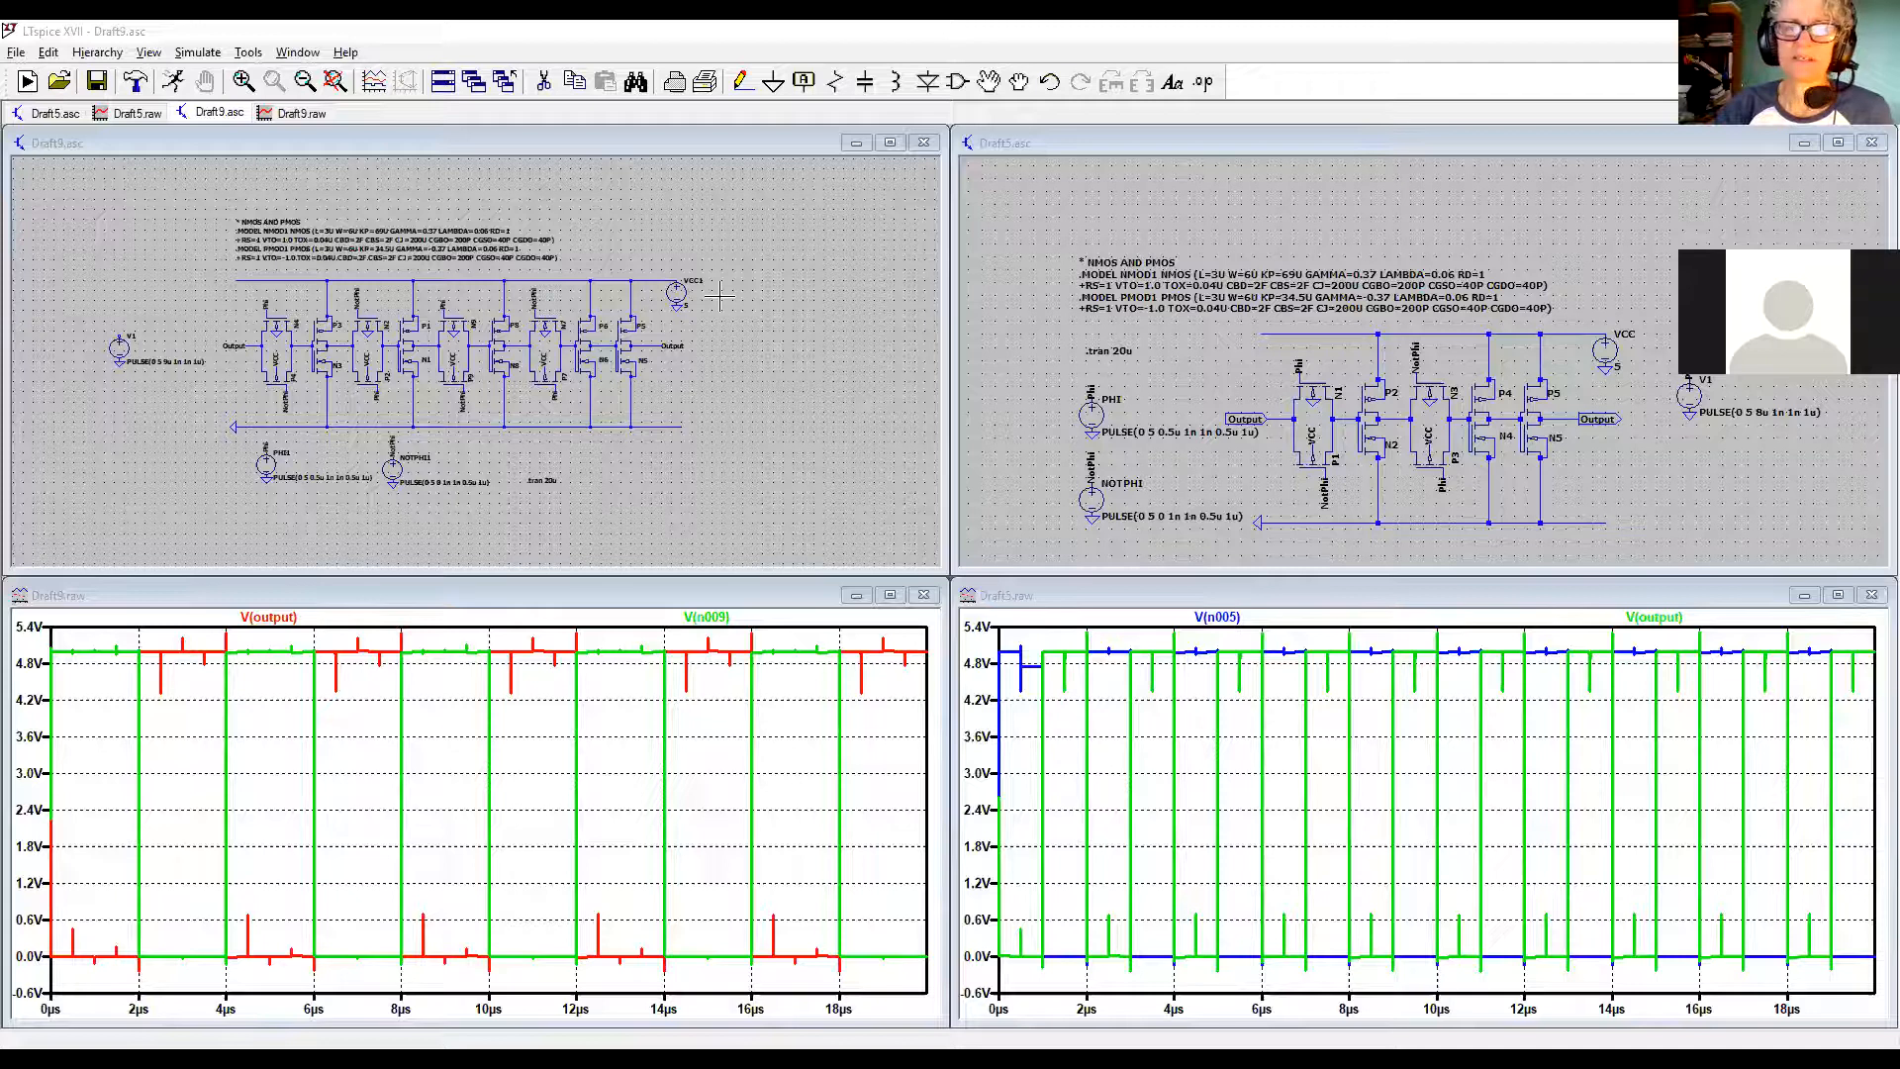
Inspect the model name and parameters of transistor N2 in the Draft9 schematic, leaving them unchanged
{"action": "scroll", "coordinate": [452, 319], "scroll_direction": "up", "scroll_amount": 1}
{"action": "scroll", "coordinate": [452, 319], "scroll_direction": "up", "scroll_amount": 1}
{"action": "scroll", "coordinate": [396, 337], "scroll_direction": "down", "scroll_amount": 2}
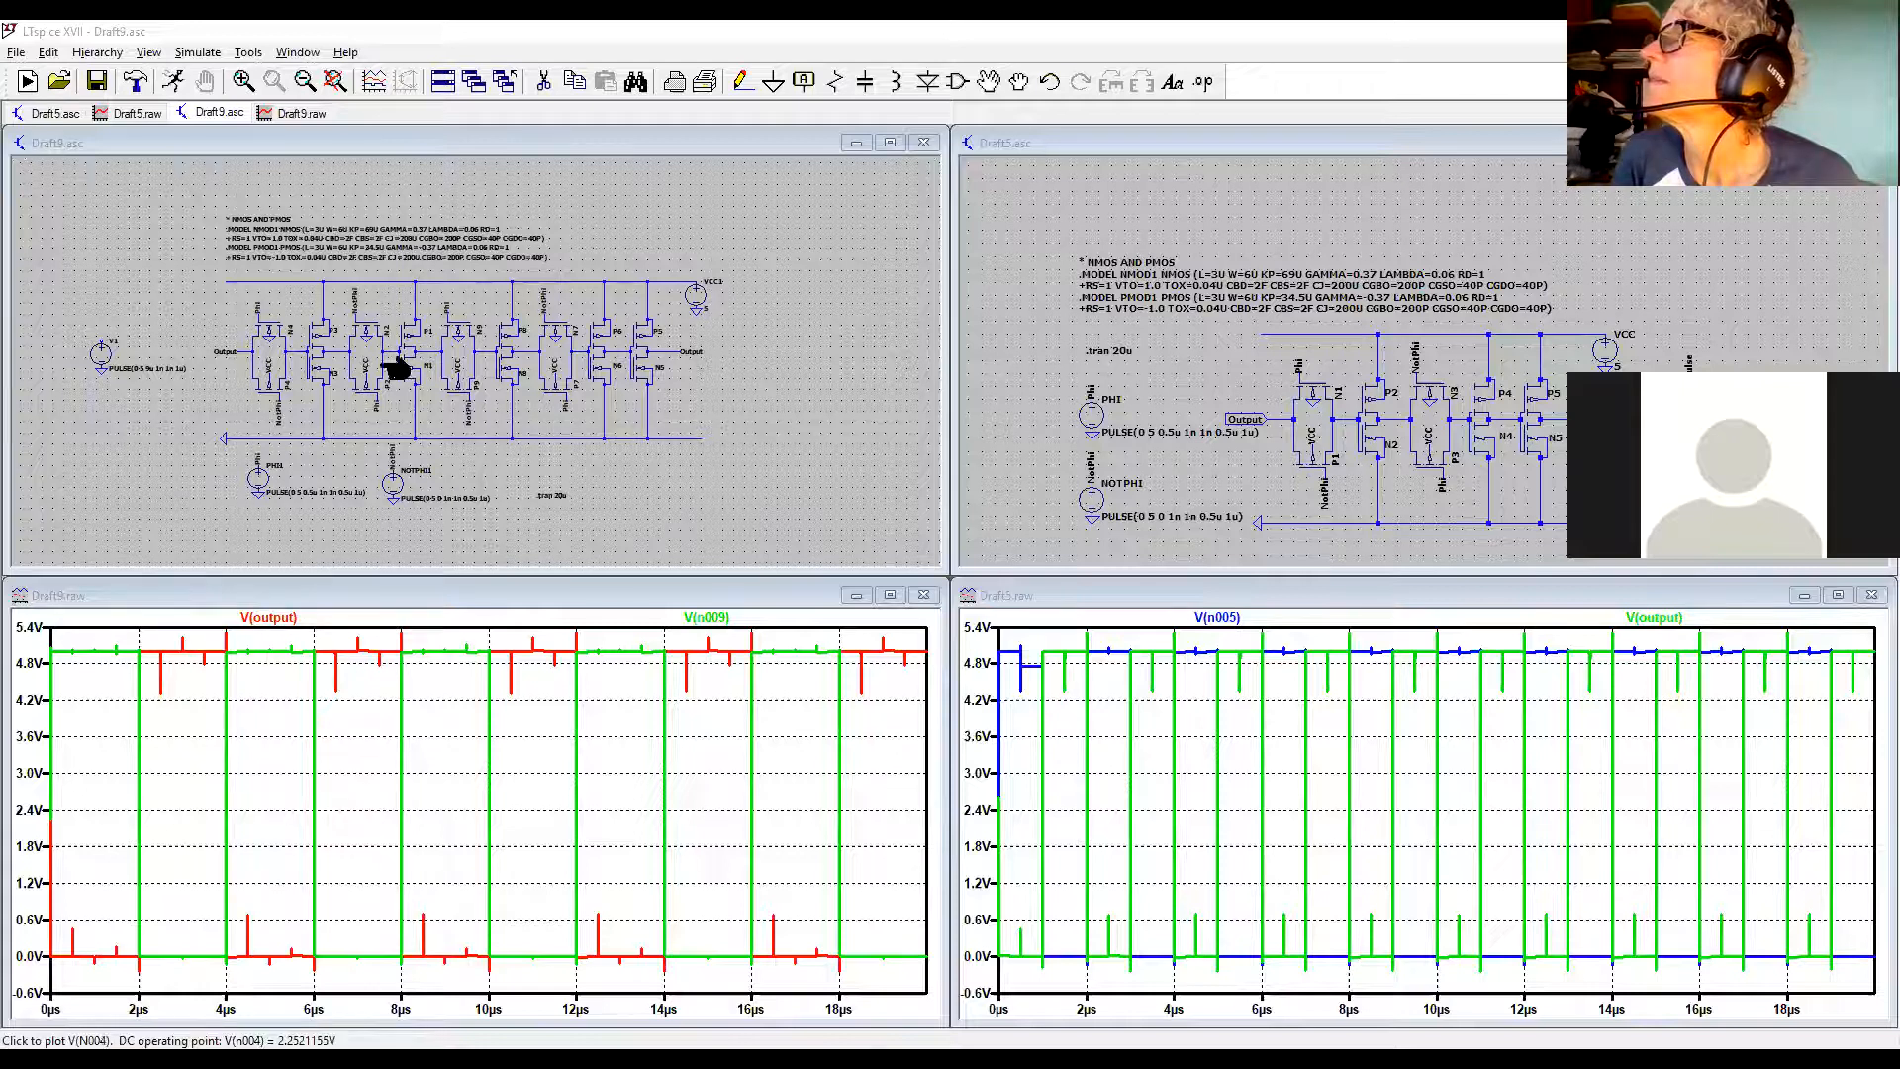
{"action": "scroll", "coordinate": [368, 371], "scroll_direction": "up", "scroll_amount": 4}
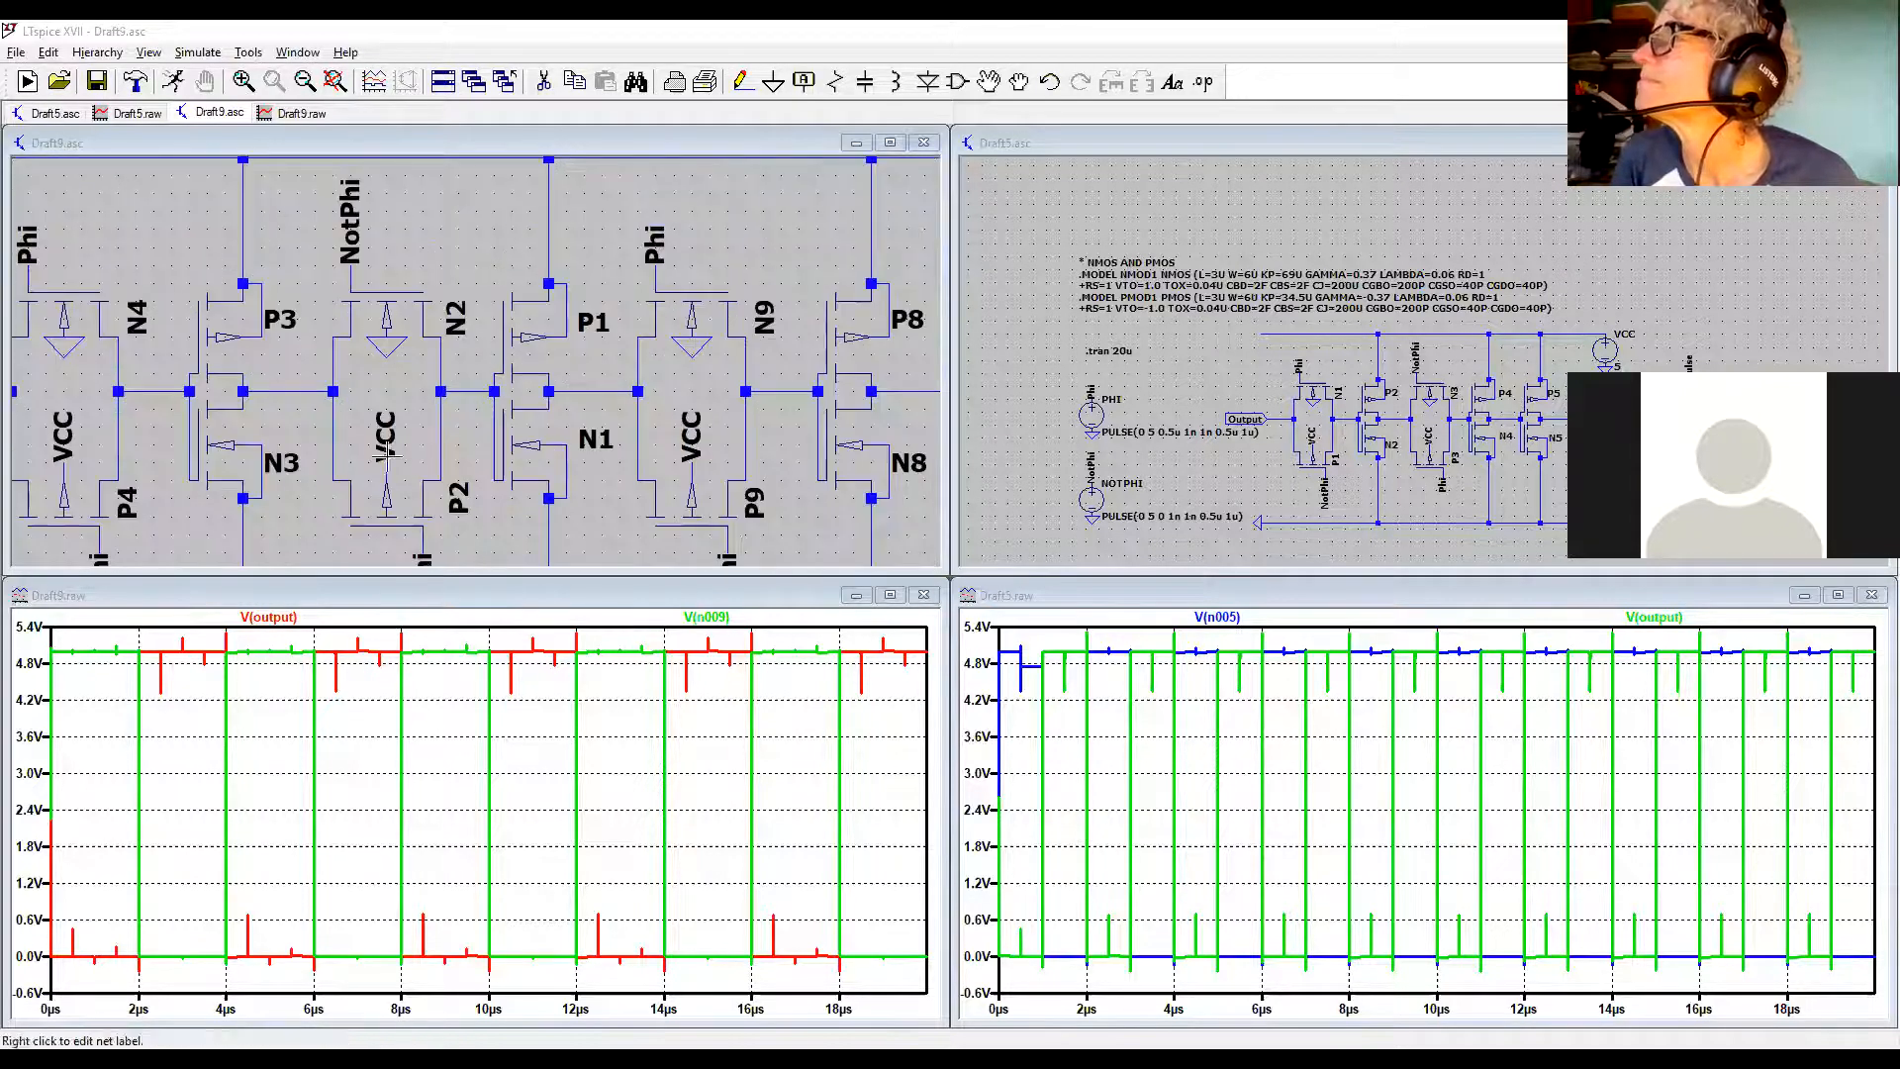
{"action": "right_click", "coordinate": [404, 310]}
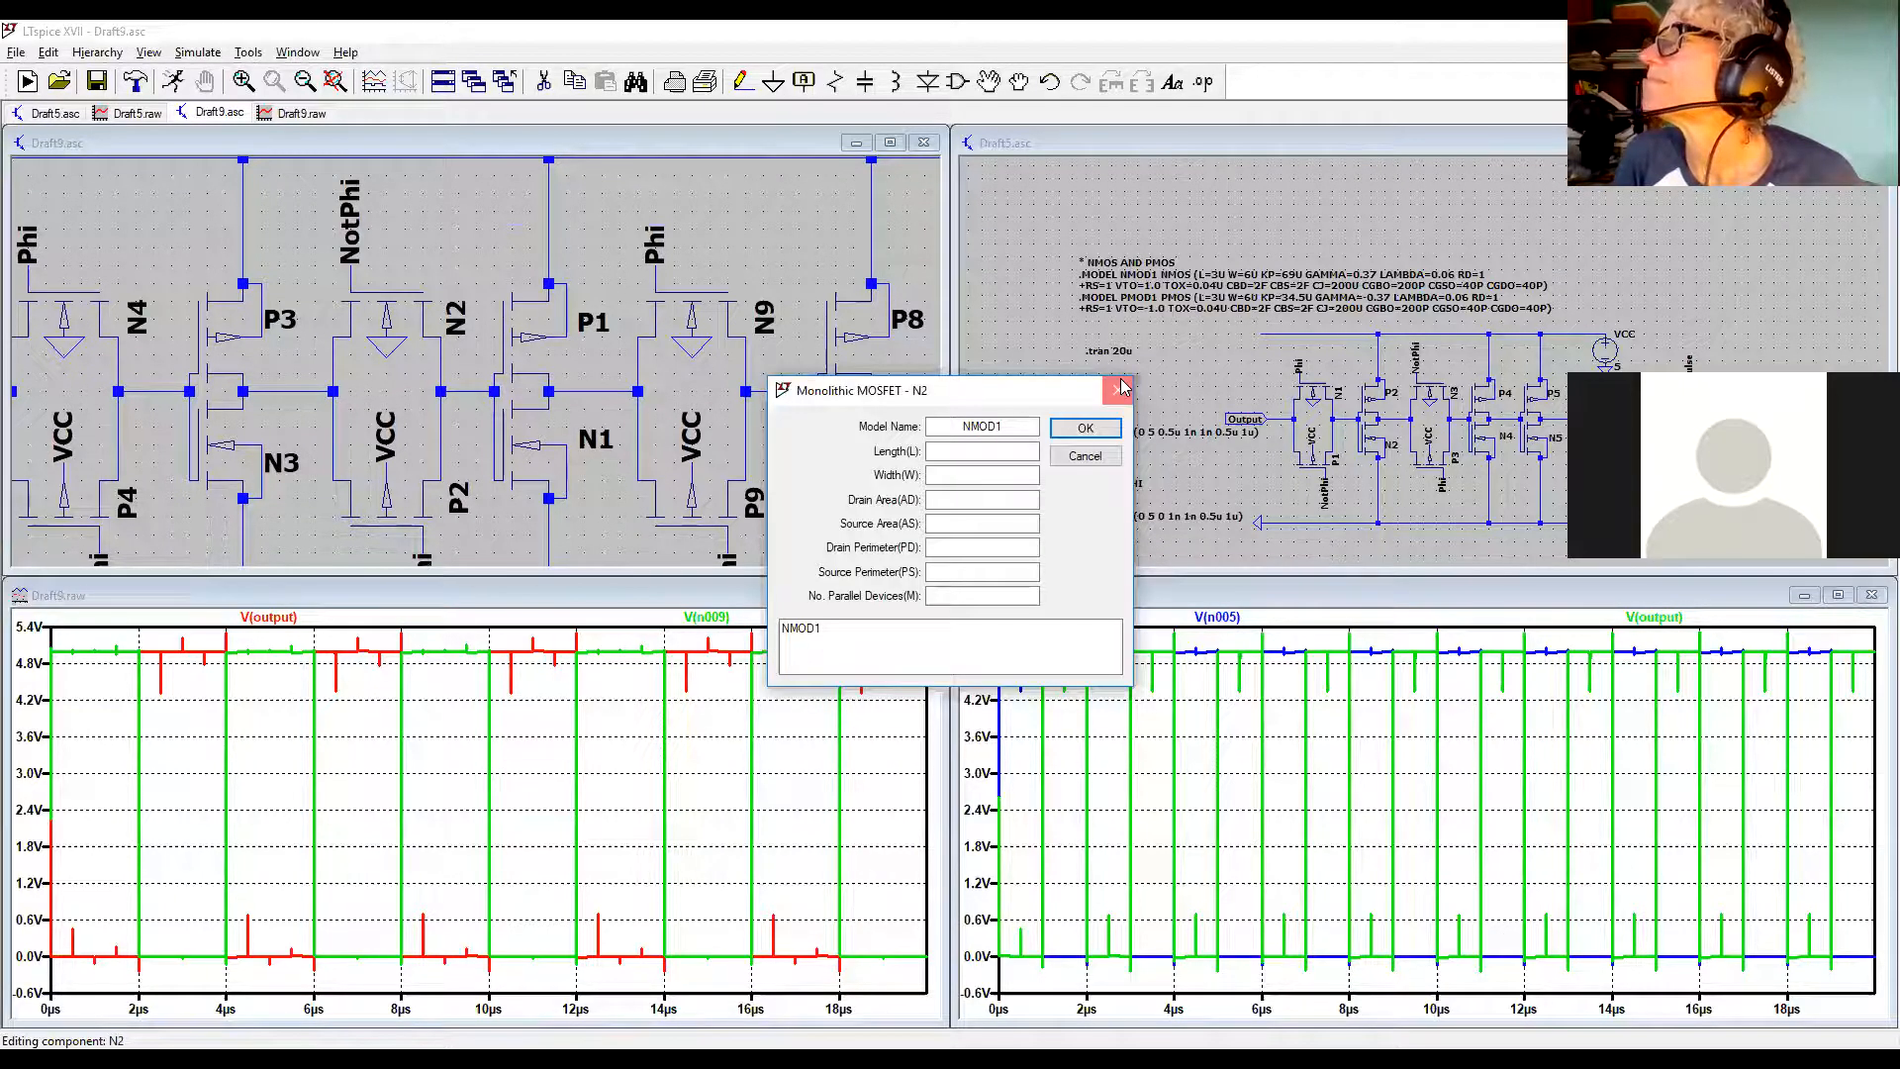
{"action": "left_click", "coordinate": [1123, 381]}
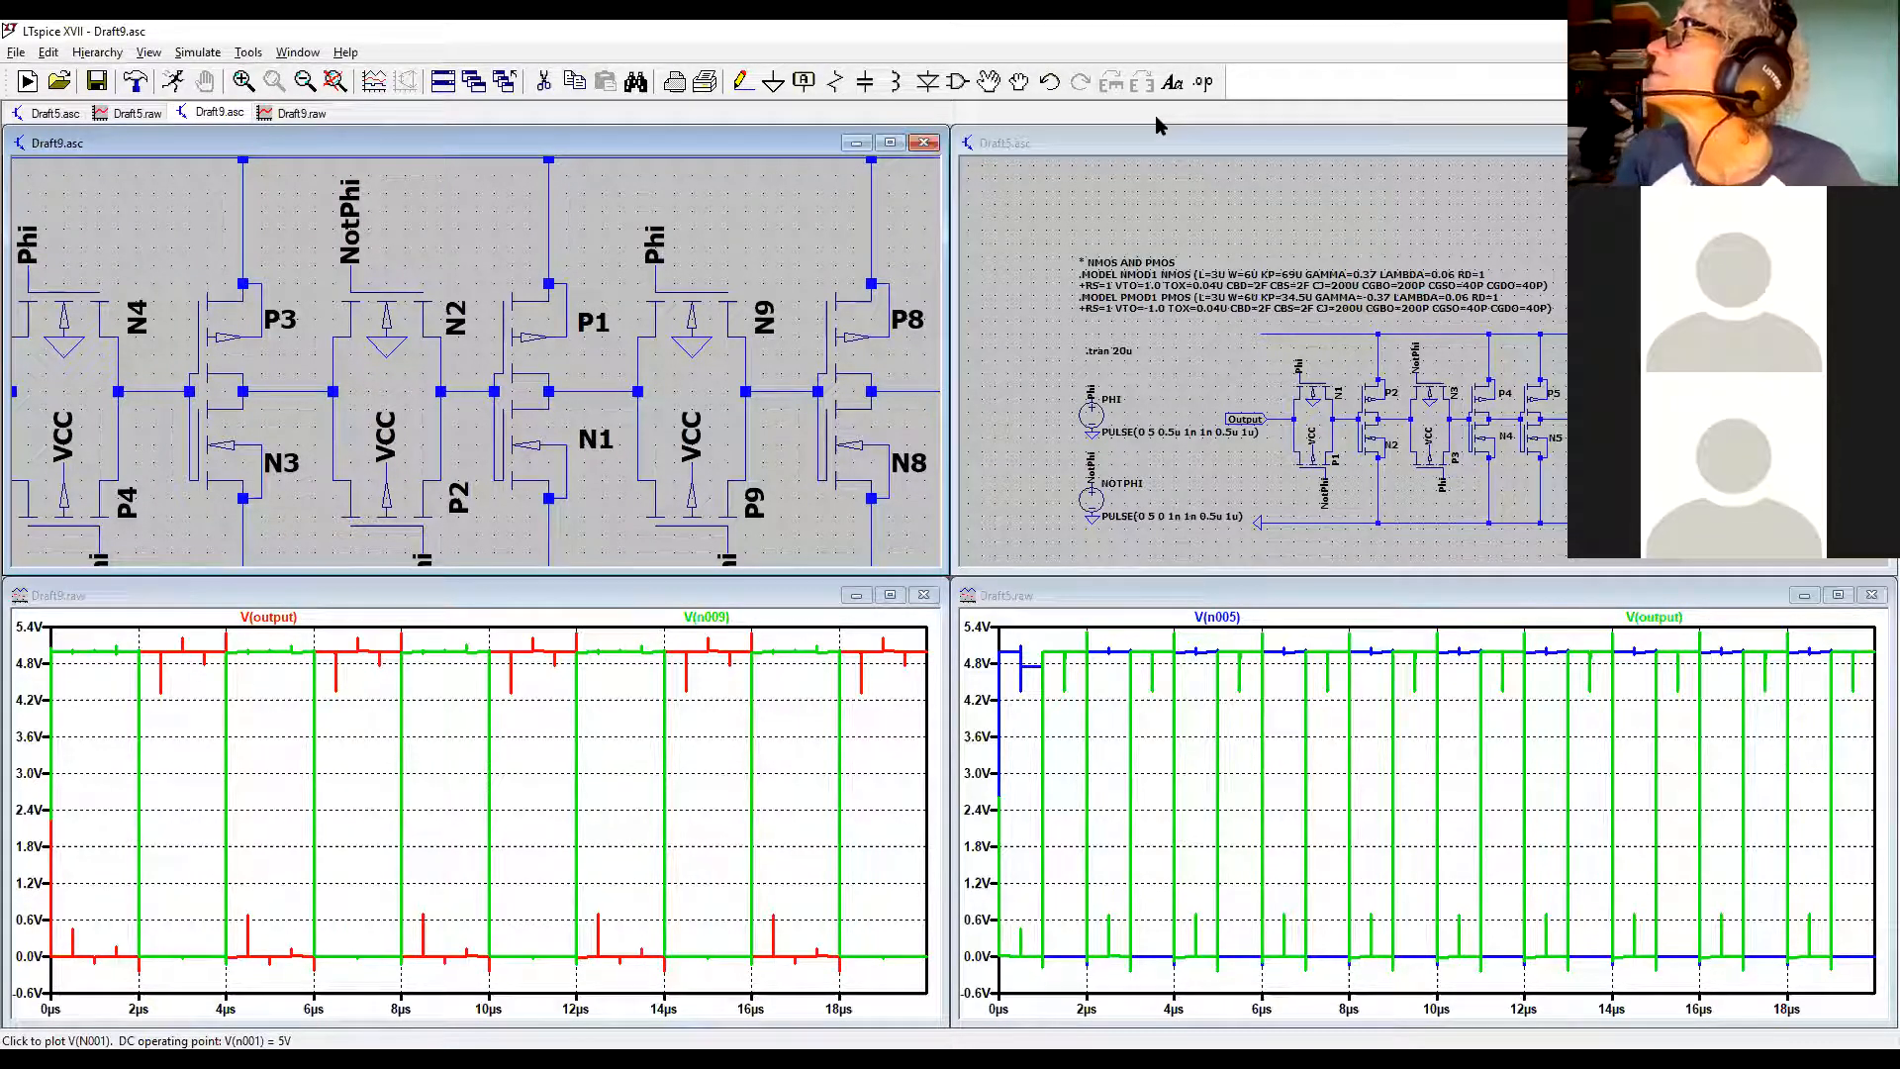
{"action": "left_click", "coordinate": [1377, 46]}
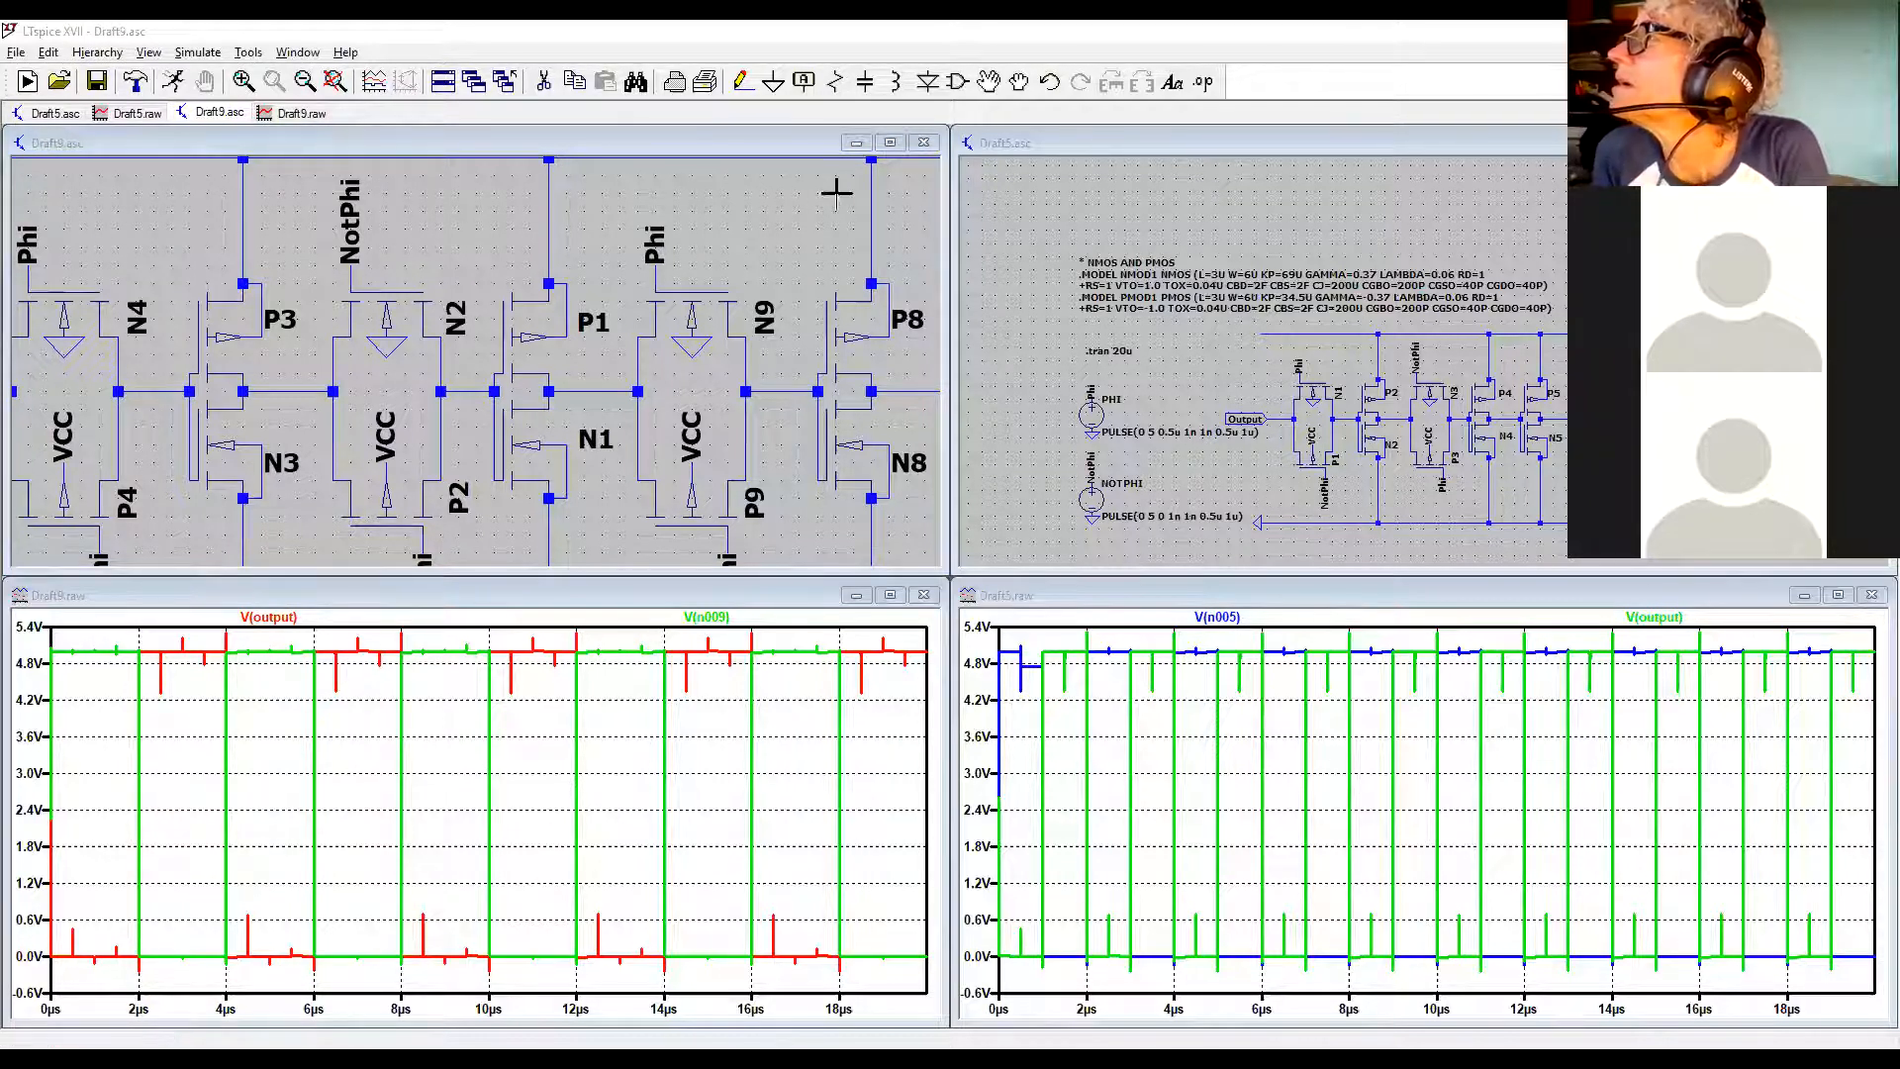
{"action": "left_click", "coordinate": [960, 84]}
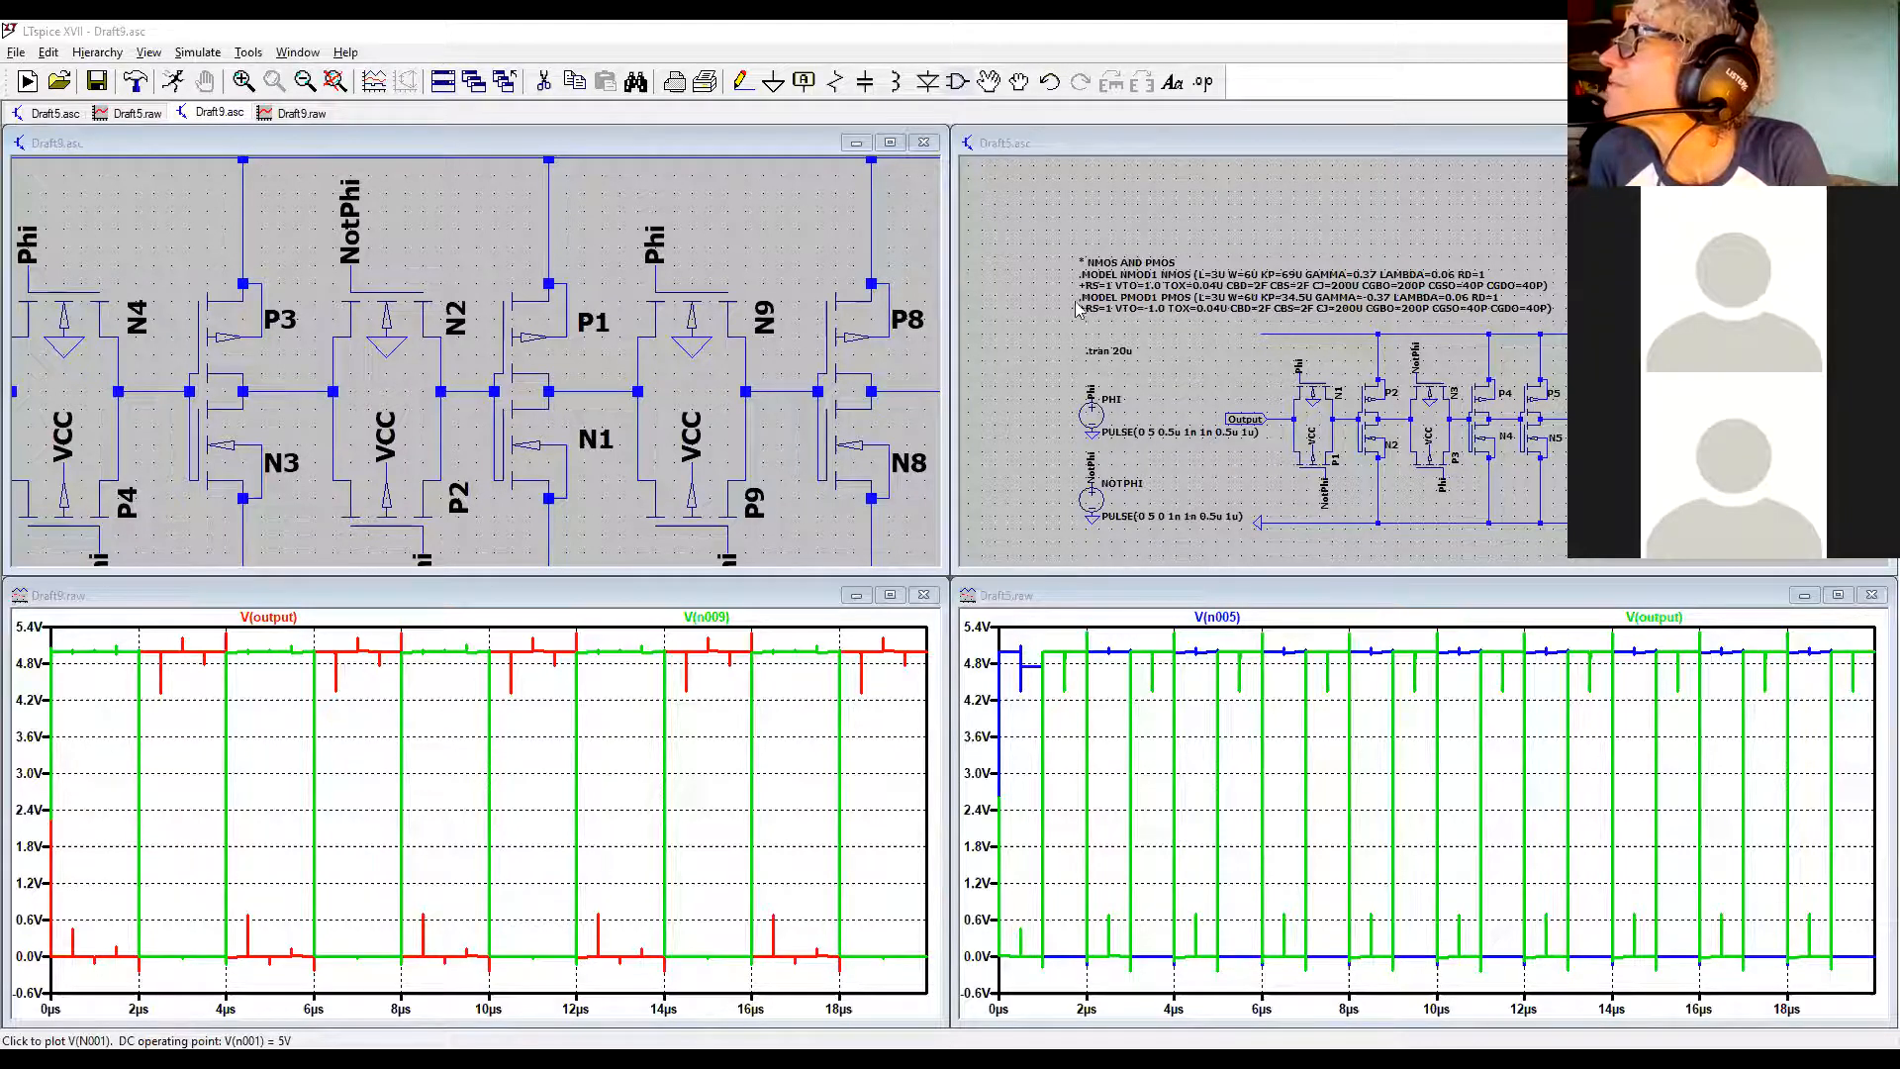
{"action": "left_click", "coordinate": [1147, 329]}
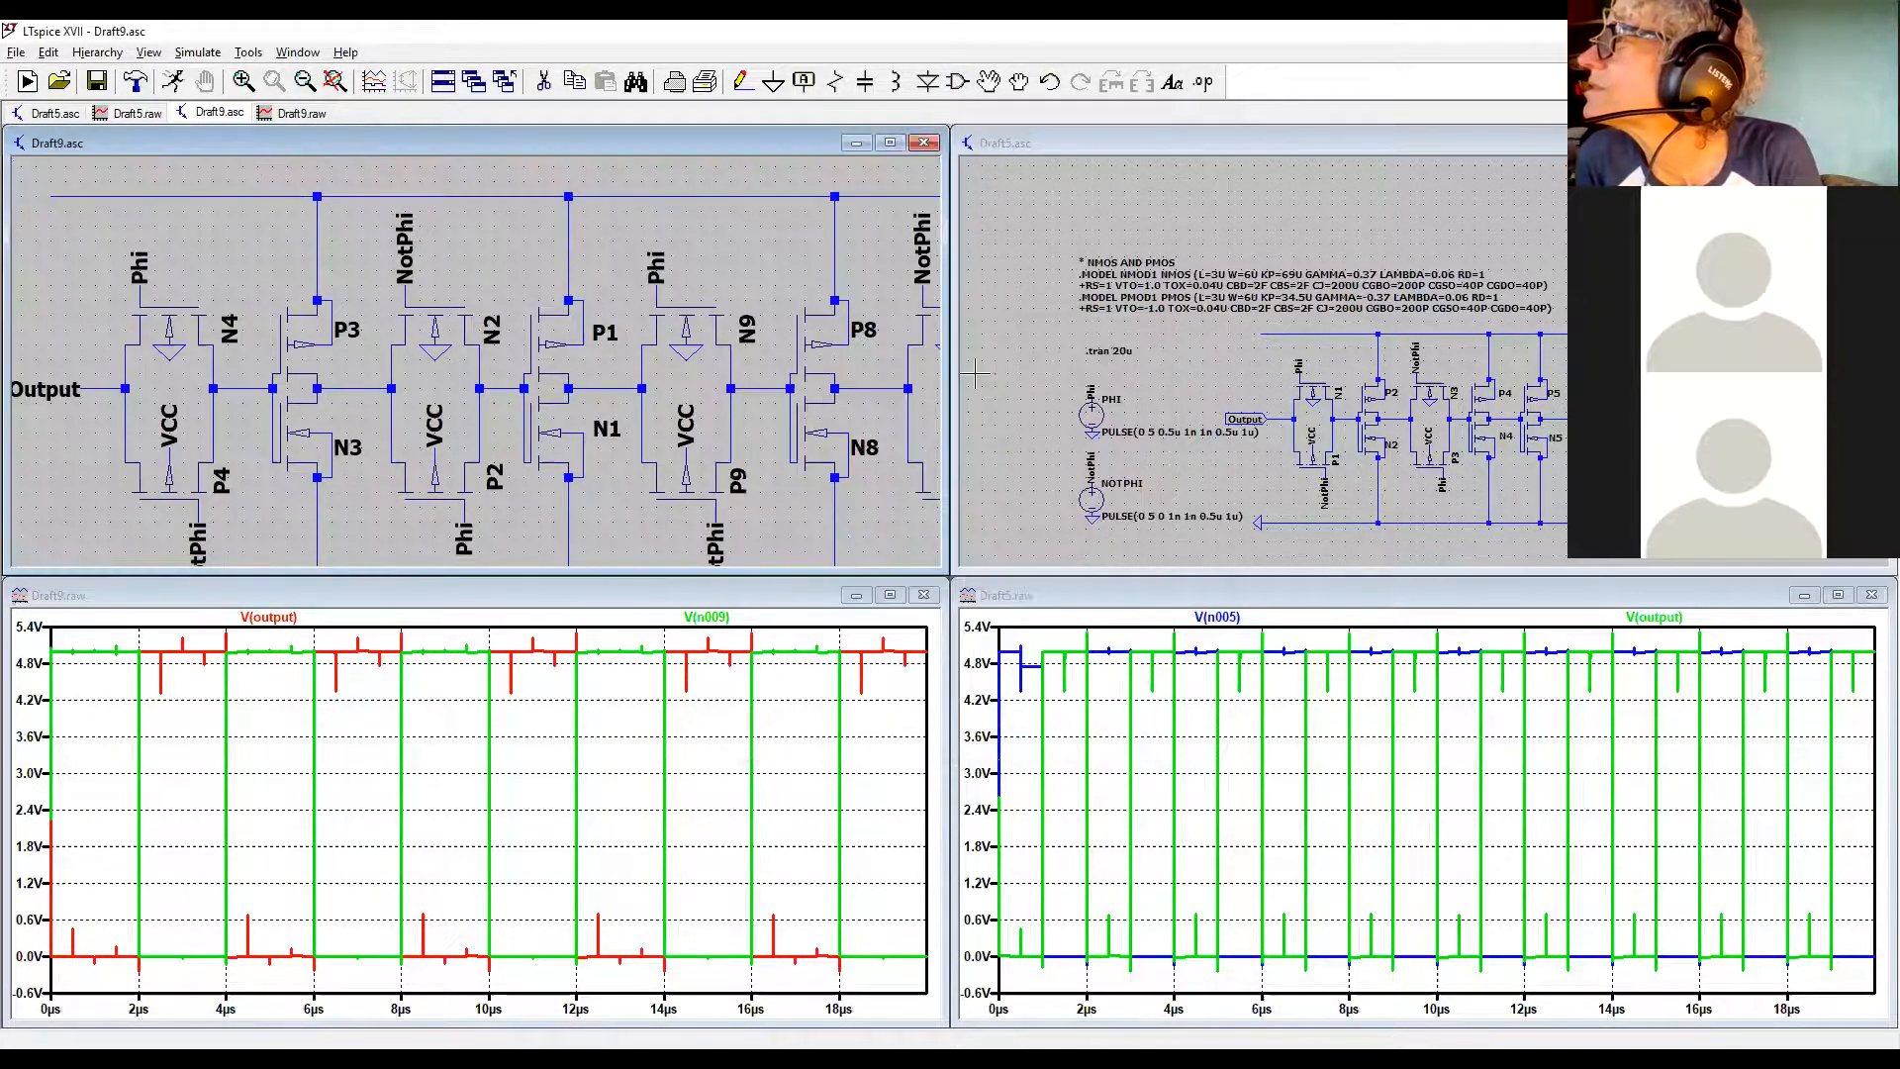
Examine the NMOD1 name in the NMOS and PMOS model directive text above the Draft9 circuit
{"action": "left_click_drag", "start_coordinate": [745, 256], "coordinate": [881, 544]}
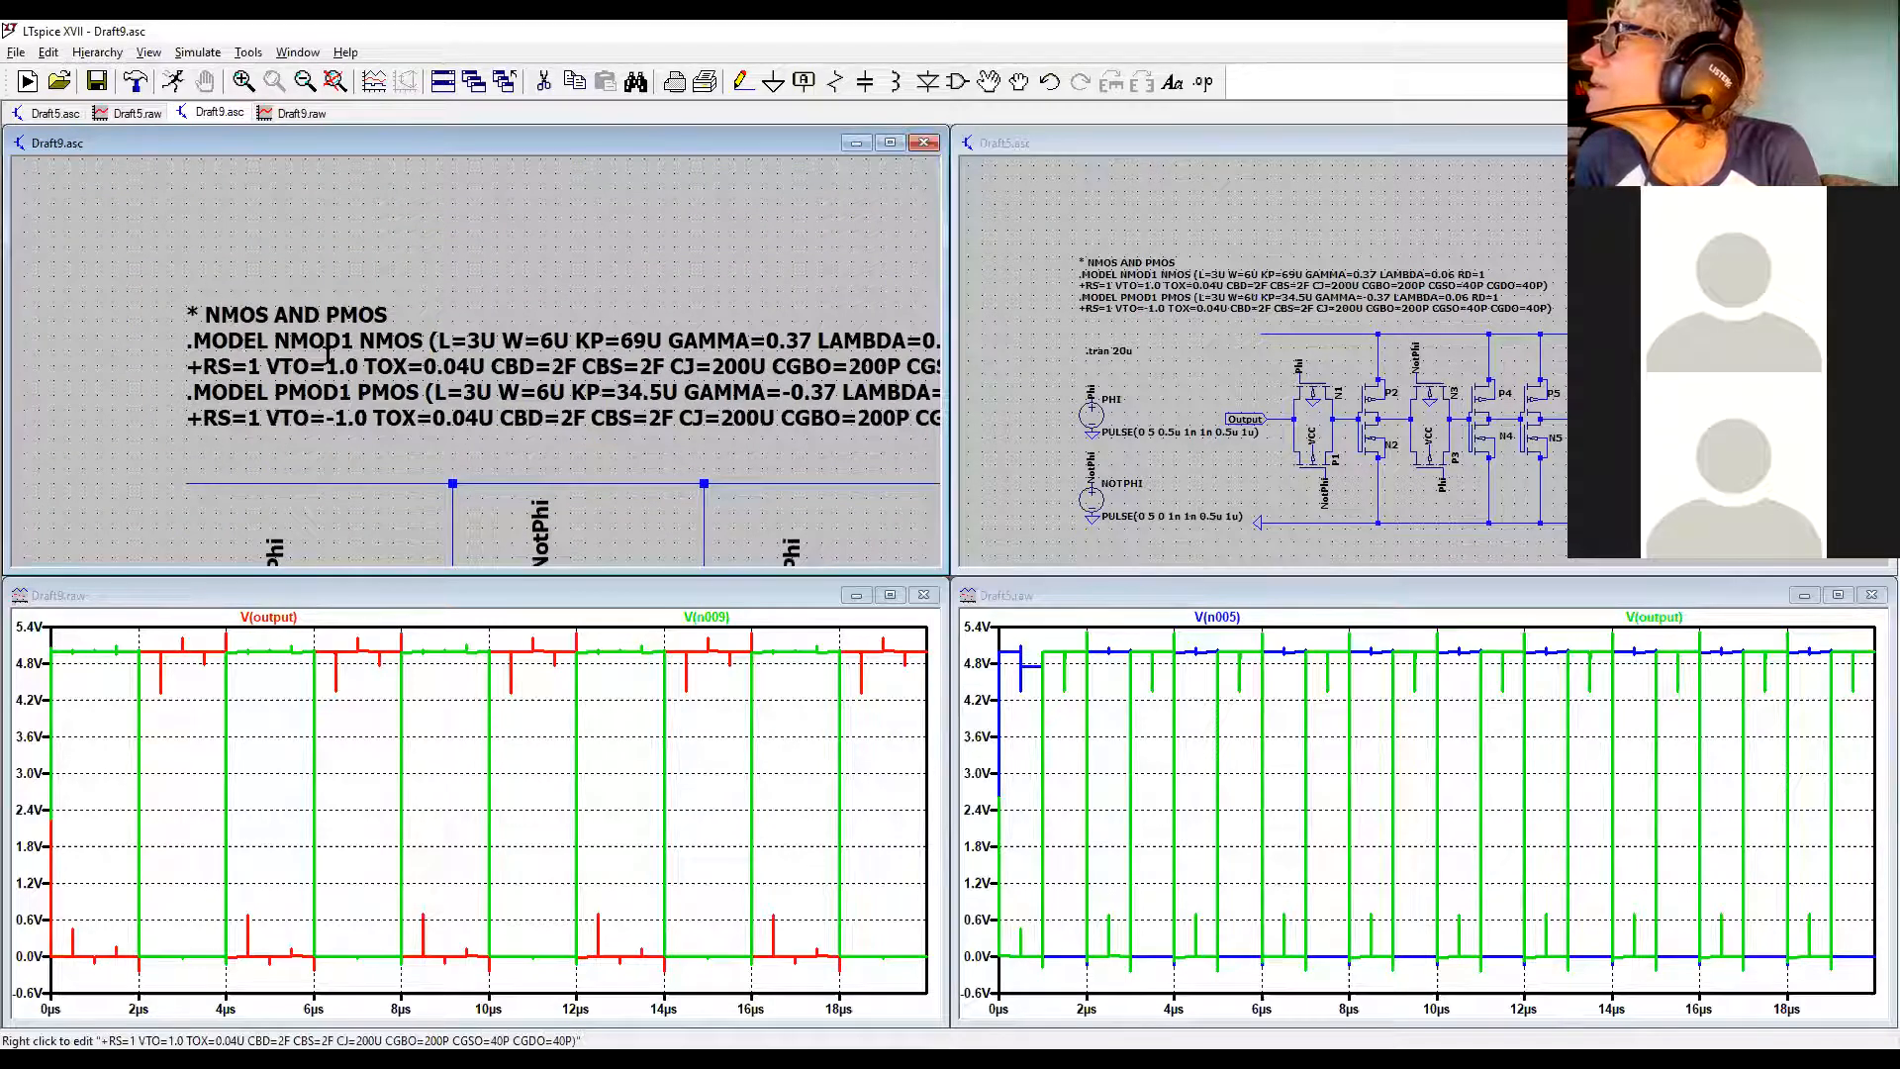
{"action": "right_click", "coordinate": [323, 345]}
{"action": "double_click", "coordinate": [796, 561]}
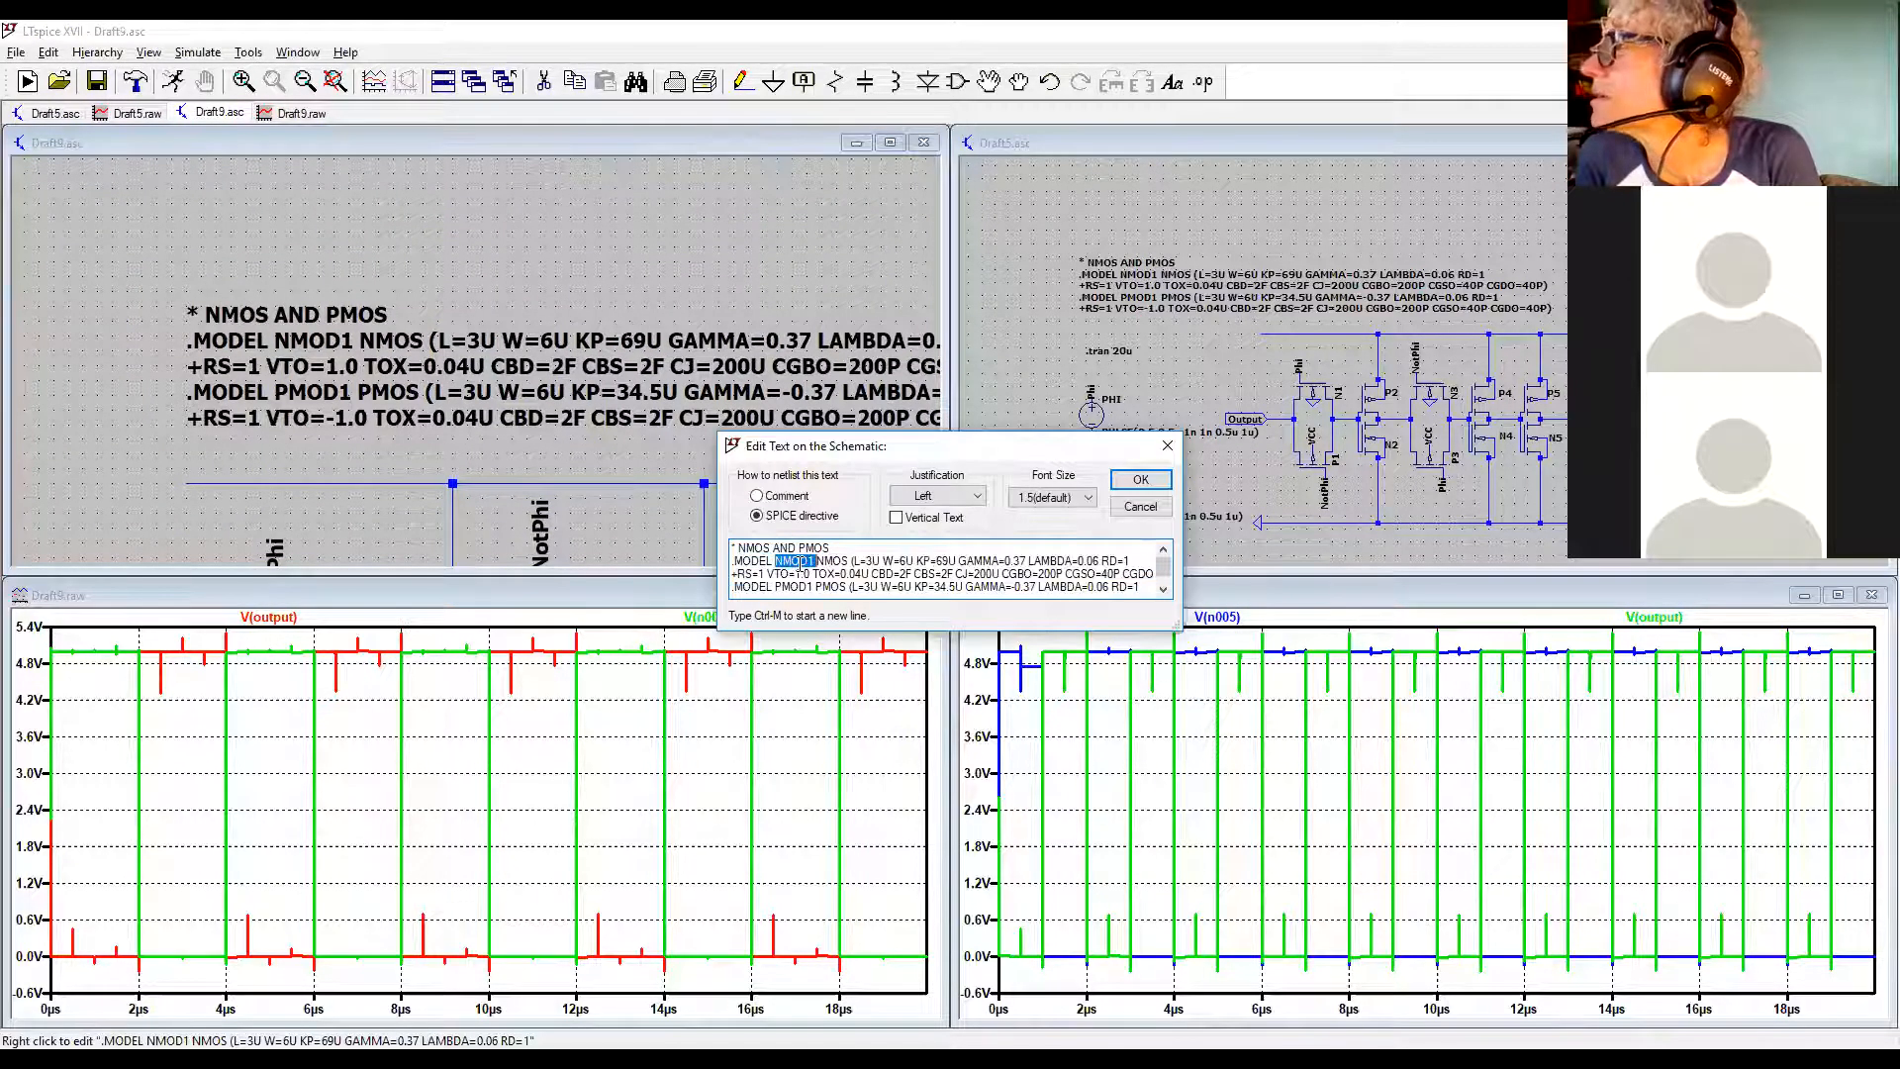
{"action": "left_click", "coordinate": [1168, 448]}
{"action": "left_click_drag", "start_coordinate": [789, 357], "coordinate": [649, 251]}
{"action": "left_click_drag", "start_coordinate": [867, 264], "coordinate": [784, 228]}
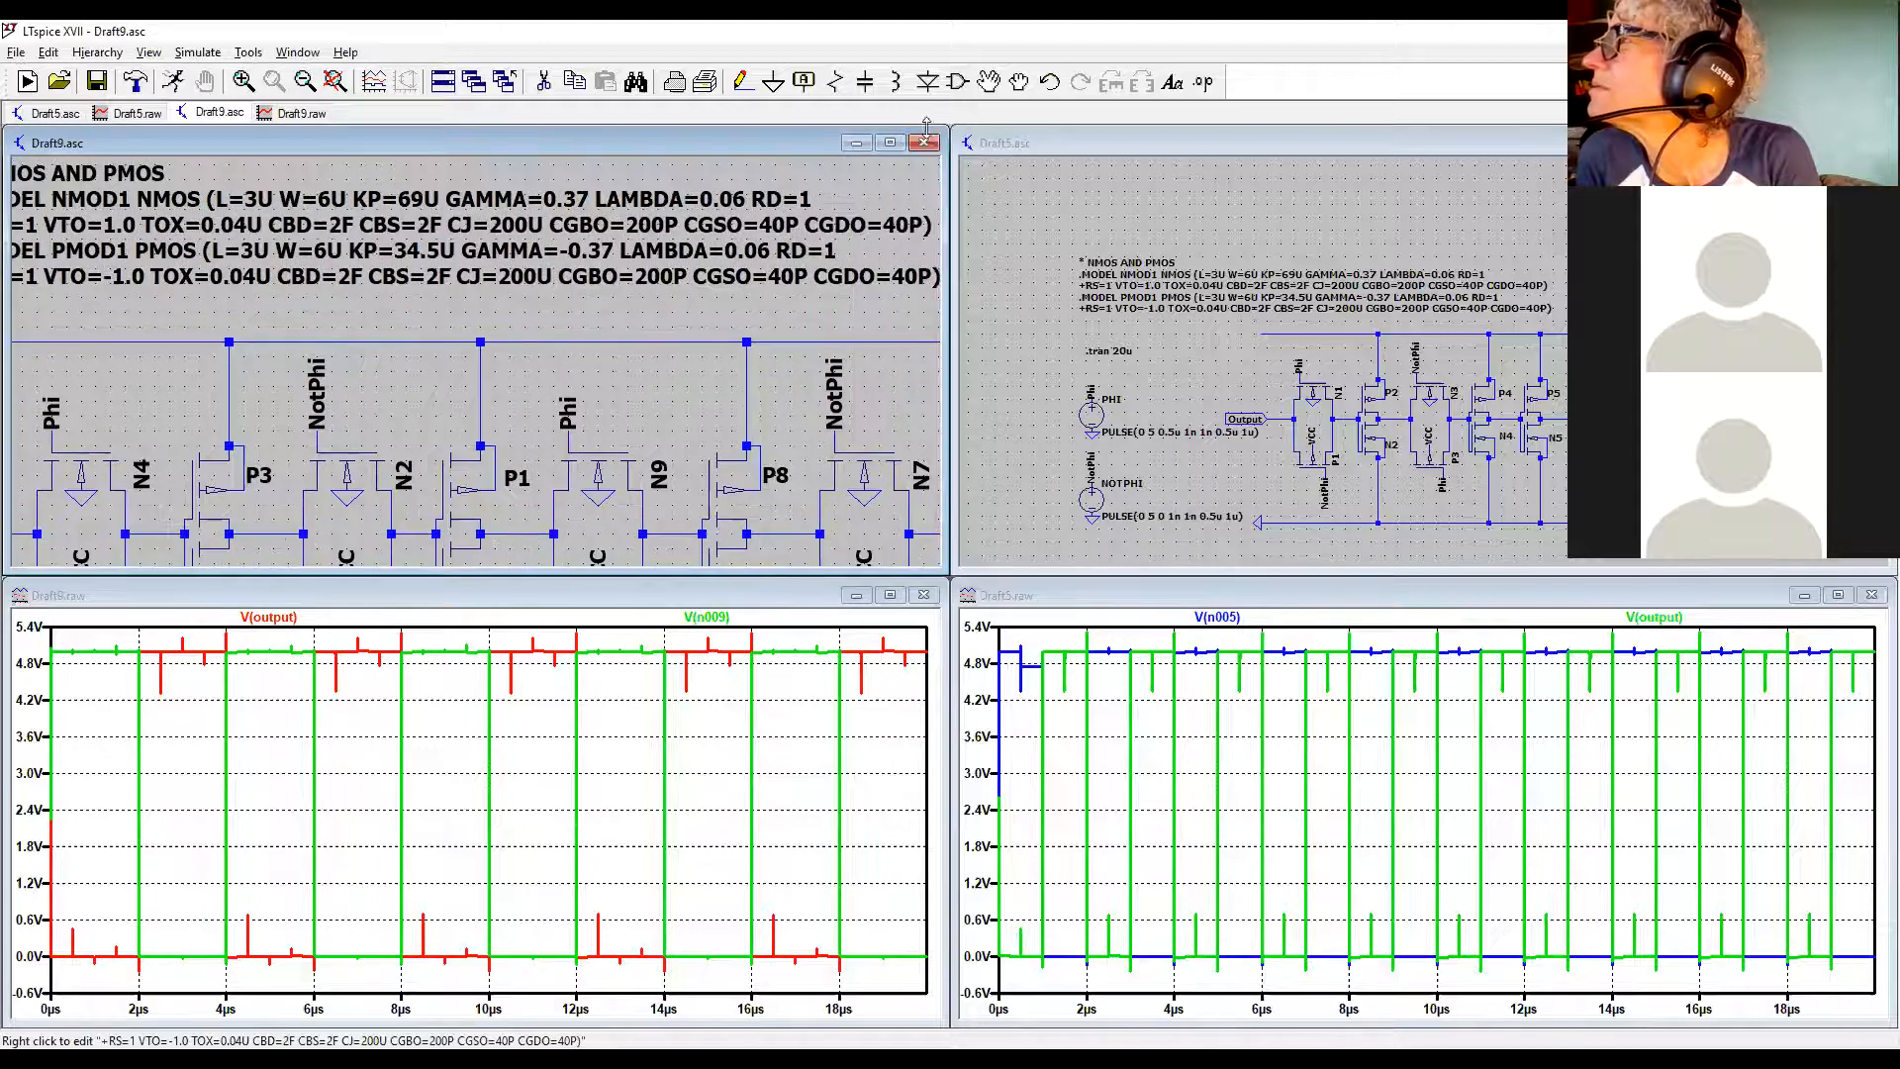
Place a pmos component in the empty area above the model directives of Draft9
{"action": "left_click", "coordinate": [964, 91]}
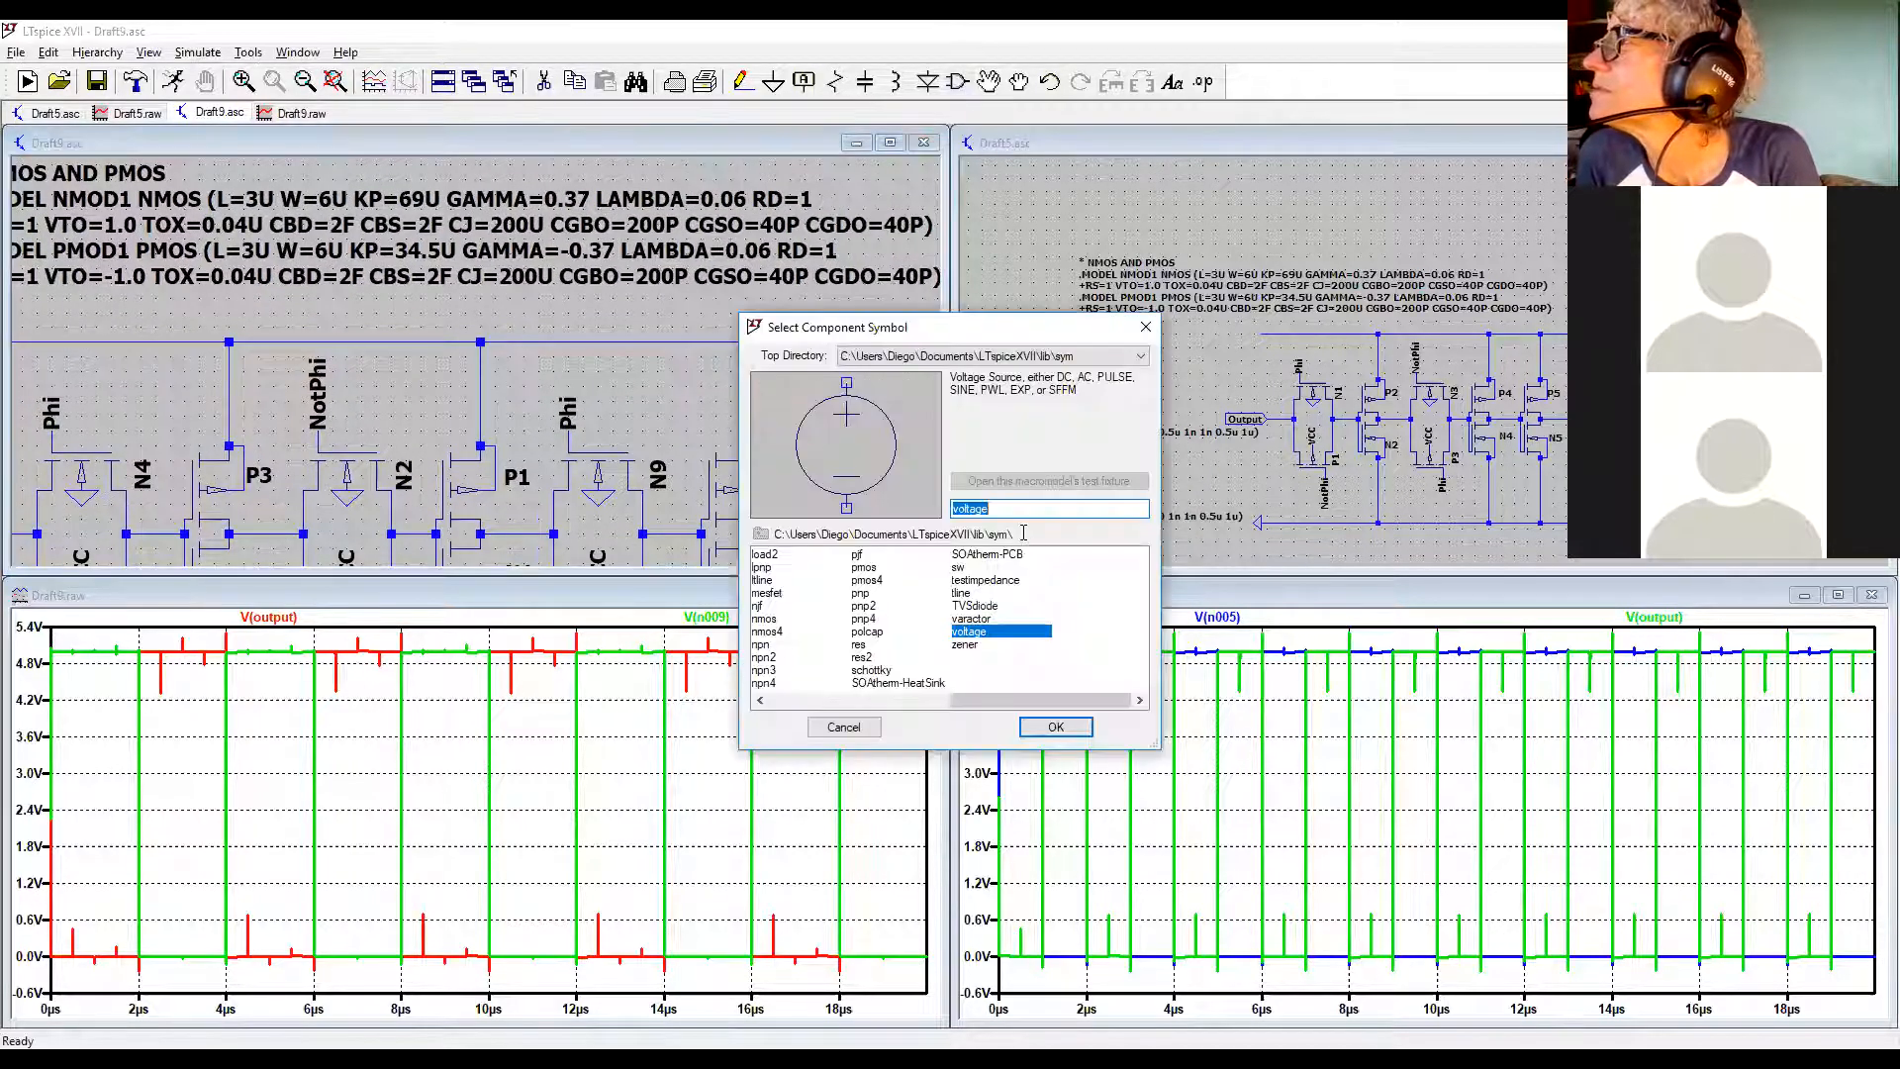
{"action": "key", "text": "BackSpace"}
{"action": "key", "text": "BackSpace"}
{"action": "key", "text": "BackSpace"}
{"action": "key", "text": "BackSpace"}
{"action": "key", "text": "BackSpace"}
{"action": "key", "text": "BackSpace"}
{"action": "key", "text": "BackSpace"}
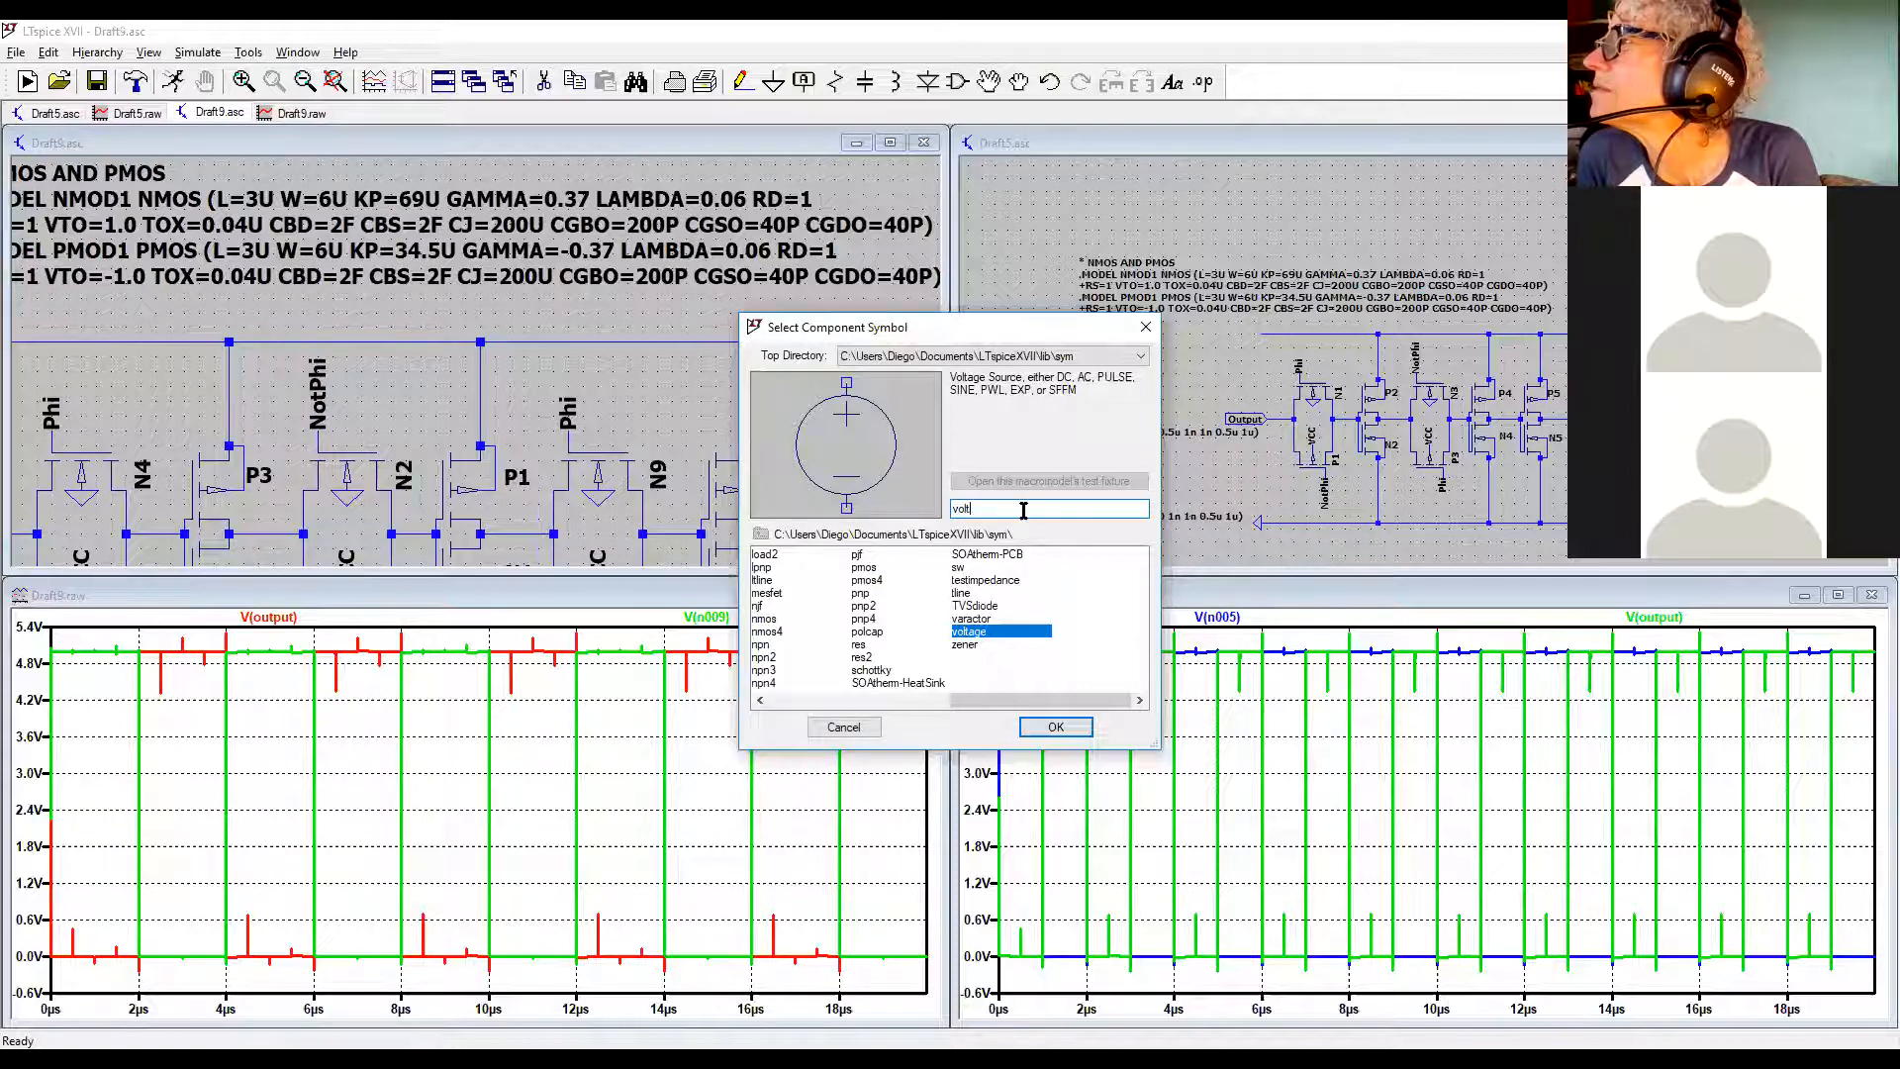
{"action": "type", "text": "pmos"}
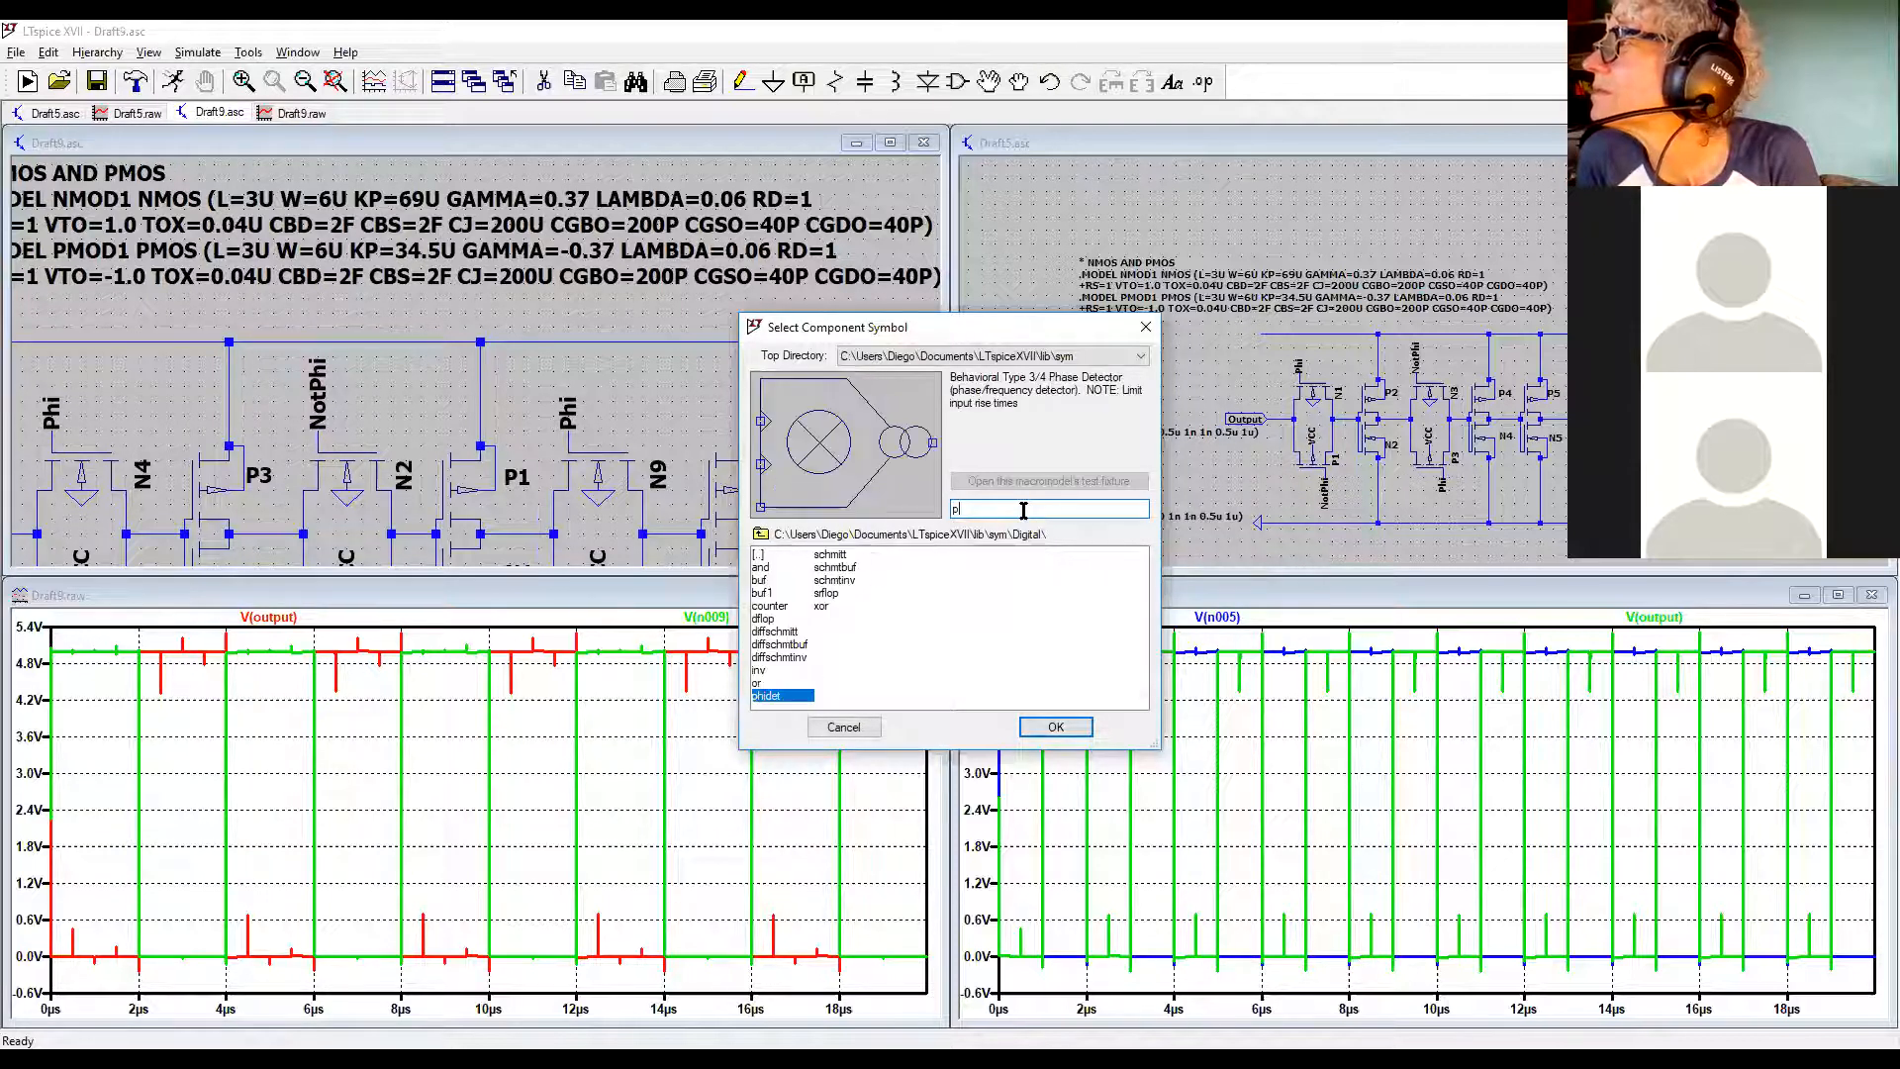
{"action": "left_click", "coordinate": [1055, 726]}
{"action": "scroll", "coordinate": [711, 296], "scroll_direction": "down", "scroll_amount": 3}
{"action": "left_click", "coordinate": [742, 204]}
{"action": "key", "text": "Escape"}
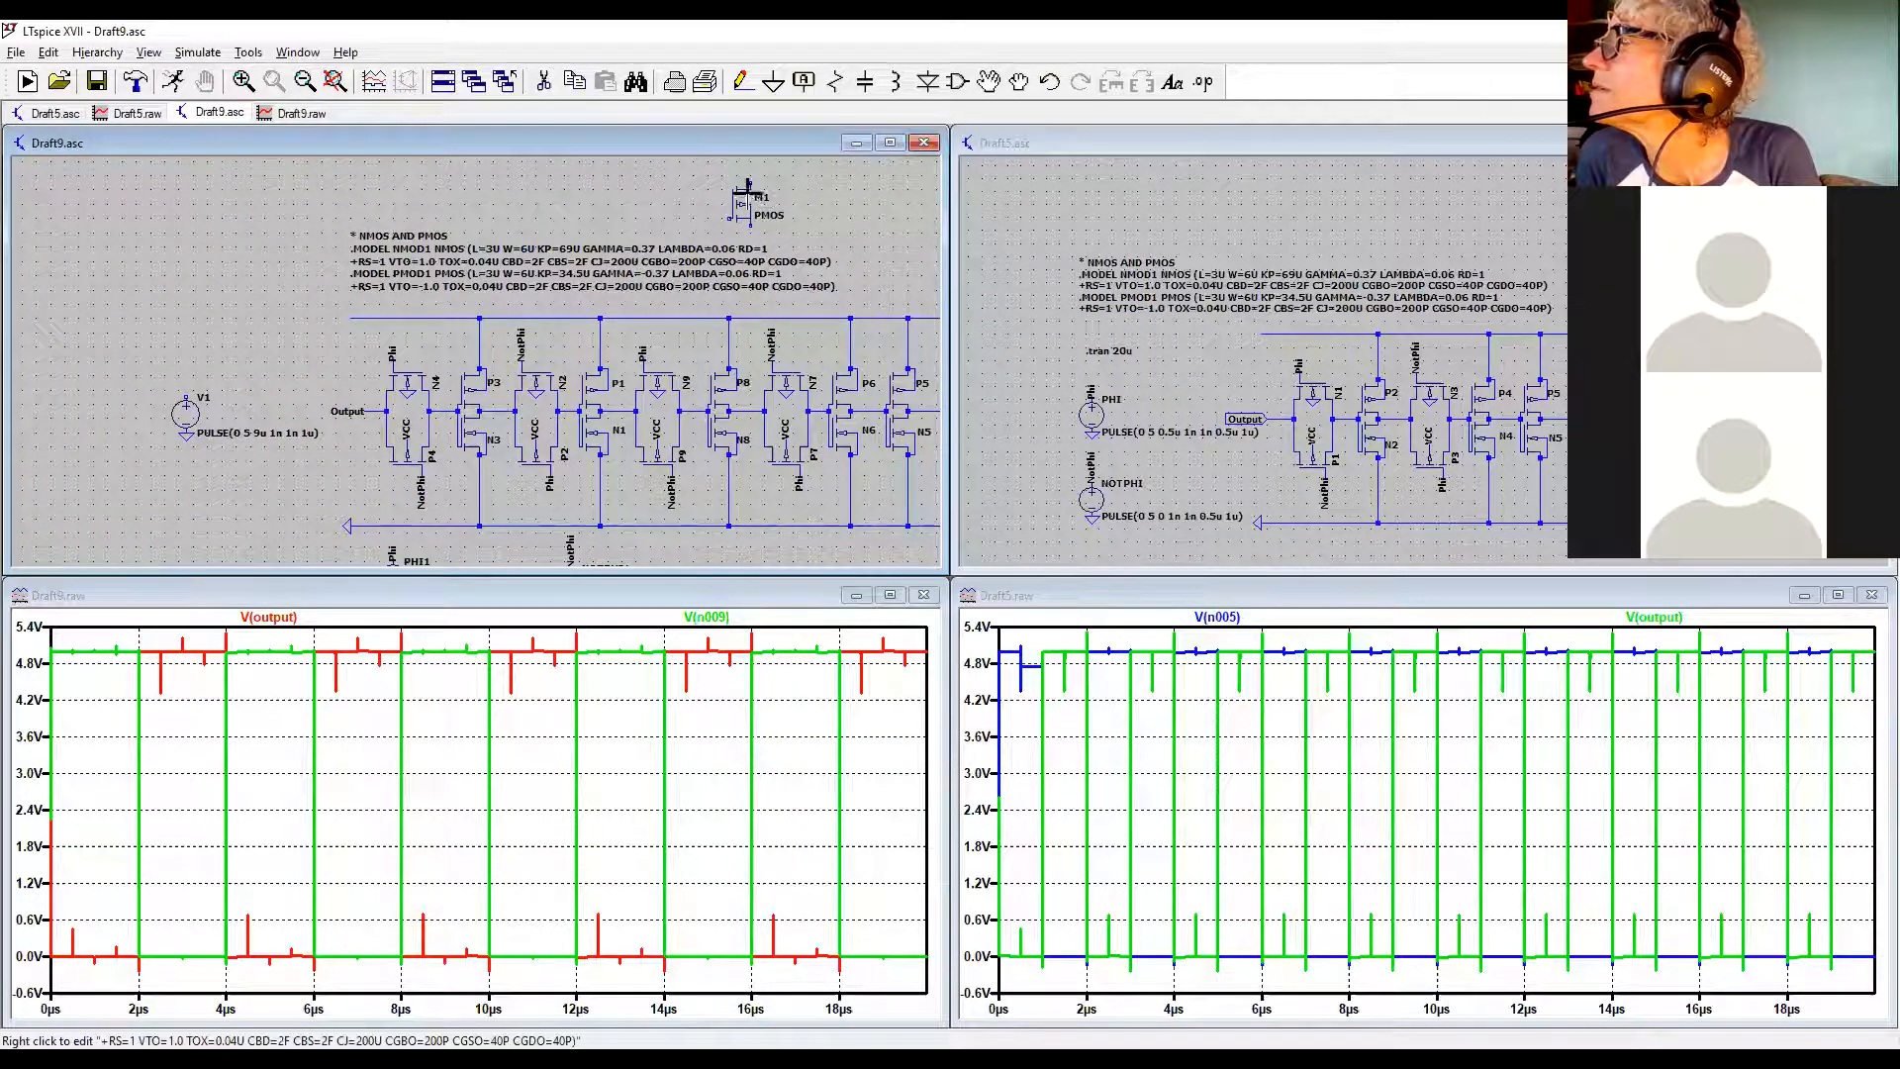
{"action": "left_click_drag", "start_coordinate": [747, 204], "coordinate": [745, 204]}
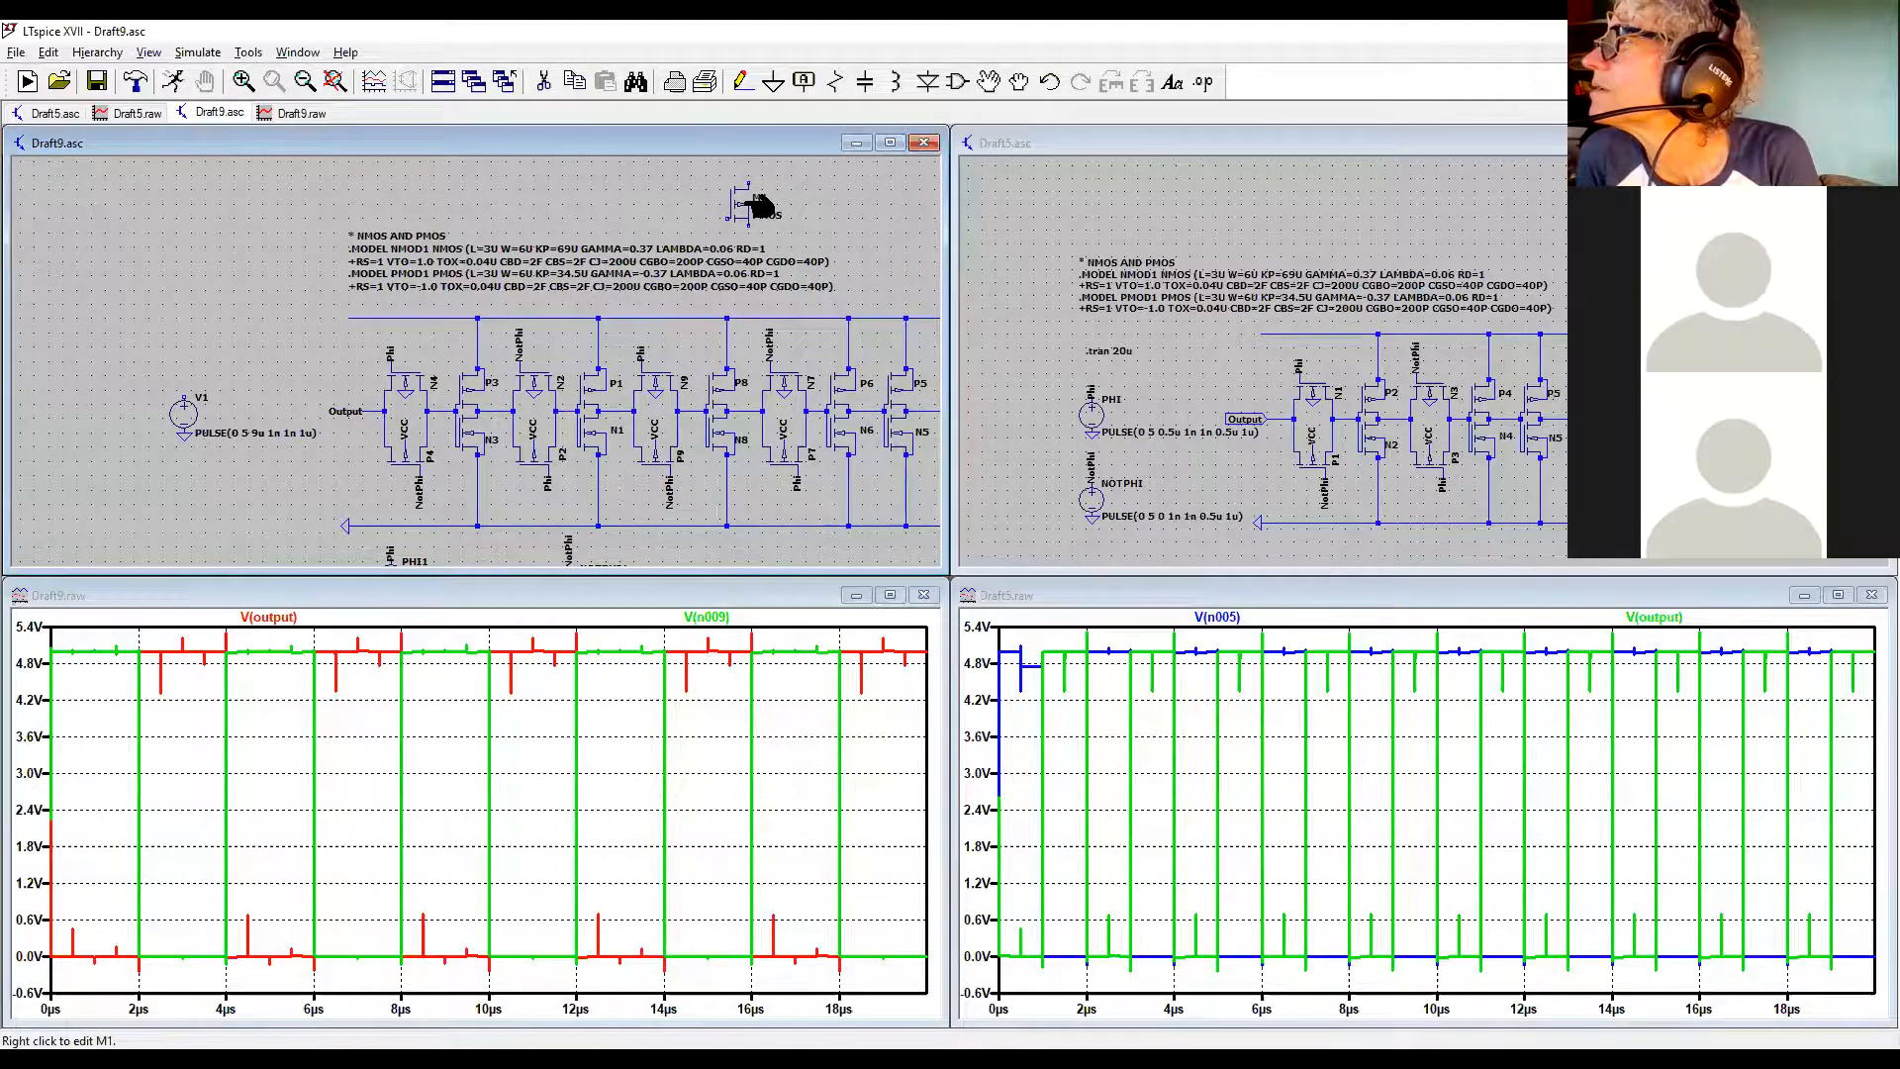
Set the value of the newly placed PMOS transistor M1 to PMOD1
{"action": "right_click", "coordinate": [752, 204]}
{"action": "left_click", "coordinate": [808, 562]}
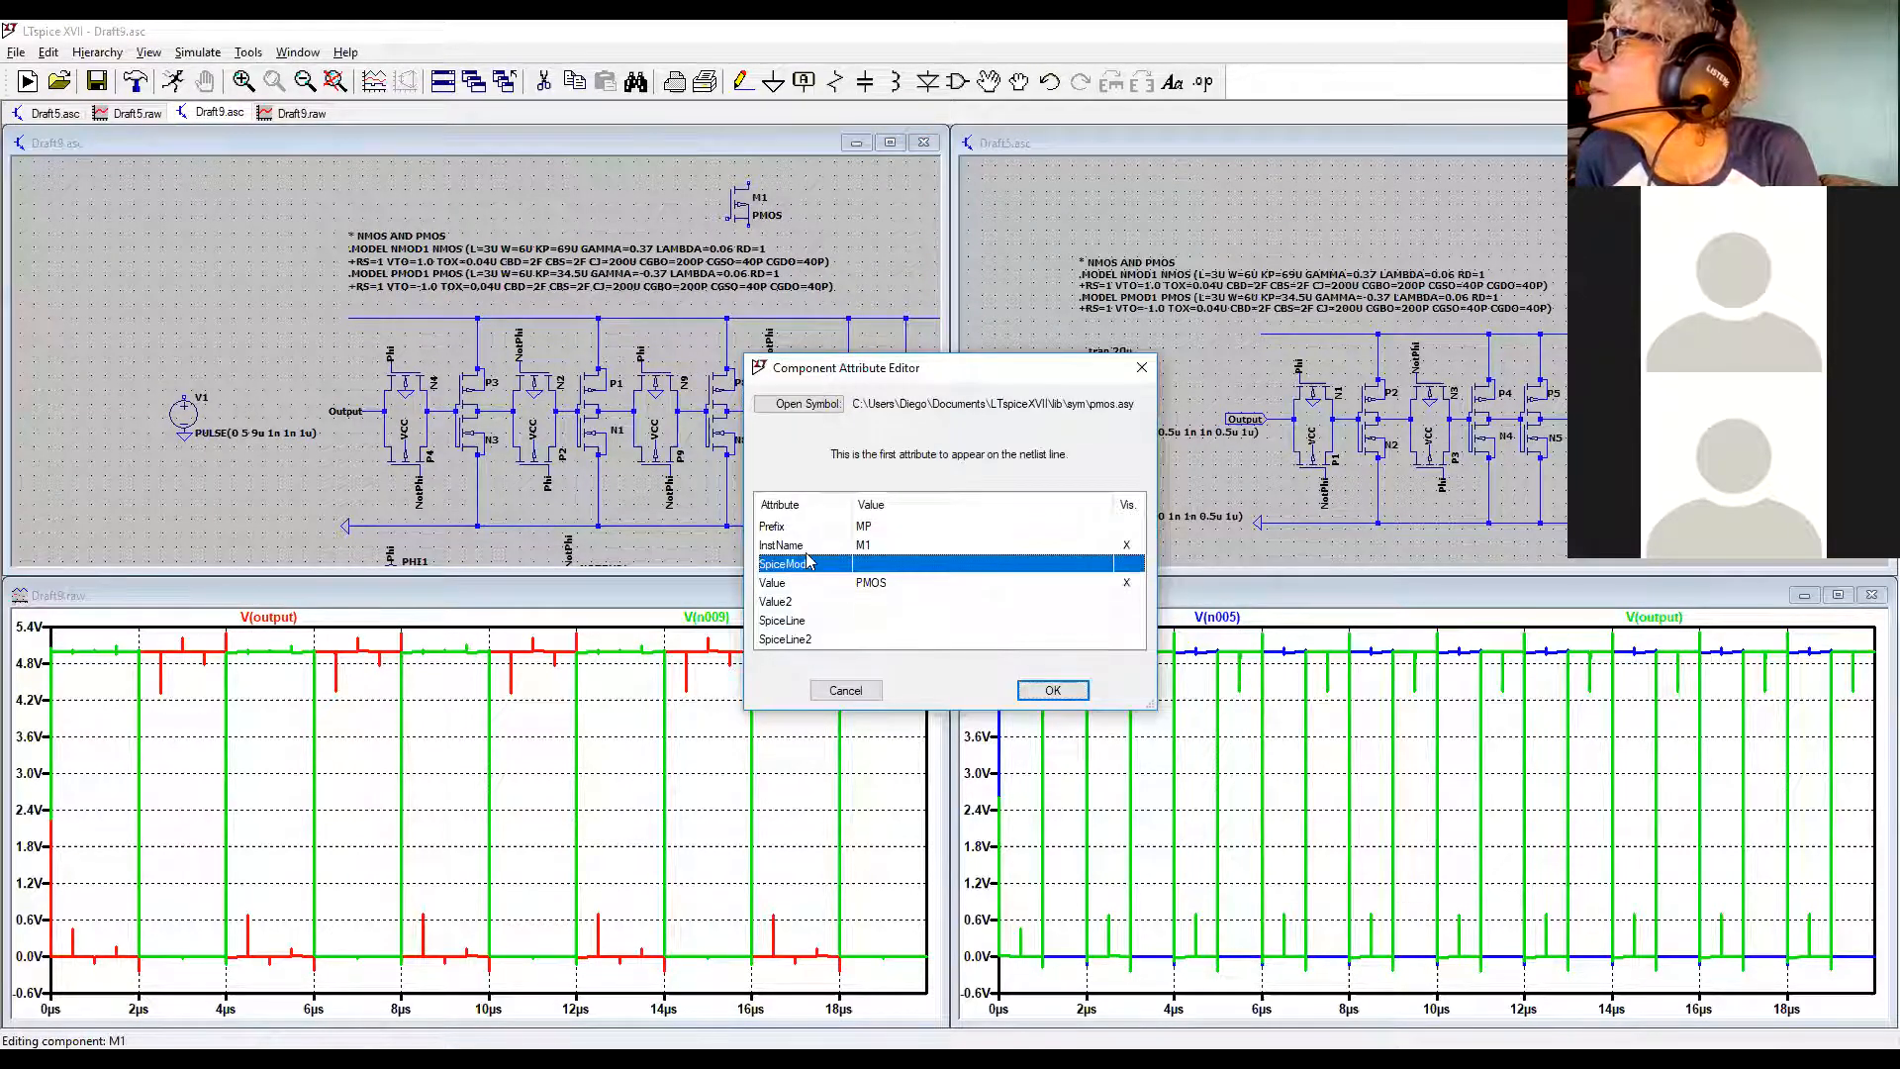
{"action": "left_click", "coordinate": [1141, 368]}
{"action": "right_click", "coordinate": [788, 202]}
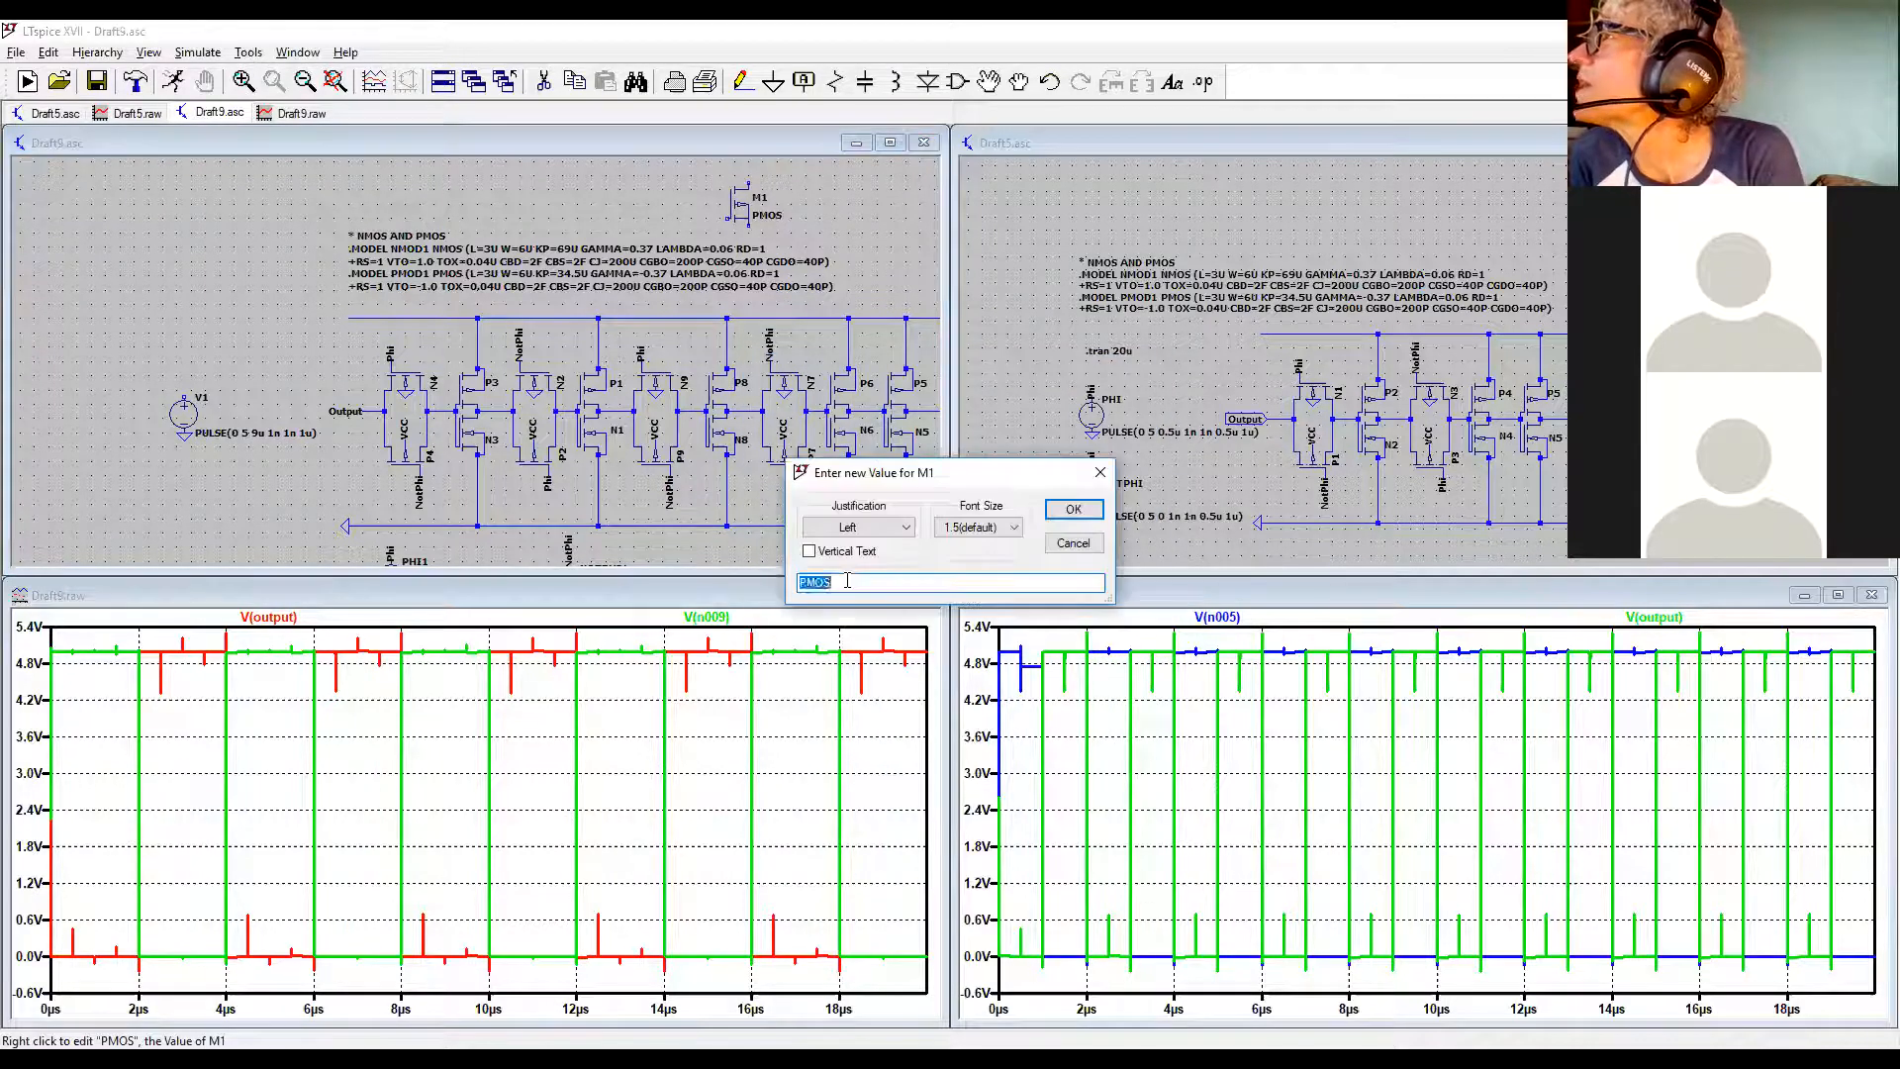
{"action": "left_click", "coordinate": [1097, 476]}
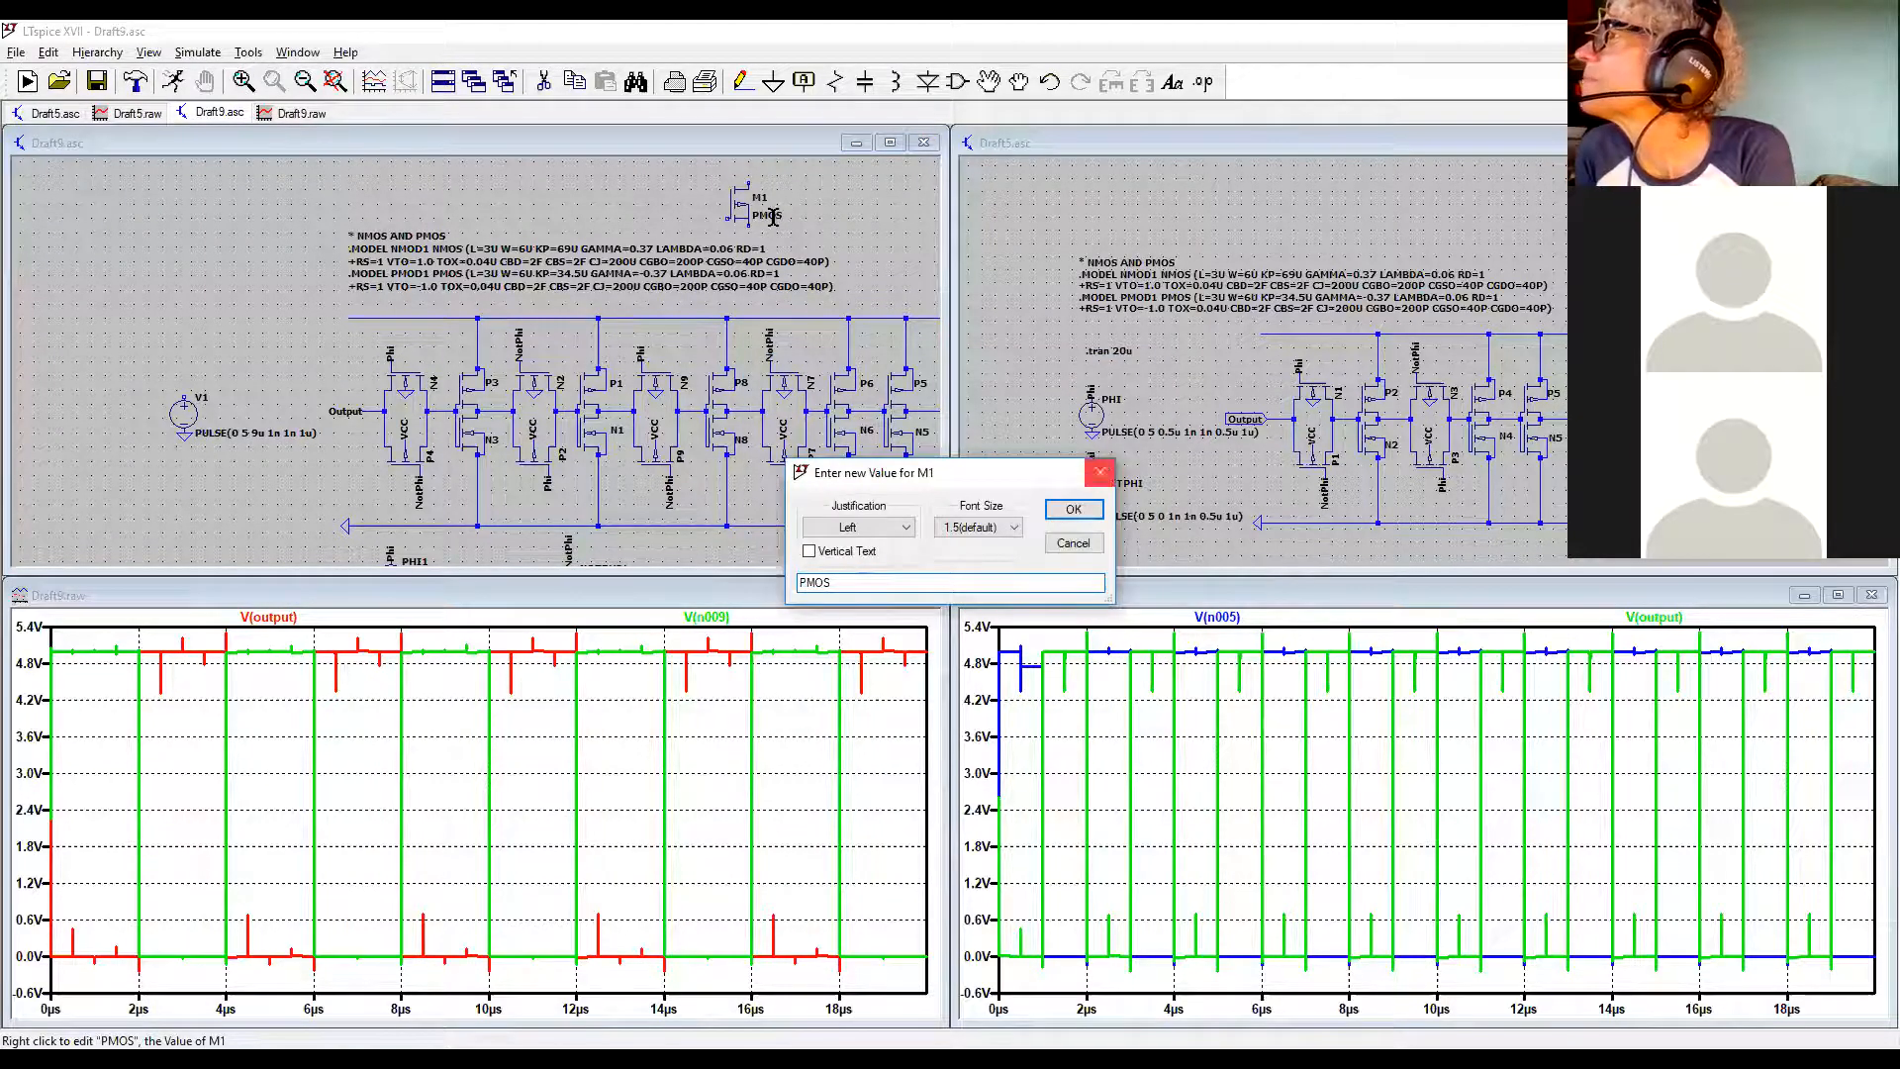
{"action": "right_click", "coordinate": [775, 222]}
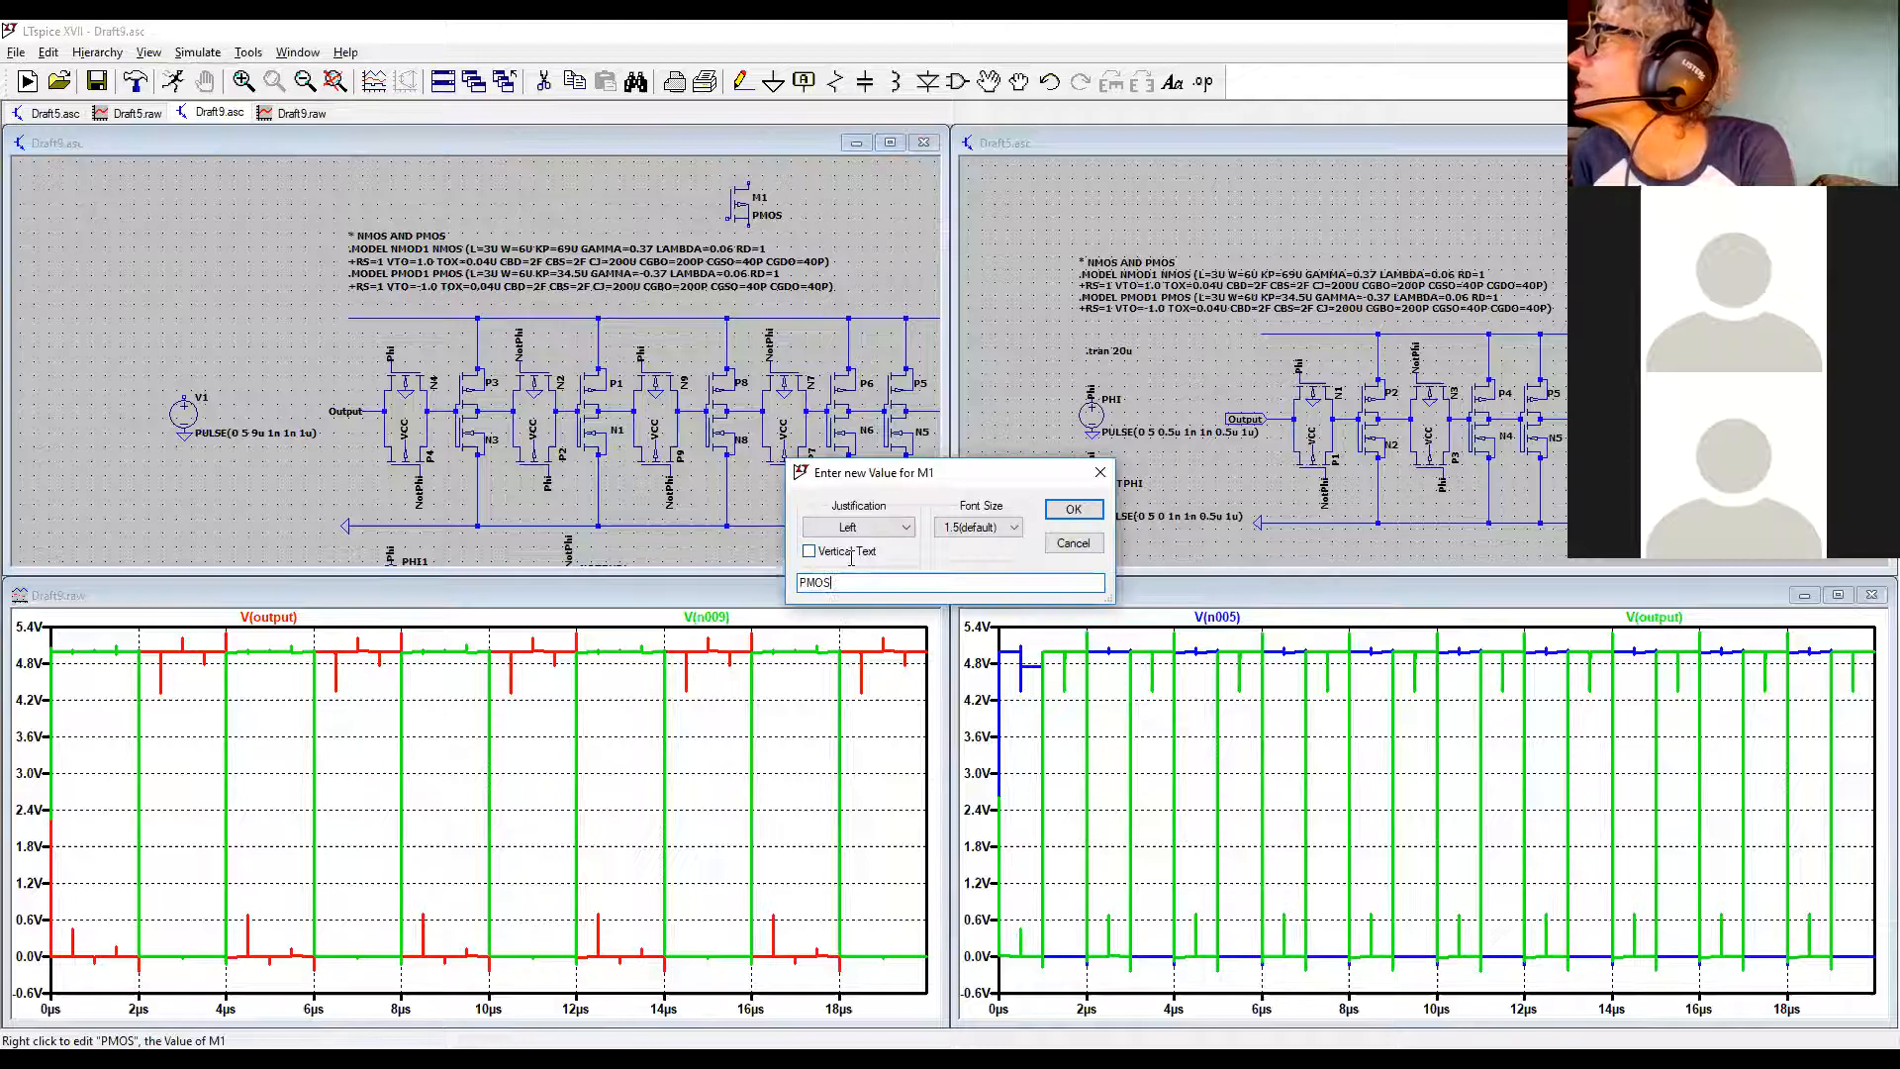
{"action": "type", "text": "D"}
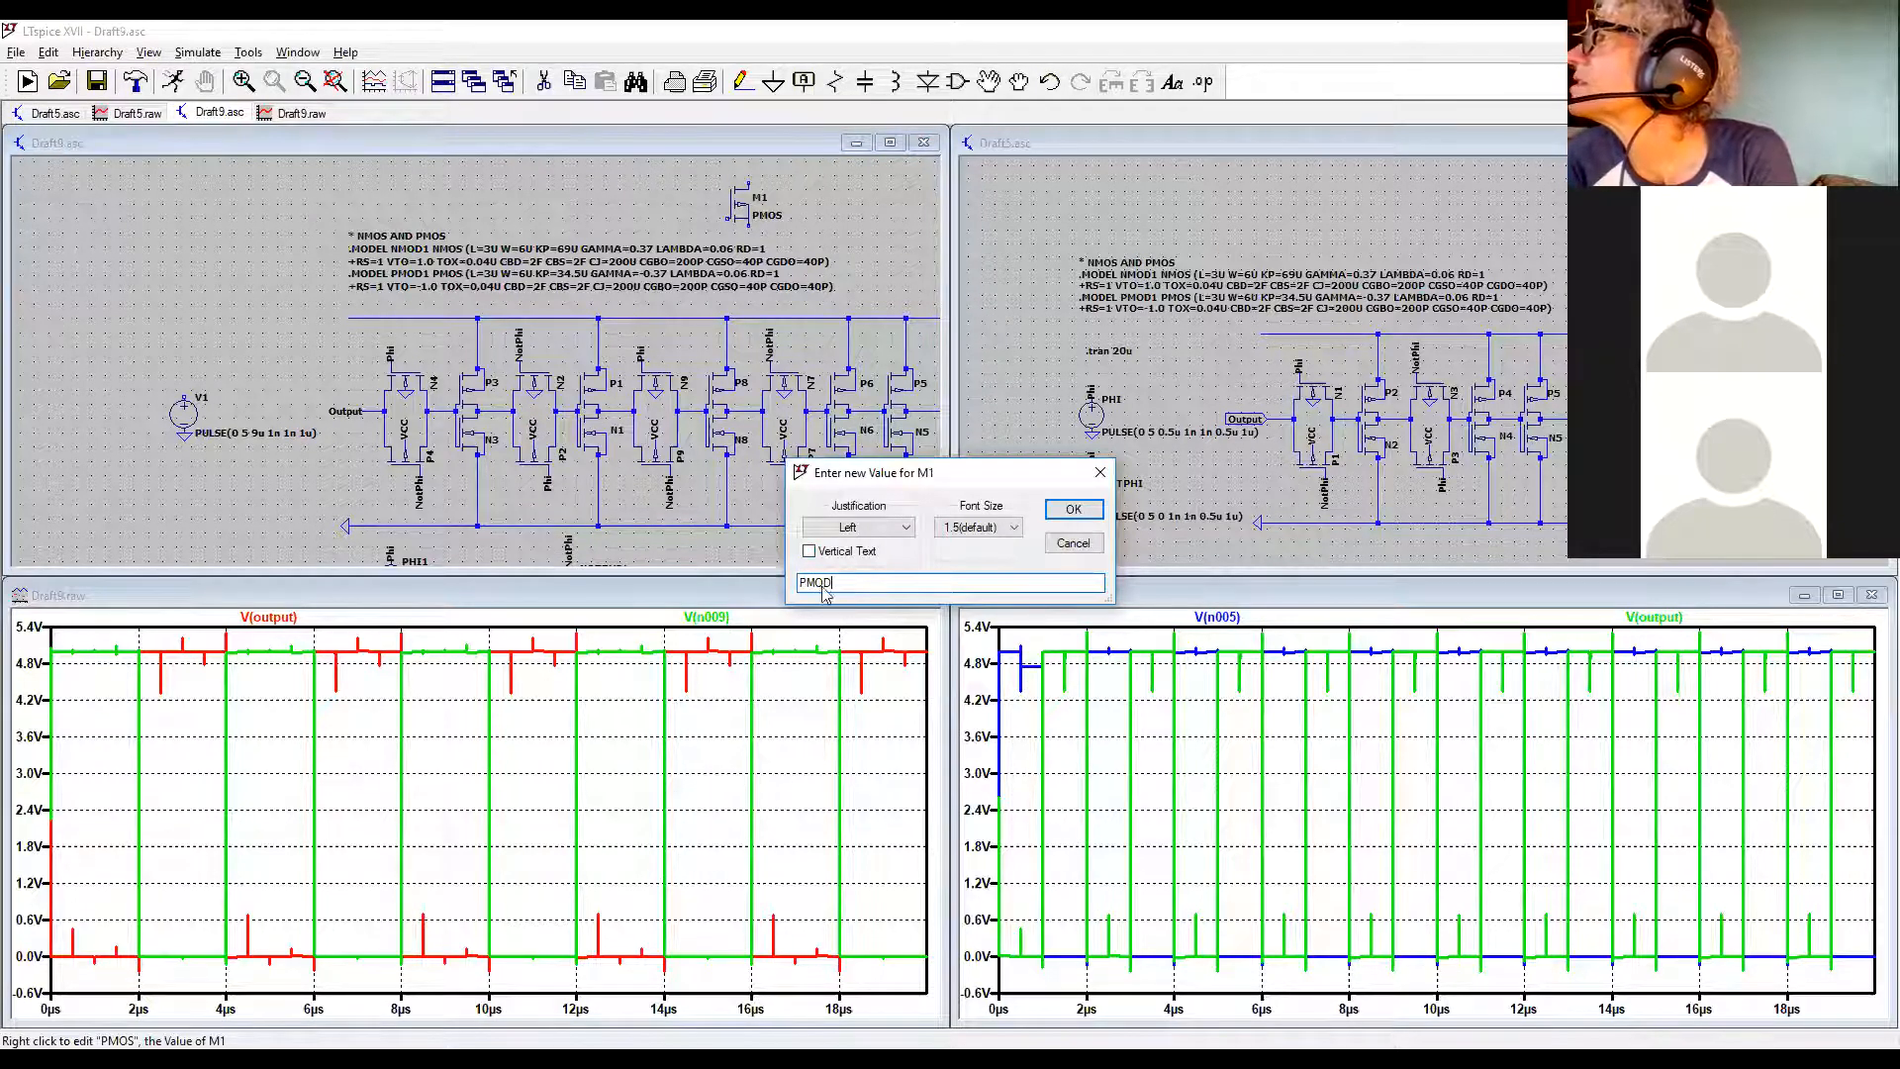
{"action": "type", "text": "1"}
{"action": "key", "text": "Return"}
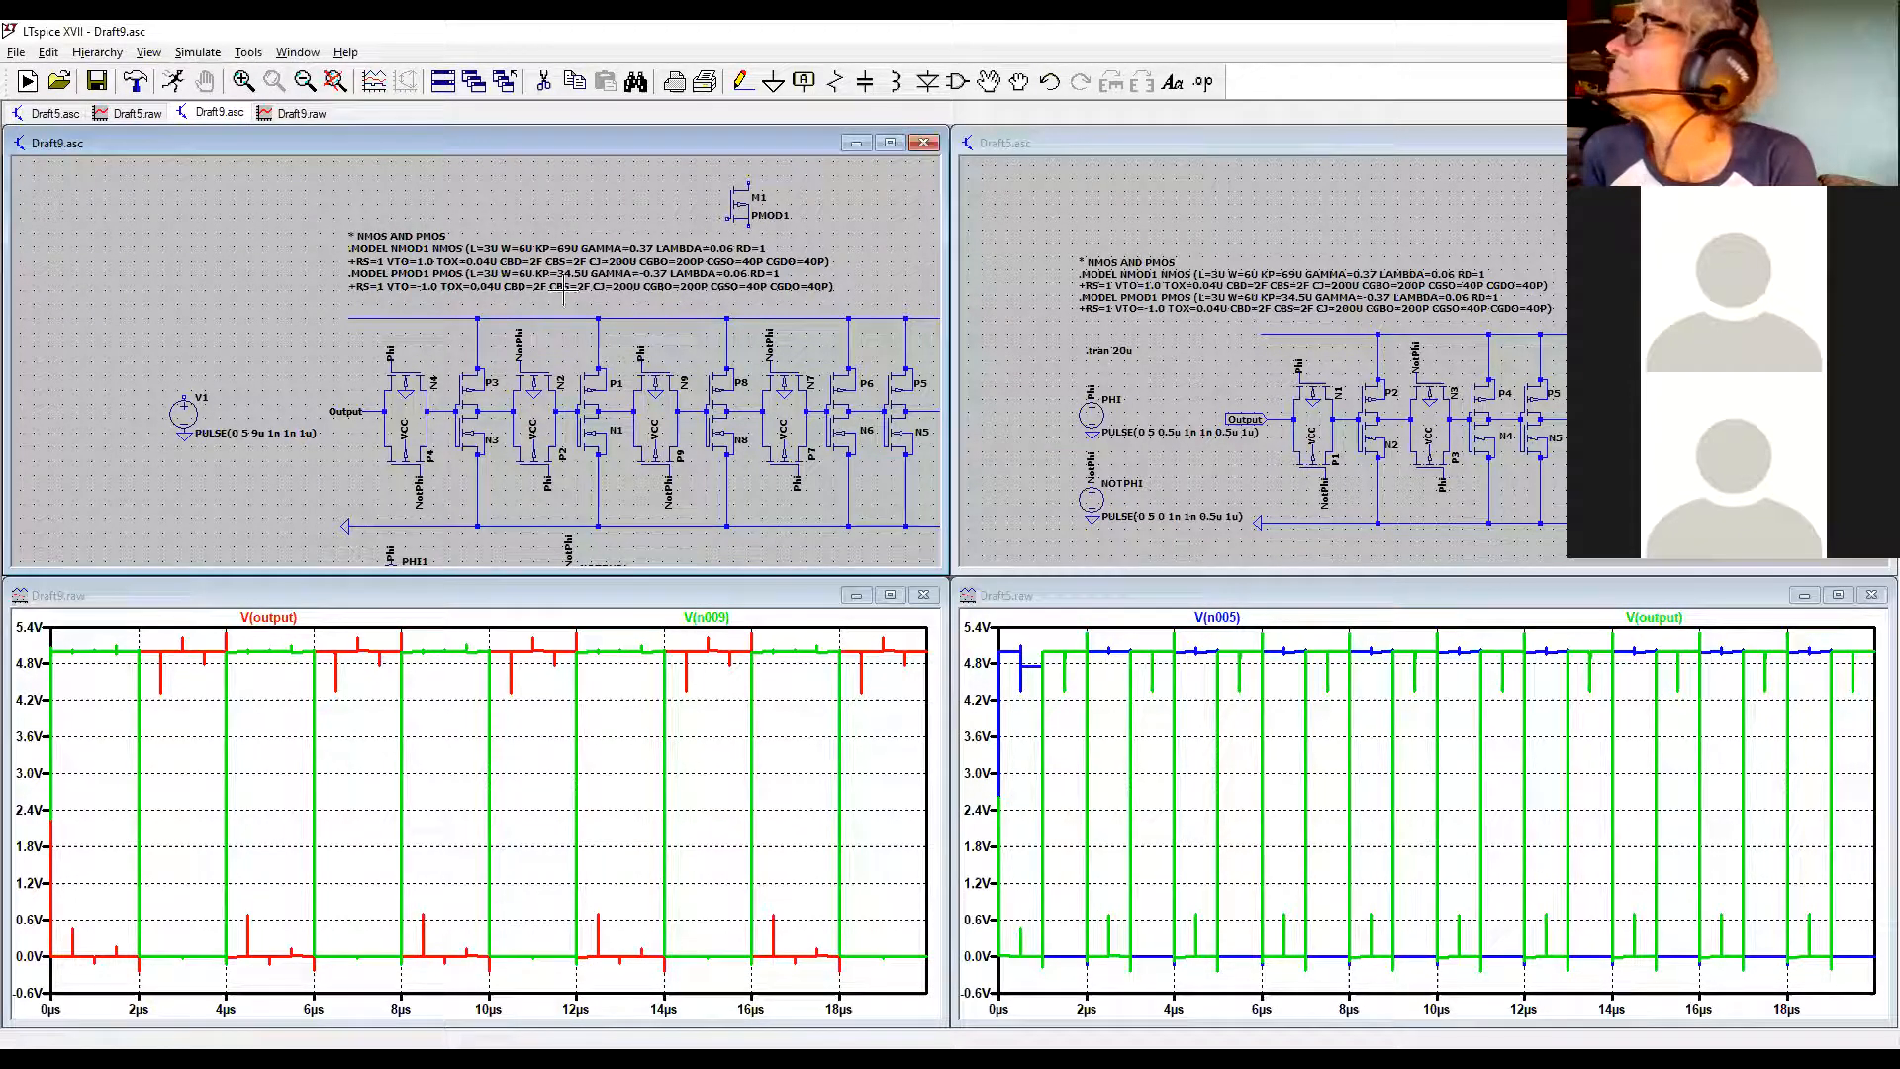
Compare the SpiceModel and Value attributes of transistor M1 with those of transistor N9
{"action": "right_click", "coordinate": [760, 201]}
{"action": "left_click", "coordinate": [891, 564]}
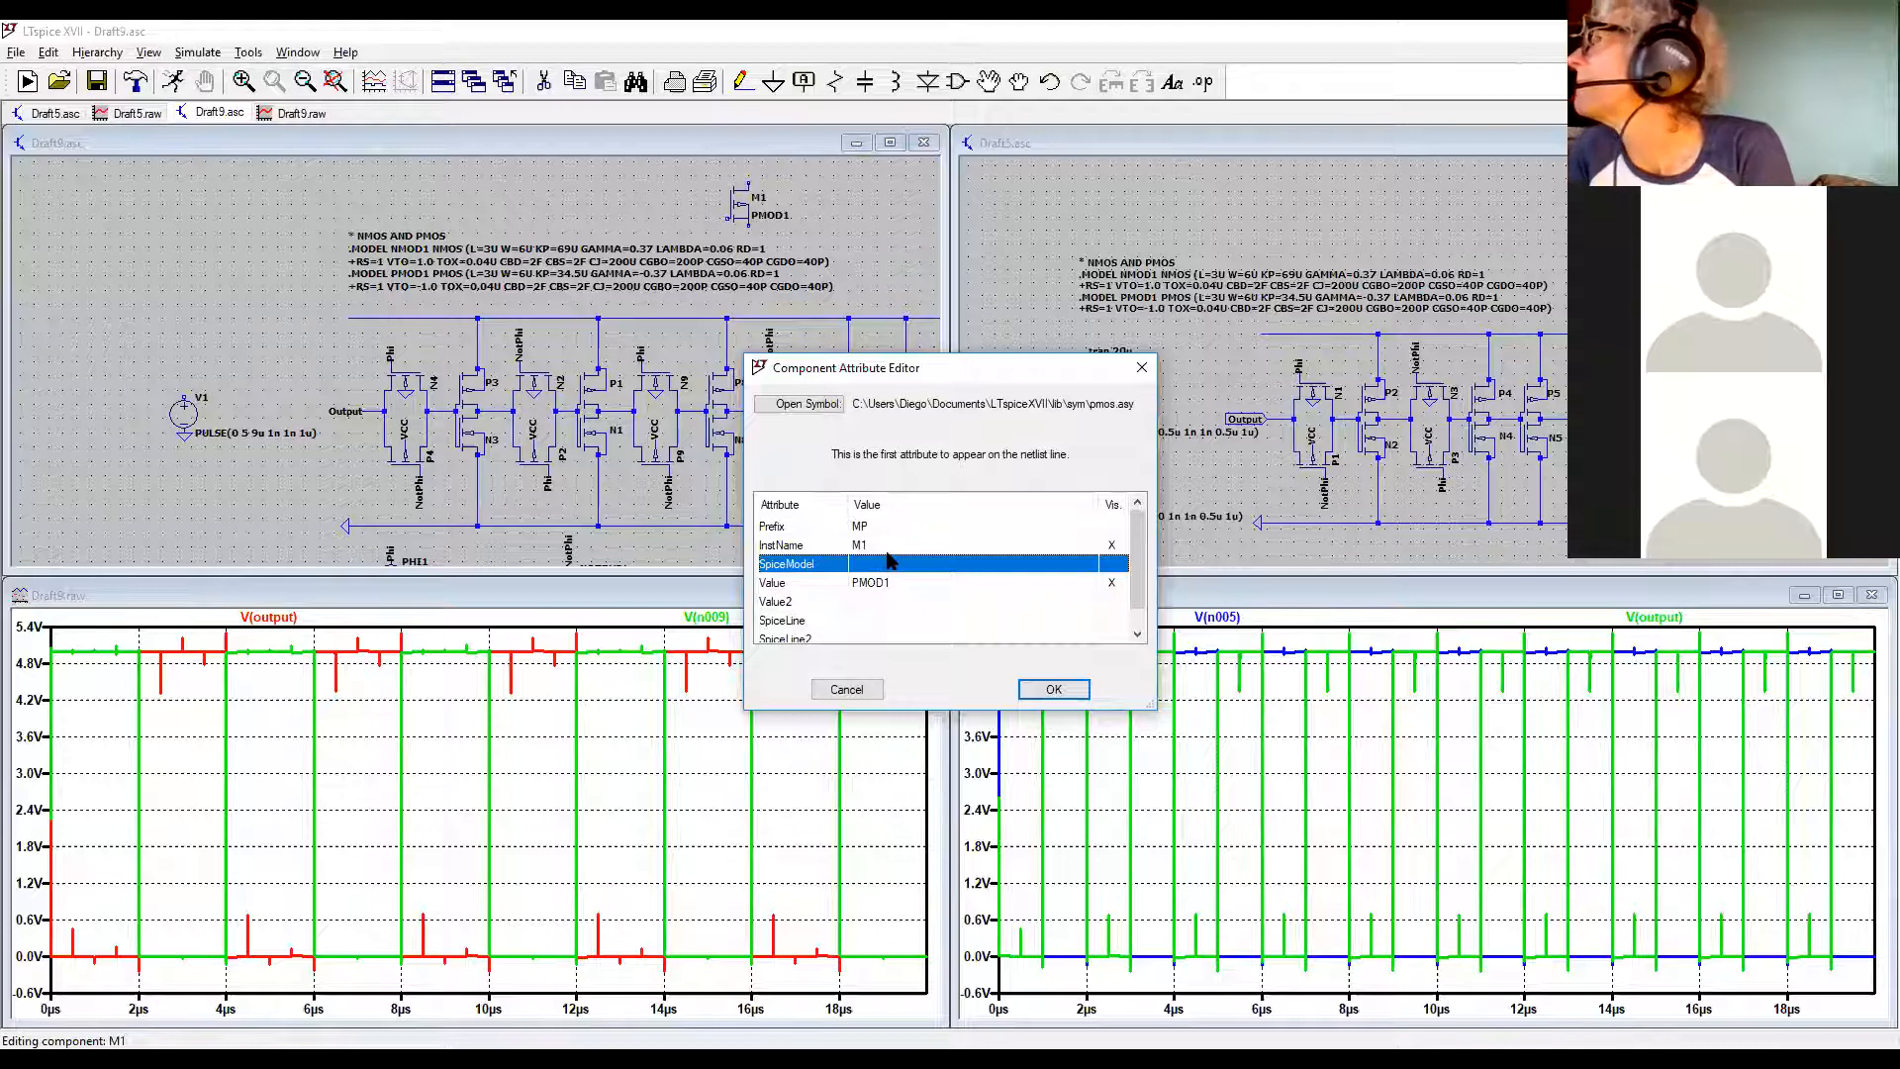
{"action": "left_click", "coordinate": [1053, 689]}
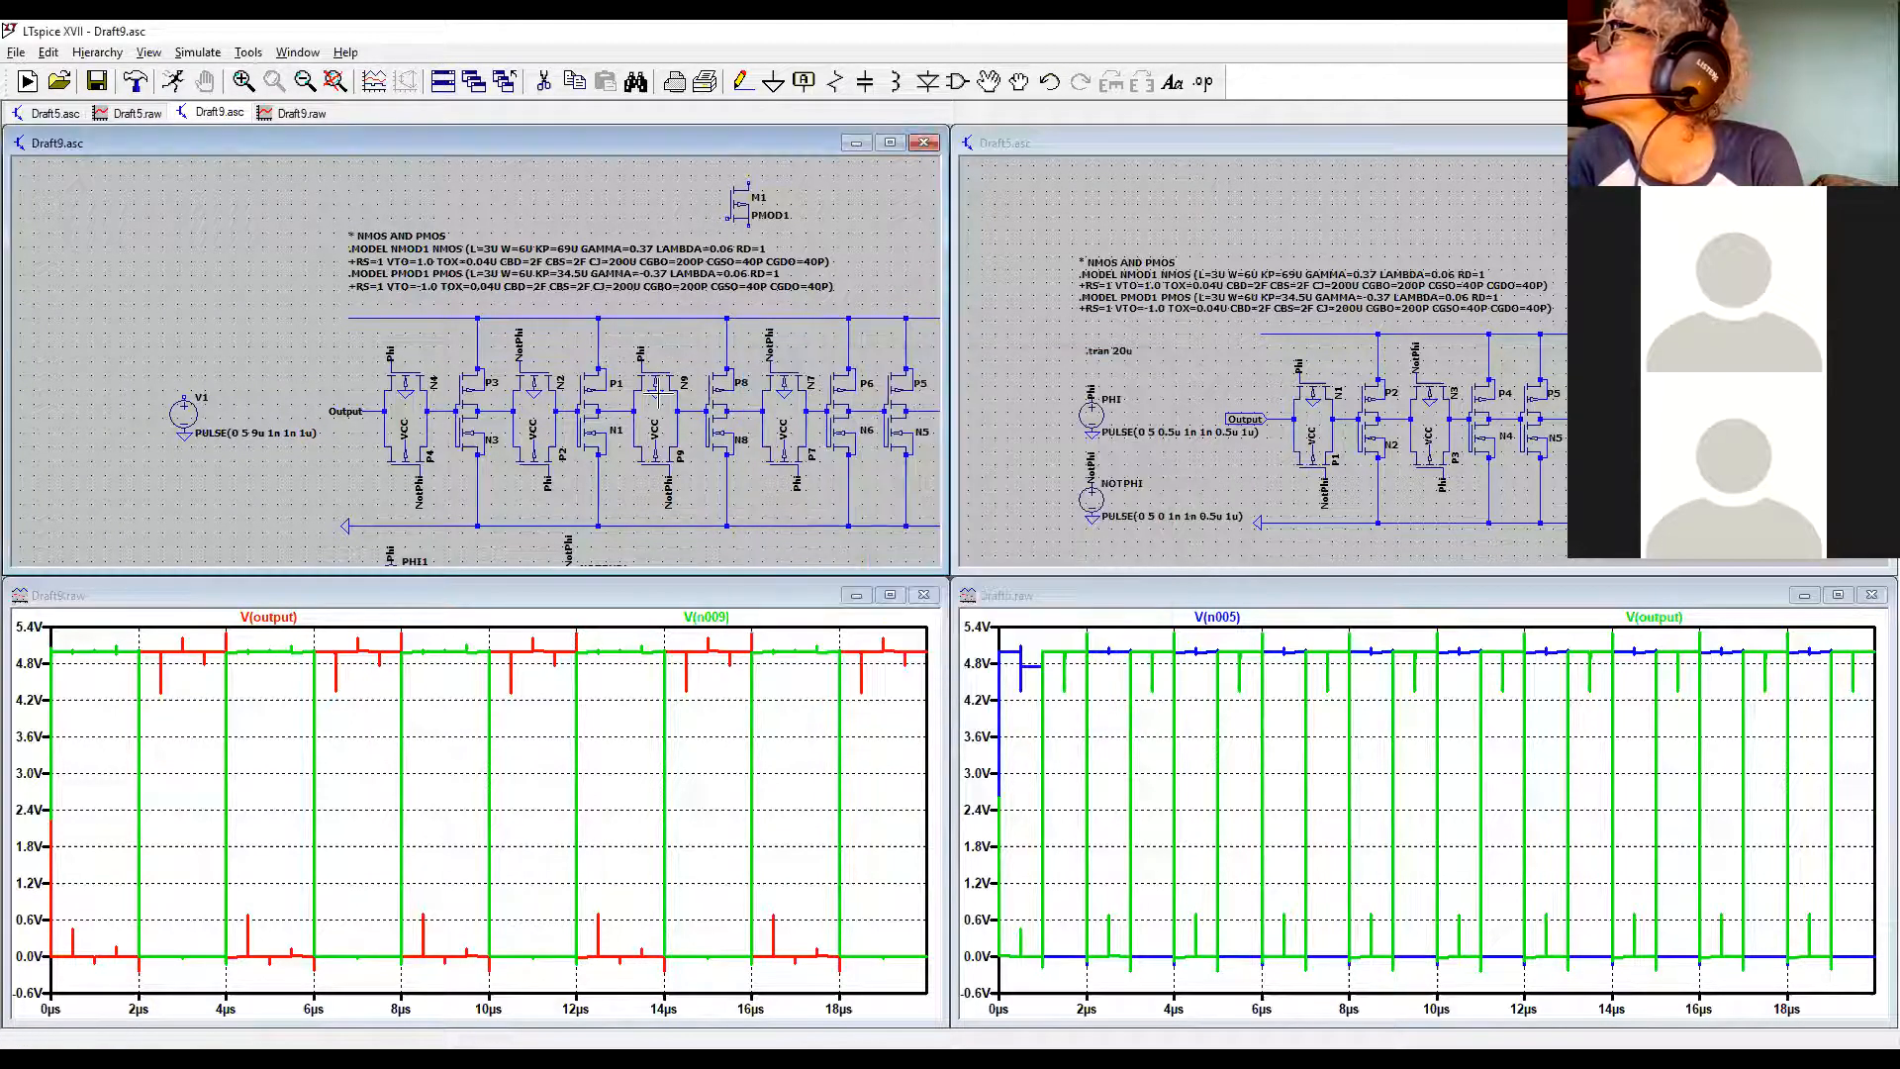
{"action": "right_click", "coordinate": [677, 377]}
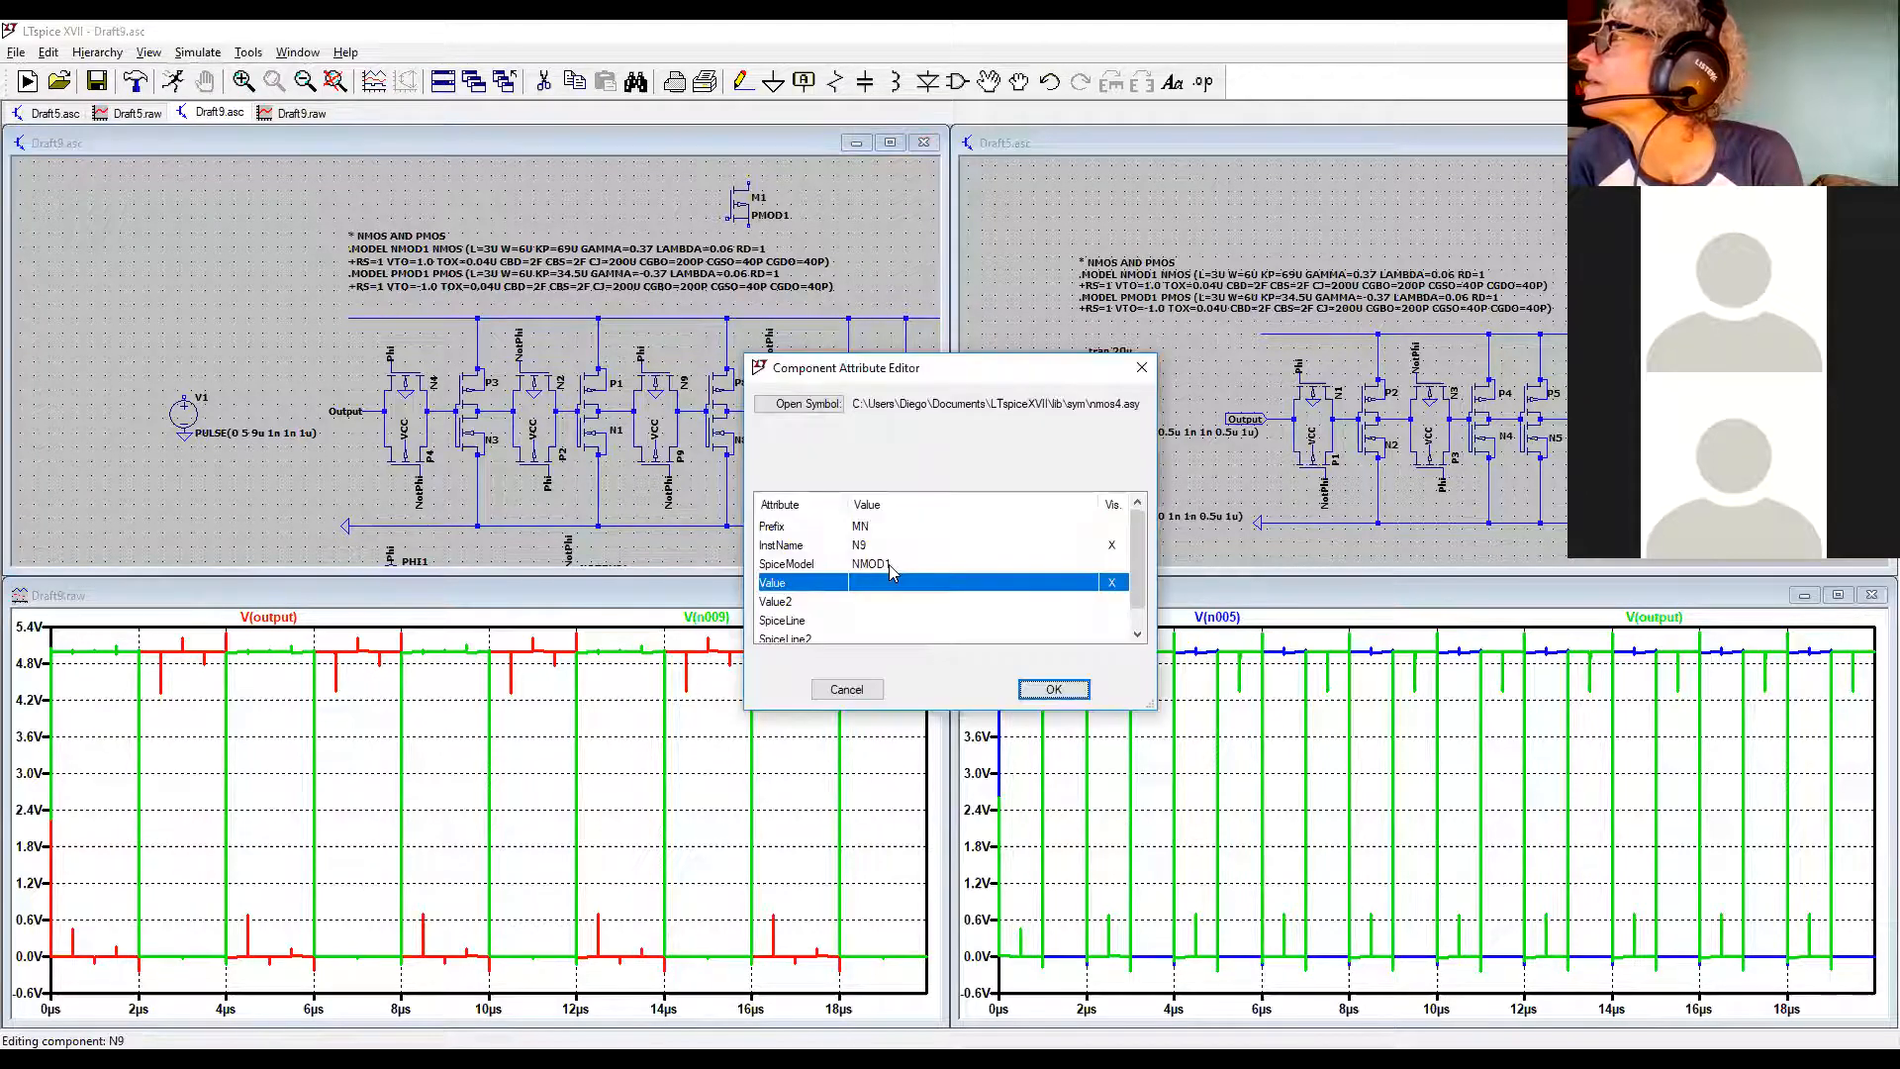
{"action": "left_click", "coordinate": [890, 564]}
{"action": "left_click", "coordinate": [1054, 689]}
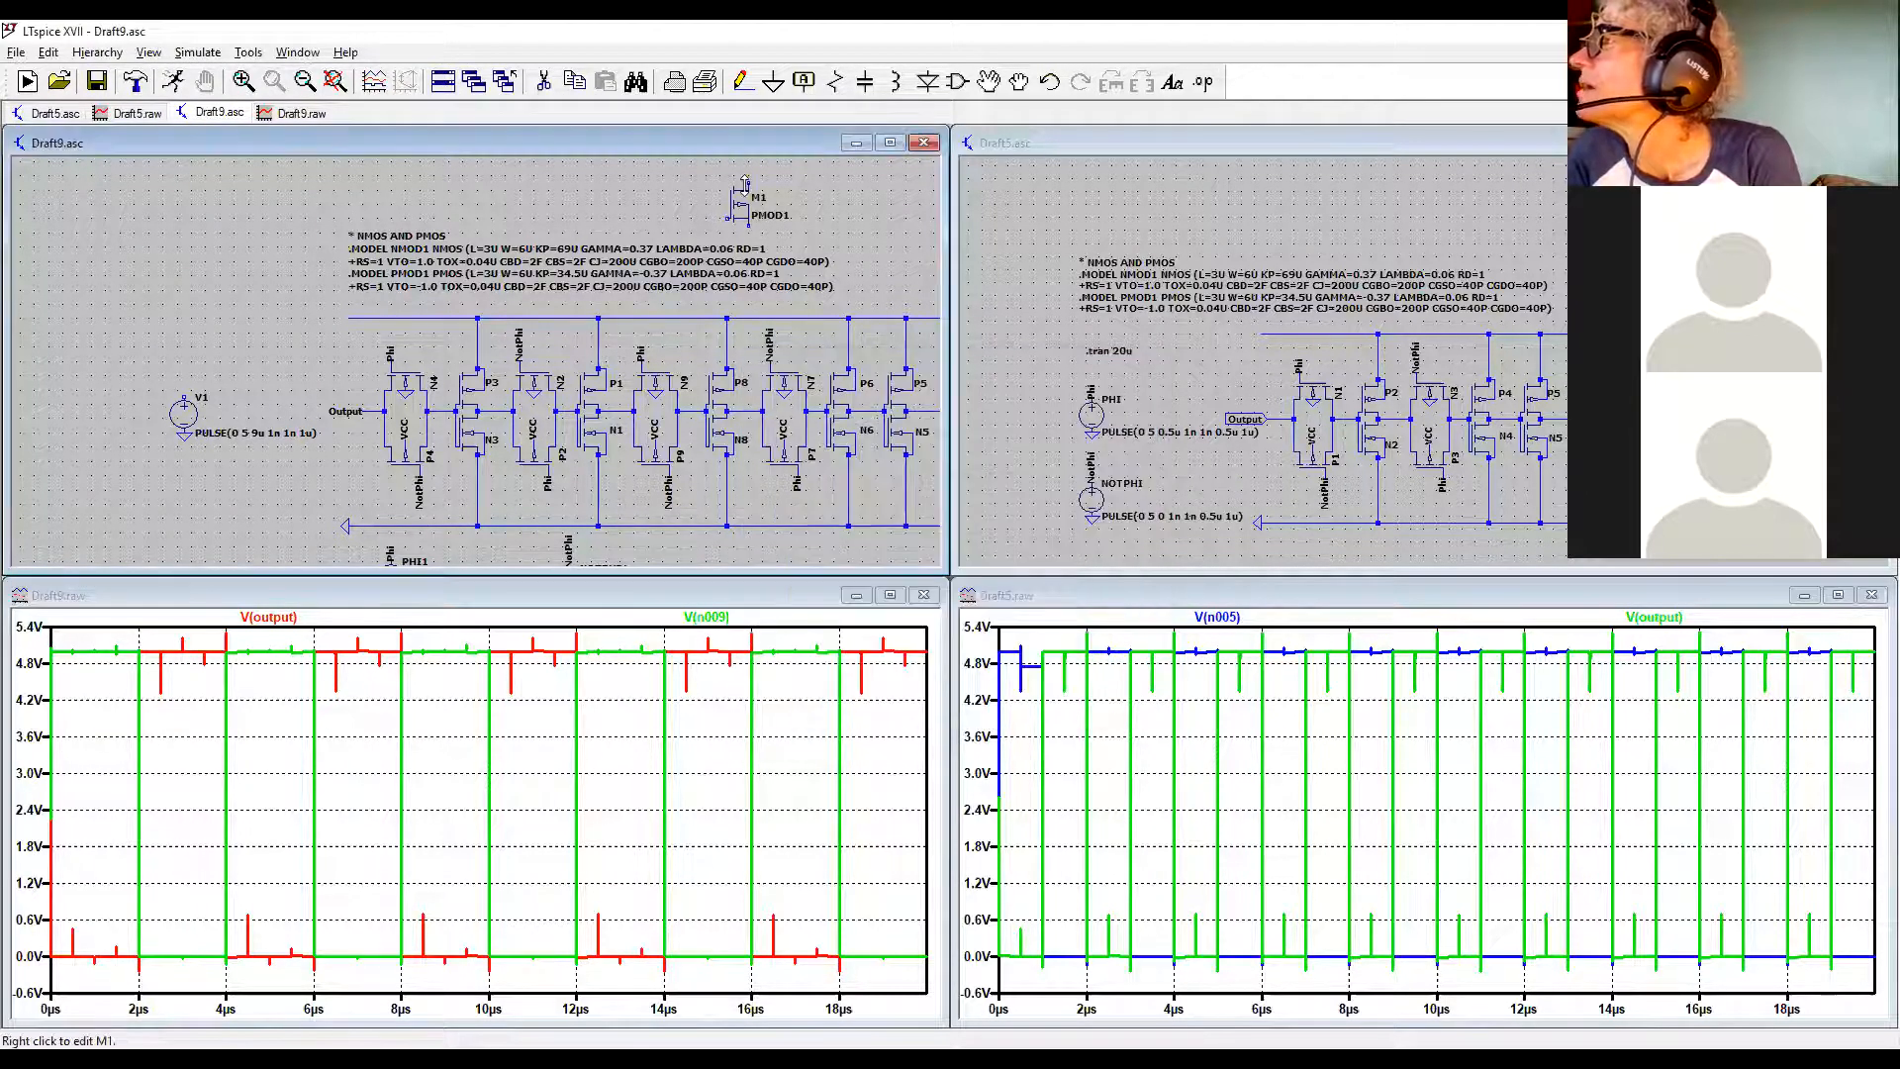
Delete the test transistor M1 placed above the model directives
{"action": "left_click", "coordinate": [547, 81]}
{"action": "left_click", "coordinate": [740, 206]}
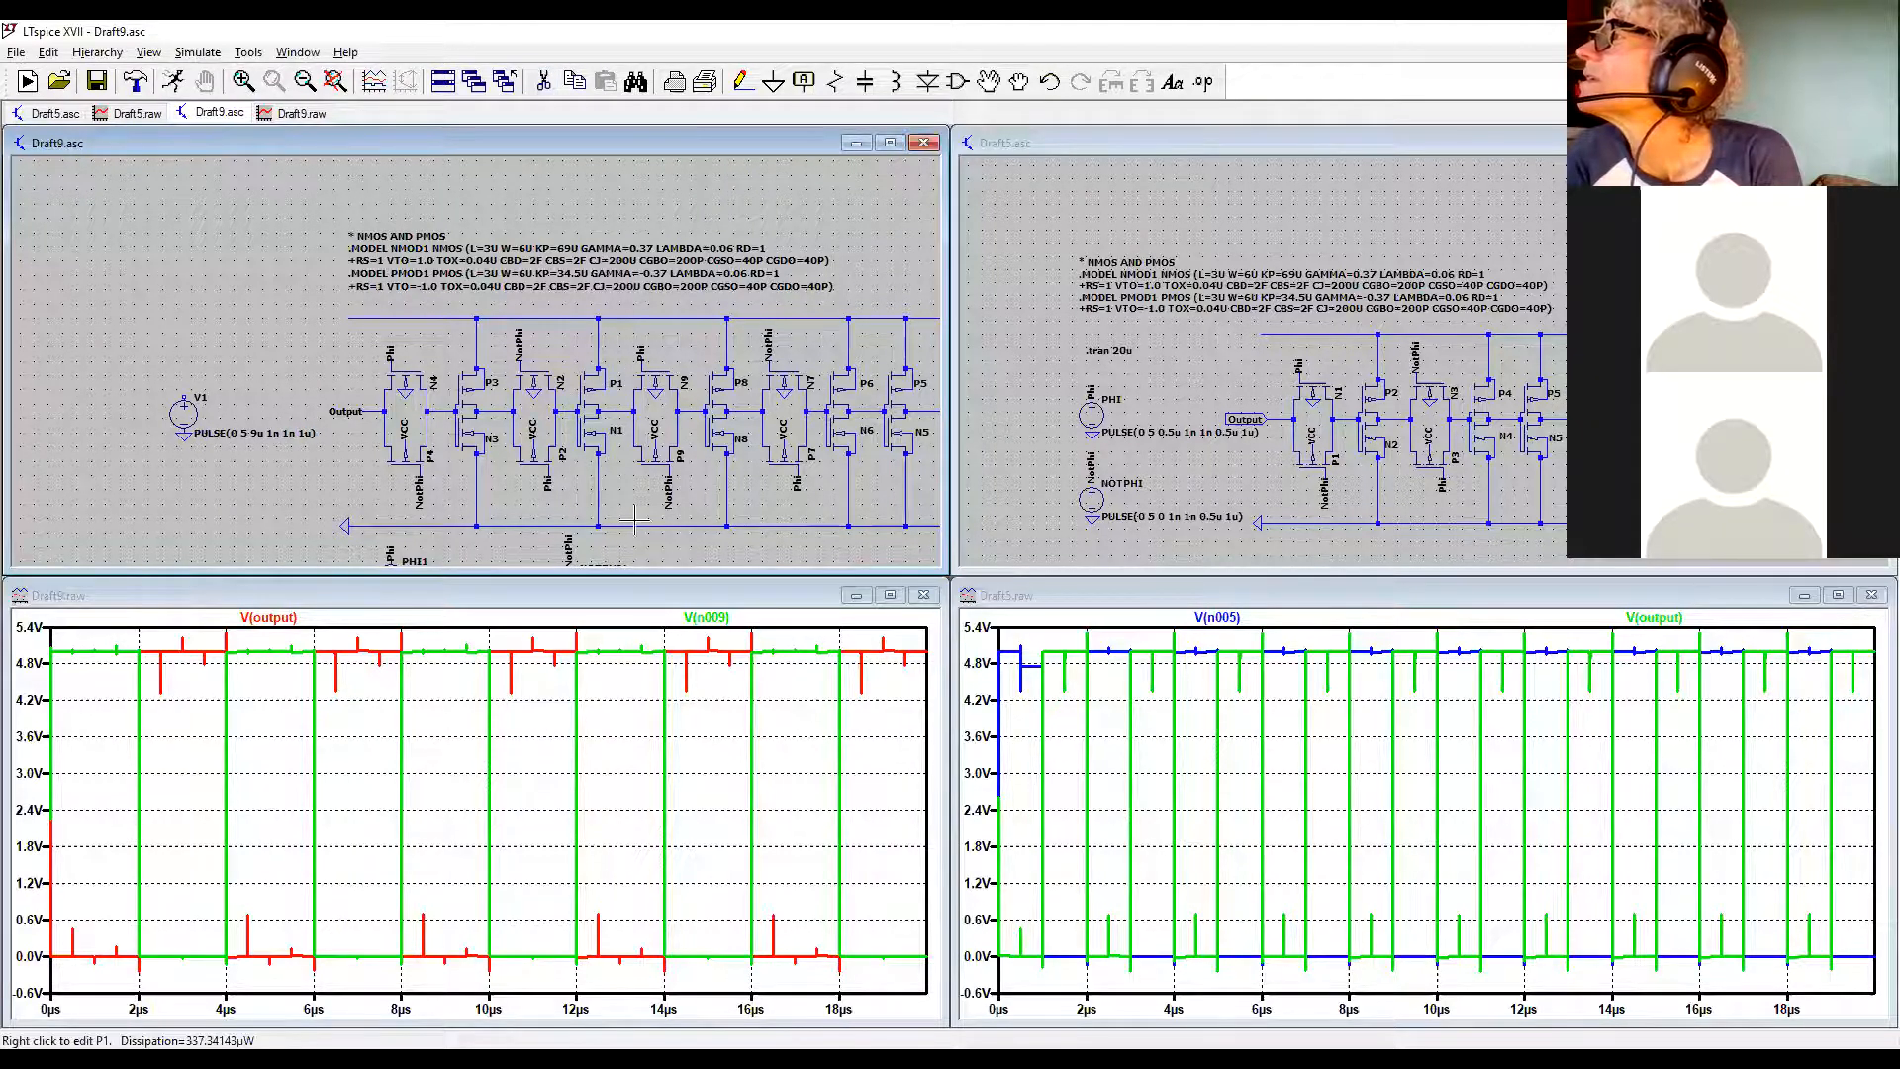
Set the Value attribute of transistor N9 to NMOD1, keeping its SpiceModel attribute
{"action": "left_click_drag", "start_coordinate": [681, 484], "coordinate": [626, 470]}
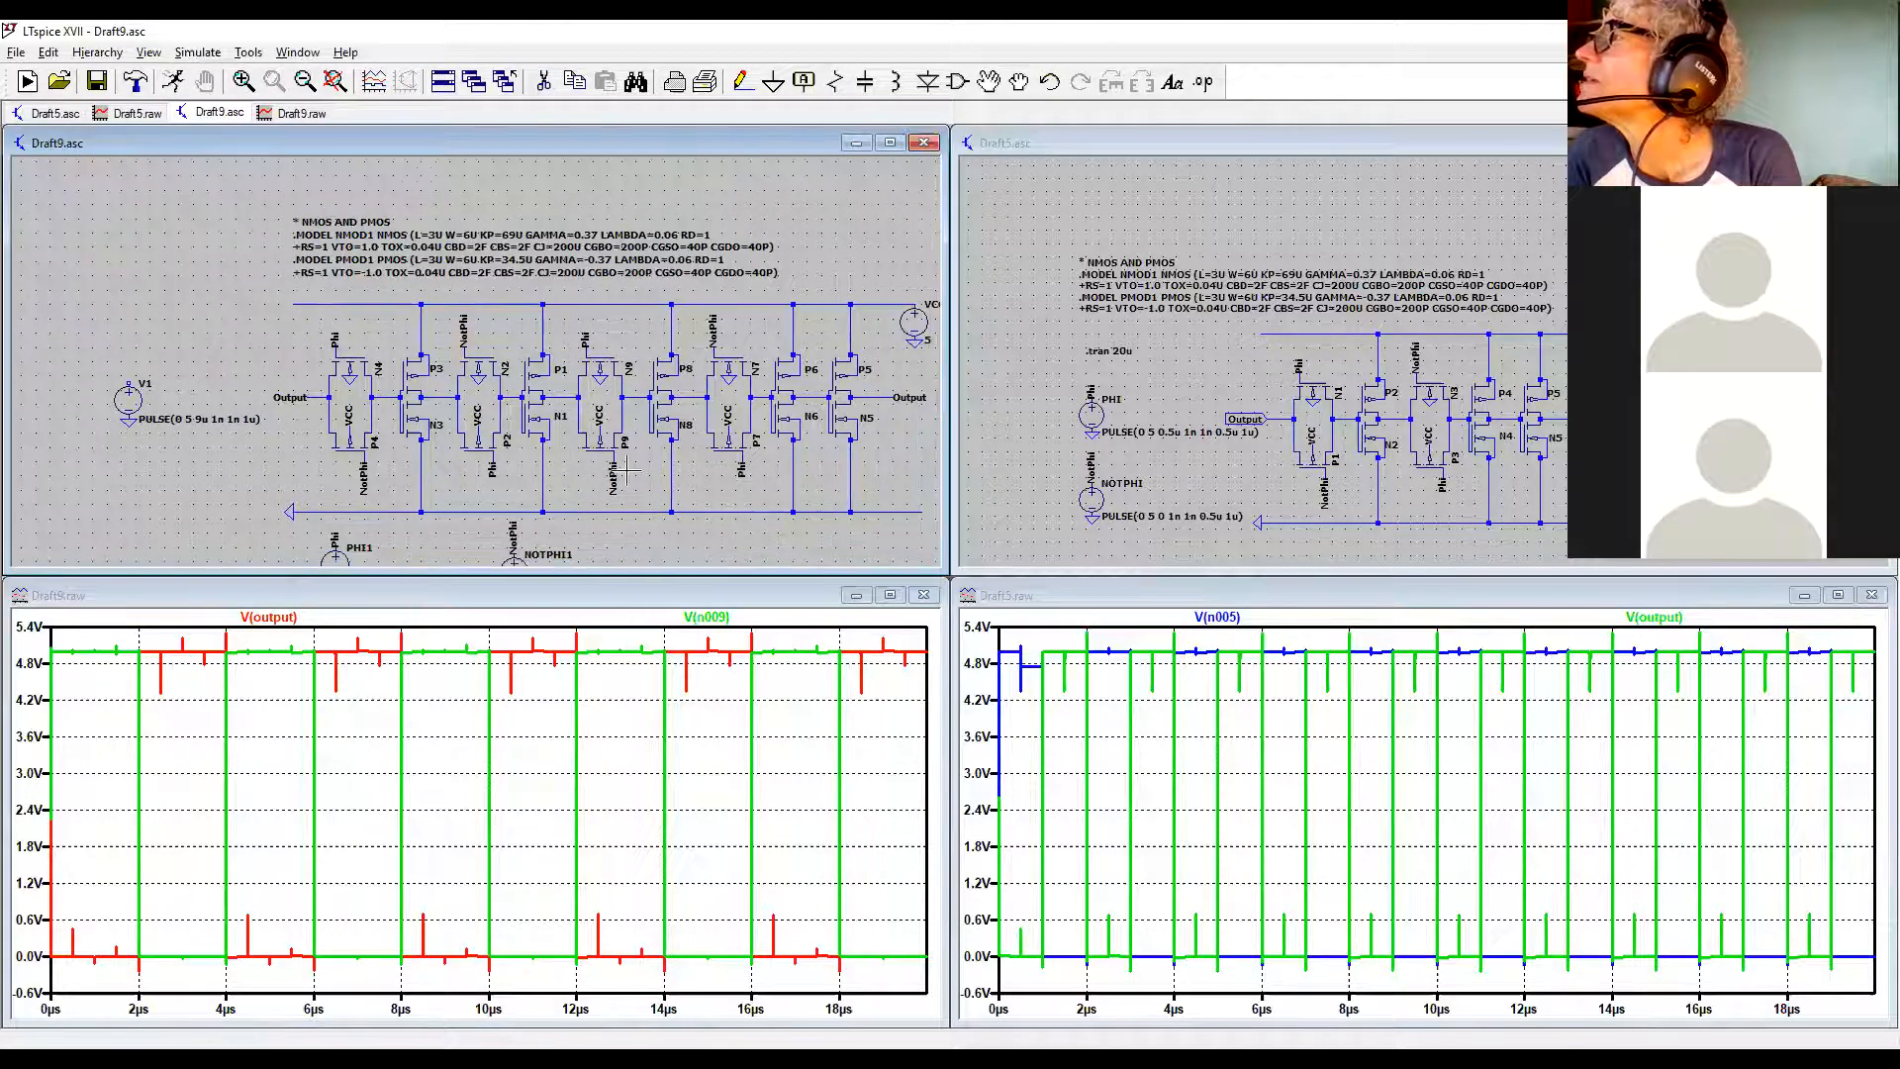
{"action": "left_click_drag", "start_coordinate": [871, 488], "coordinate": [819, 459]}
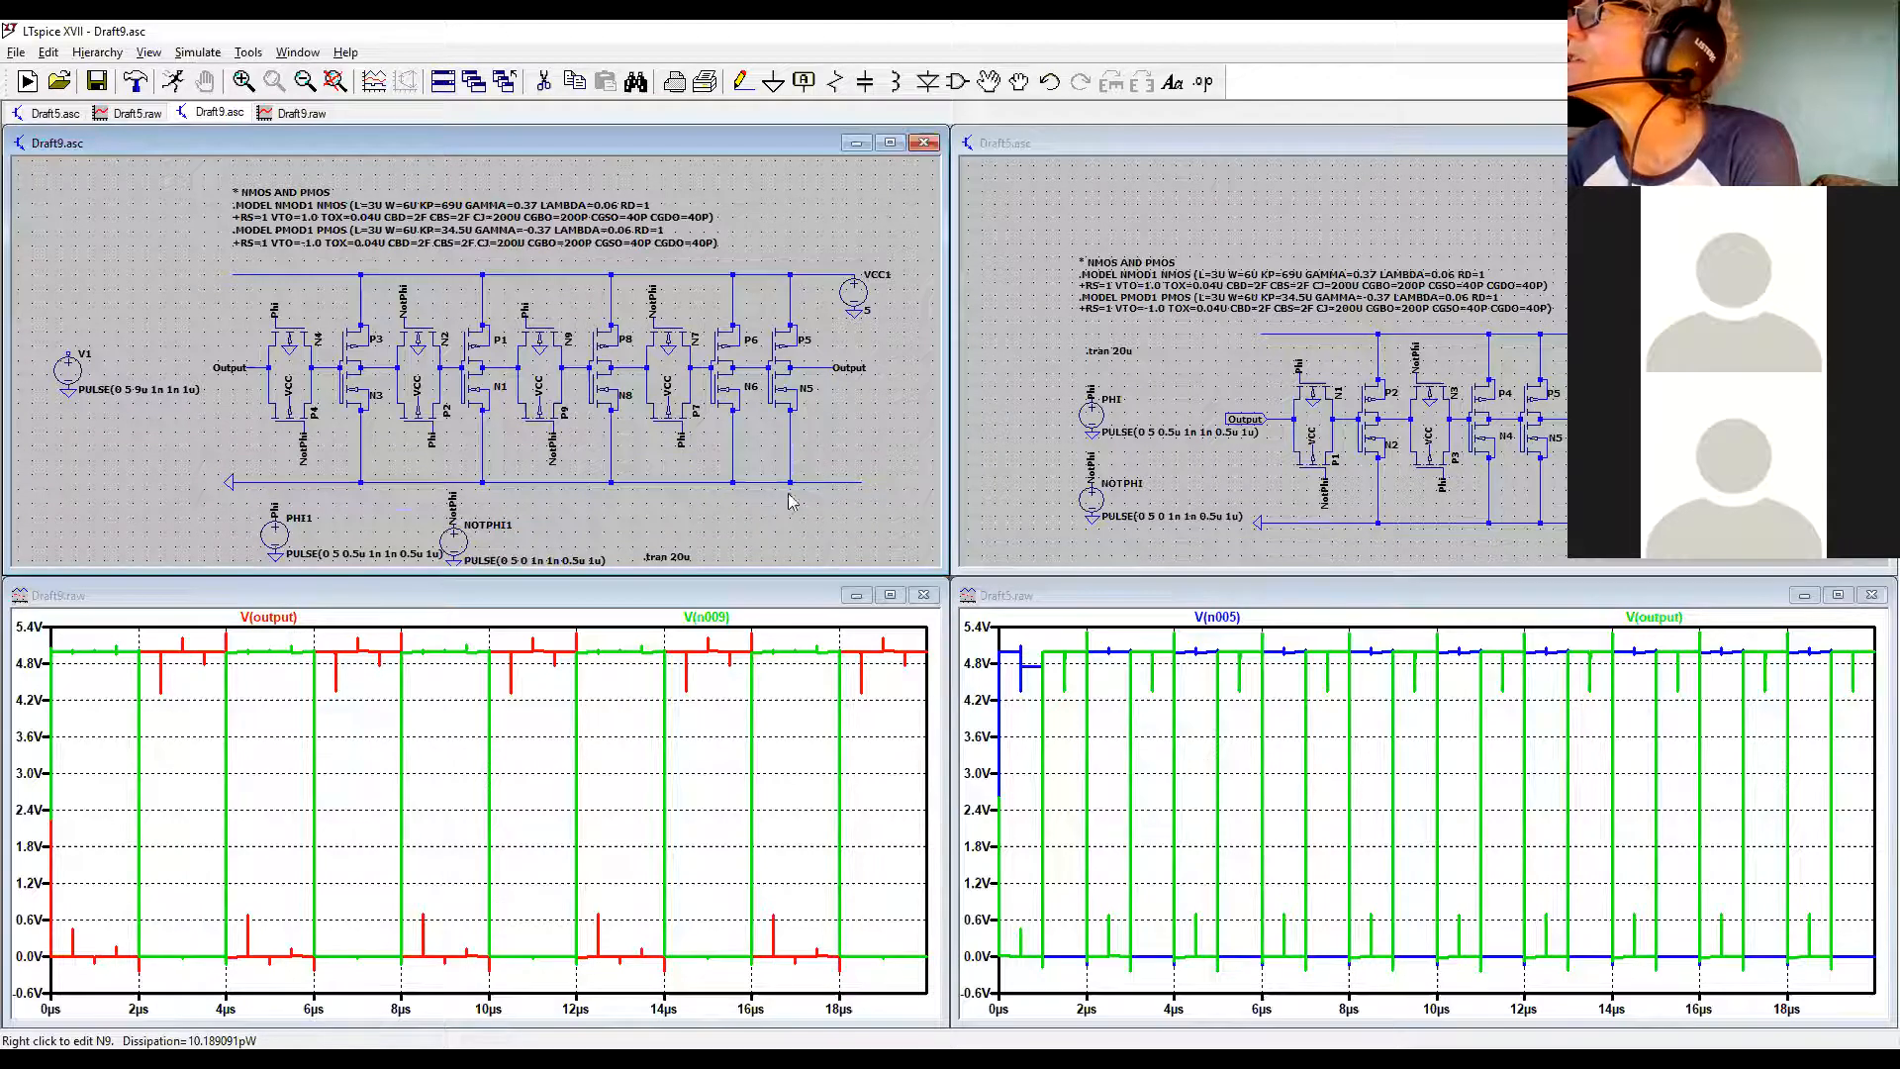
{"action": "right_click", "coordinate": [566, 340]}
{"action": "left_click", "coordinate": [861, 565]}
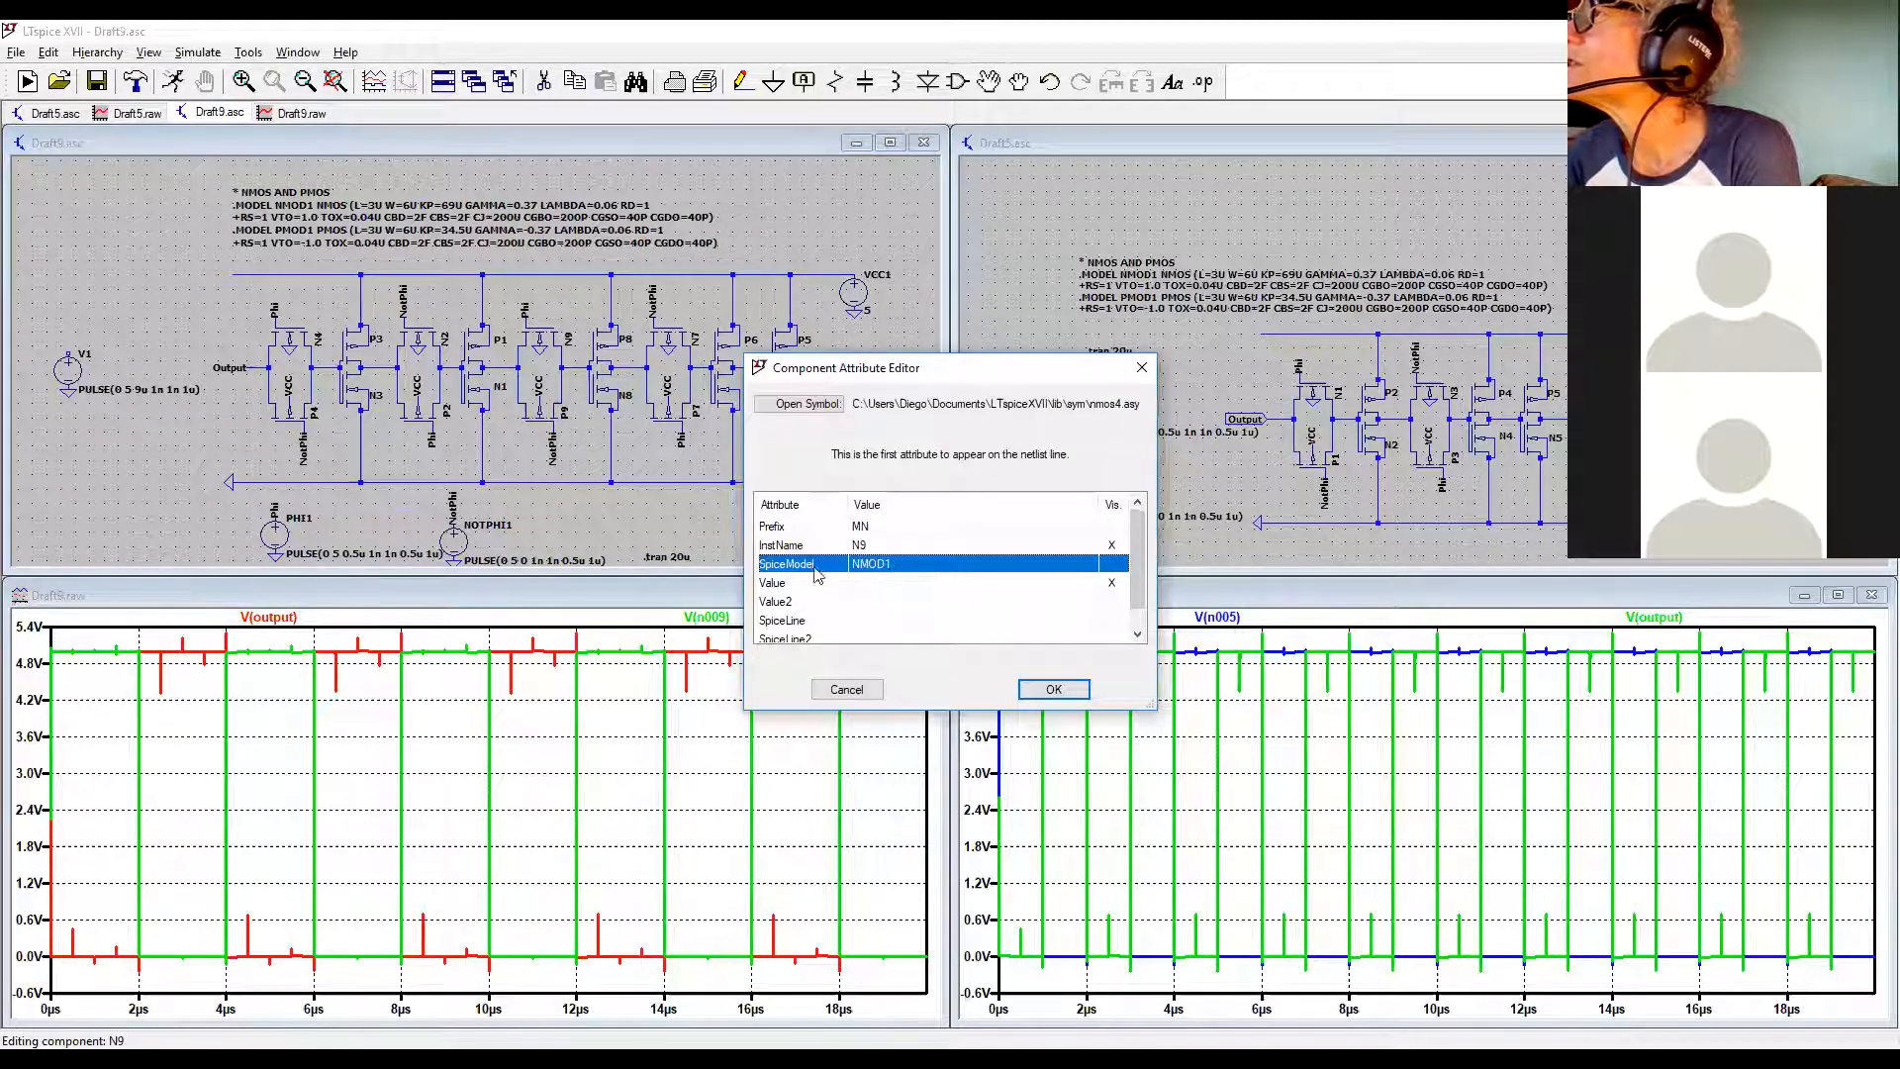
{"action": "left_click", "coordinate": [866, 583]}
{"action": "left_click", "coordinate": [861, 579]}
{"action": "type", "text": "NMOD1"}
{"action": "key", "text": "Return"}
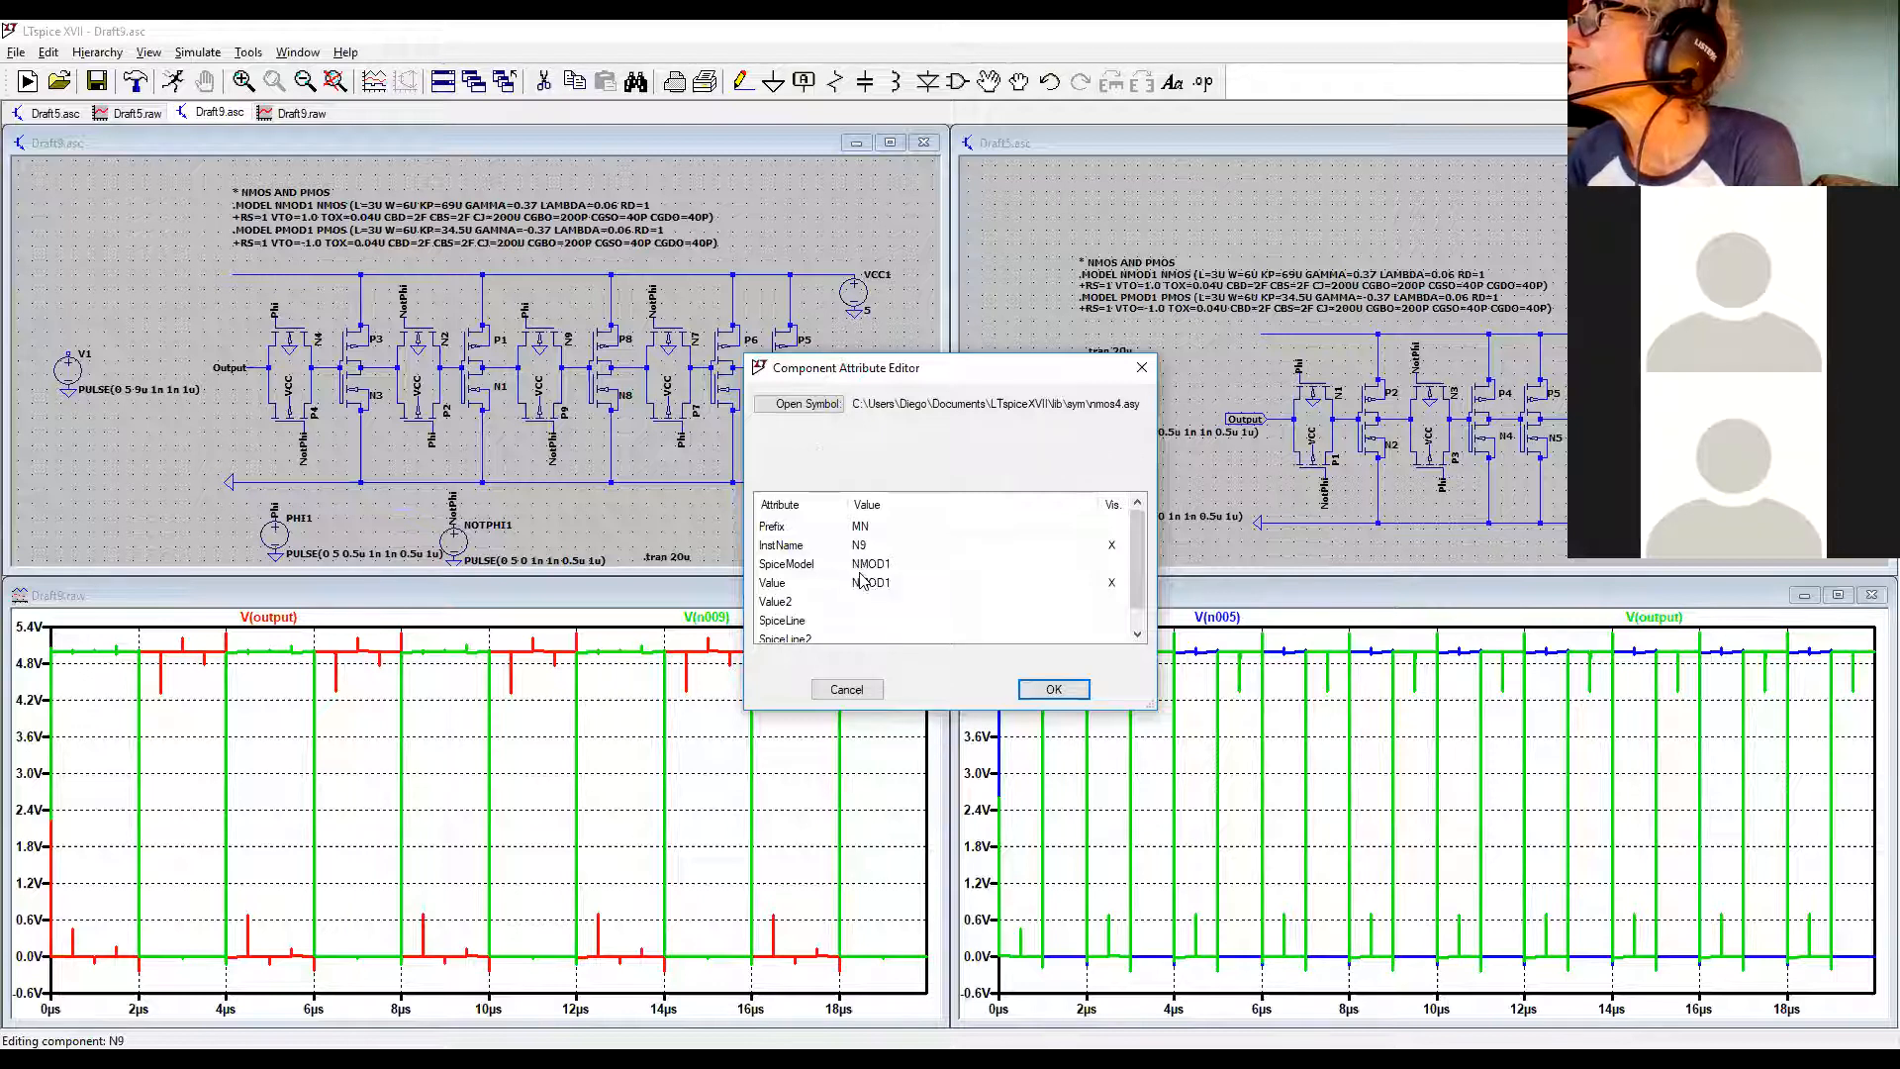
{"action": "left_click", "coordinate": [879, 545]}
{"action": "left_click", "coordinate": [878, 564]}
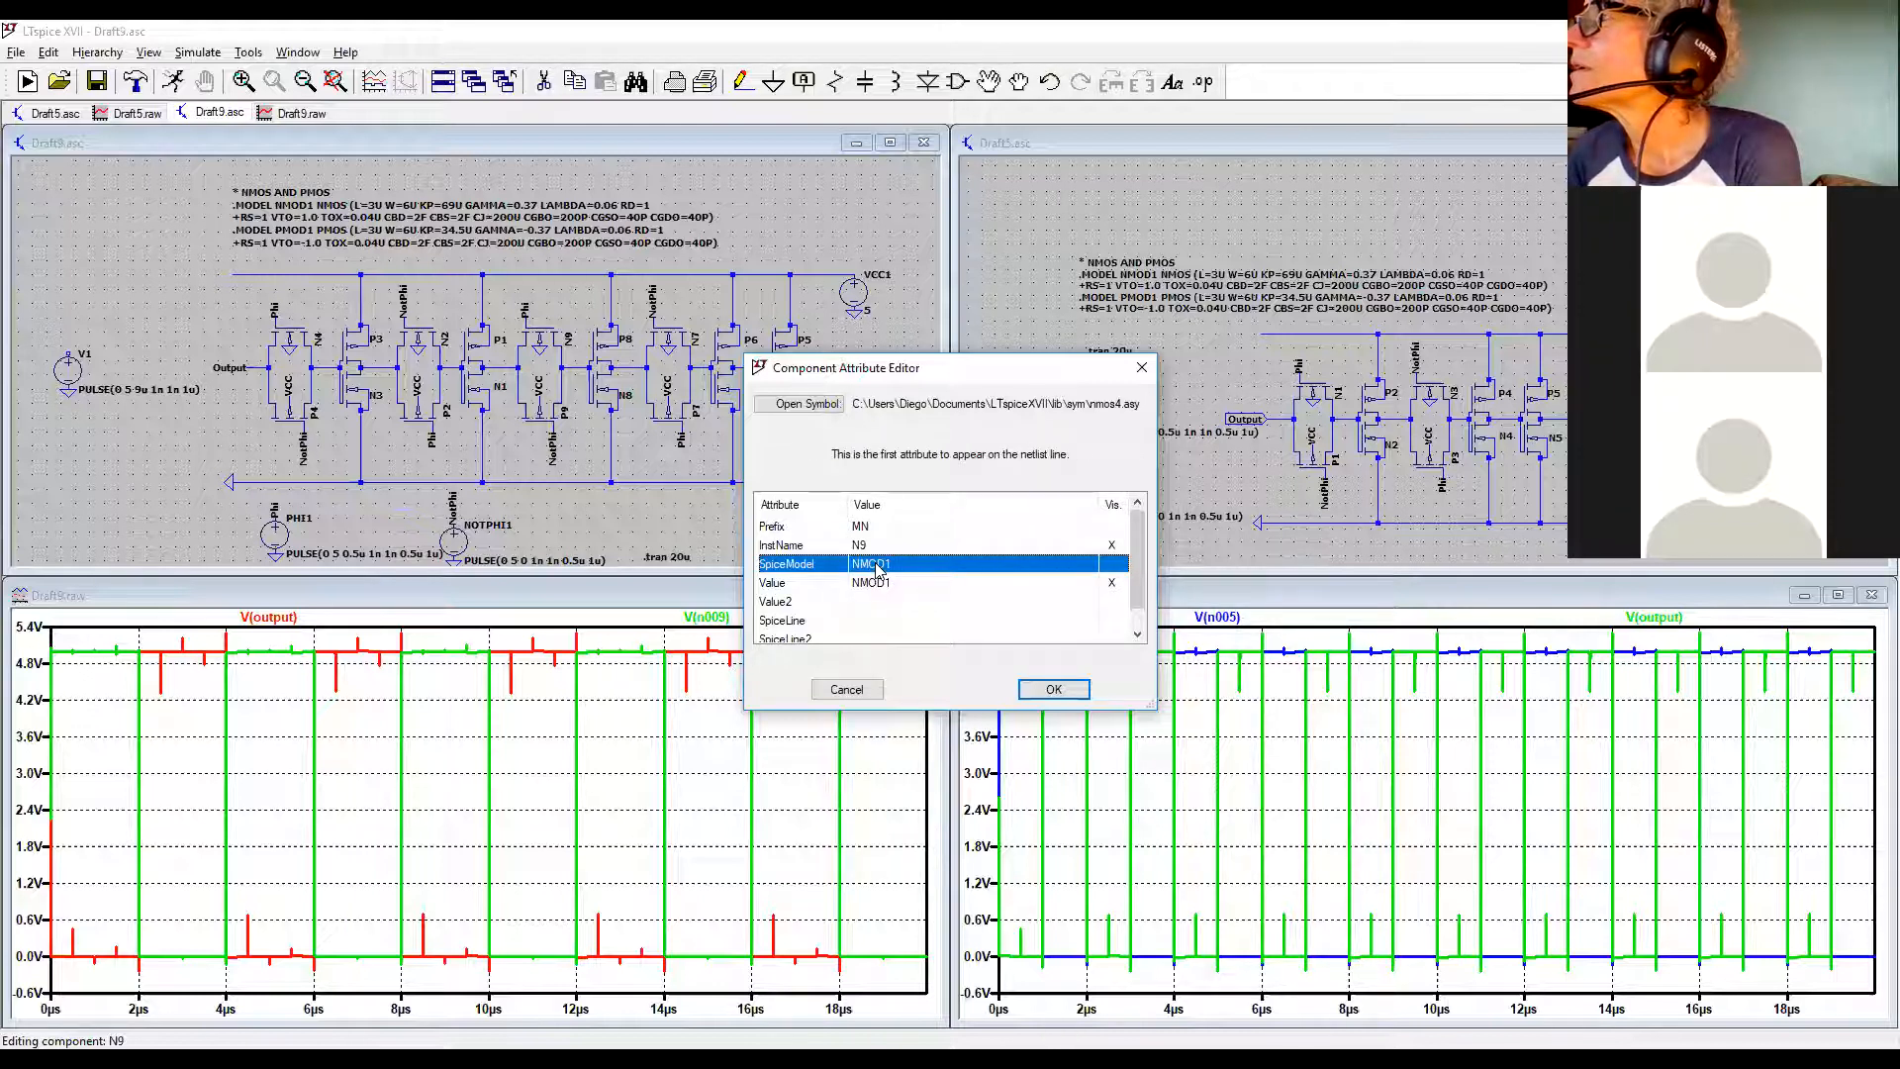
{"action": "left_click", "coordinate": [1053, 689]}
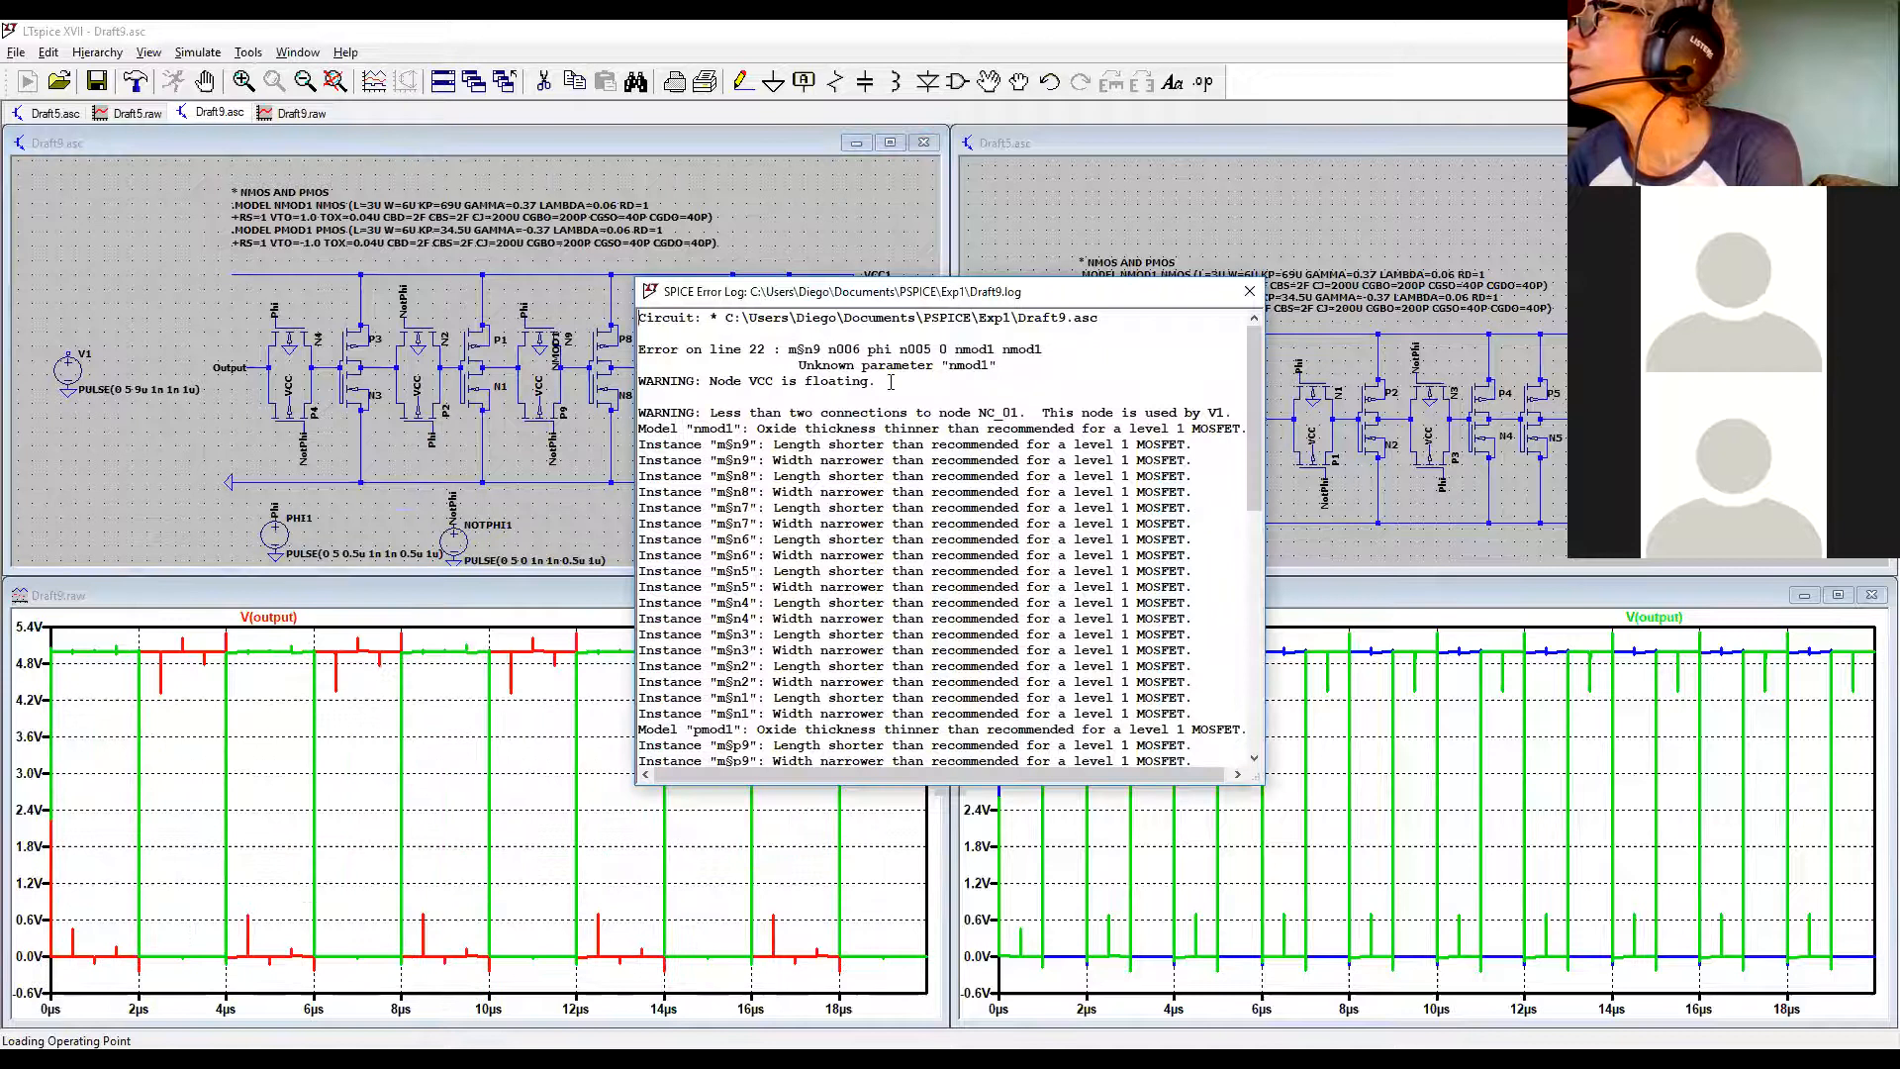
Run the Draft9 simulation, examine the error entry in the SPICE error log, and close the log
{"action": "triple_click", "coordinate": [911, 367]}
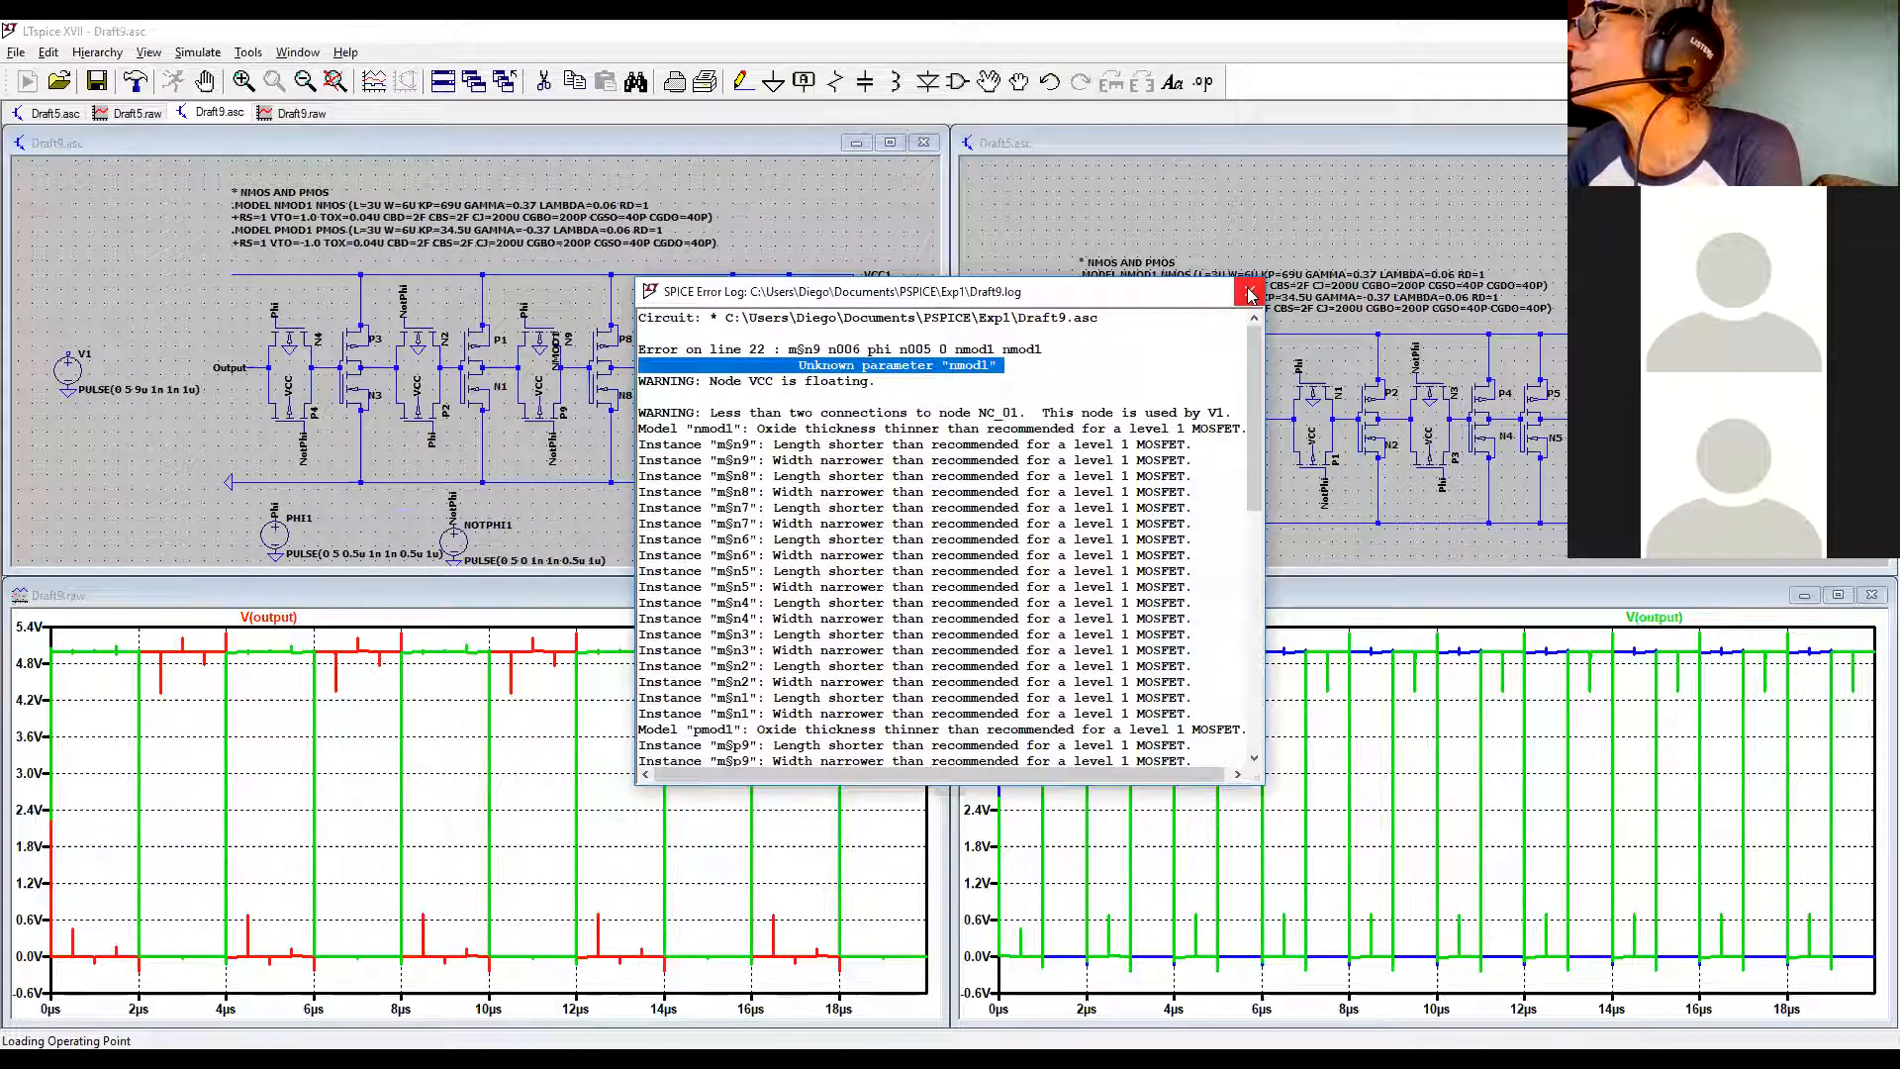
{"action": "left_click", "coordinate": [1249, 294]}
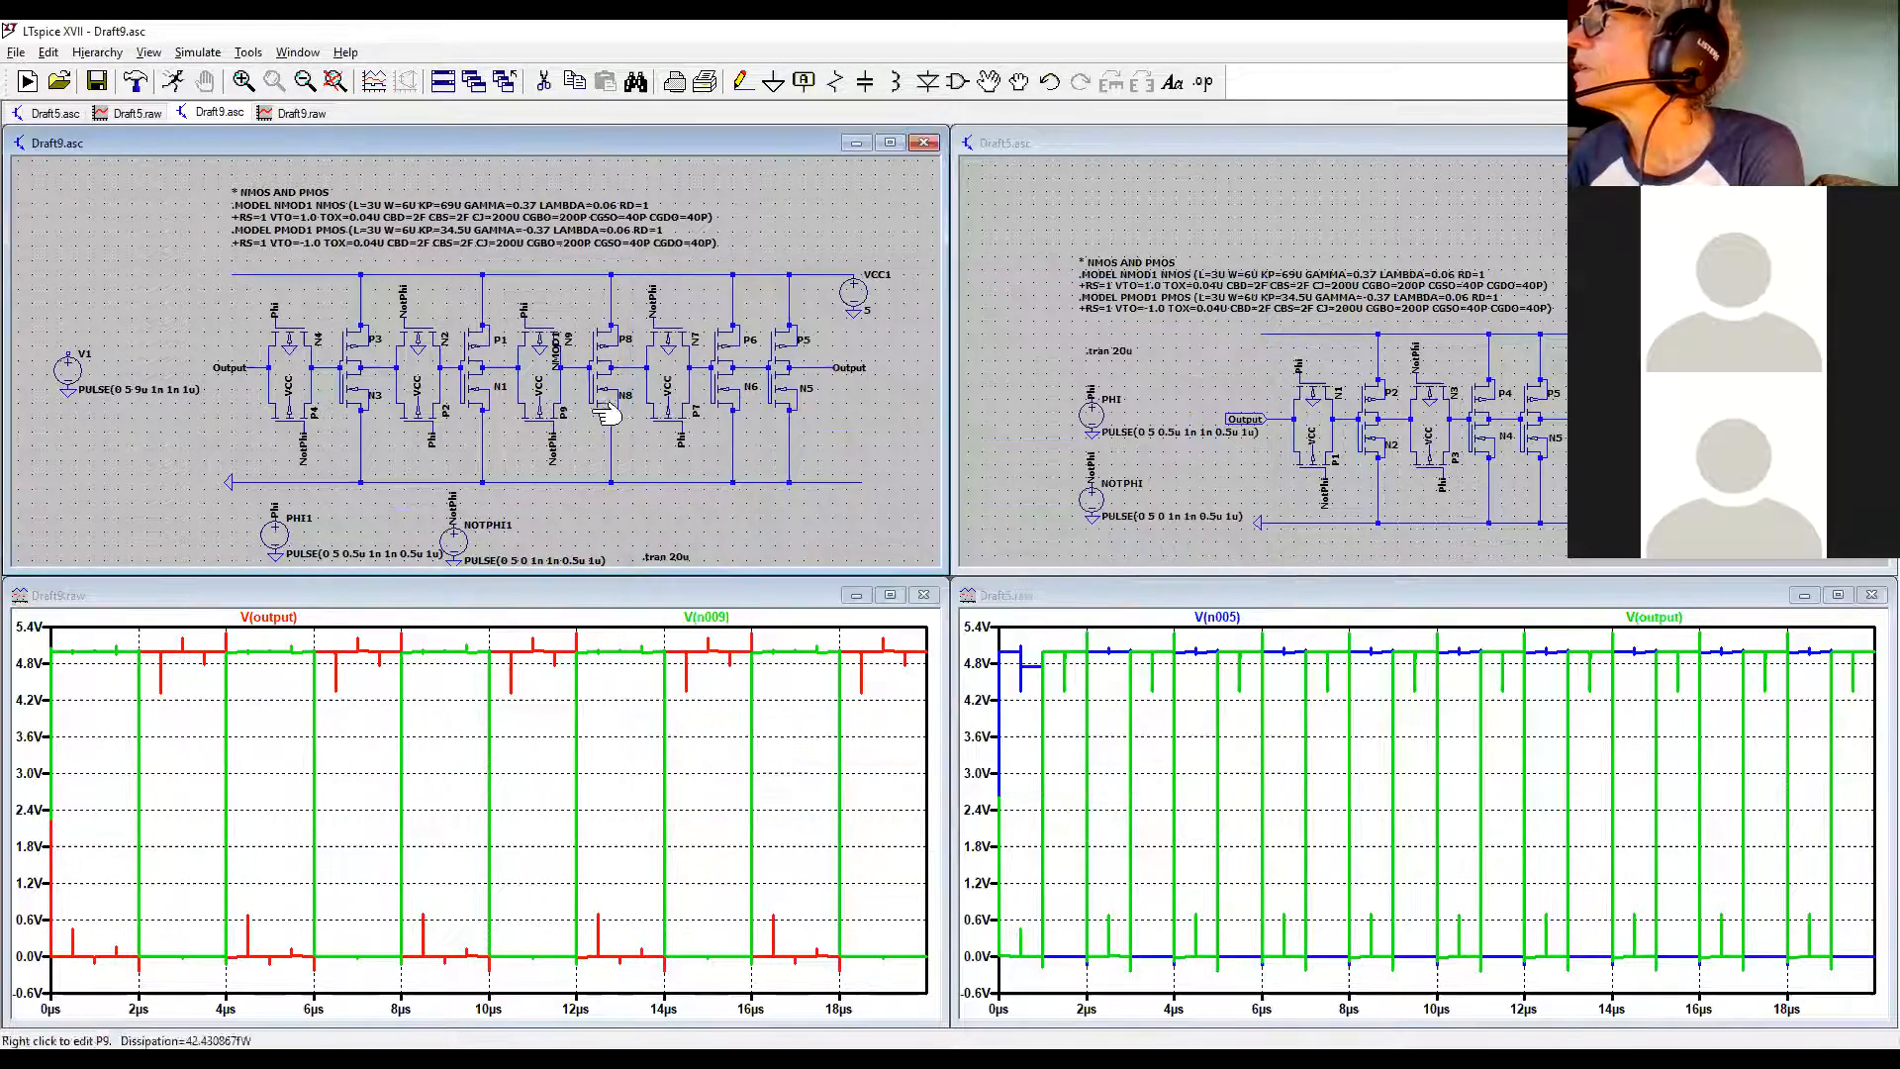
Clear the SpiceModel attribute of transistor N9, keeping its Value attribute as NMOD1
{"action": "right_click", "coordinate": [546, 399]}
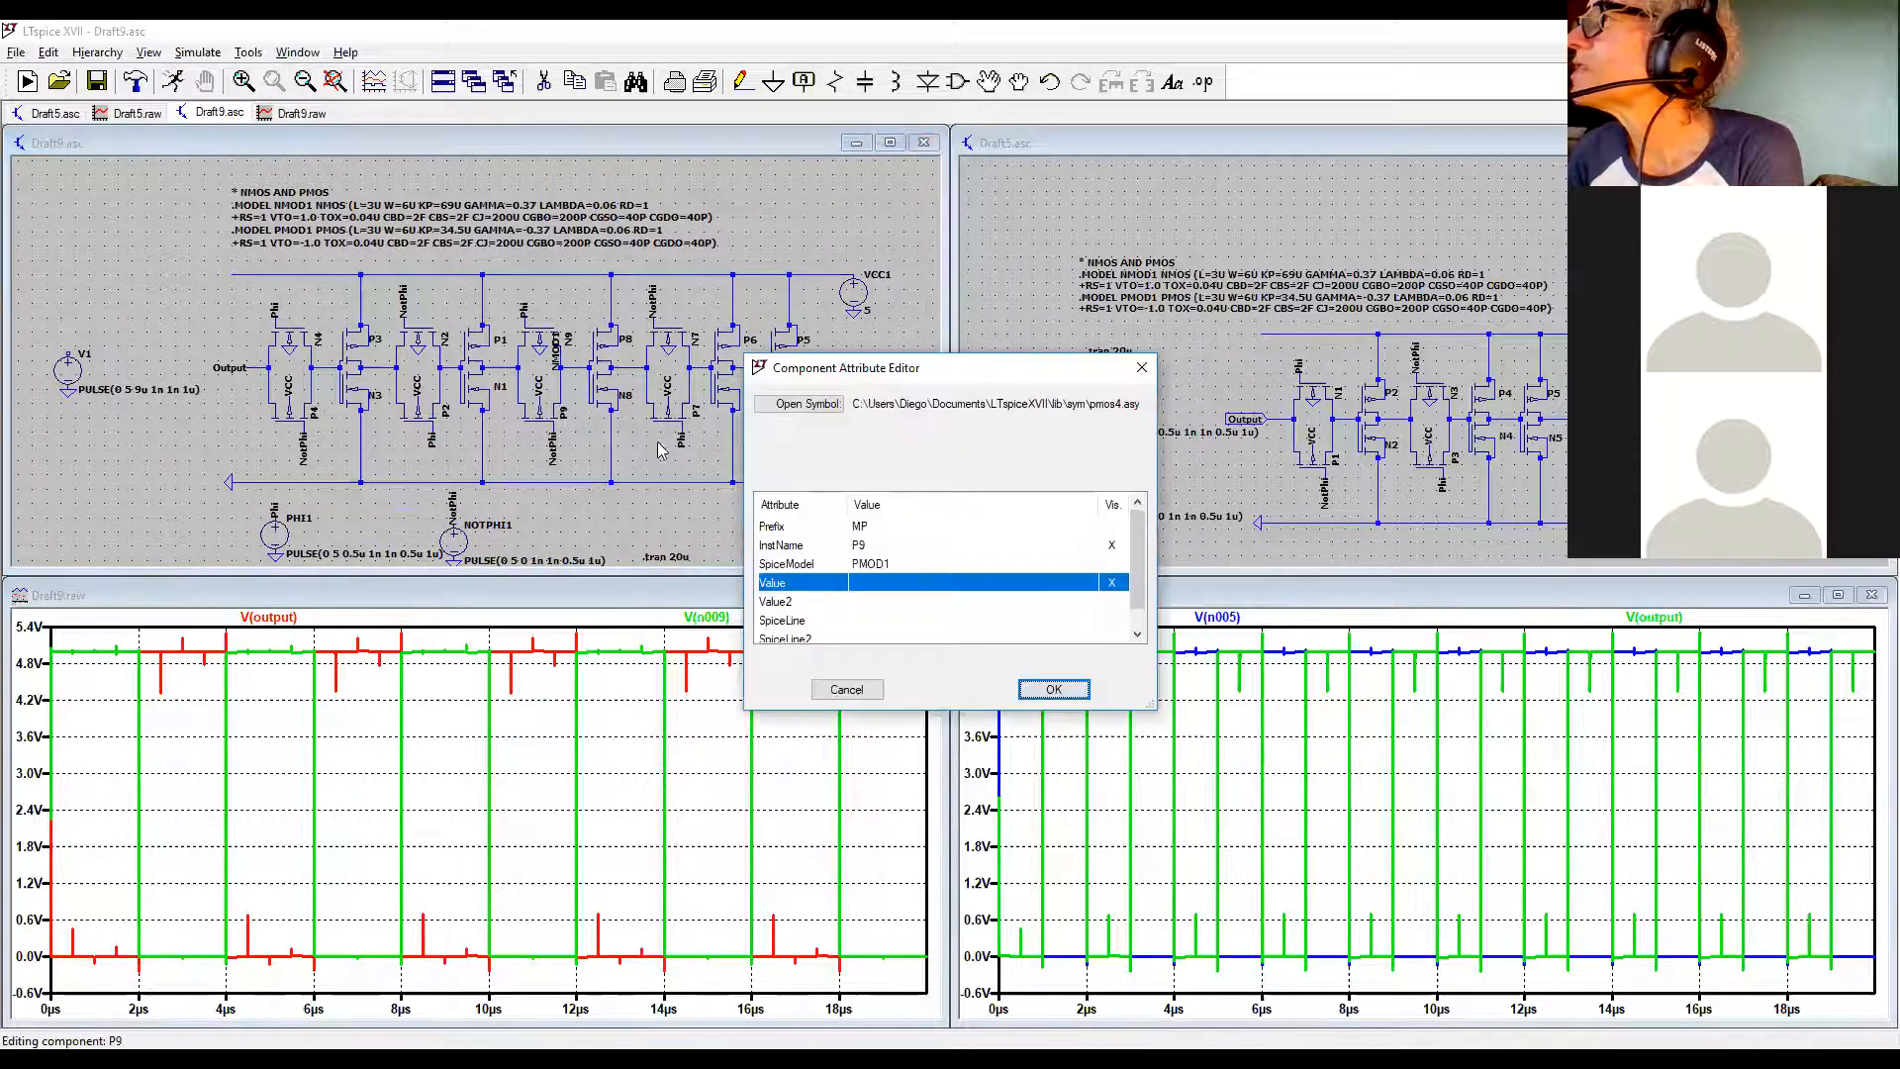
{"action": "left_click", "coordinate": [1142, 367]}
{"action": "right_click", "coordinate": [541, 344]}
{"action": "left_click", "coordinate": [880, 564]}
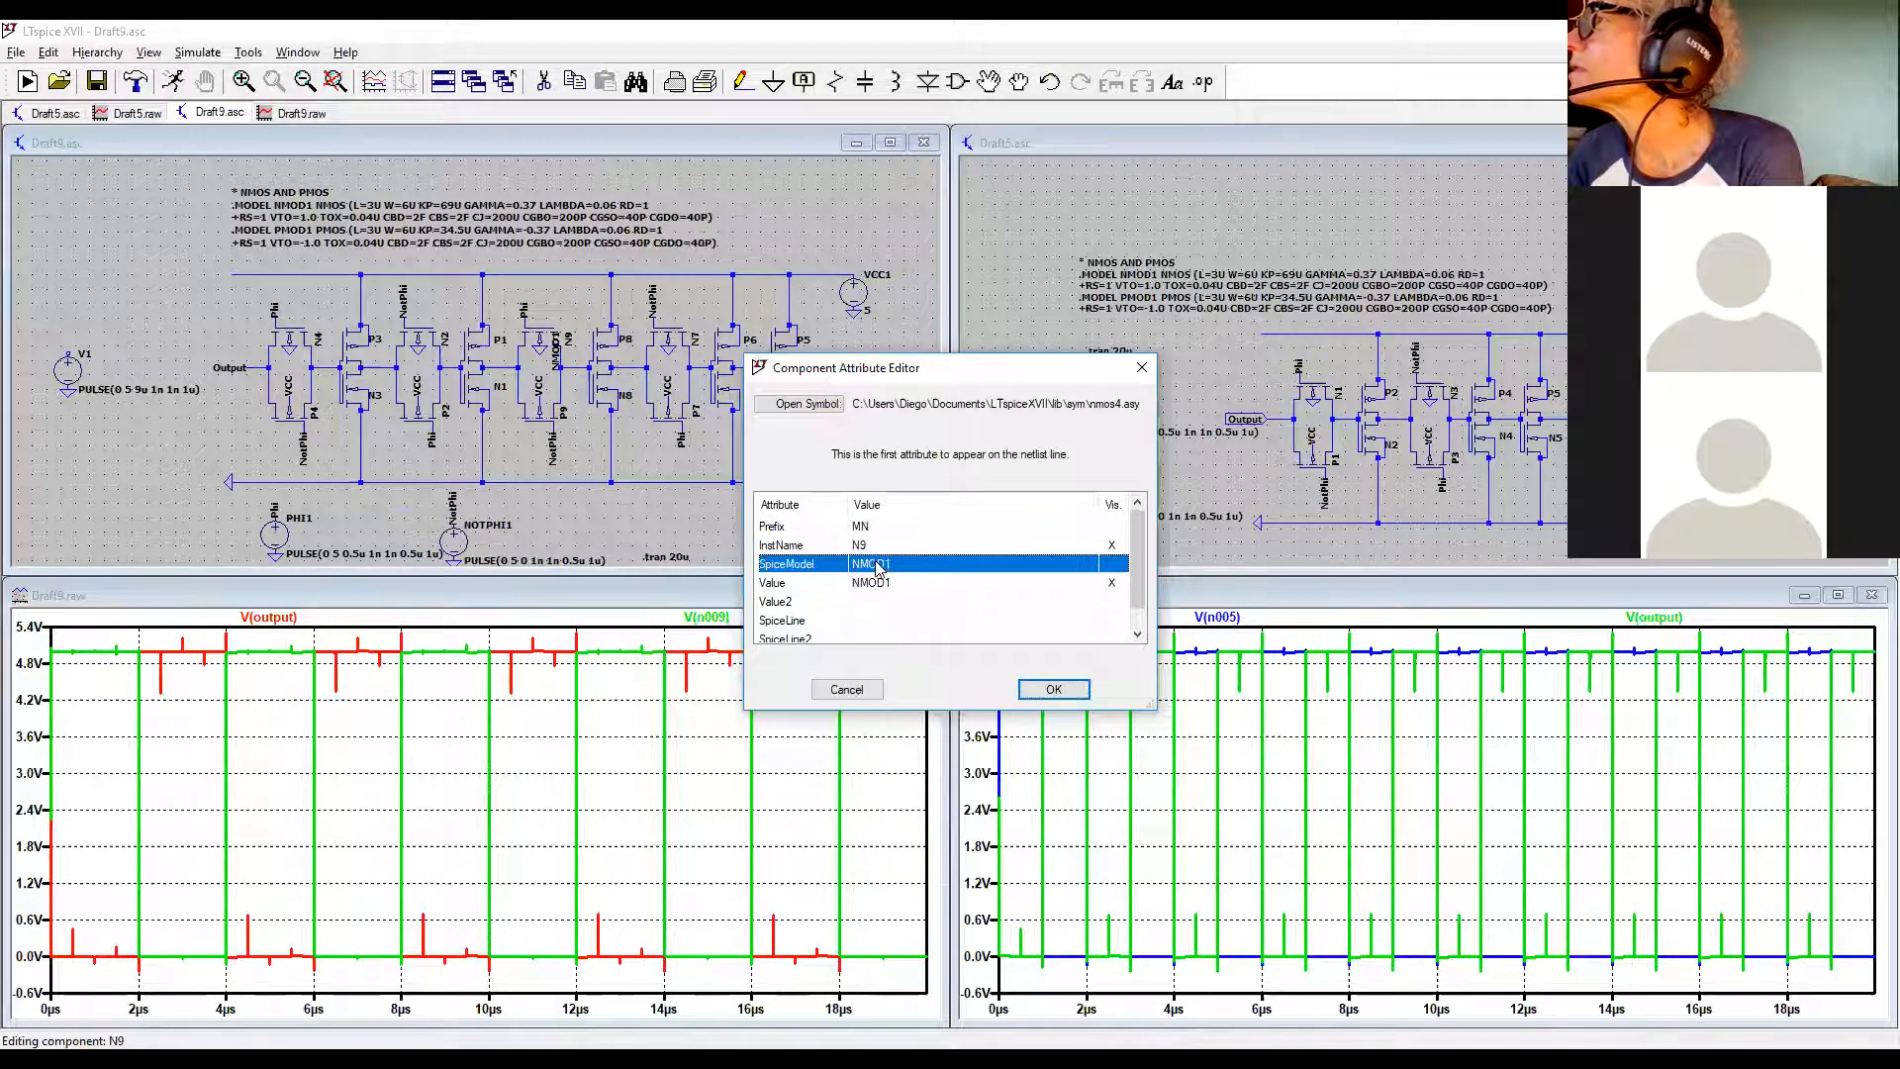
{"action": "left_click", "coordinate": [883, 566]}
{"action": "key", "text": "BackSpace"}
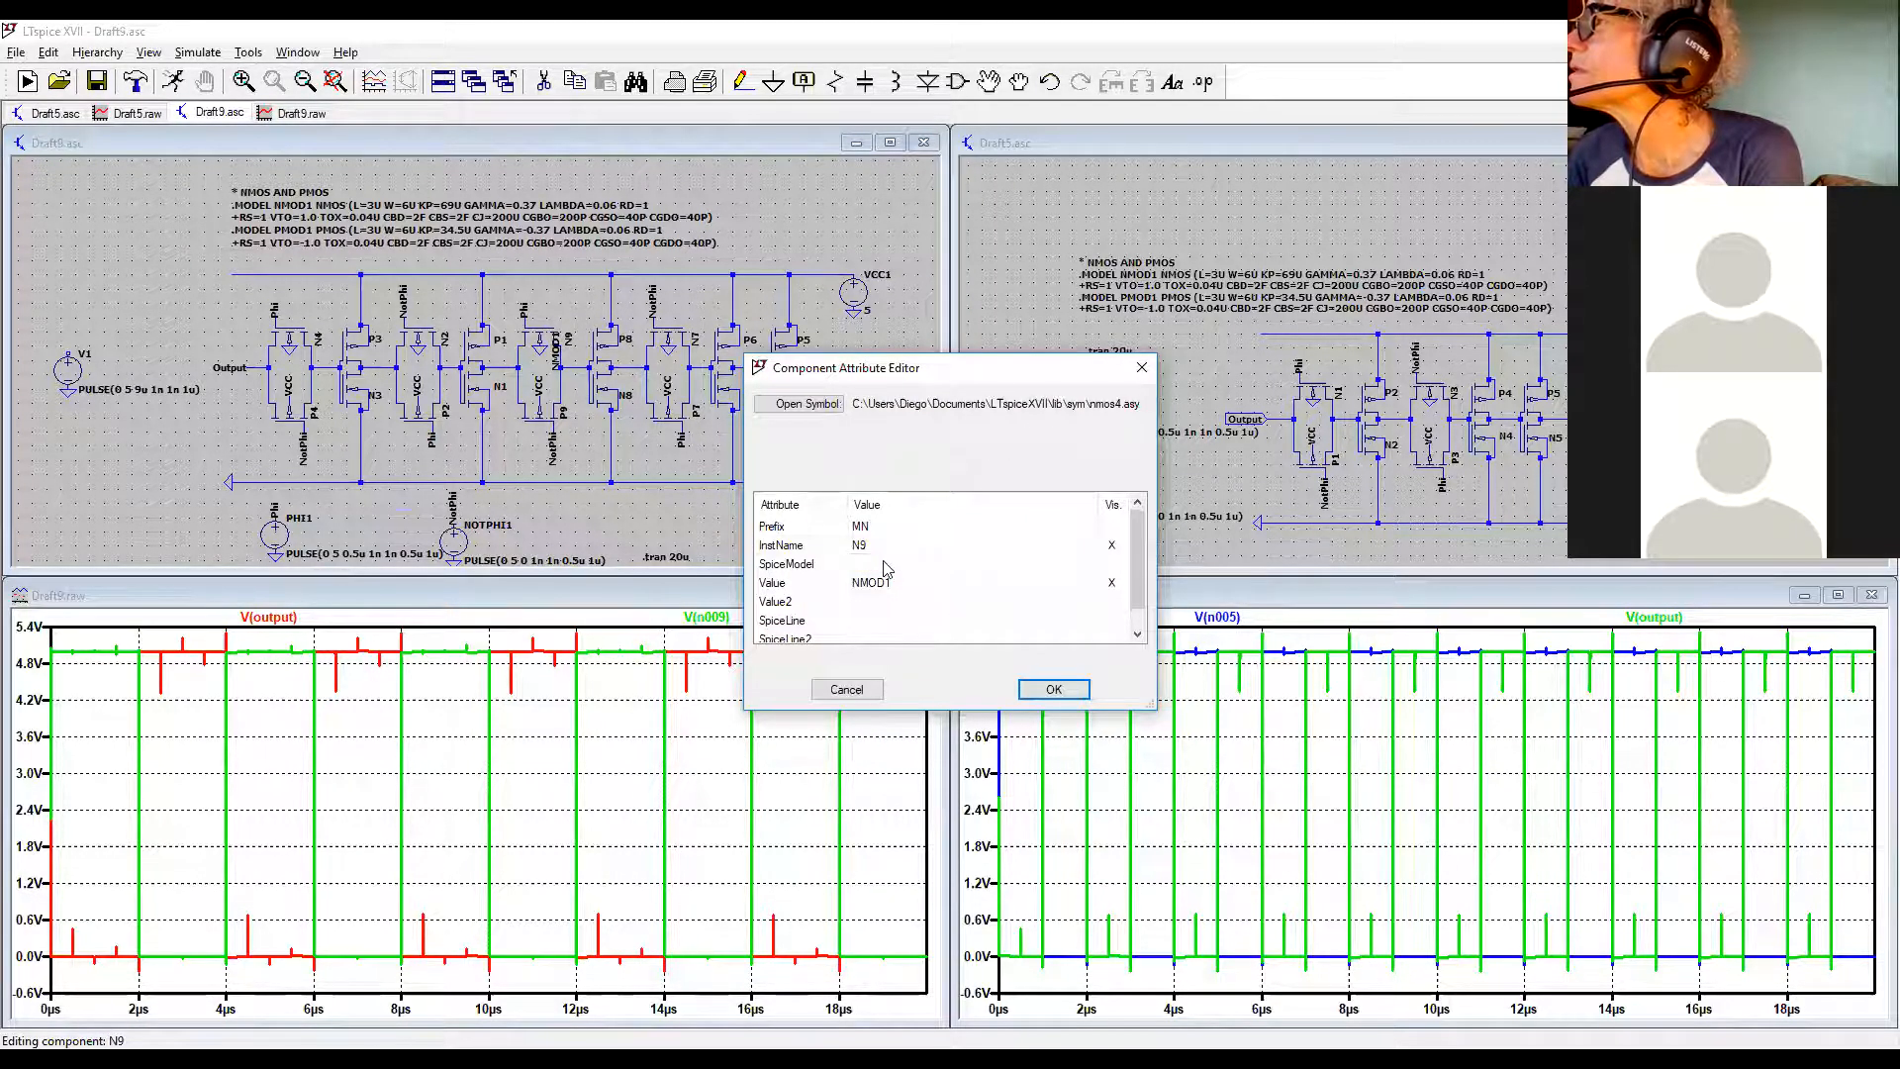
{"action": "left_click", "coordinate": [1052, 689]}
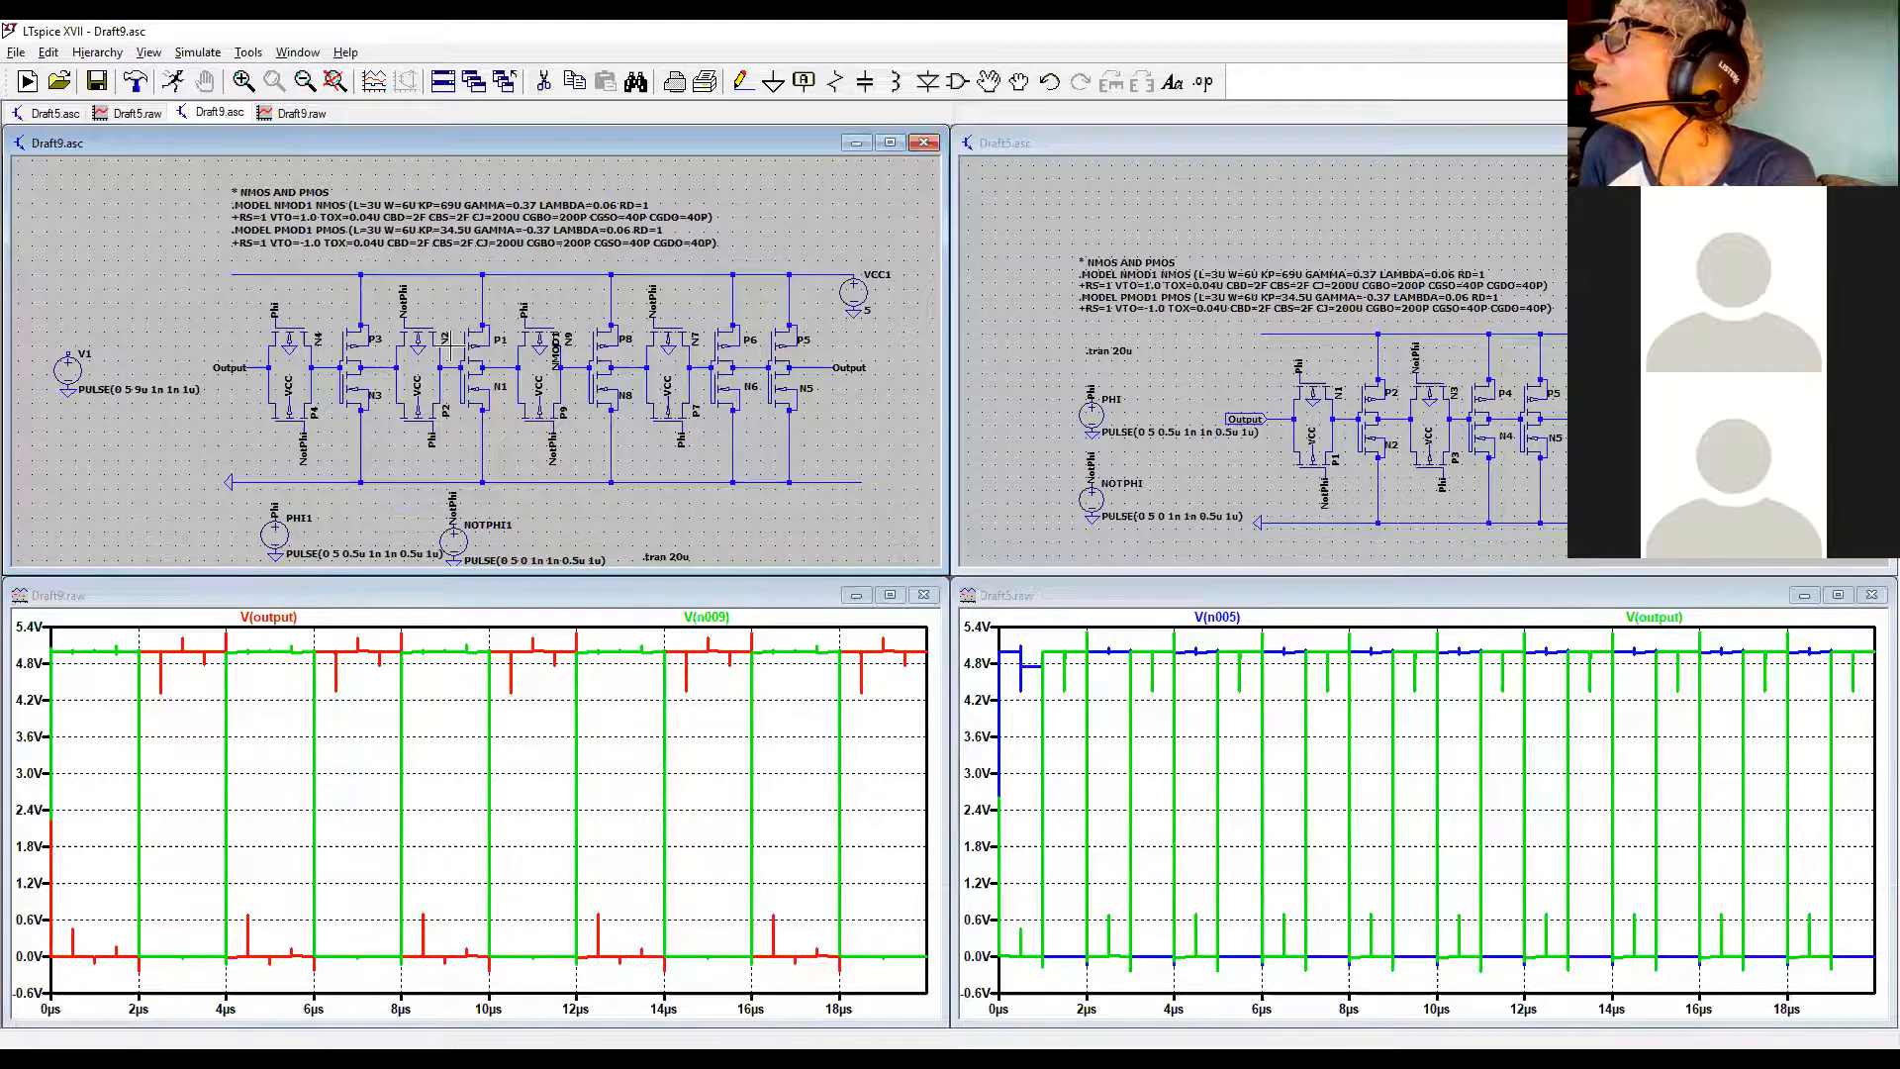
{"action": "scroll", "coordinate": [686, 502], "scroll_direction": "up", "scroll_amount": 1}
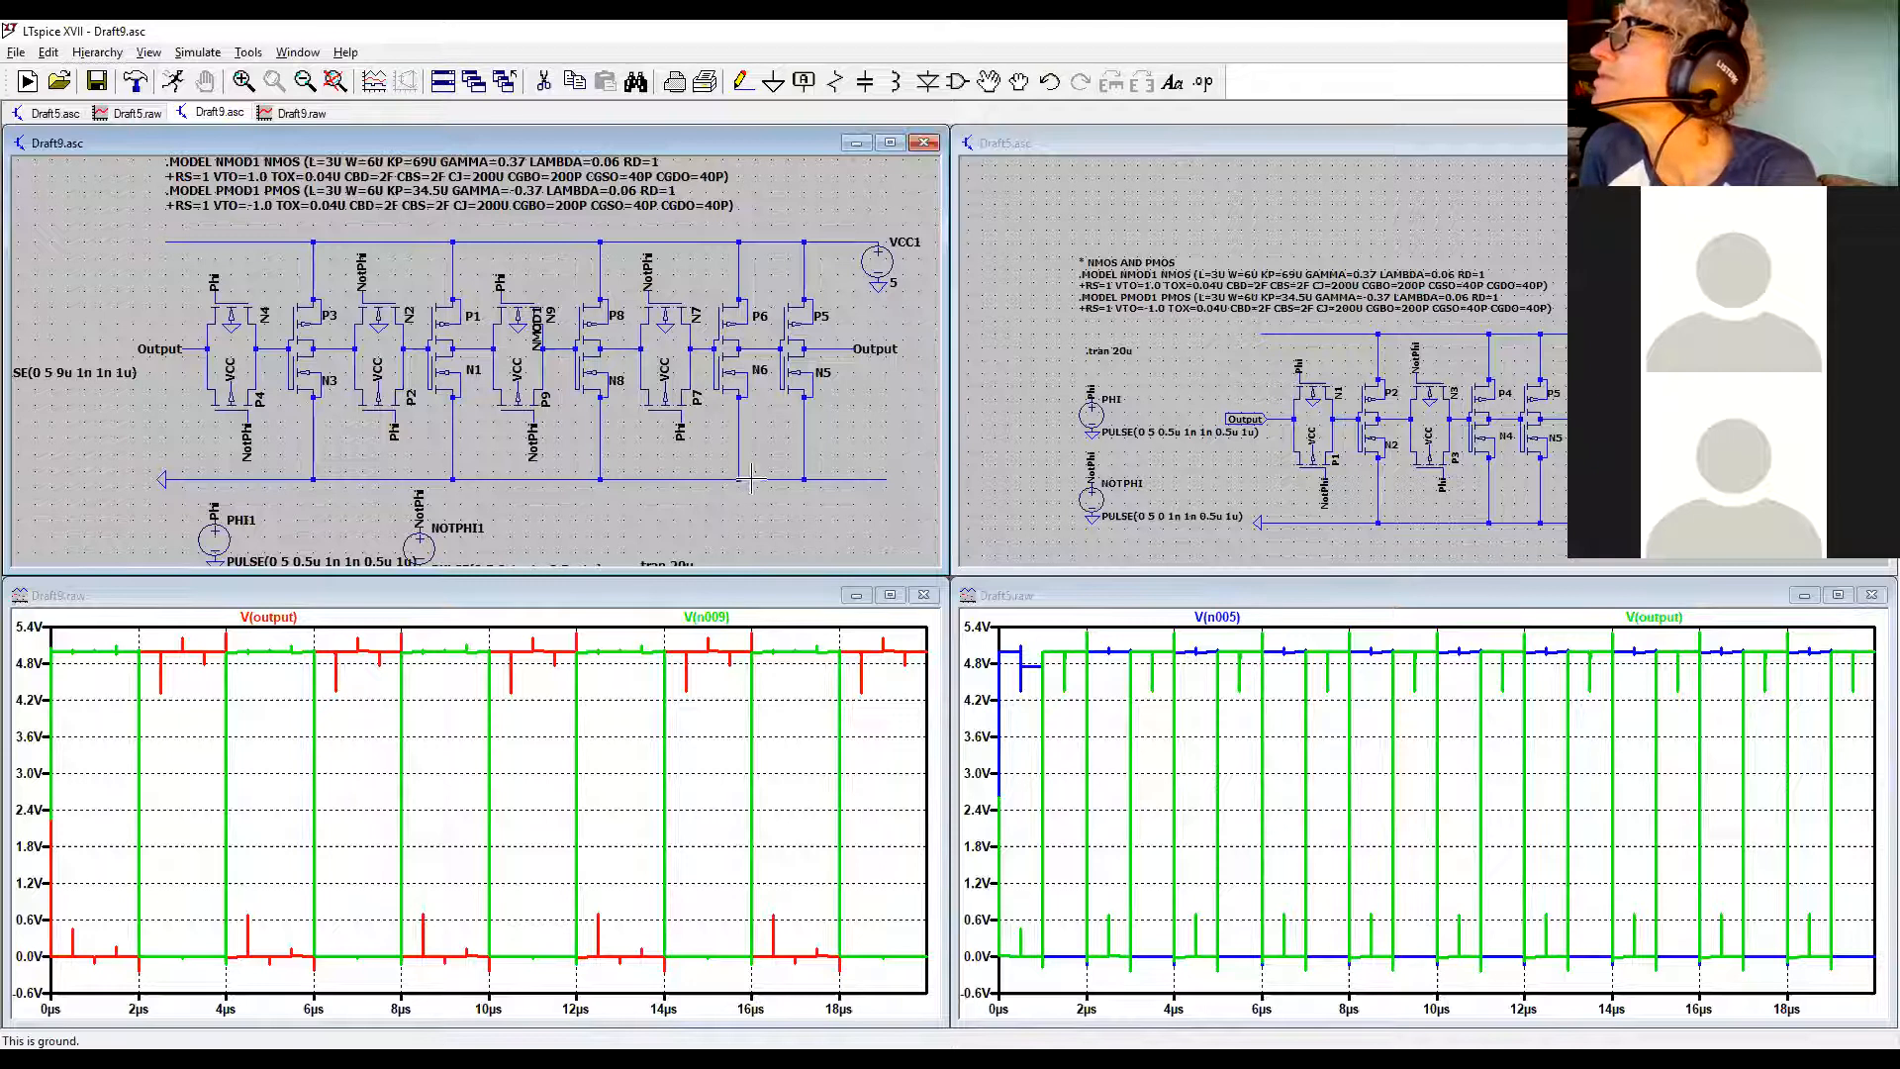
{"action": "left_click", "coordinate": [587, 1057]}
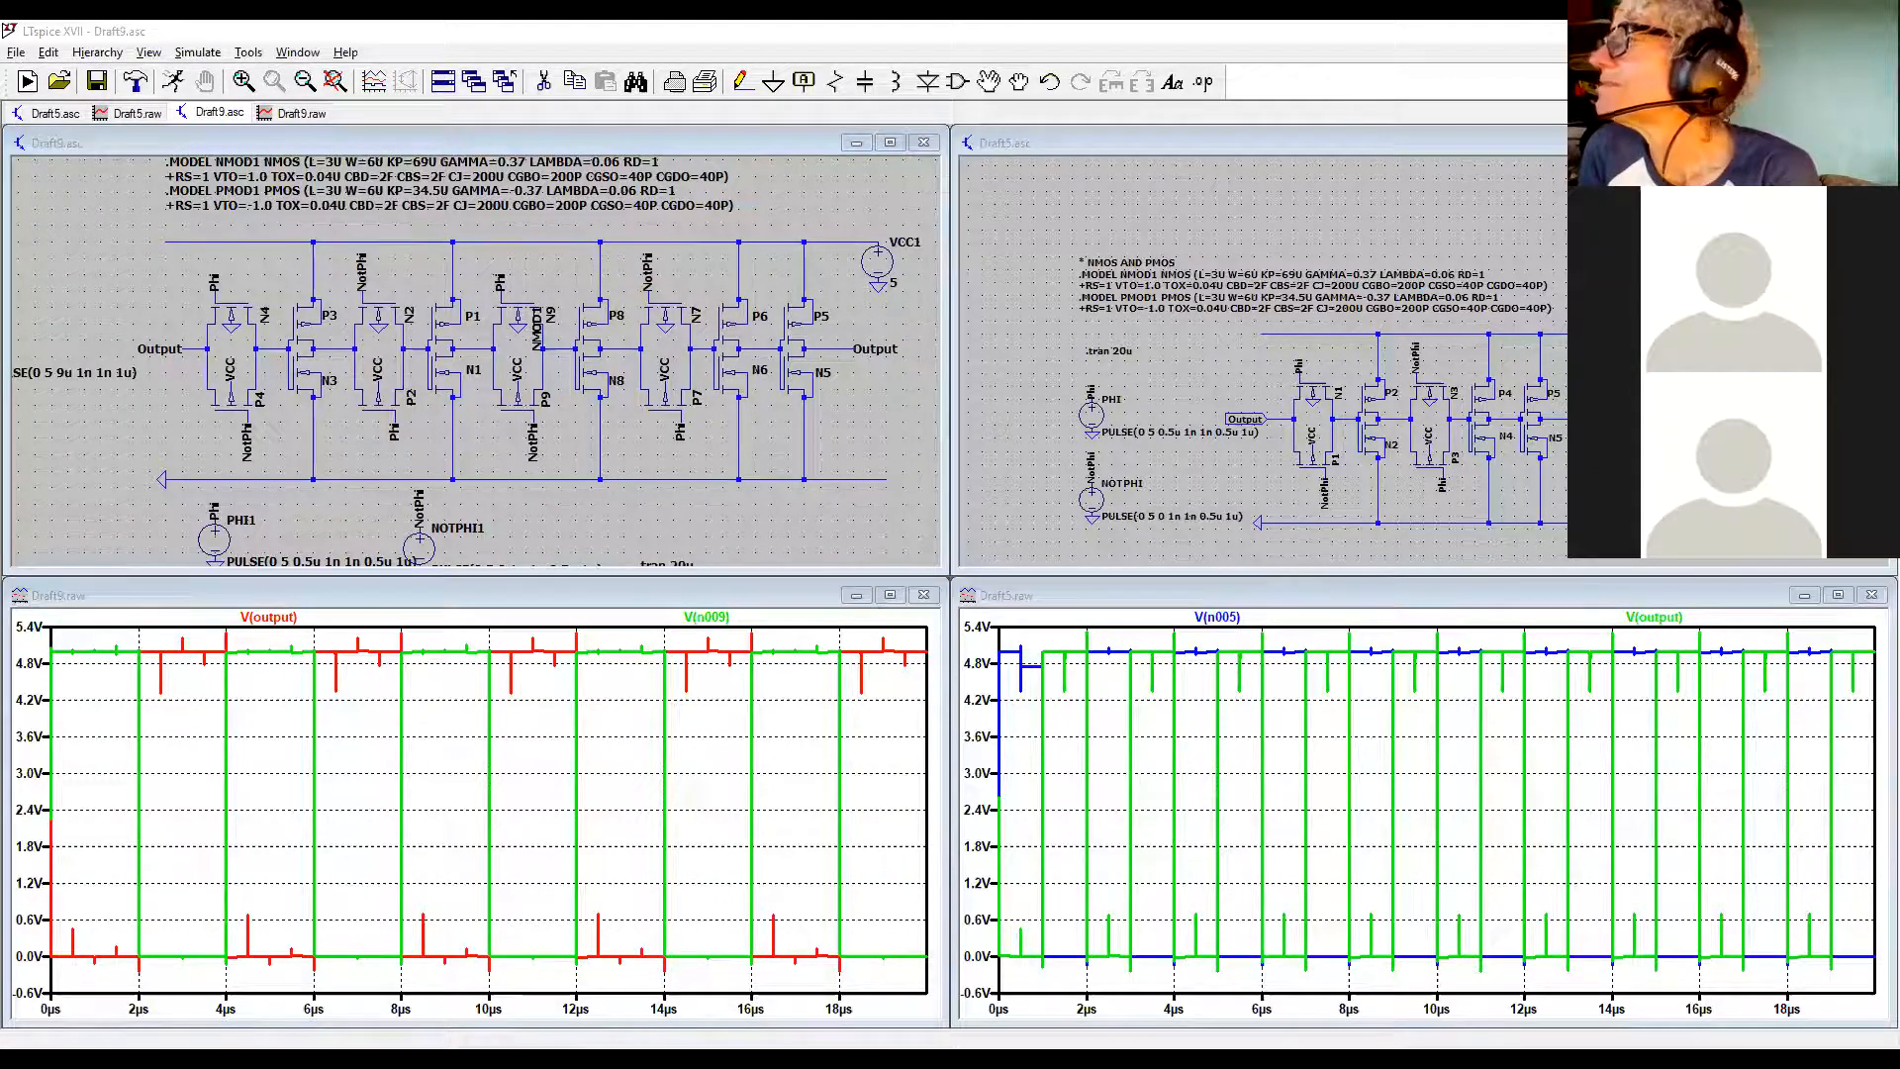
{"action": "left_click", "coordinate": [808, 461]}
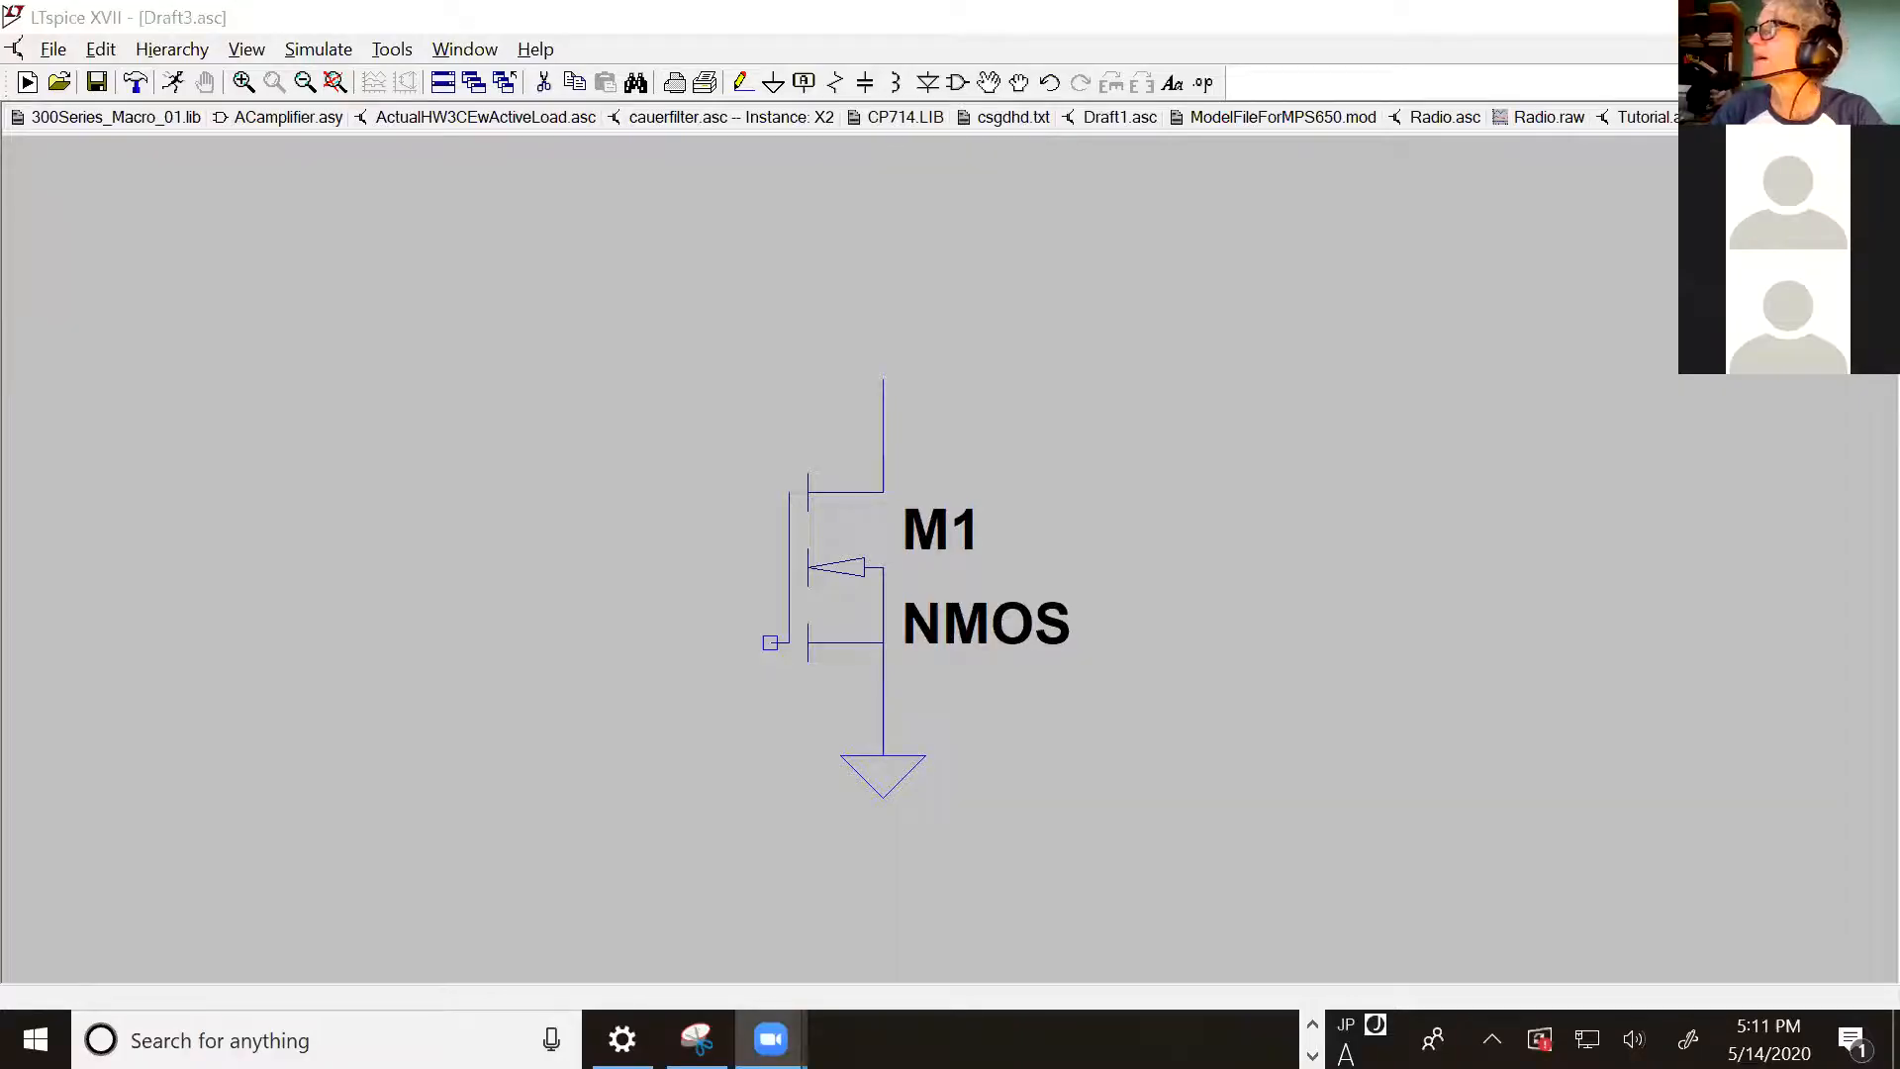
Draw a horizontal wire outward from the gate pin of transistor M1 in the Draft3 schematic
{"action": "left_click", "coordinate": [738, 85]}
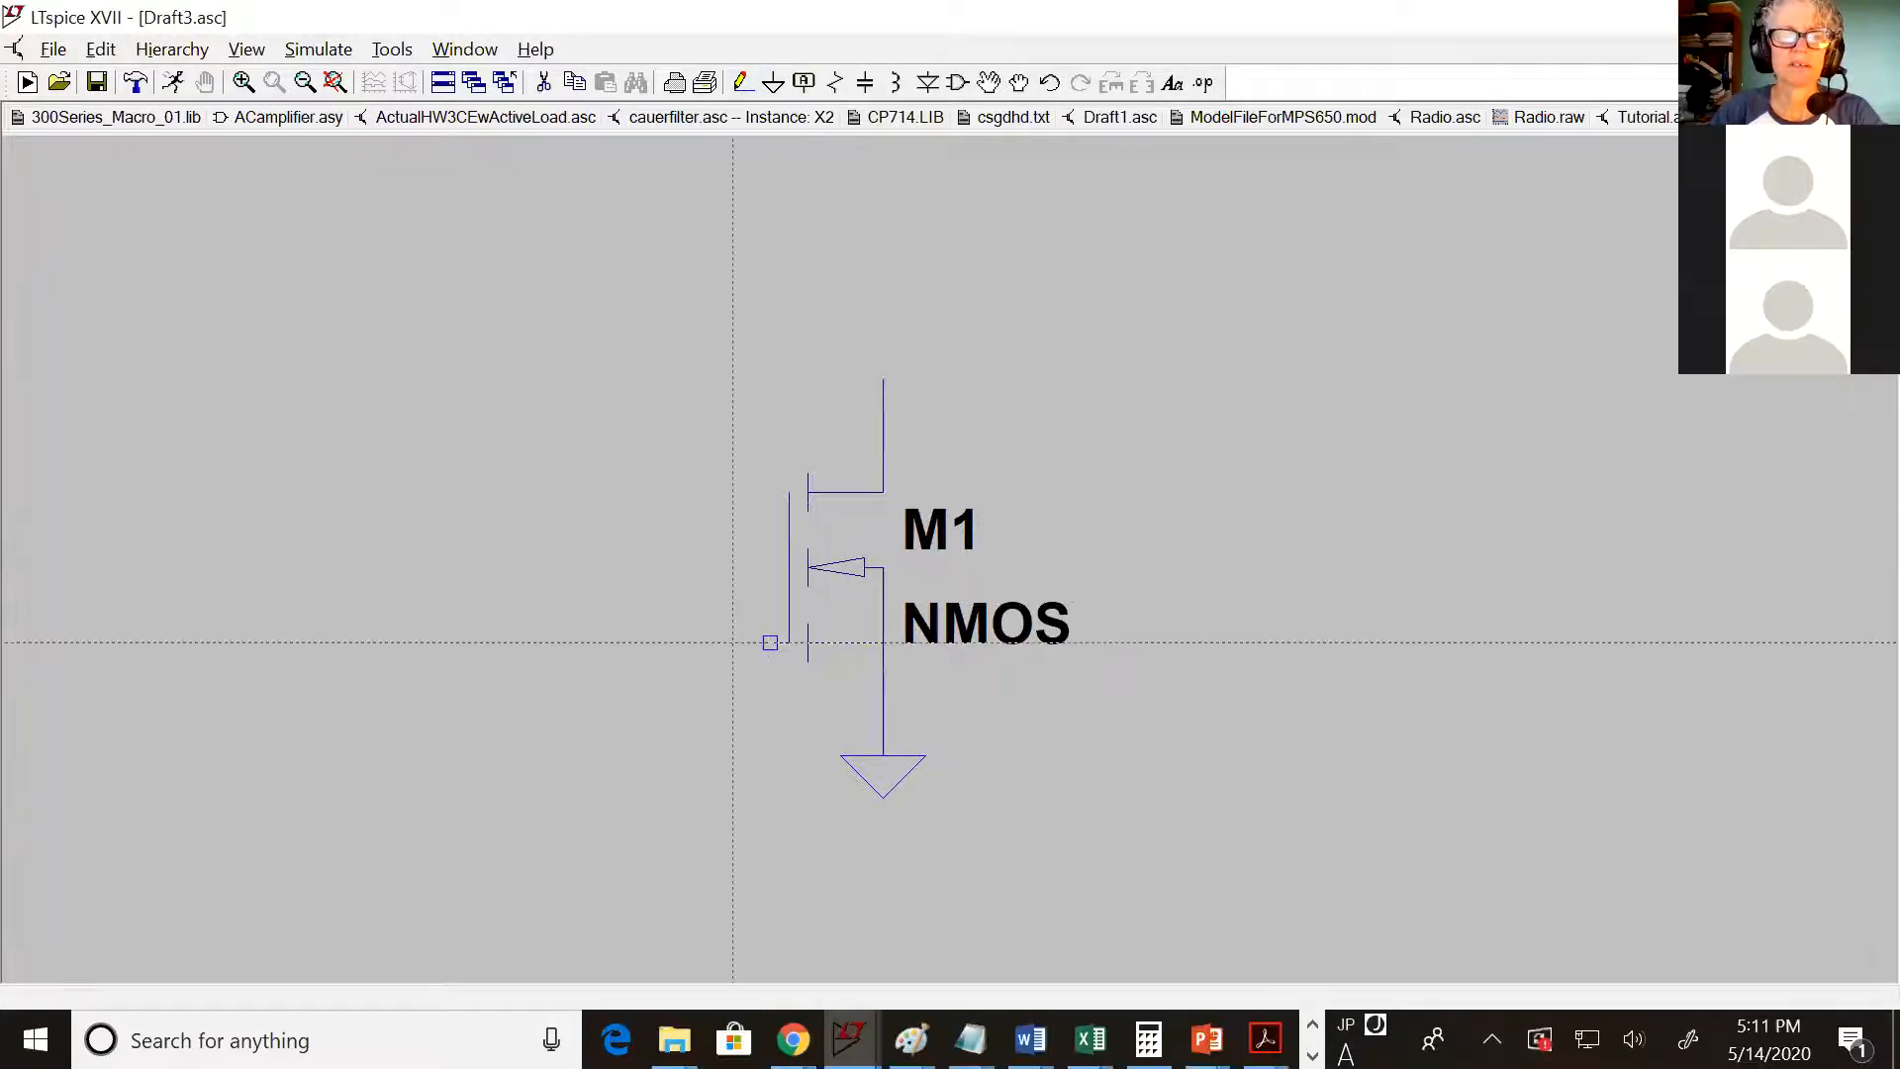
{"action": "left_click", "coordinate": [770, 642]}
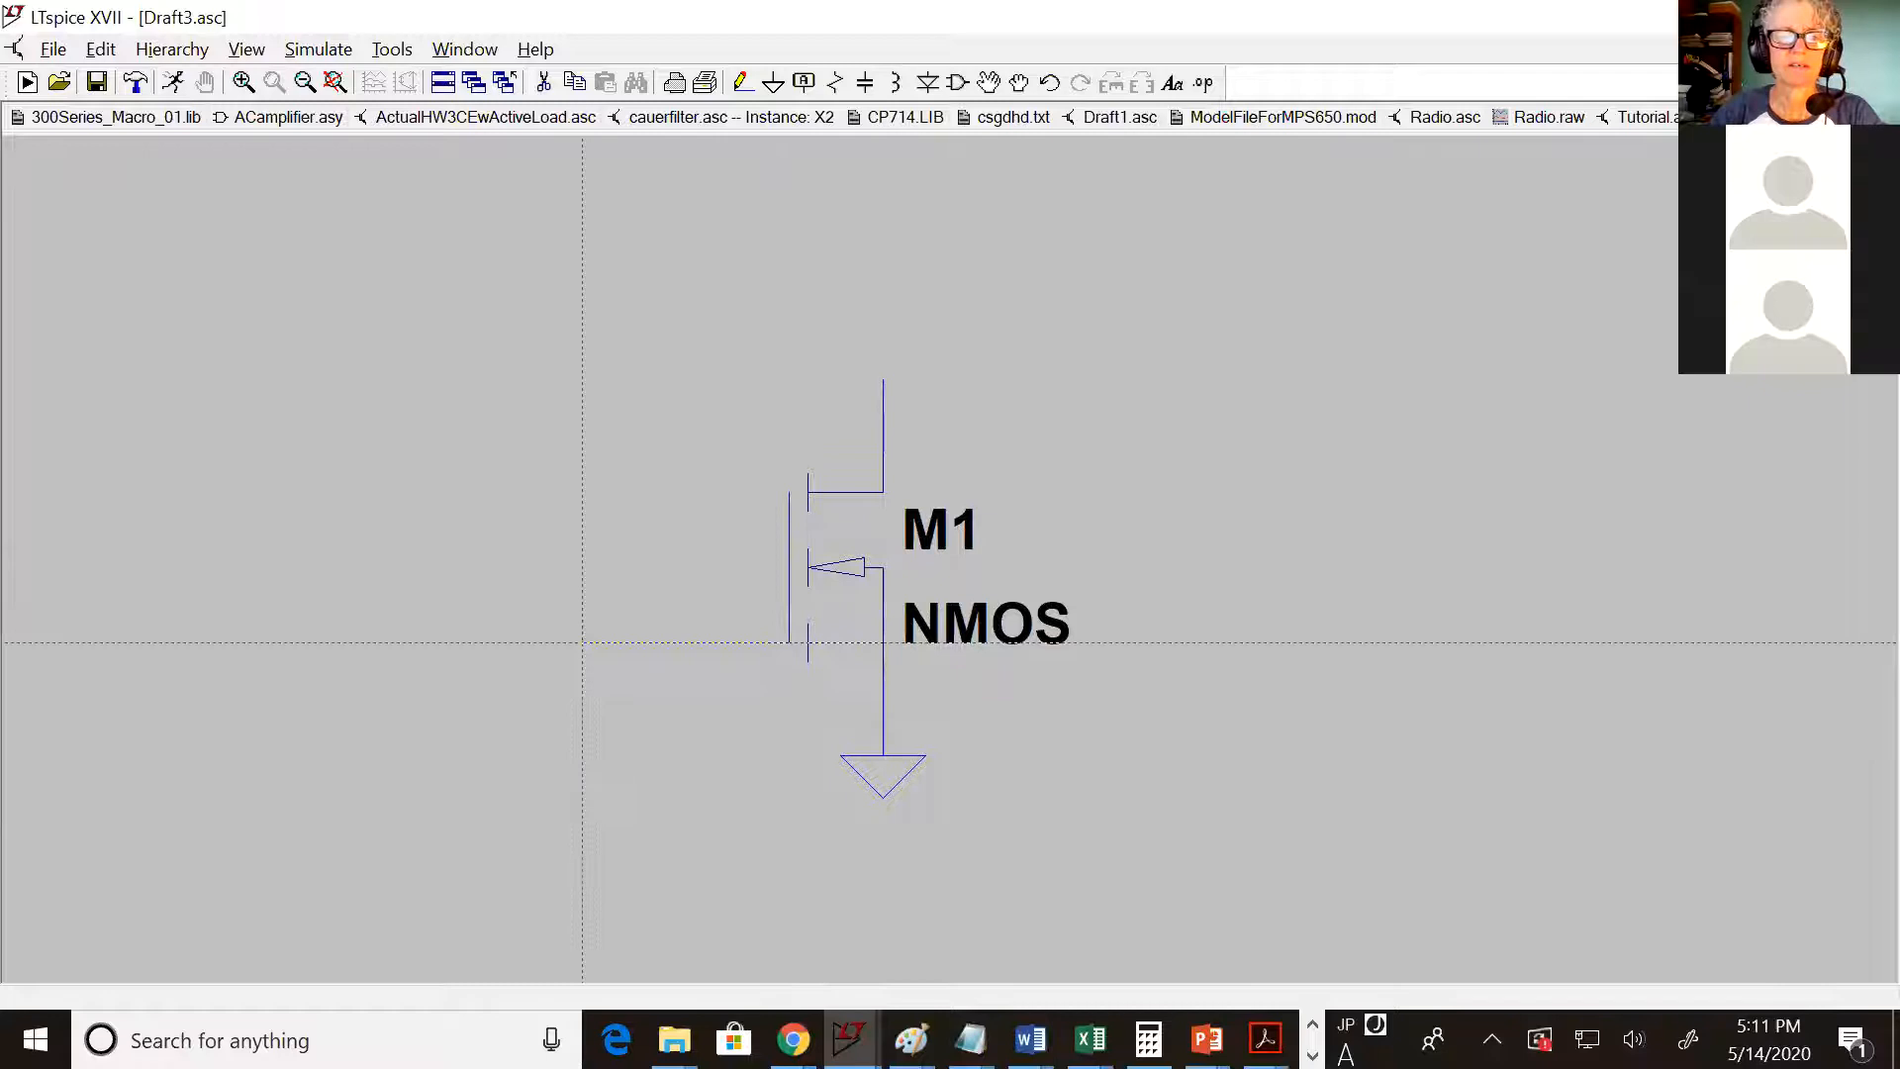
{"action": "left_click", "coordinate": [582, 642]}
{"action": "key", "text": "Escape"}
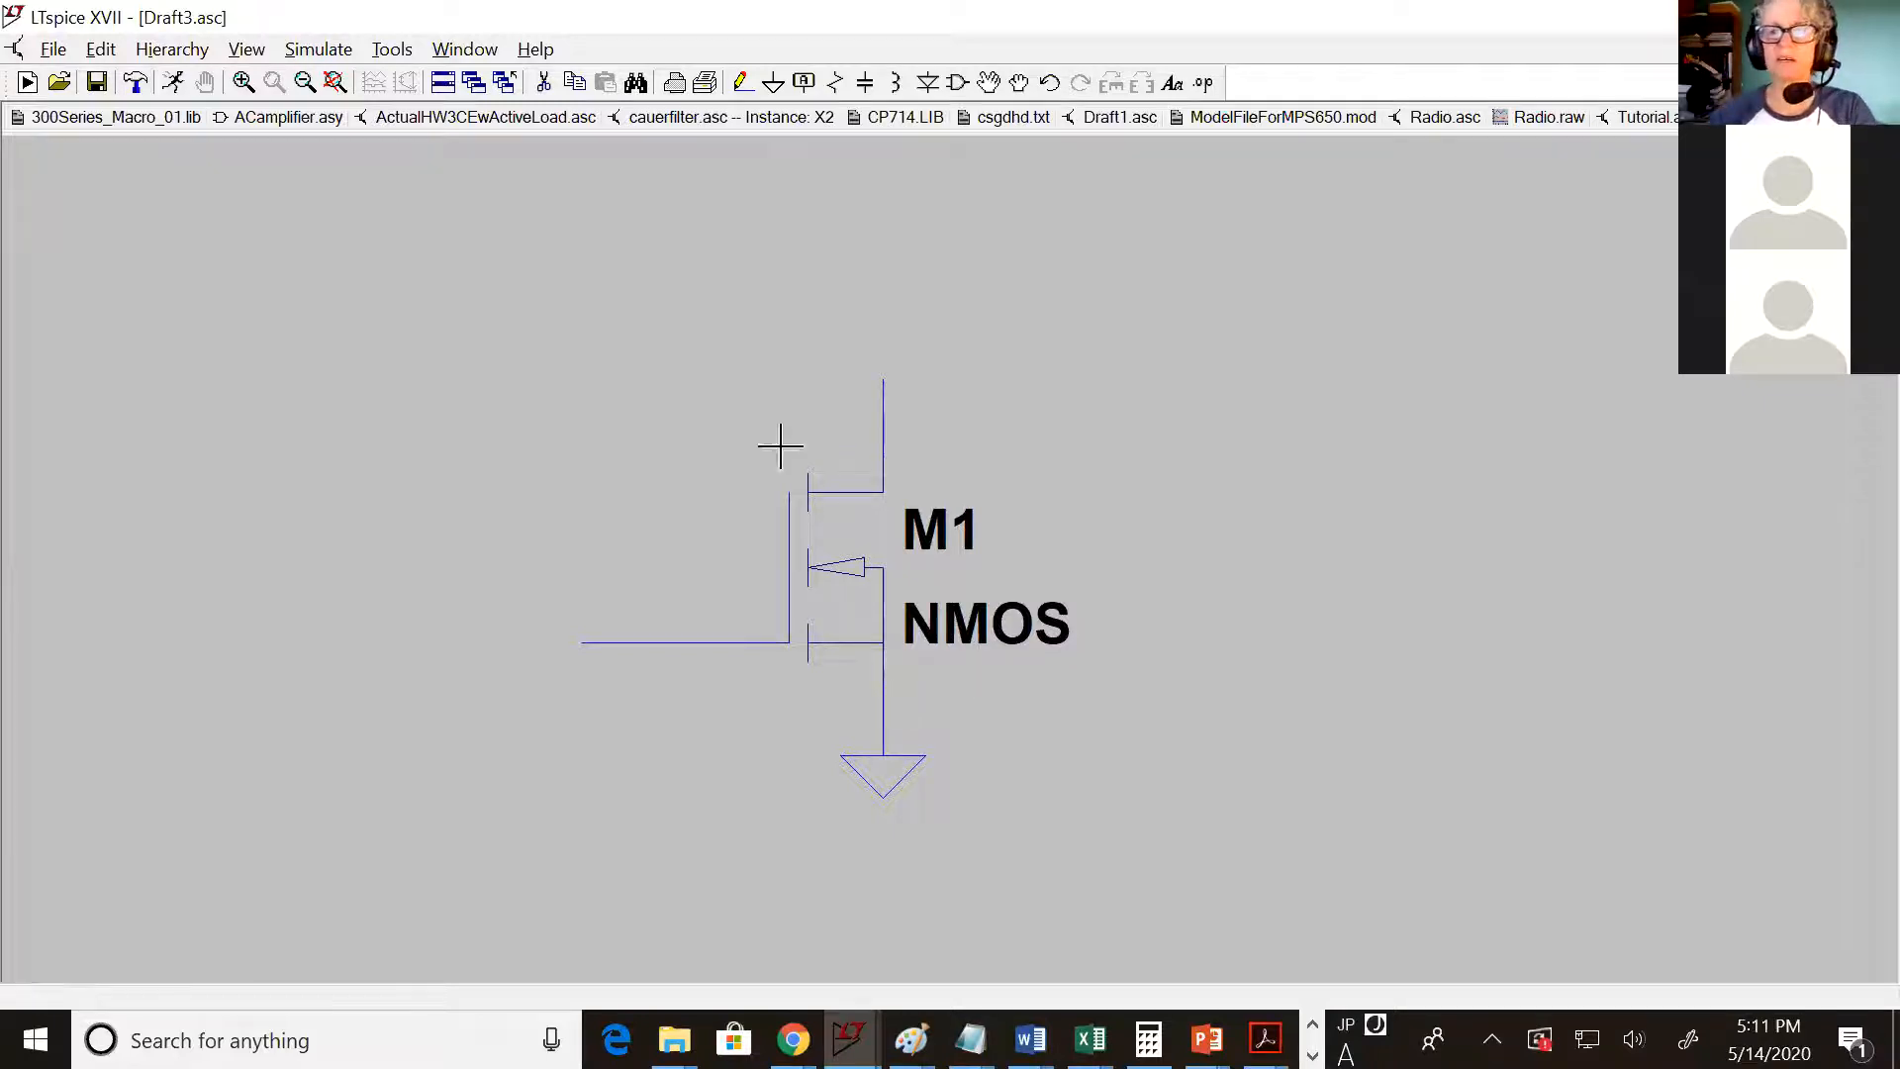
Set the Value of transistor M1 to nmod1
{"action": "right_click", "coordinate": [1006, 624]}
{"action": "type", "text": "n"}
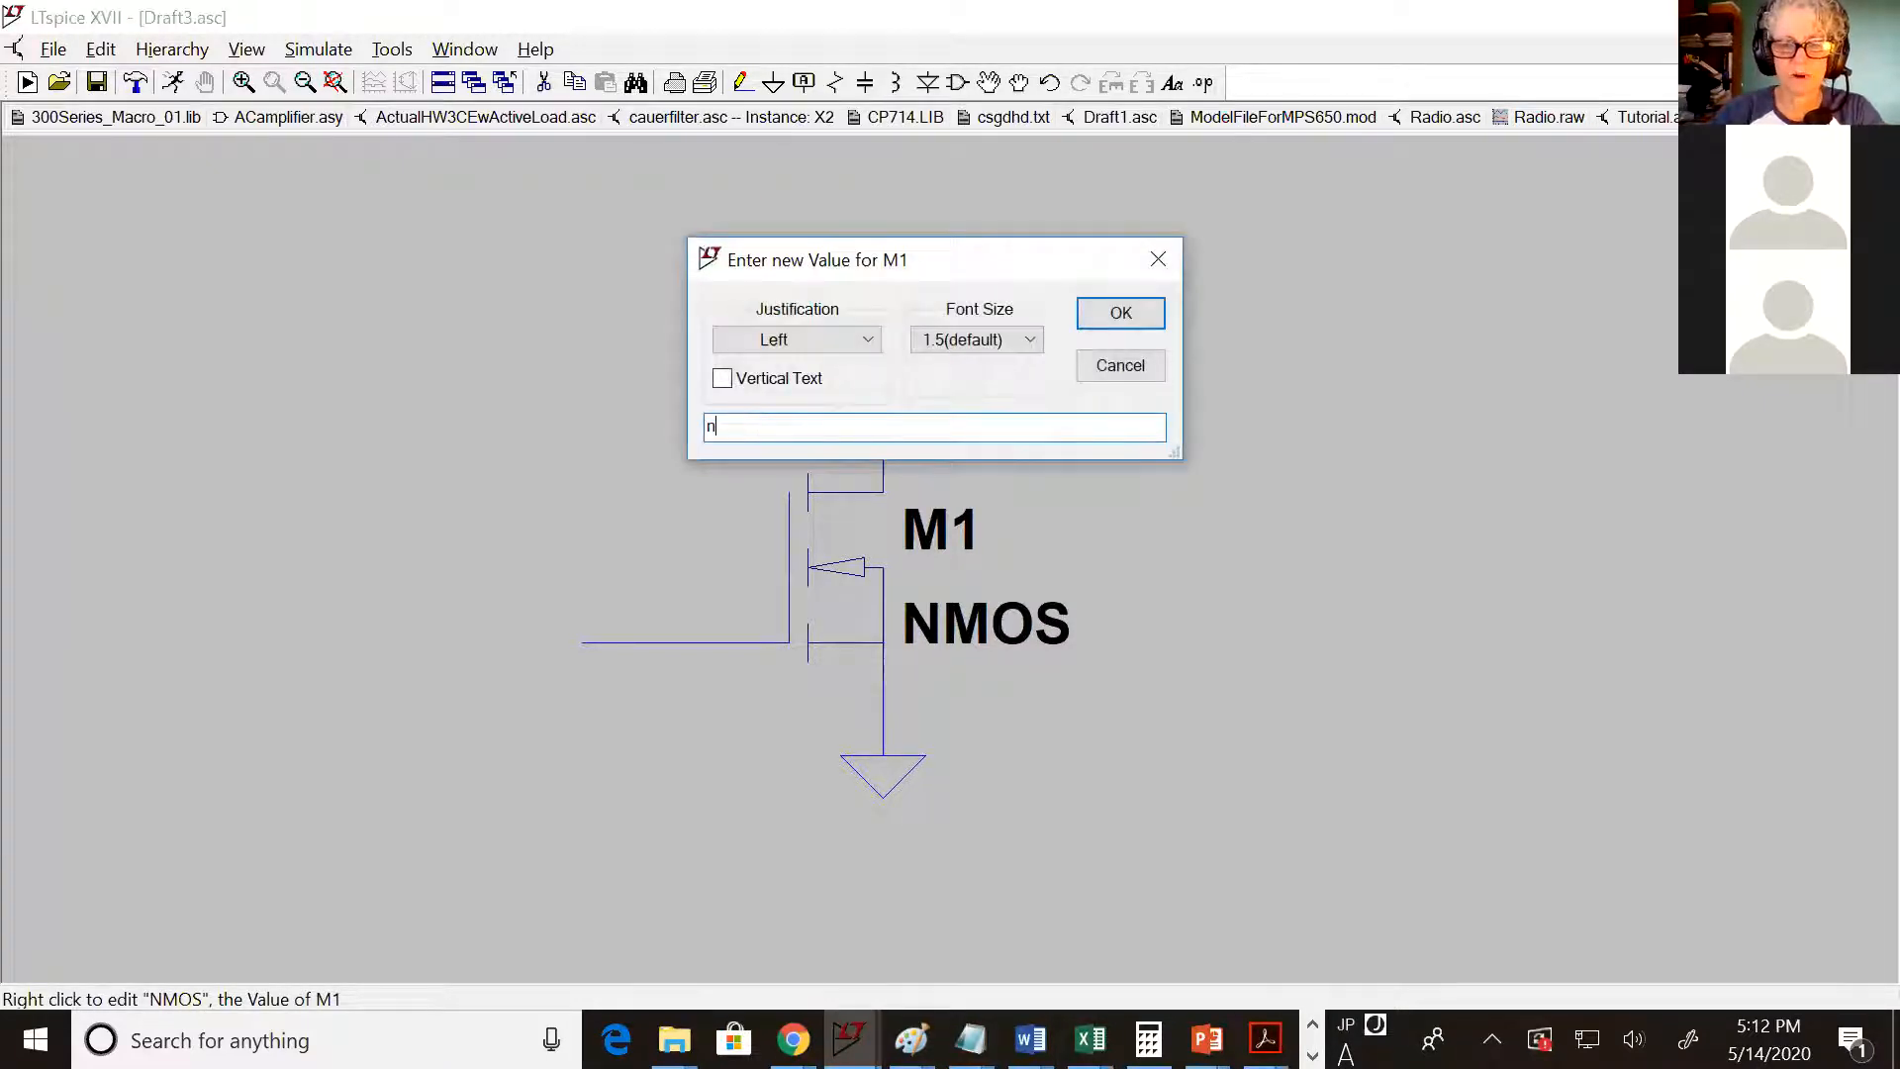
{"action": "type", "text": "mod1"}
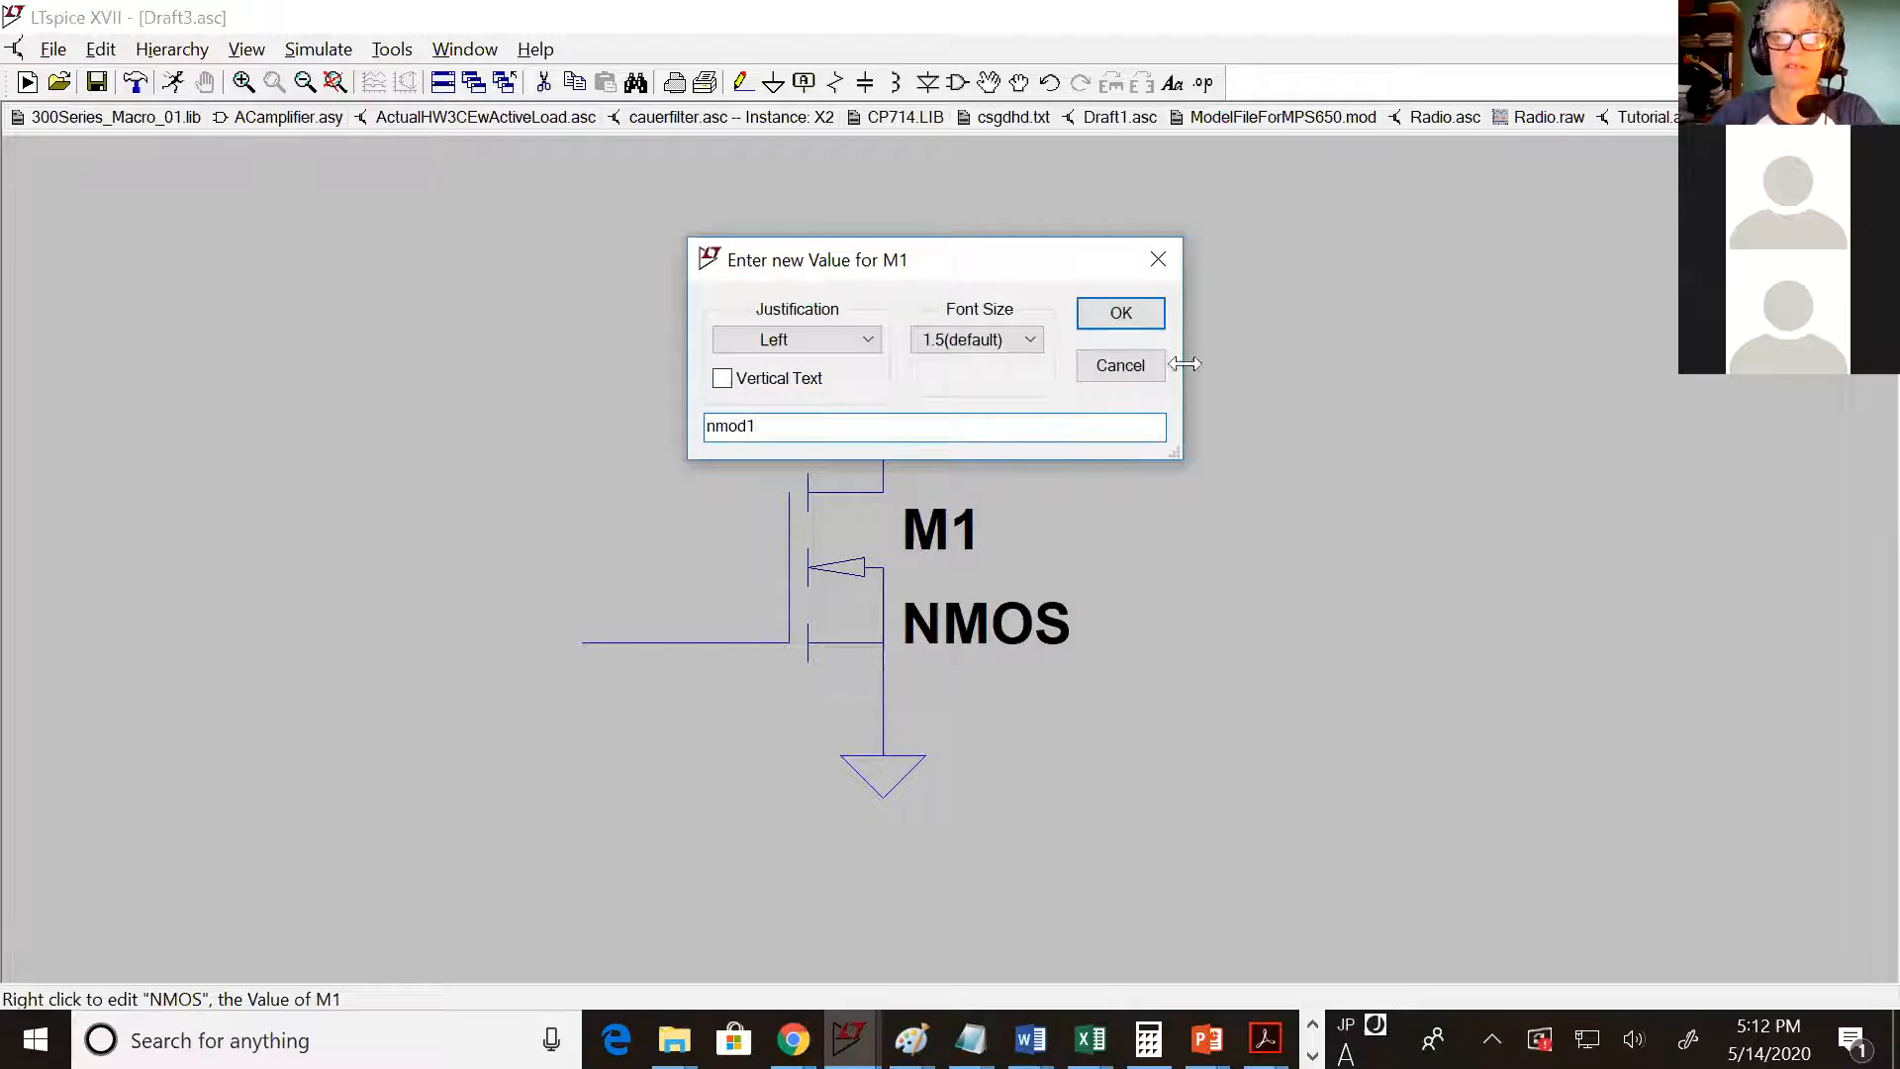
{"action": "left_click", "coordinate": [1133, 315]}
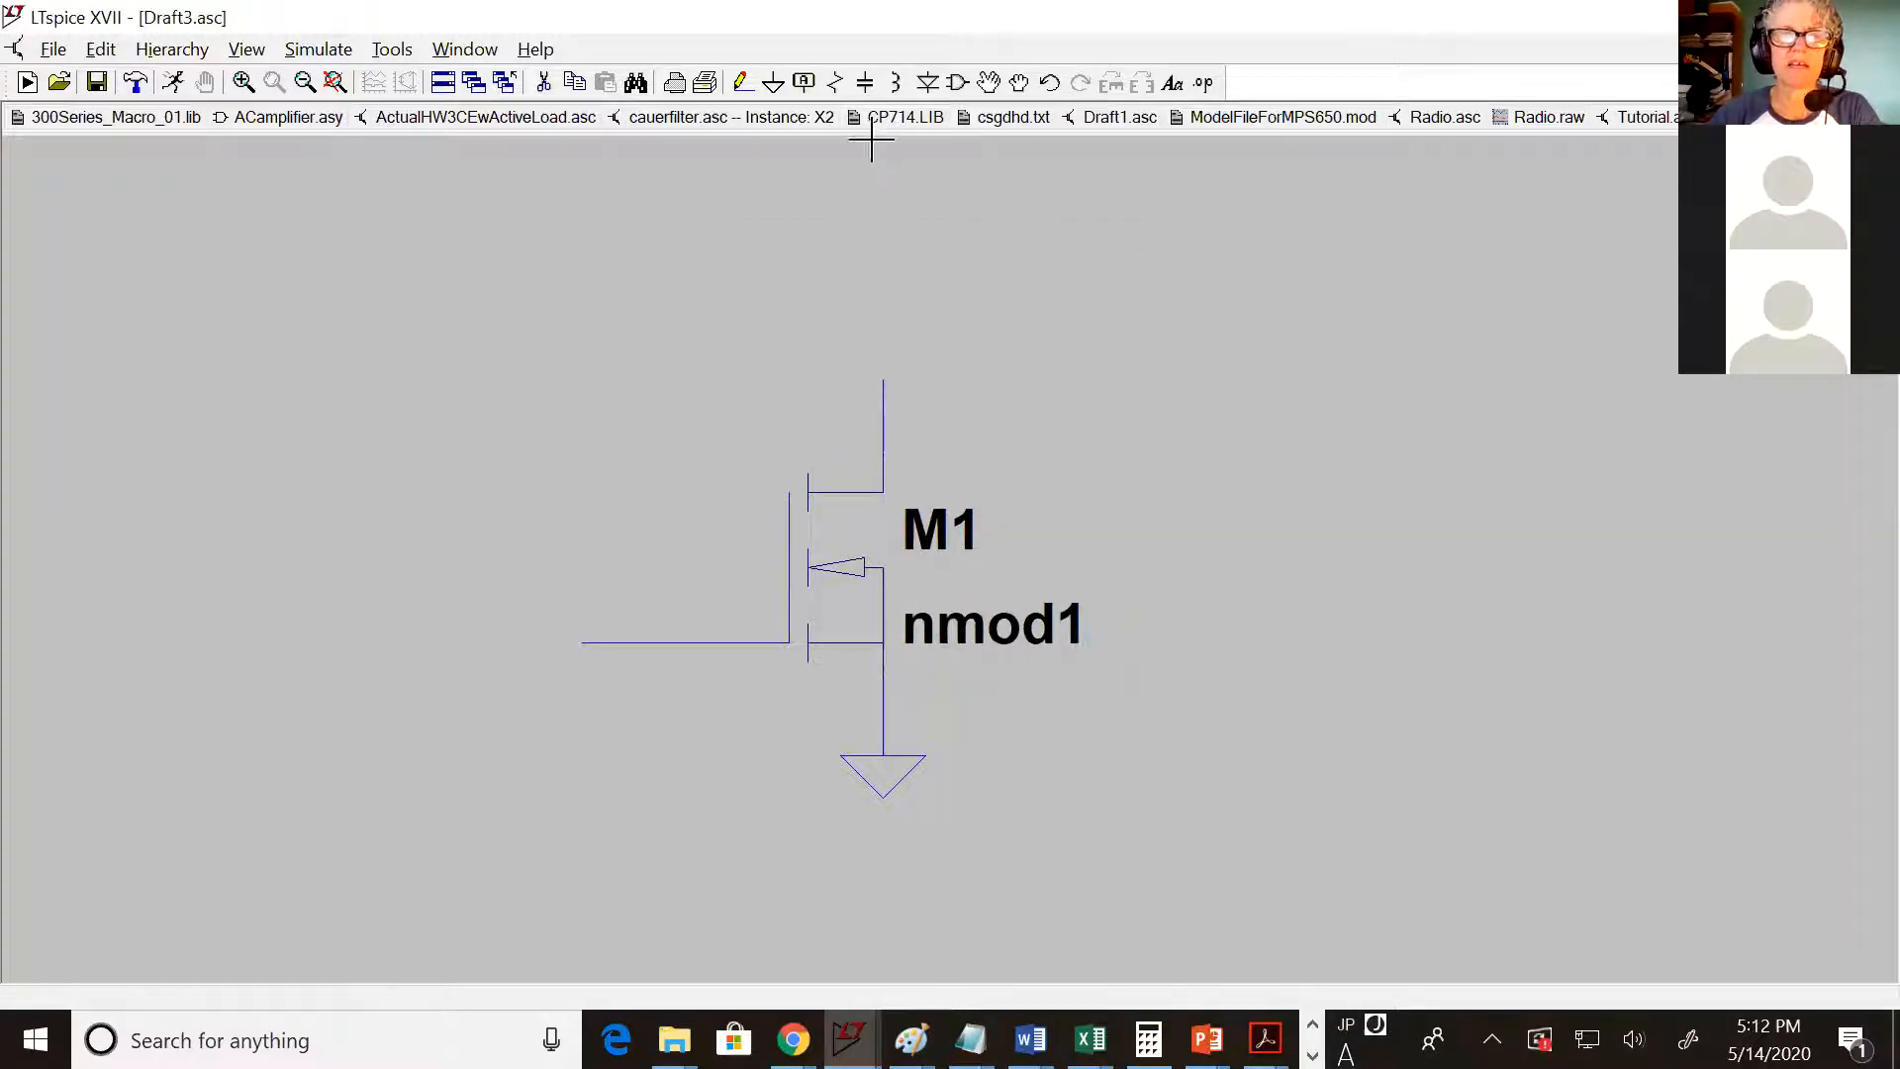
Label the free end of the gate wire with an Input port named Vin
{"action": "left_click", "coordinate": [803, 83]}
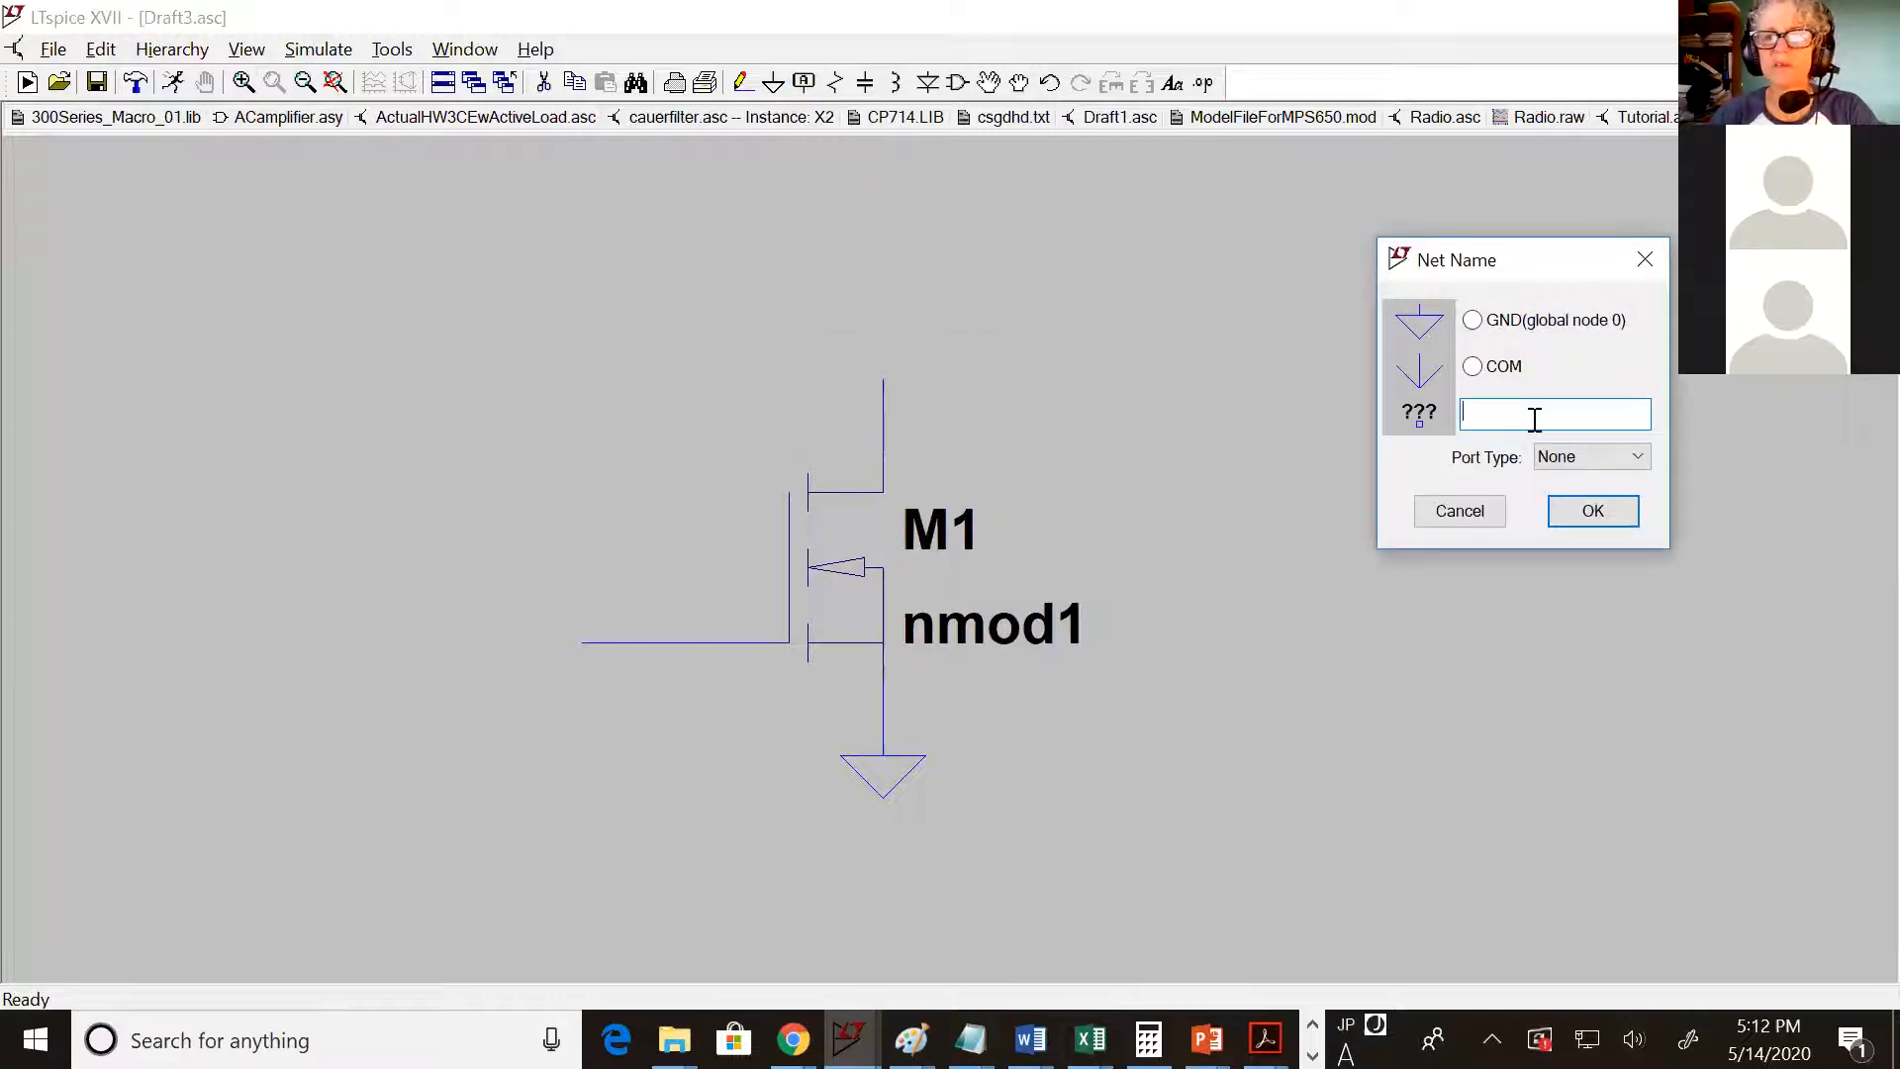
{"action": "type", "text": "Vin"}
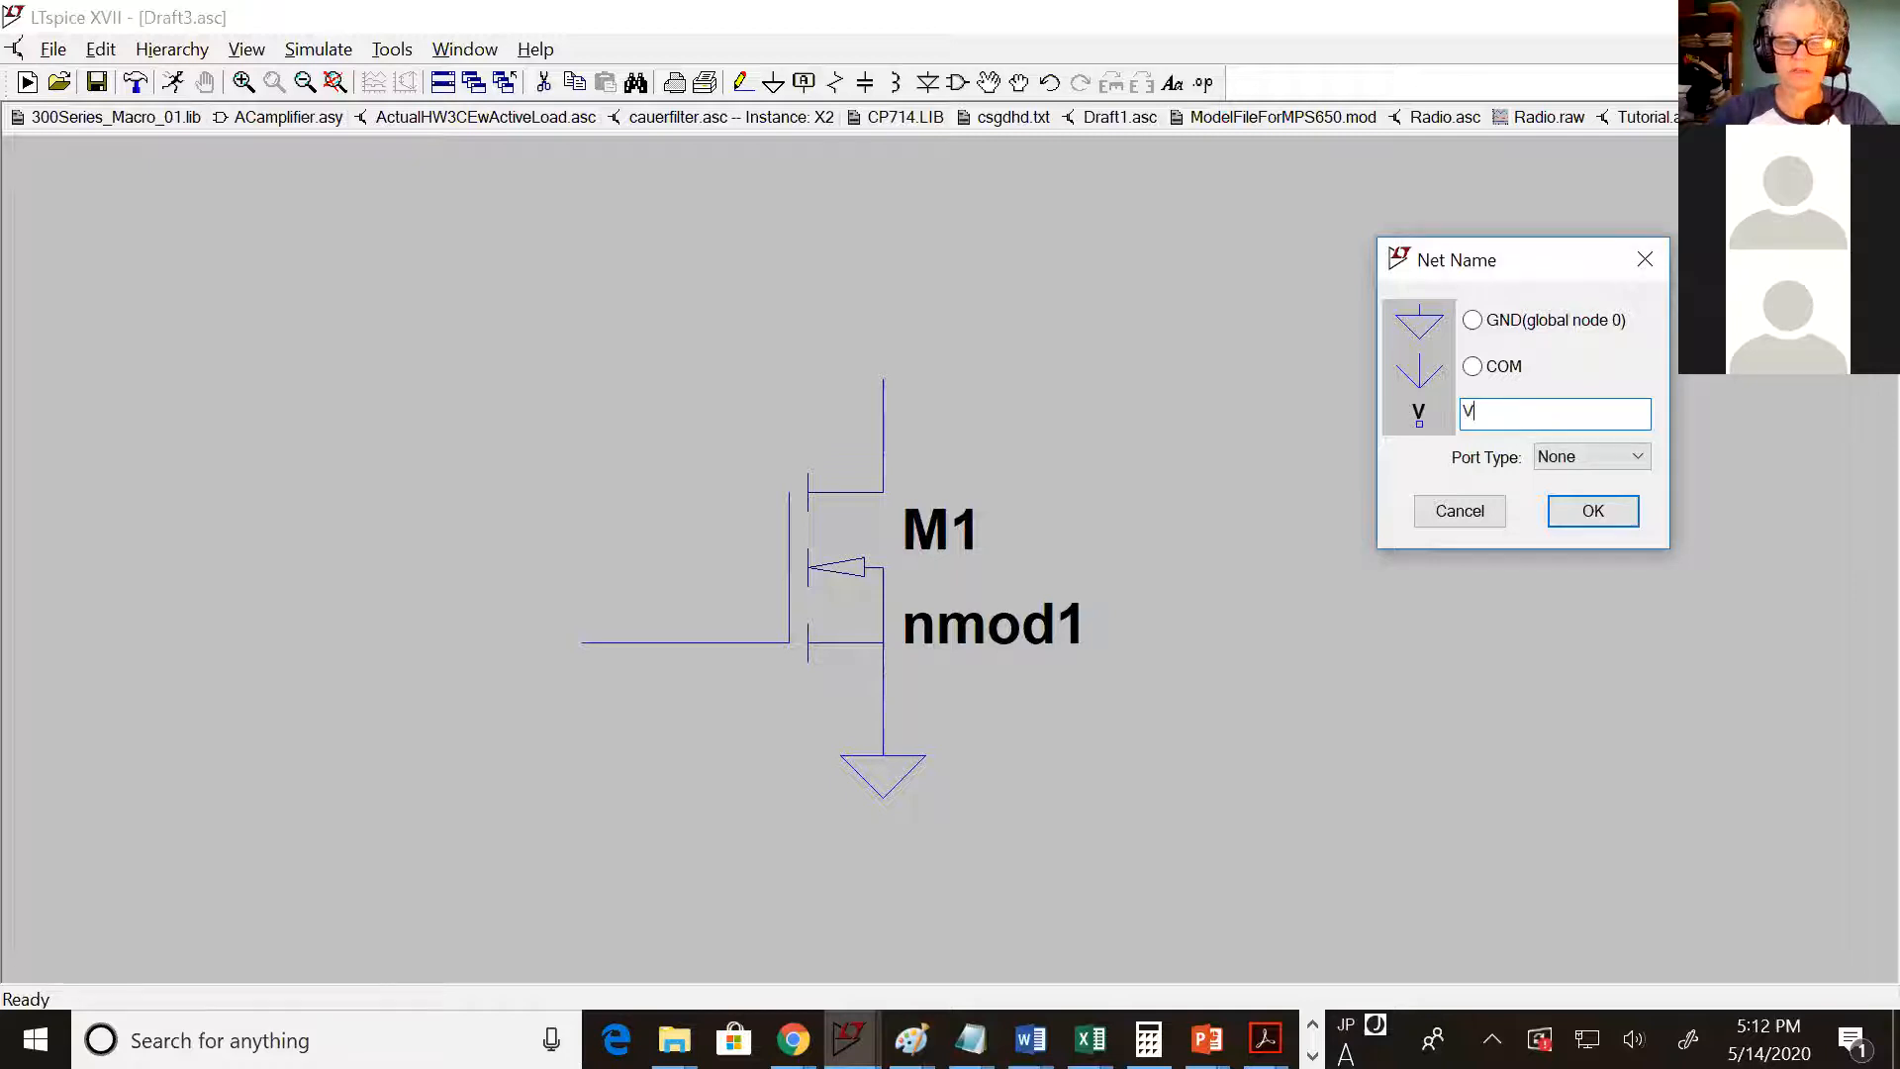
{"action": "left_click", "coordinate": [1619, 462]}
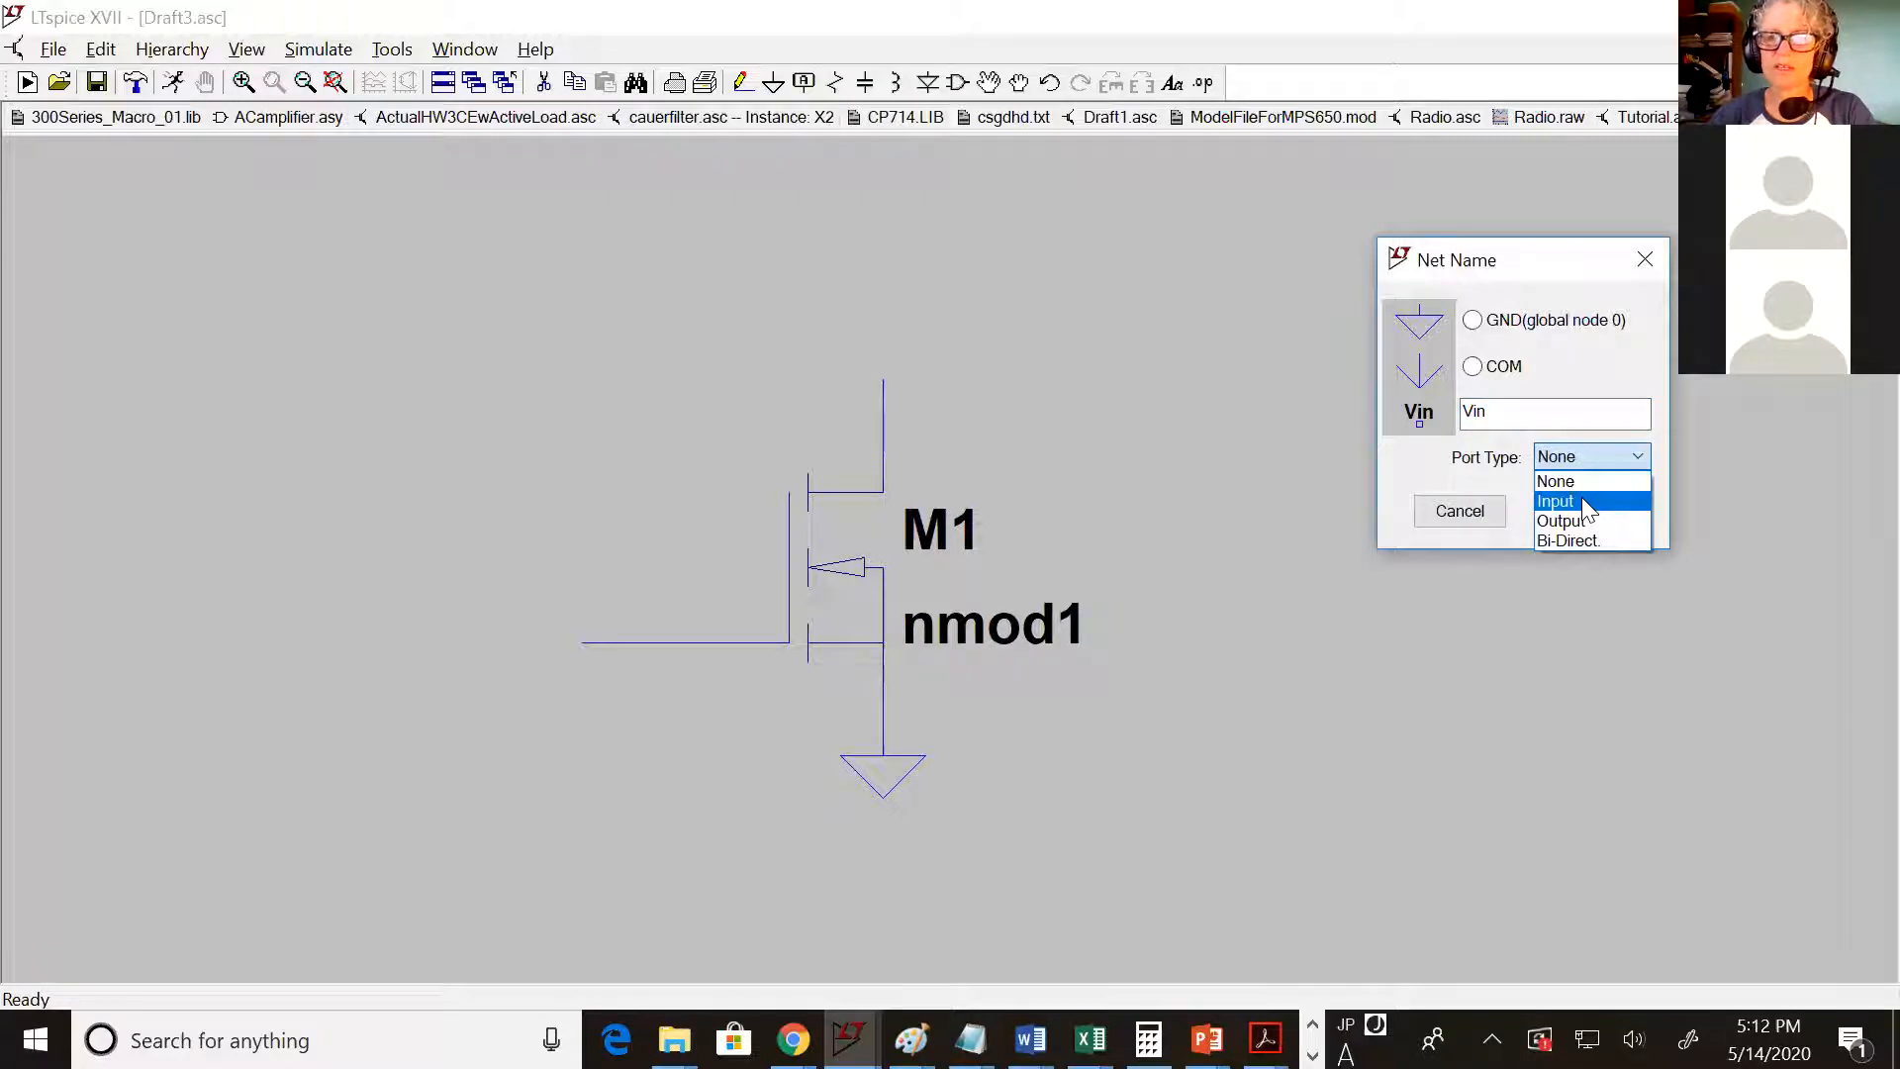
{"action": "left_click", "coordinate": [1581, 500]}
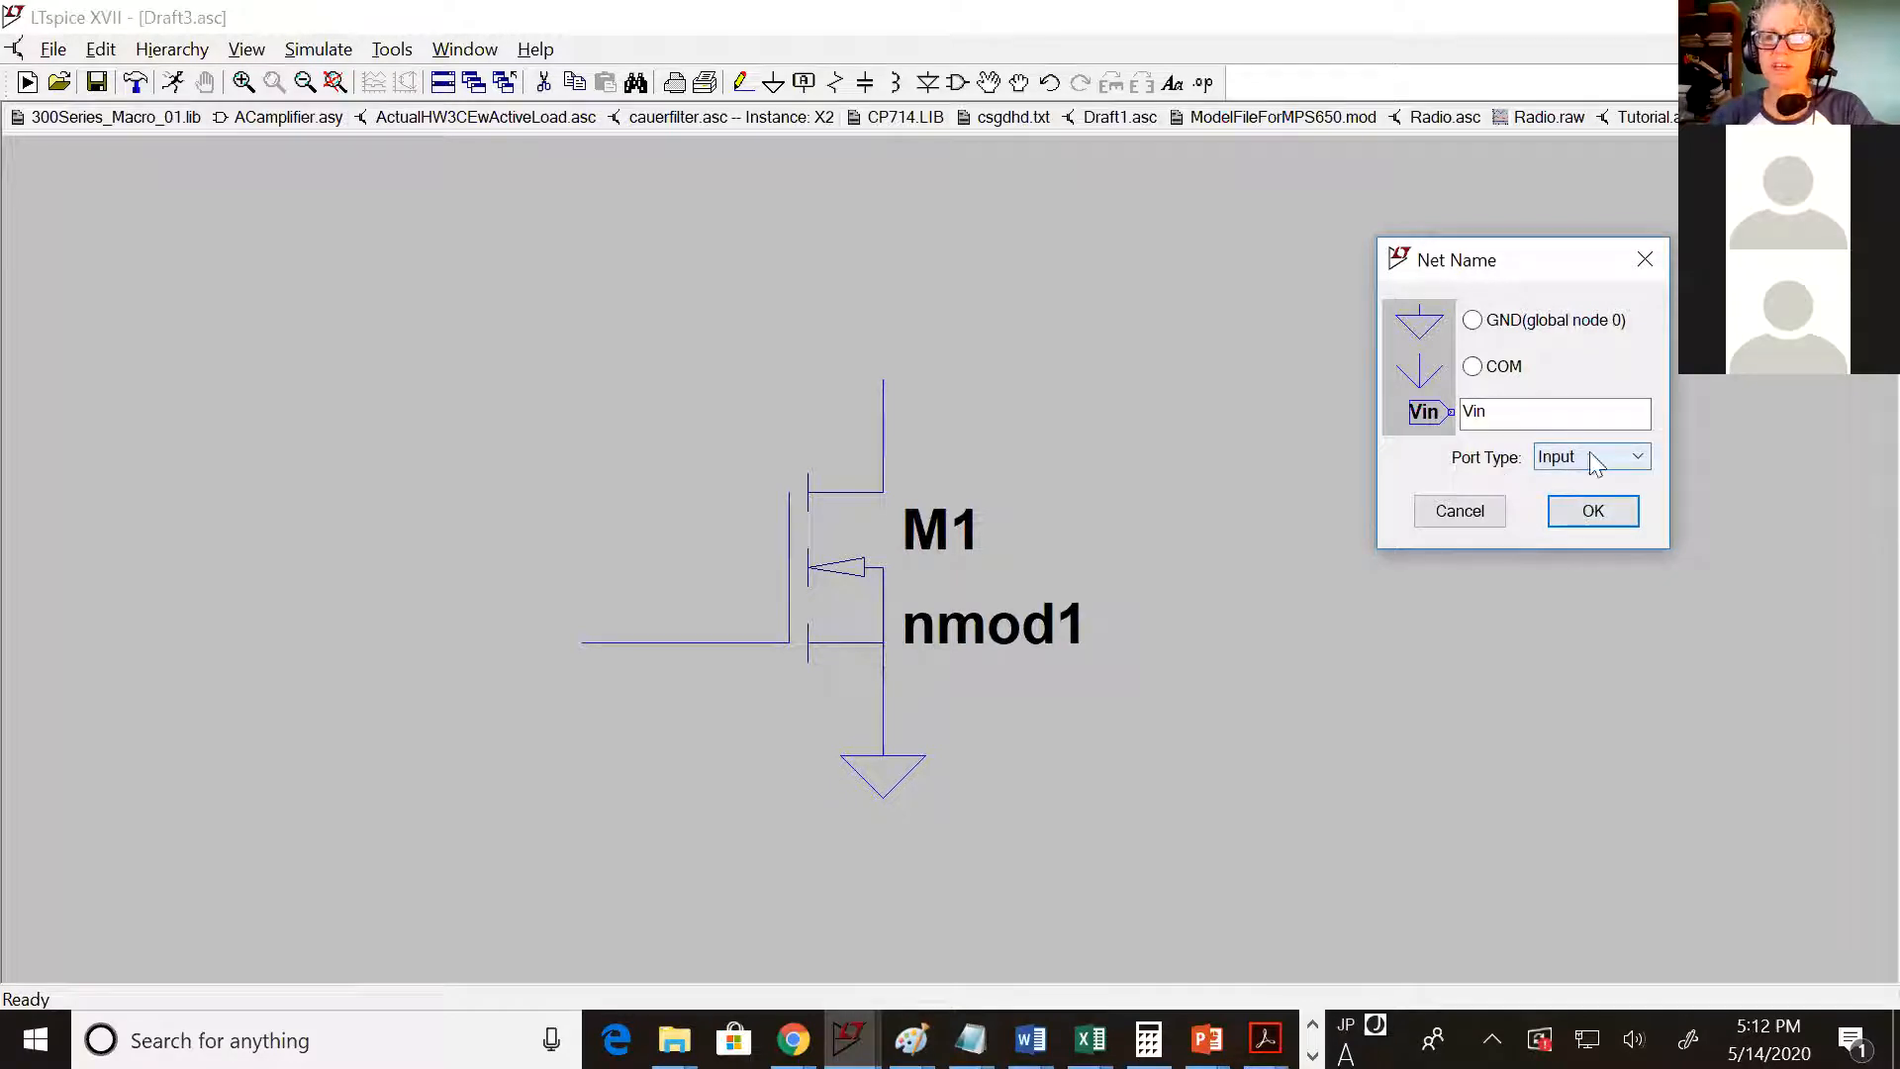
{"action": "left_click", "coordinate": [1593, 511]}
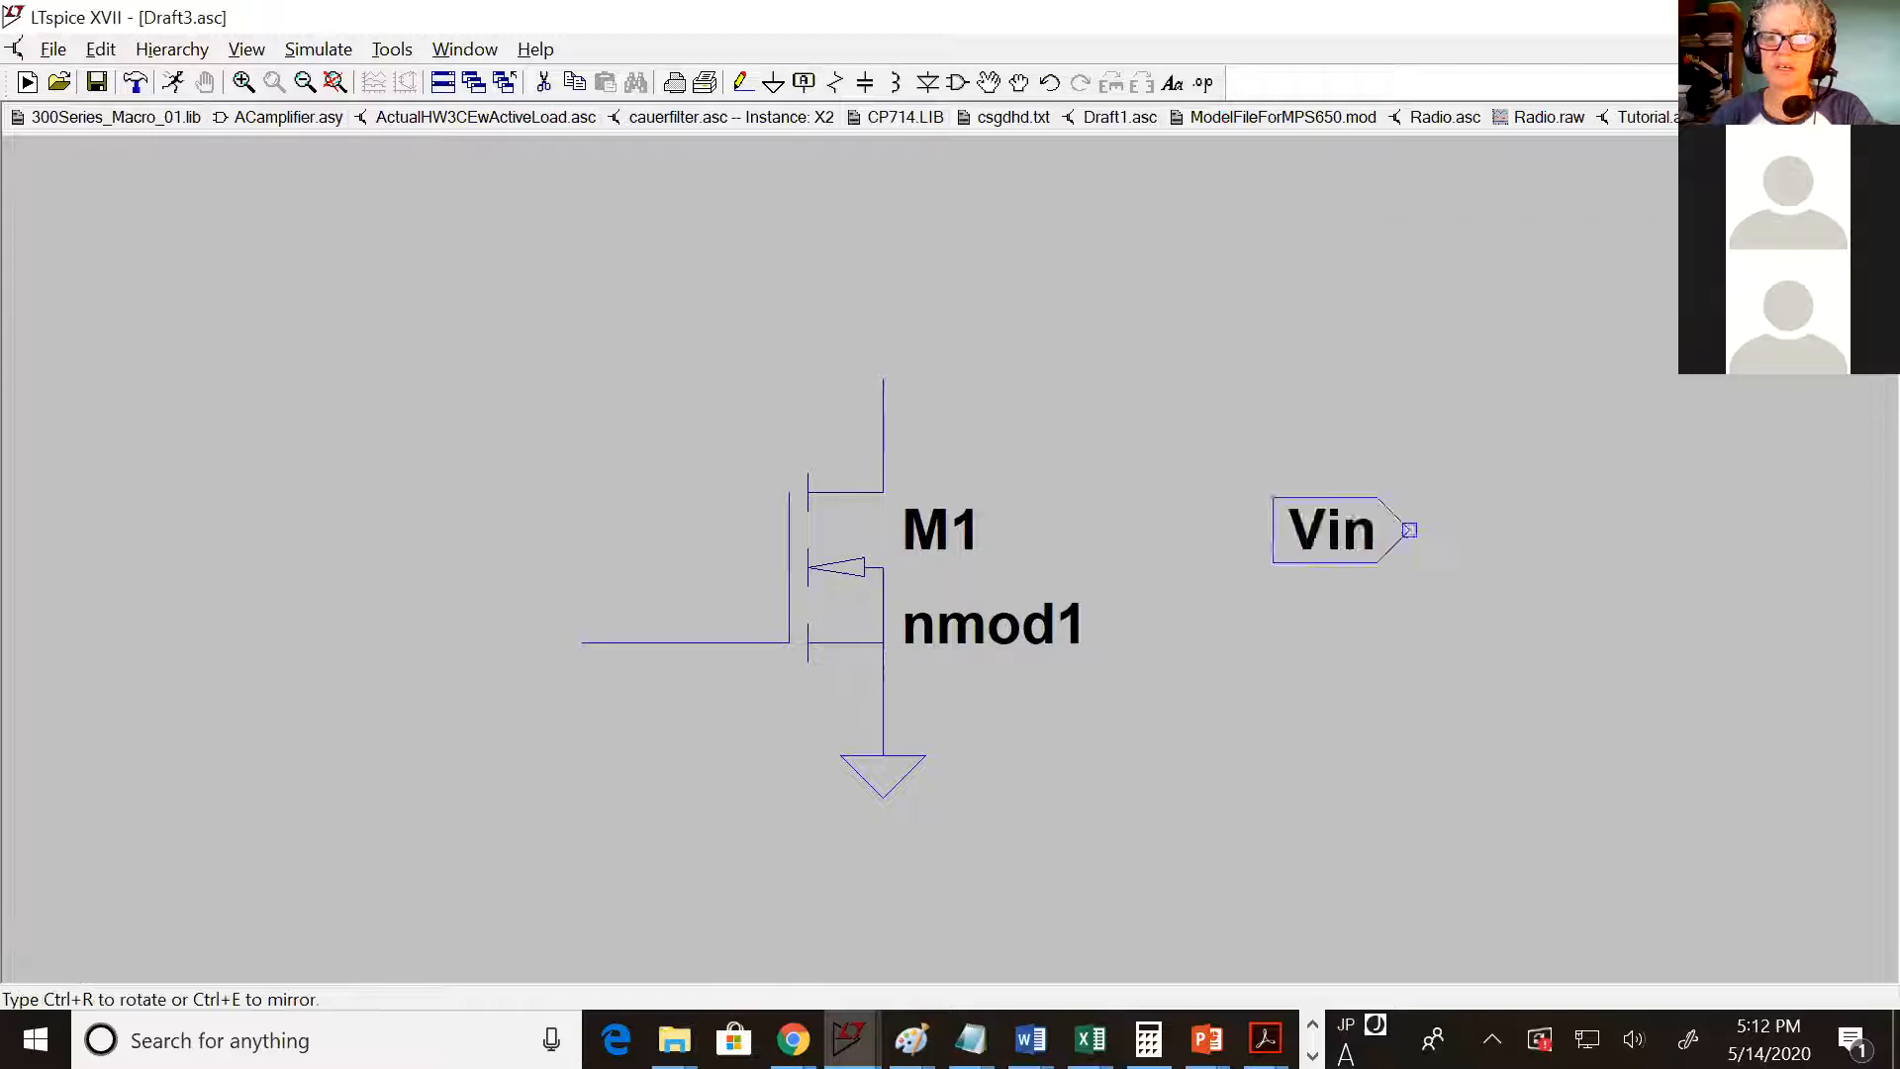
{"action": "left_click", "coordinate": [582, 642]}
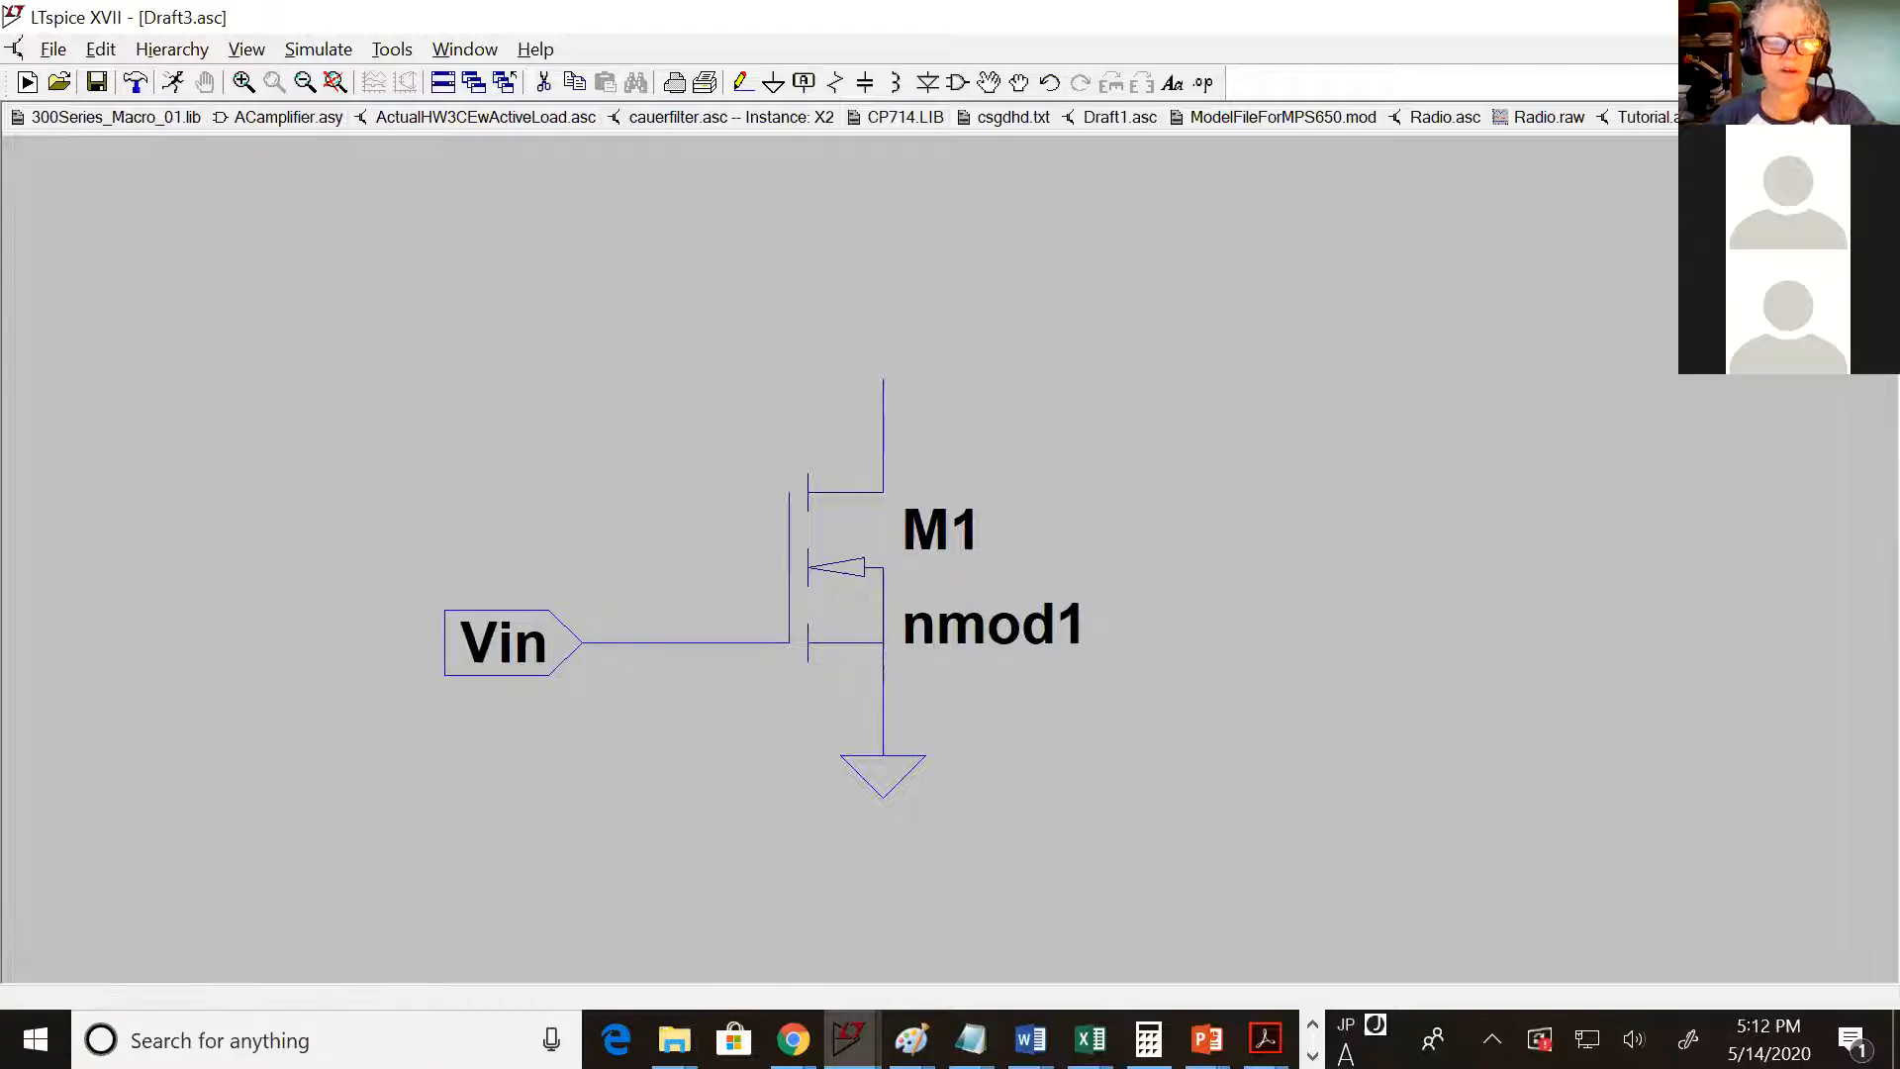
Place an Output port named Iout, rotated to point upward, on the free end of M1's drain wire
{"action": "left_click", "coordinate": [802, 79]}
{"action": "left_click", "coordinate": [1037, 562]}
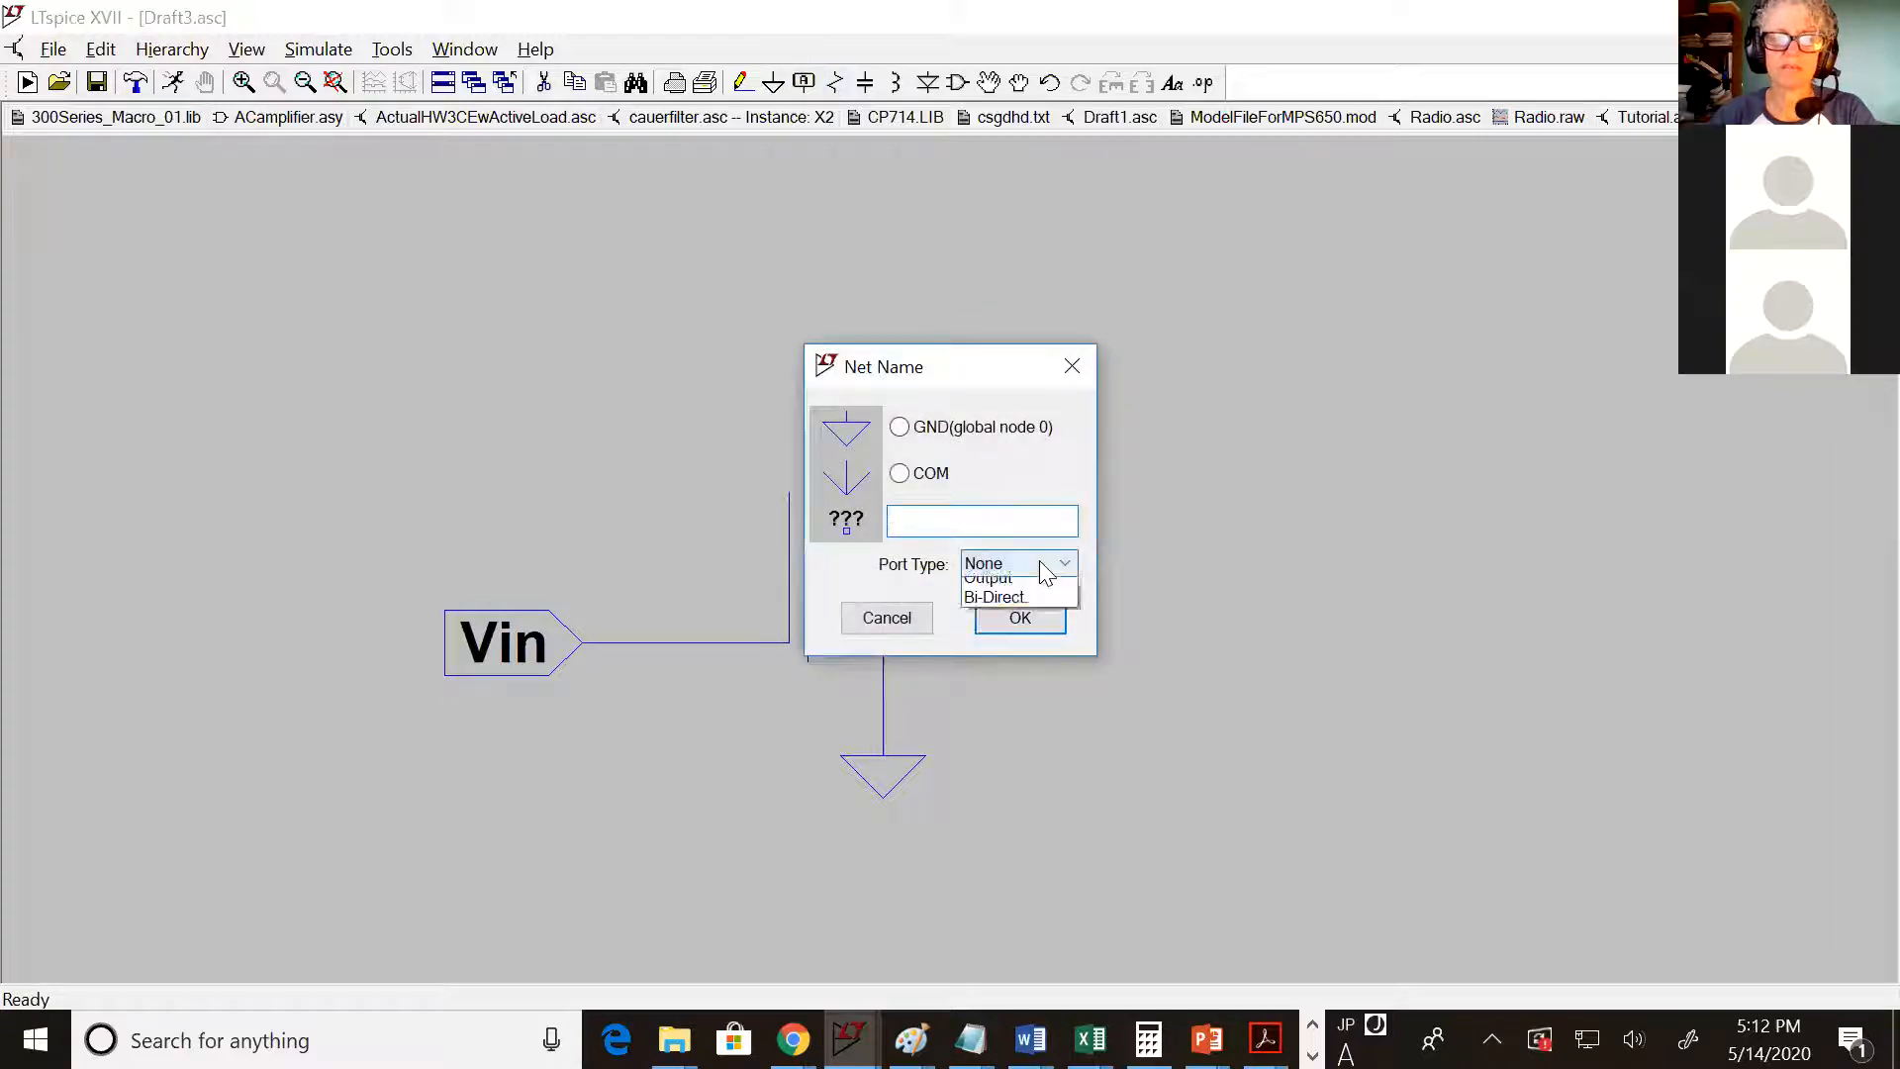
{"action": "left_click", "coordinate": [989, 627]}
{"action": "left_click", "coordinate": [1016, 524]}
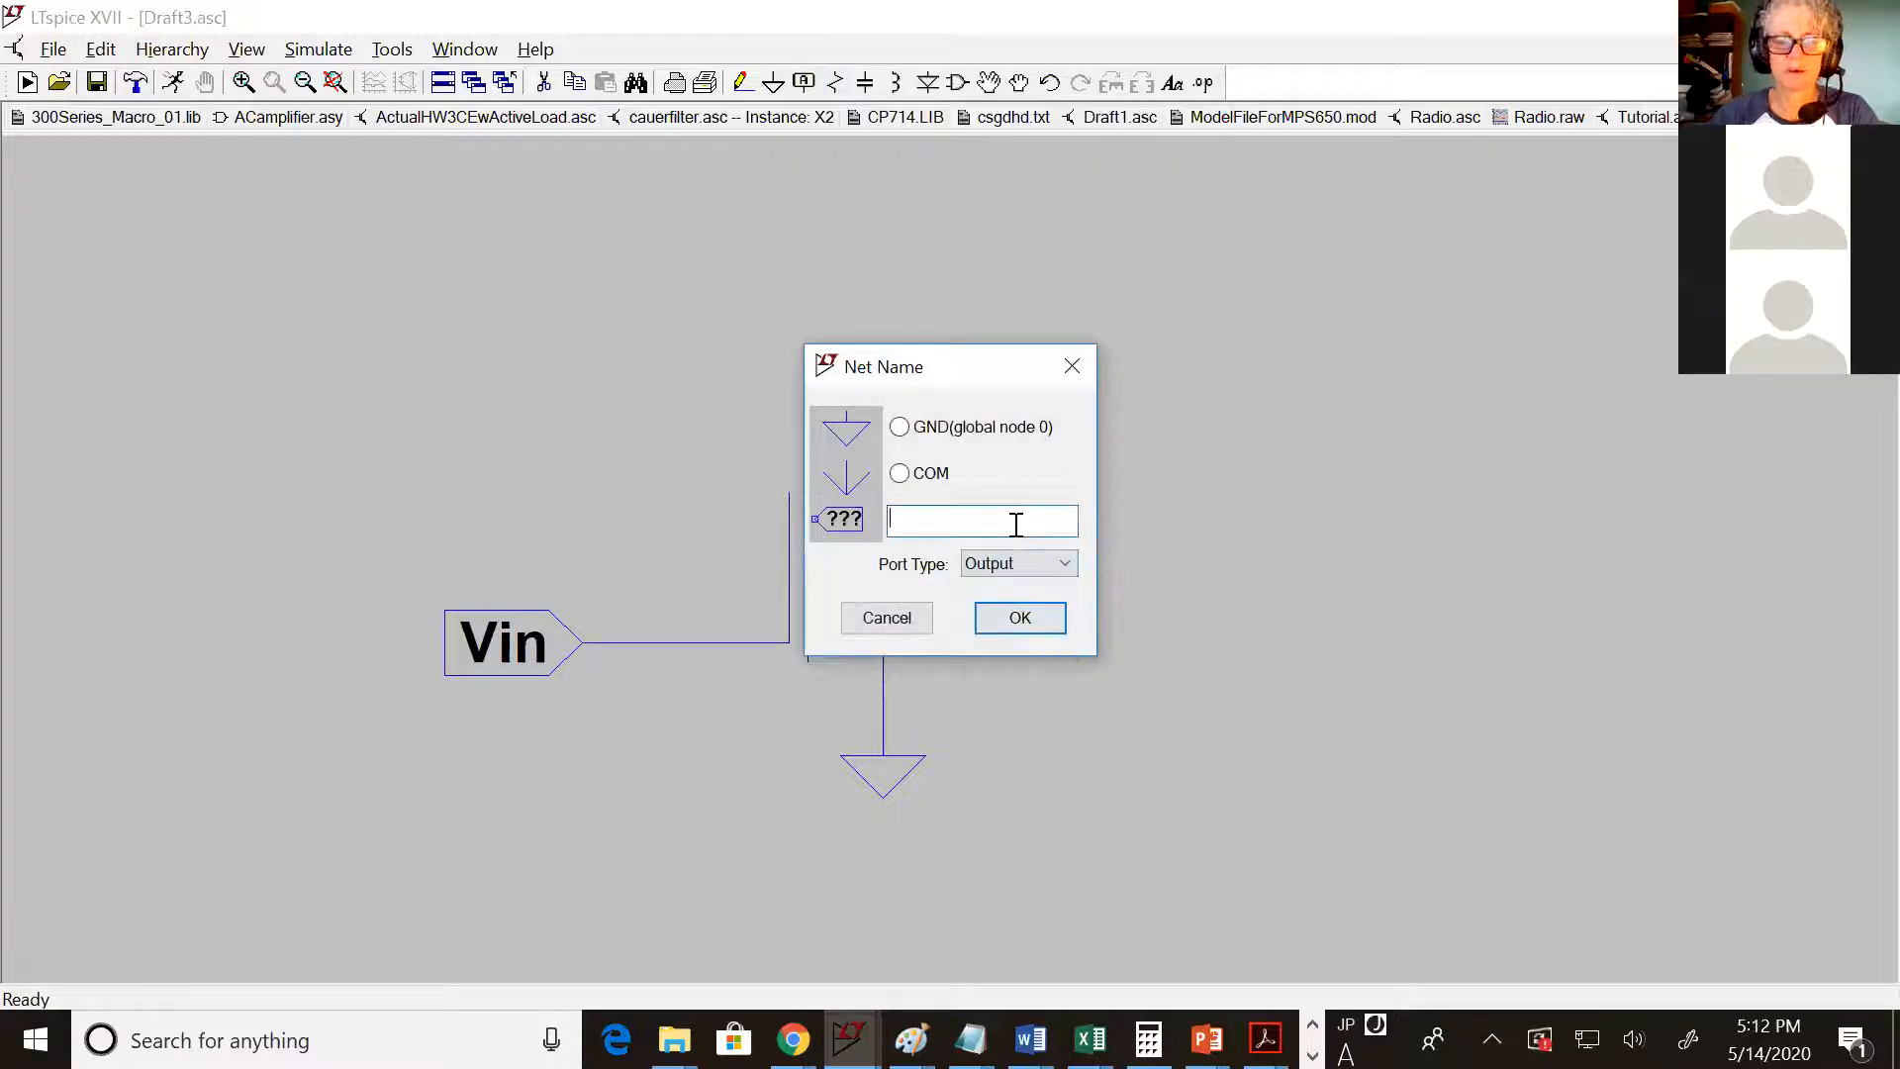
{"action": "type", "text": "Iout"}
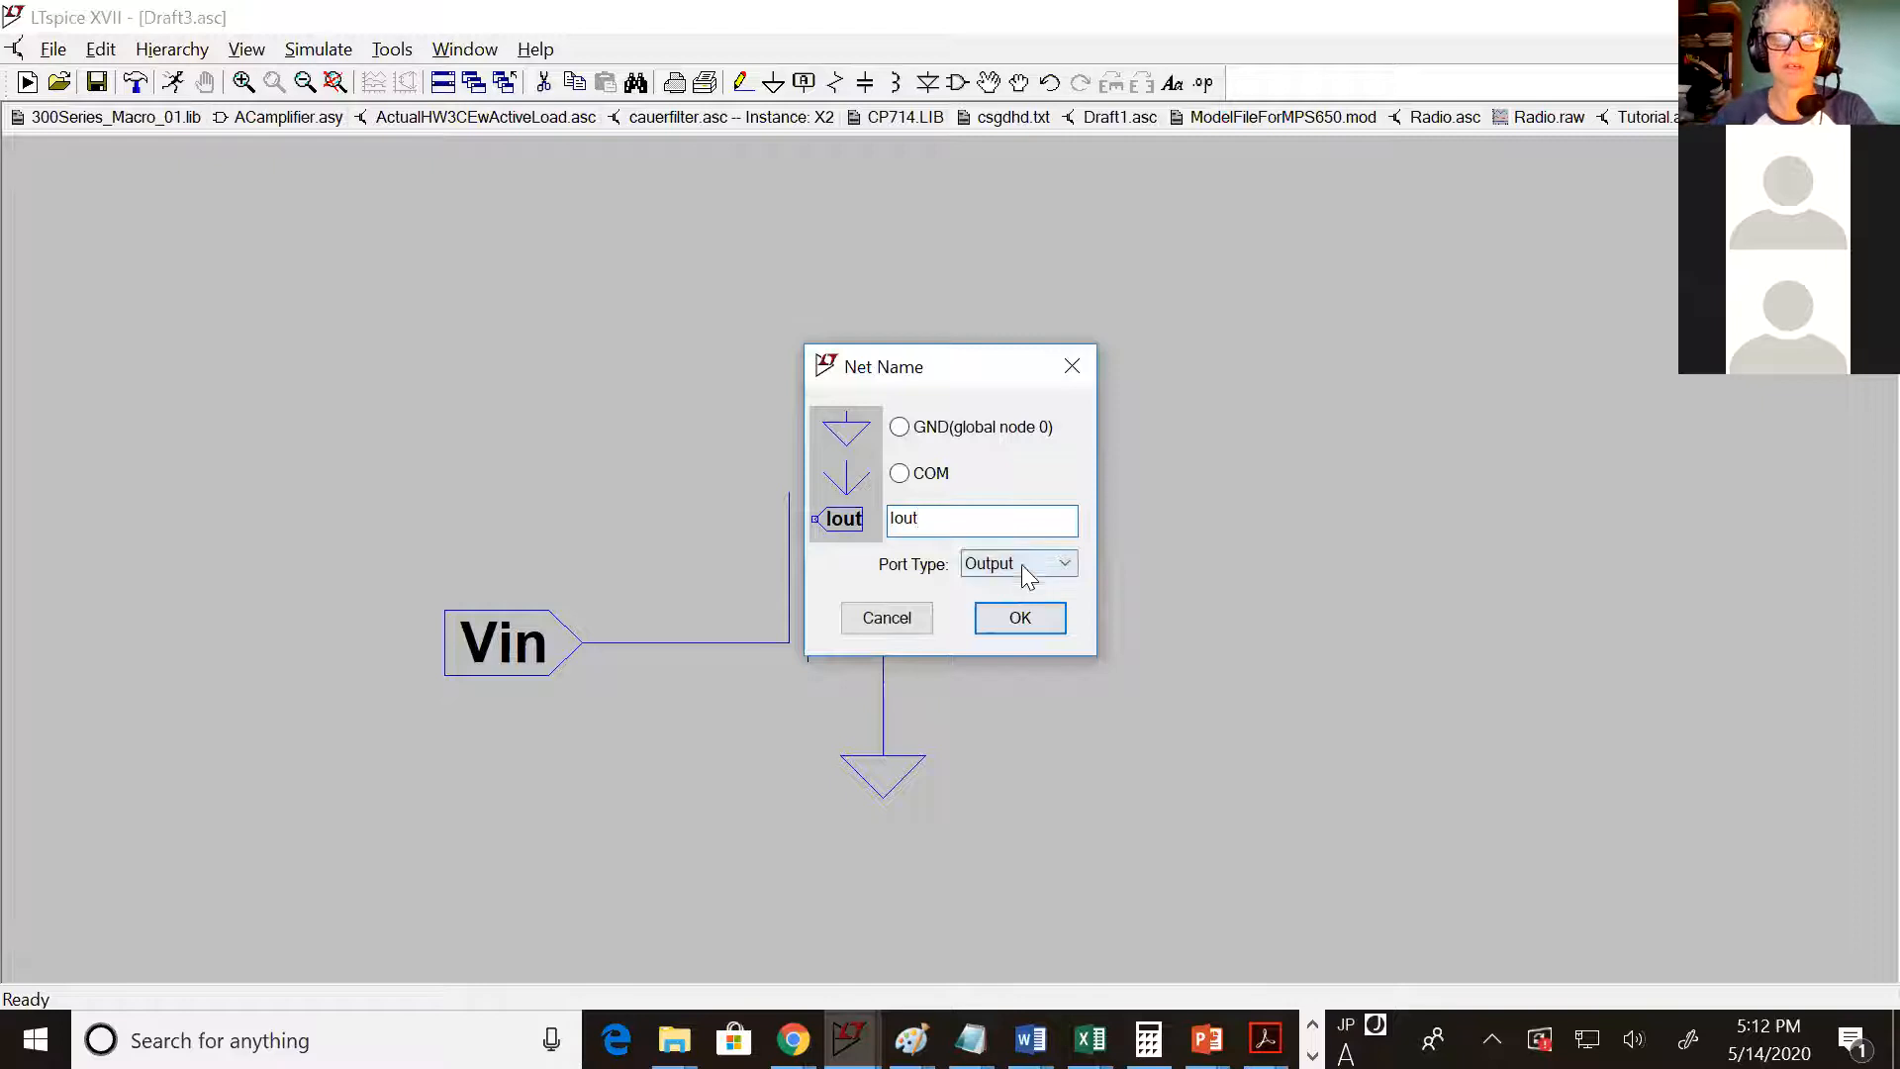
{"action": "left_click", "coordinate": [1019, 621]}
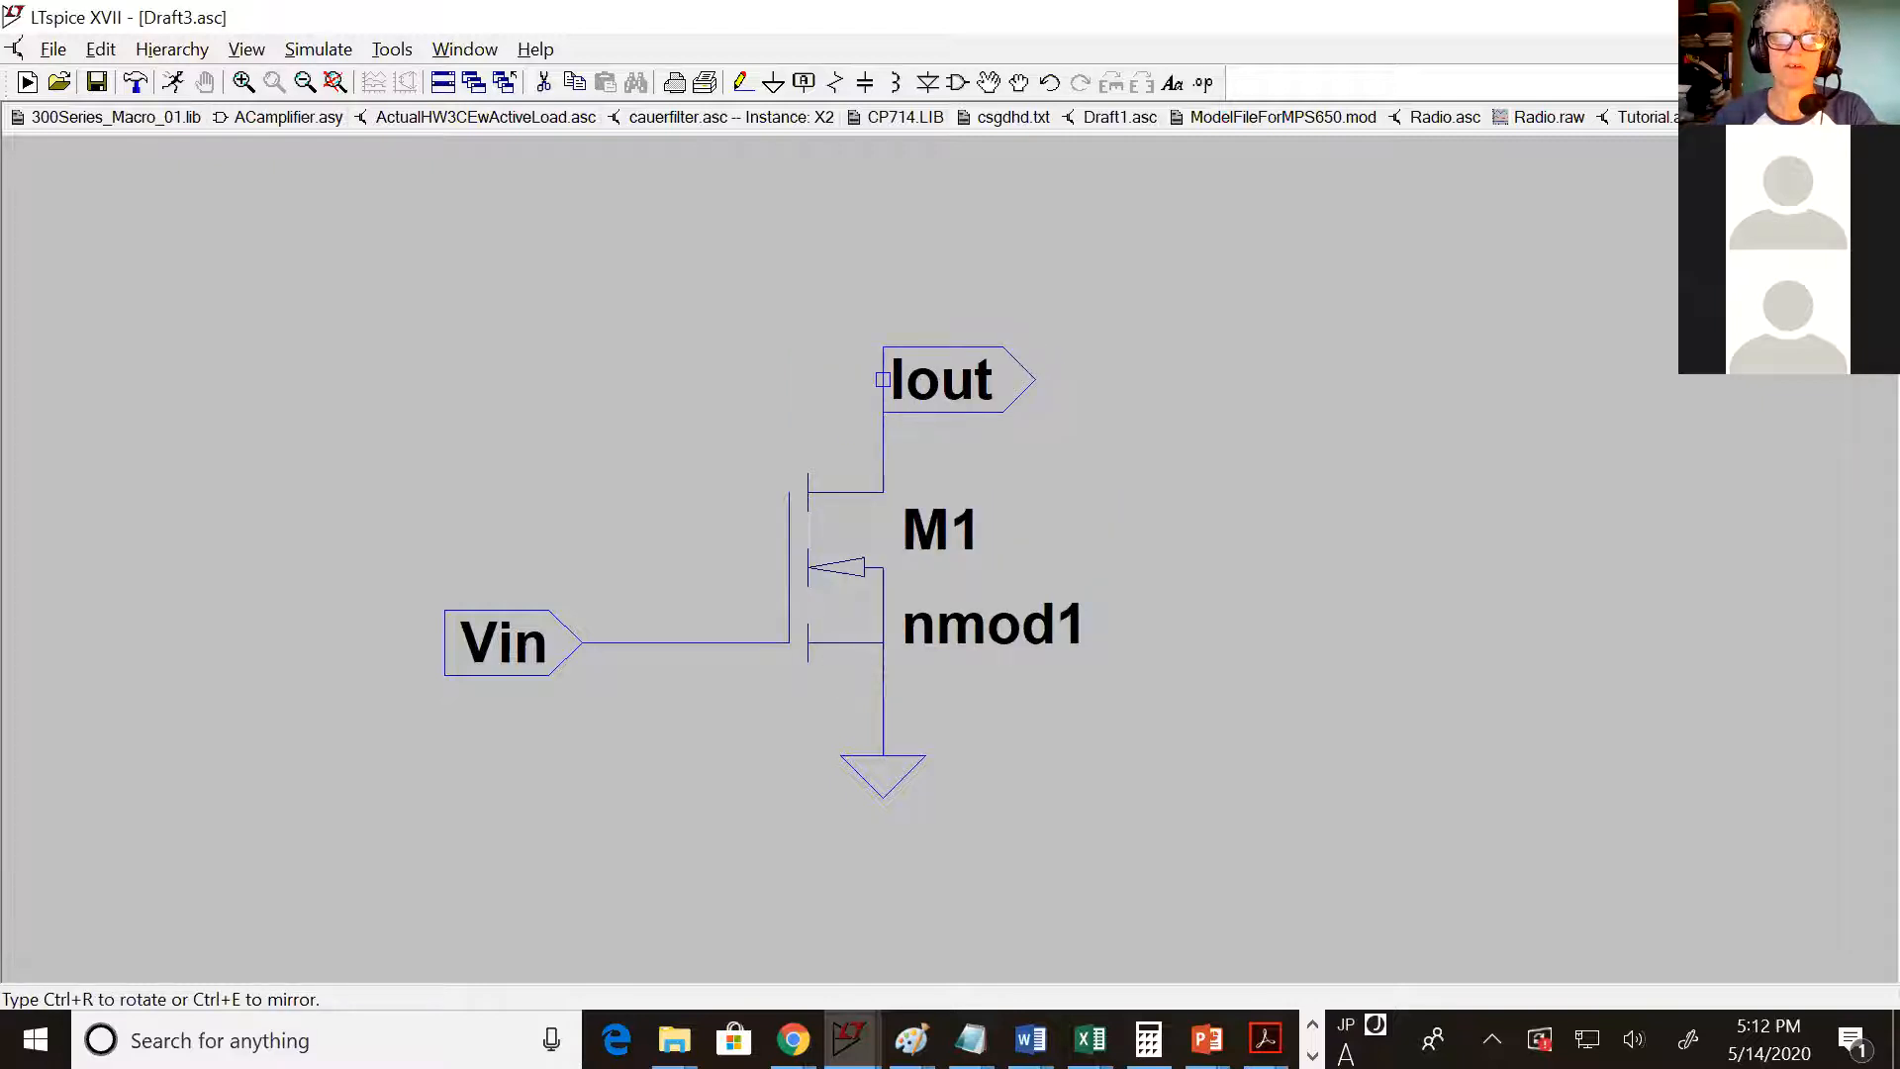
{"action": "key", "text": "ctrl+r"}
{"action": "left_click", "coordinate": [883, 379]}
{"action": "key", "text": "Escape"}
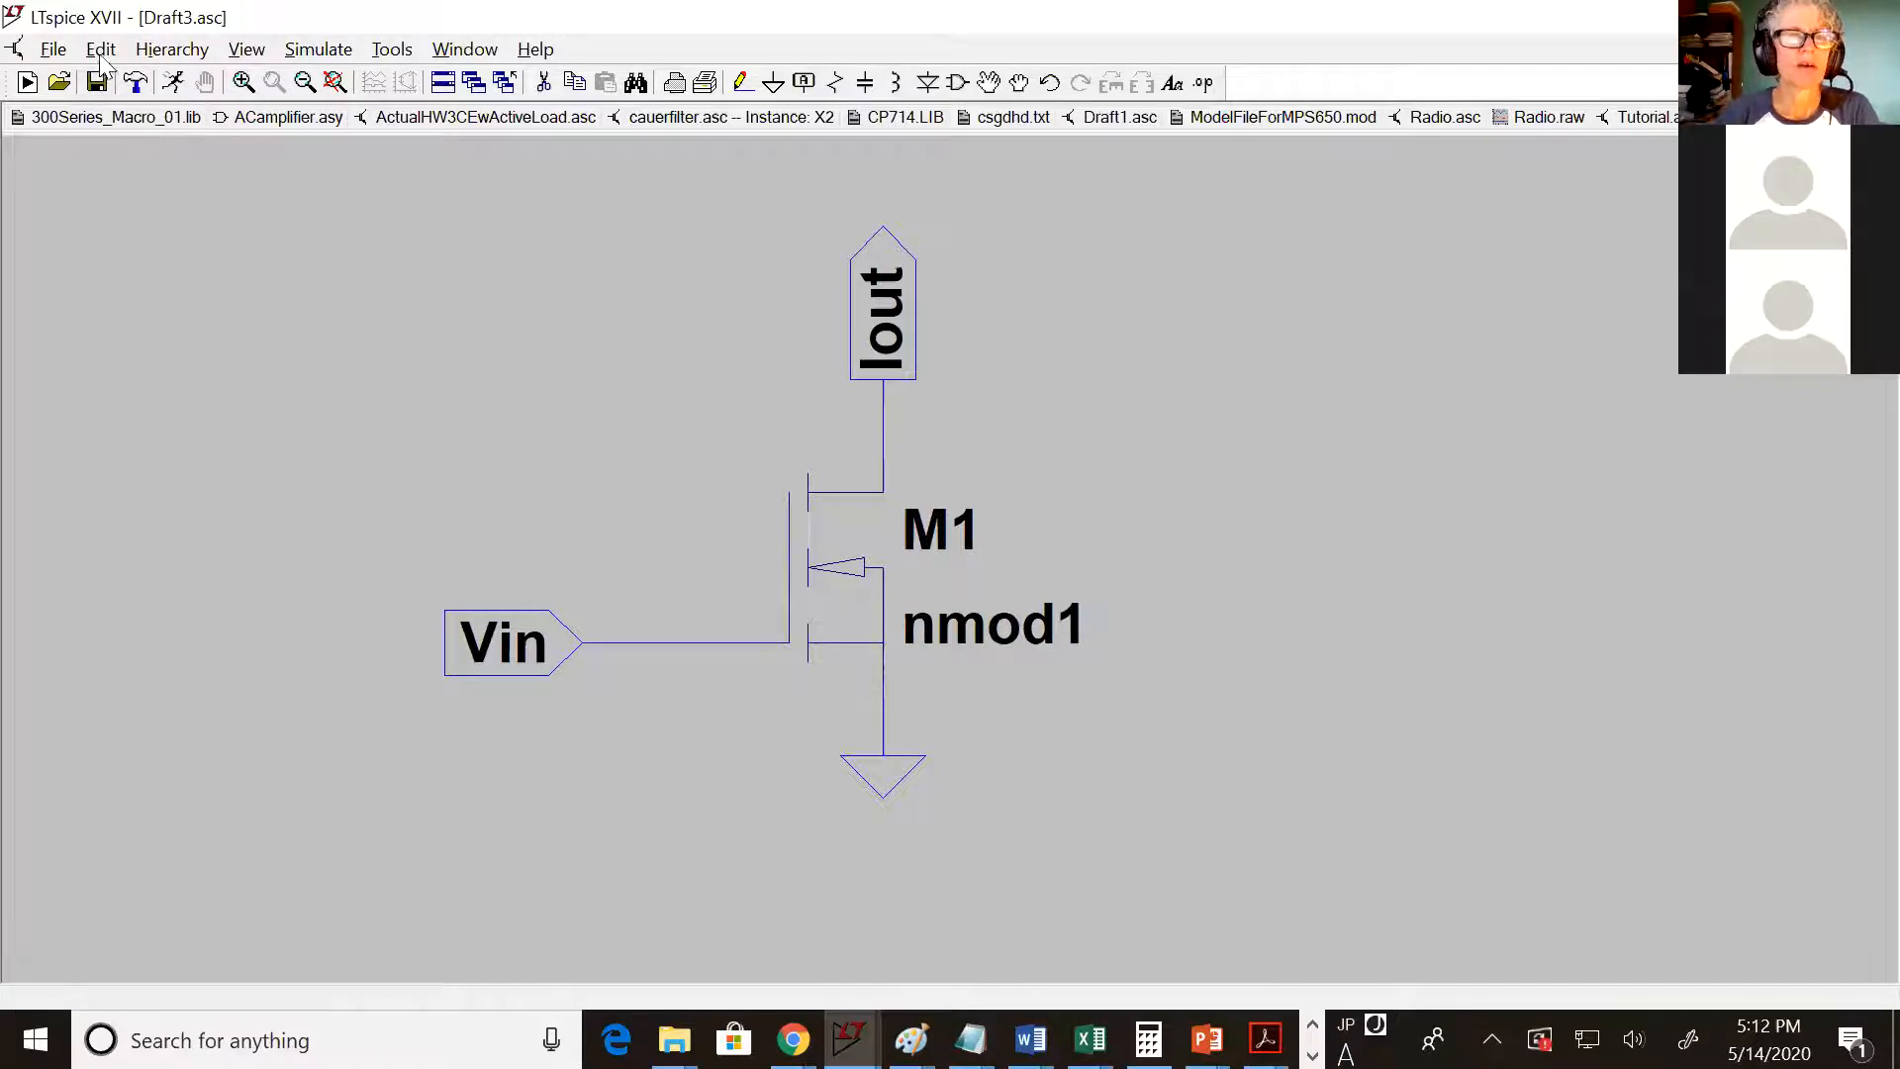
Open the Draft3 sheet's symbol from the hierarchy commands, letting it be generated automatically
{"action": "left_click", "coordinate": [100, 51]}
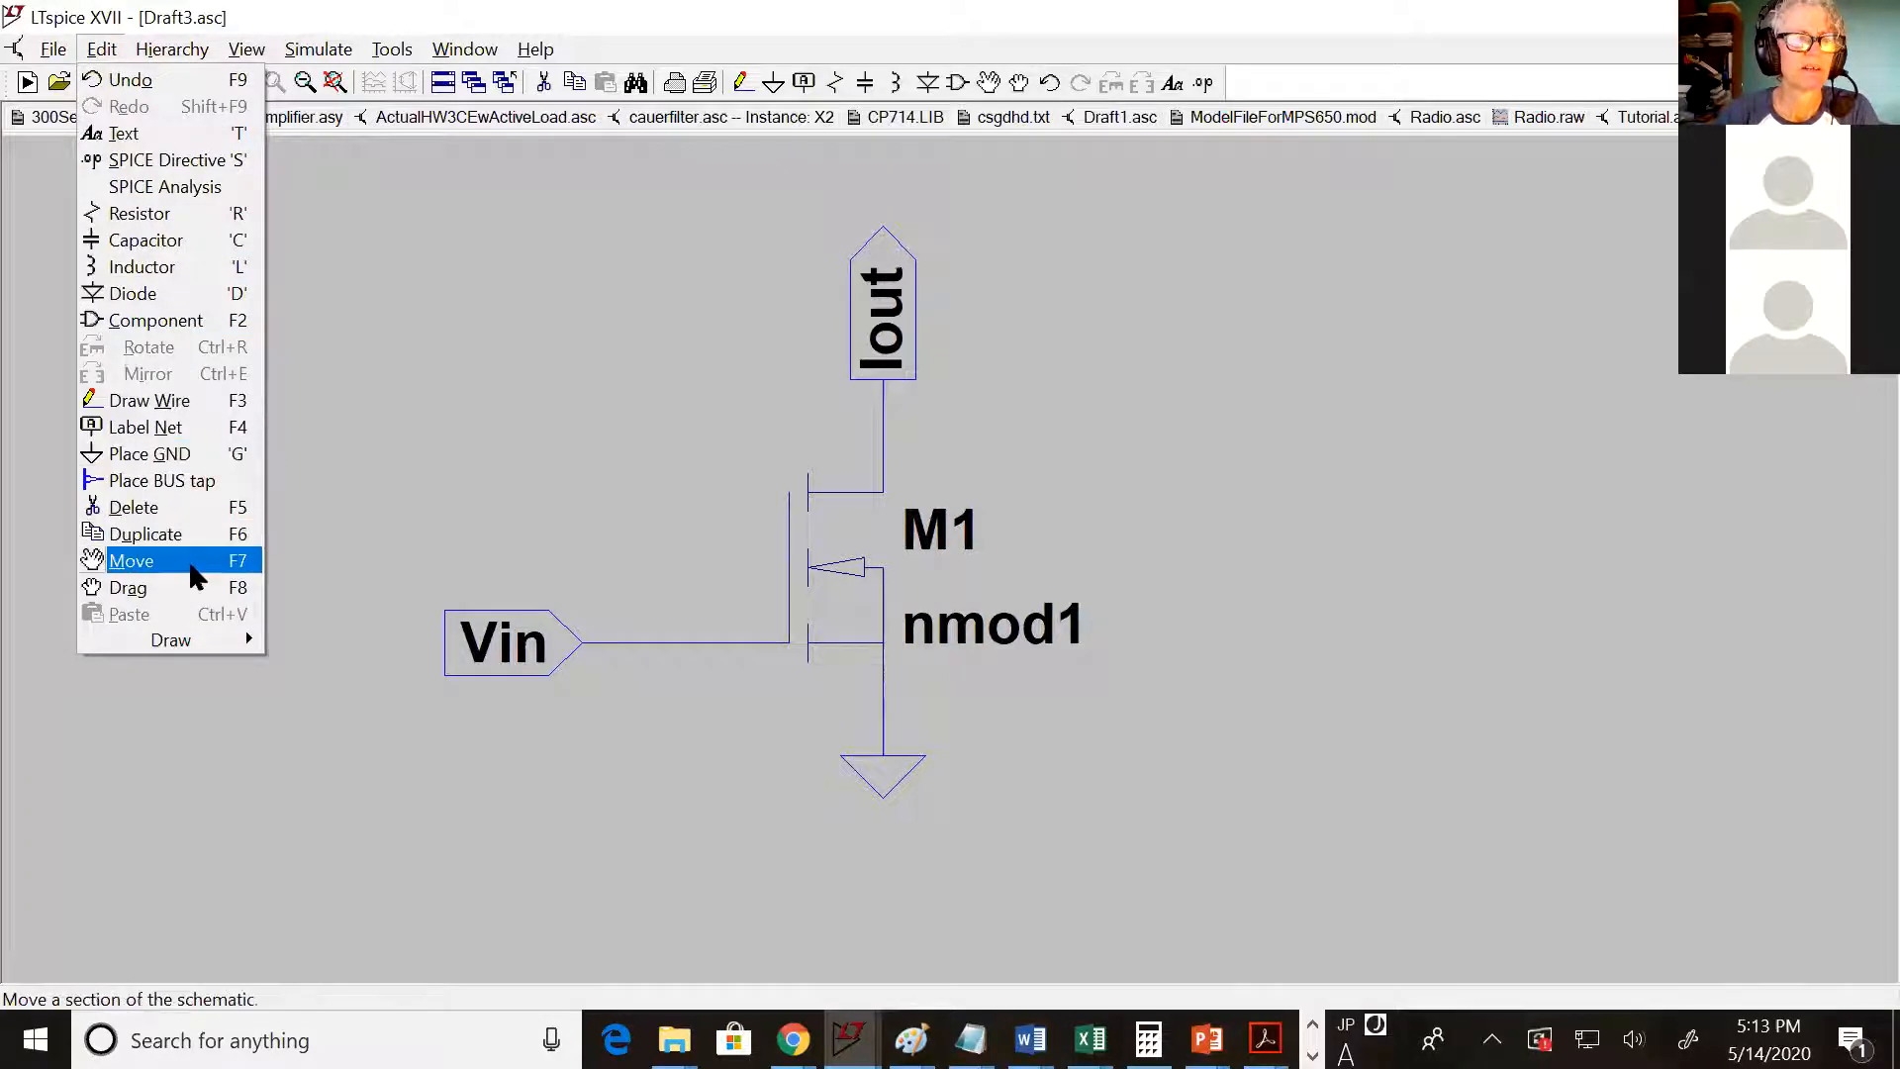
{"action": "mouse_move", "coordinate": [255, 57]}
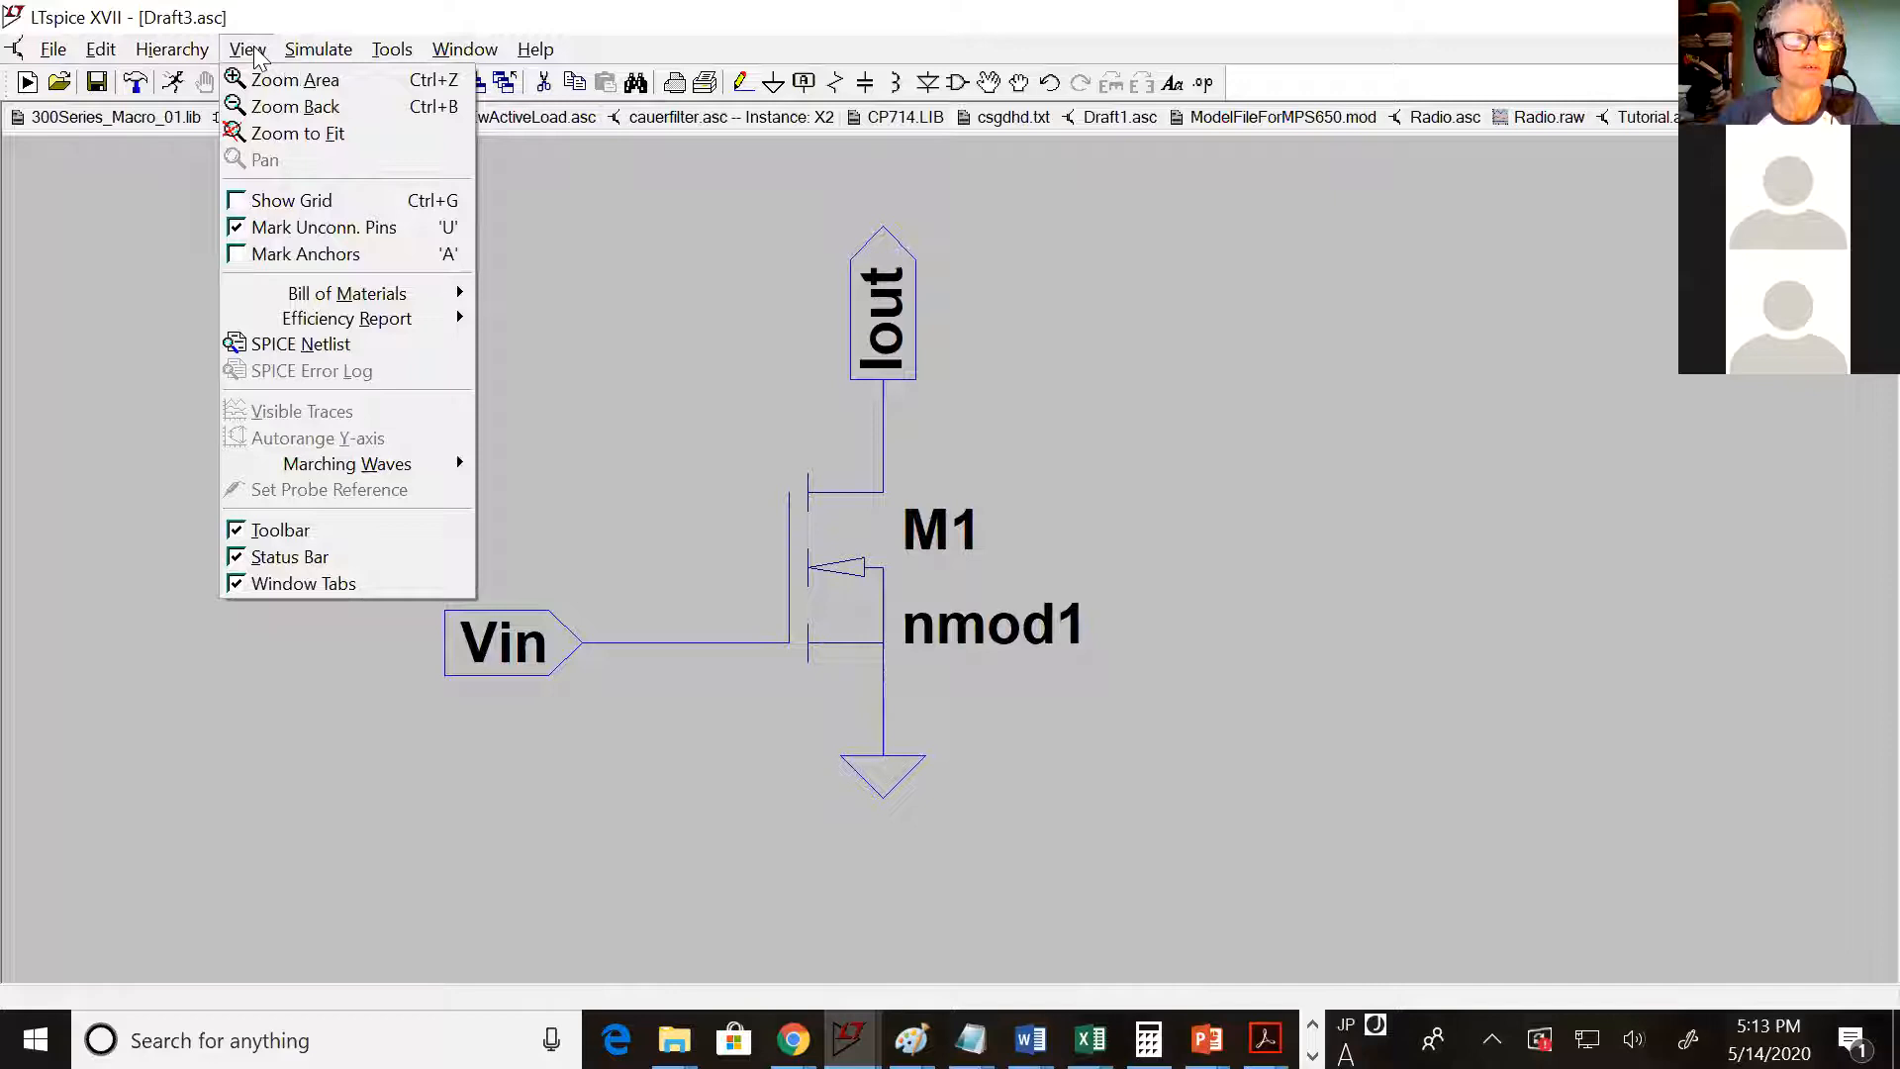
{"action": "mouse_move", "coordinate": [190, 50]}
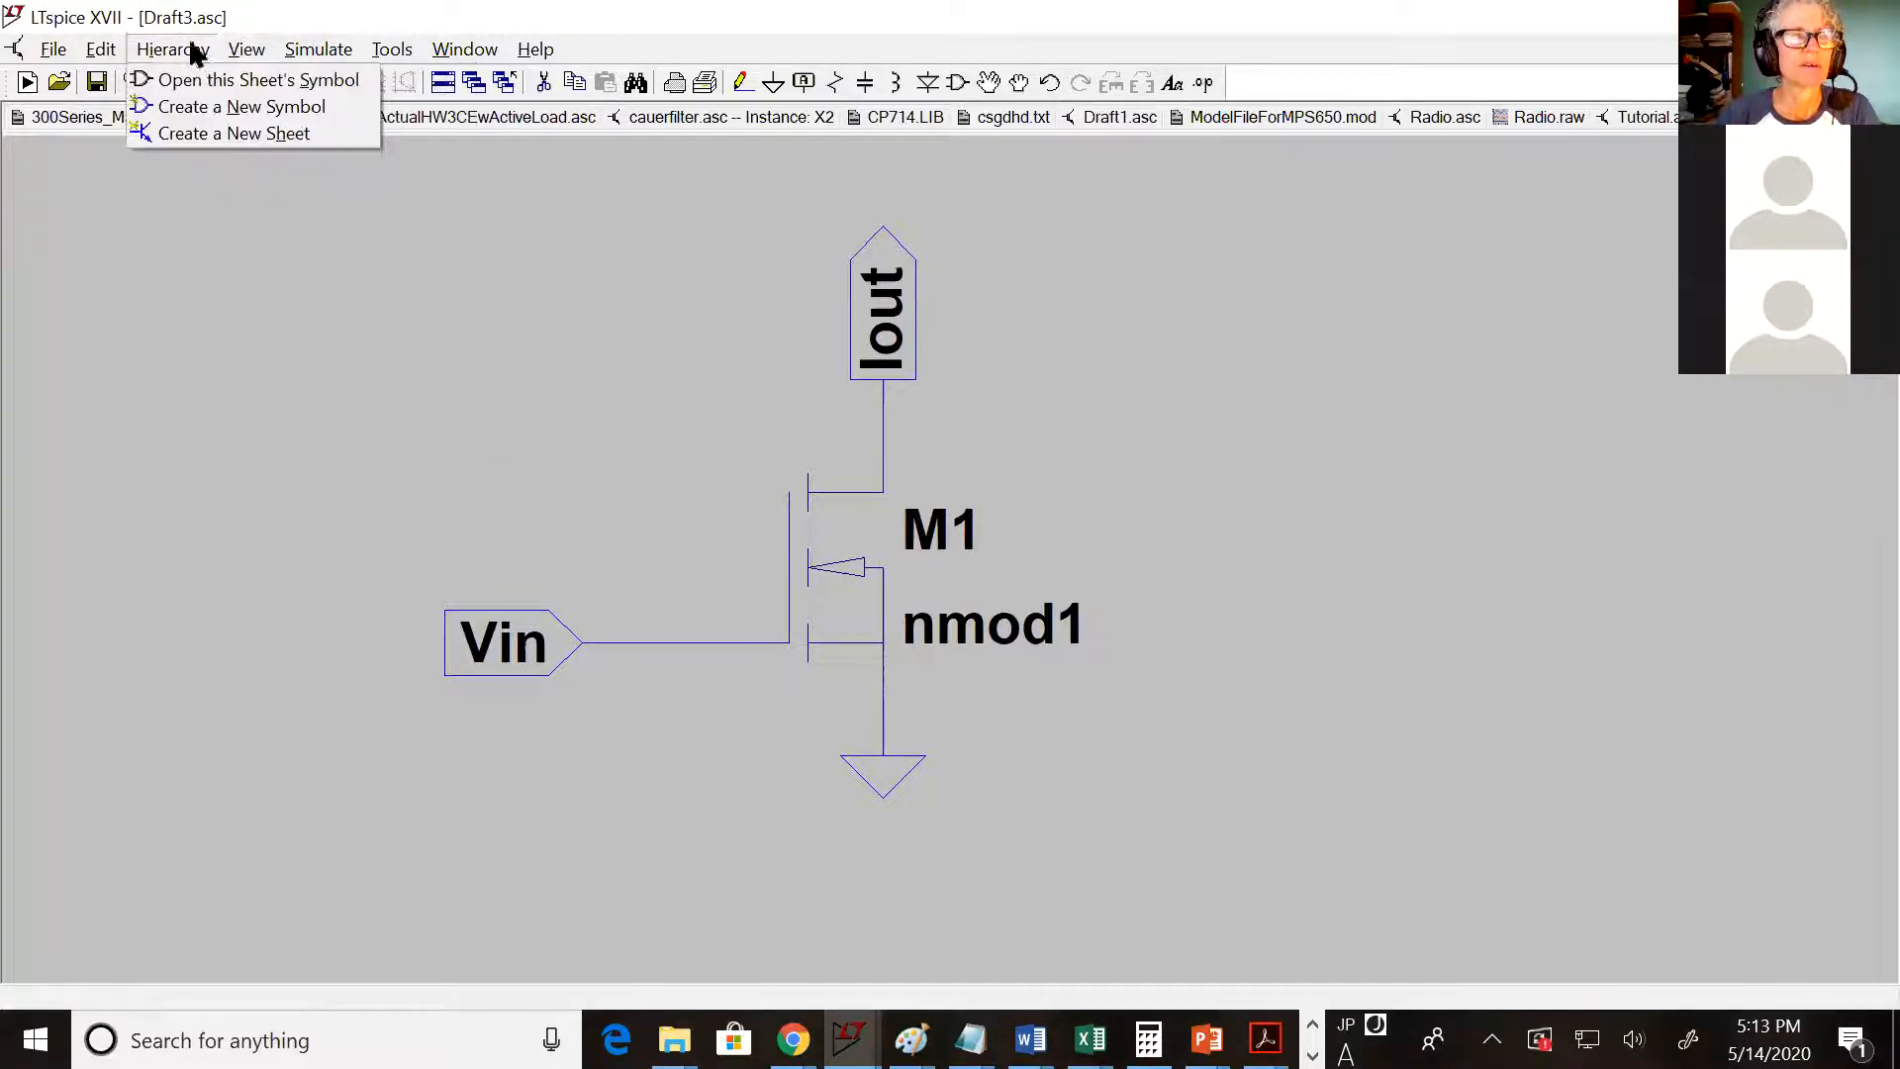
{"action": "left_click", "coordinate": [227, 87]}
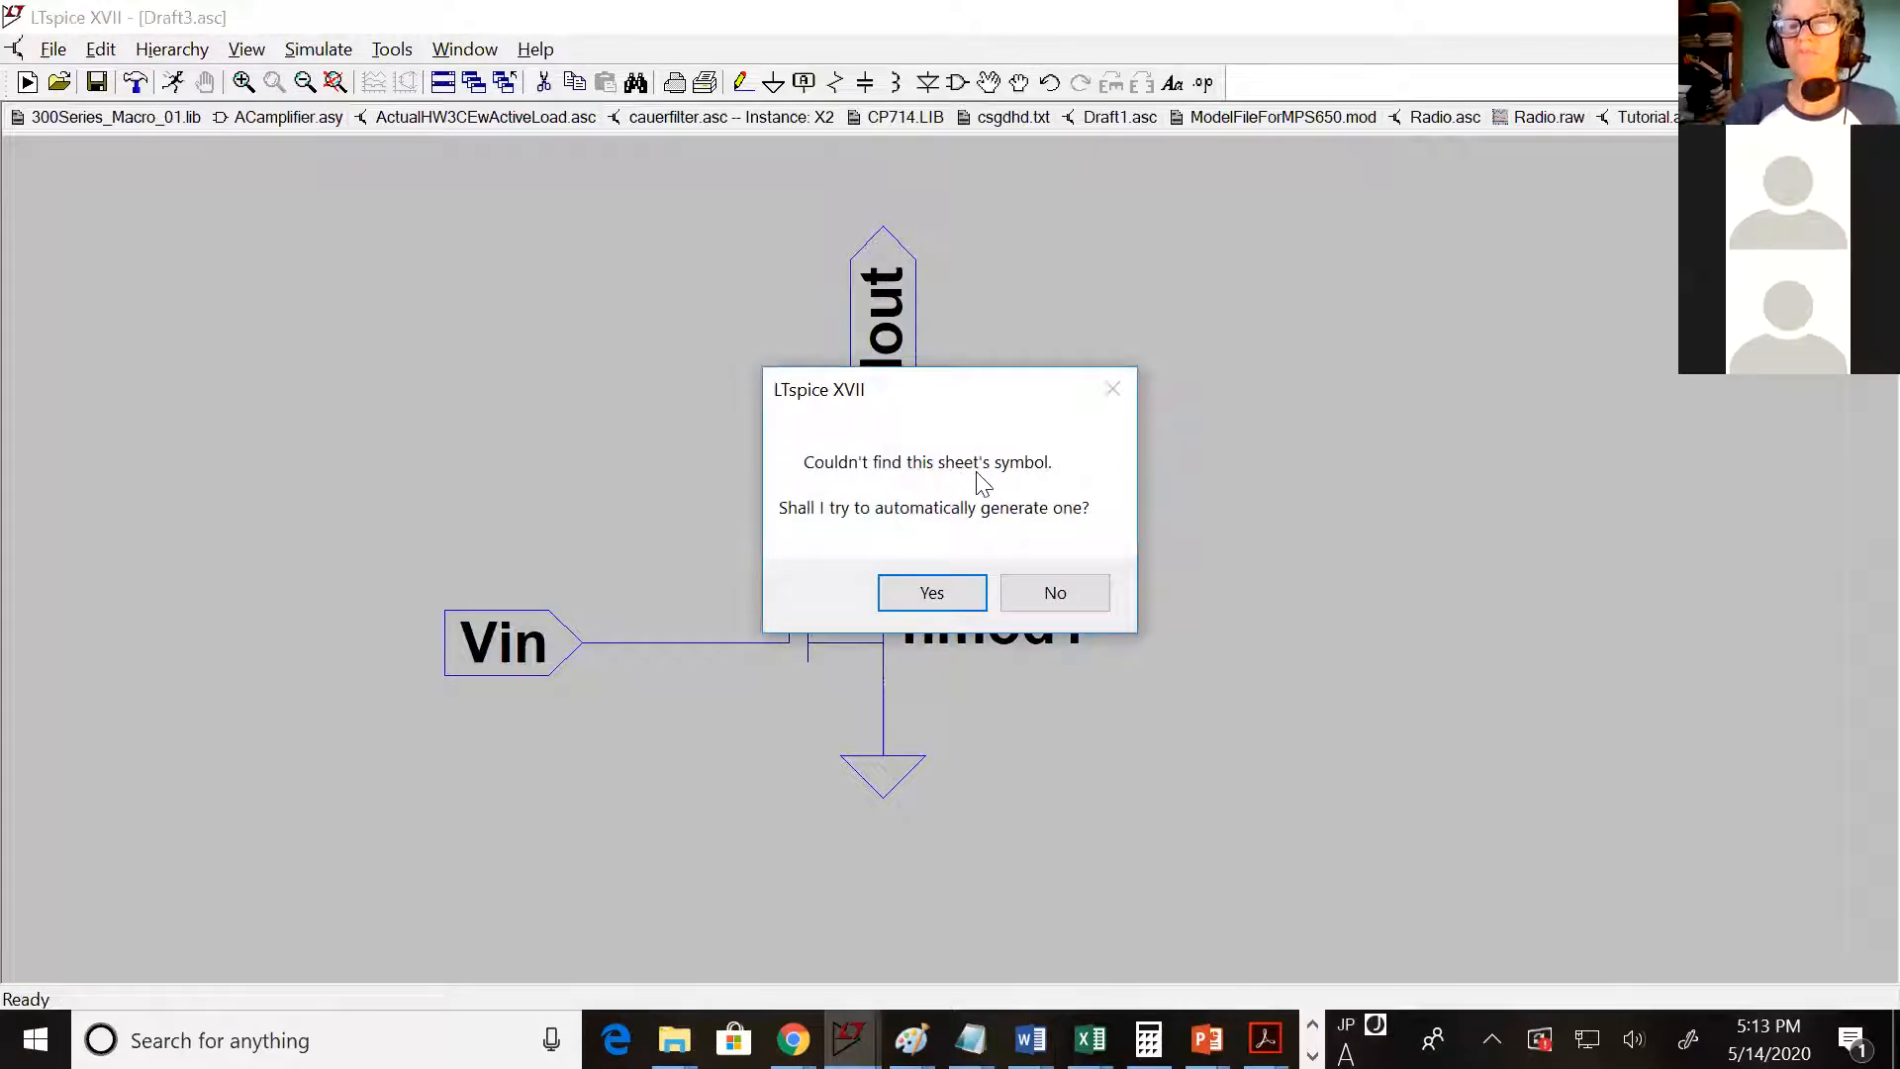
{"action": "left_click", "coordinate": [931, 596]}
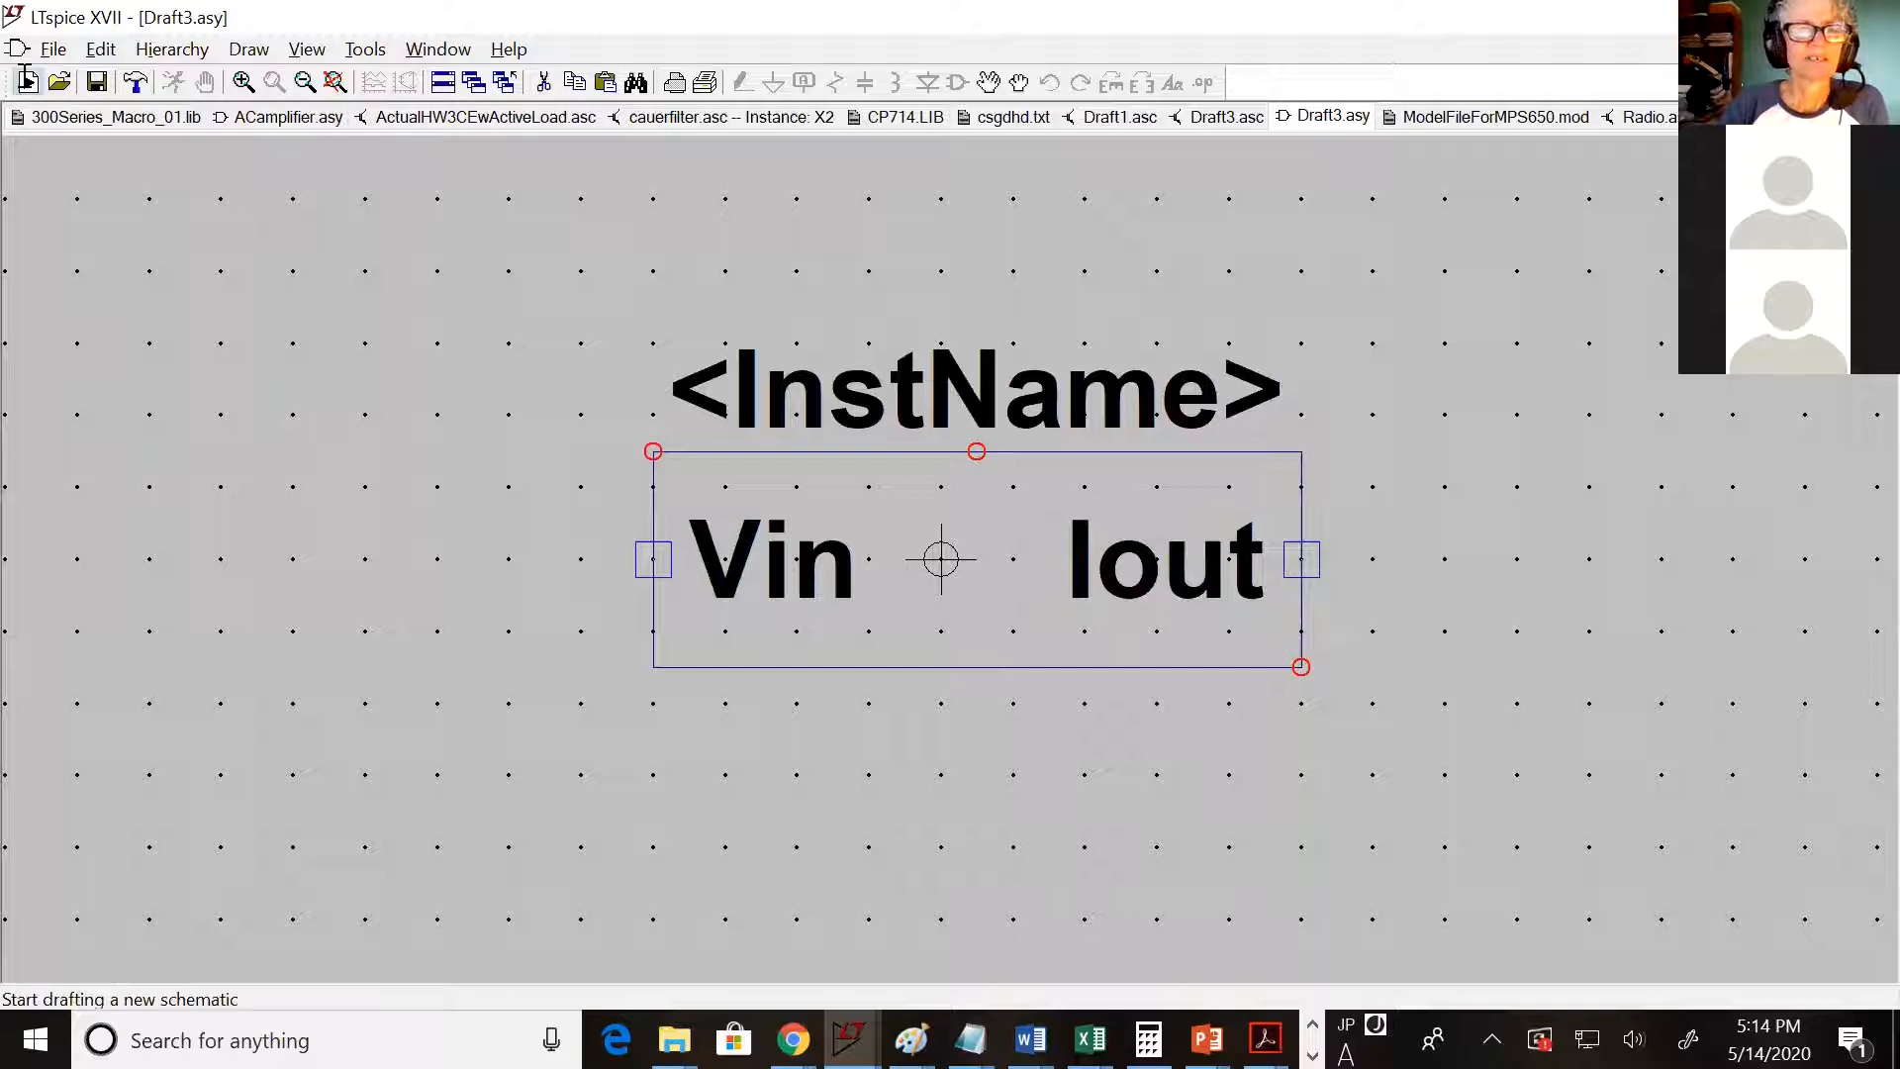
Start a new schematic and look up the Draft3 symbol in the Tutorials component directory, without placing it
{"action": "left_click", "coordinate": [27, 79]}
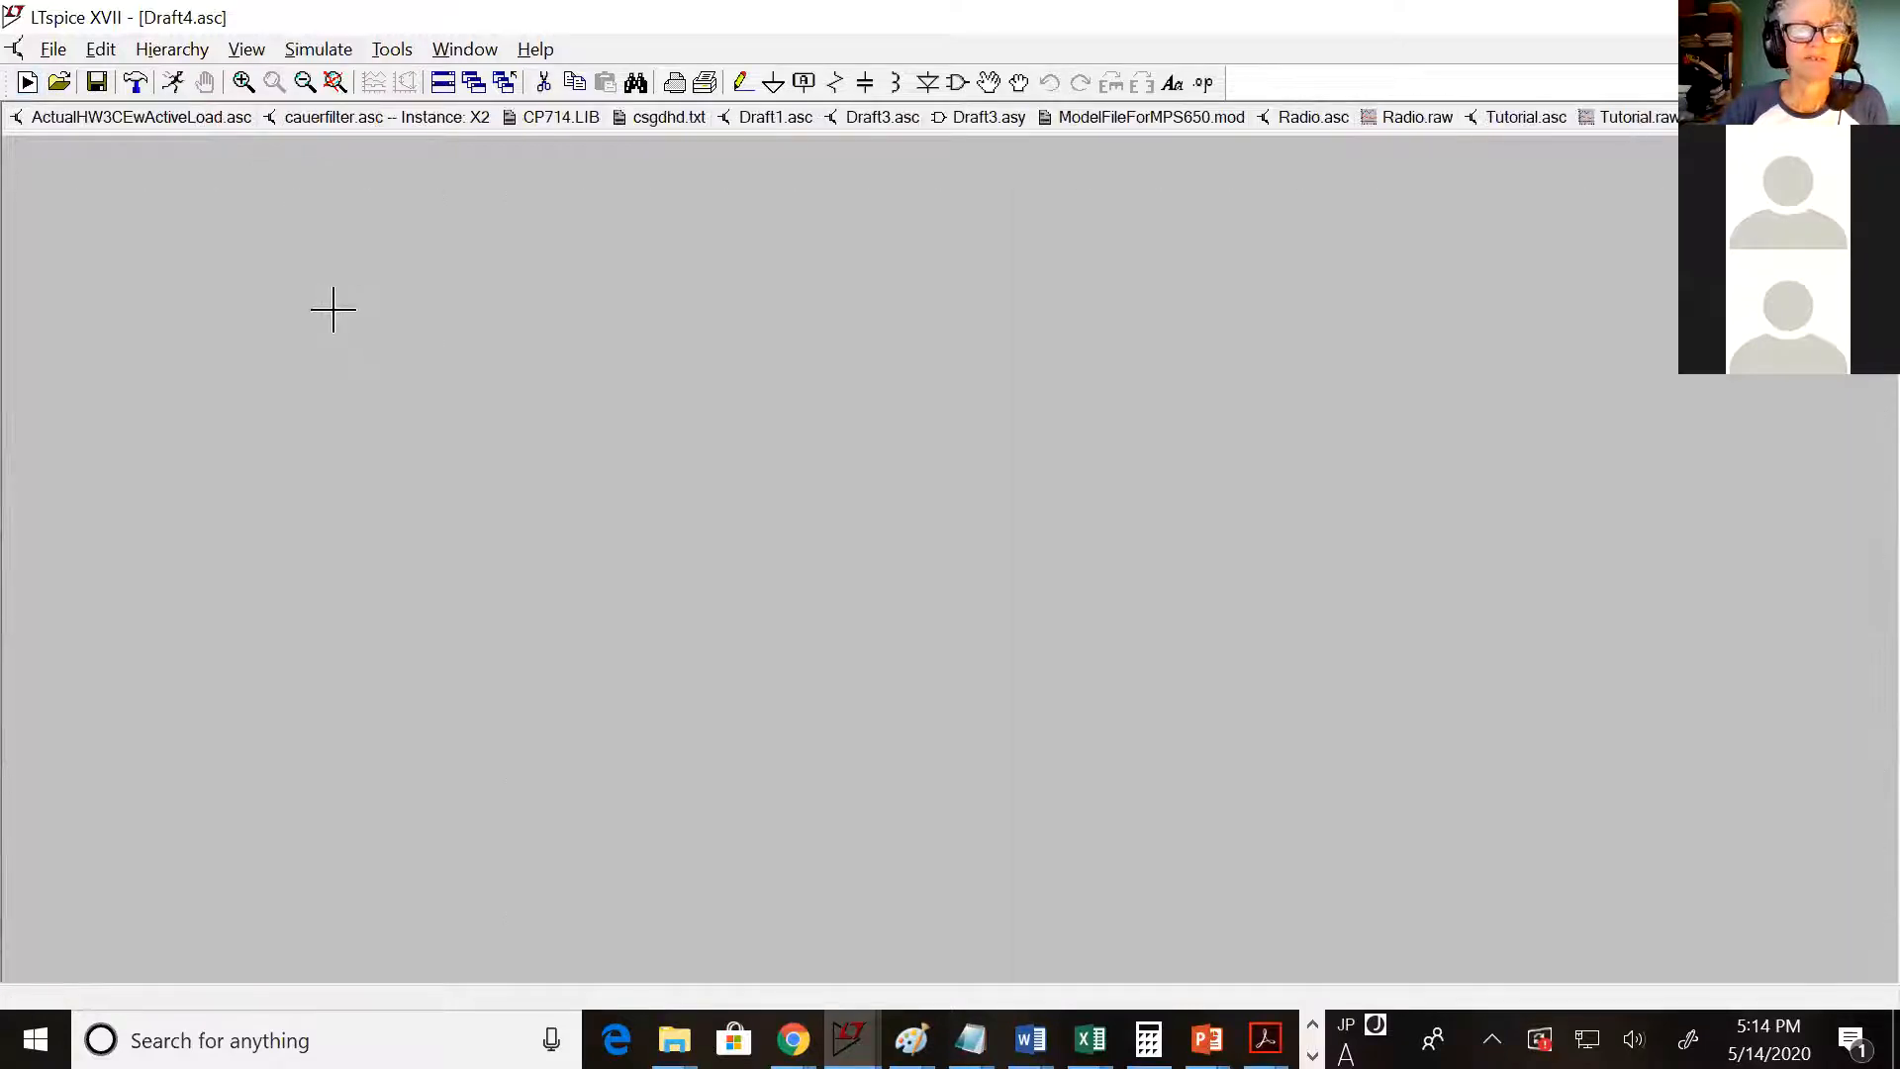
{"action": "left_click", "coordinate": [957, 83]}
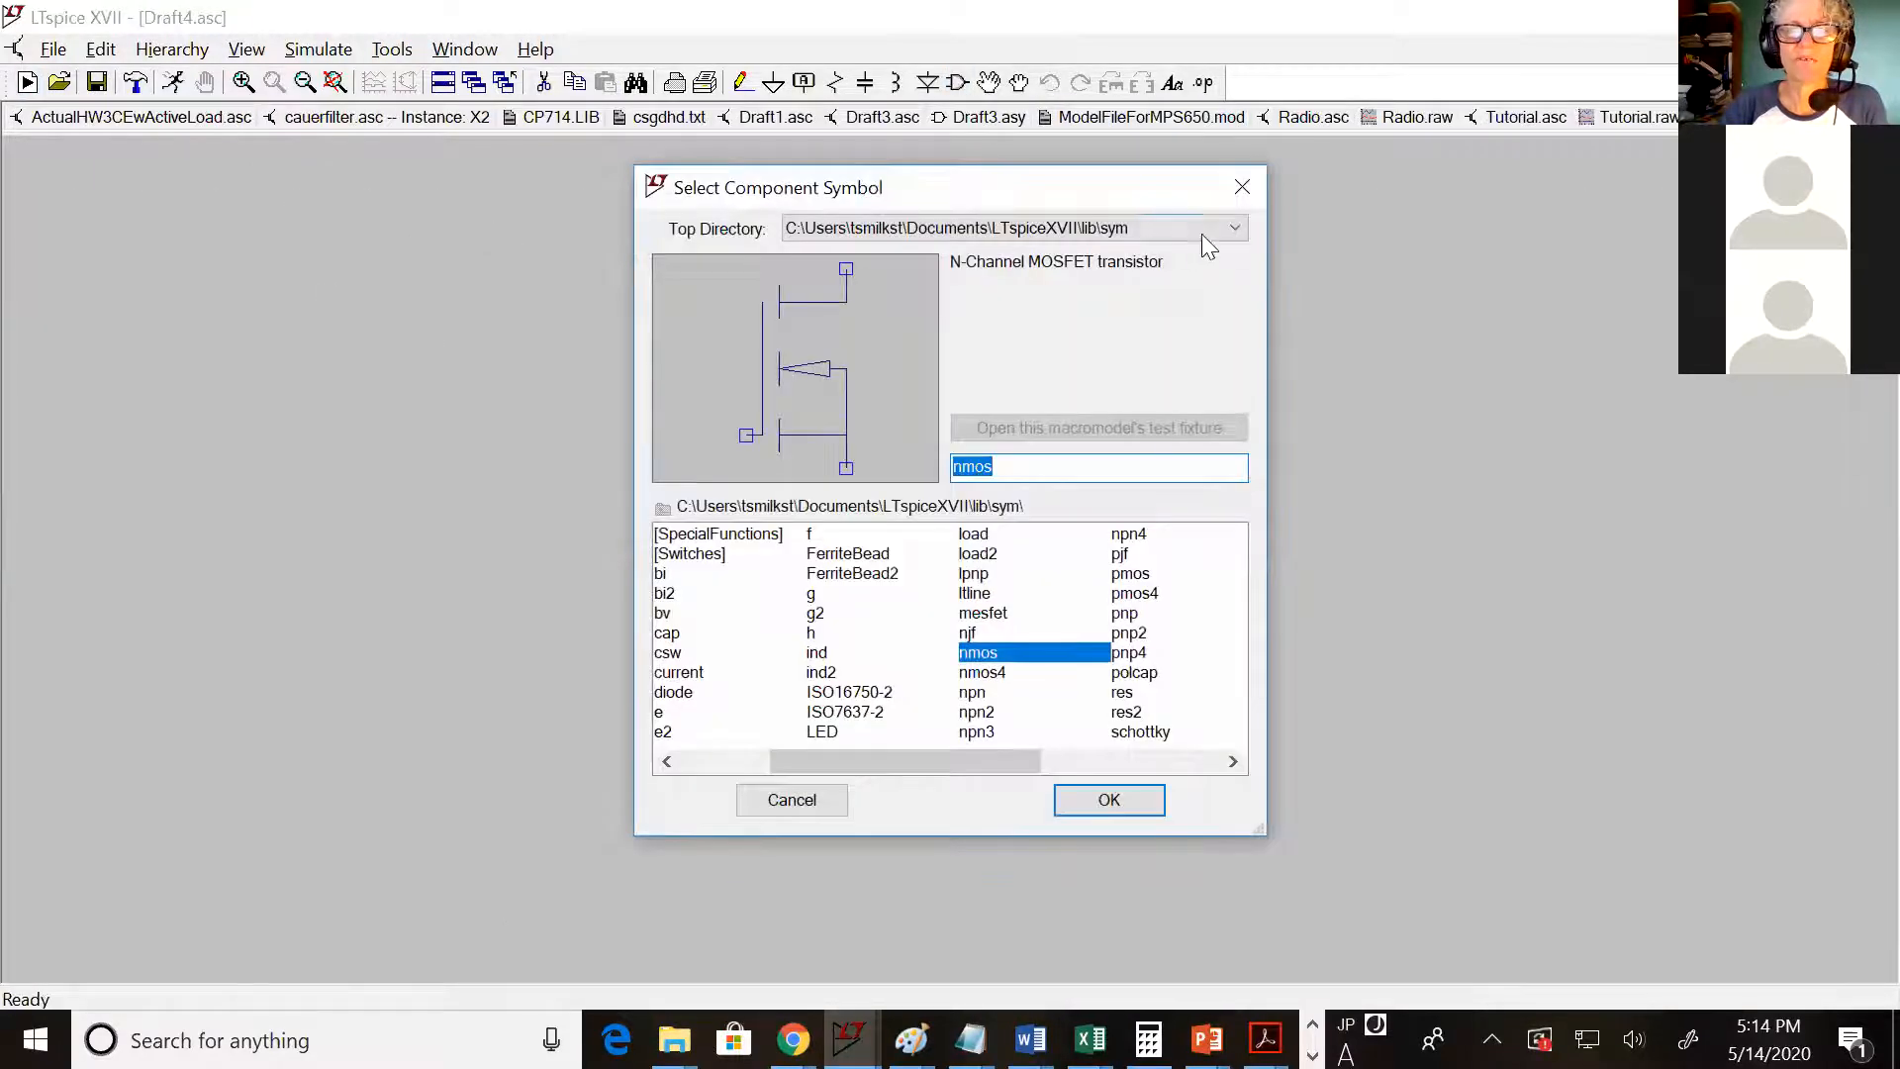
{"action": "left_click", "coordinate": [1203, 235]}
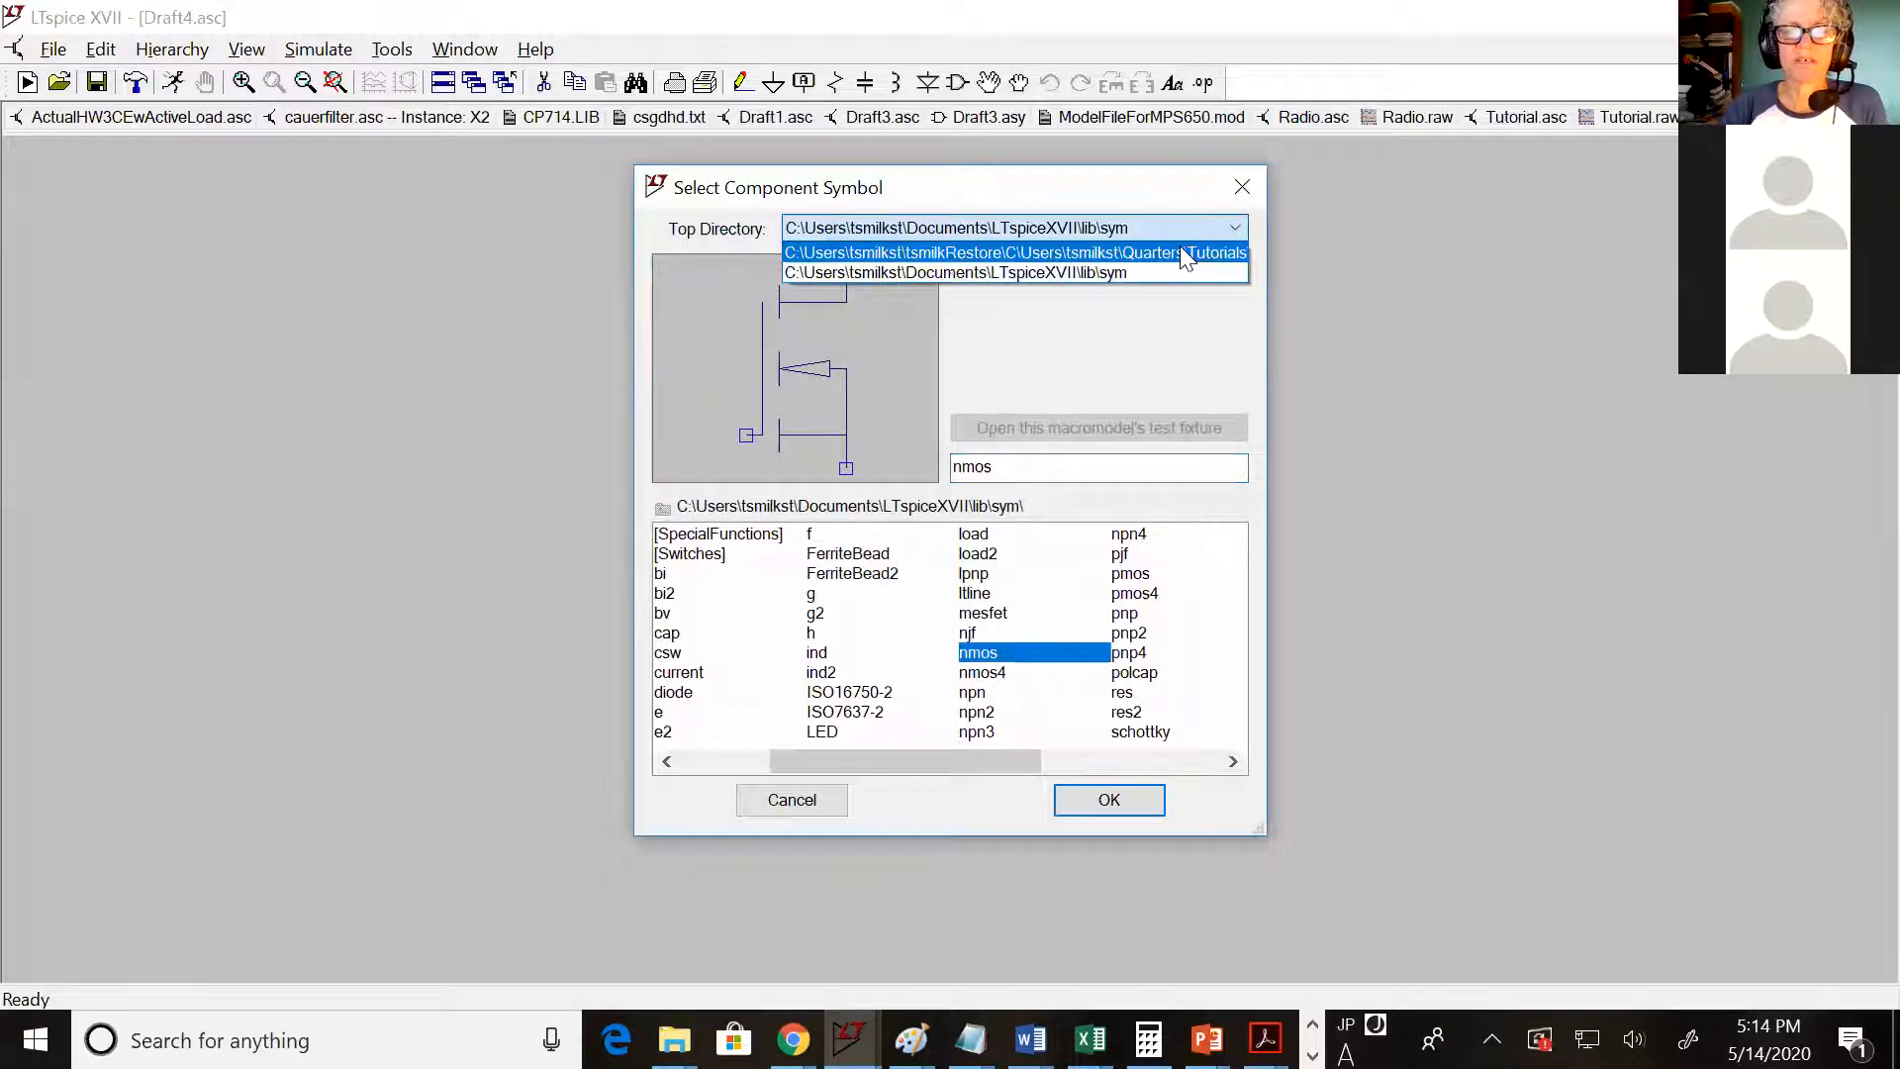
{"action": "left_click", "coordinate": [1092, 252]}
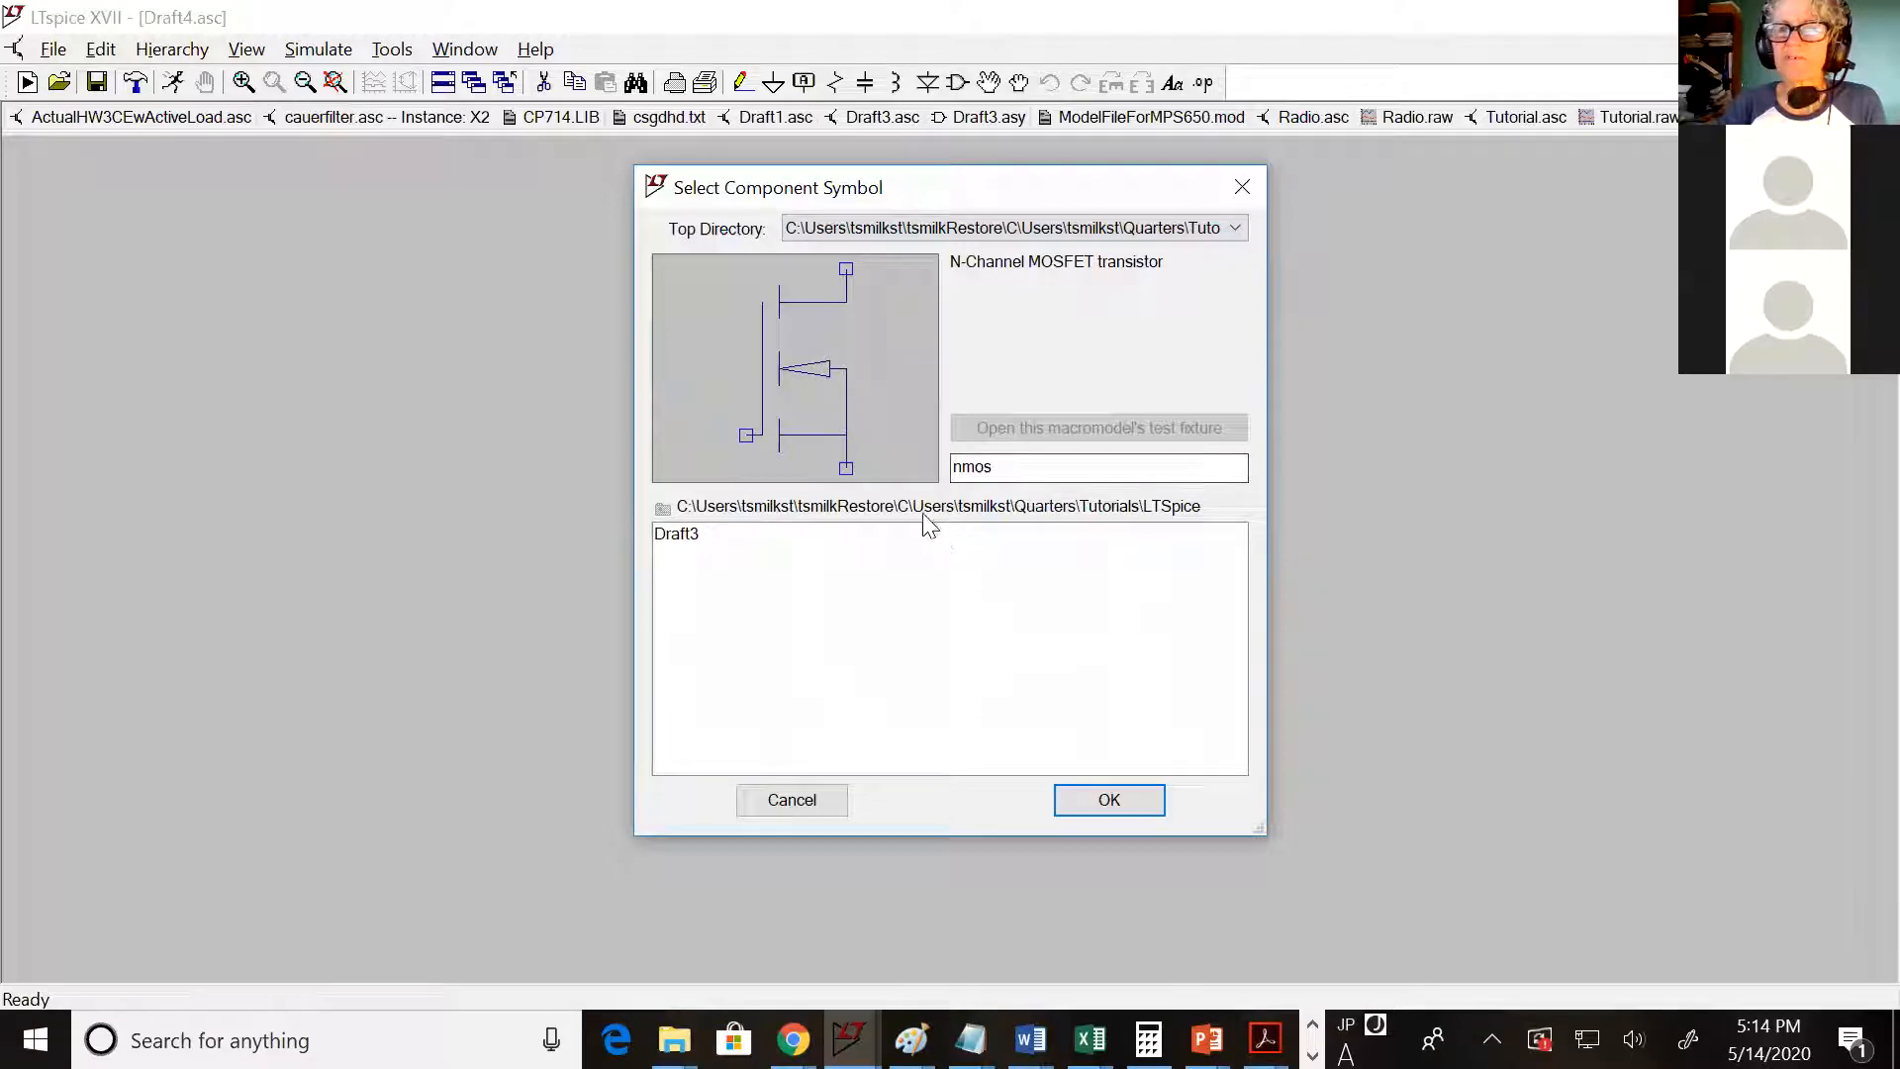
{"action": "left_click", "coordinate": [791, 797]}
Compare the Draft3.asc schematic with its Draft3.asy symbol
{"action": "left_click", "coordinate": [877, 119]}
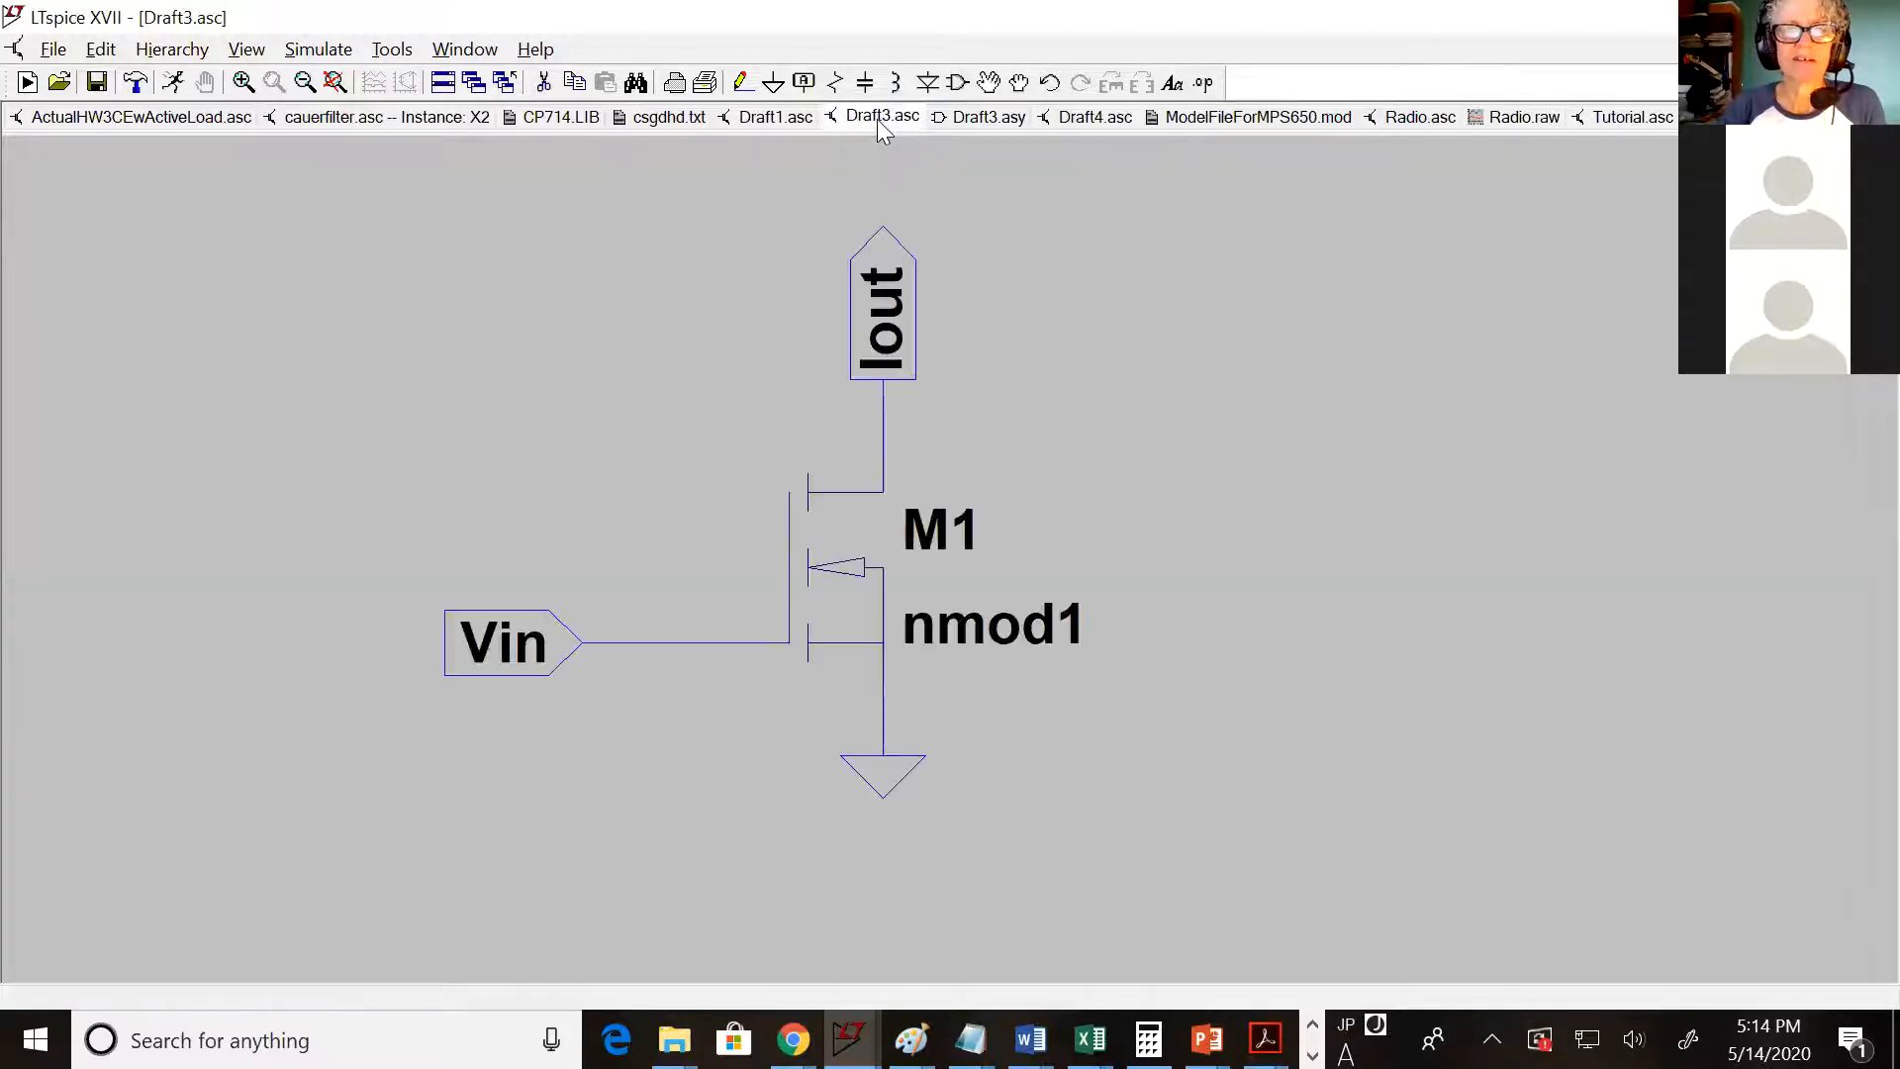
{"action": "left_click", "coordinate": [973, 119]}
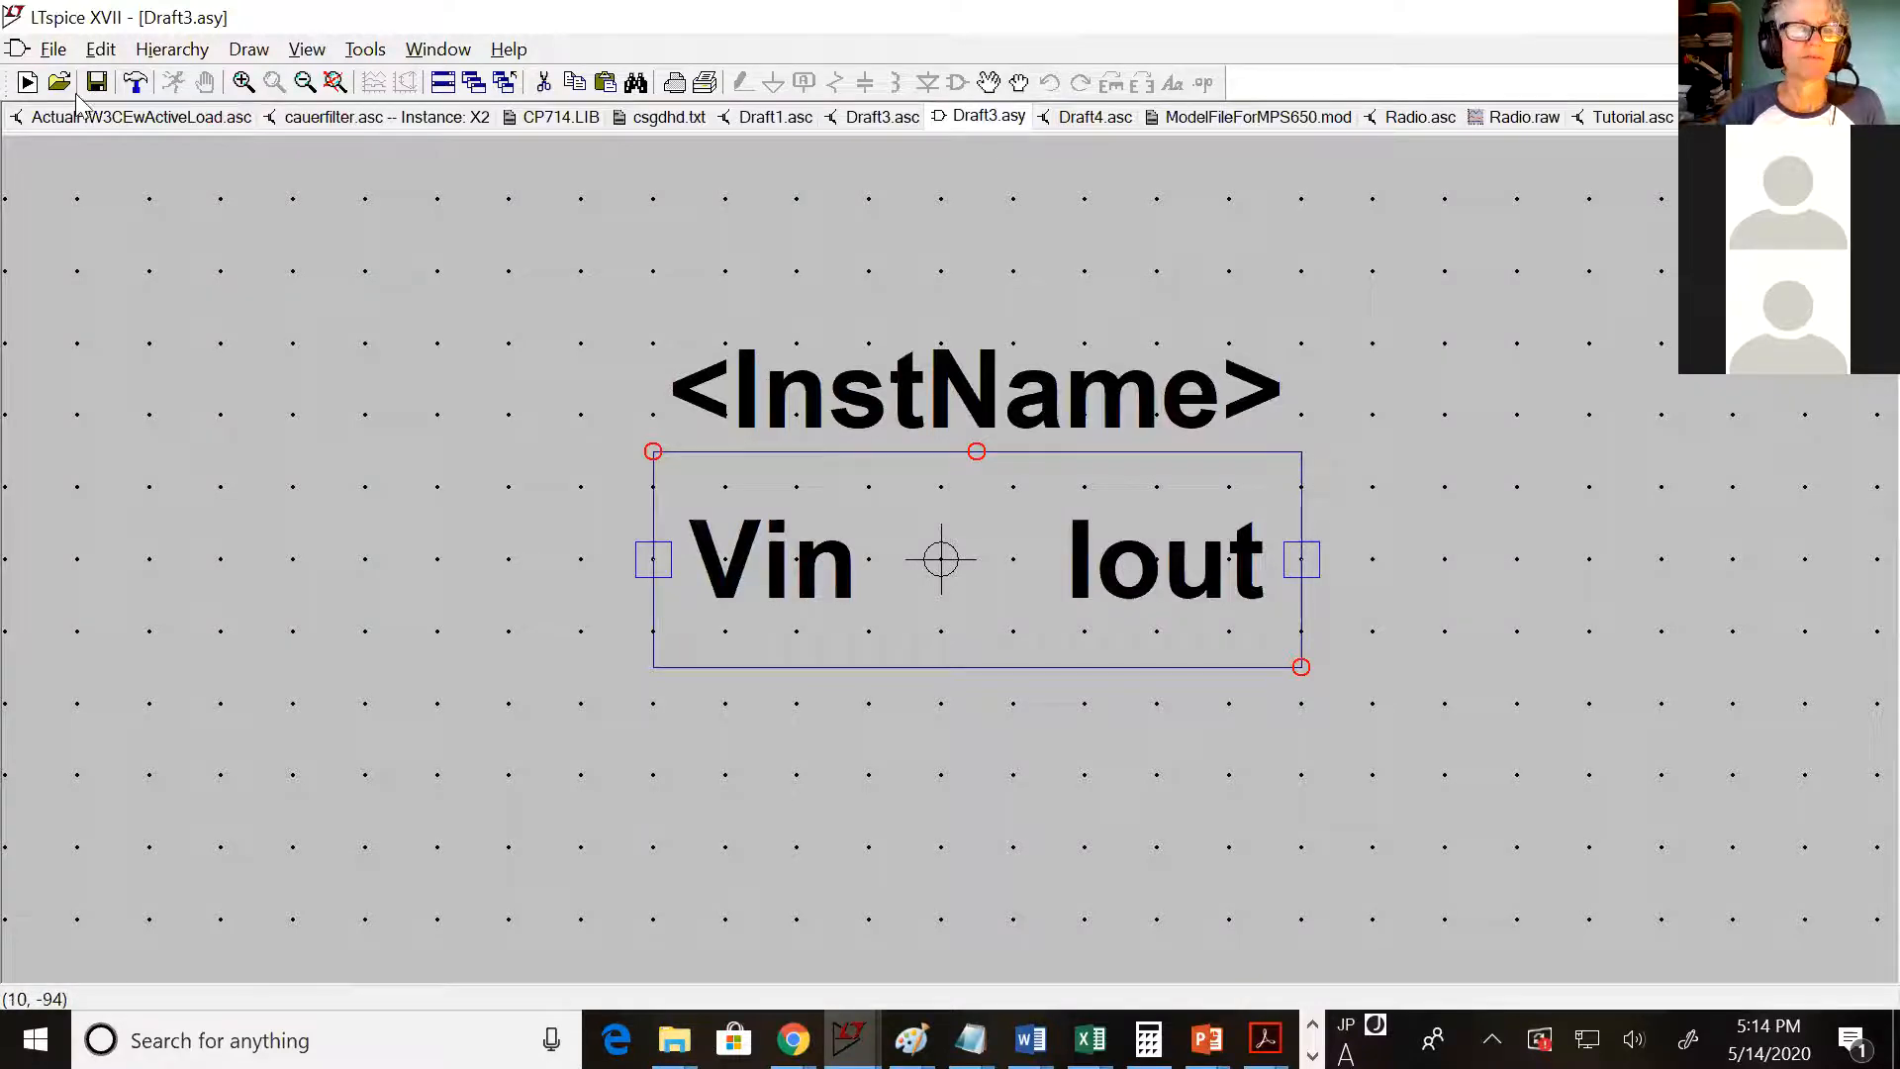
Start a new schematic and place one Draft3 symbol from the Tutorials\LTSpice component directory
{"action": "left_click", "coordinate": [27, 82]}
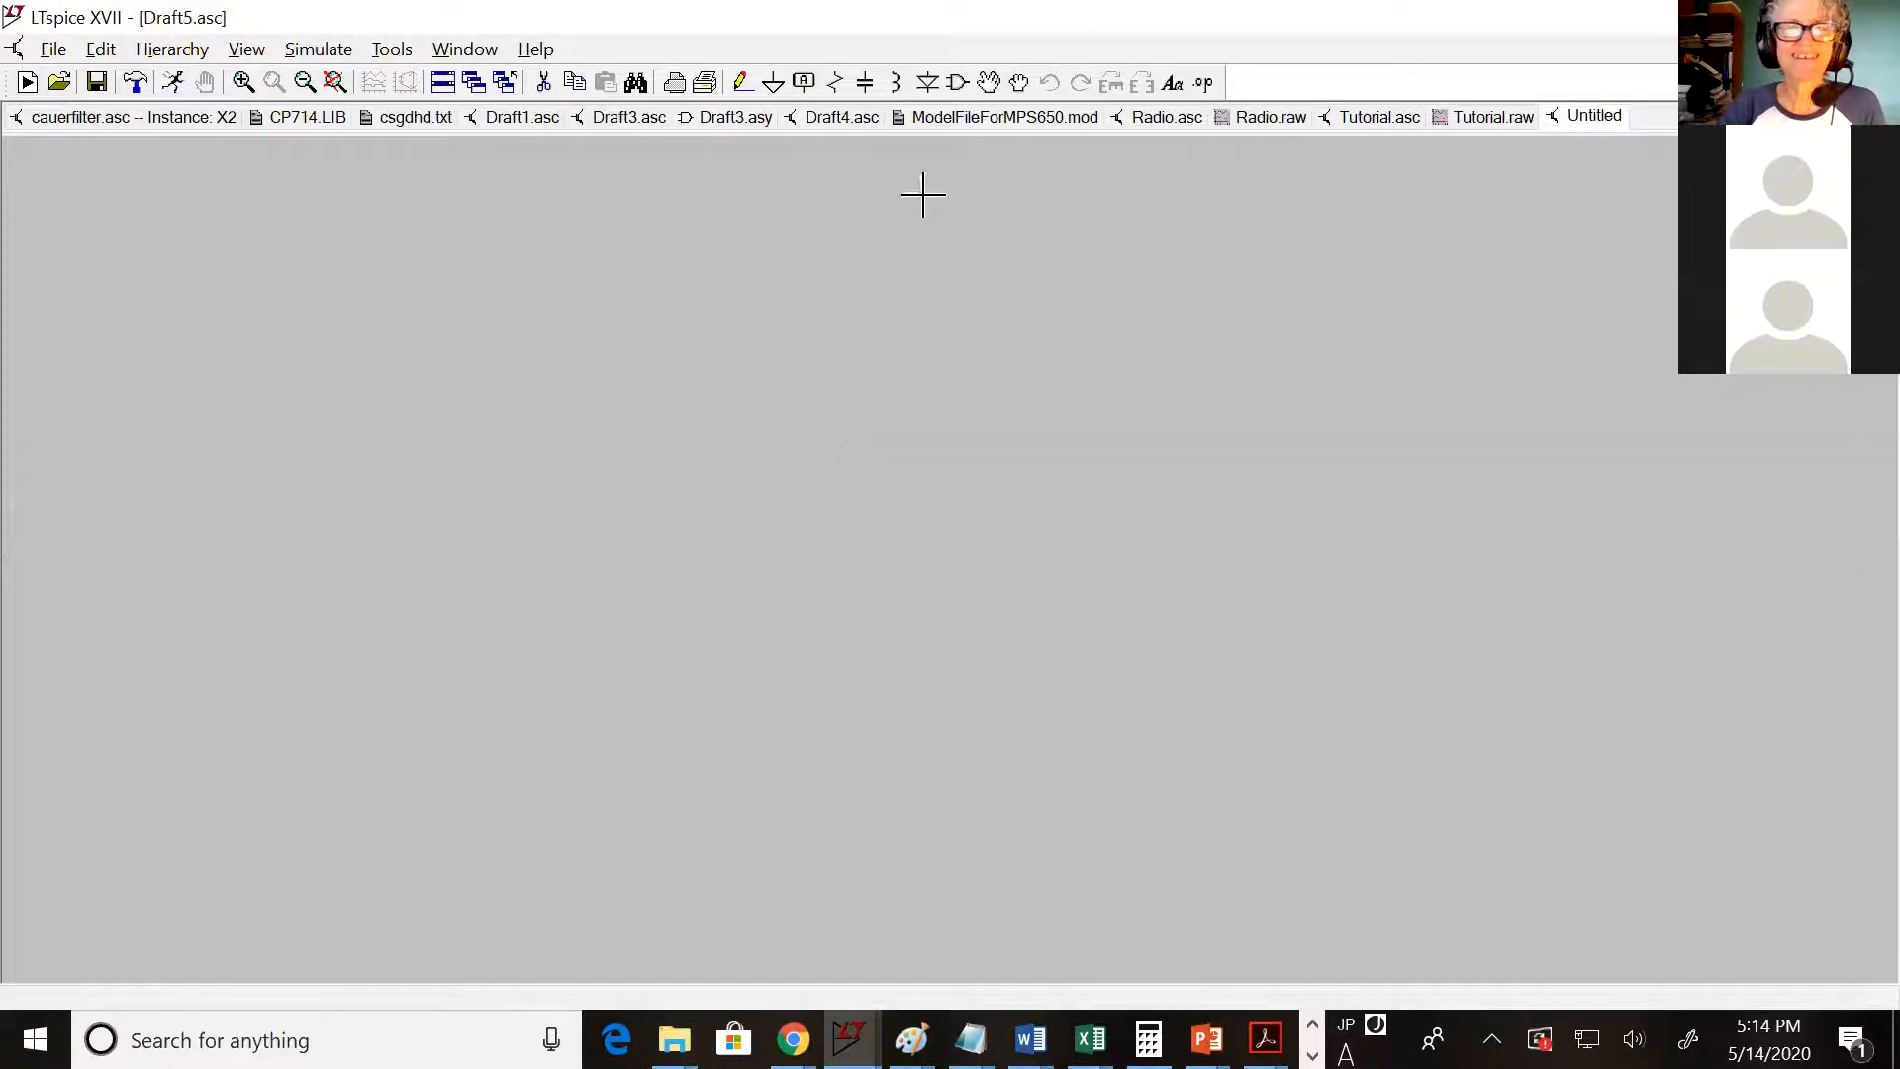
{"action": "left_click", "coordinate": [959, 81]}
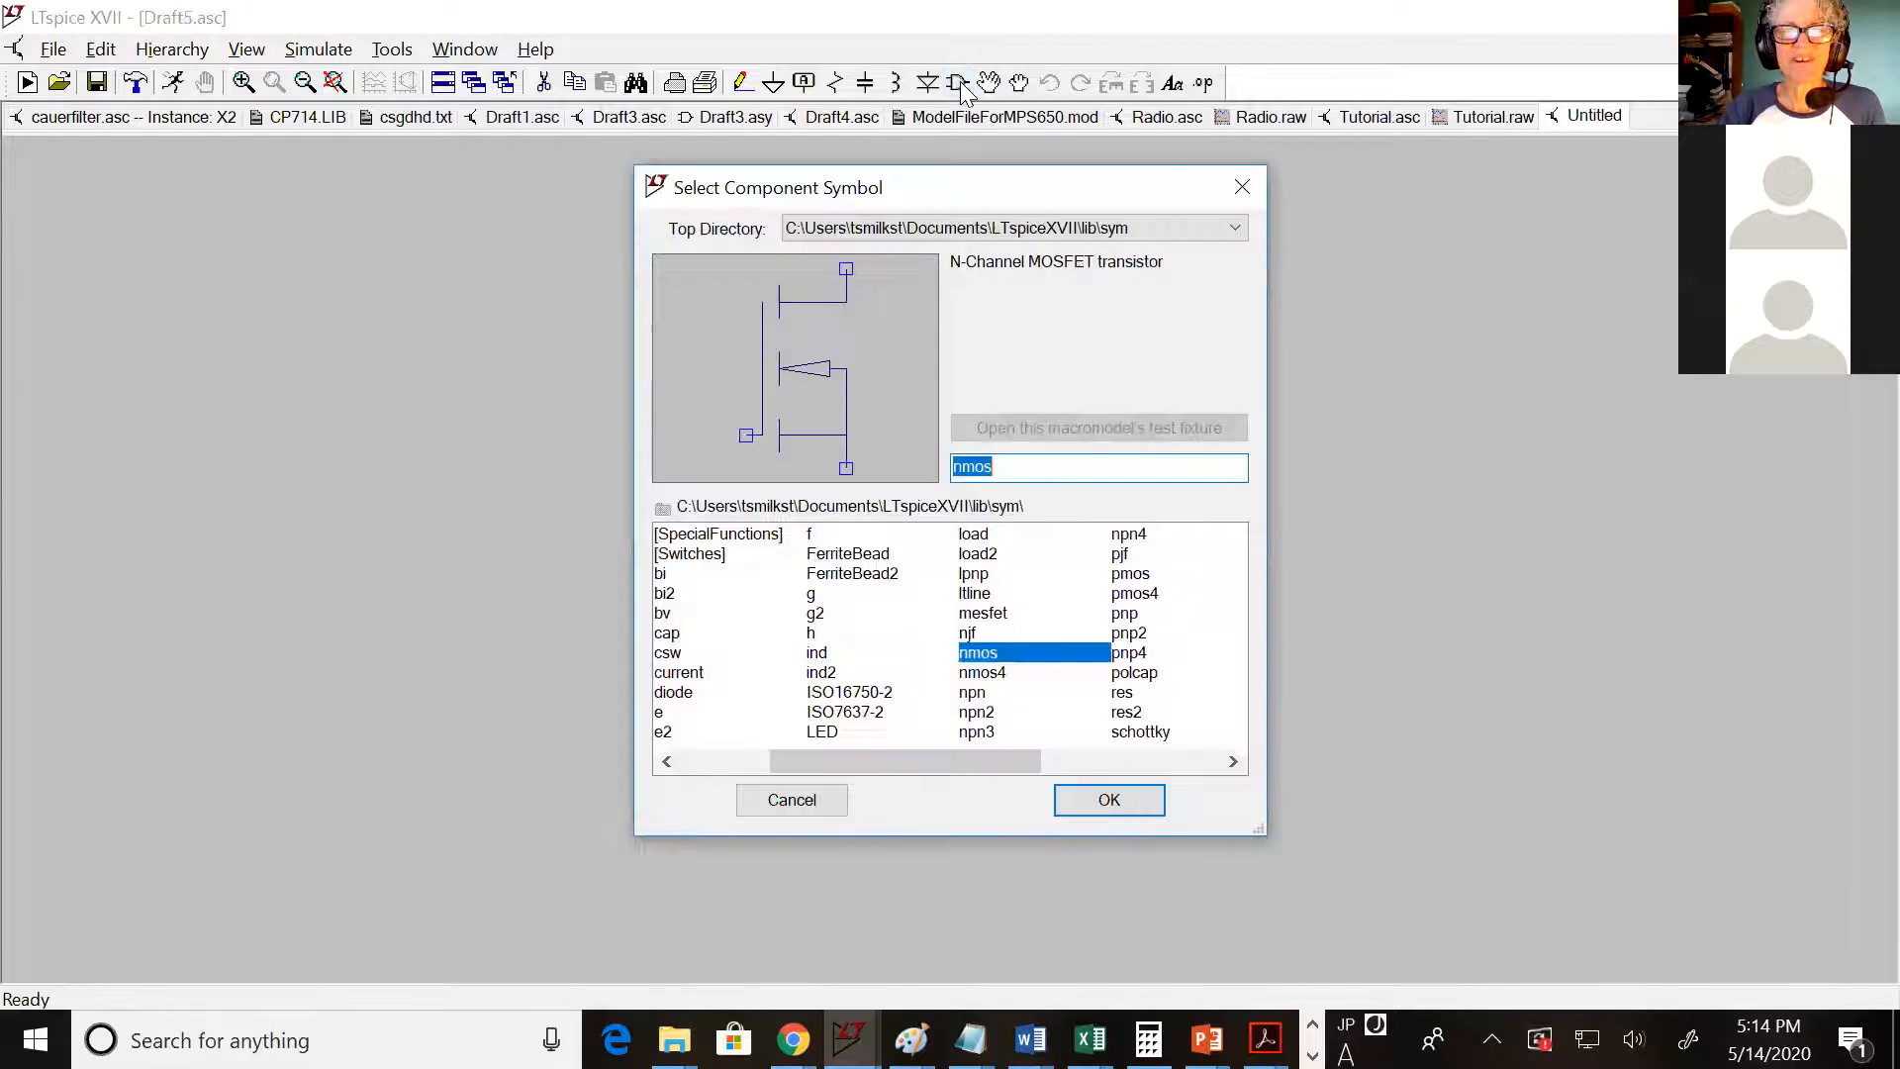
{"action": "left_click", "coordinate": [1234, 228]}
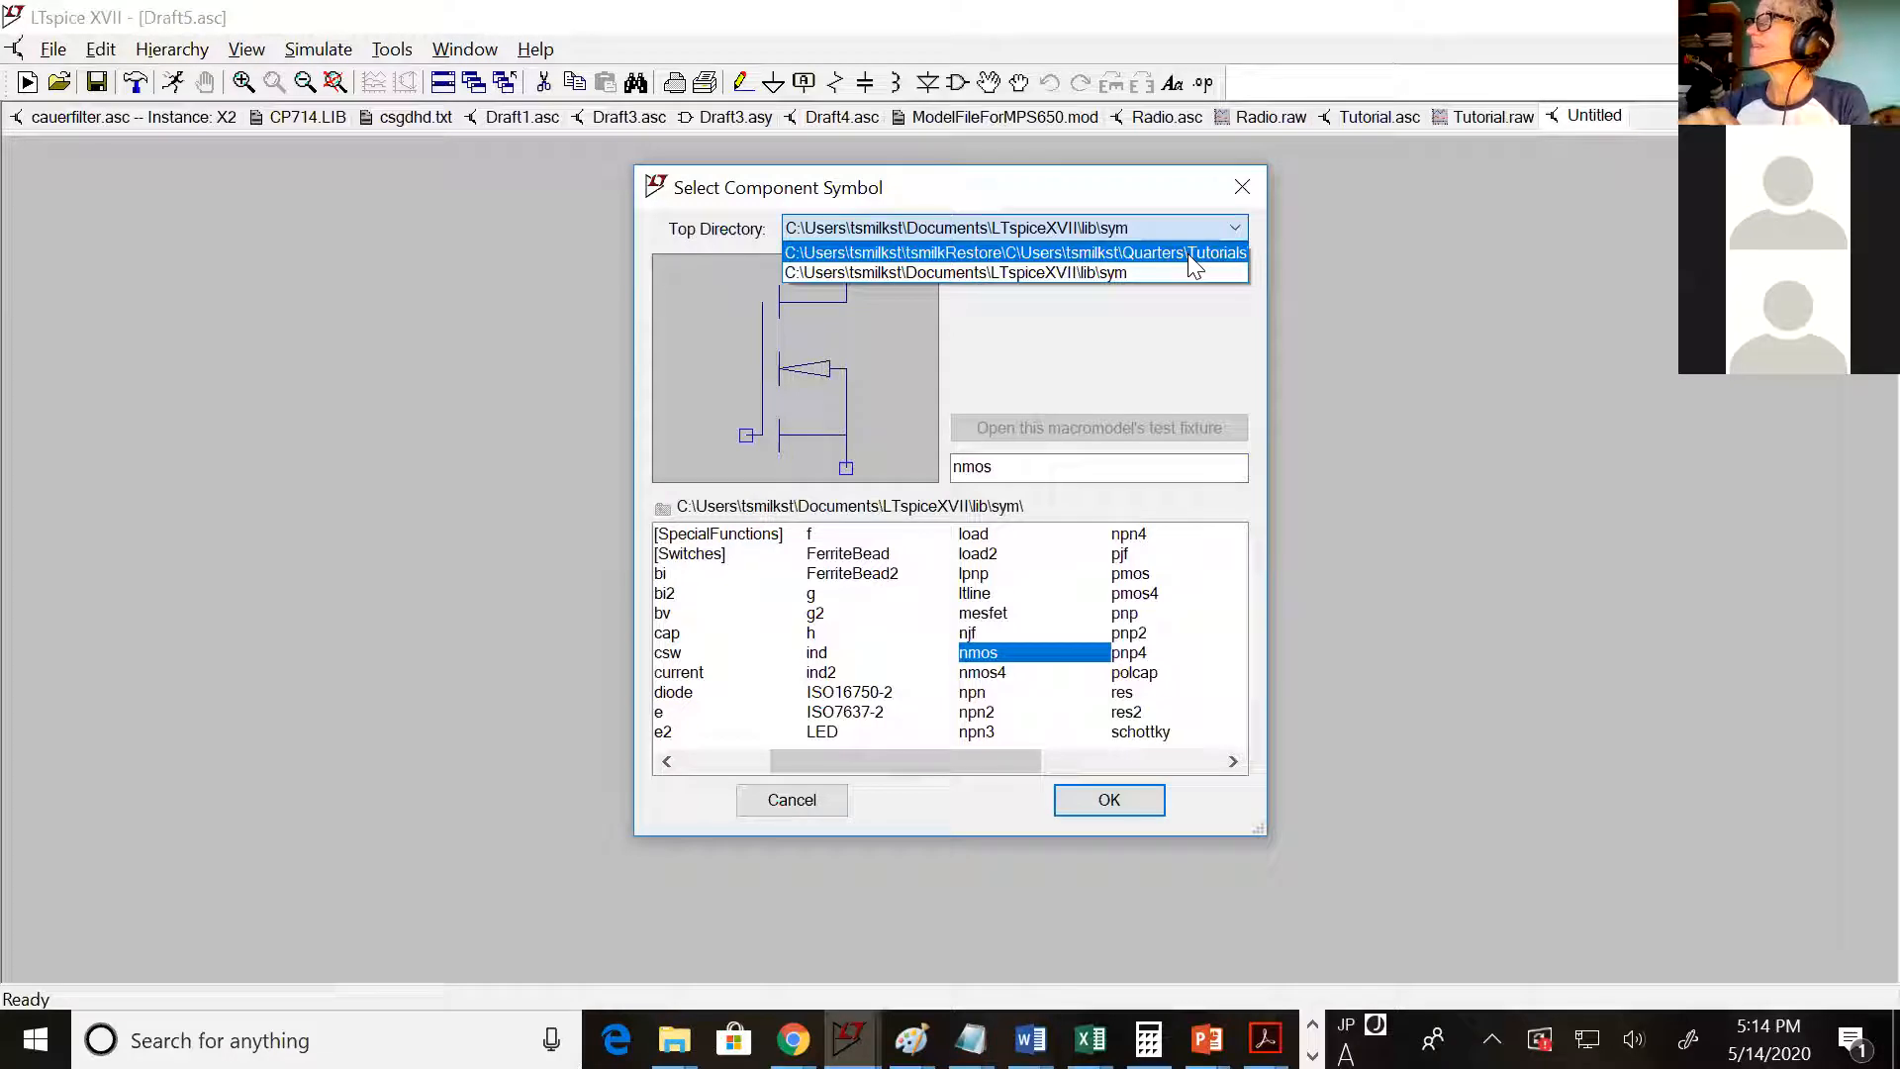
{"action": "left_click", "coordinate": [1182, 253]}
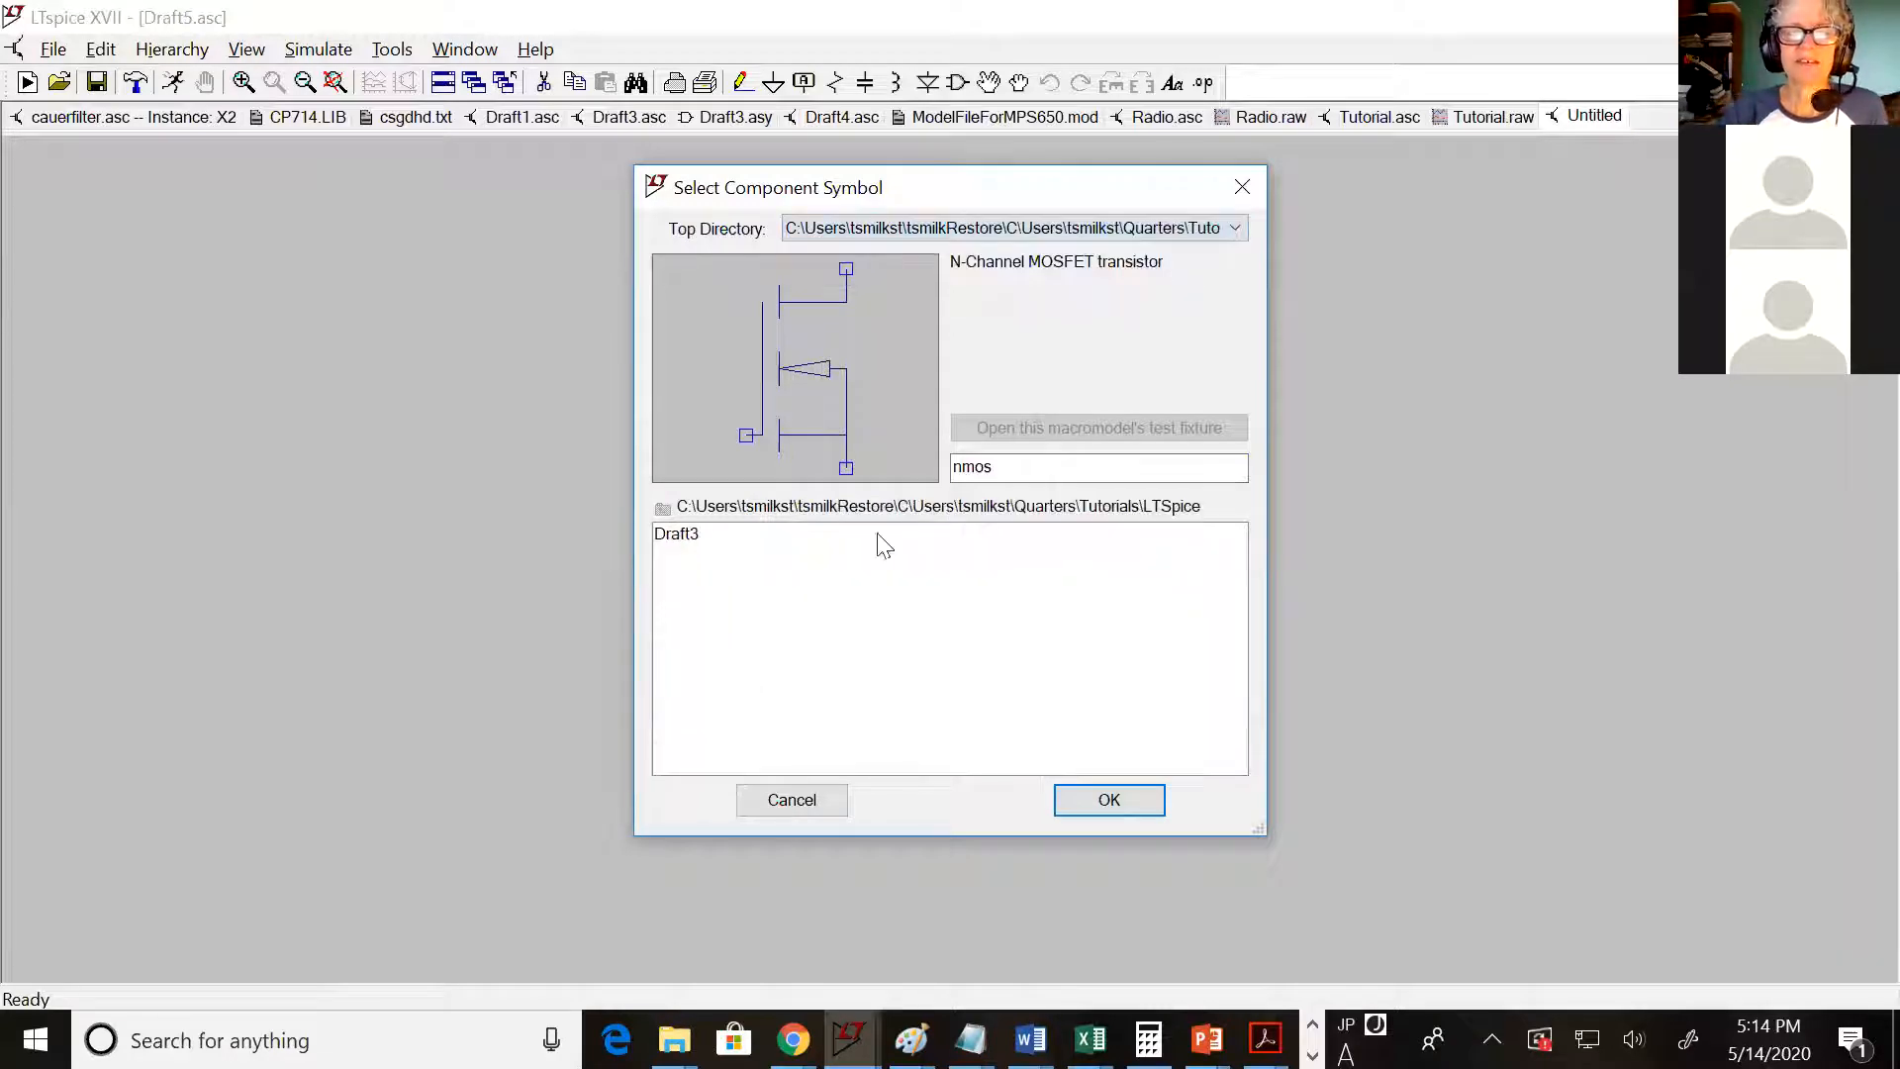
{"action": "left_click", "coordinate": [696, 535]}
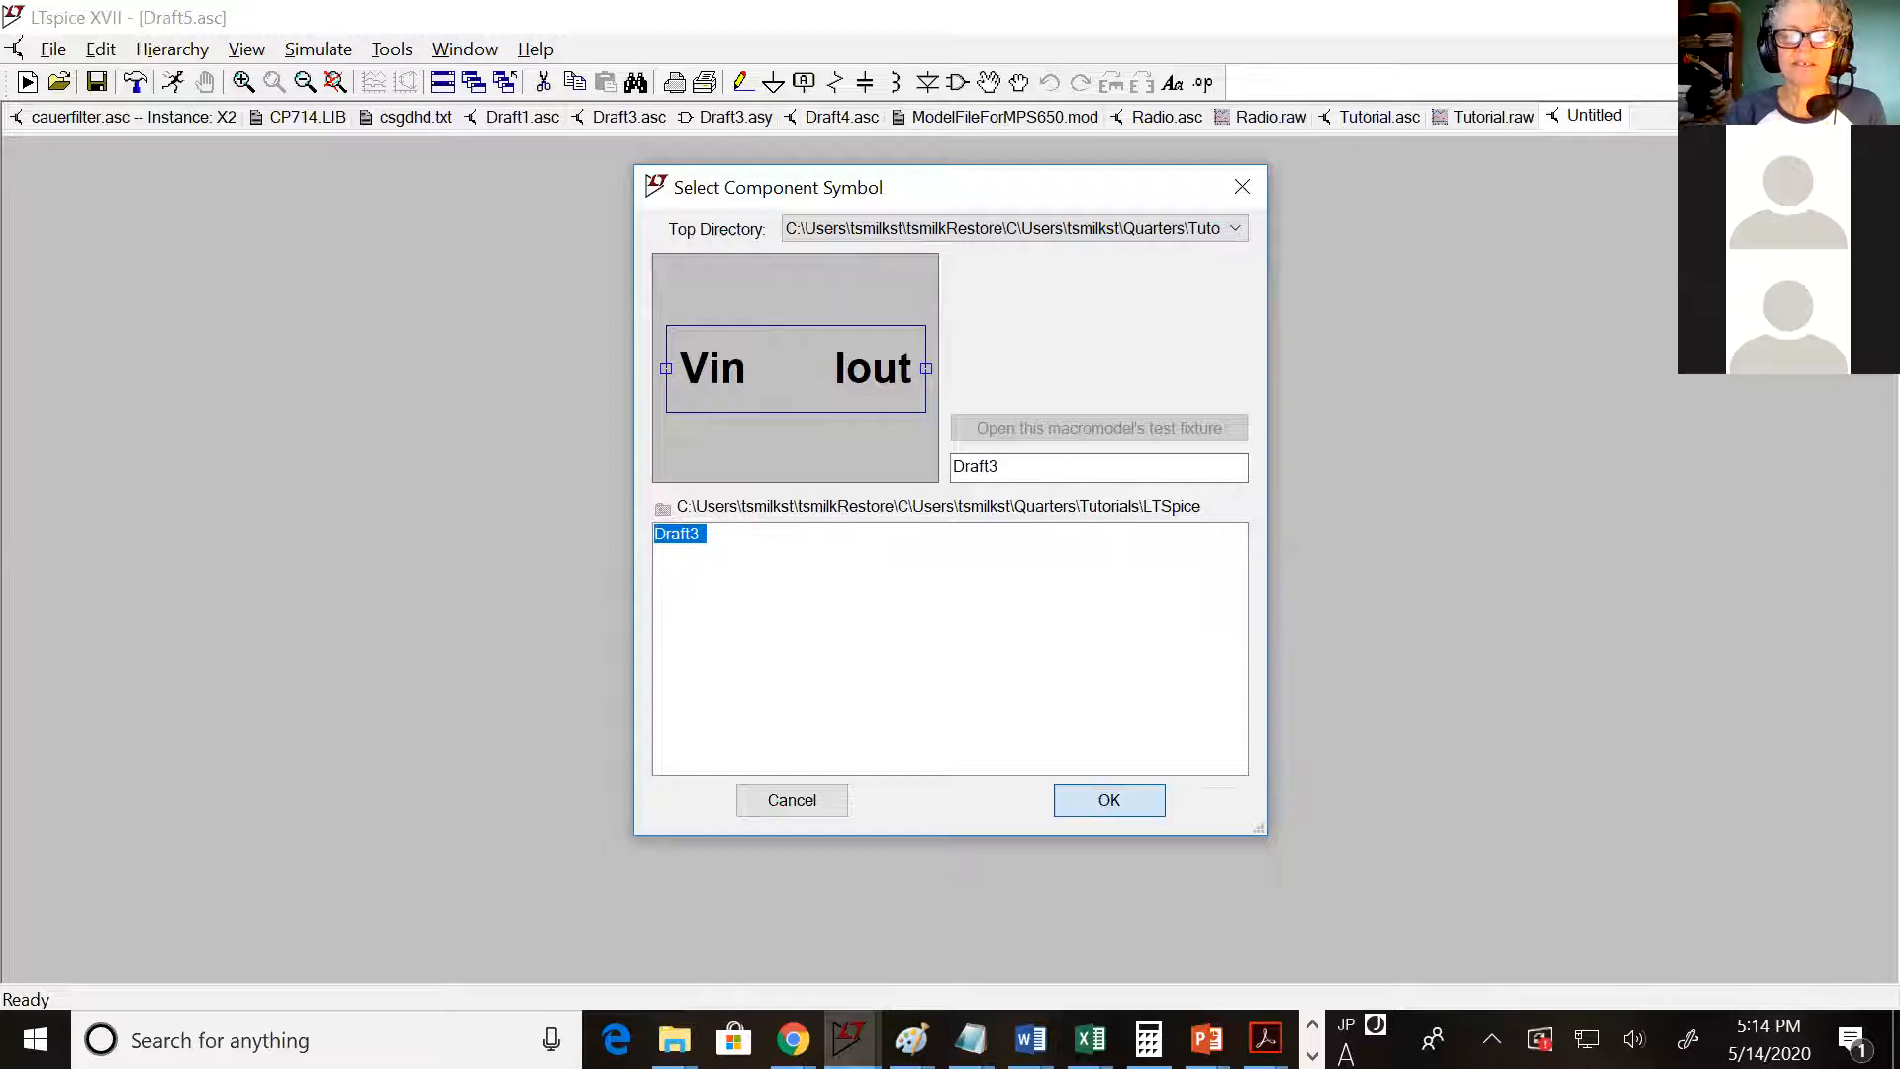
{"action": "left_click", "coordinate": [1106, 798]}
{"action": "left_click", "coordinate": [827, 491]}
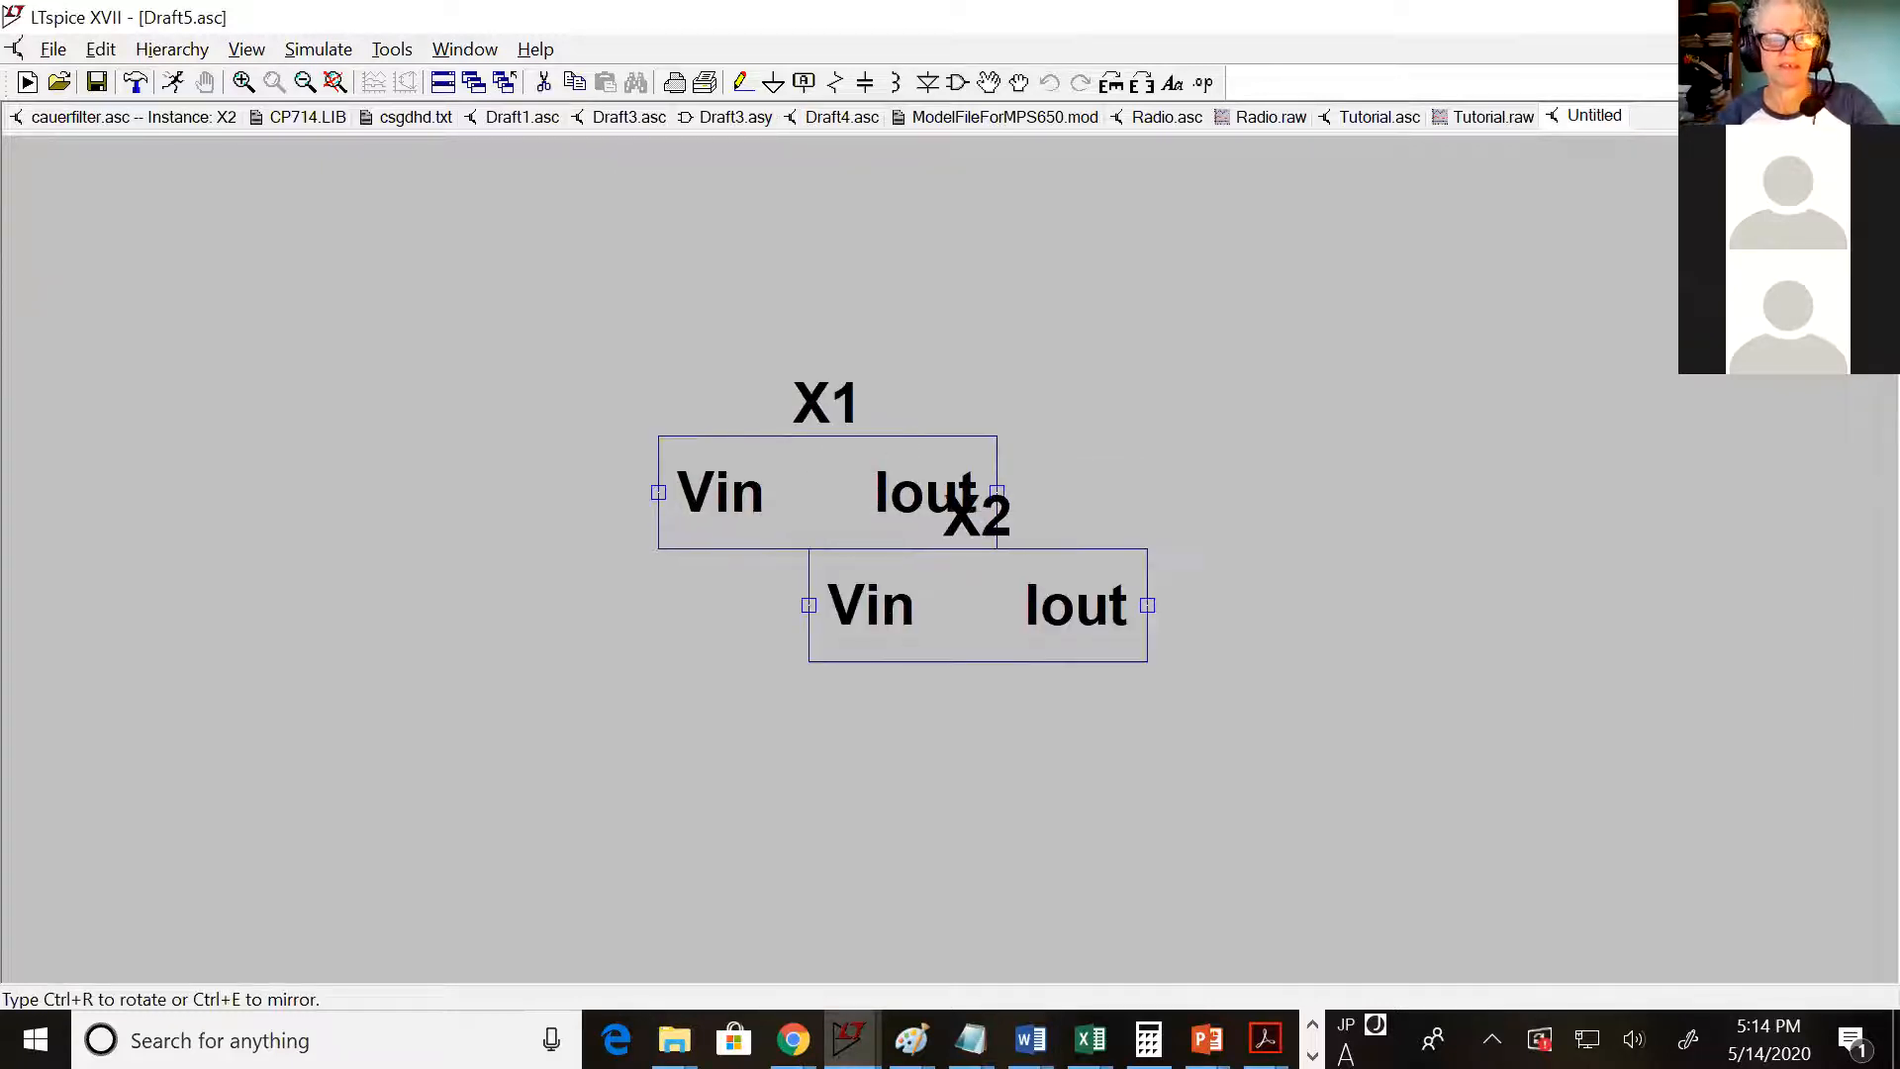
{"action": "key", "text": "Escape"}
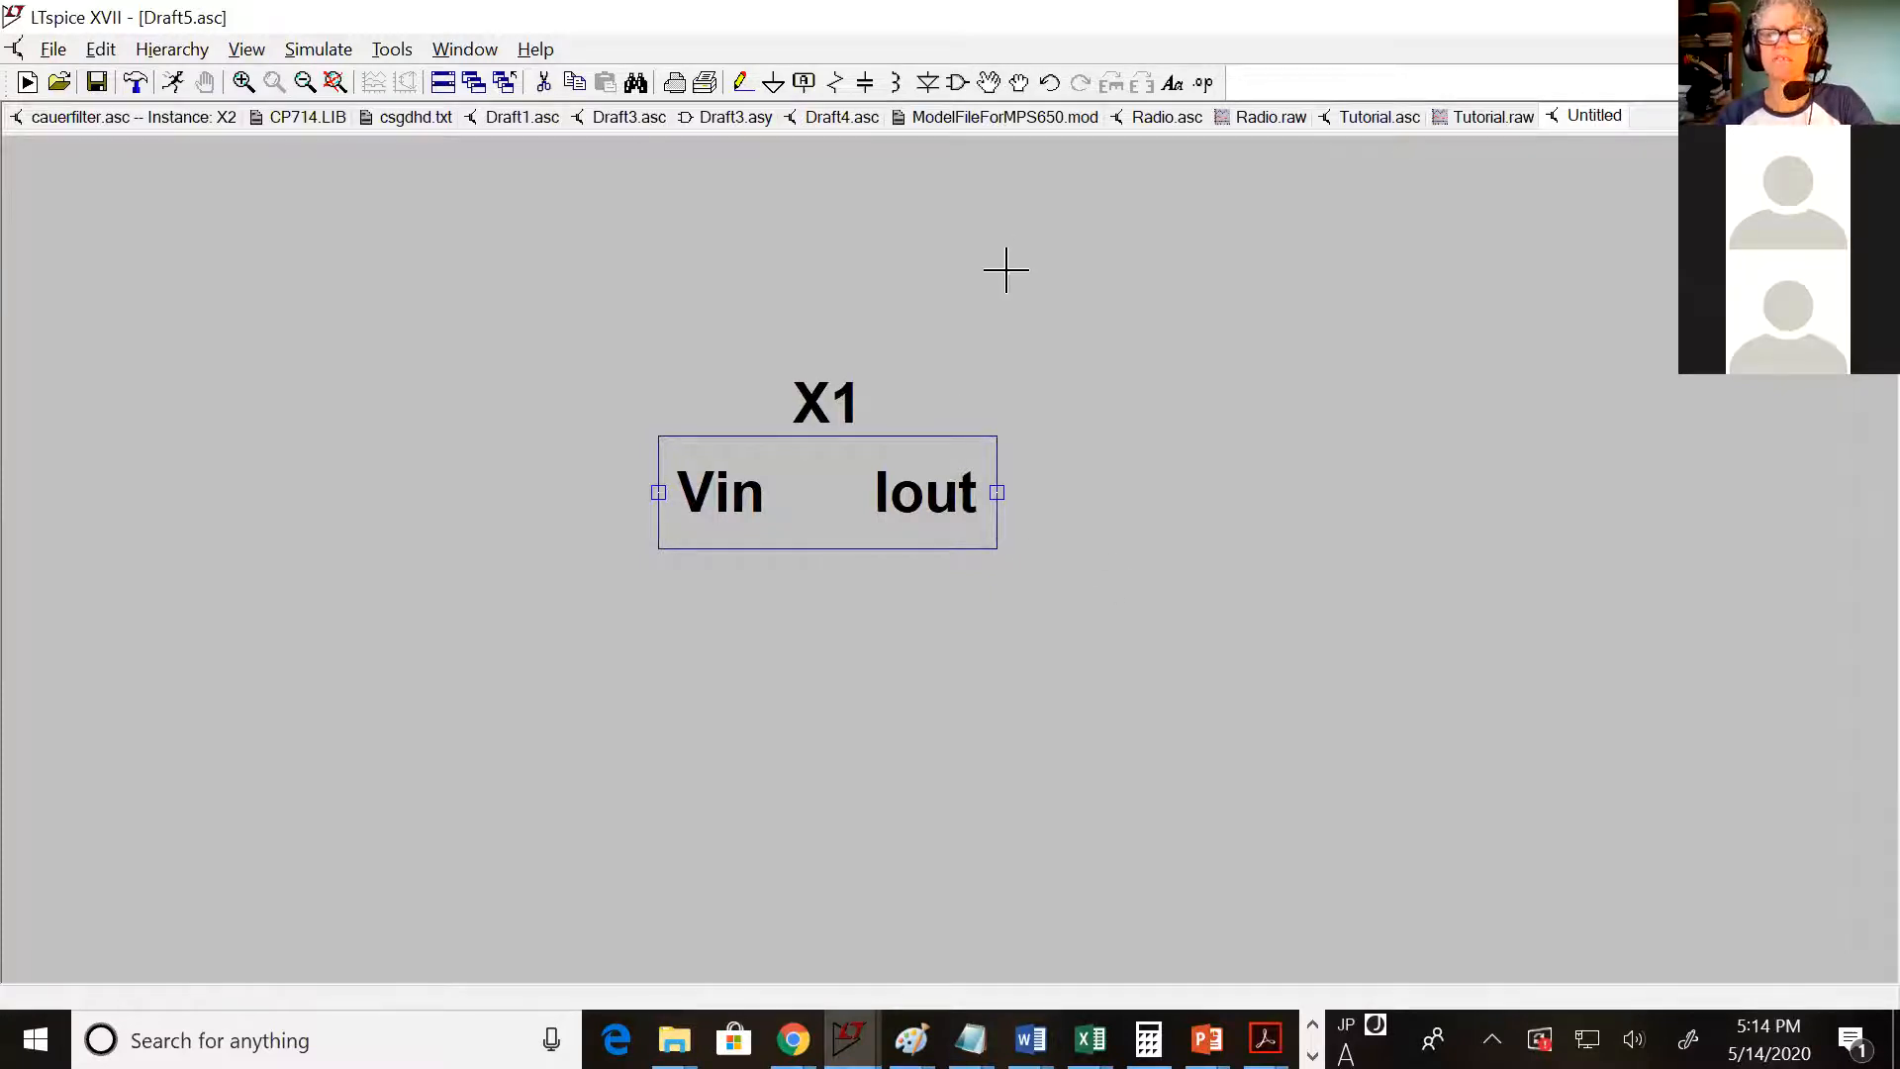
Open the underlying schematic of the placed X1 block
{"action": "right_click", "coordinate": [813, 484]}
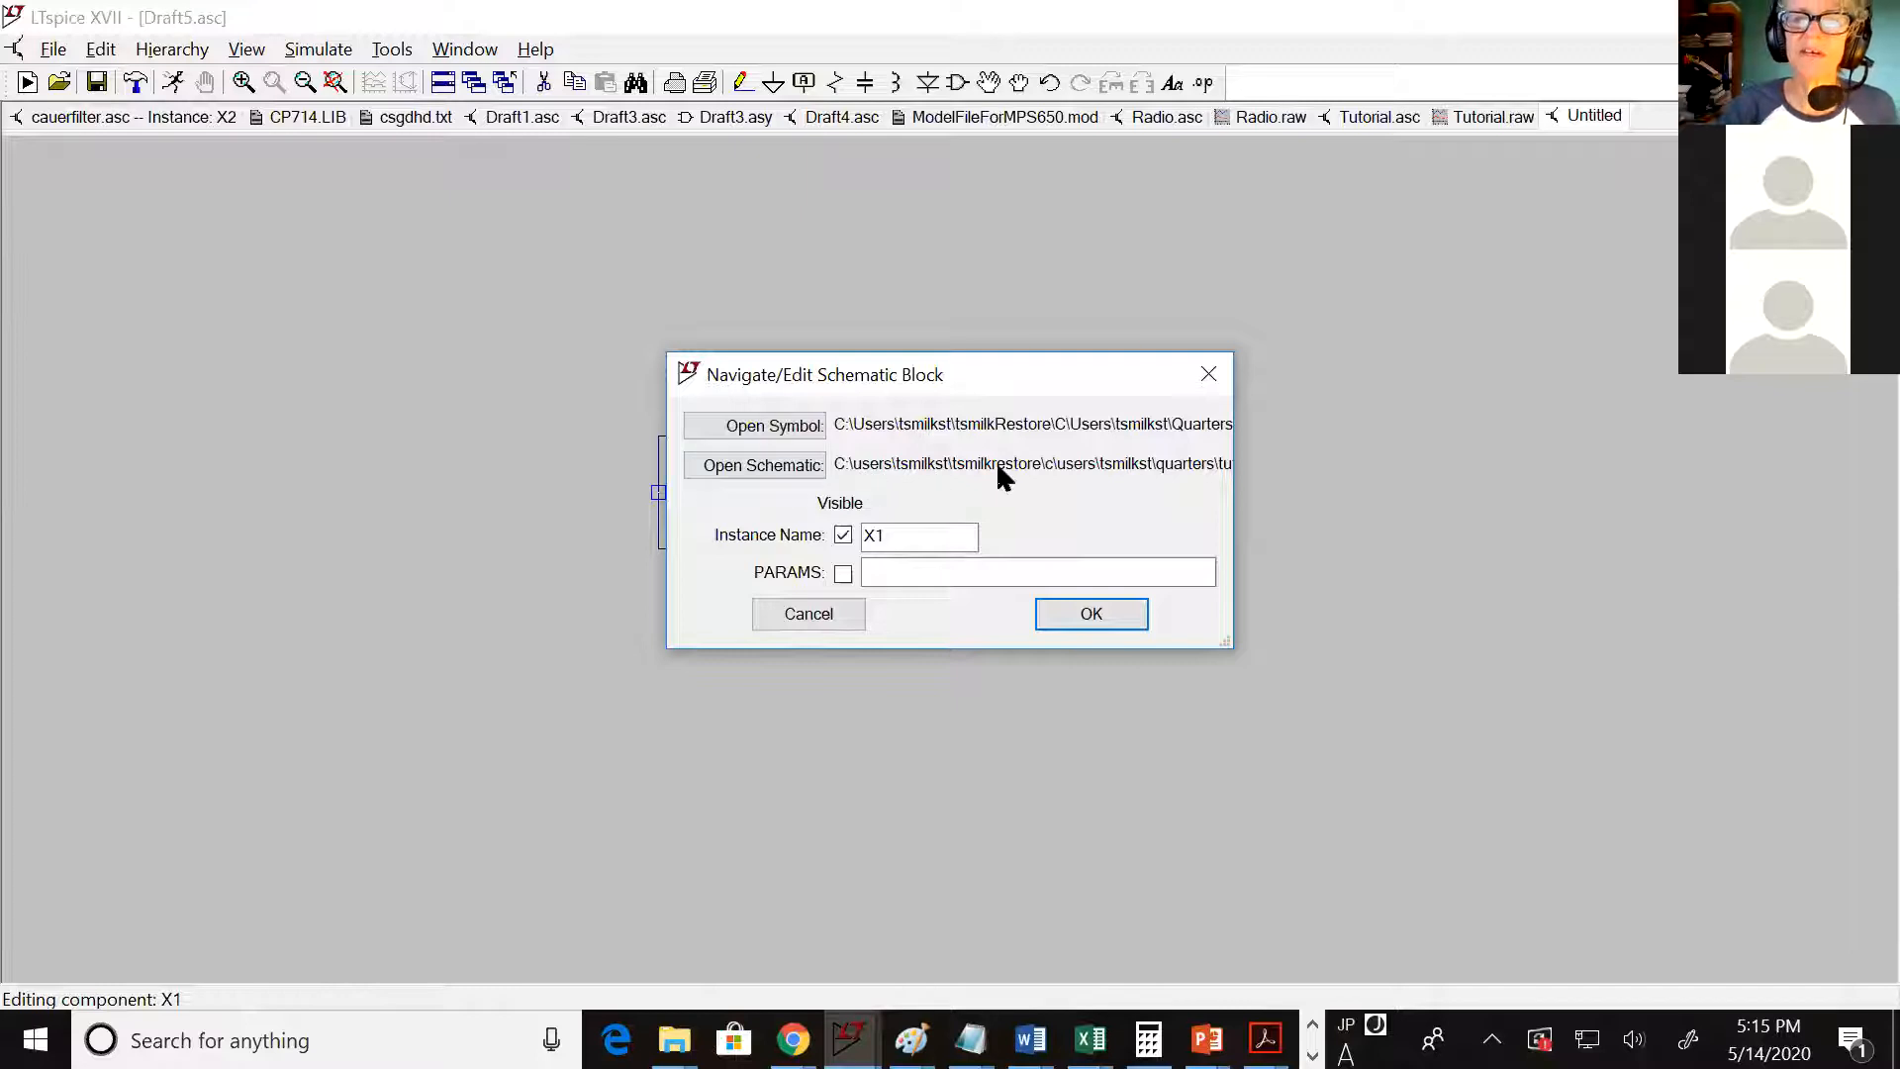
{"action": "left_click", "coordinate": [811, 474]}
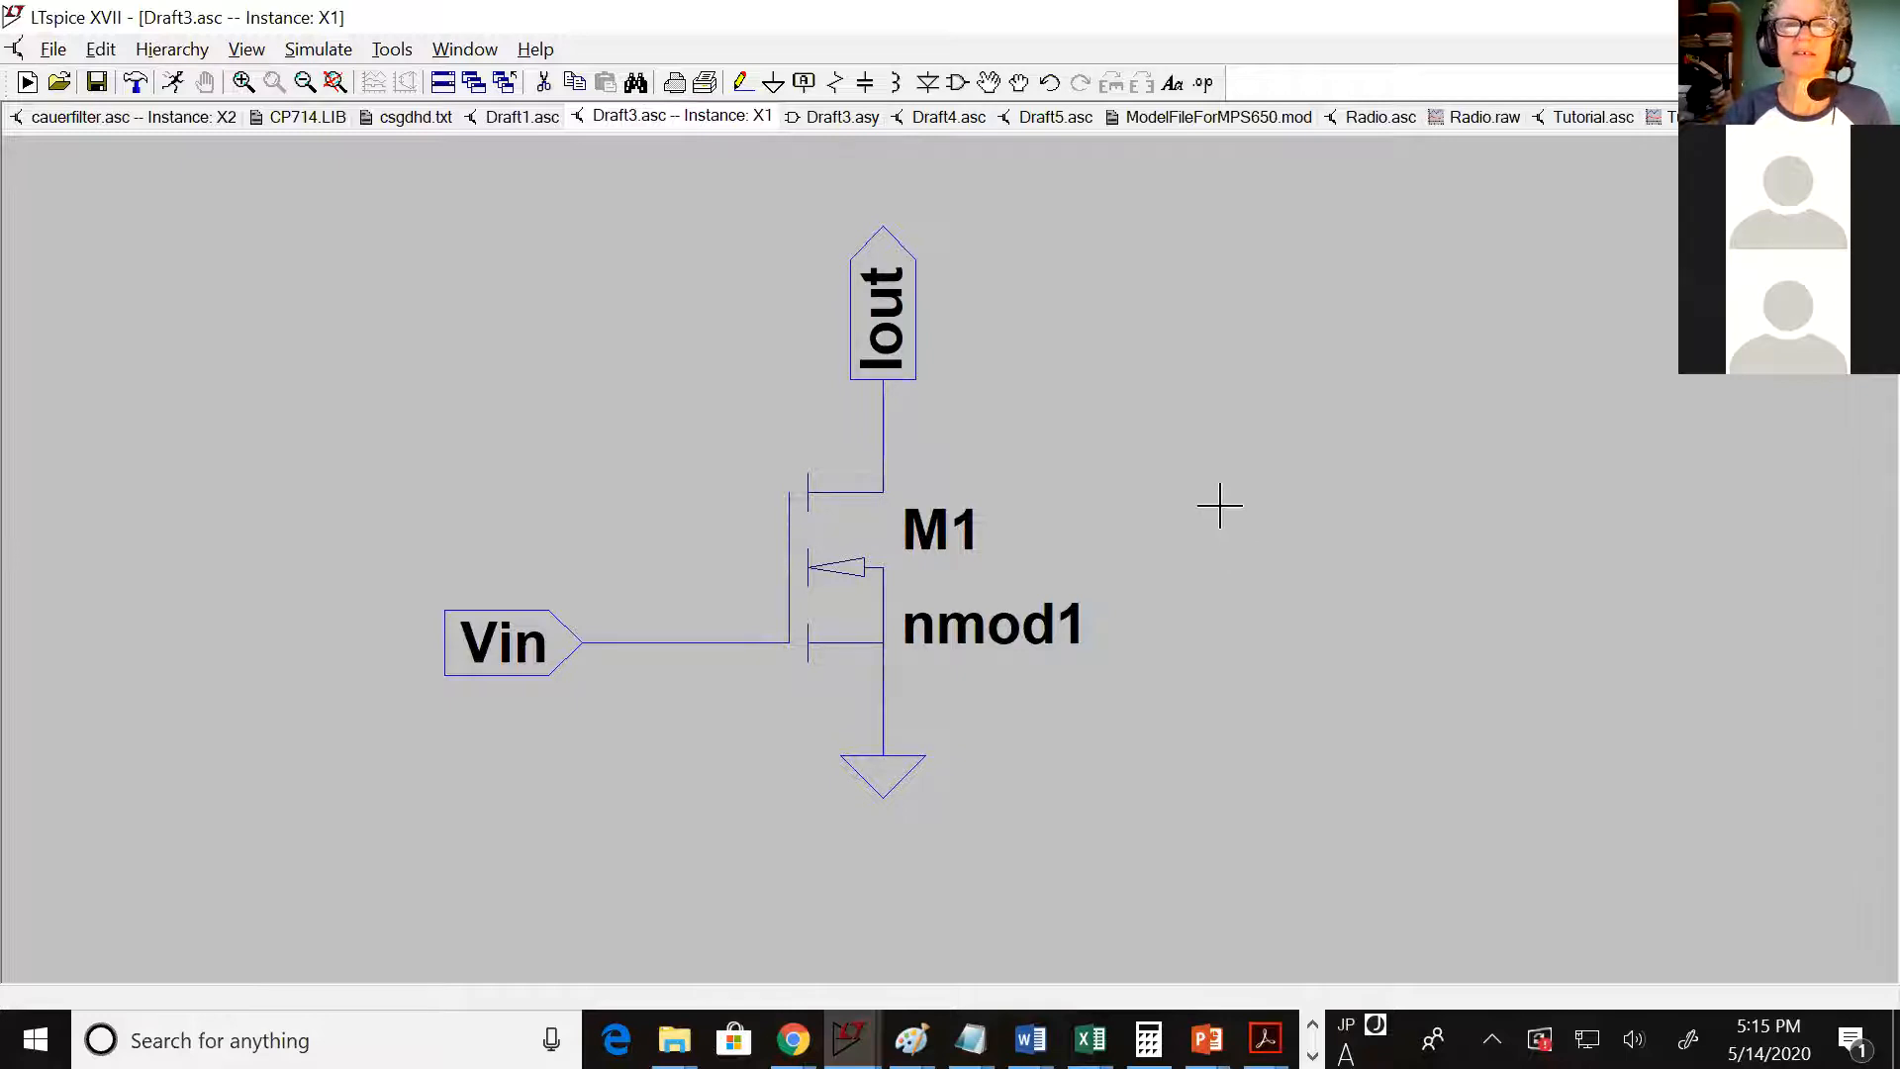
{"action": "left_click", "coordinate": [512, 120]}
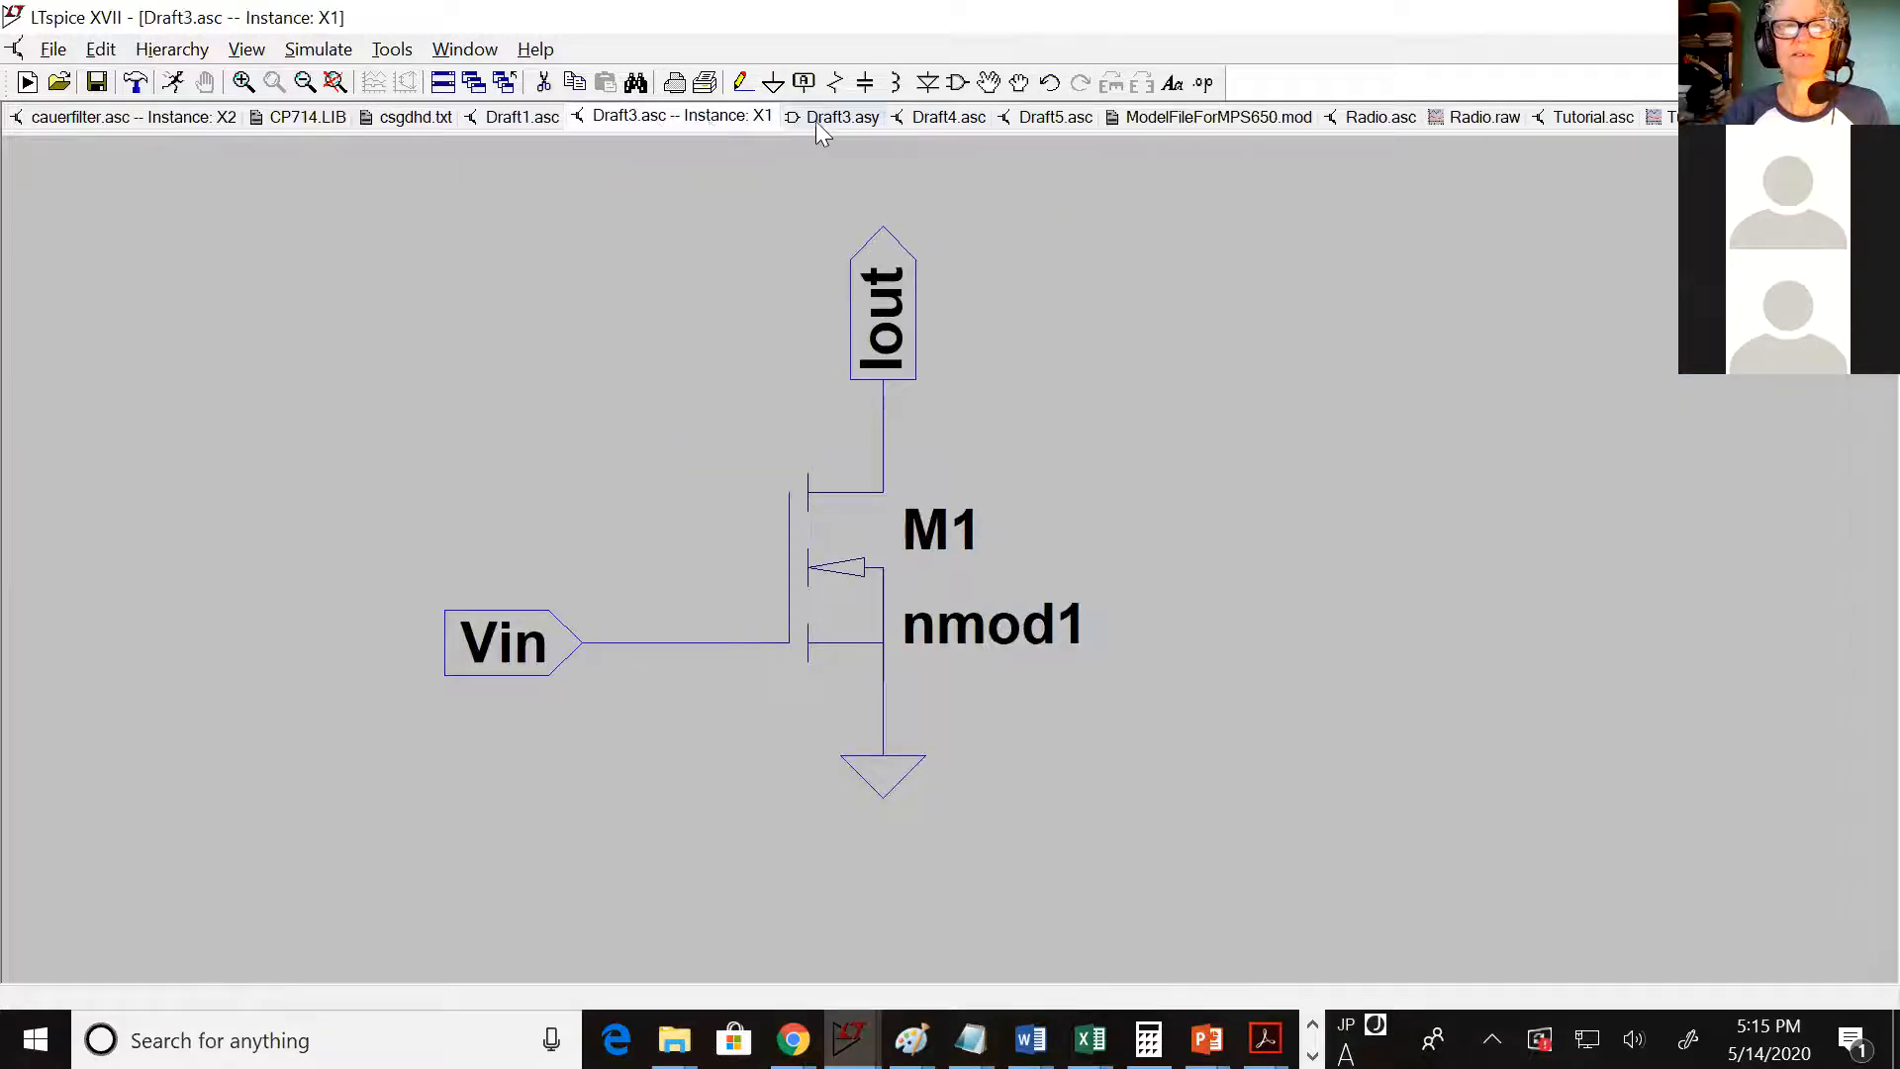
Review the Draft3.asy symbol and return to the X1 instance of the Draft3.asc schematic
{"action": "left_click", "coordinate": [870, 121]}
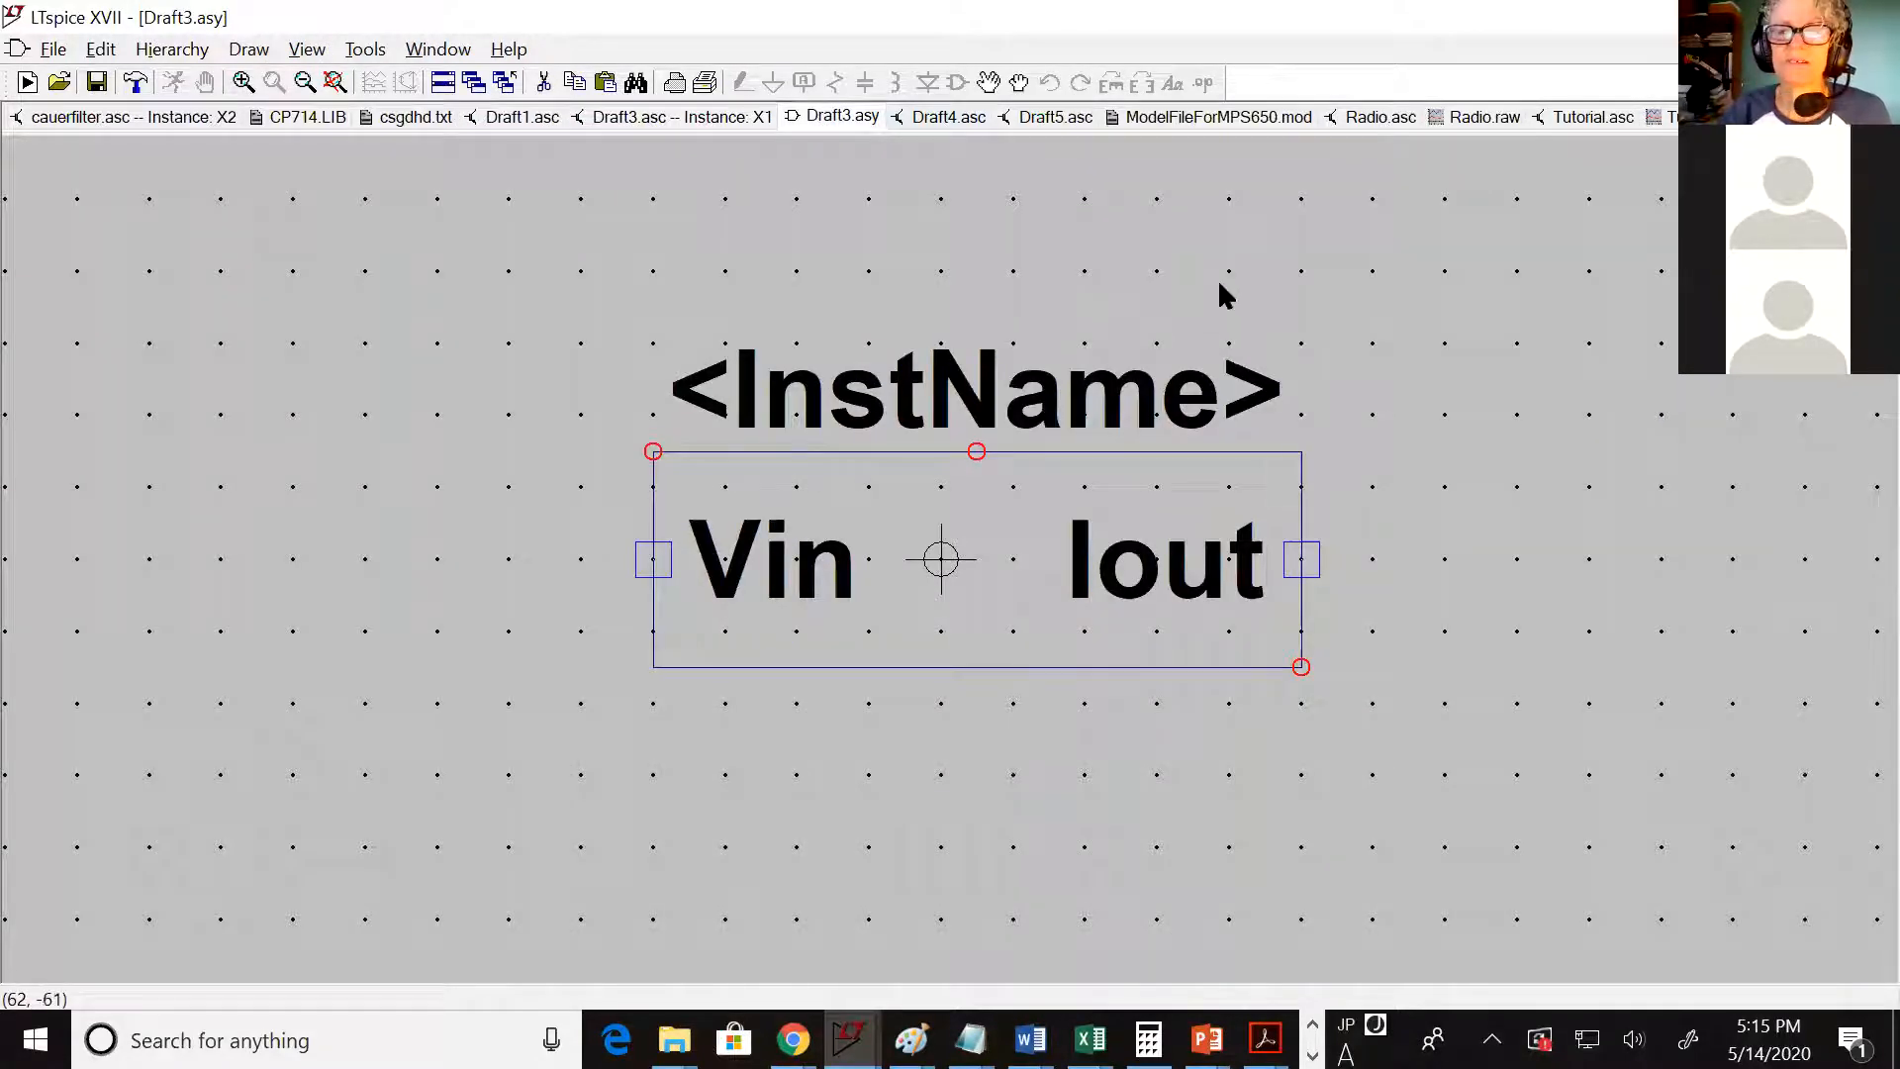
{"action": "right_click", "coordinate": [1008, 522]}
{"action": "left_click", "coordinate": [769, 315]}
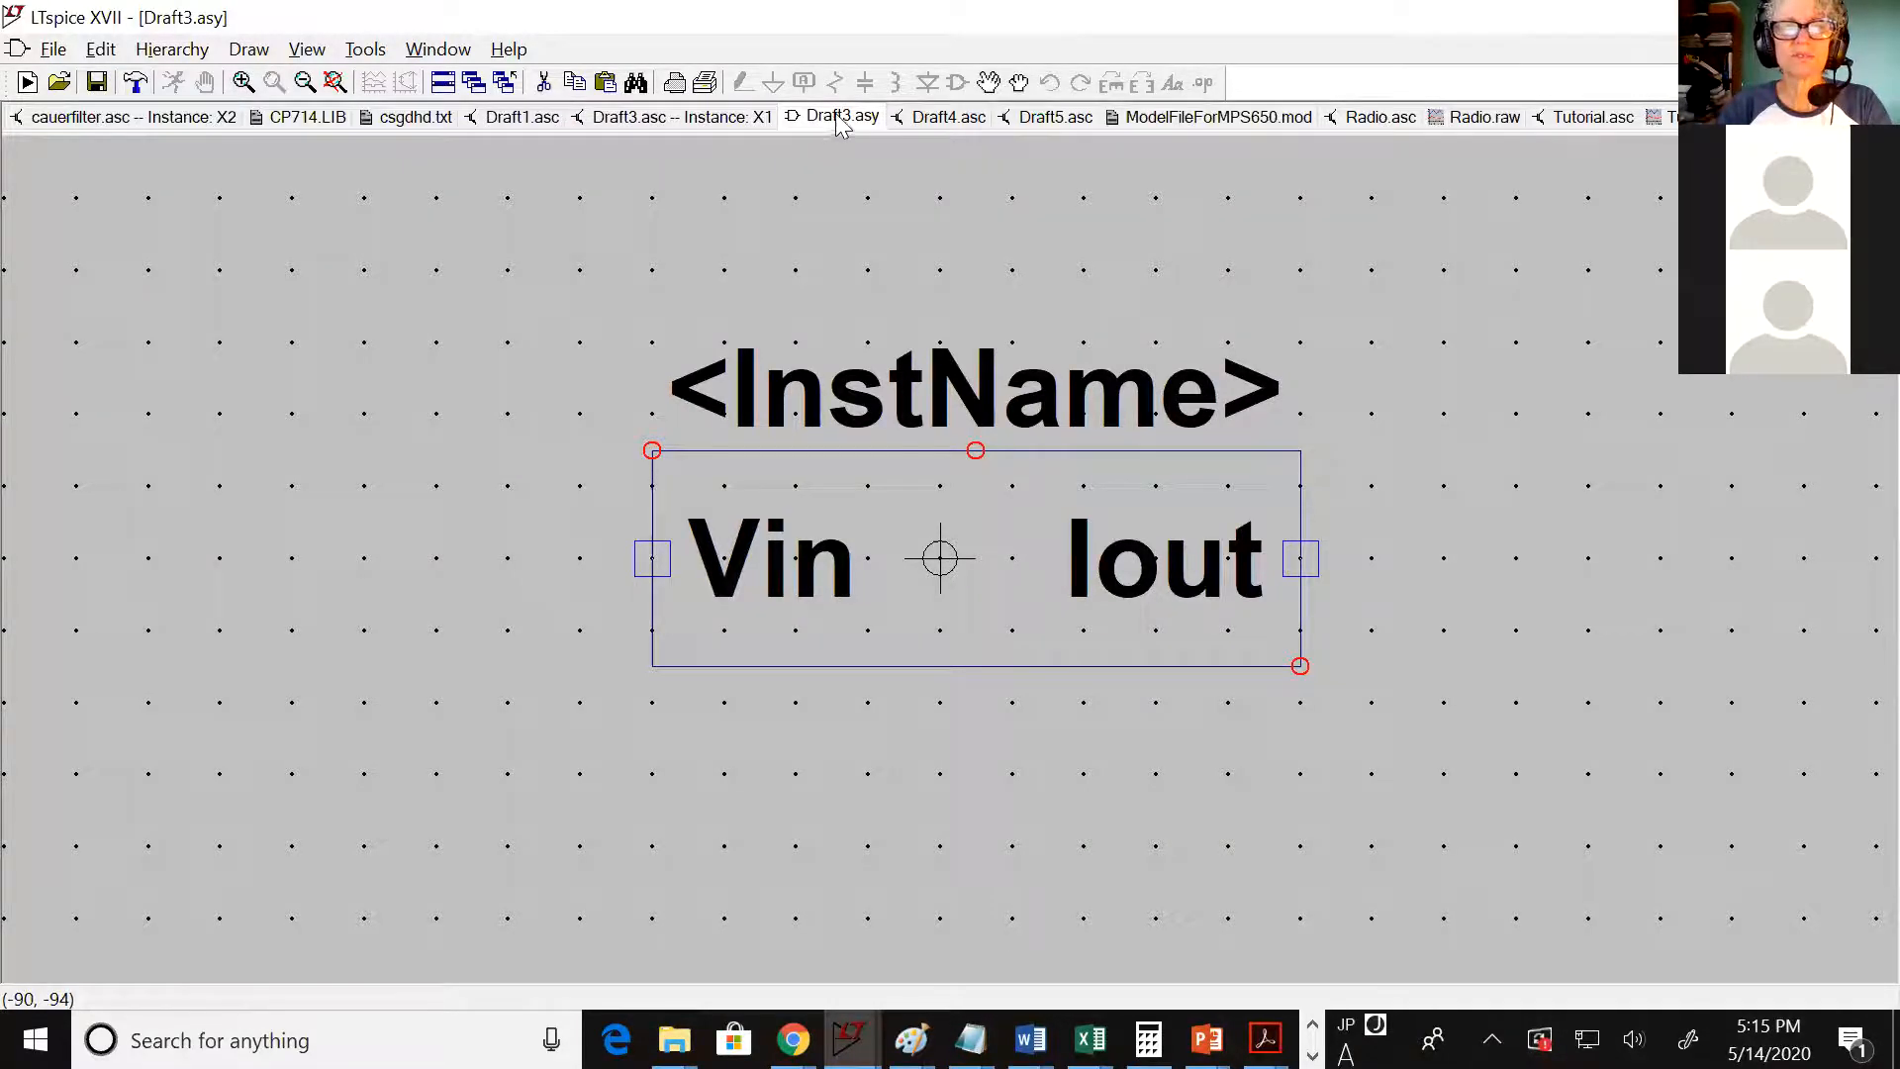
{"action": "left_click", "coordinate": [931, 123]}
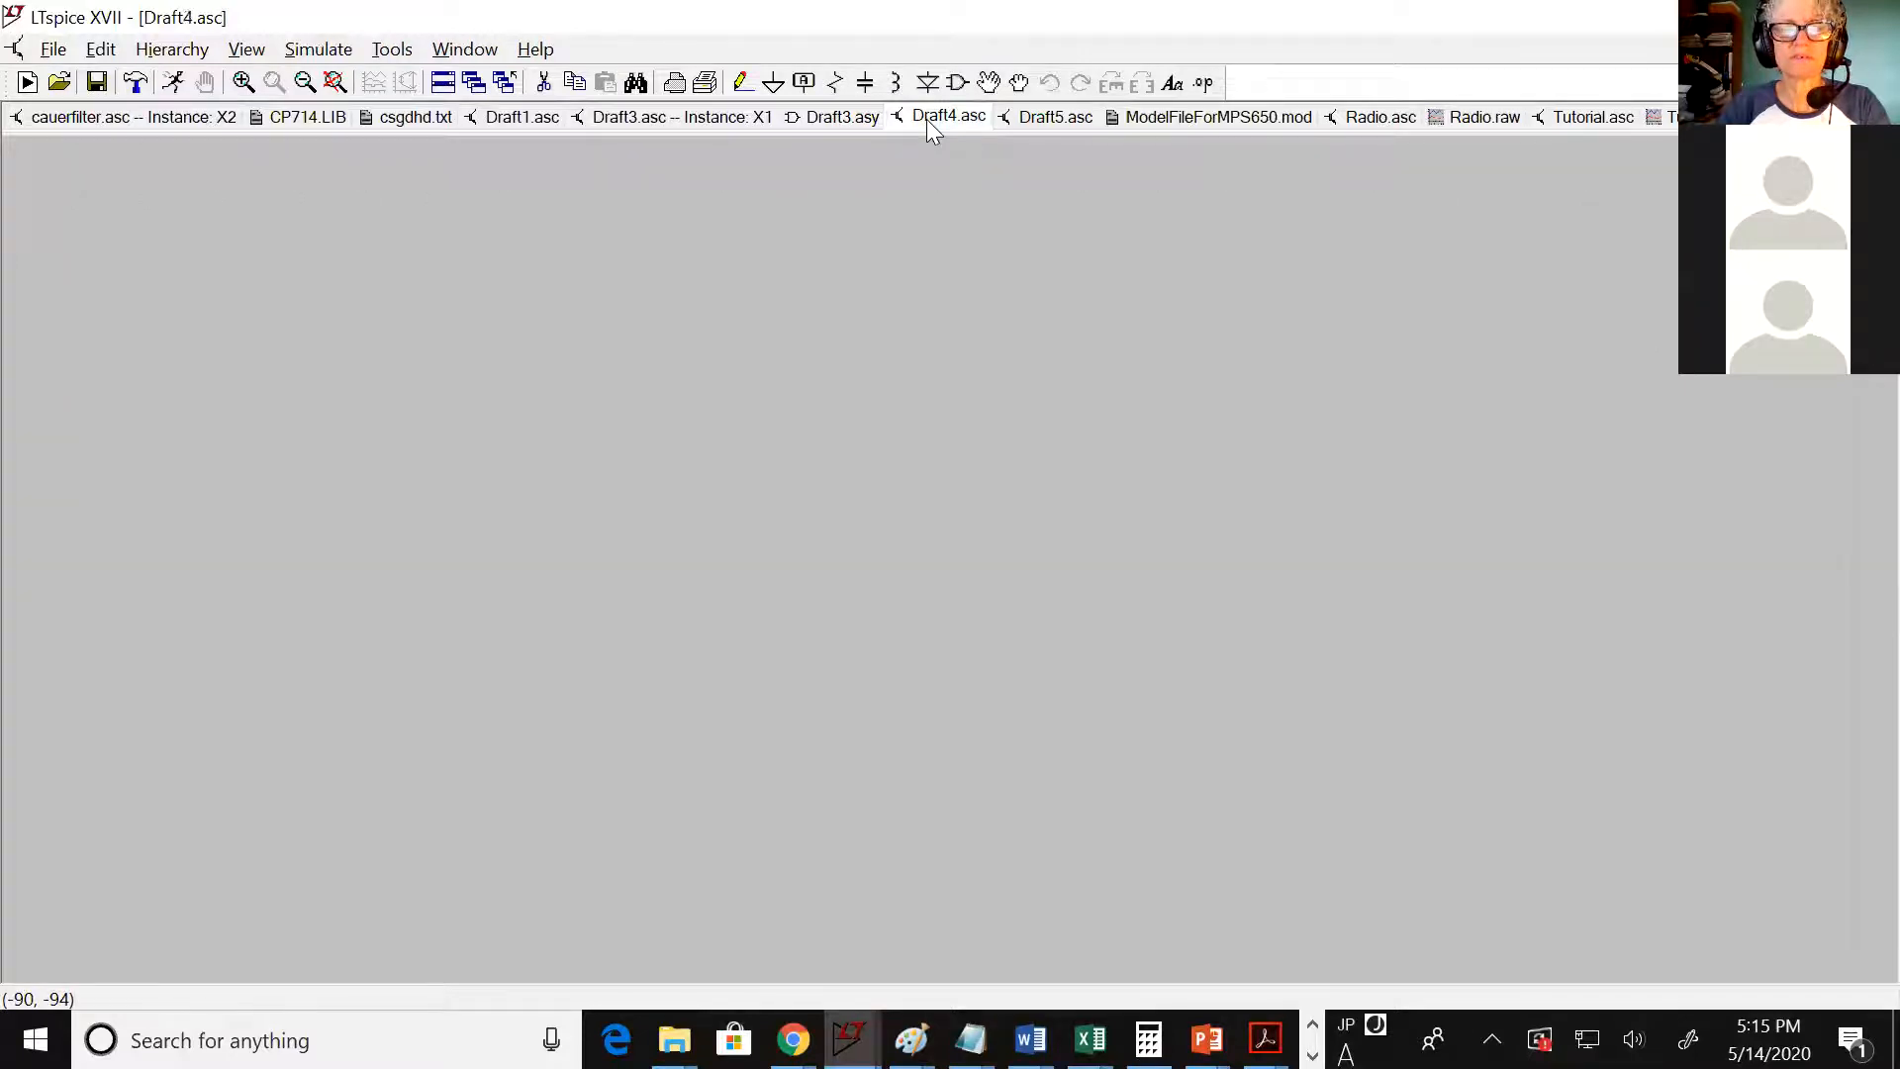
{"action": "left_click", "coordinate": [837, 121]}
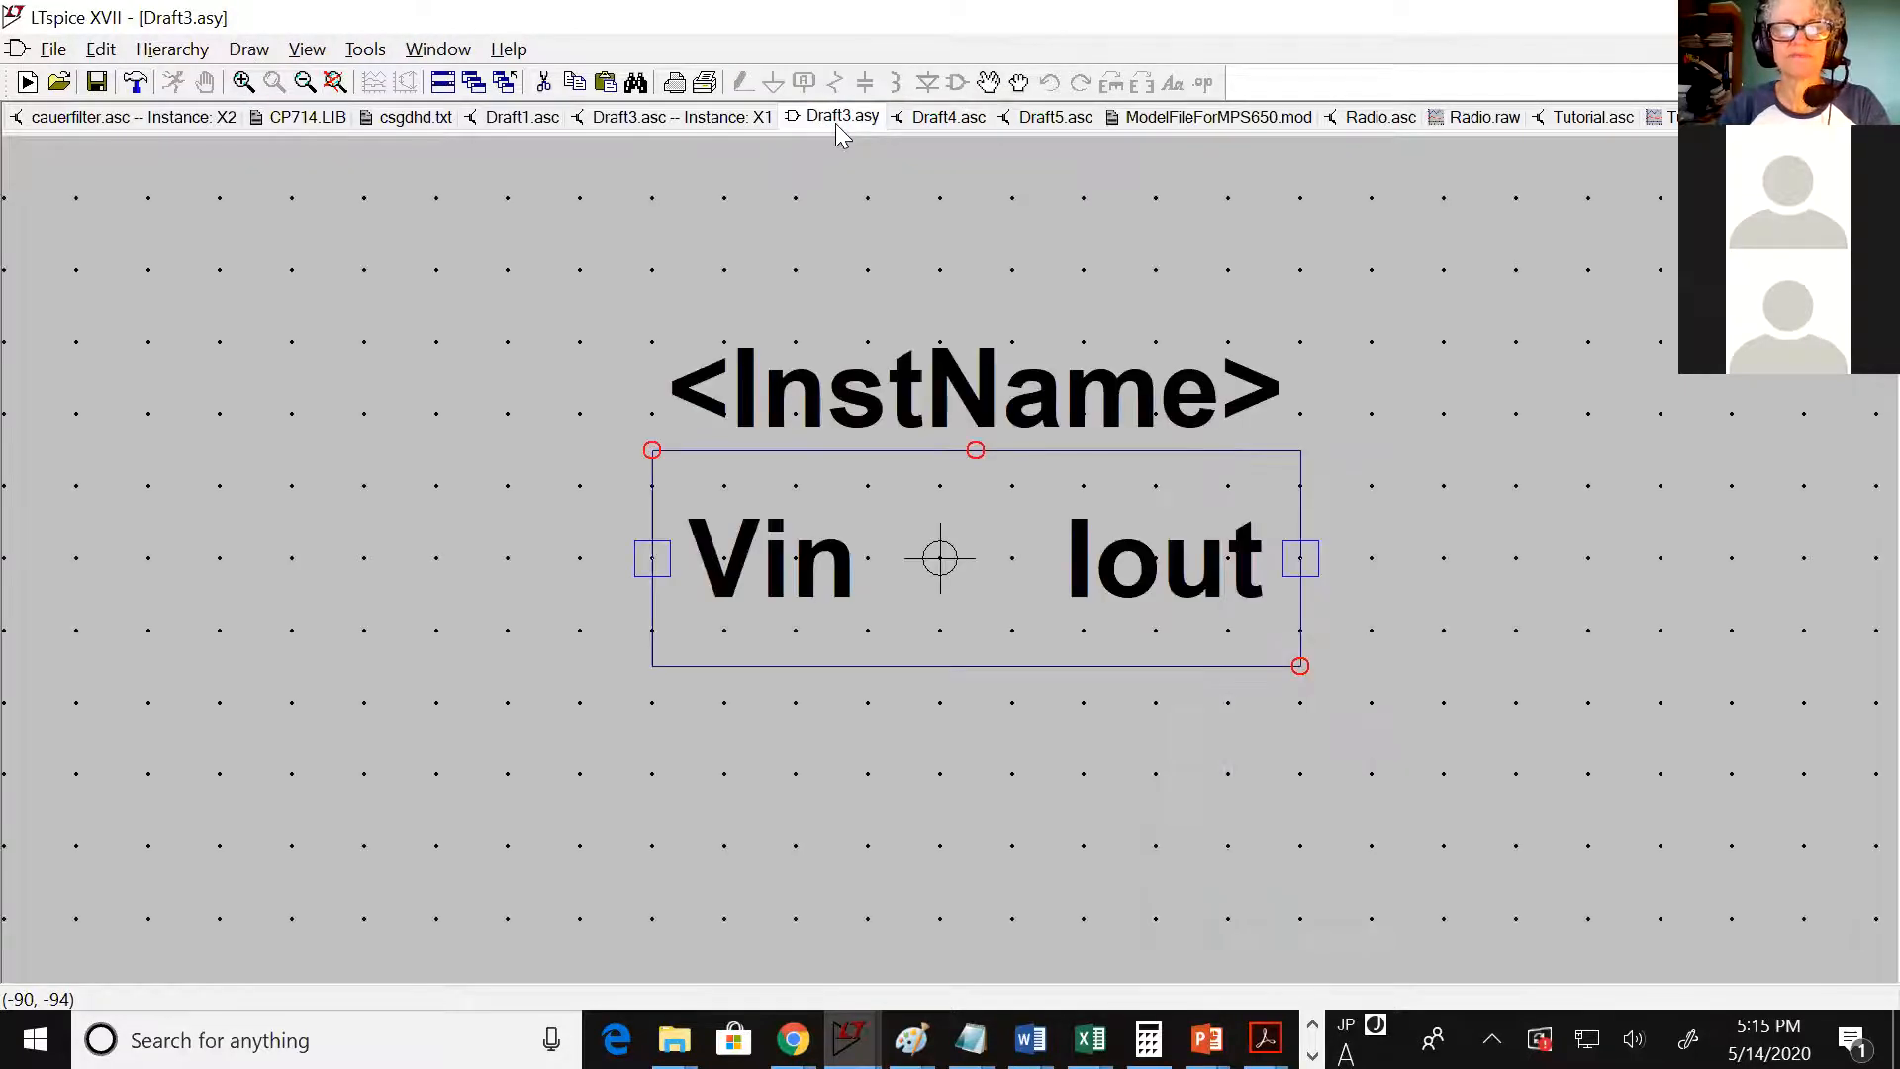
{"action": "left_click", "coordinate": [712, 119]}
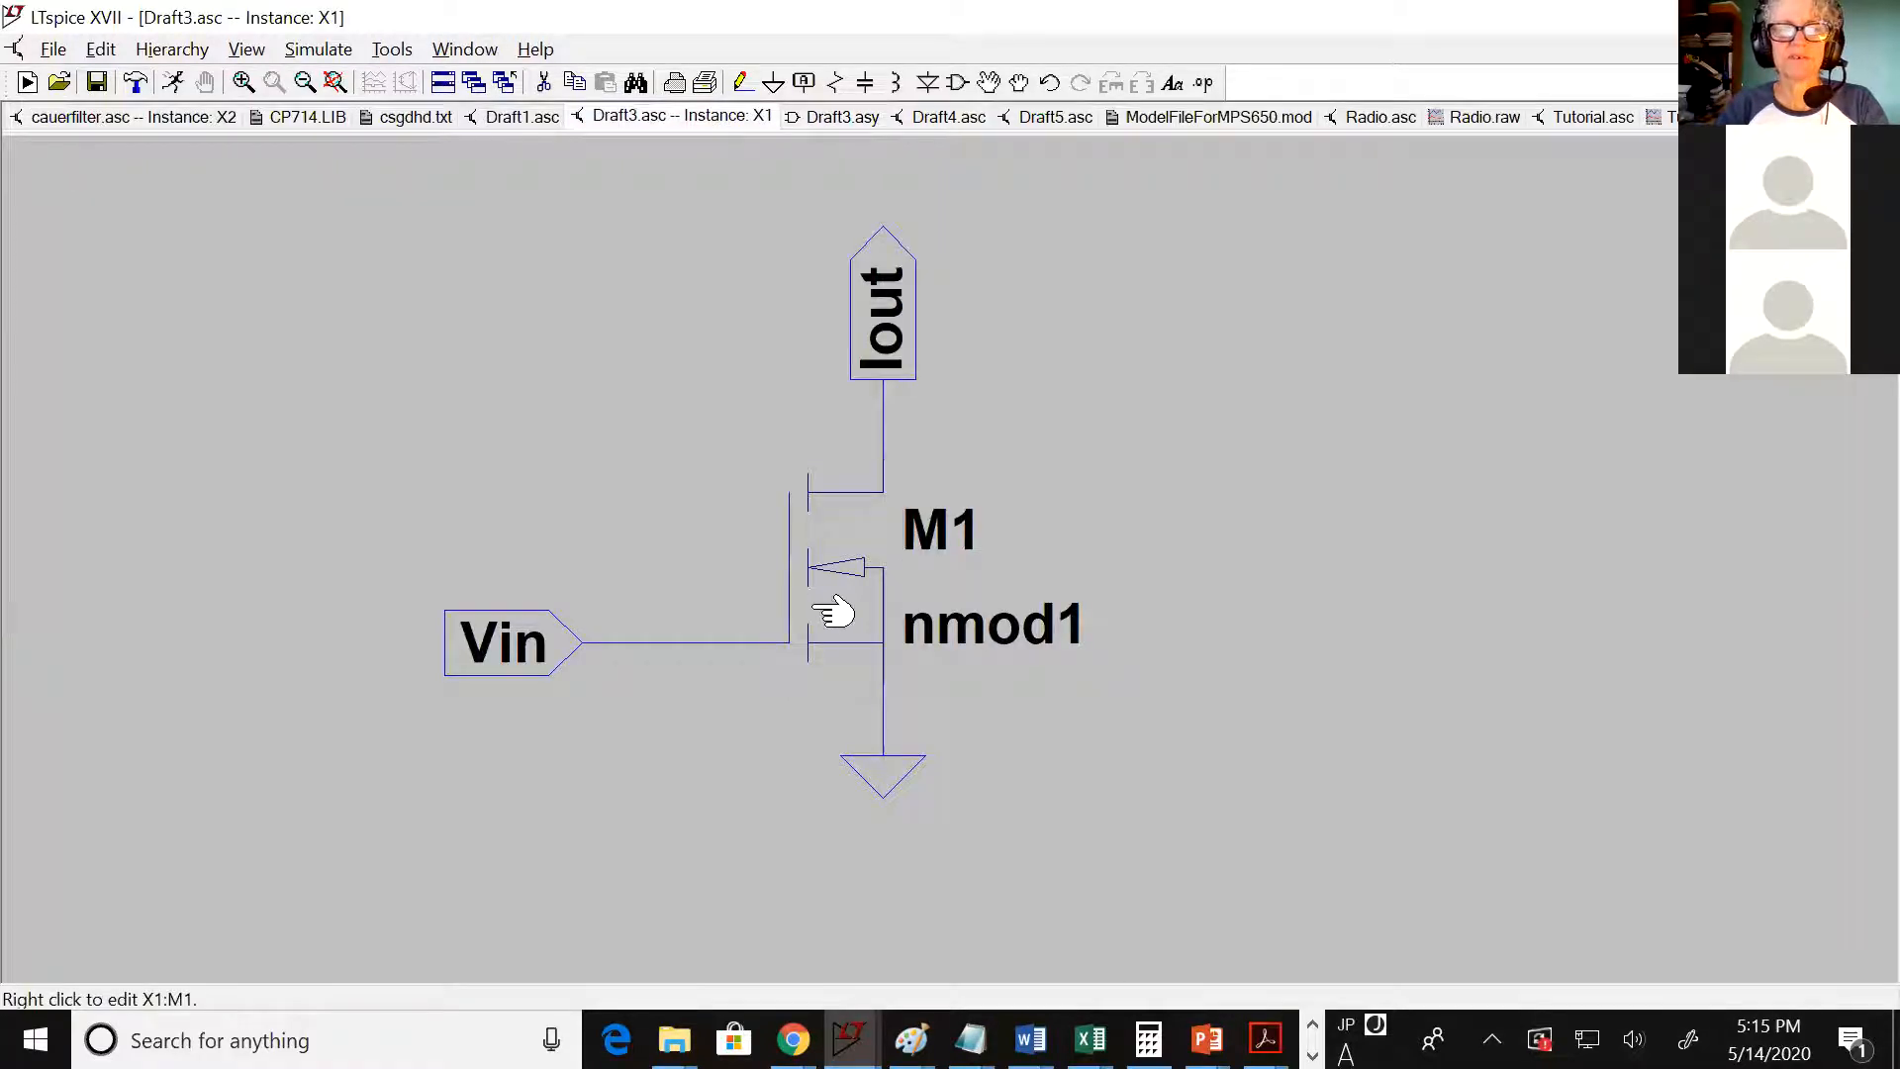
Start a new blank symbol and draw a wide rectangle enclosing its origin as the body outline
{"action": "left_click", "coordinate": [100, 52]}
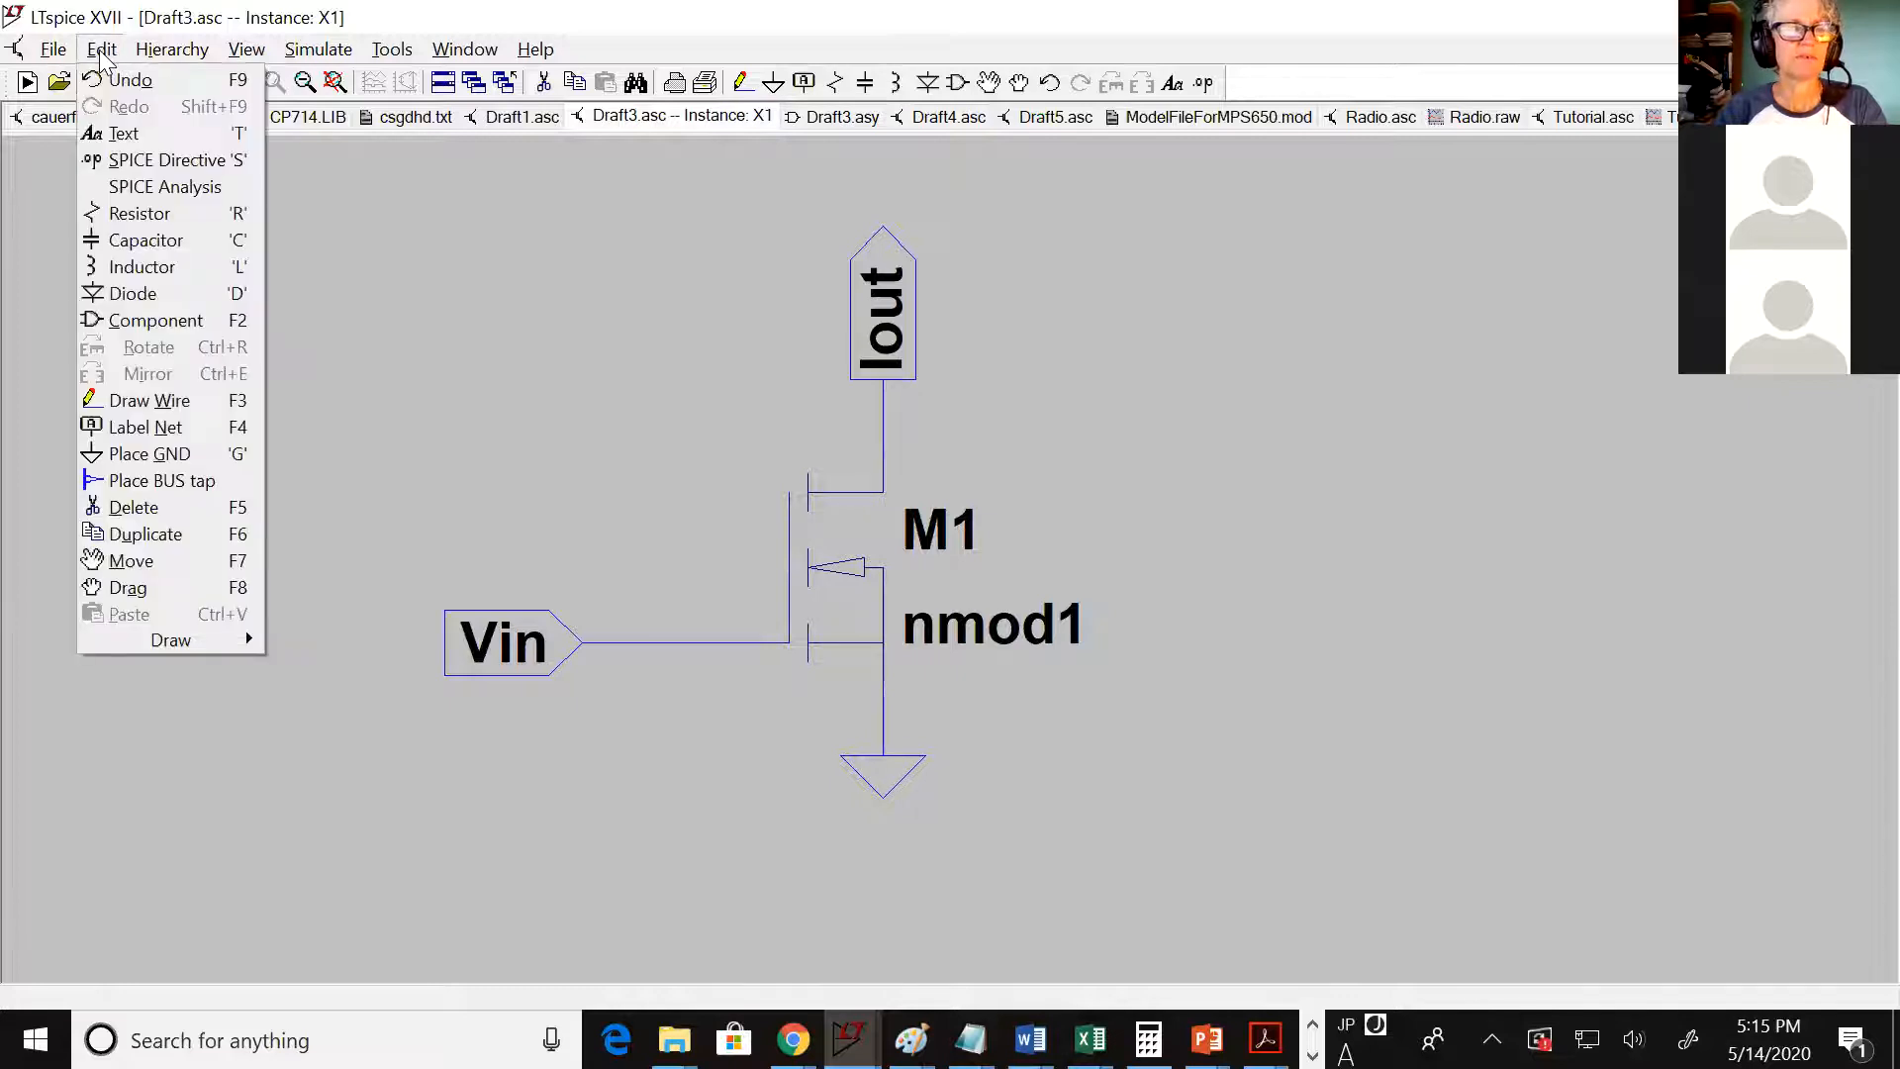
{"action": "mouse_move", "coordinate": [146, 54]}
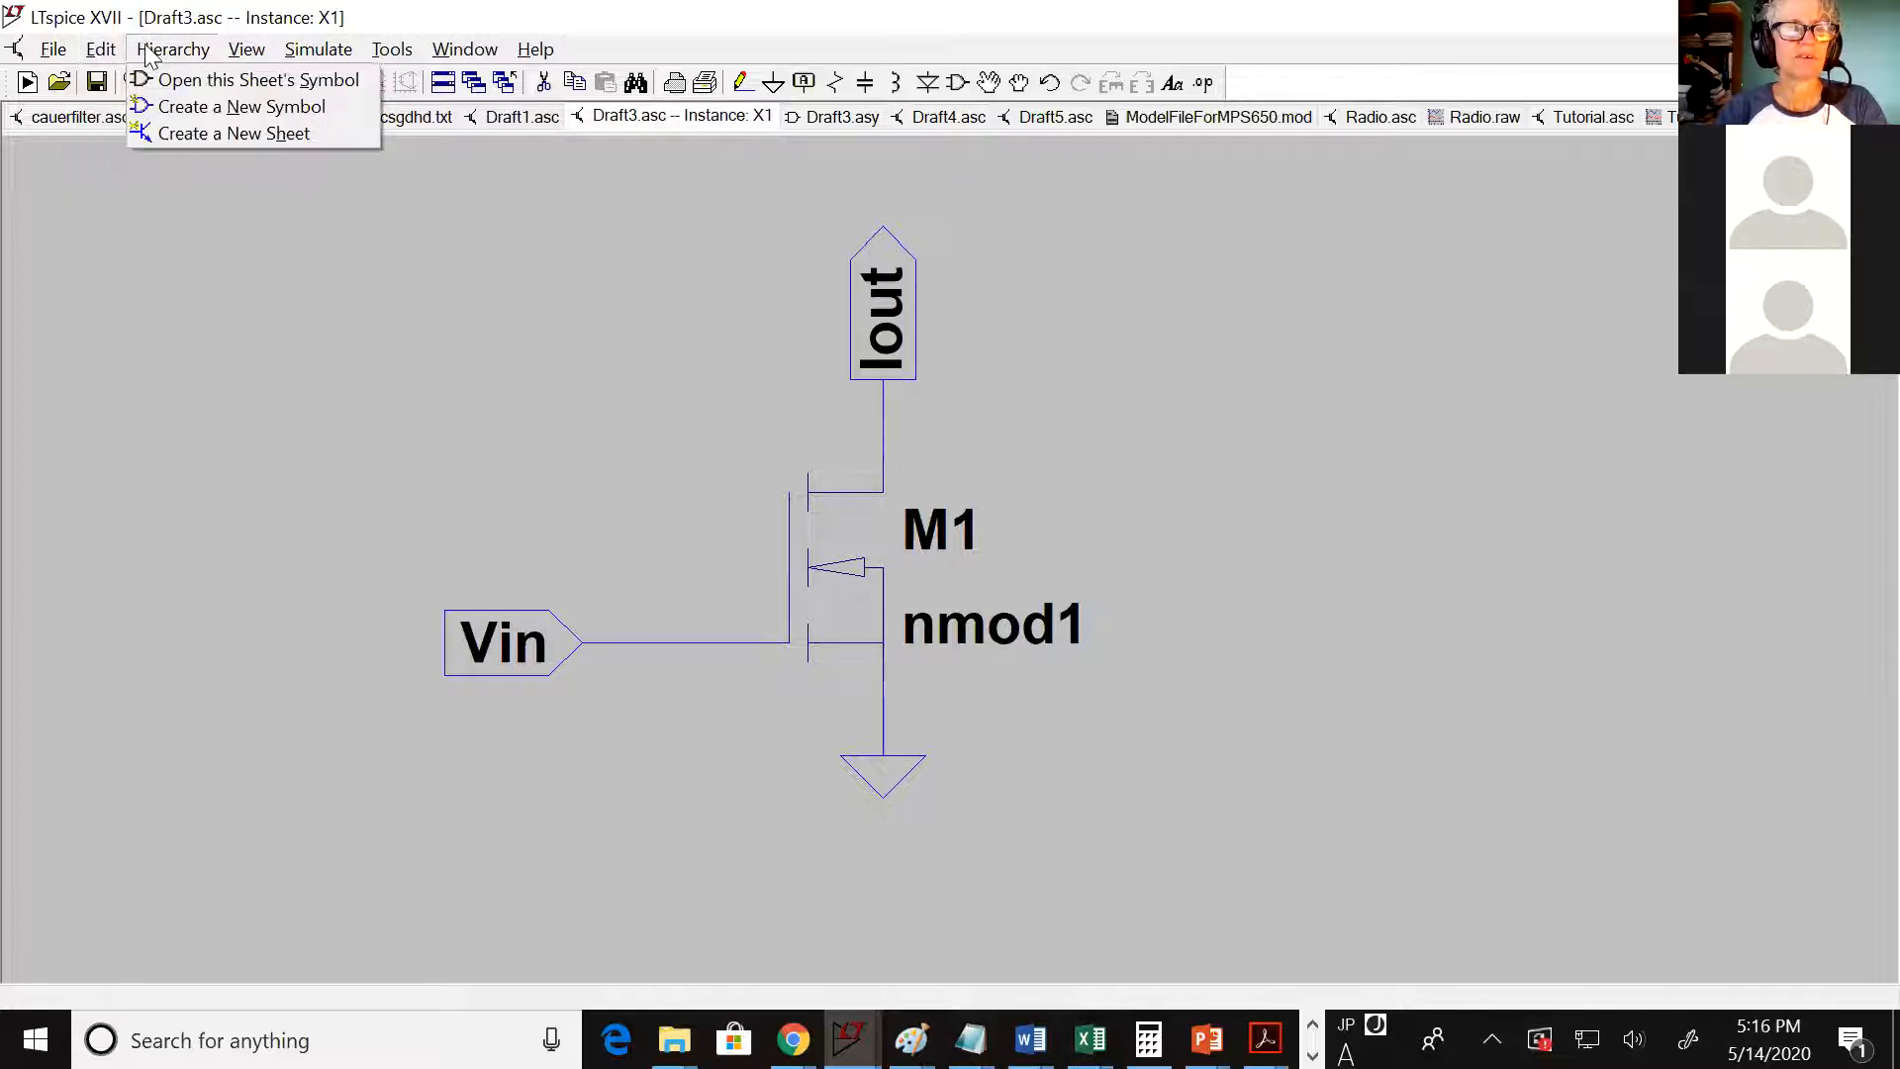
{"action": "mouse_move", "coordinate": [55, 49]}
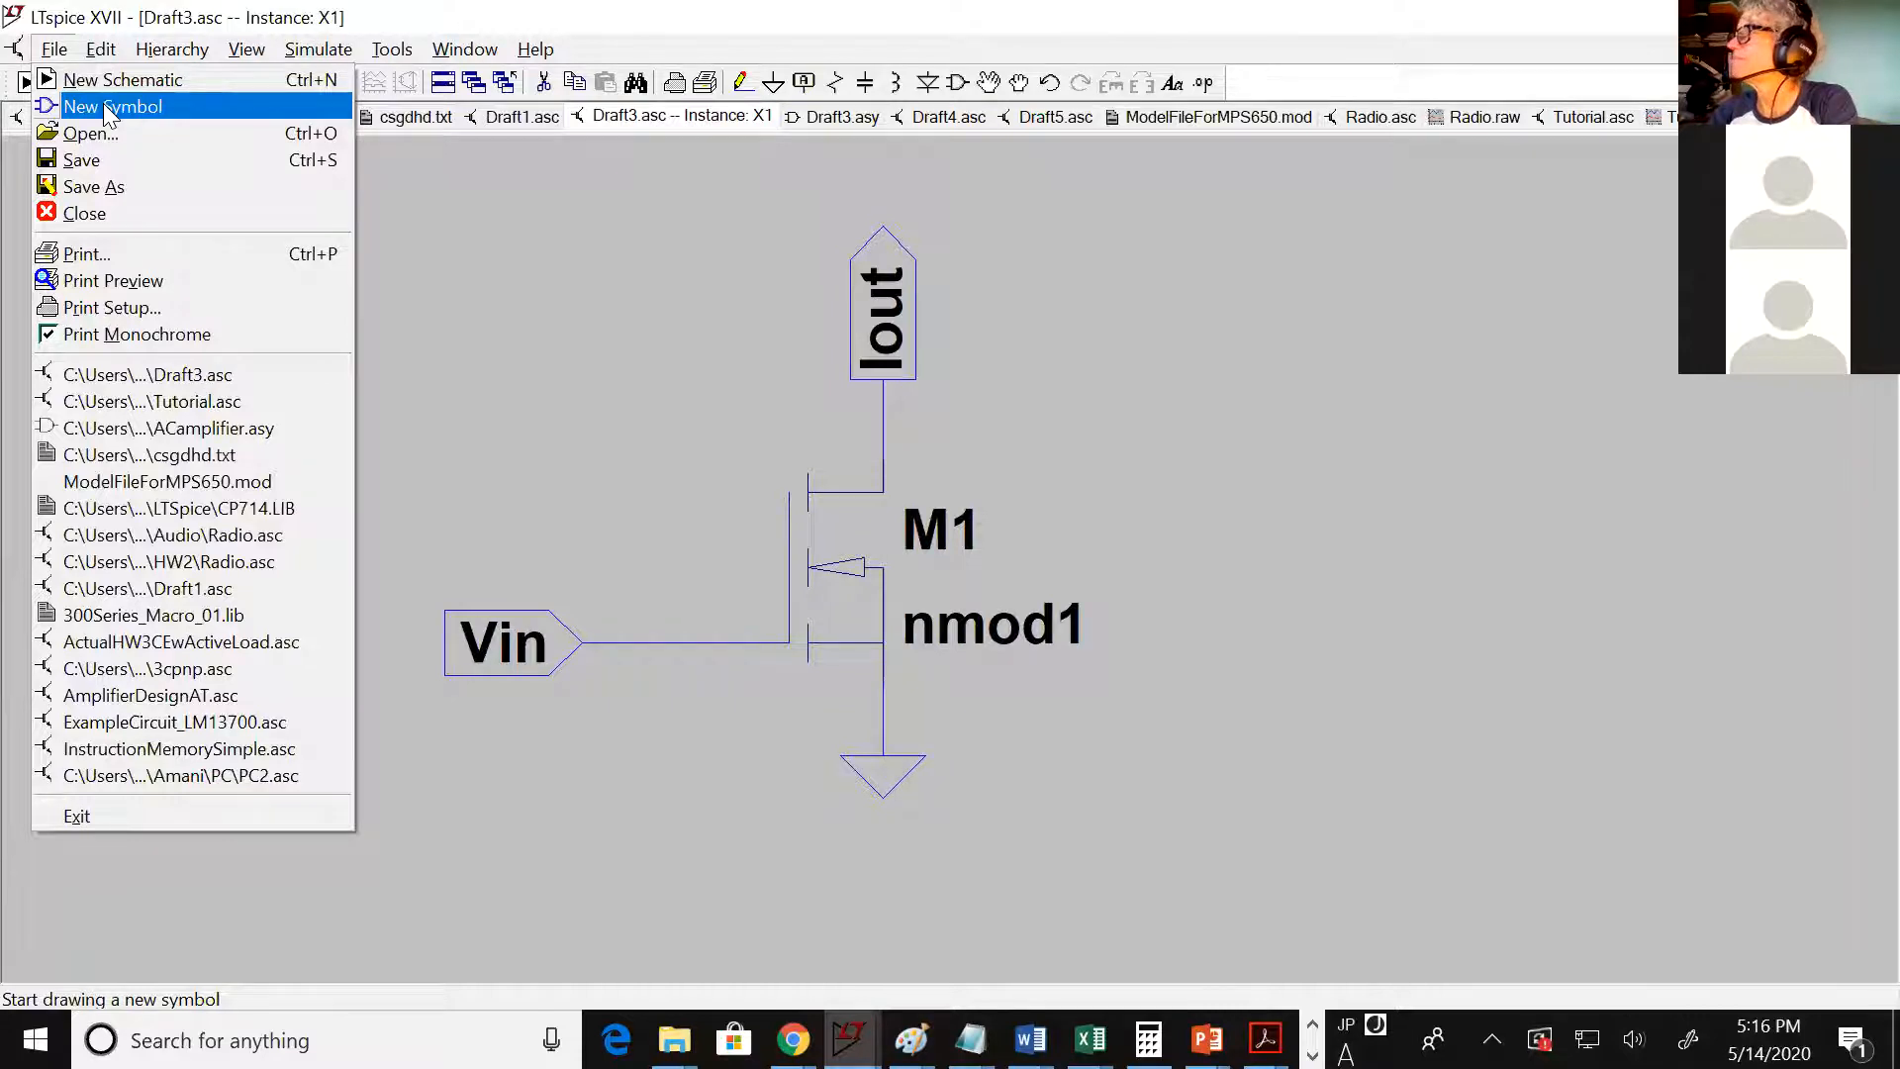
{"action": "left_click", "coordinate": [106, 107]}
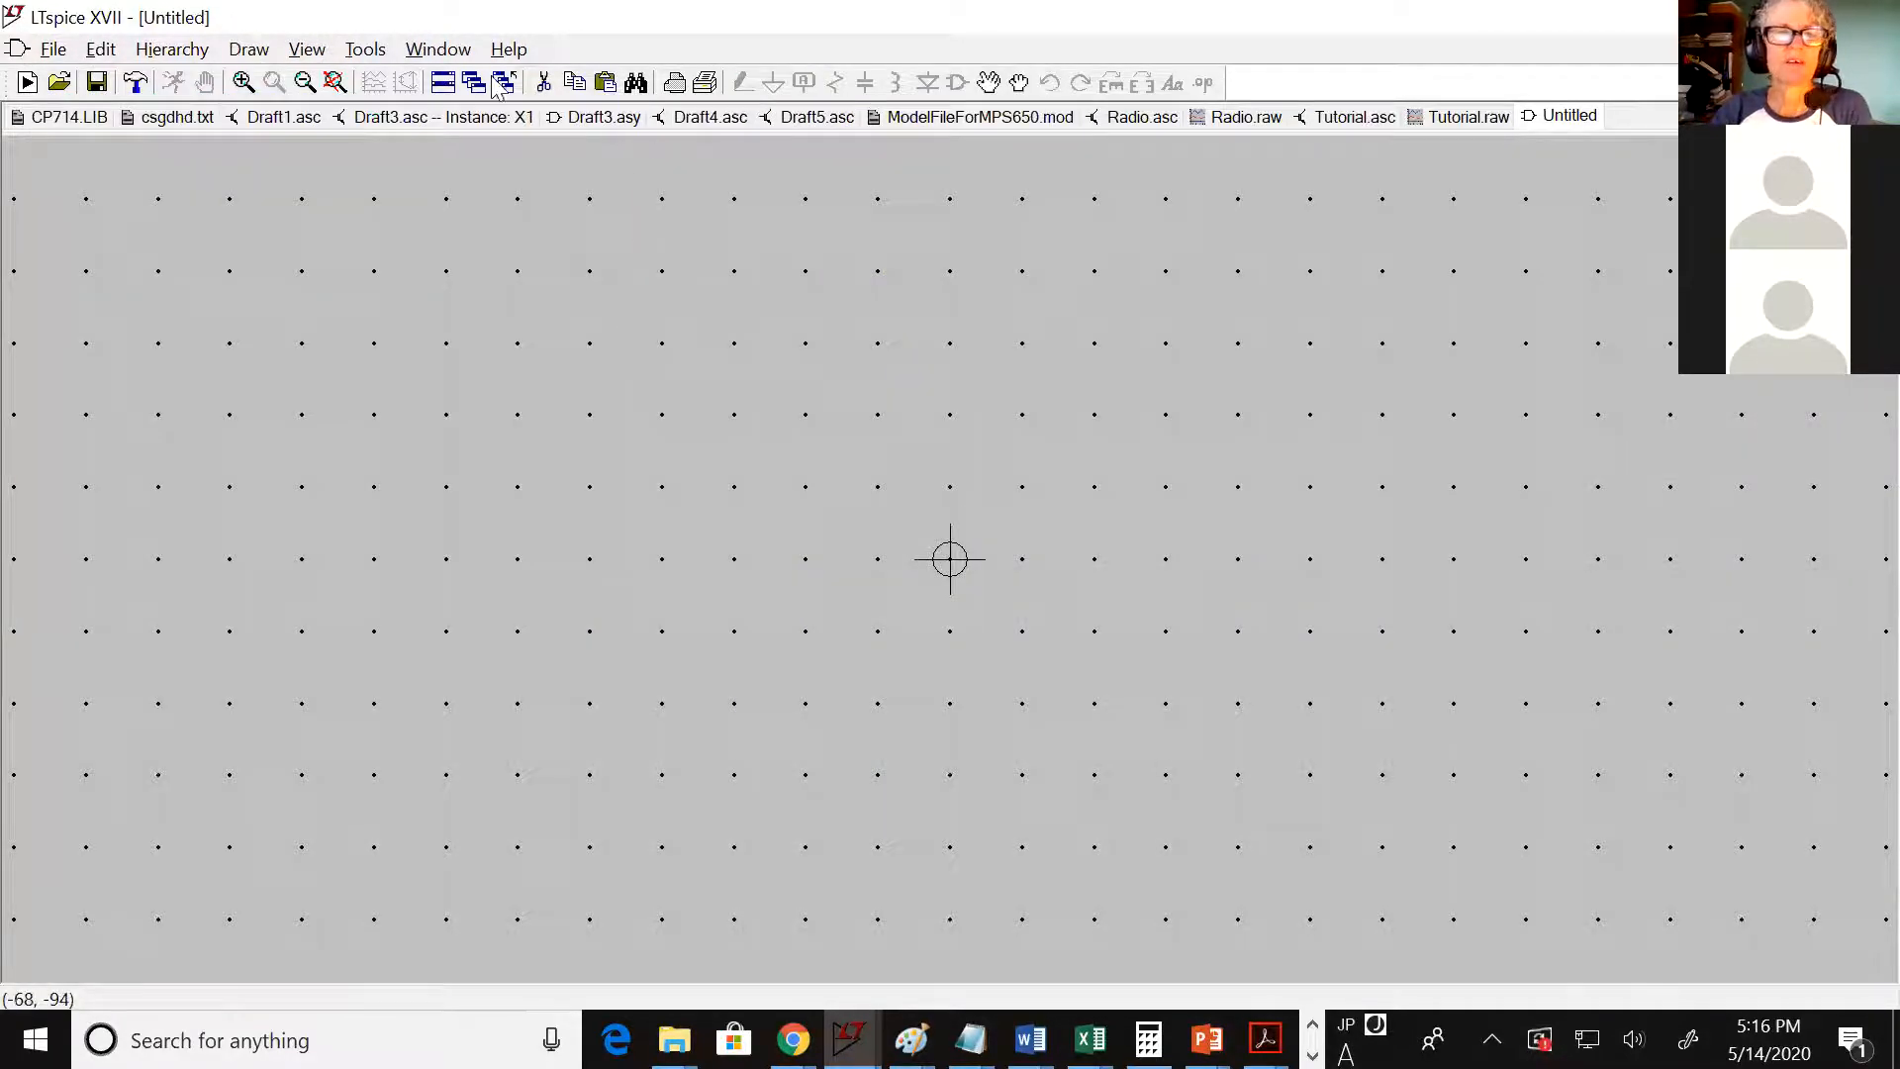
{"action": "left_click", "coordinate": [246, 49]}
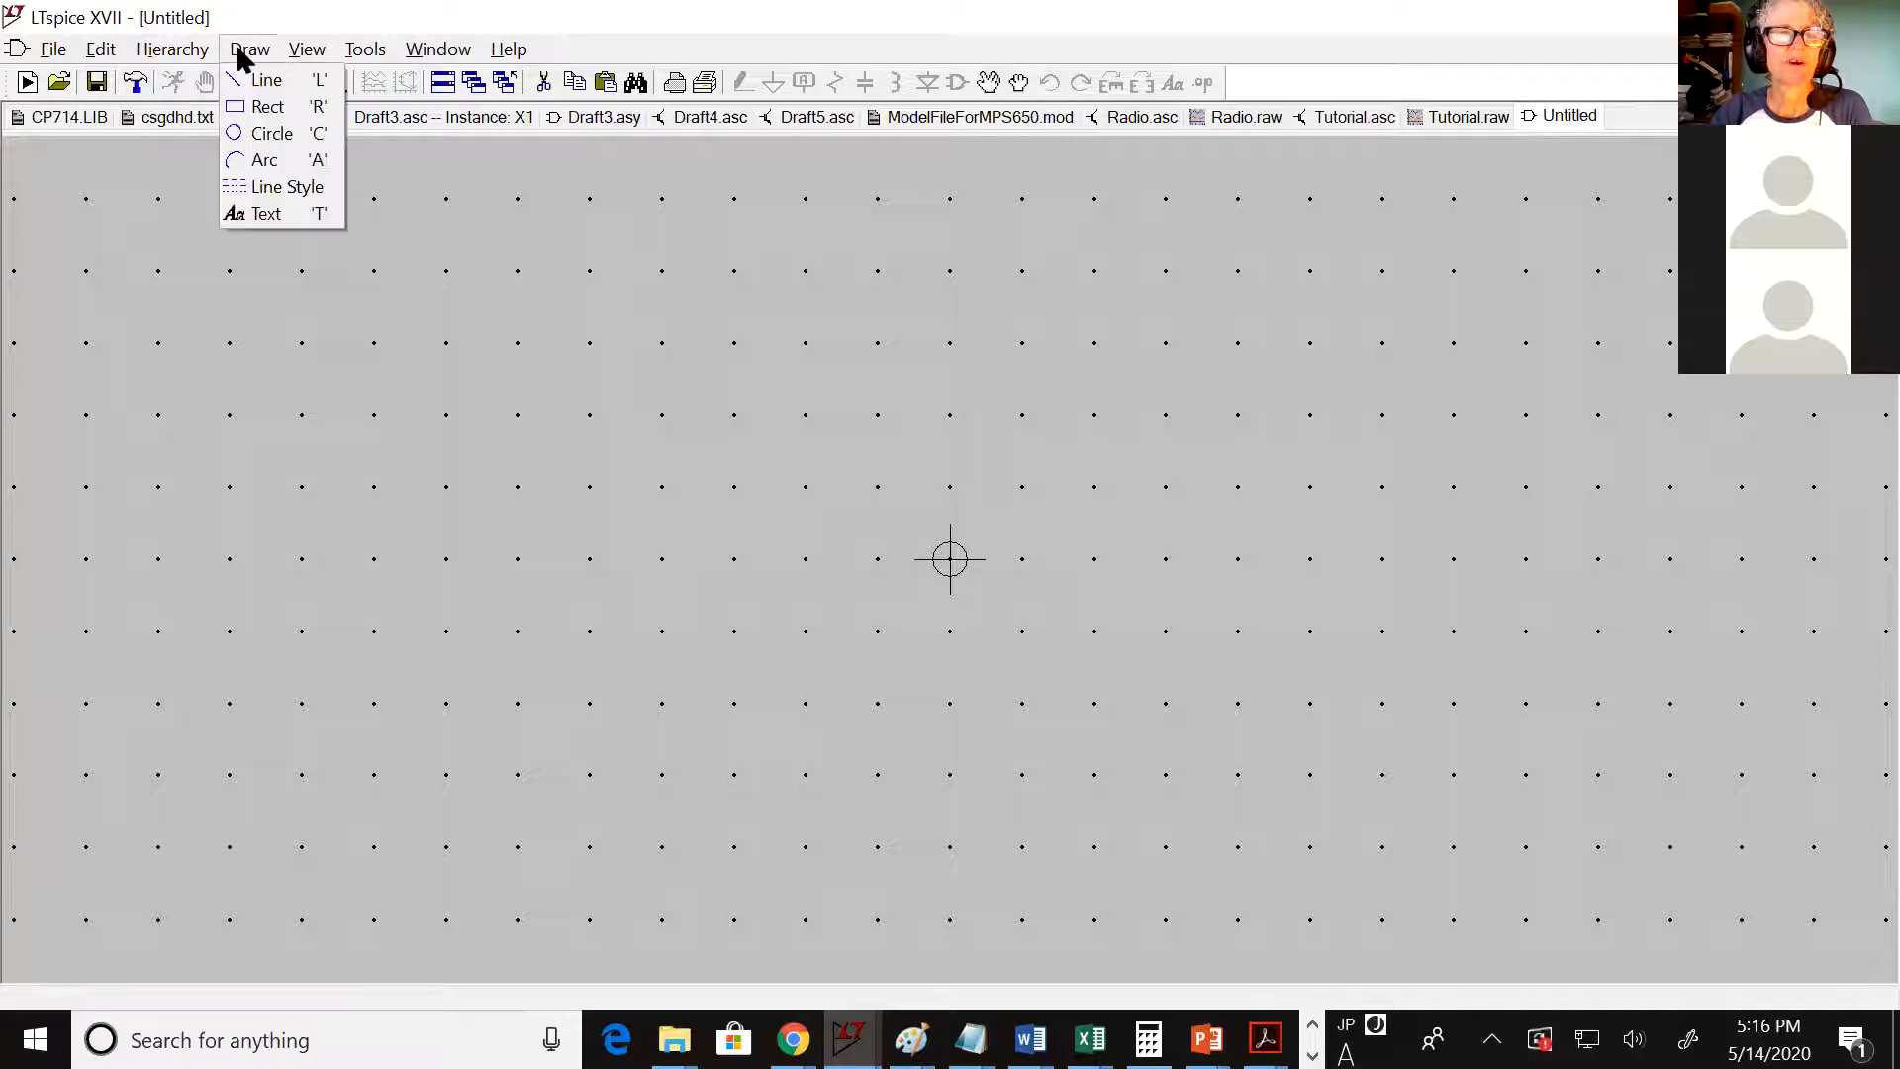
{"action": "left_click", "coordinate": [259, 102]}
{"action": "left_click", "coordinate": [625, 374]}
{"action": "left_click", "coordinate": [1189, 690]}
{"action": "left_click", "coordinate": [1418, 776]}
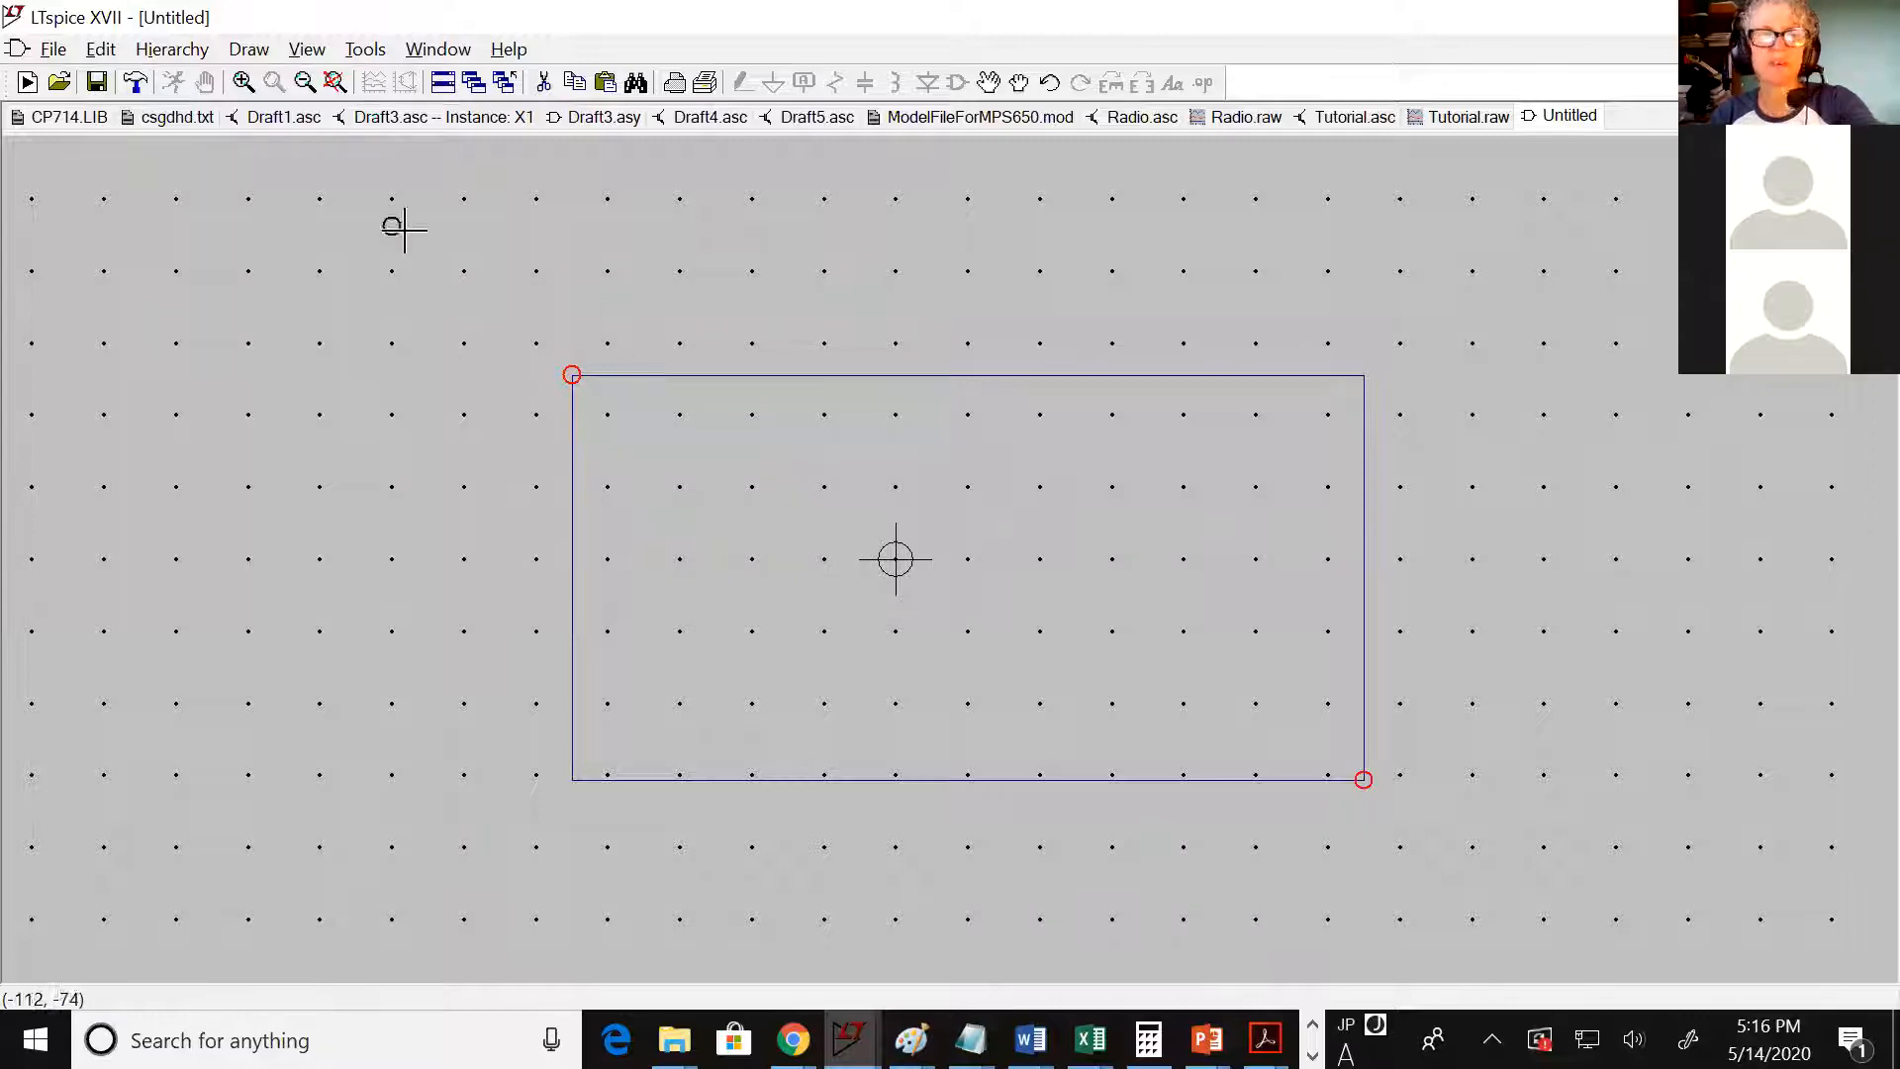
Inspect the pin/port properties available for the new symbol, without adding a pin
{"action": "left_click", "coordinate": [170, 58]}
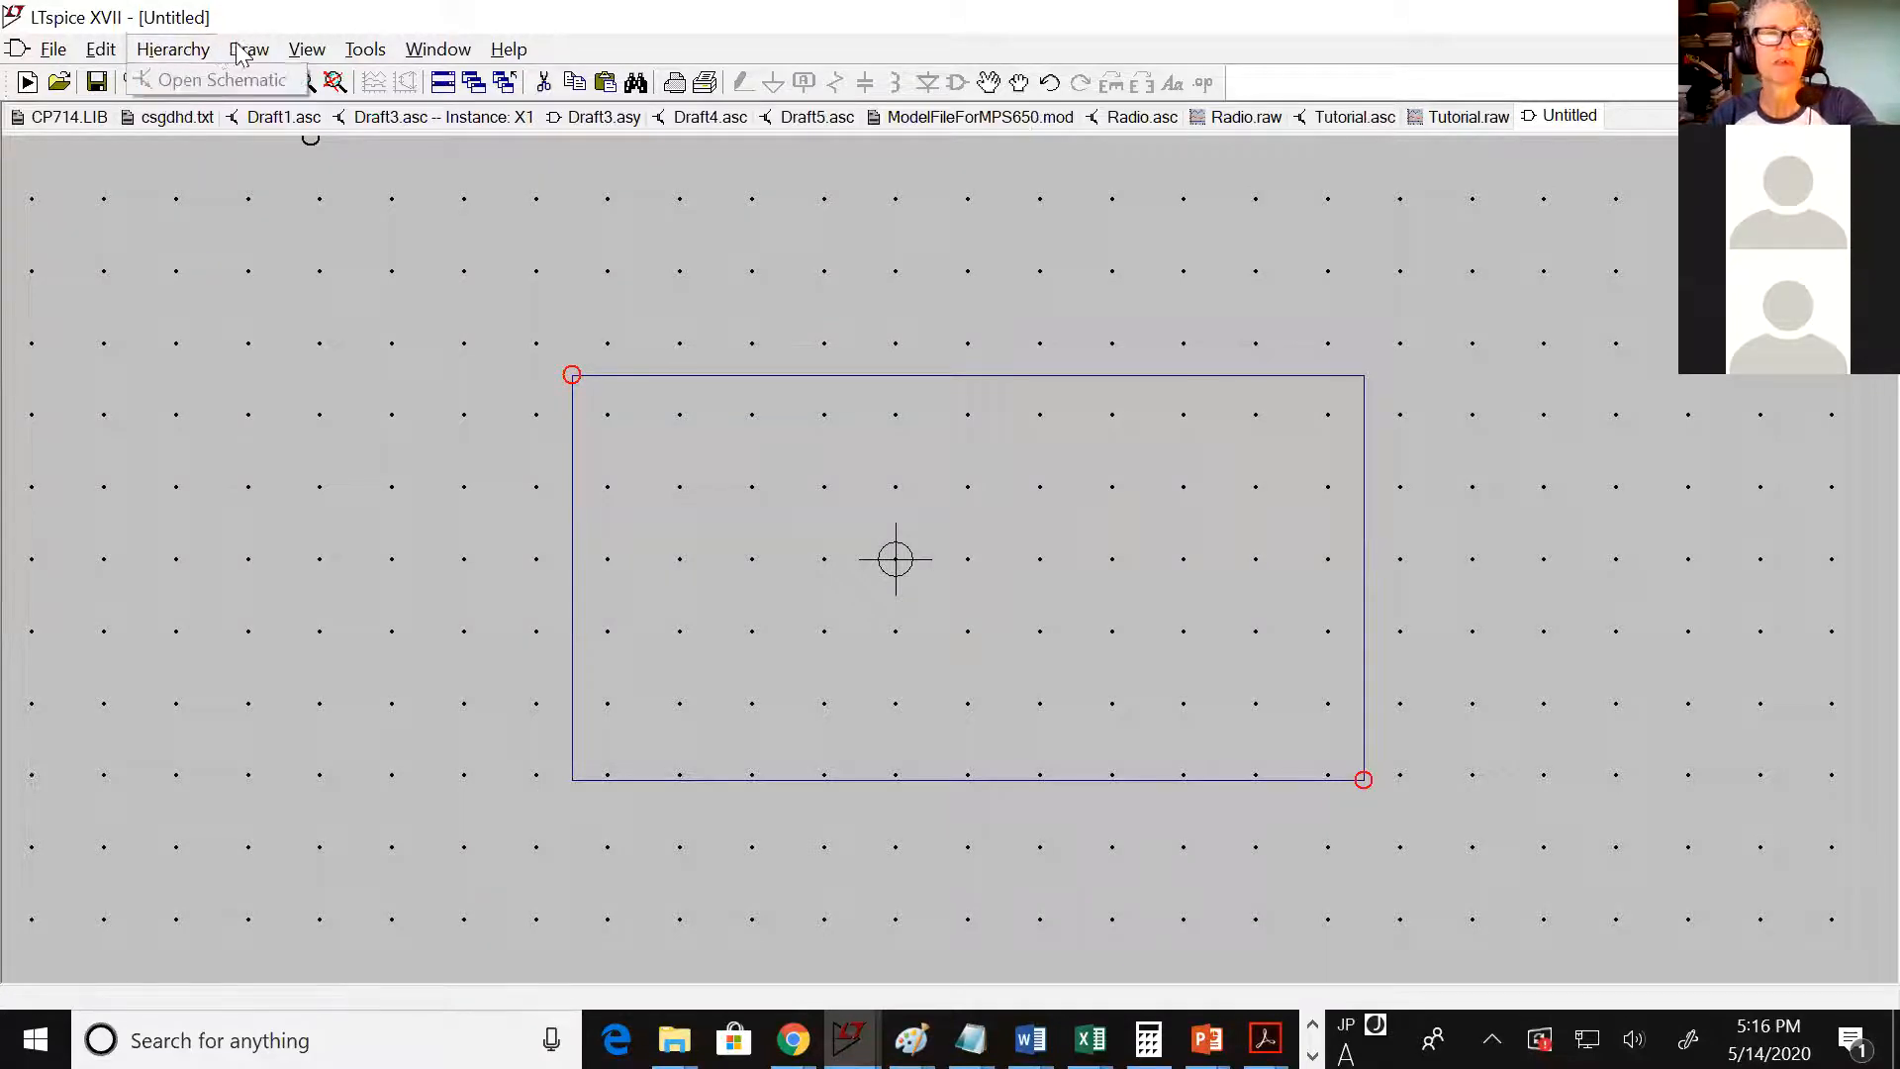
{"action": "mouse_move", "coordinate": [246, 51]}
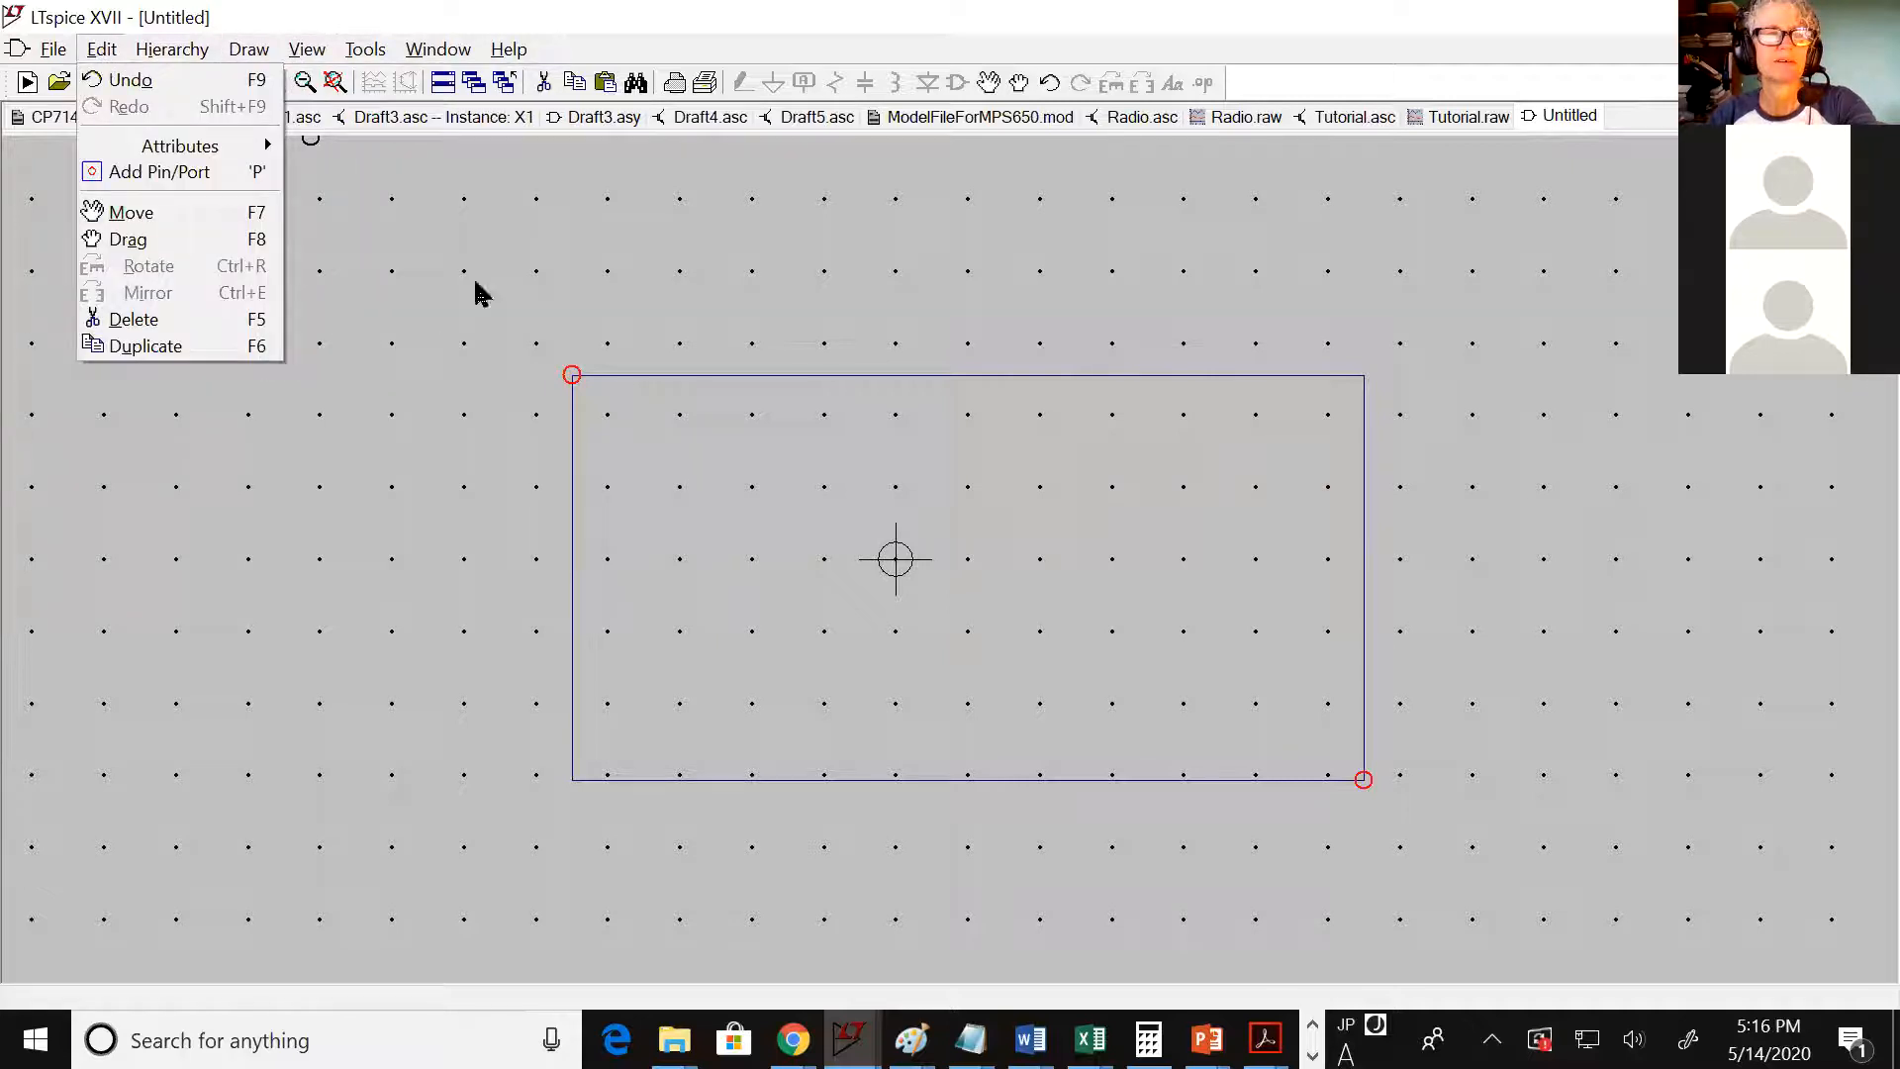
{"action": "left_click", "coordinate": [511, 274]}
{"action": "key", "text": "Escape"}
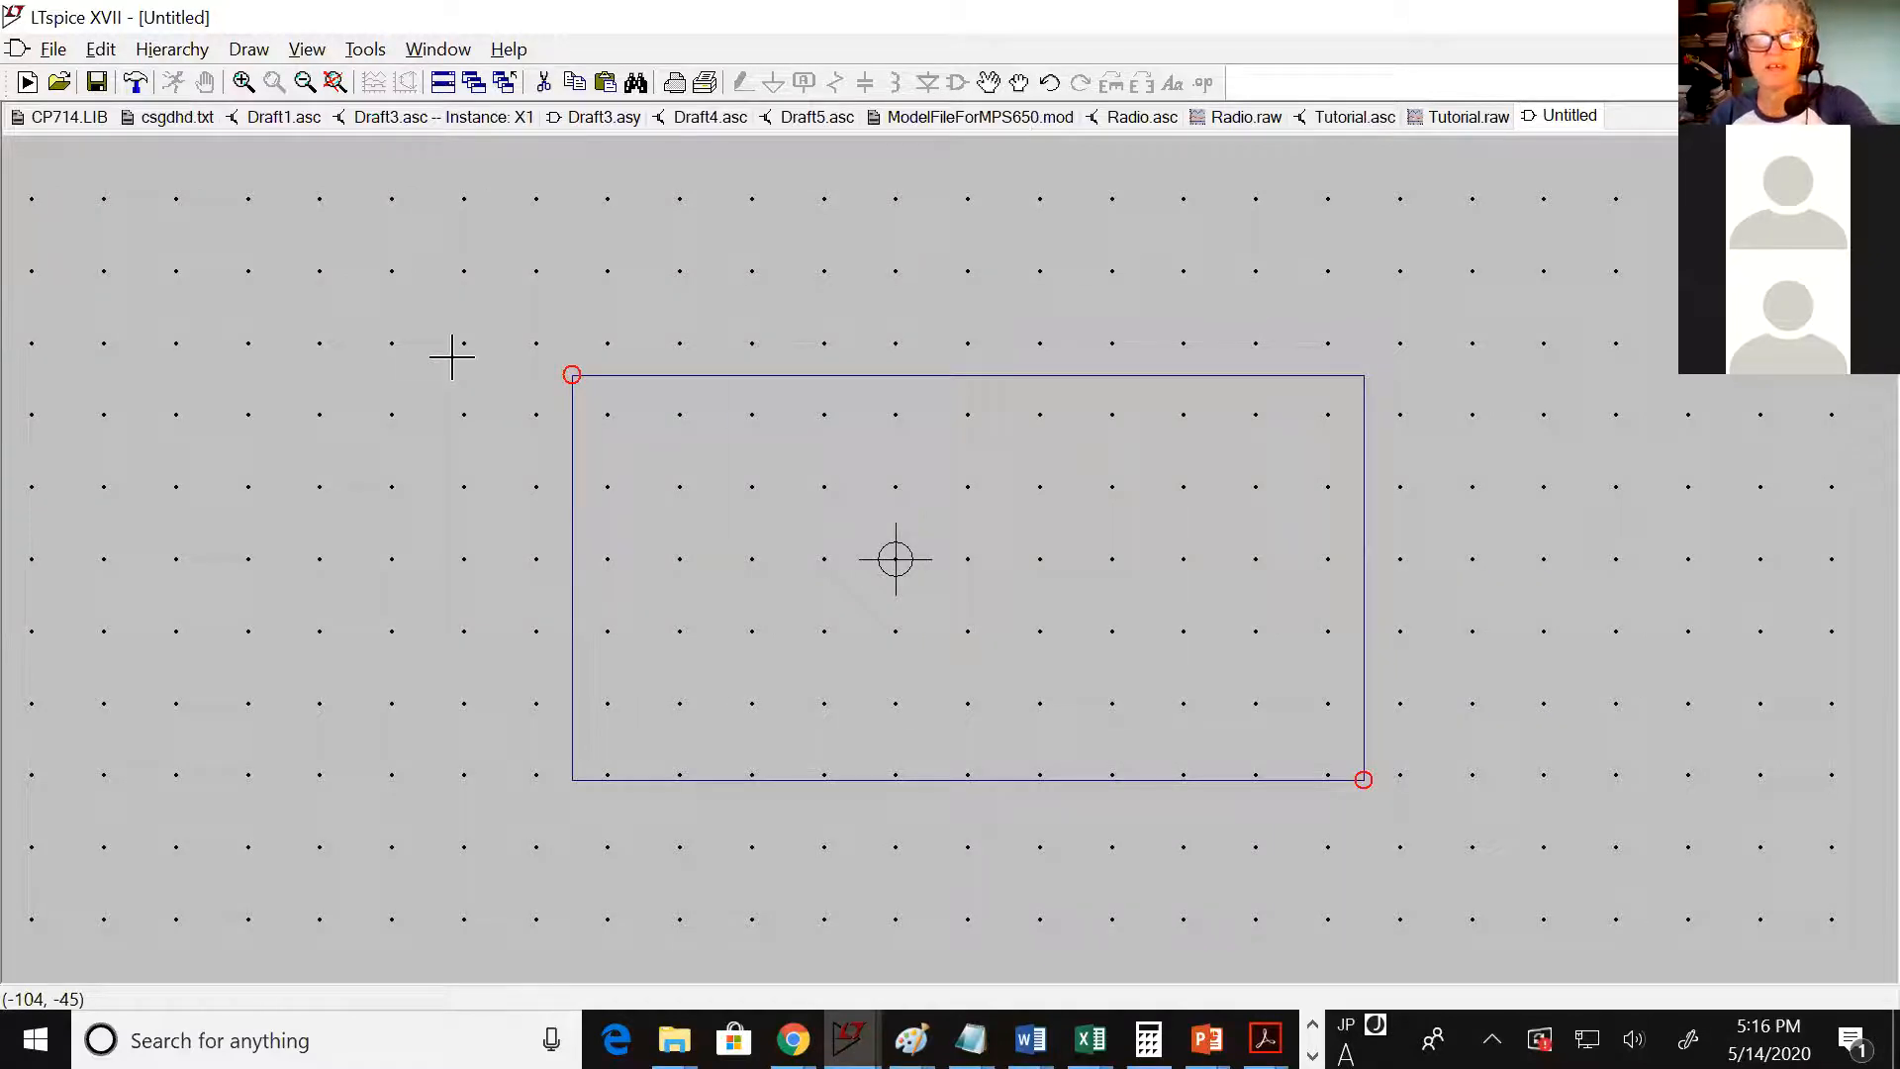
{"action": "key", "text": "p"}
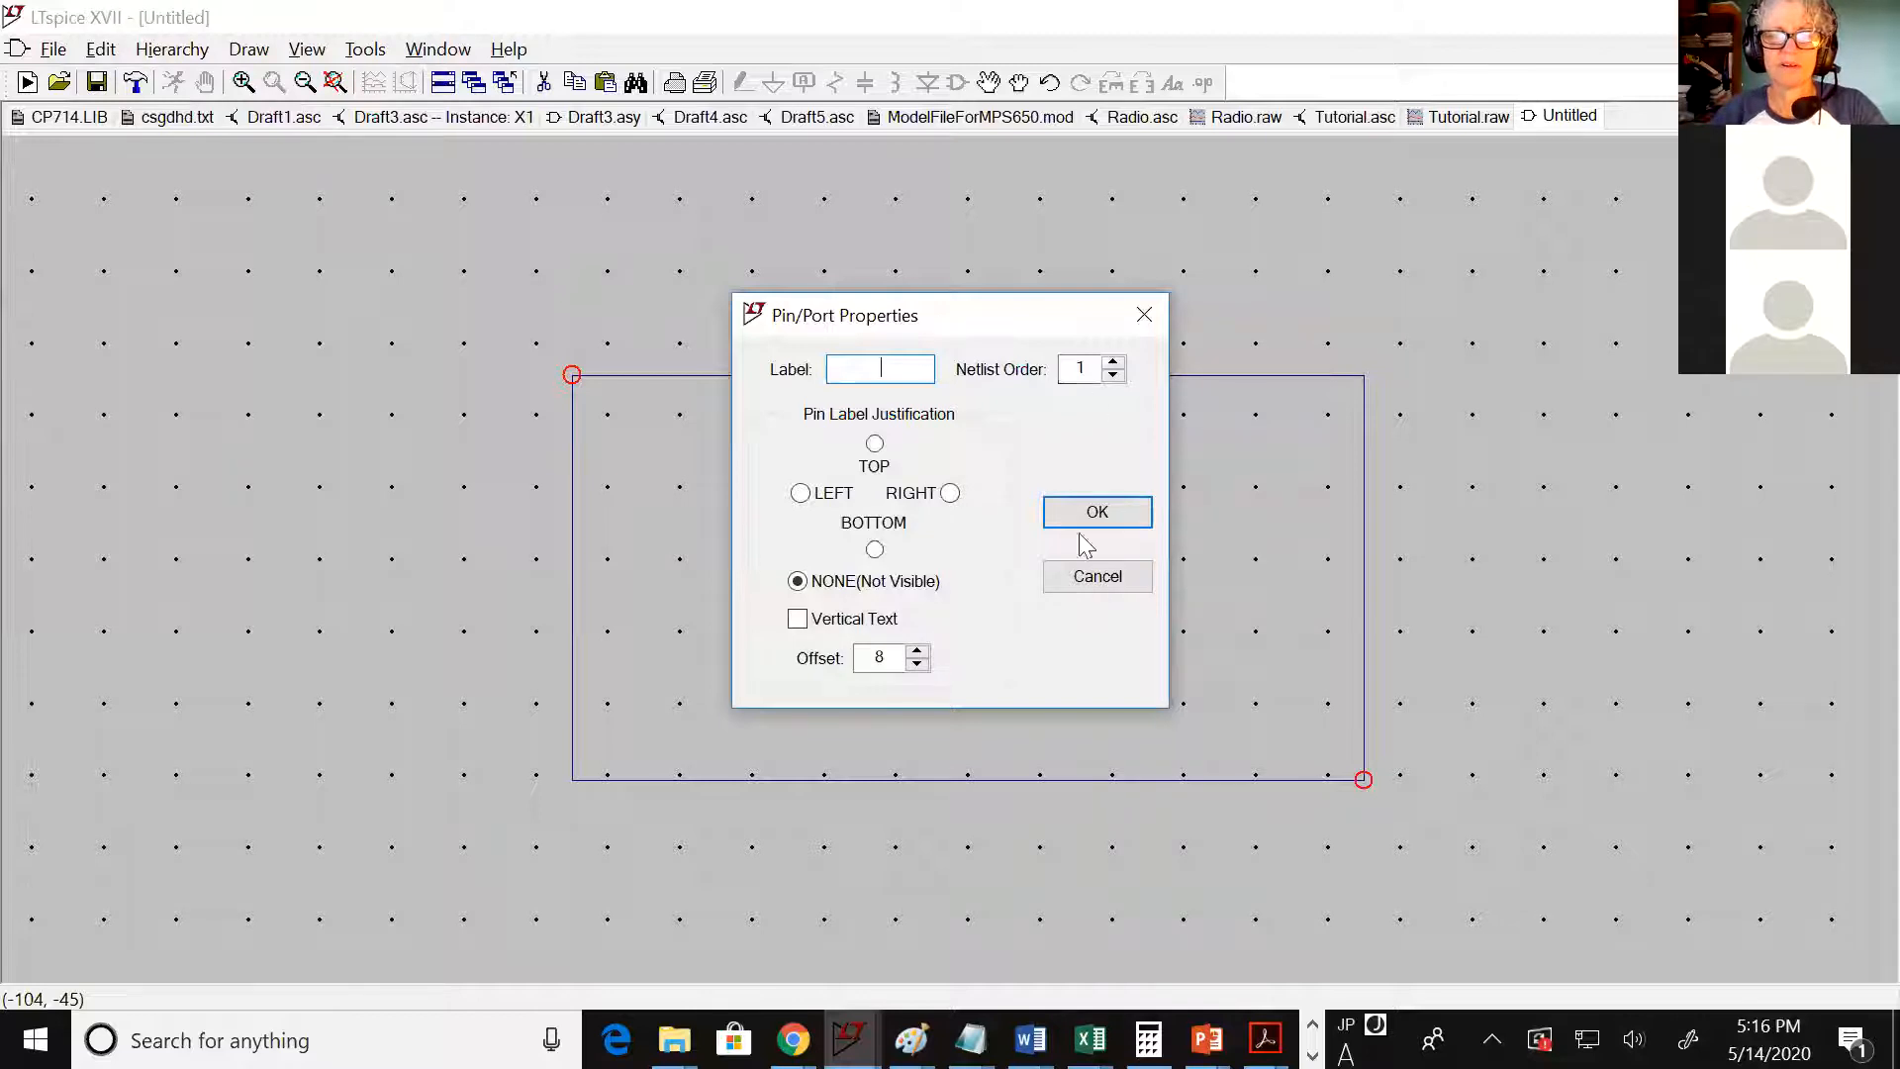
{"action": "left_click", "coordinate": [1088, 586]}
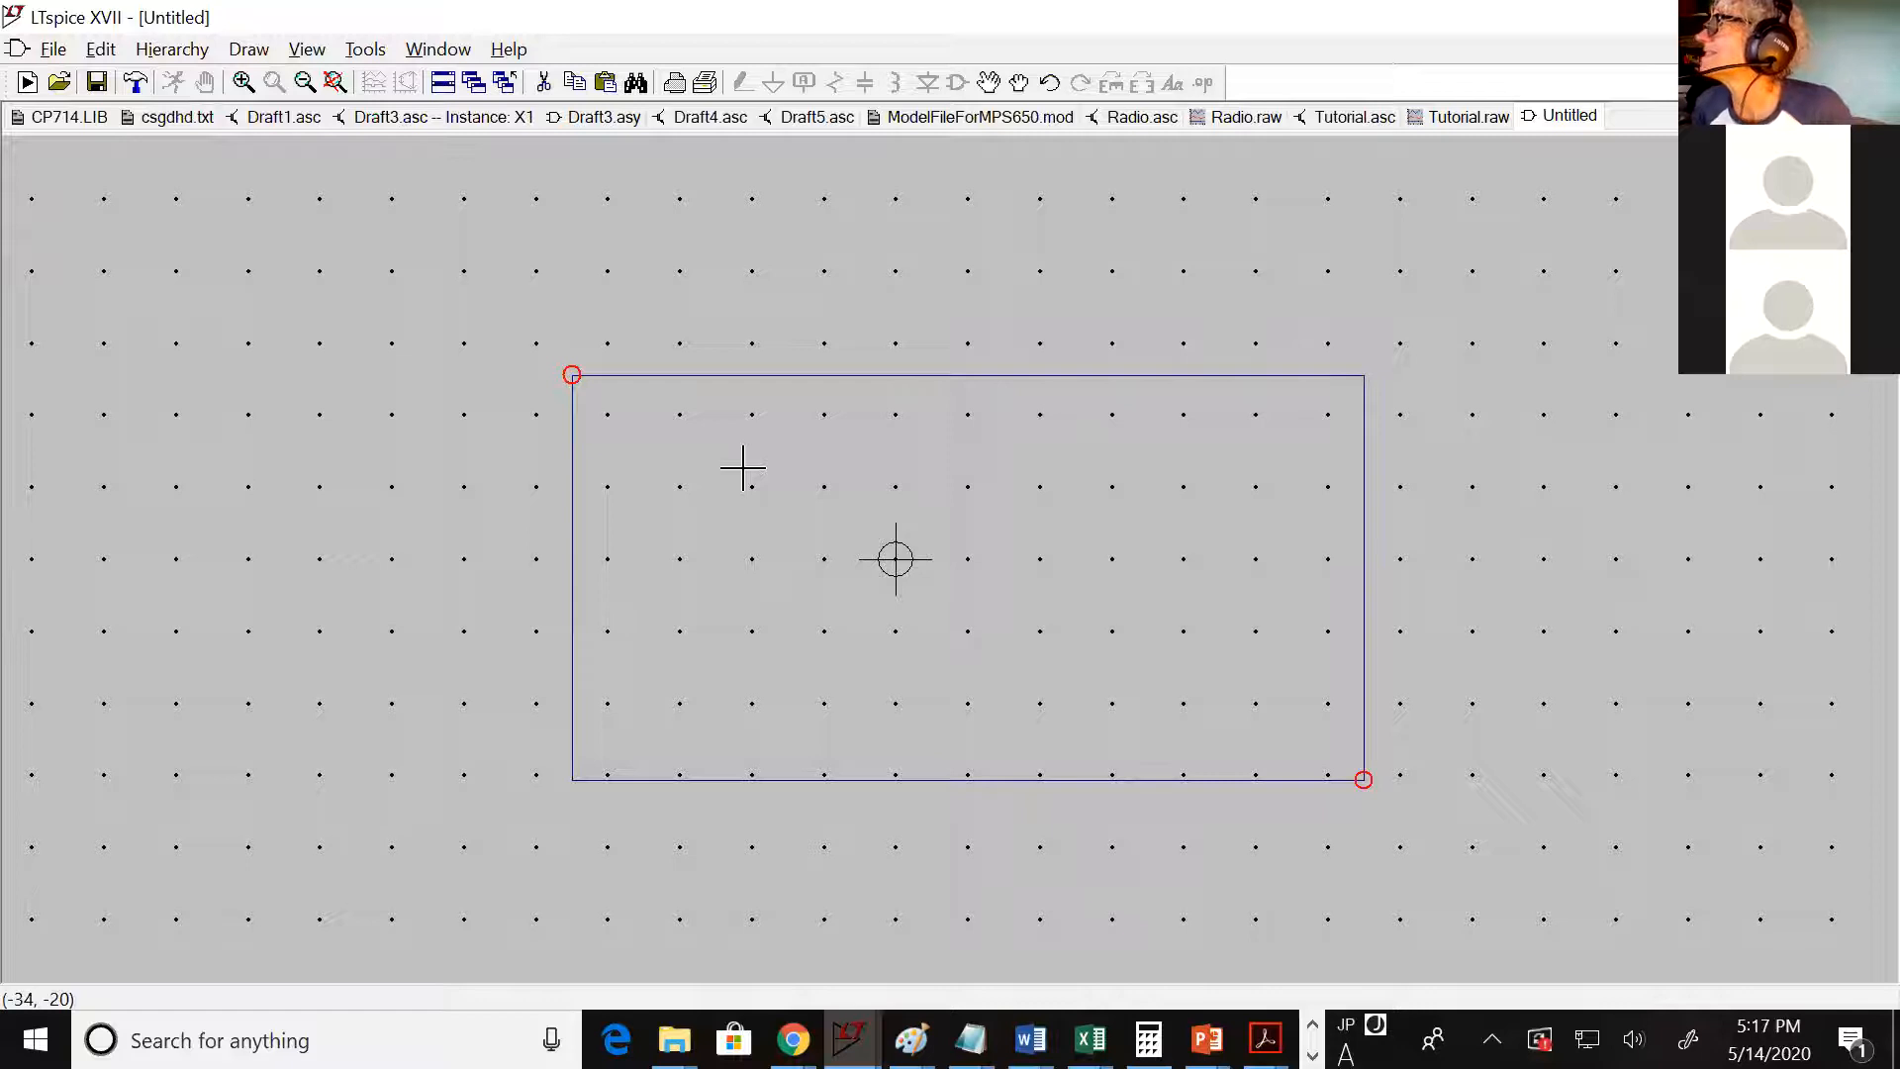
Draw a large open arc crossing the rectangle's upper edge, starting inside the rectangle and ending above it
{"action": "left_click", "coordinate": [249, 49]}
{"action": "left_click", "coordinate": [265, 159]}
{"action": "left_click", "coordinate": [828, 248]}
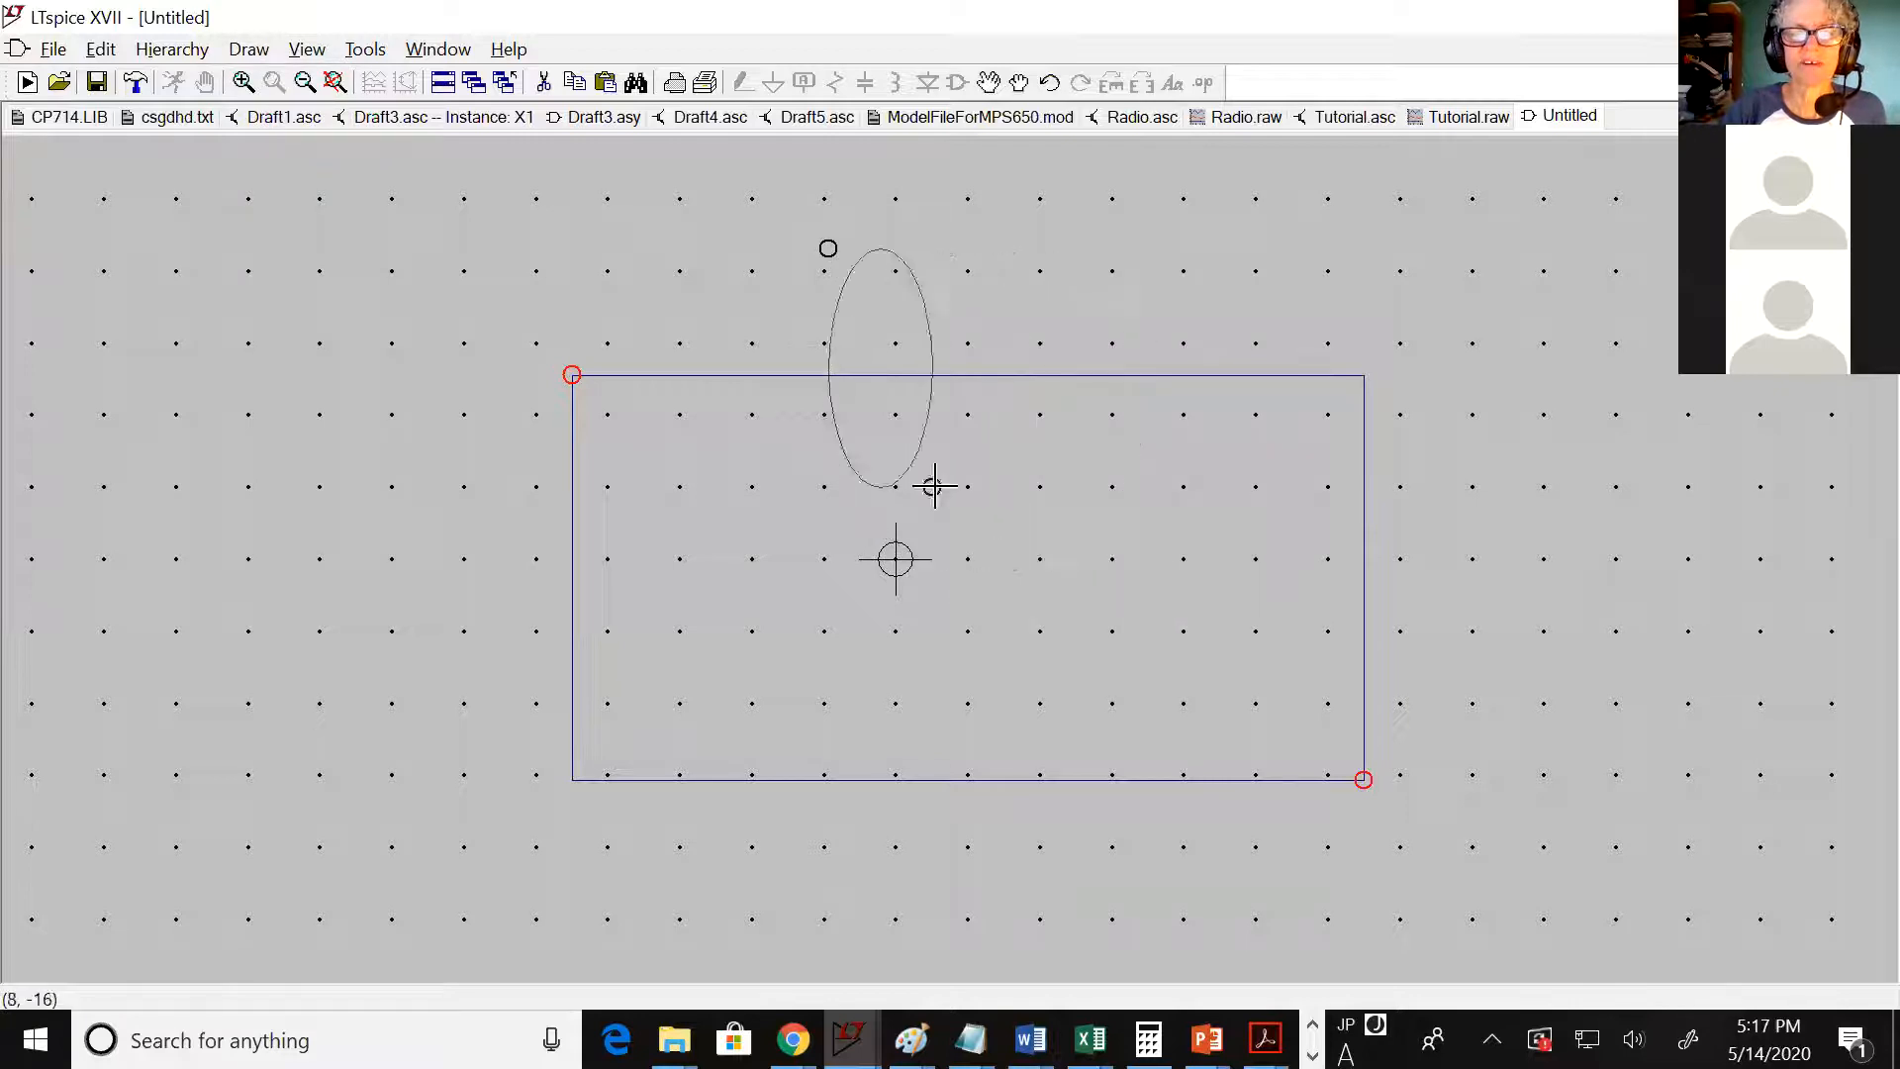
{"action": "left_click", "coordinate": [1139, 527]}
{"action": "left_click", "coordinate": [848, 441]}
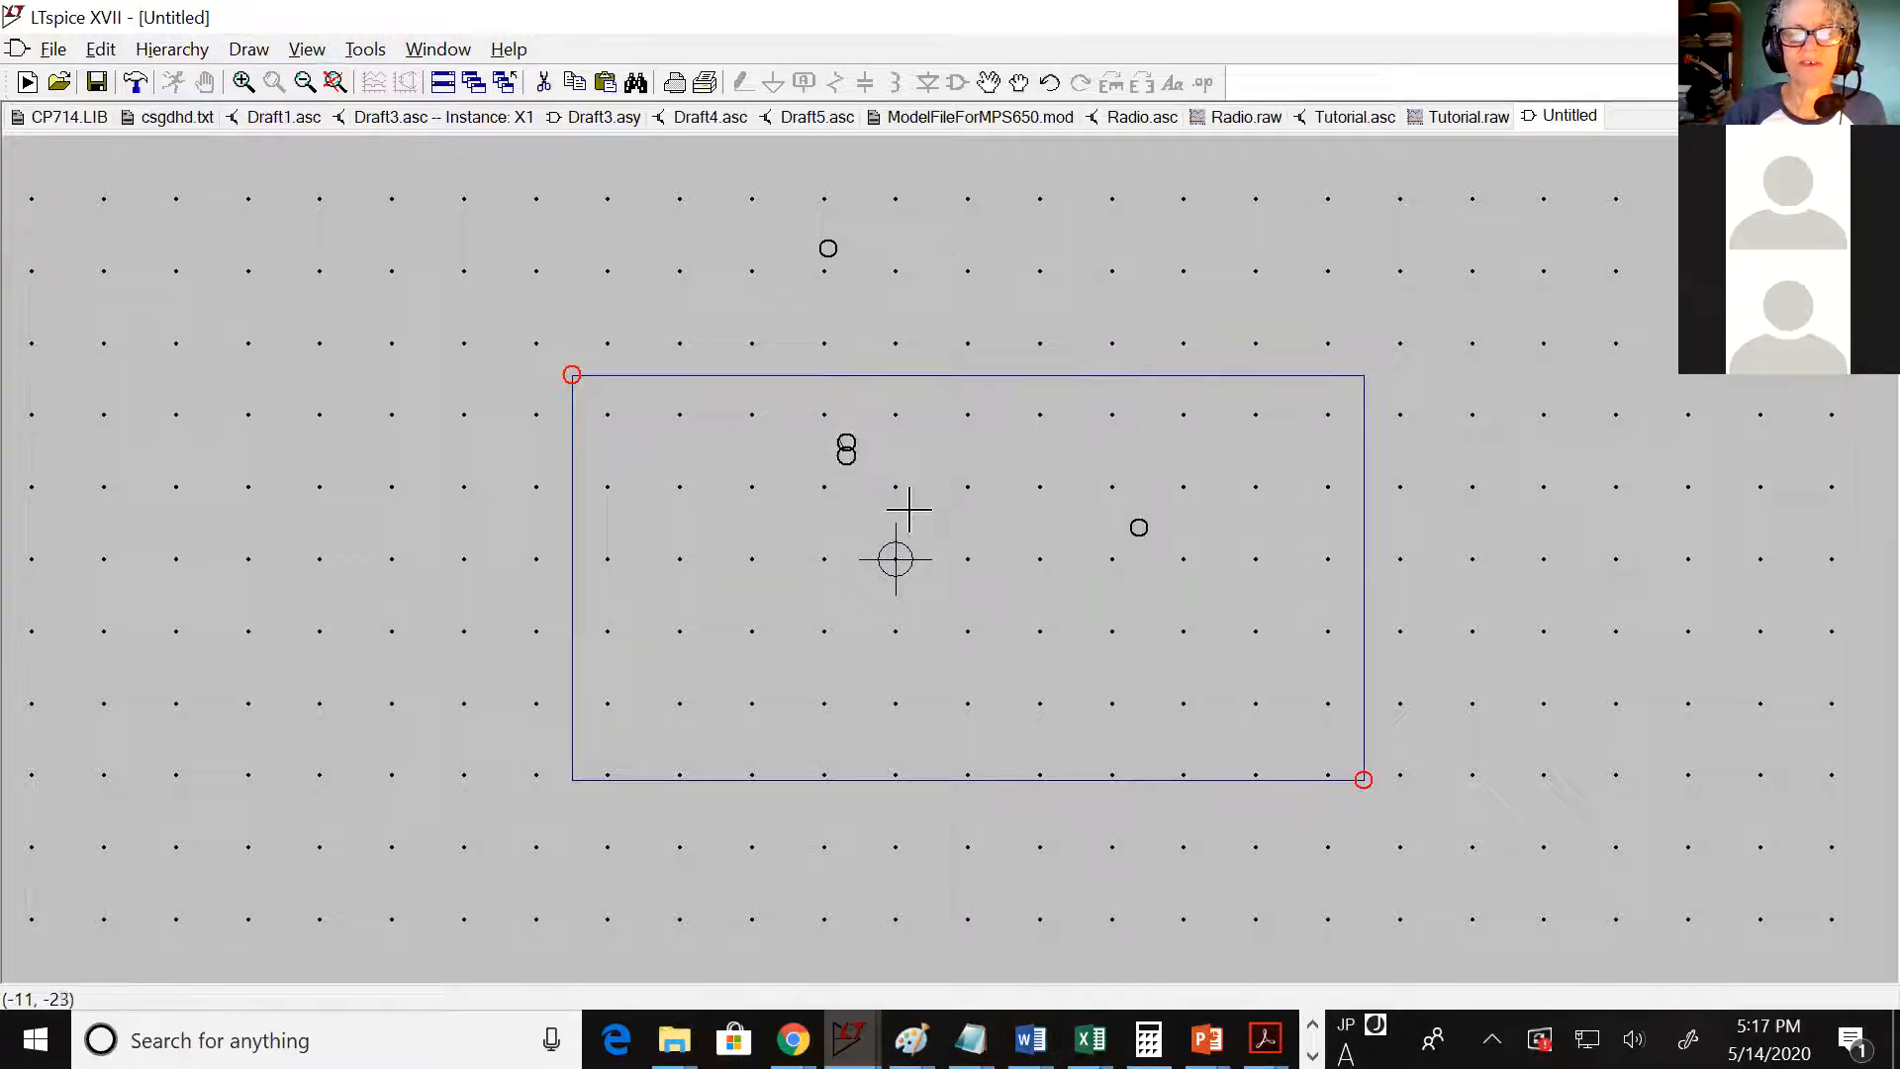
{"action": "left_click", "coordinate": [991, 245]}
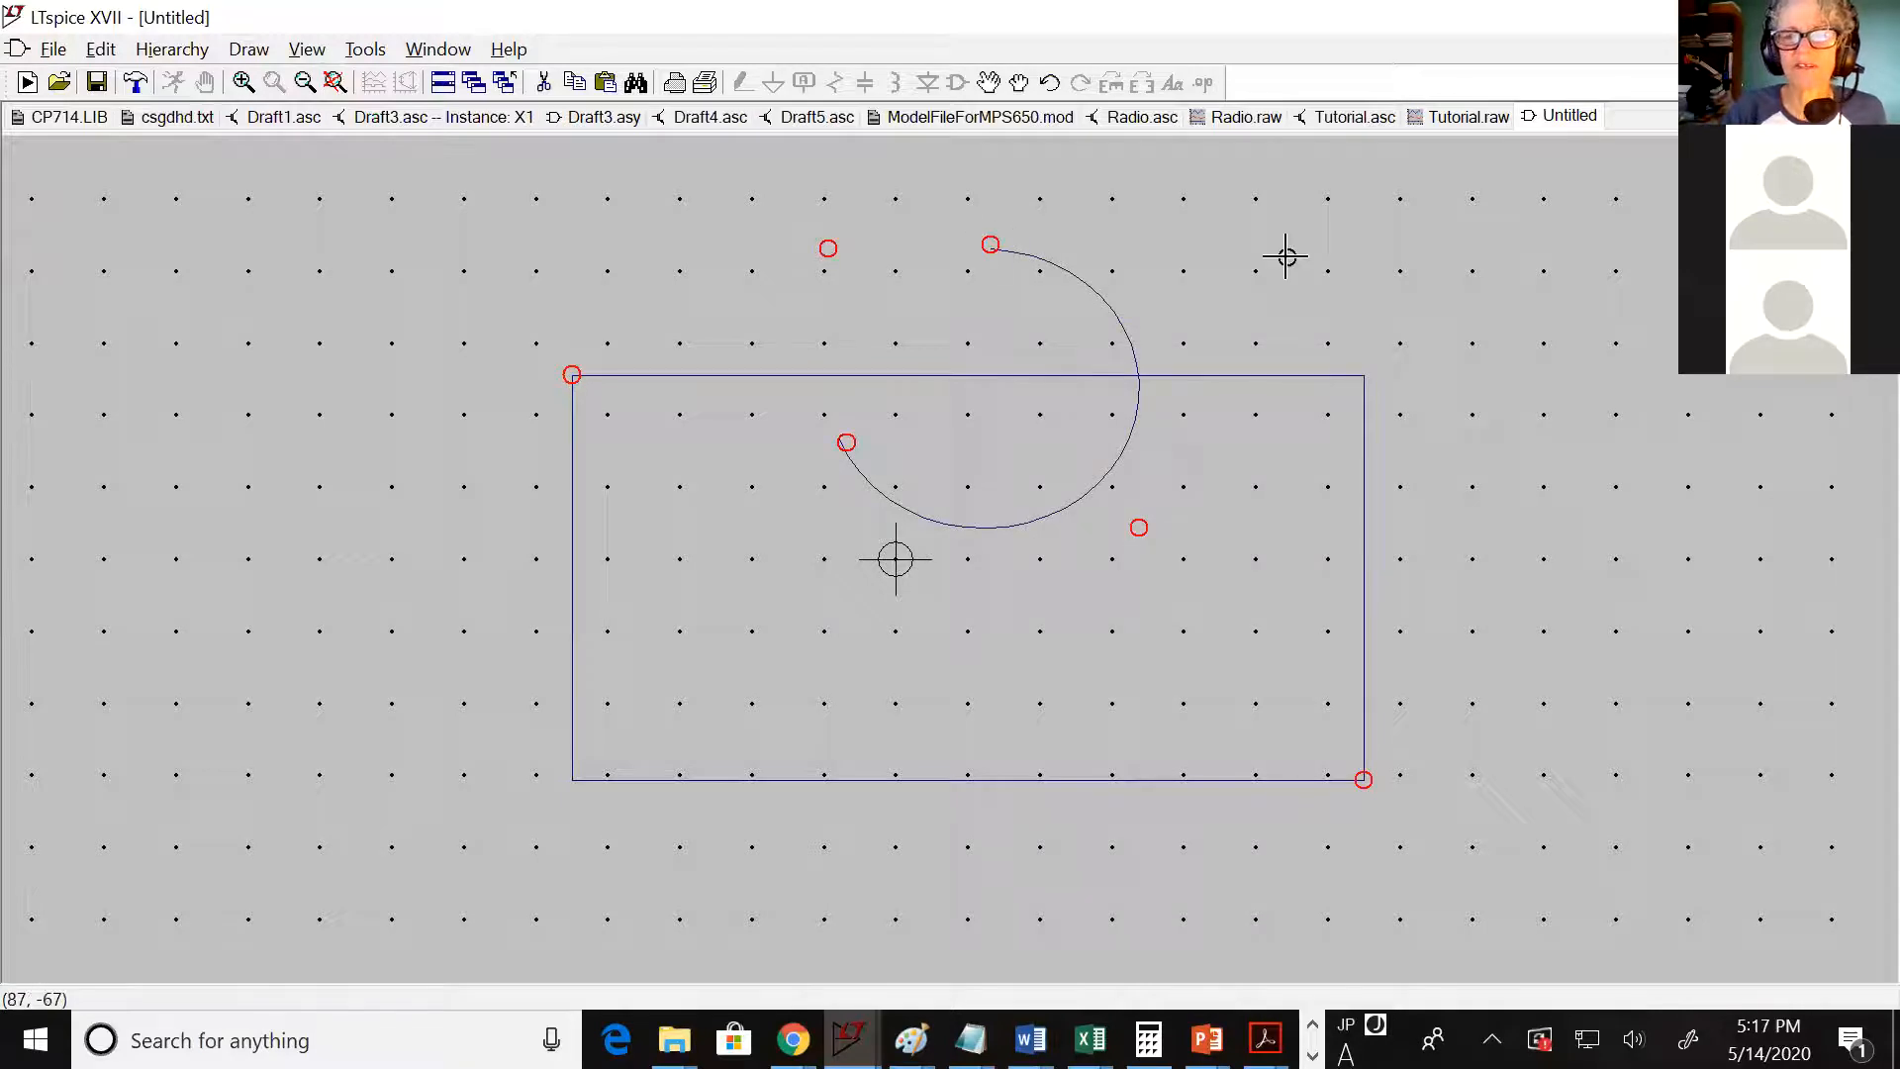
Draw a flattened ellipse inside the rectangle, just below the symbol's origin
{"action": "left_click", "coordinate": [247, 51]}
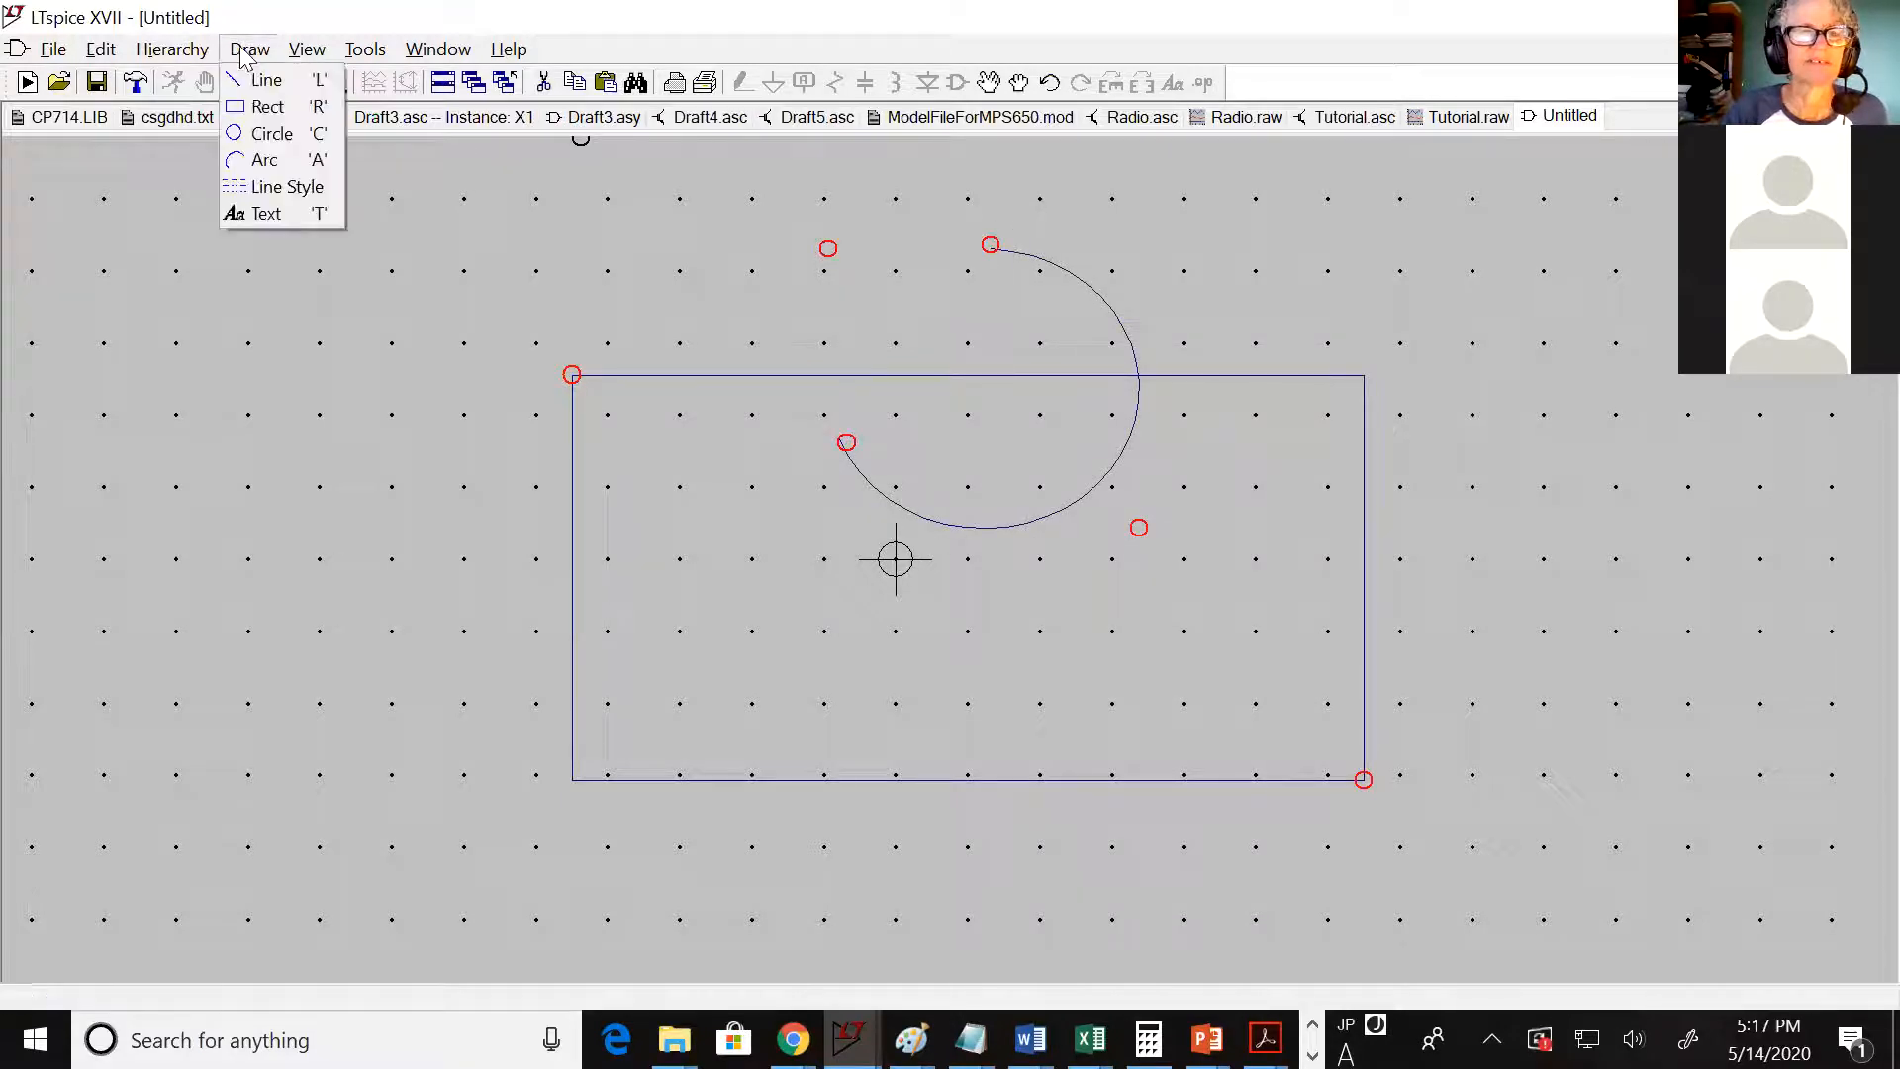
{"action": "left_click", "coordinate": [272, 133]}
{"action": "left_click", "coordinate": [770, 563]}
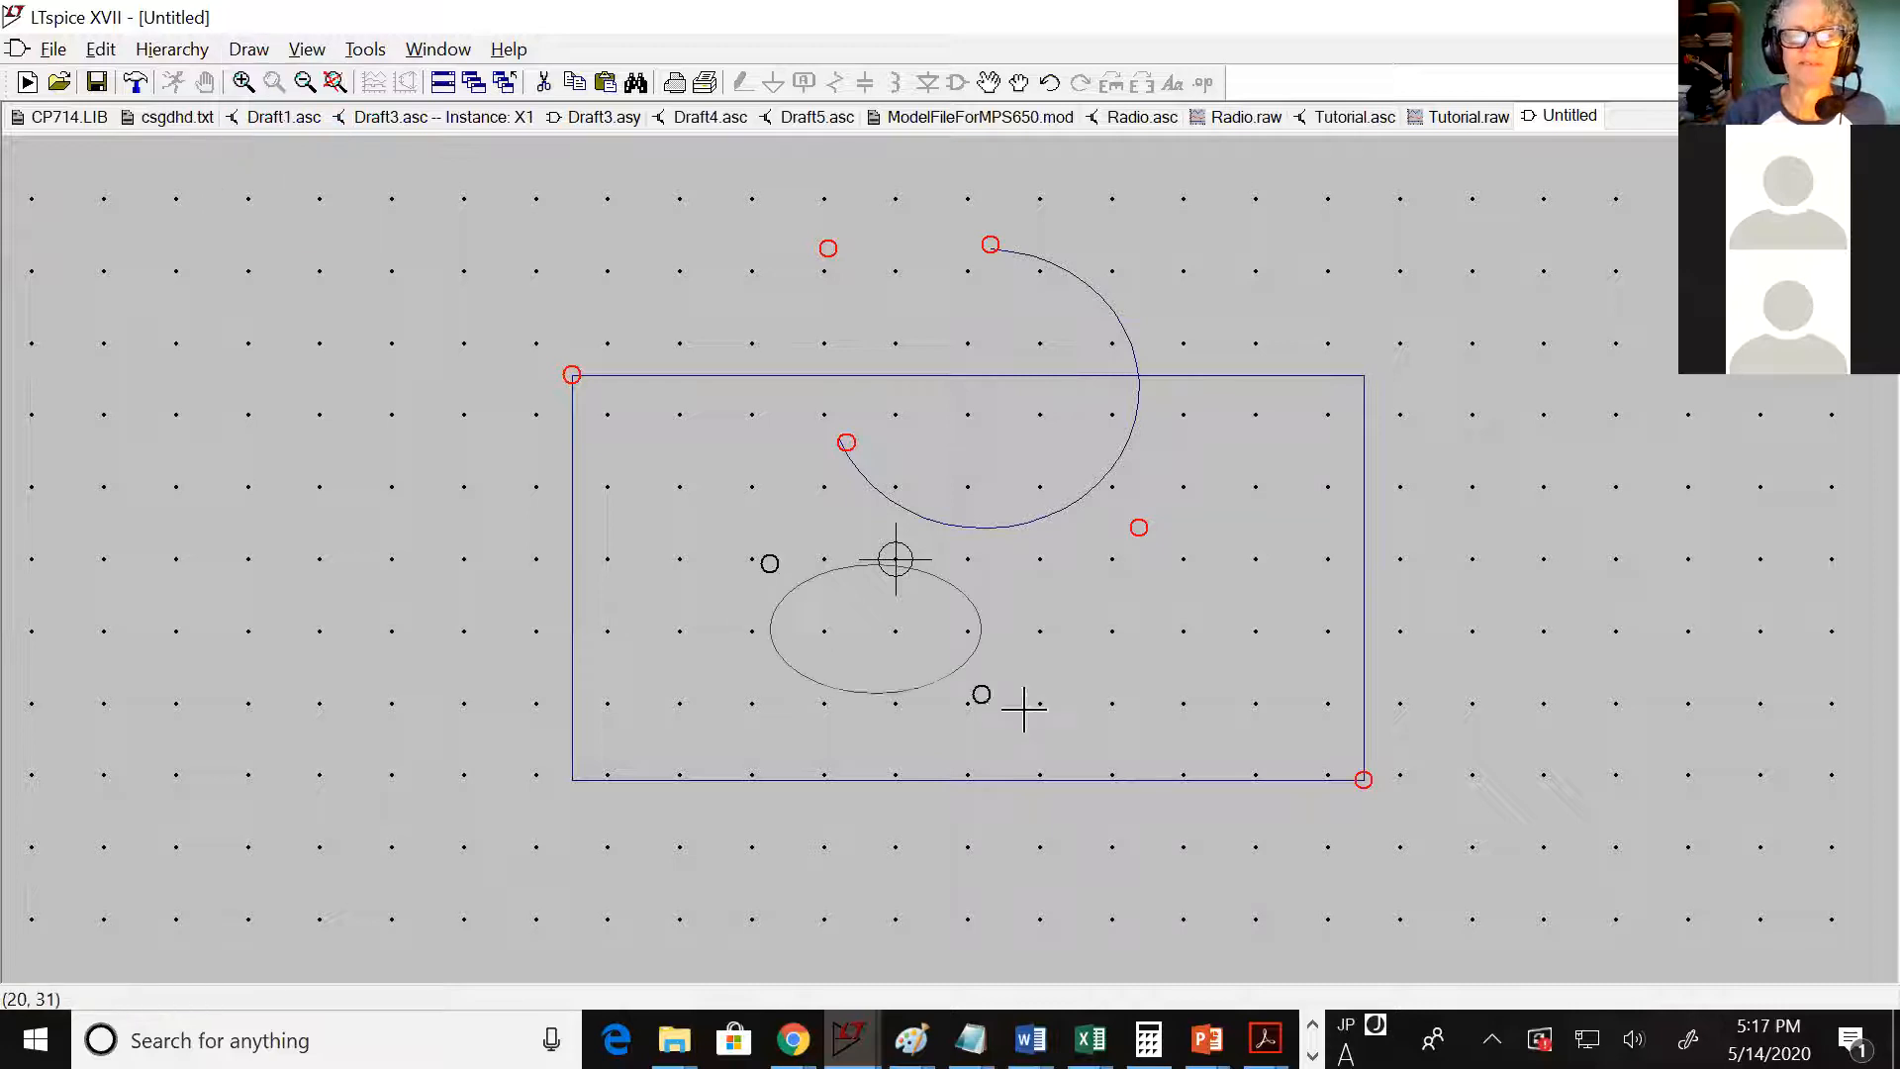
{"action": "left_click", "coordinate": [1026, 713]}
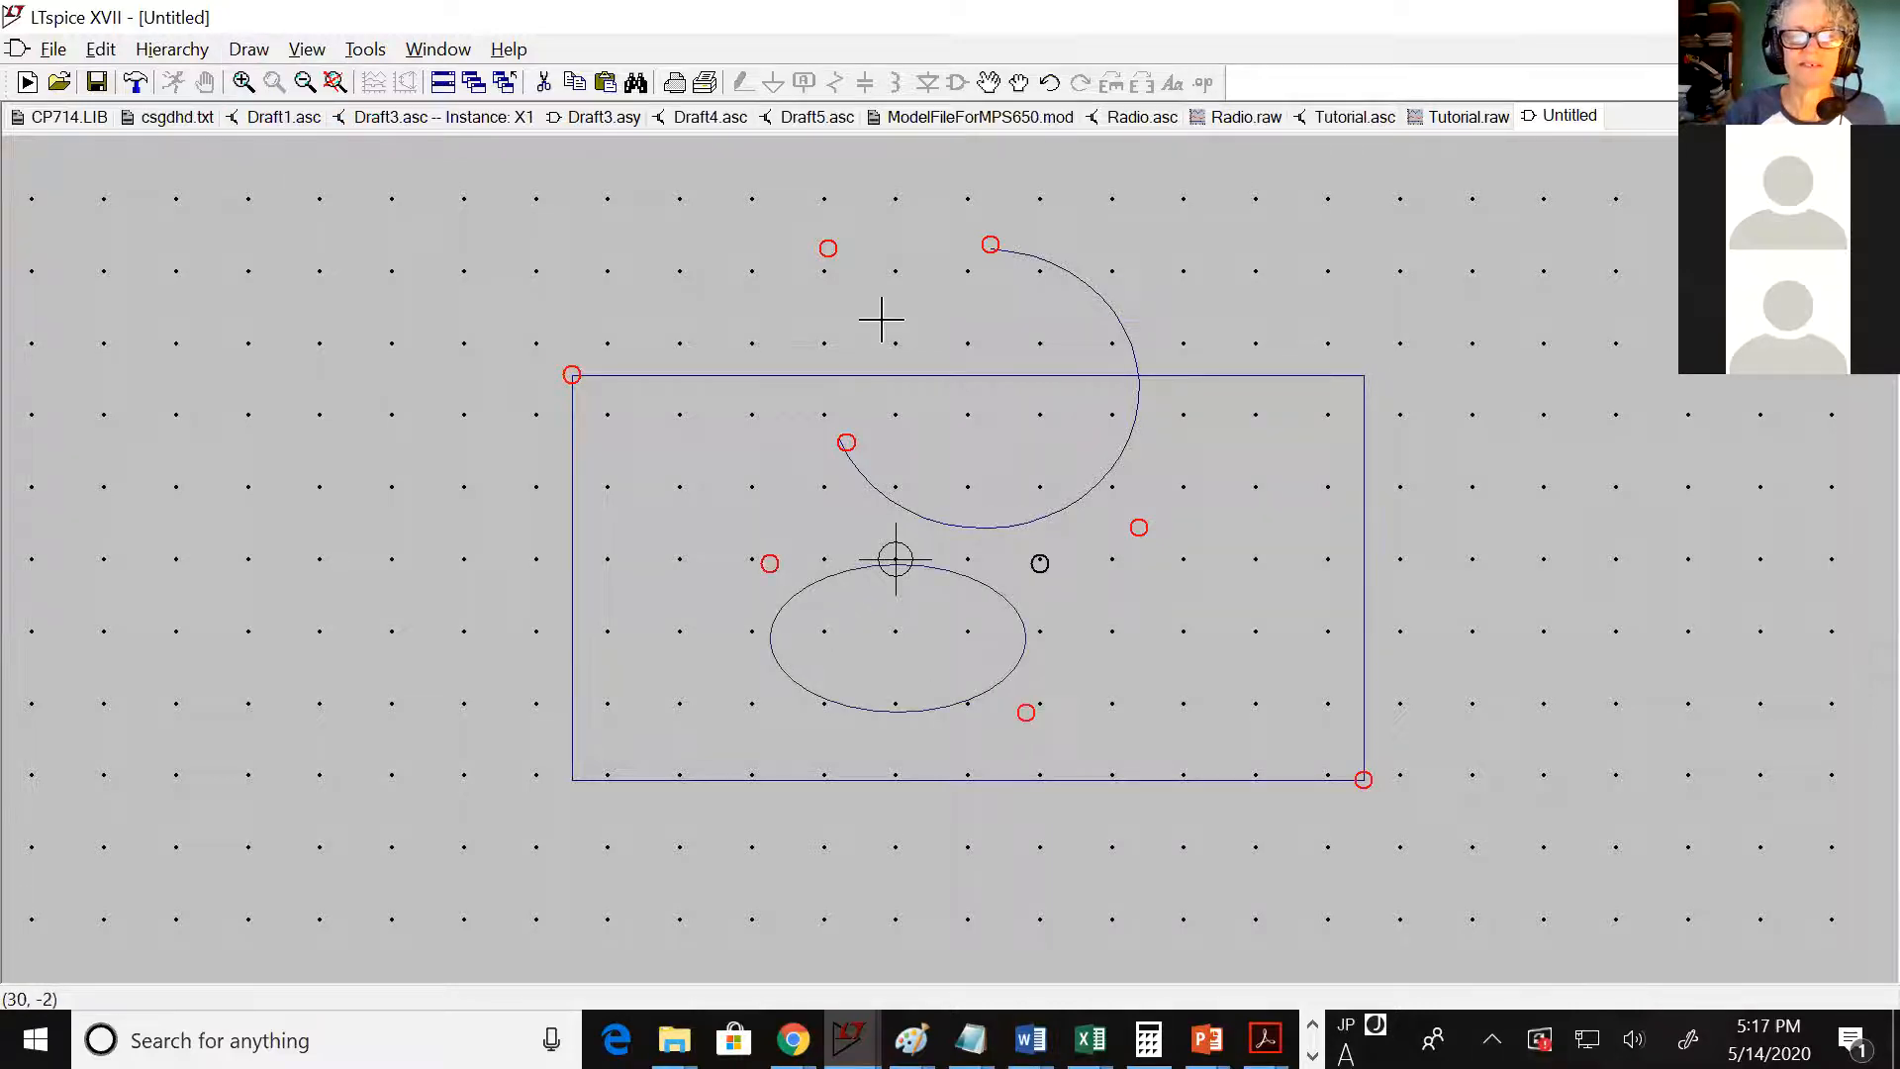
Draw a chain of three connected straight lines inside the rectangle, crossing itself near the origin
{"action": "left_click", "coordinate": [248, 50]}
{"action": "left_click", "coordinate": [272, 77]}
{"action": "left_click", "coordinate": [702, 684]}
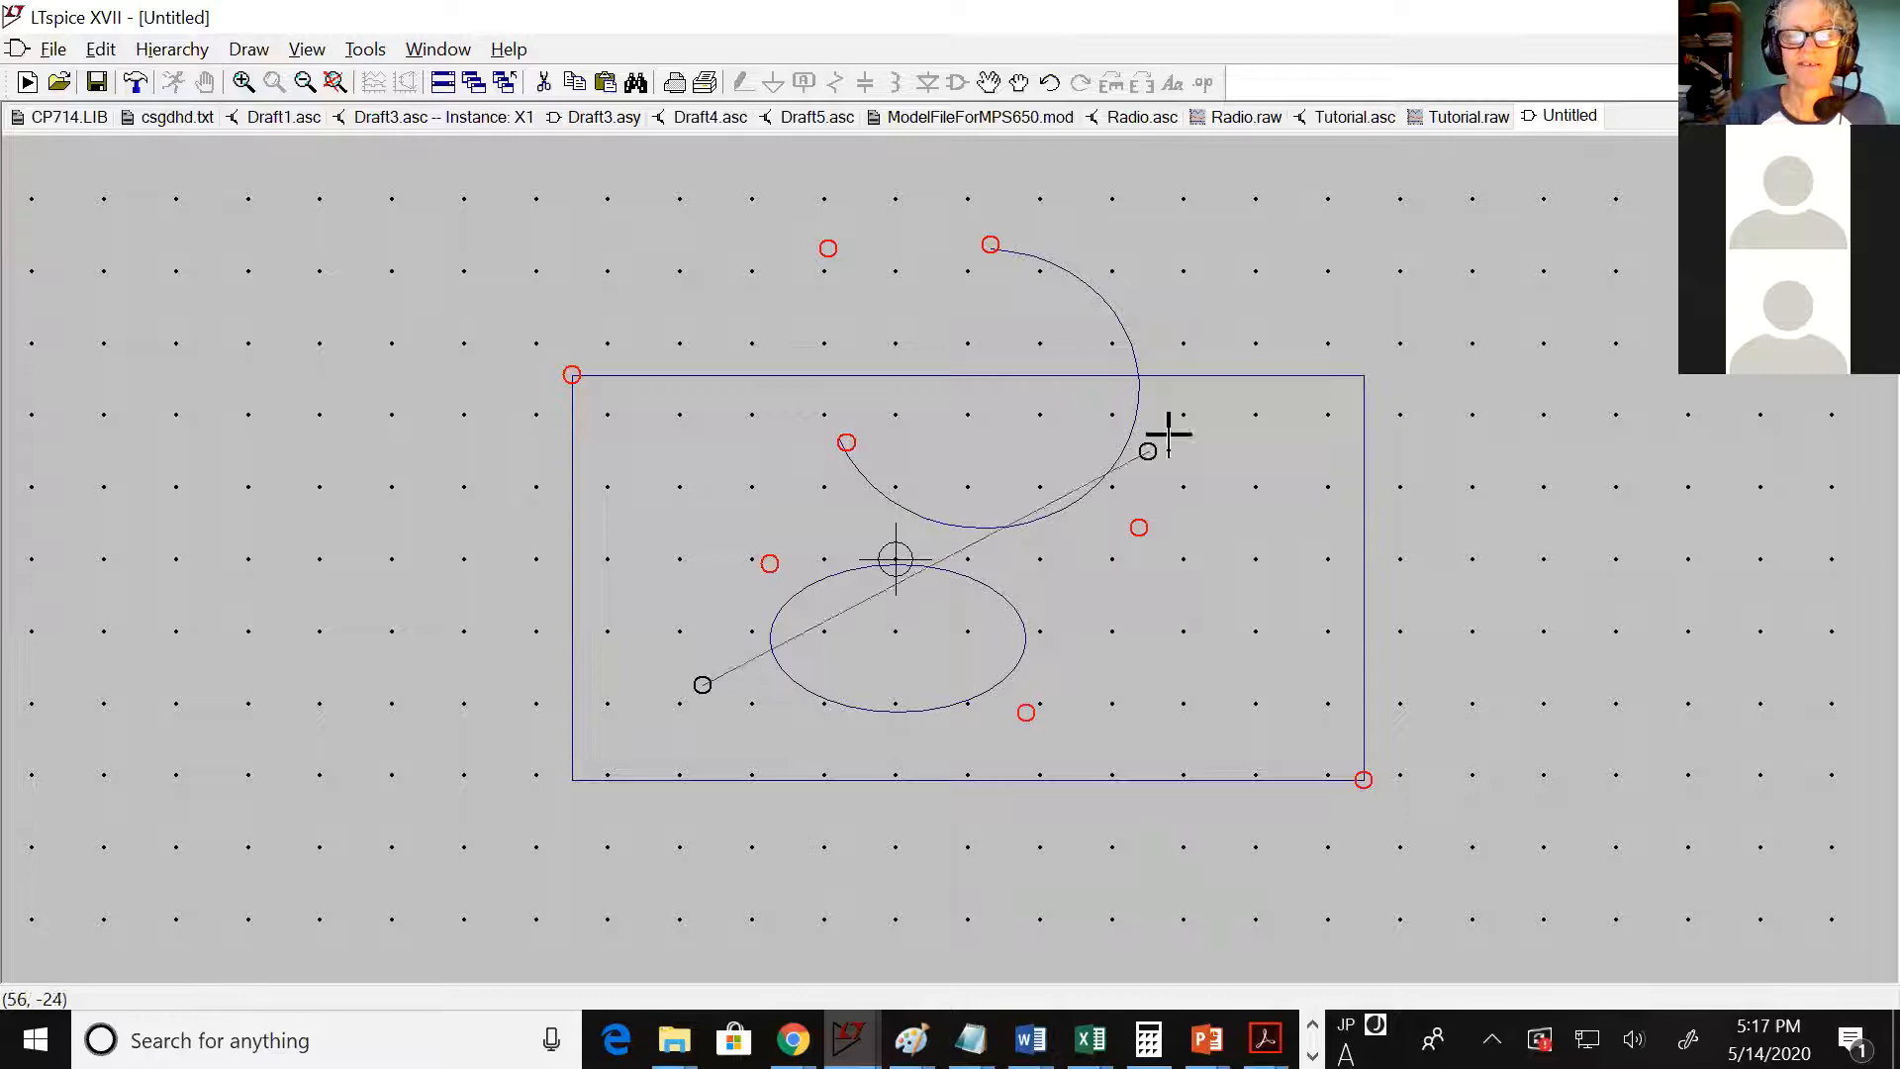
{"action": "left_click", "coordinate": [1211, 393]}
{"action": "left_click", "coordinate": [1179, 649]}
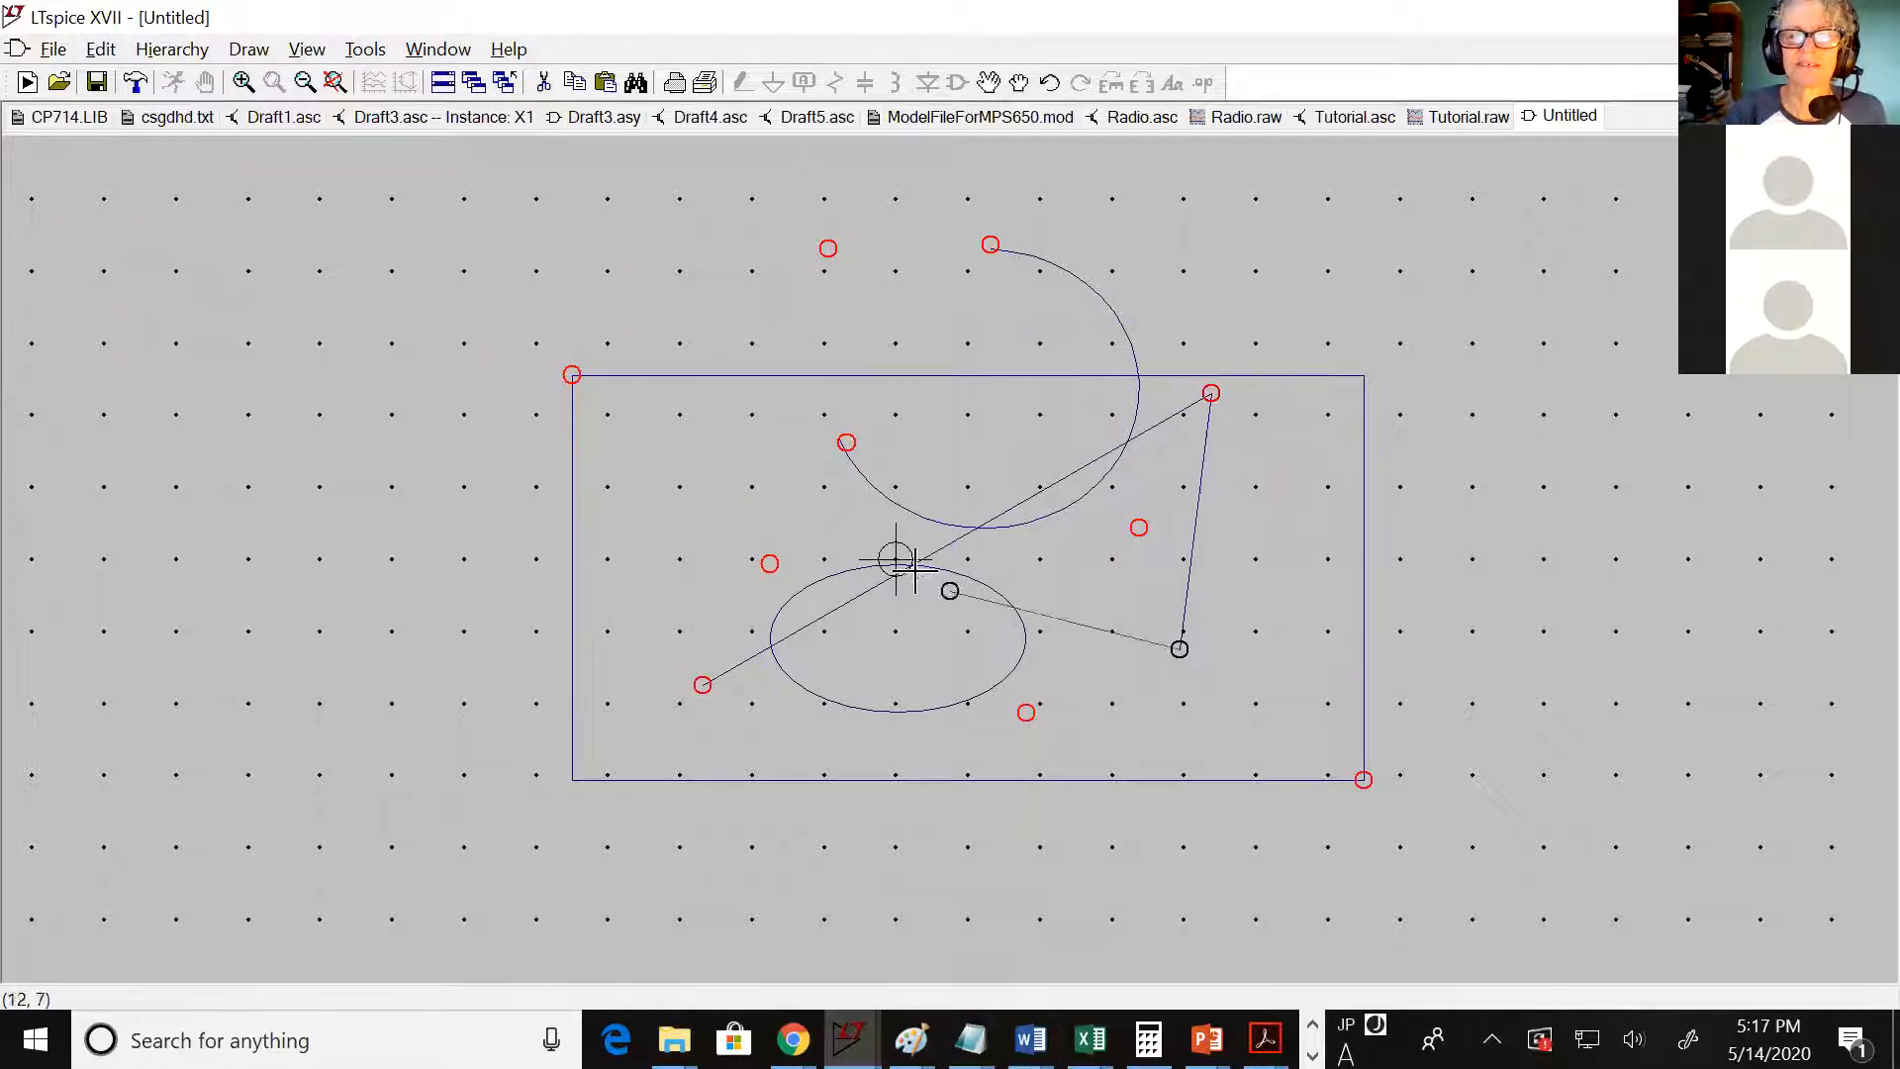
{"action": "left_click", "coordinate": [690, 473]}
{"action": "right_click", "coordinate": [950, 509]}
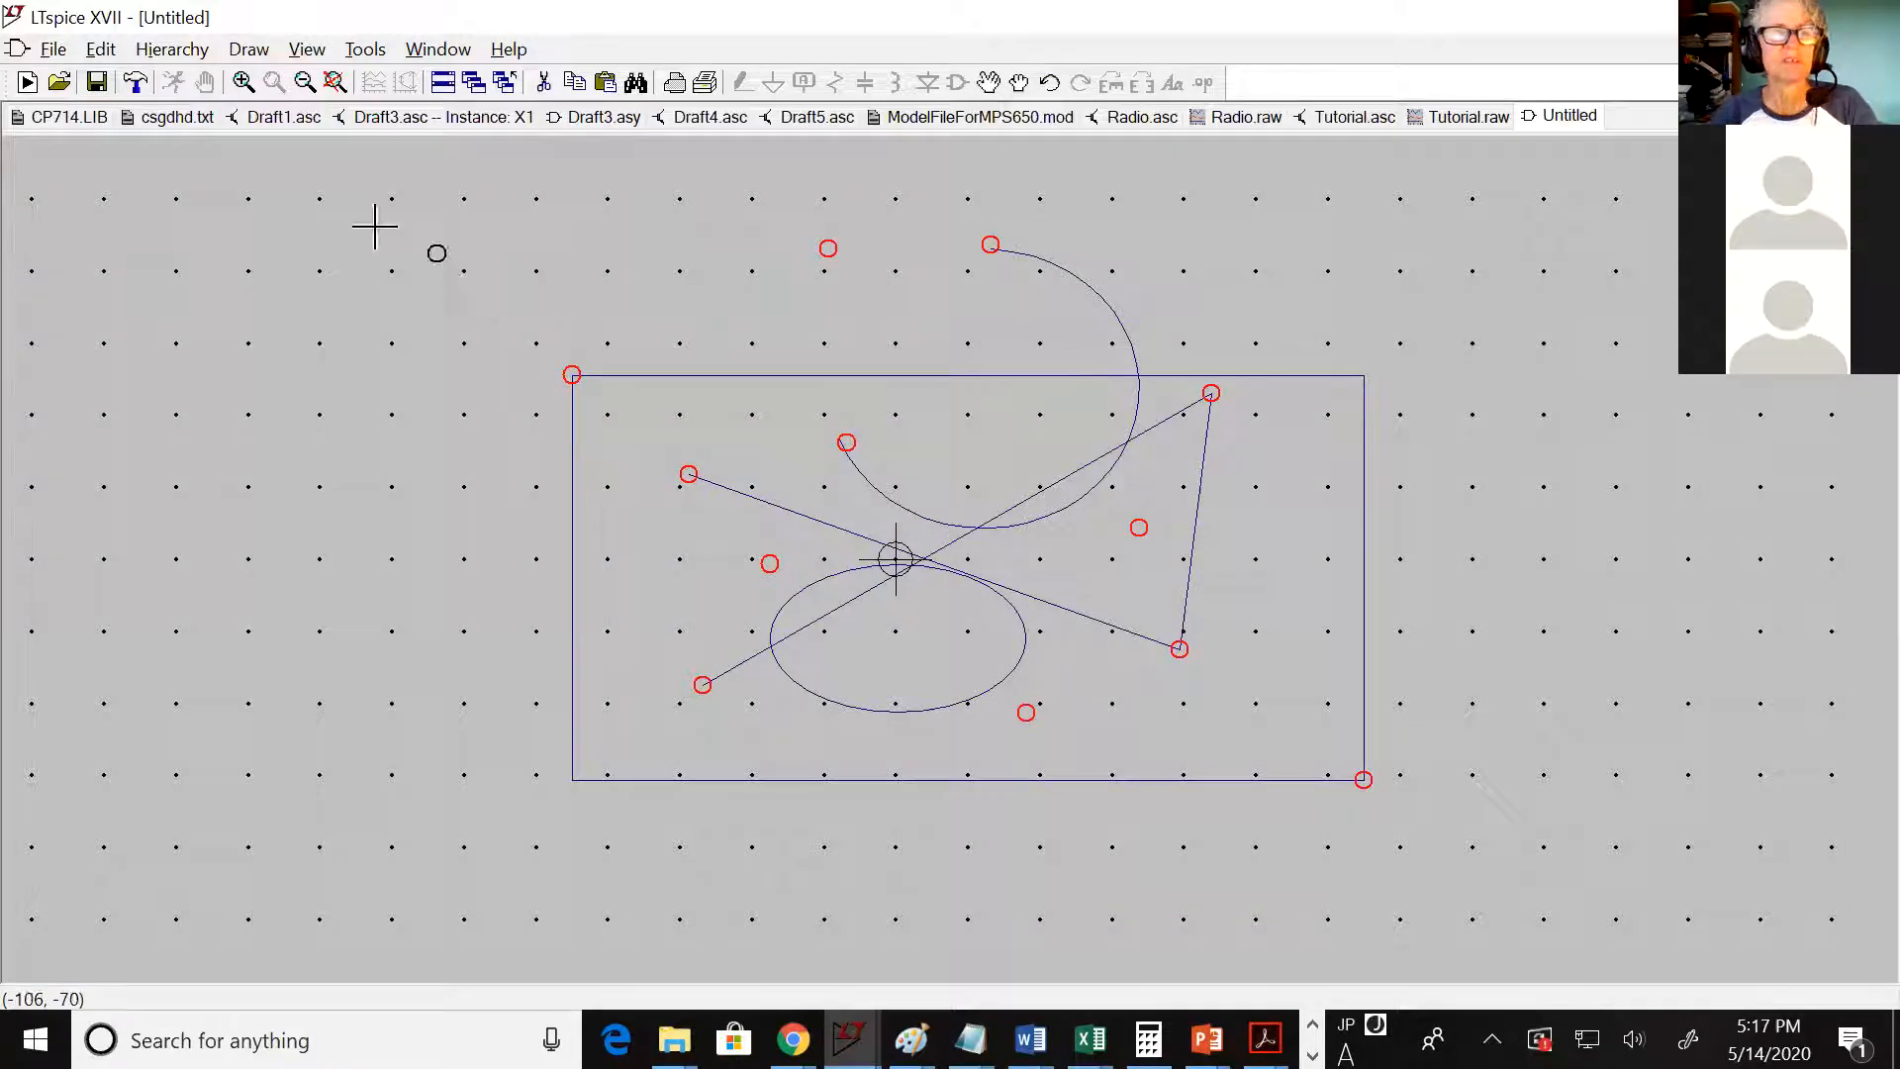
Add a pin labelled Vin with bottom label justification beside the rectangle's left edge, and join it to that edge with a straight line
{"action": "left_click", "coordinate": [111, 48]}
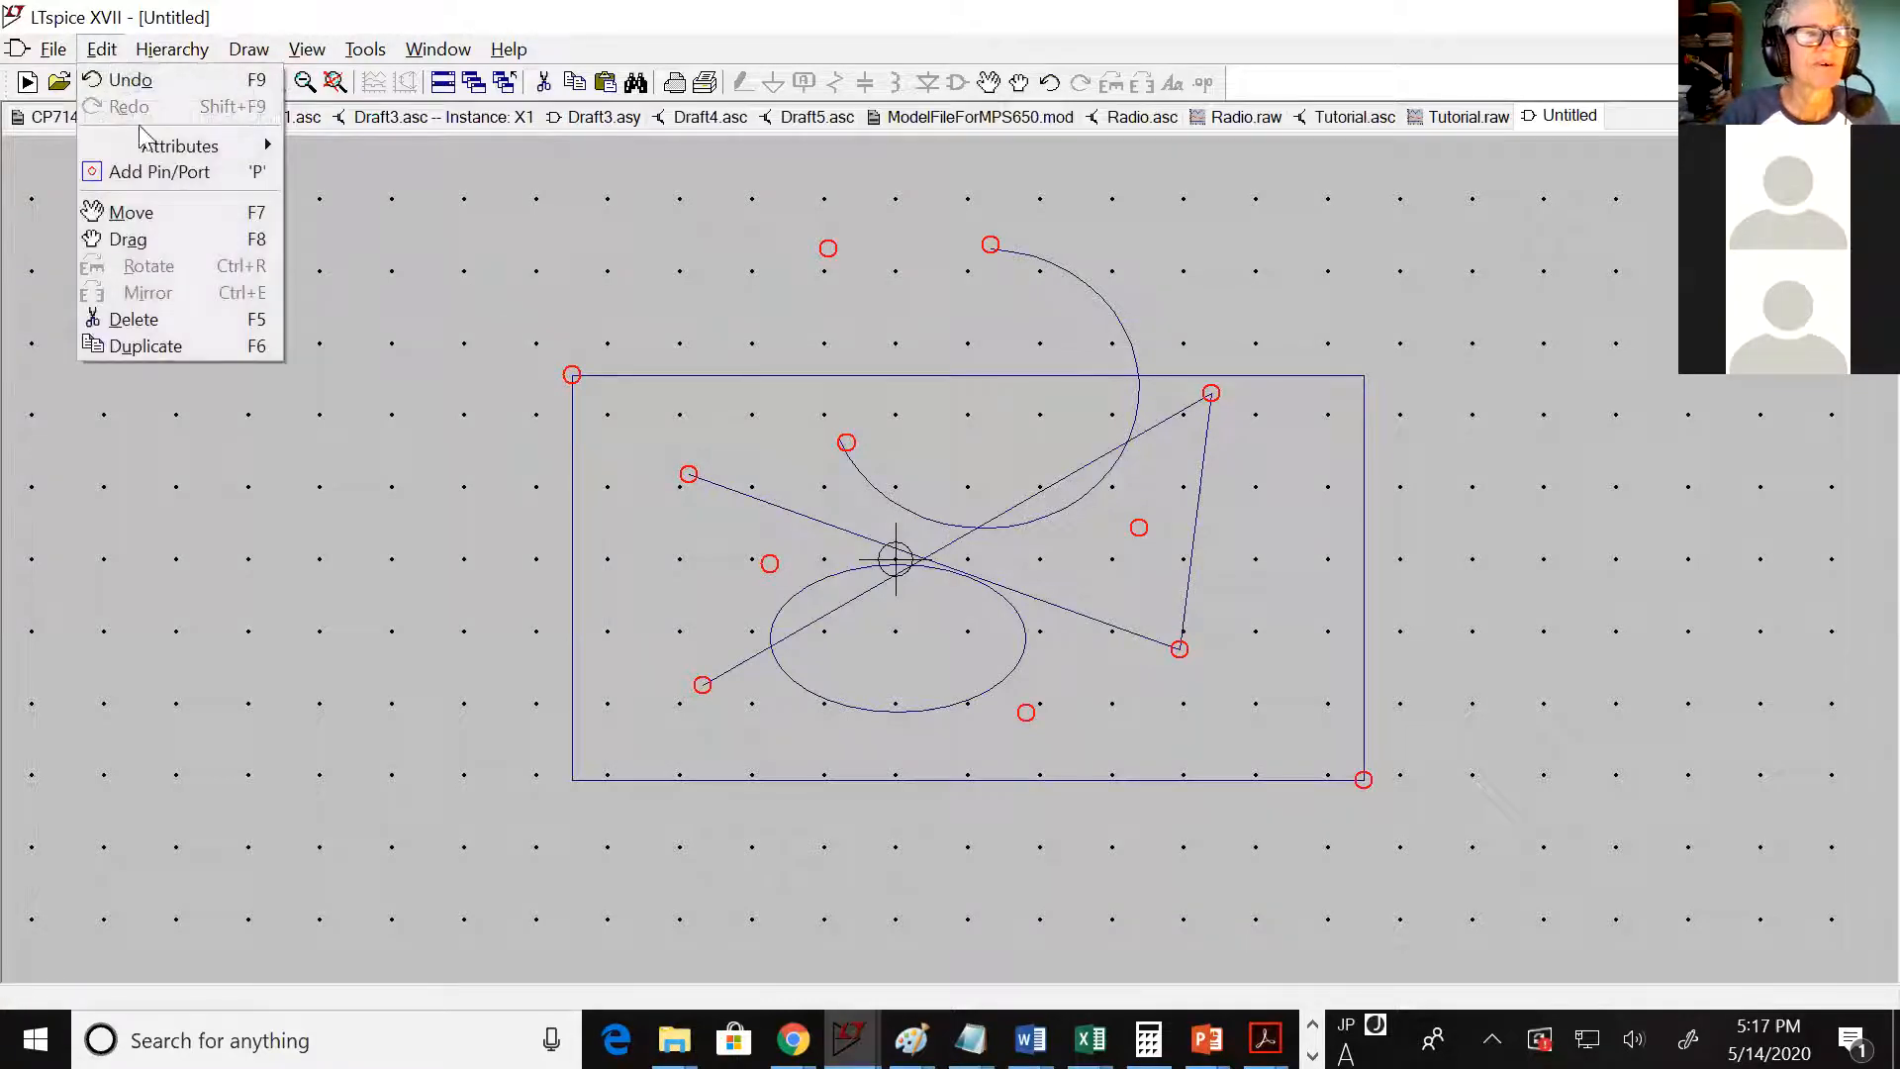
{"action": "left_click", "coordinate": [188, 176]}
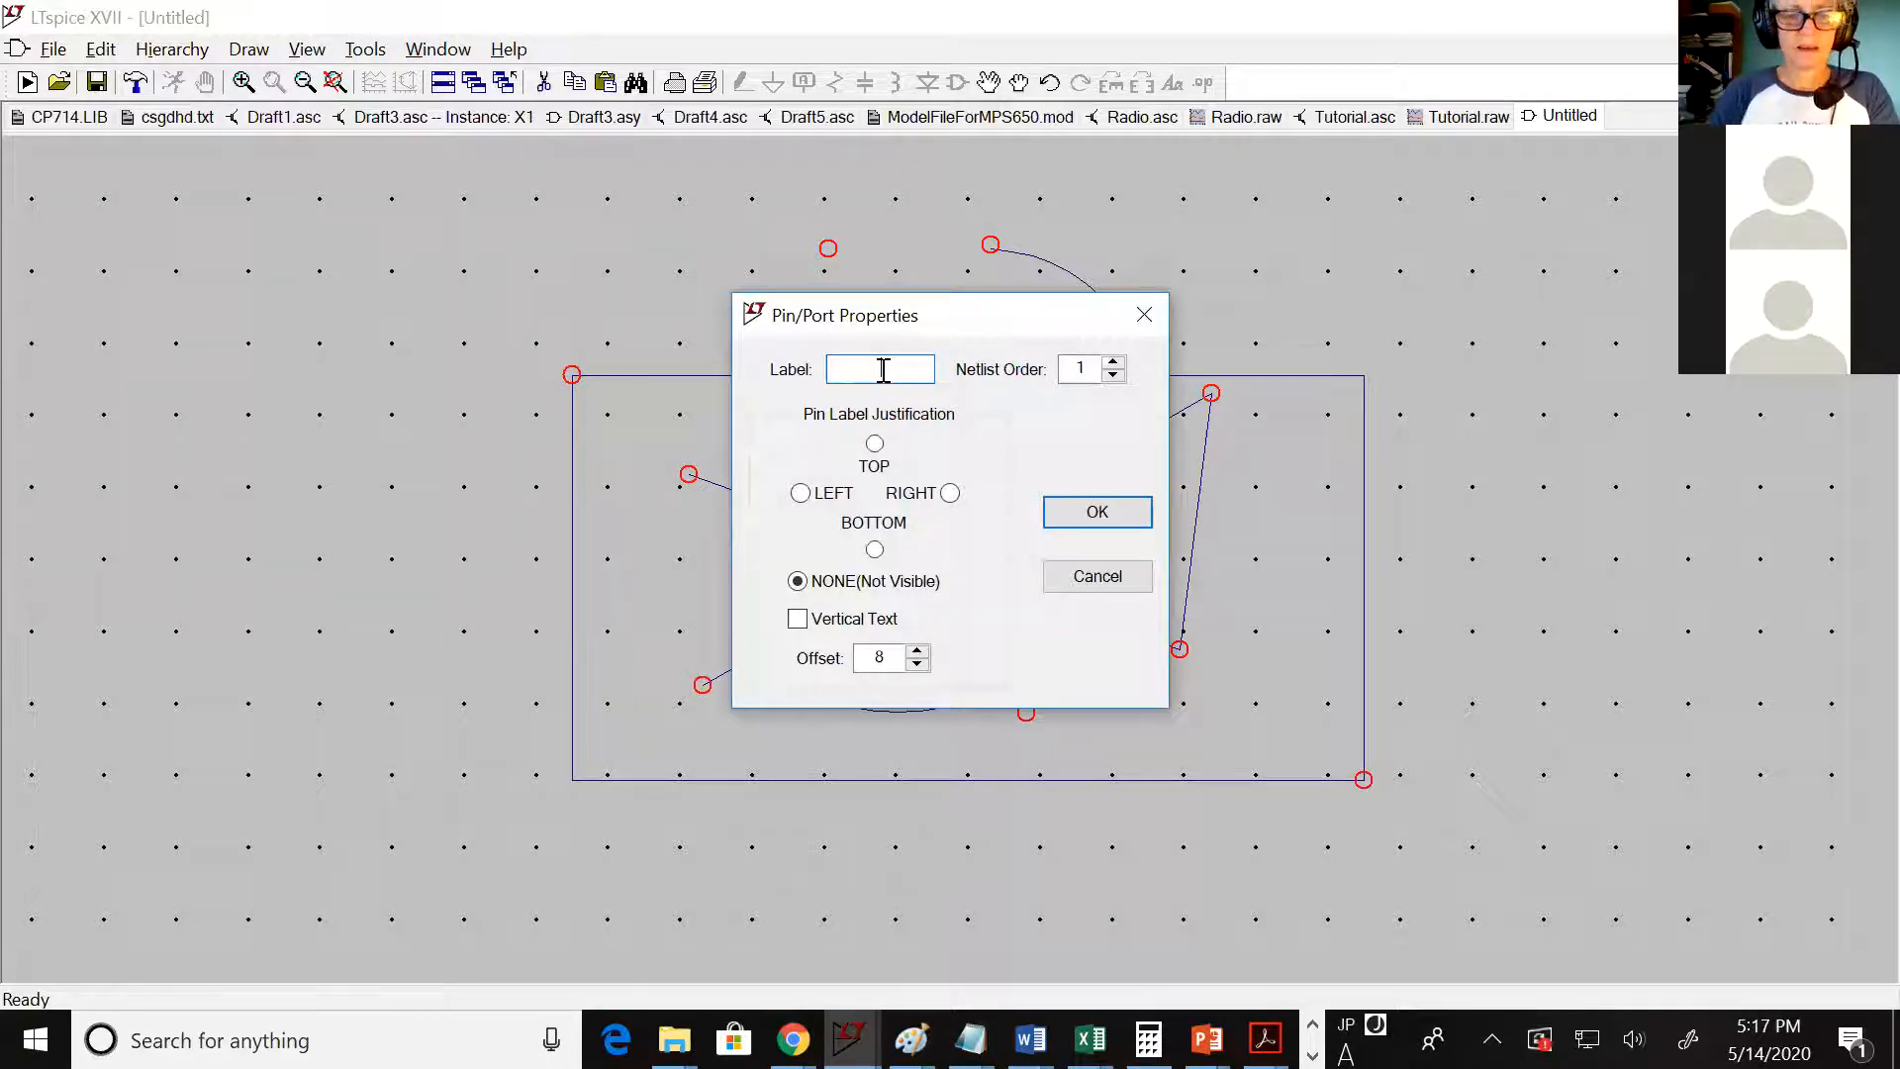
{"action": "type", "text": "Vin"}
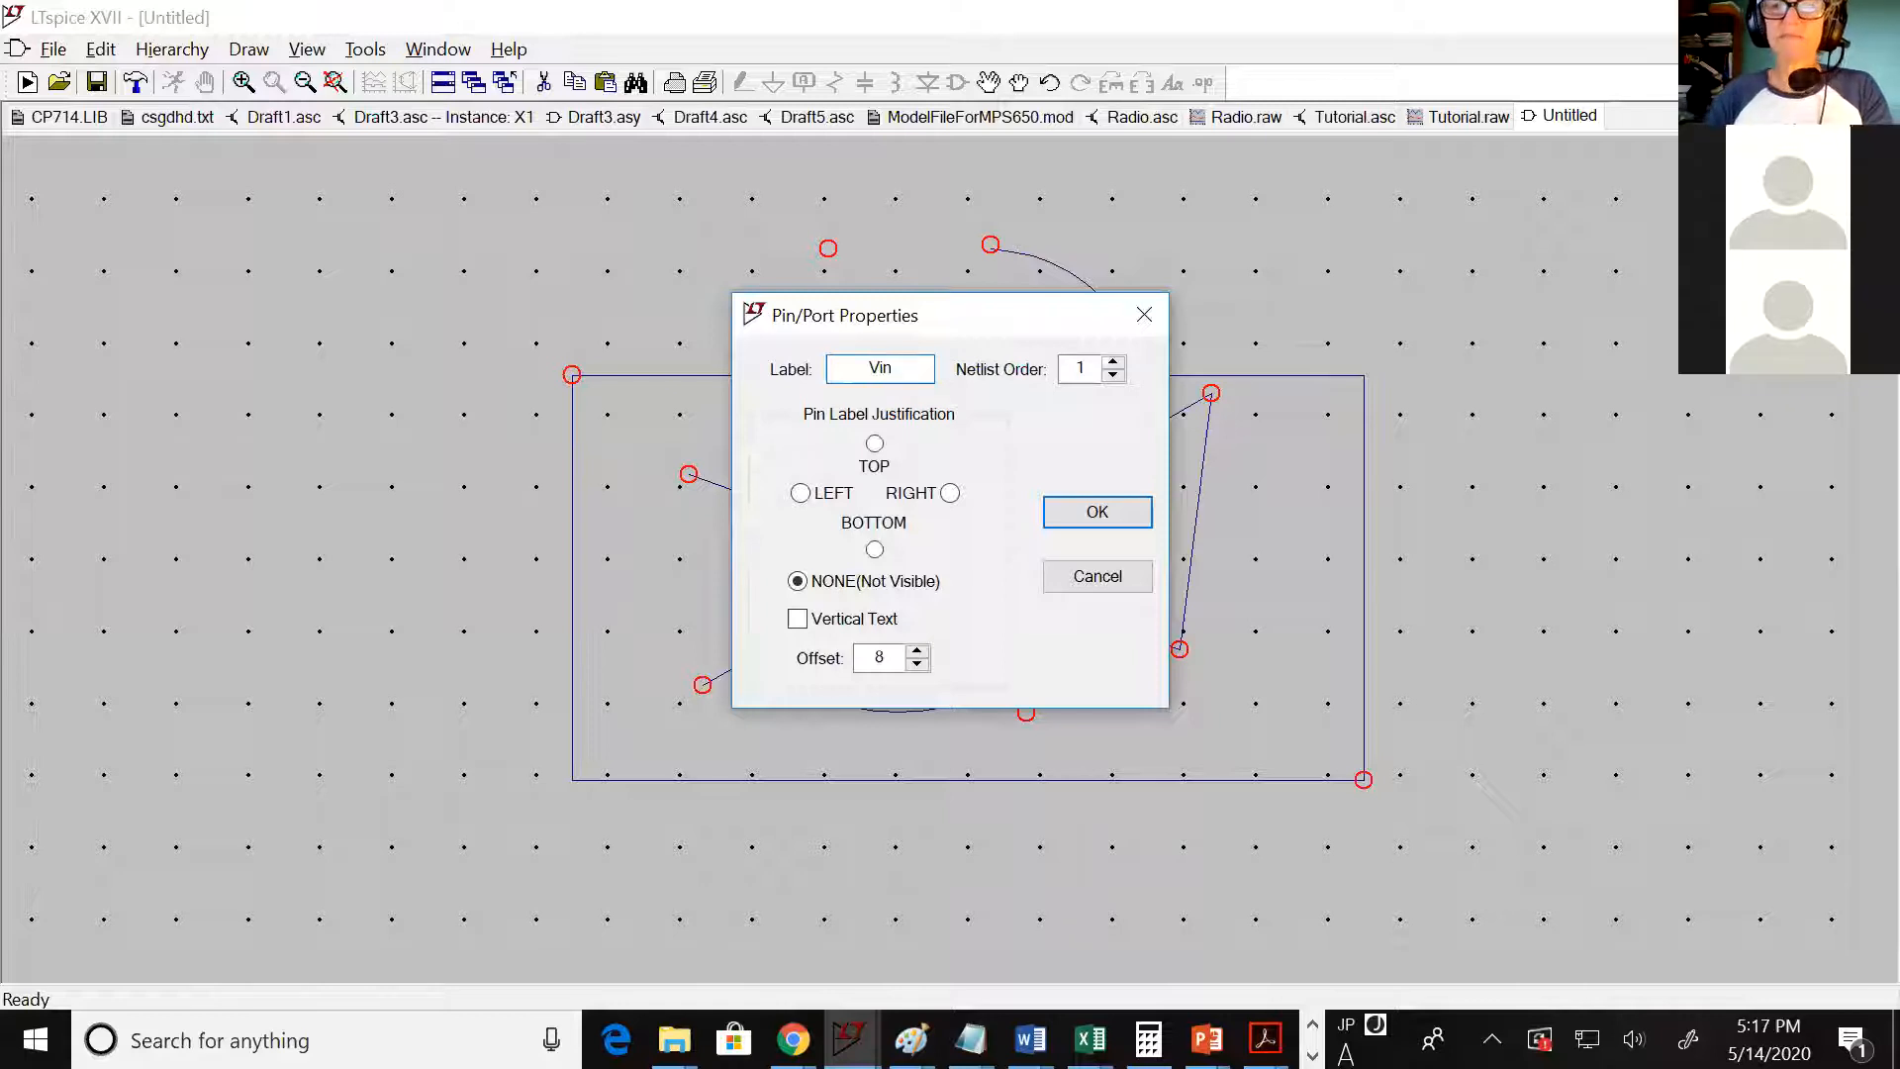
{"action": "left_click", "coordinate": [875, 549]}
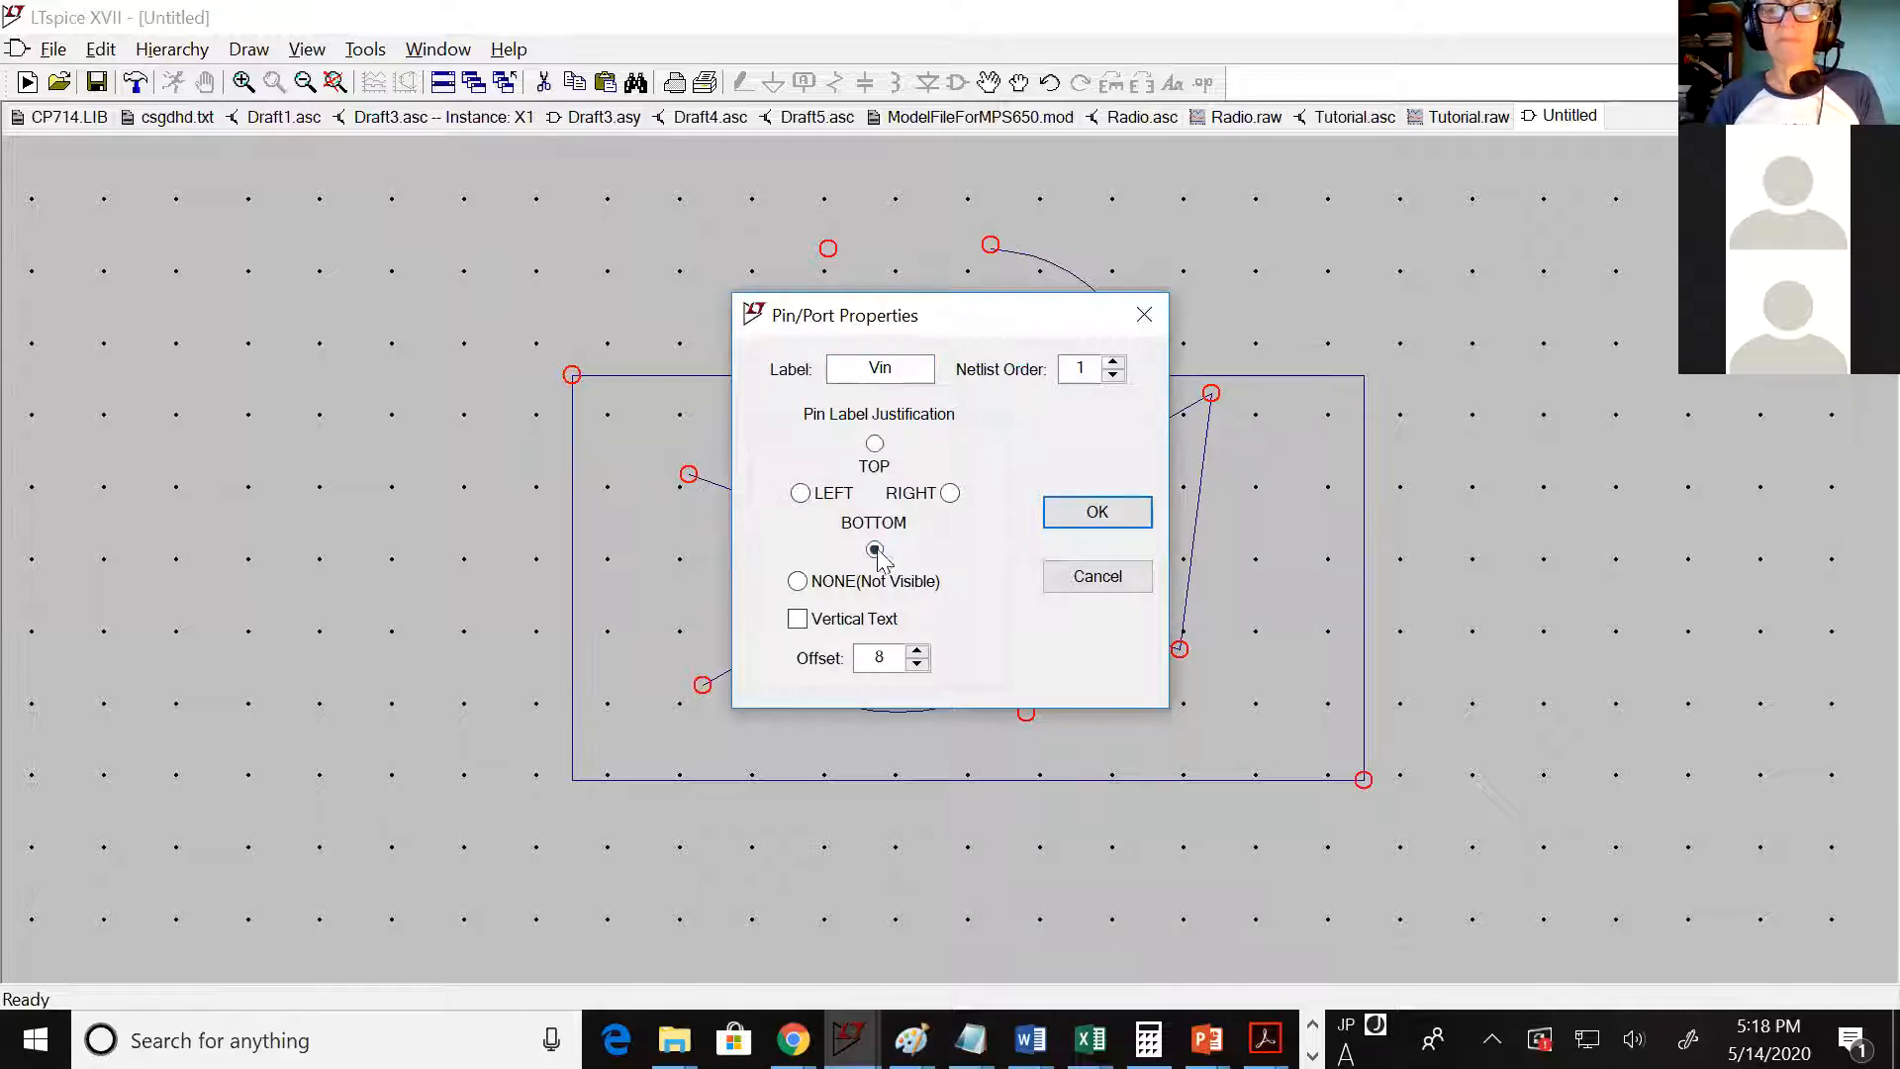
{"action": "left_click", "coordinate": [1075, 514]}
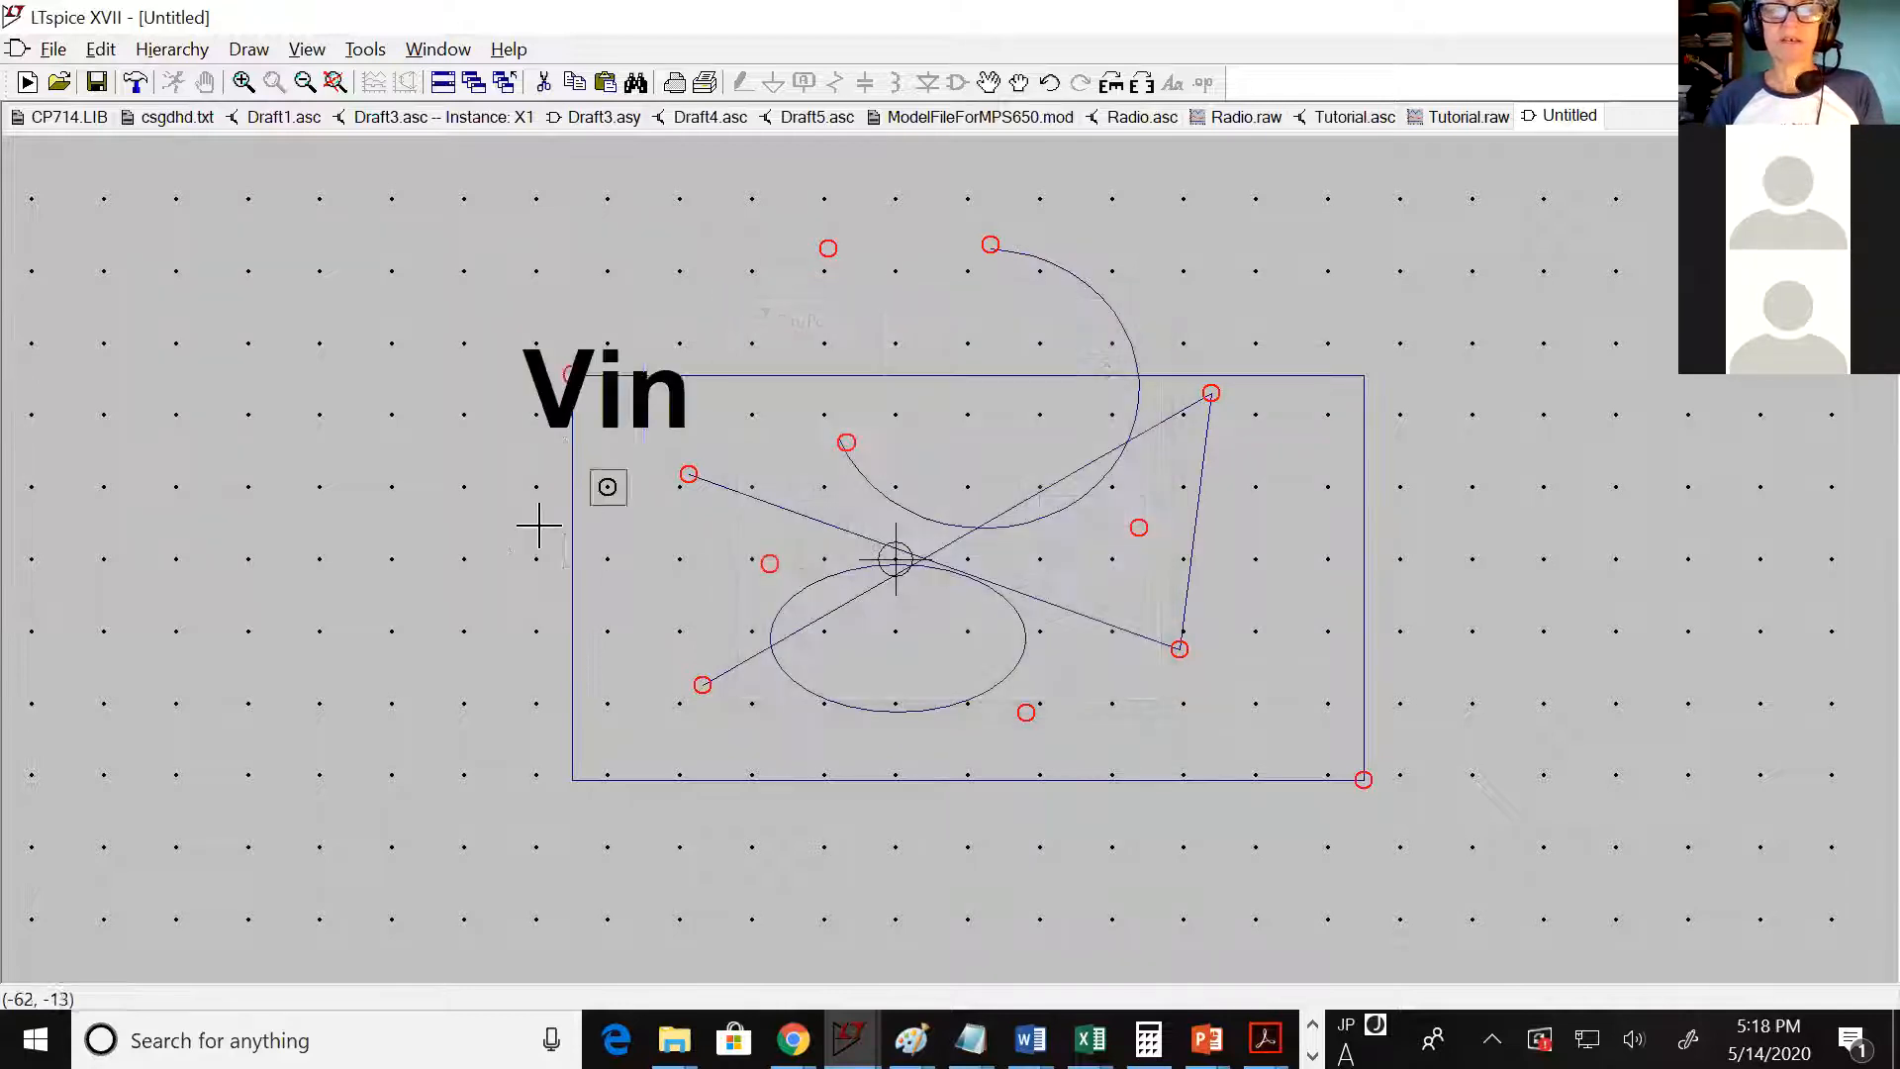
{"action": "left_click", "coordinate": [361, 529]}
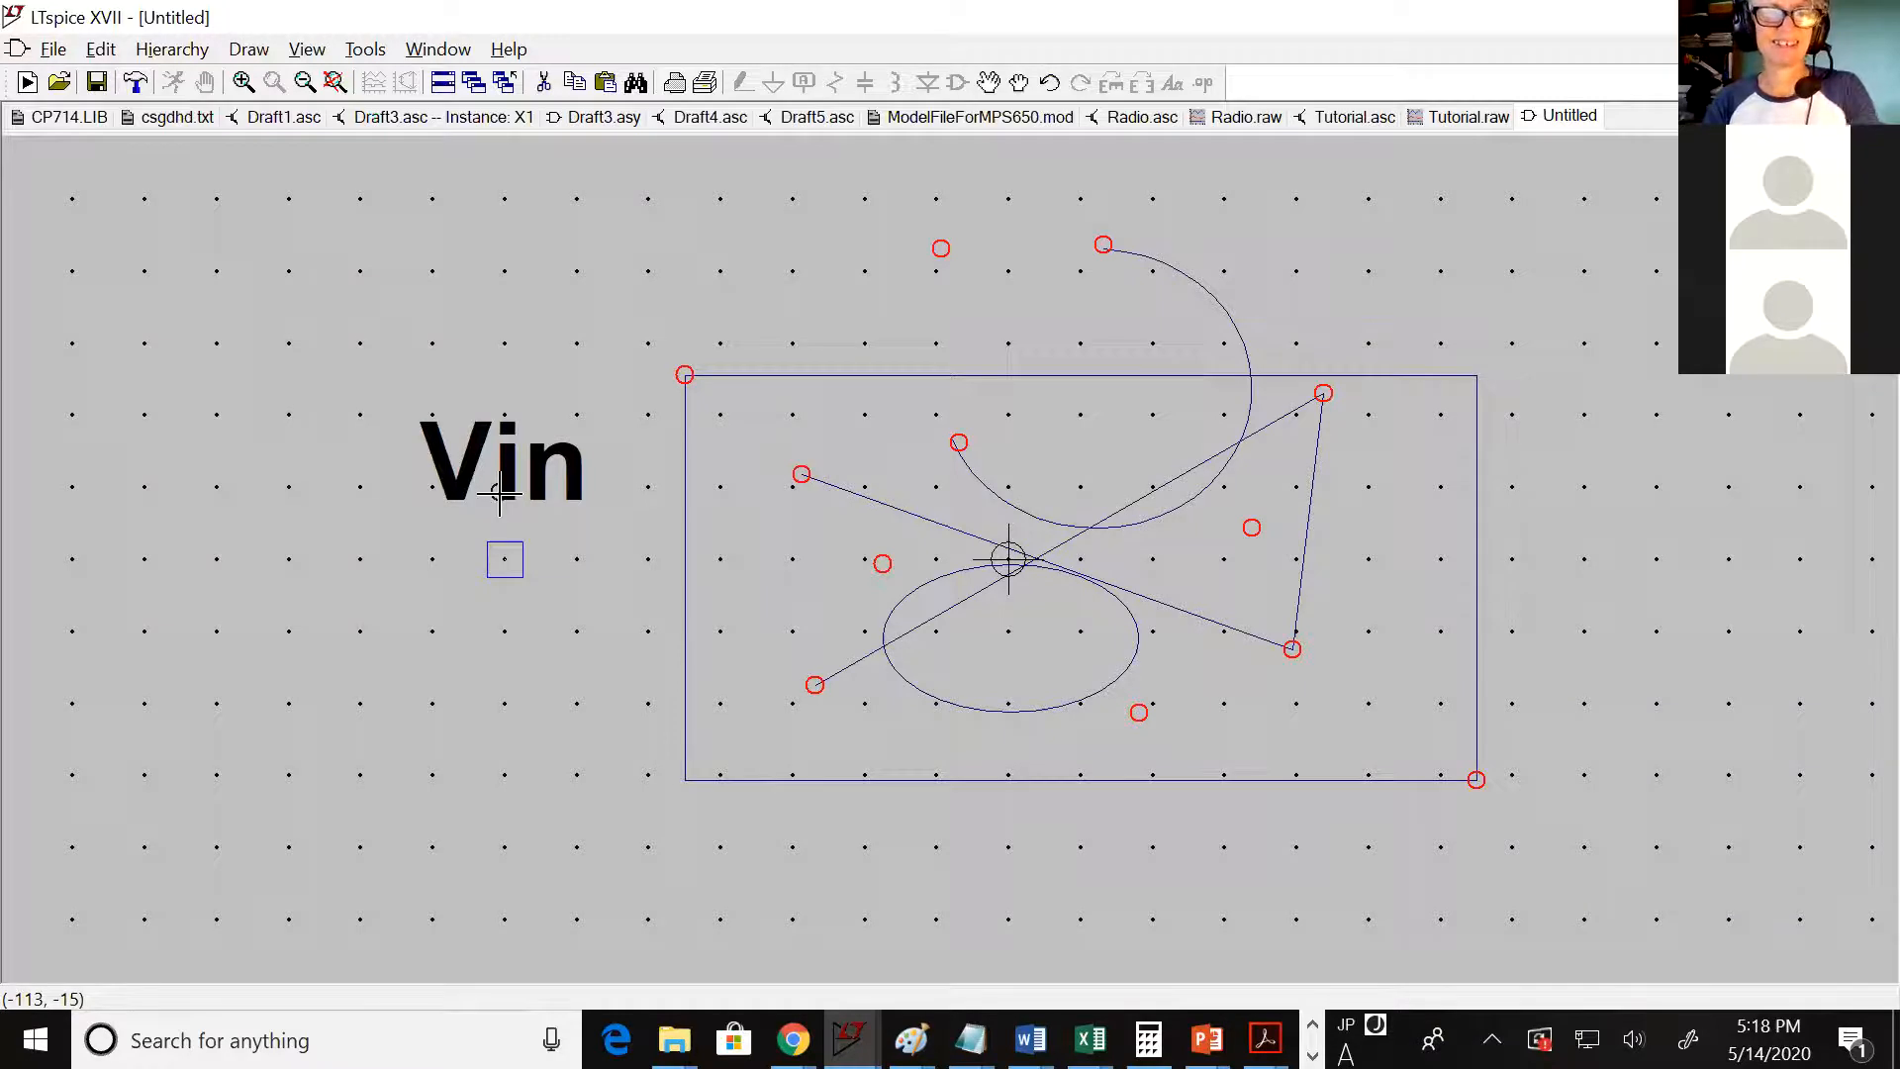
{"action": "left_click", "coordinate": [505, 559]}
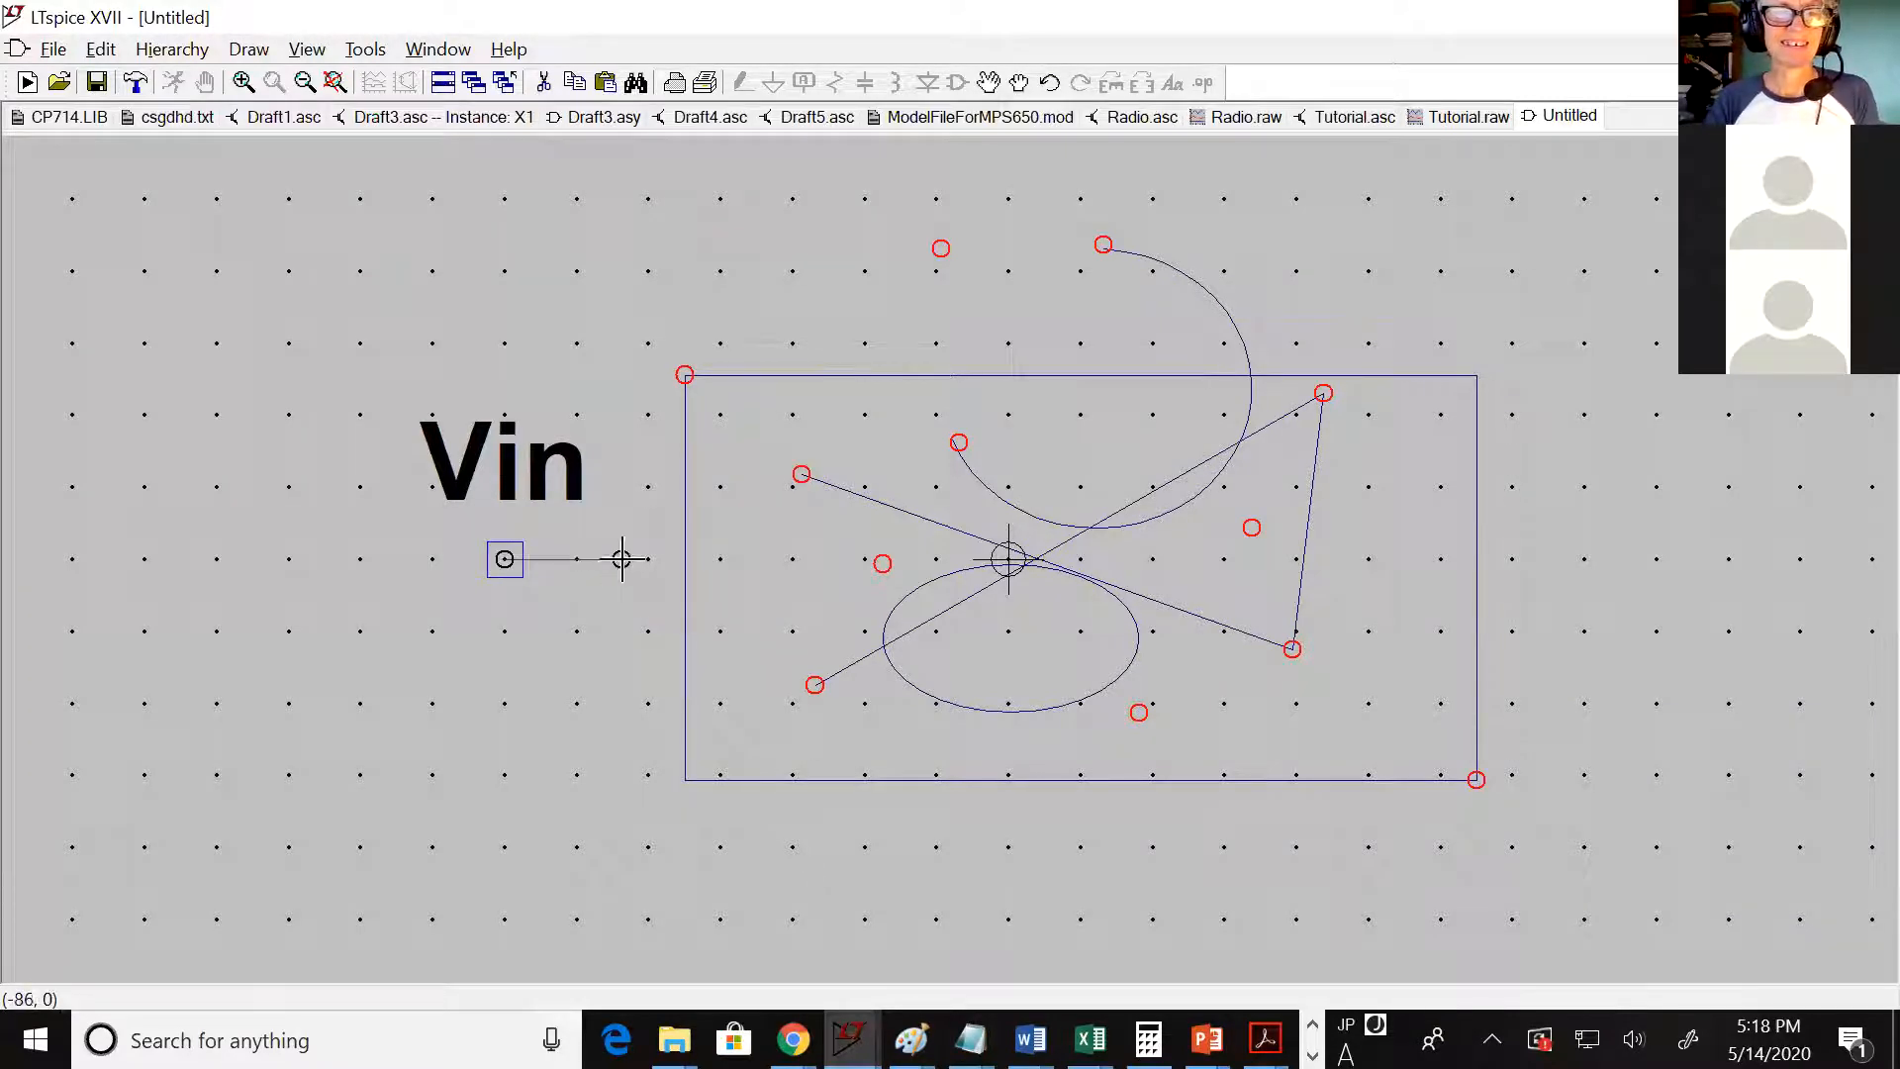
{"action": "left_click", "coordinate": [685, 560]}
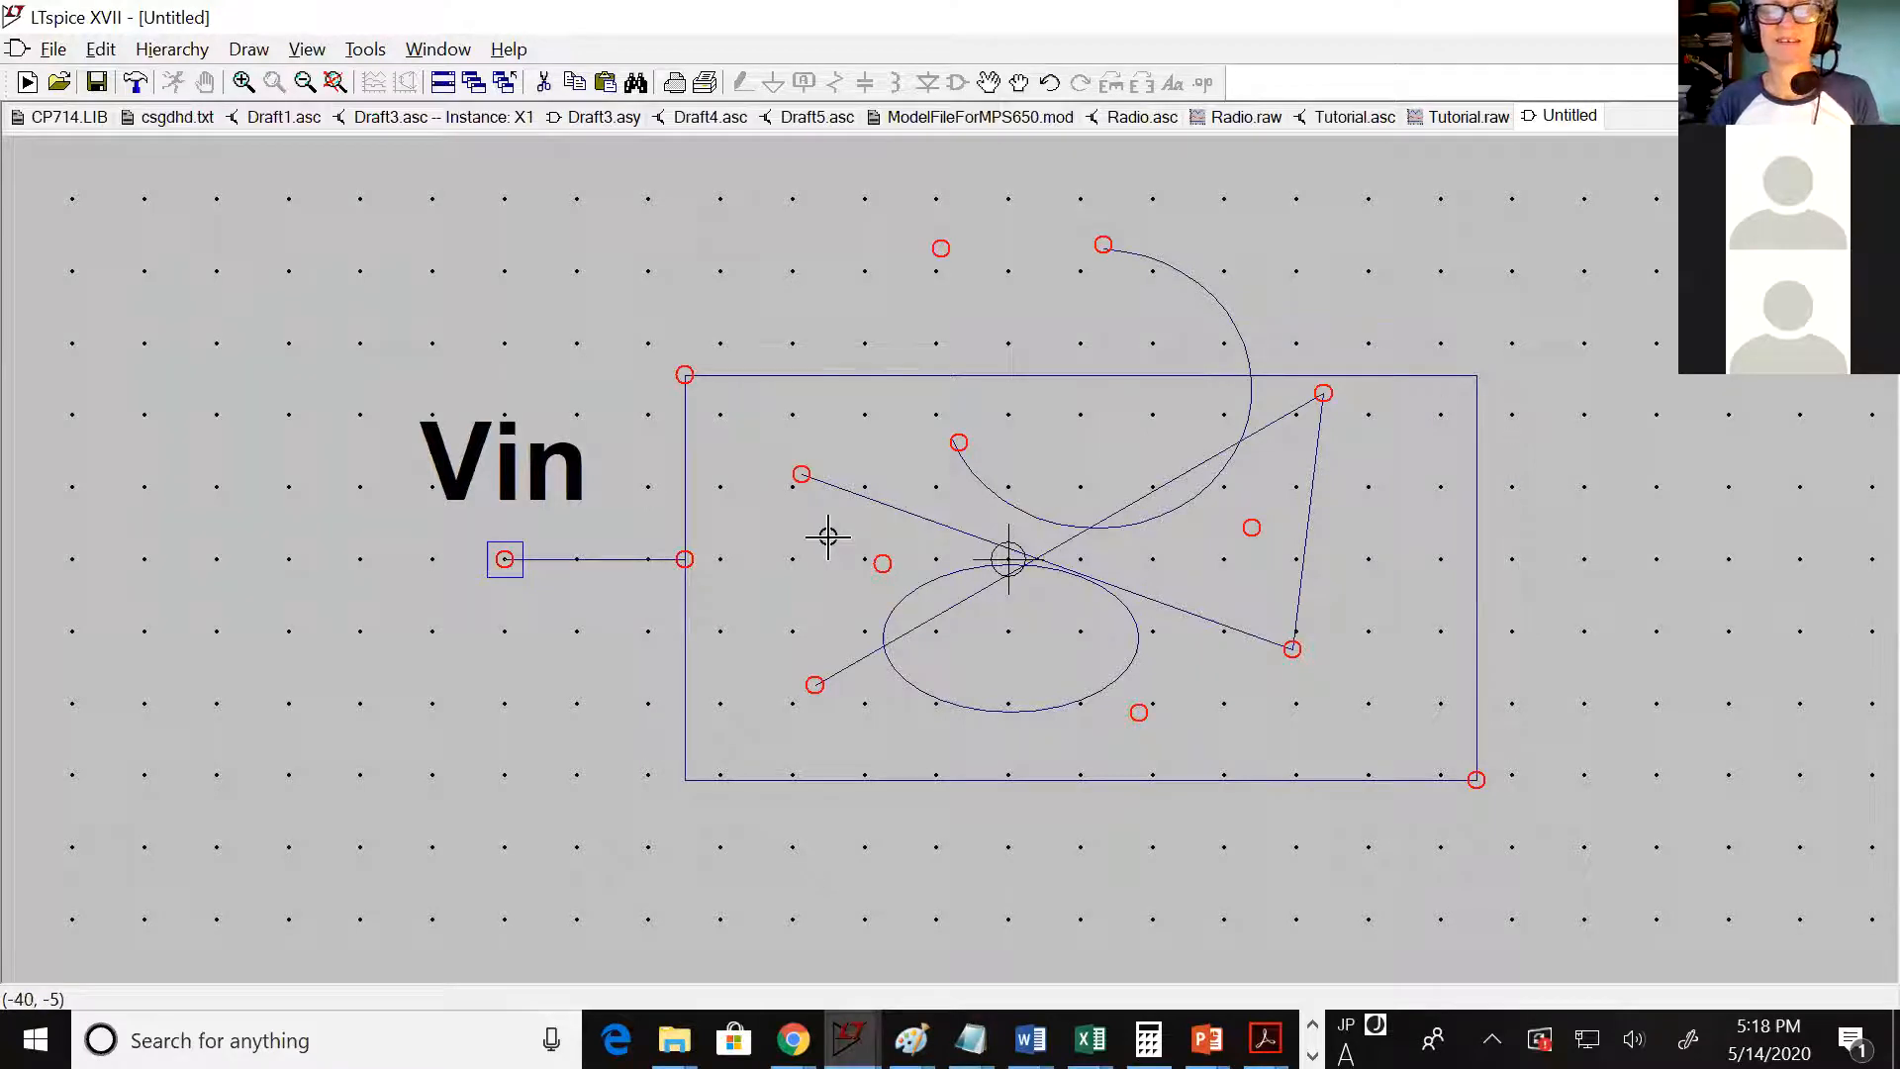
Draw a long looping chain of connected straight lines circling over and around the rectangle and its inner shapes
{"action": "left_click", "coordinate": [811, 324]}
{"action": "left_click", "coordinate": [1196, 621]}
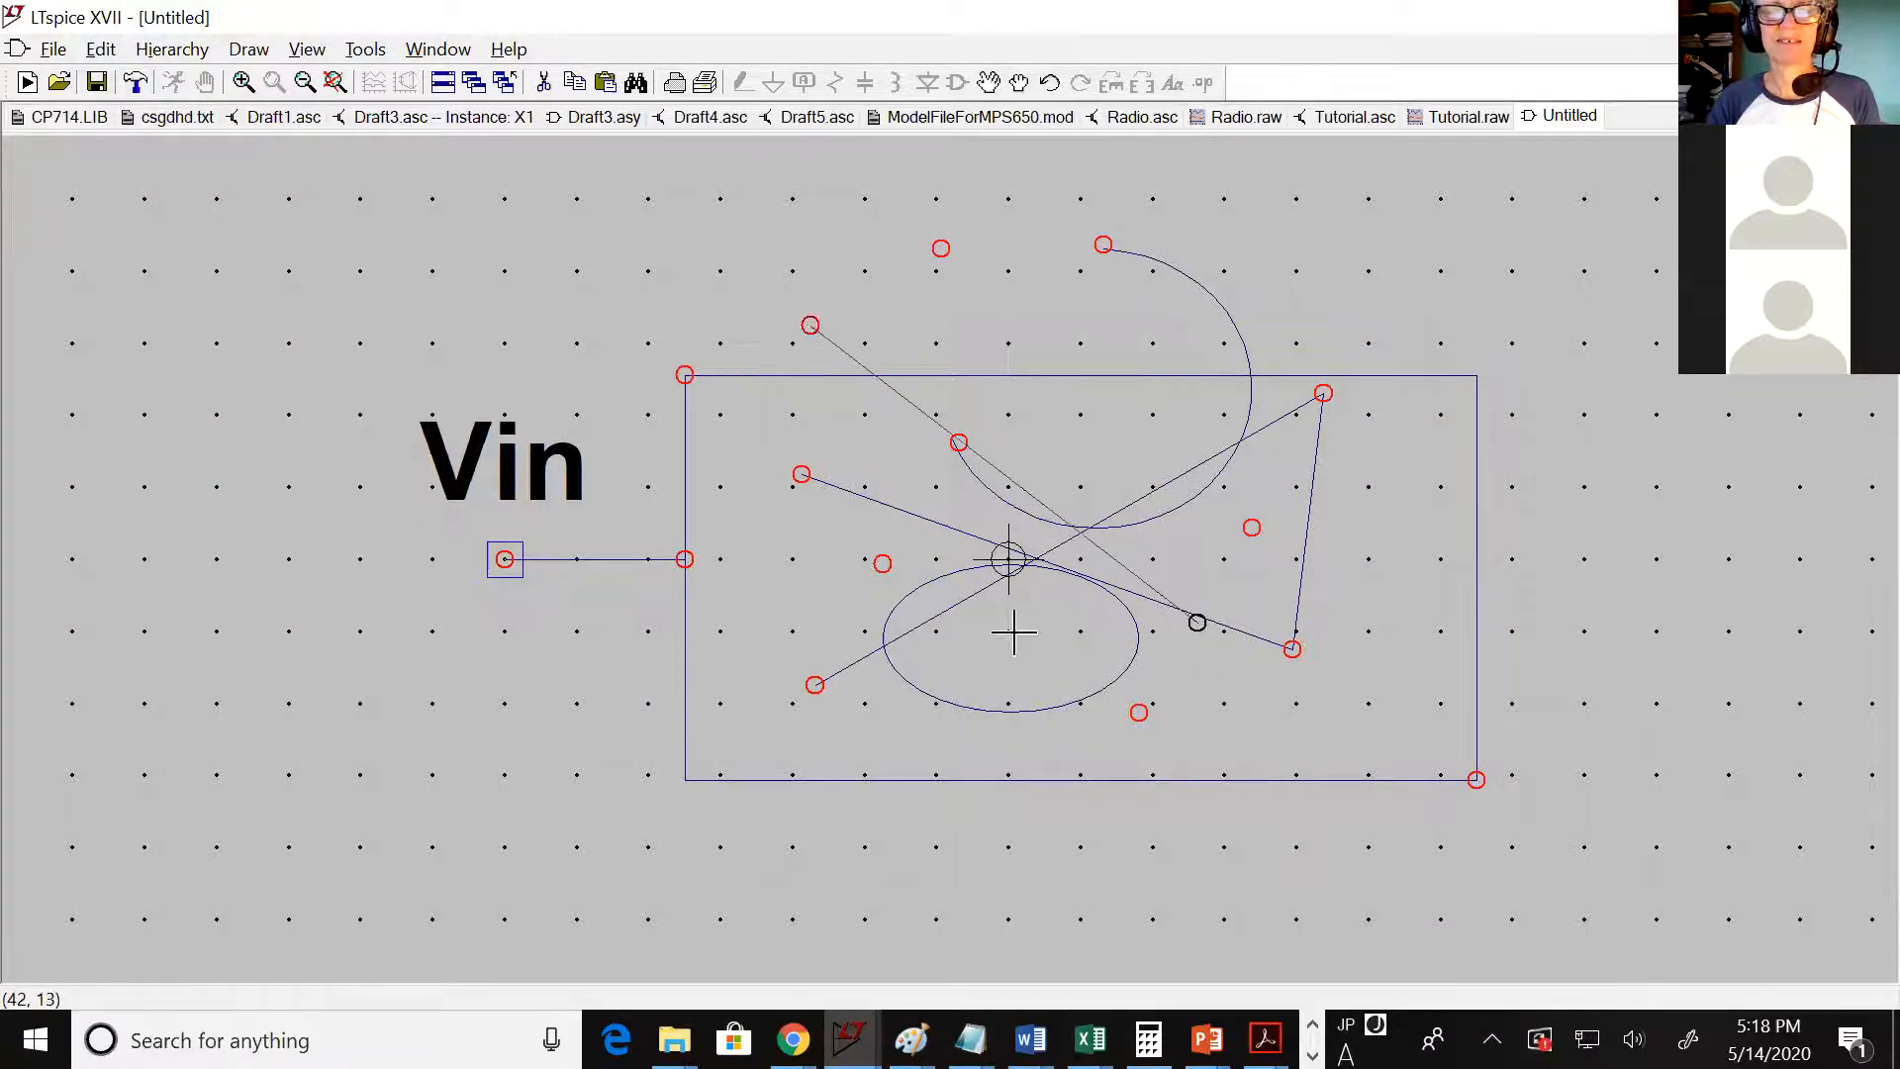
{"action": "left_click", "coordinate": [842, 699]}
{"action": "left_click", "coordinate": [851, 465]}
{"action": "left_click", "coordinate": [1296, 276]}
{"action": "left_click", "coordinate": [1391, 582]}
{"action": "left_click", "coordinate": [1350, 695]}
{"action": "left_click", "coordinate": [1165, 783]}
{"action": "left_click", "coordinate": [1005, 798]}
{"action": "left_click", "coordinate": [828, 641]}
{"action": "left_click", "coordinate": [747, 478]}
{"action": "left_click", "coordinate": [796, 322]}
{"action": "left_click", "coordinate": [968, 280]}
{"action": "left_click", "coordinate": [1161, 321]}
{"action": "left_click", "coordinate": [1265, 492]}
{"action": "left_click", "coordinate": [1292, 721]}
{"action": "left_click", "coordinate": [1205, 856]}
{"action": "left_click", "coordinate": [1035, 878]}
{"action": "left_click", "coordinate": [873, 856]}
{"action": "left_click", "coordinate": [819, 712]}
{"action": "left_click", "coordinate": [851, 568]}
{"action": "left_click", "coordinate": [1031, 451]}
{"action": "left_click", "coordinate": [1265, 492]}
{"action": "left_click", "coordinate": [1391, 658]}
{"action": "left_click", "coordinate": [1350, 811]}
{"action": "left_click", "coordinate": [1328, 847]}
{"action": "left_click", "coordinate": [1243, 829]}
{"action": "left_click", "coordinate": [1067, 634]}
{"action": "left_click", "coordinate": [954, 532]}
{"action": "left_click", "coordinate": [846, 352]}
{"action": "left_click", "coordinate": [877, 270]}
{"action": "left_click", "coordinate": [1063, 235]}
{"action": "left_click", "coordinate": [1278, 321]}
{"action": "left_click", "coordinate": [1323, 428]}
{"action": "left_click", "coordinate": [1377, 514]}
{"action": "left_click", "coordinate": [1382, 658]}
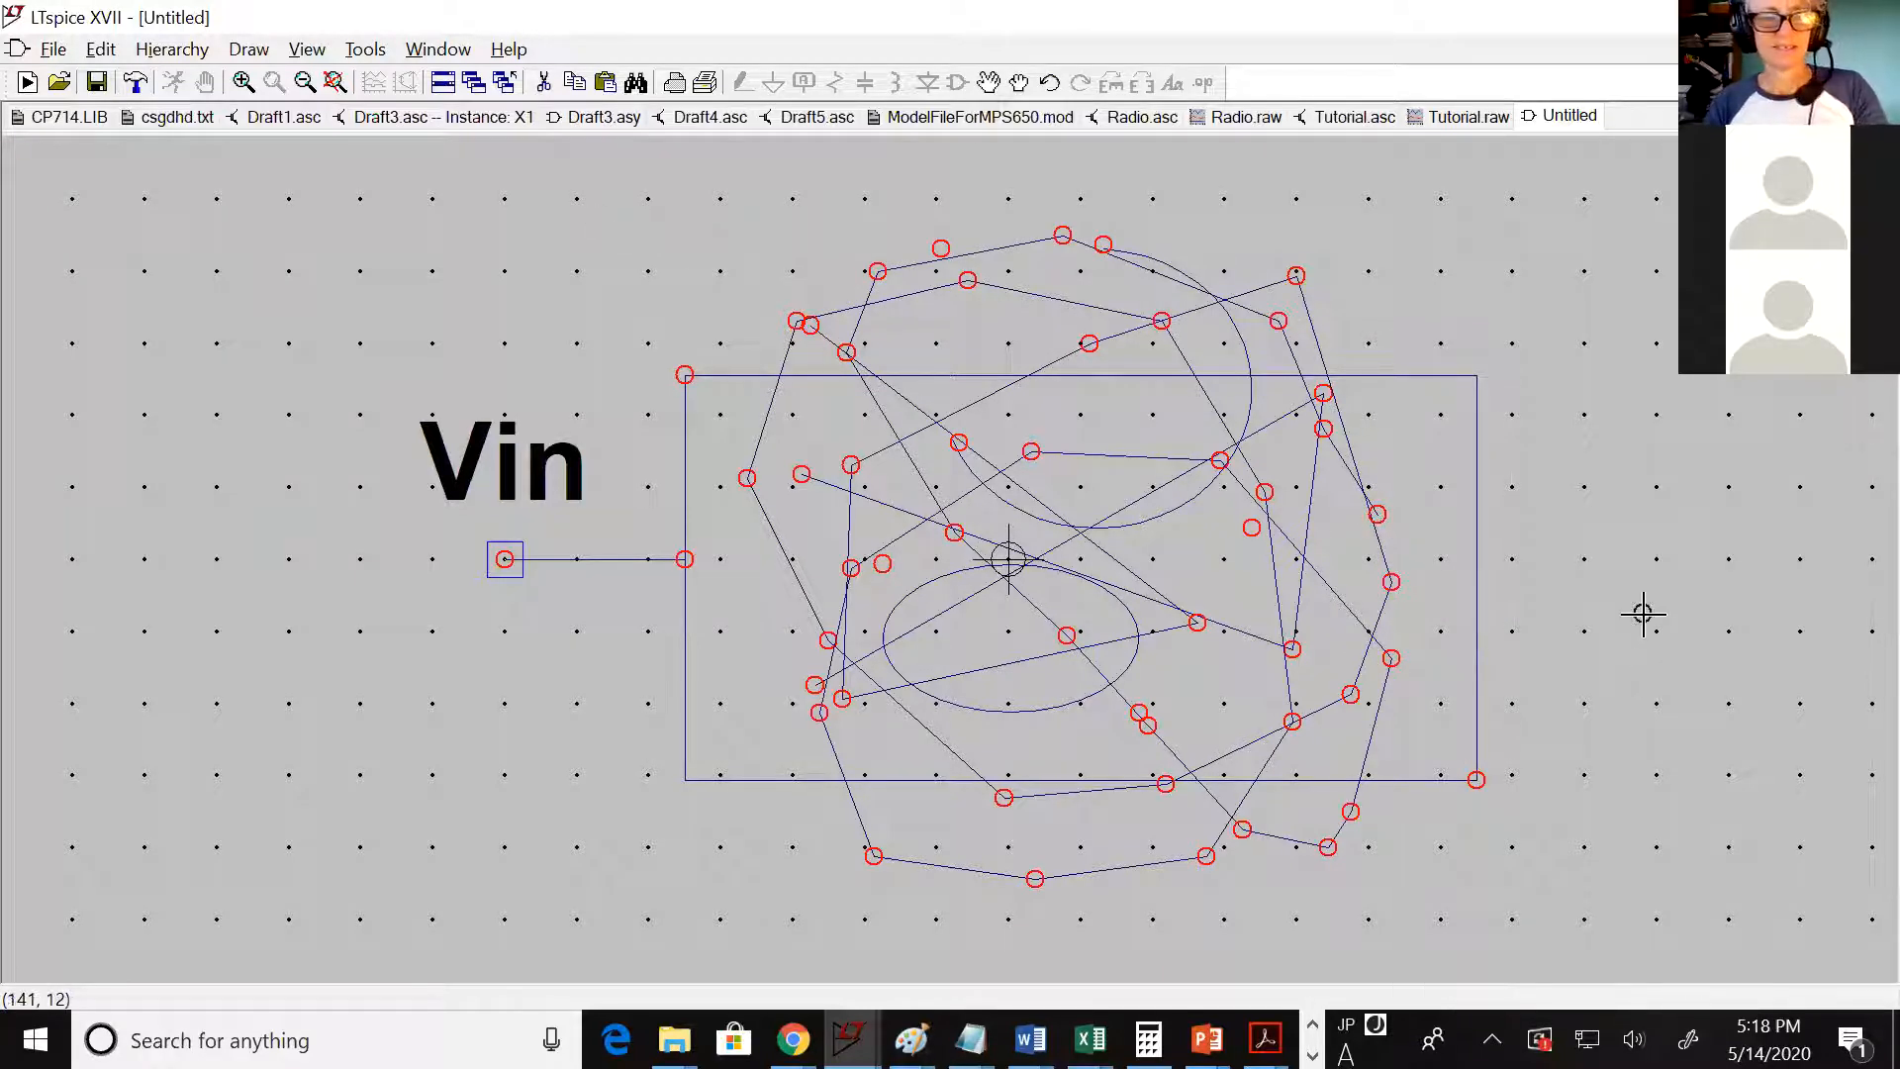
Add a pin labelled Iout with bottom label justification beyond the rectangle's right edge, and join it to that edge with a straight line
{"action": "key", "text": "p"}
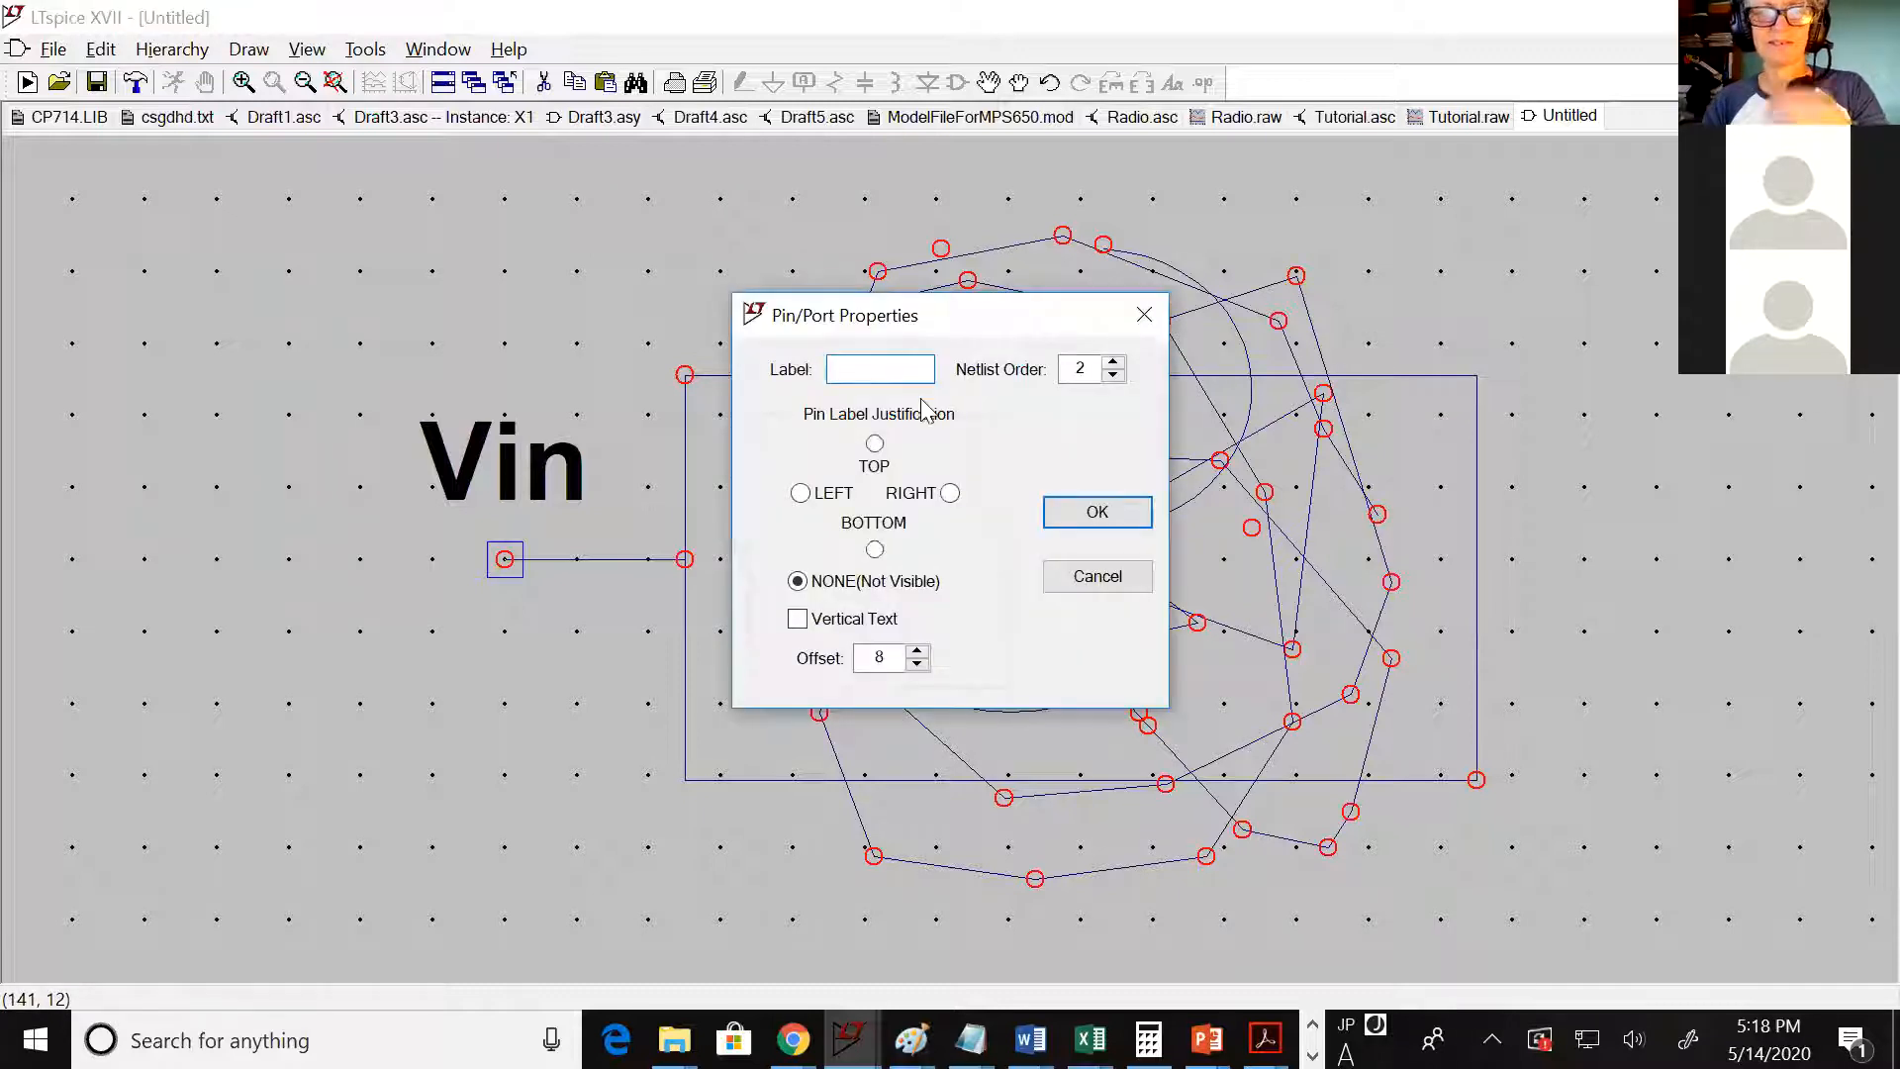
{"action": "type", "text": "Iout"}
{"action": "left_click", "coordinate": [876, 550]}
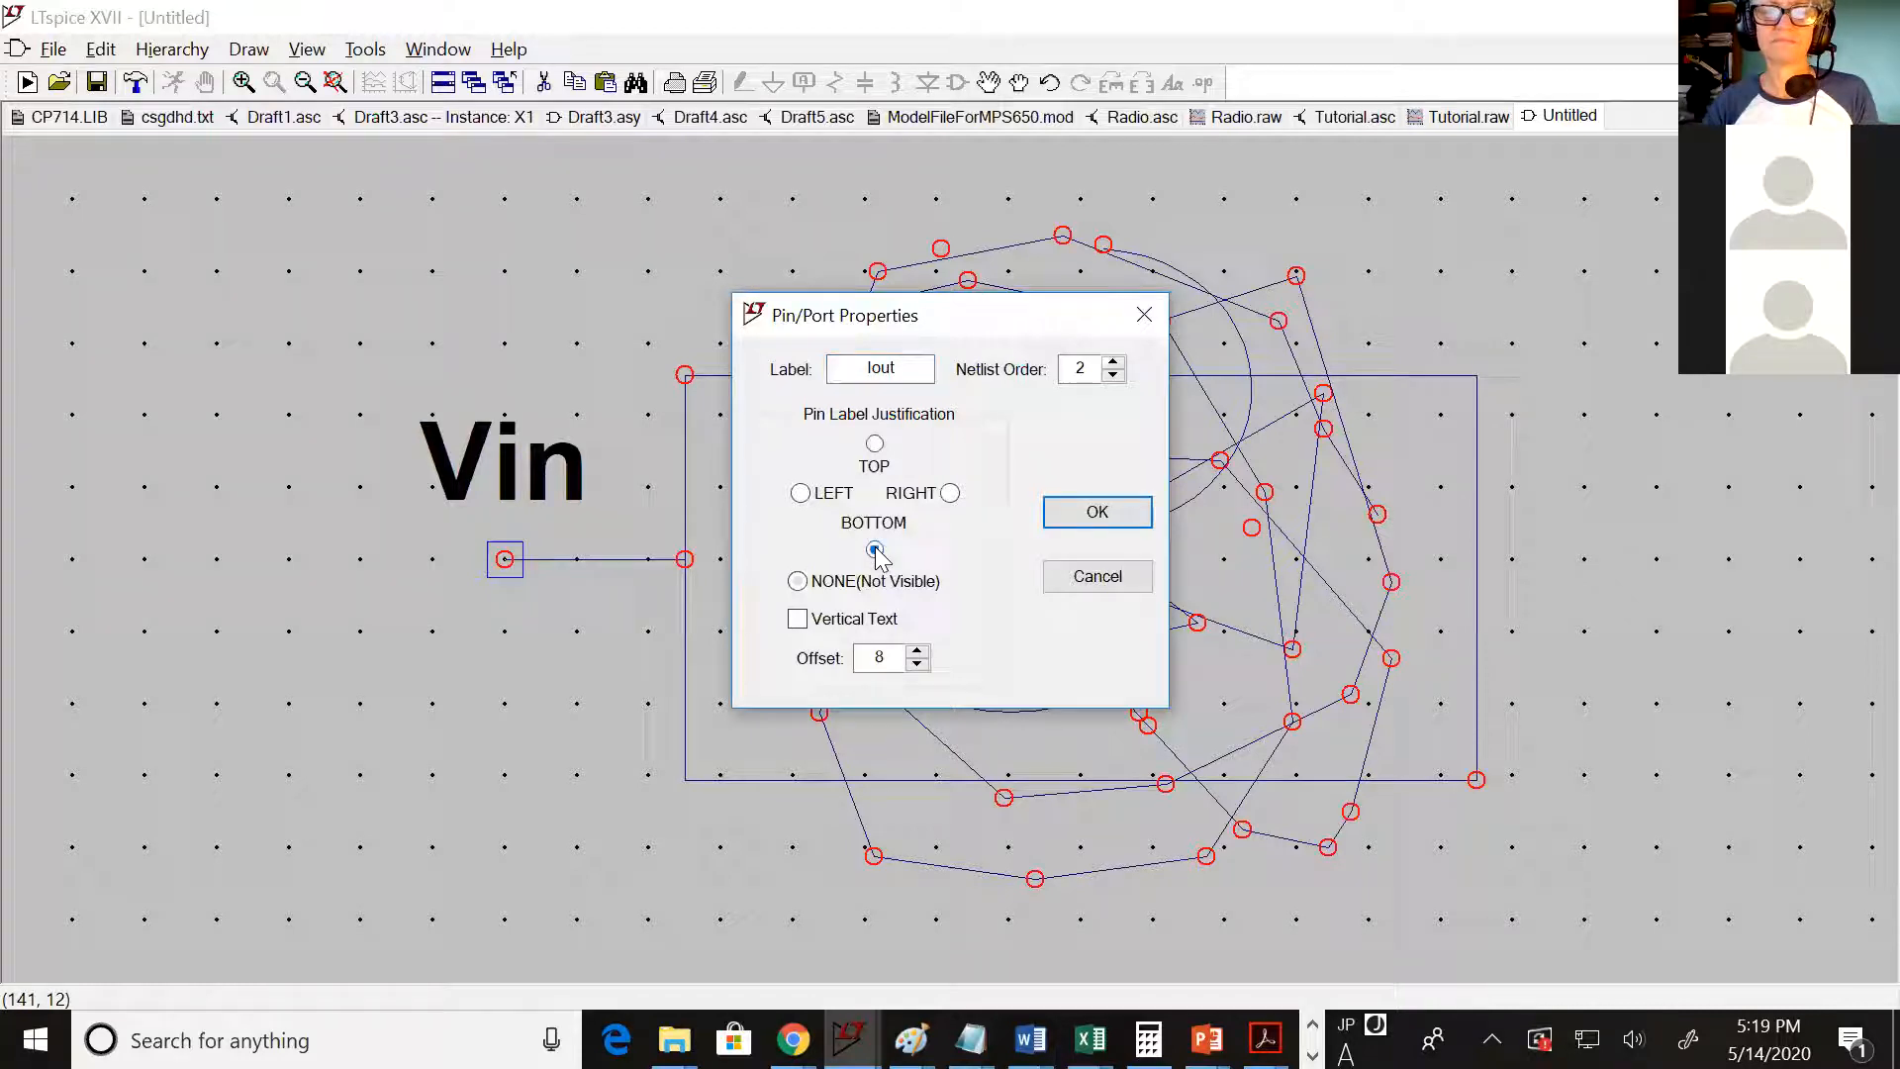
{"action": "left_click", "coordinate": [1098, 512]}
{"action": "left_click", "coordinate": [1661, 556]}
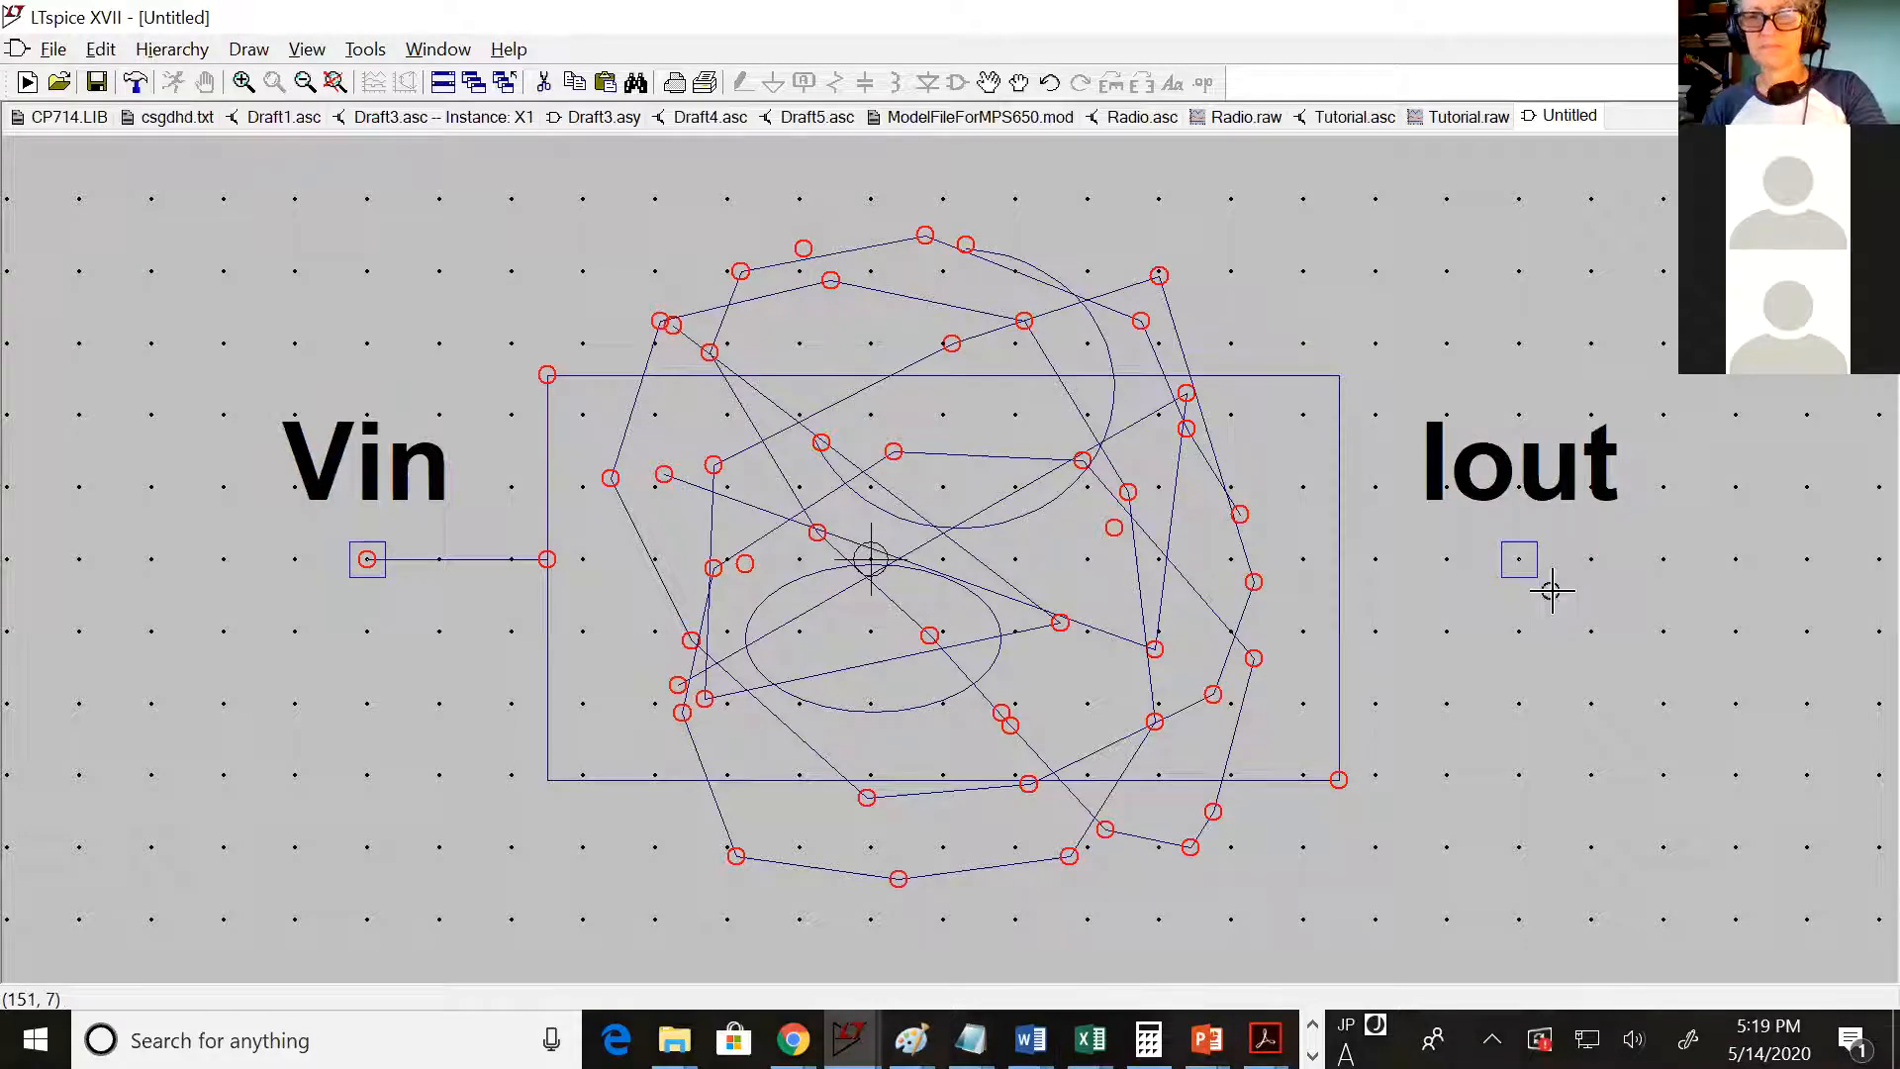
{"action": "left_click", "coordinate": [1519, 559]}
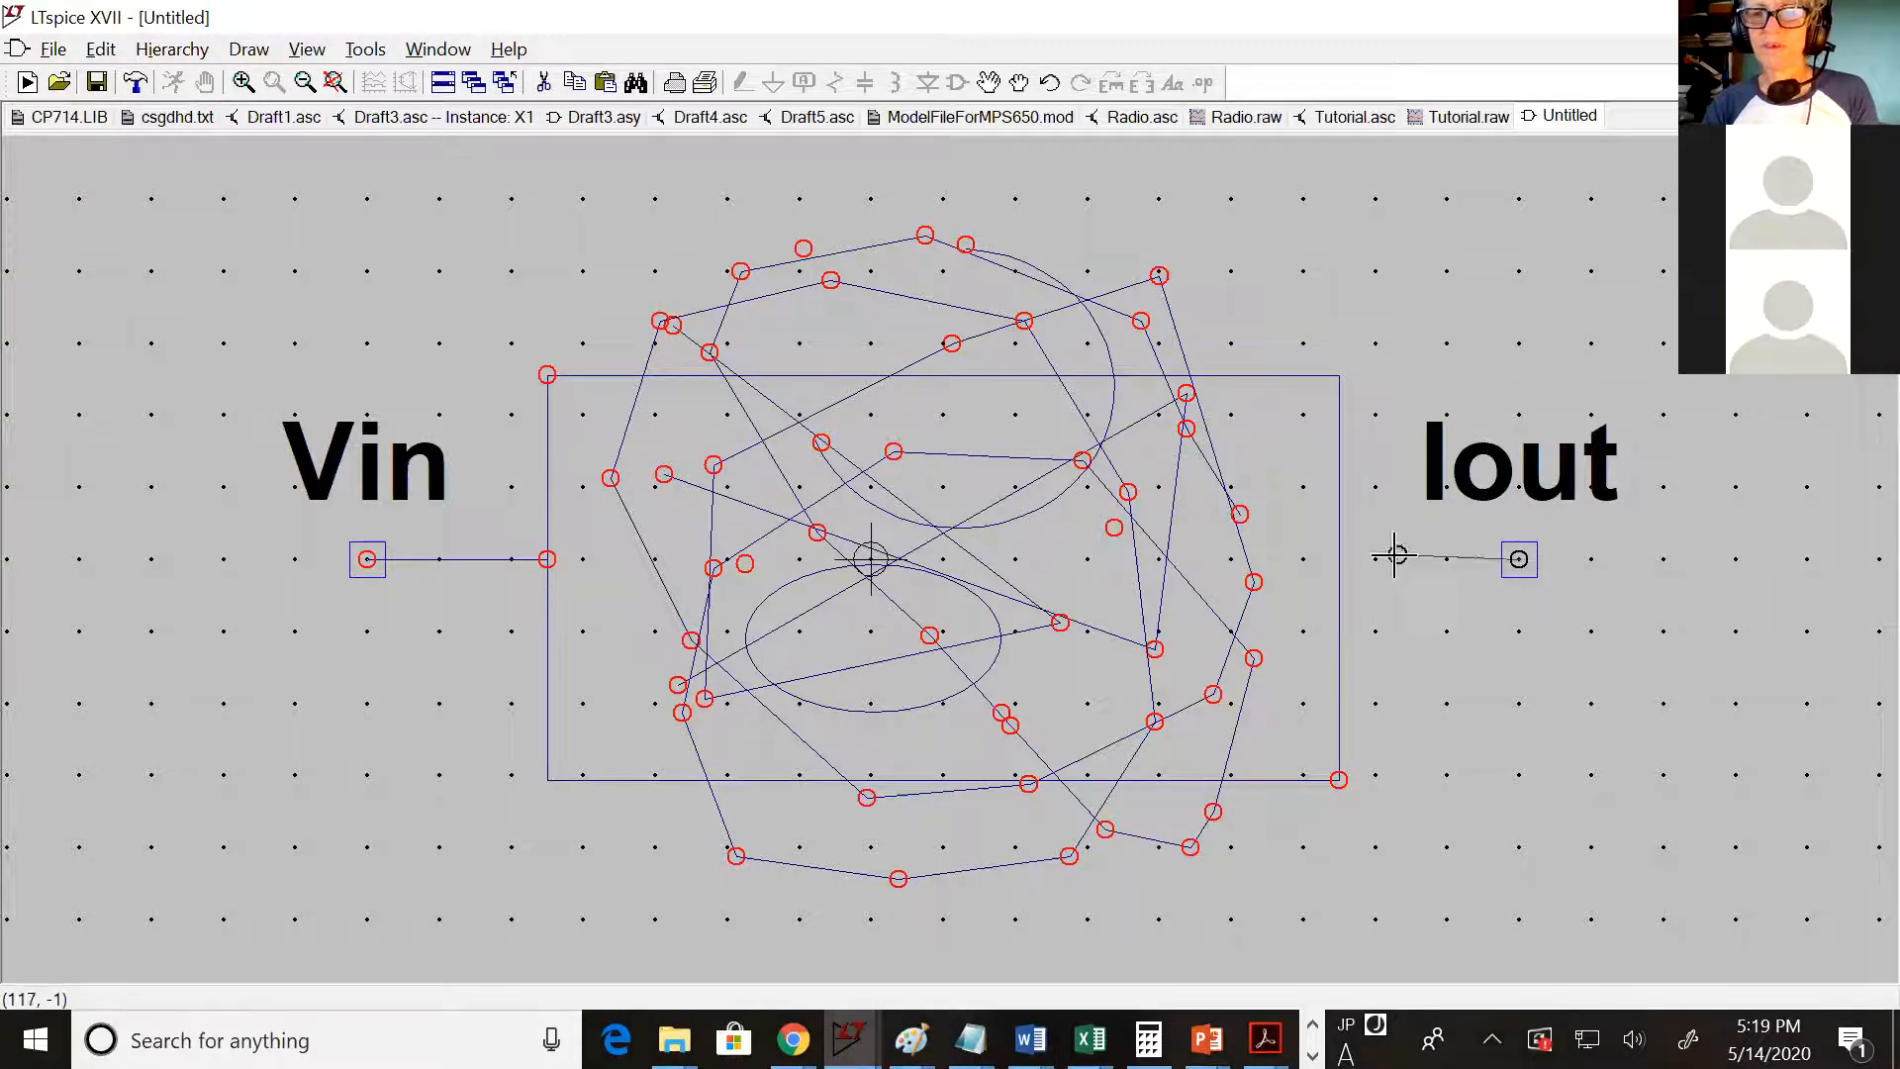
{"action": "left_click", "coordinate": [1339, 559]}
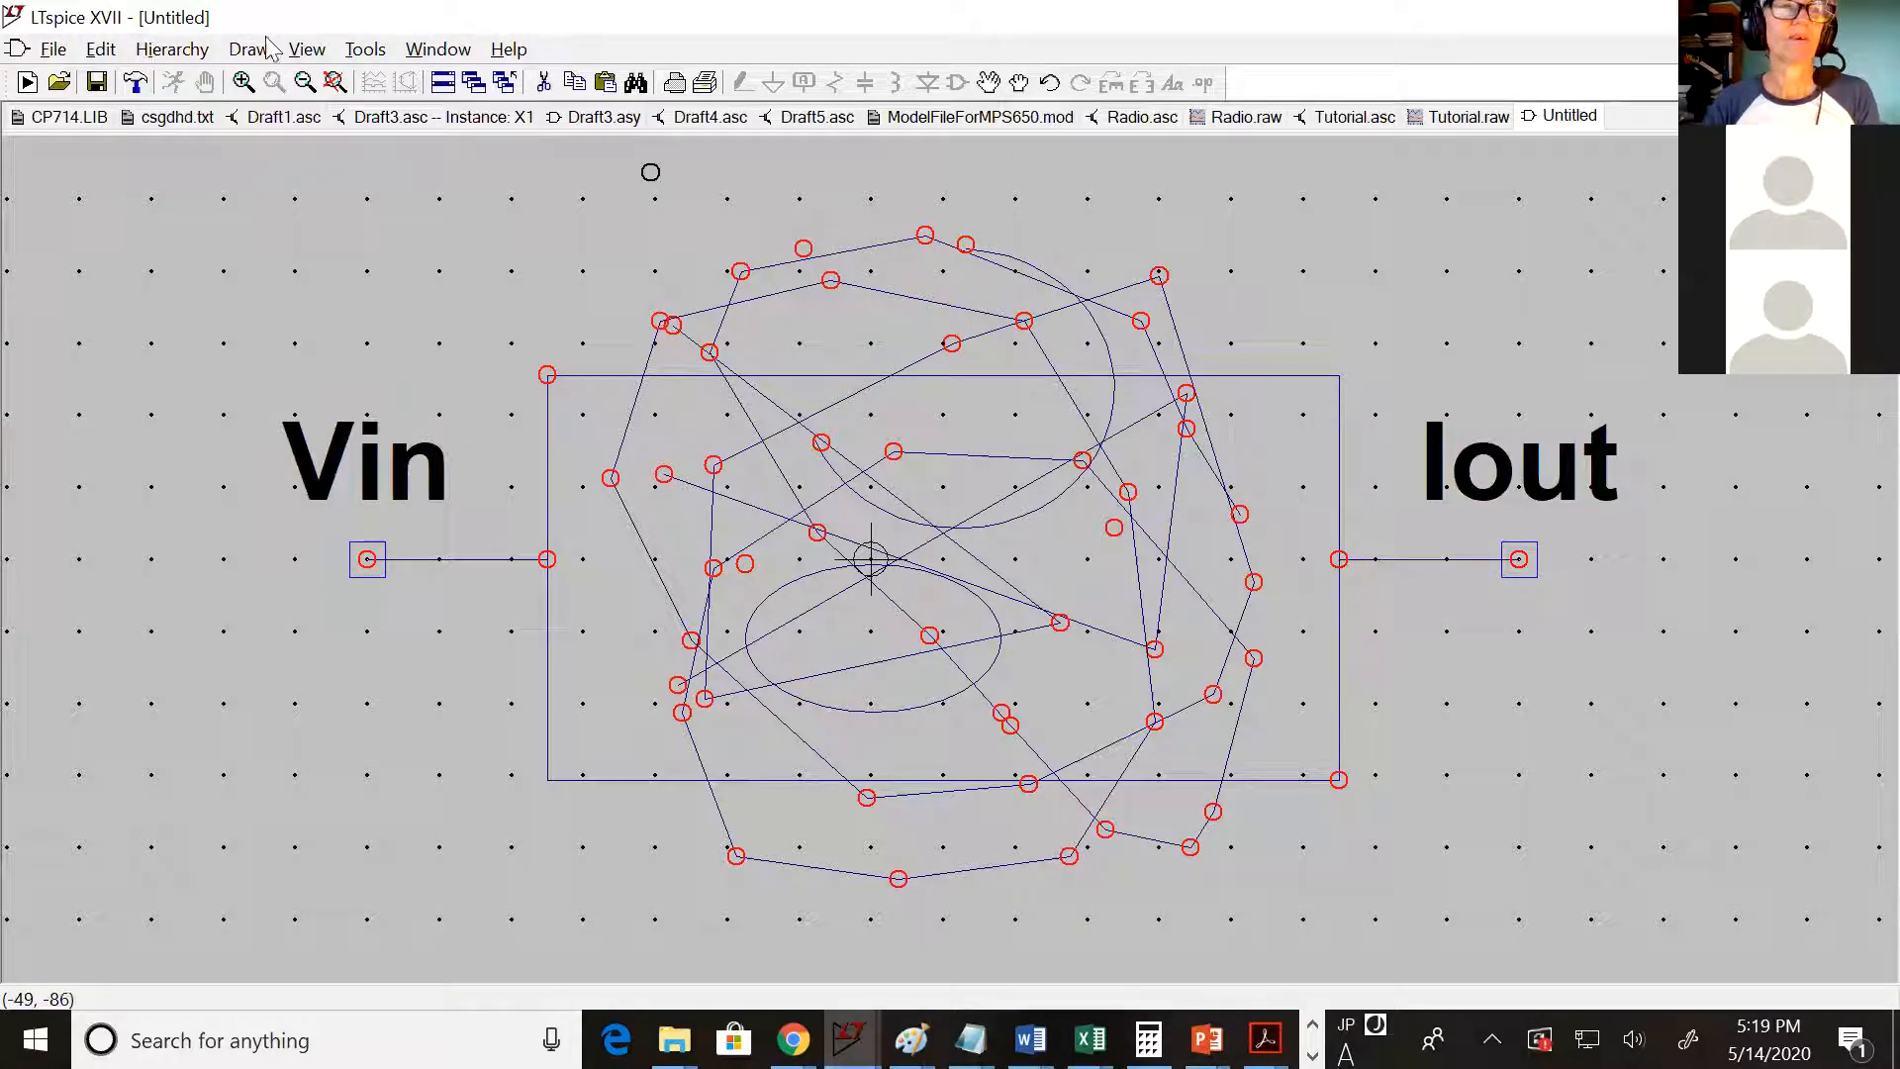
Close the existing Draft3.asy symbol, keeping the new custom symbol open
{"action": "left_click", "coordinate": [99, 83]}
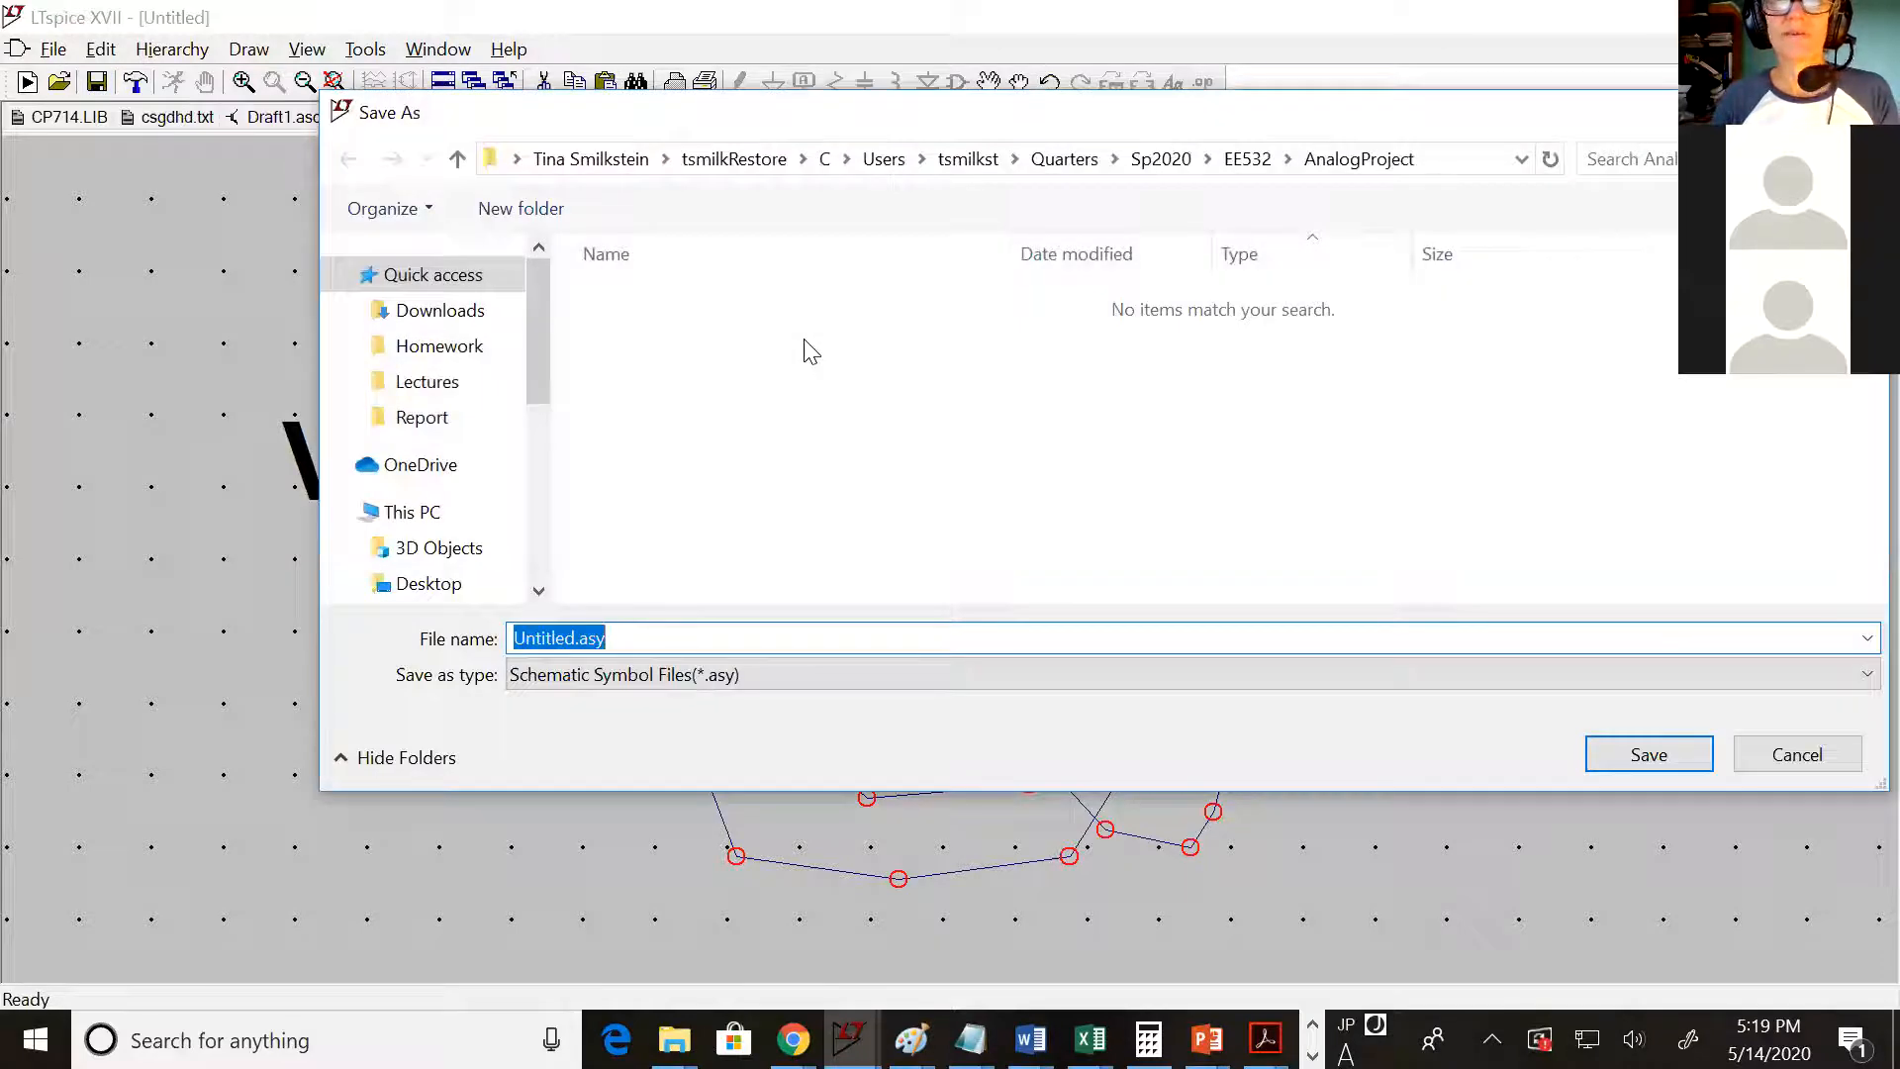
{"action": "left_click", "coordinate": [1786, 756]}
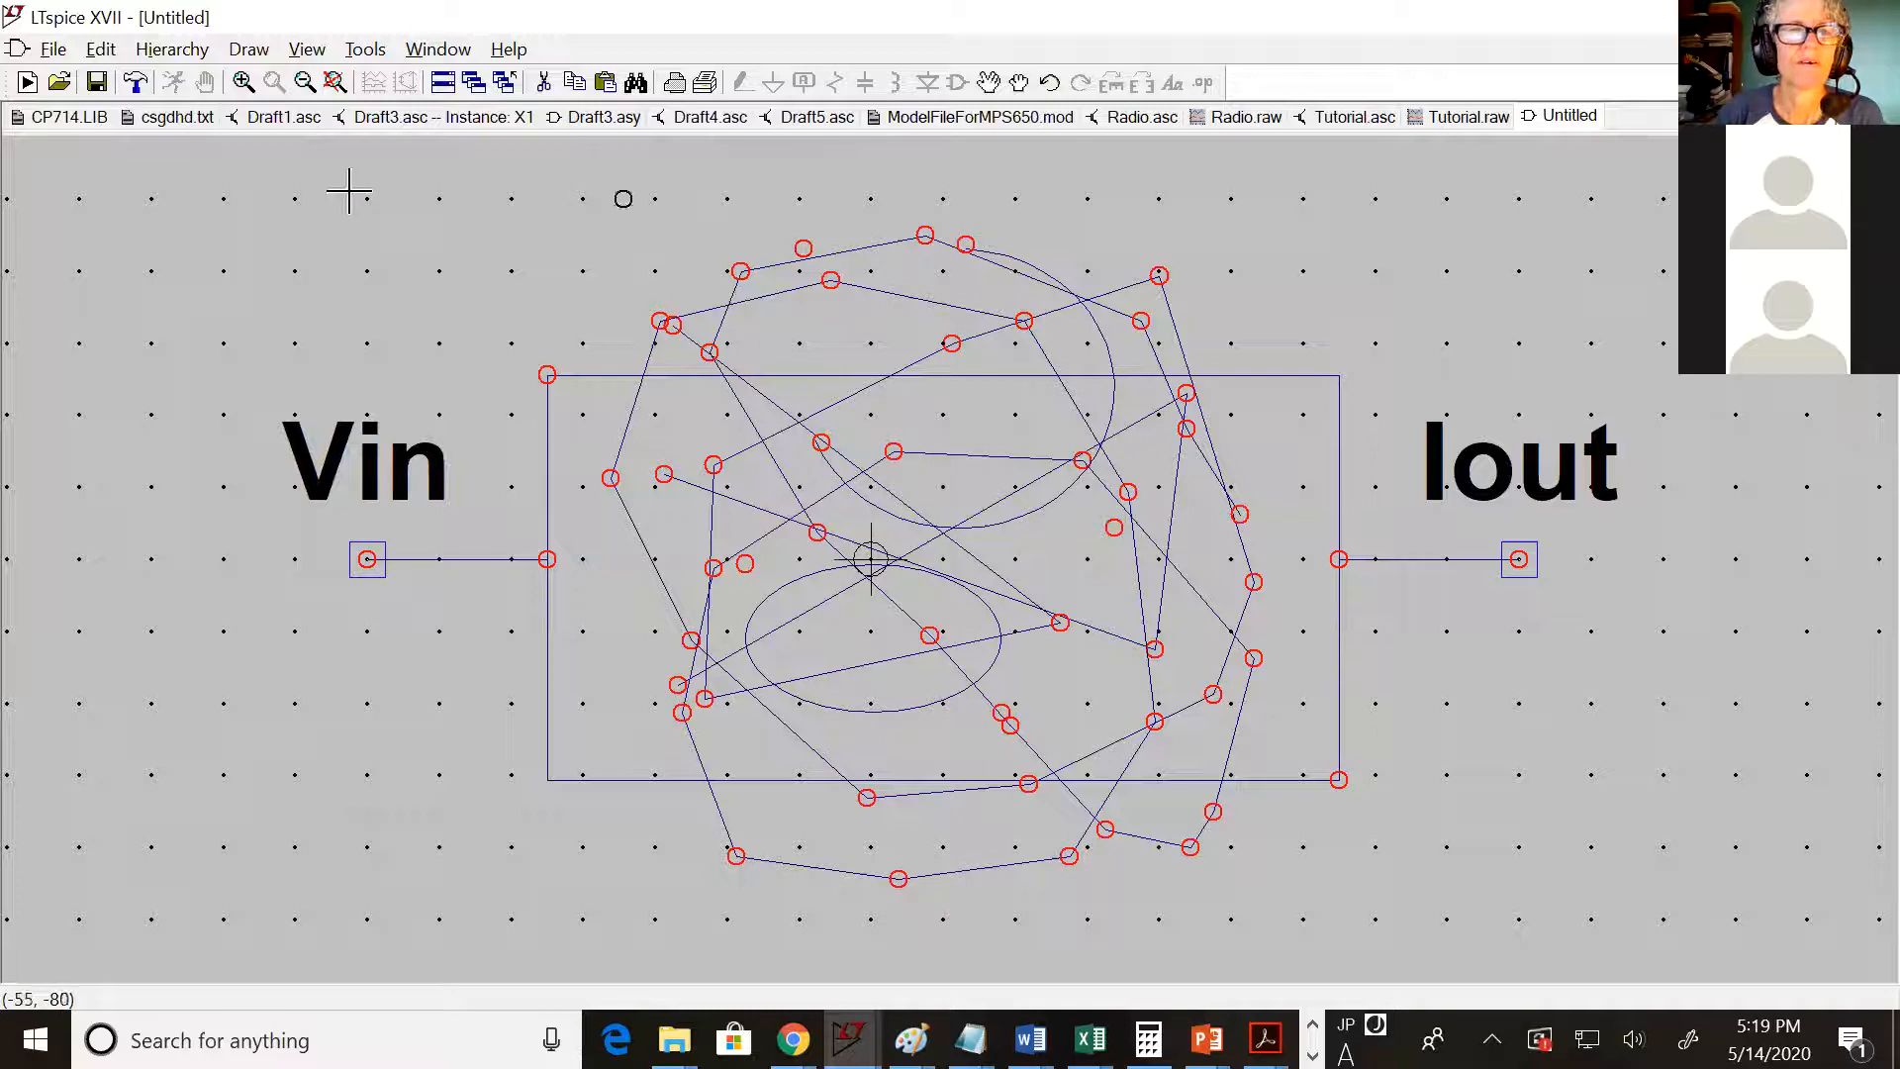
{"action": "left_click", "coordinate": [603, 118]}
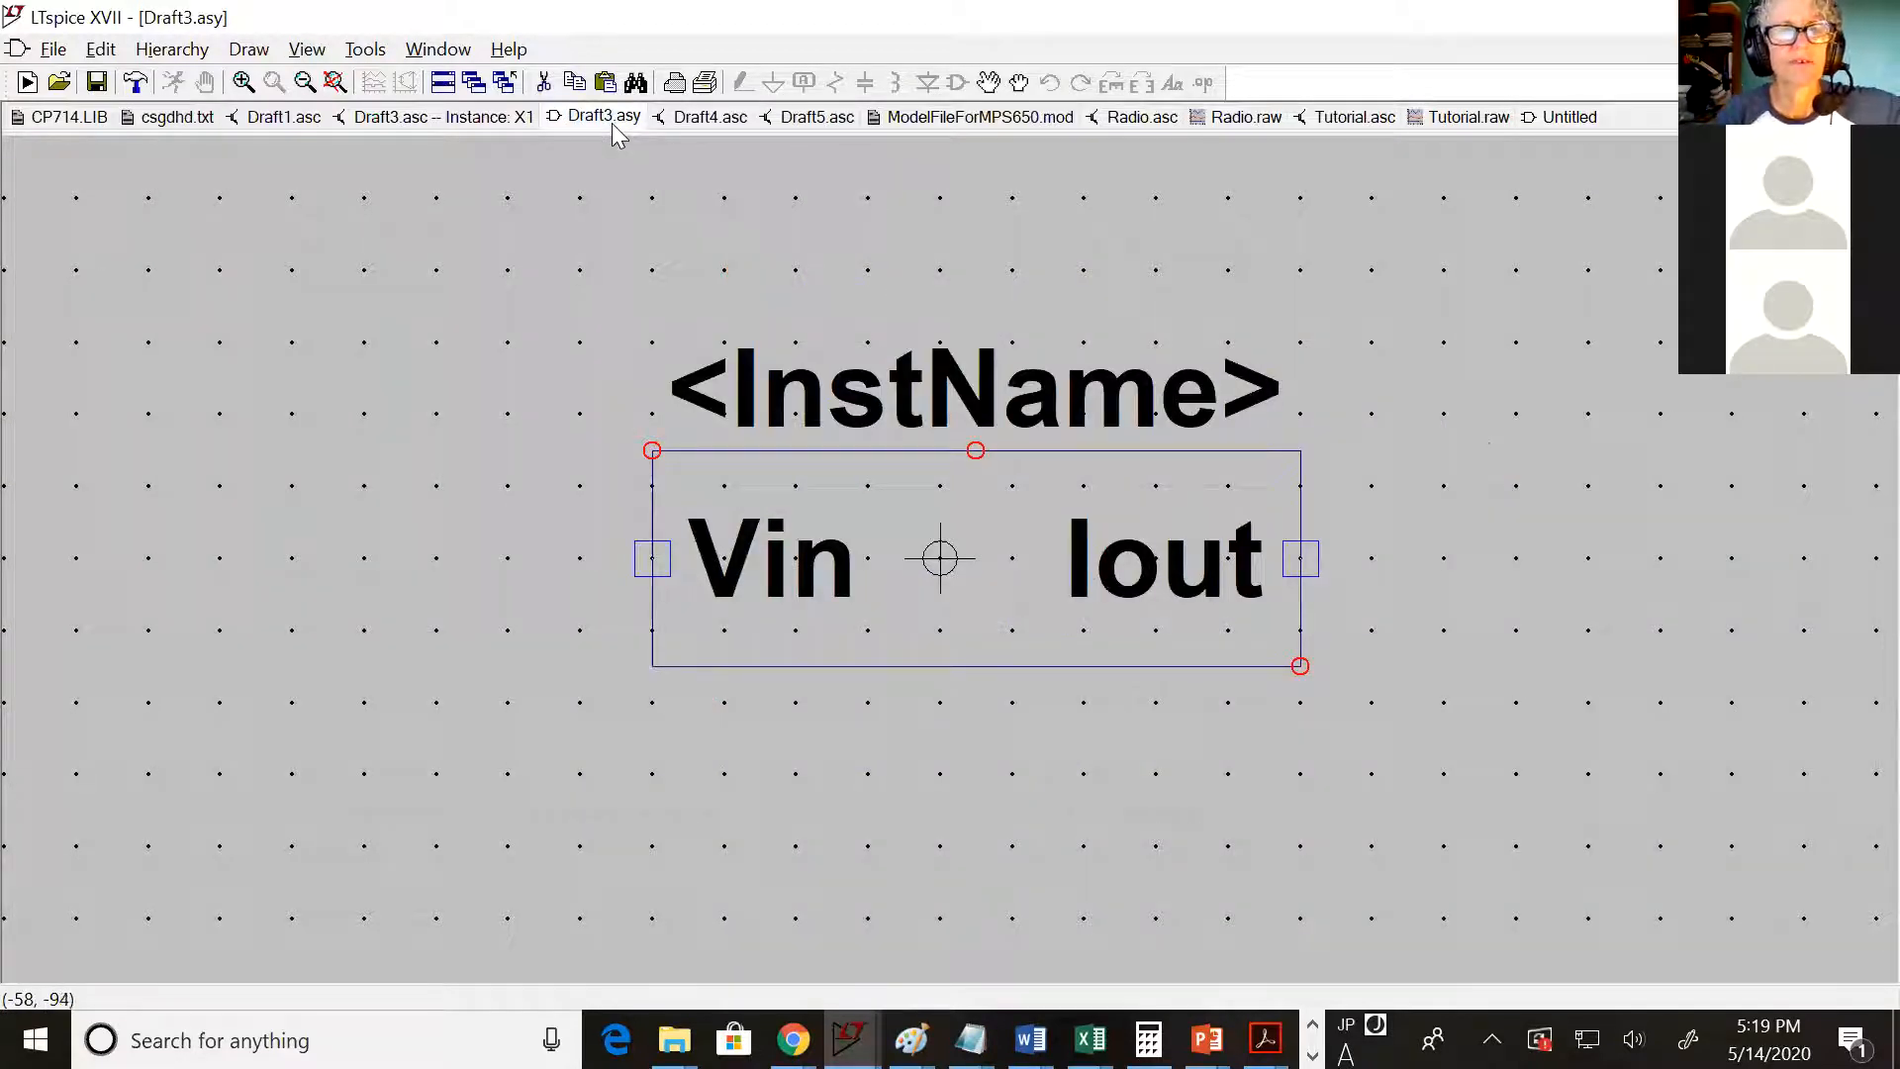
{"action": "right_click", "coordinate": [614, 127]}
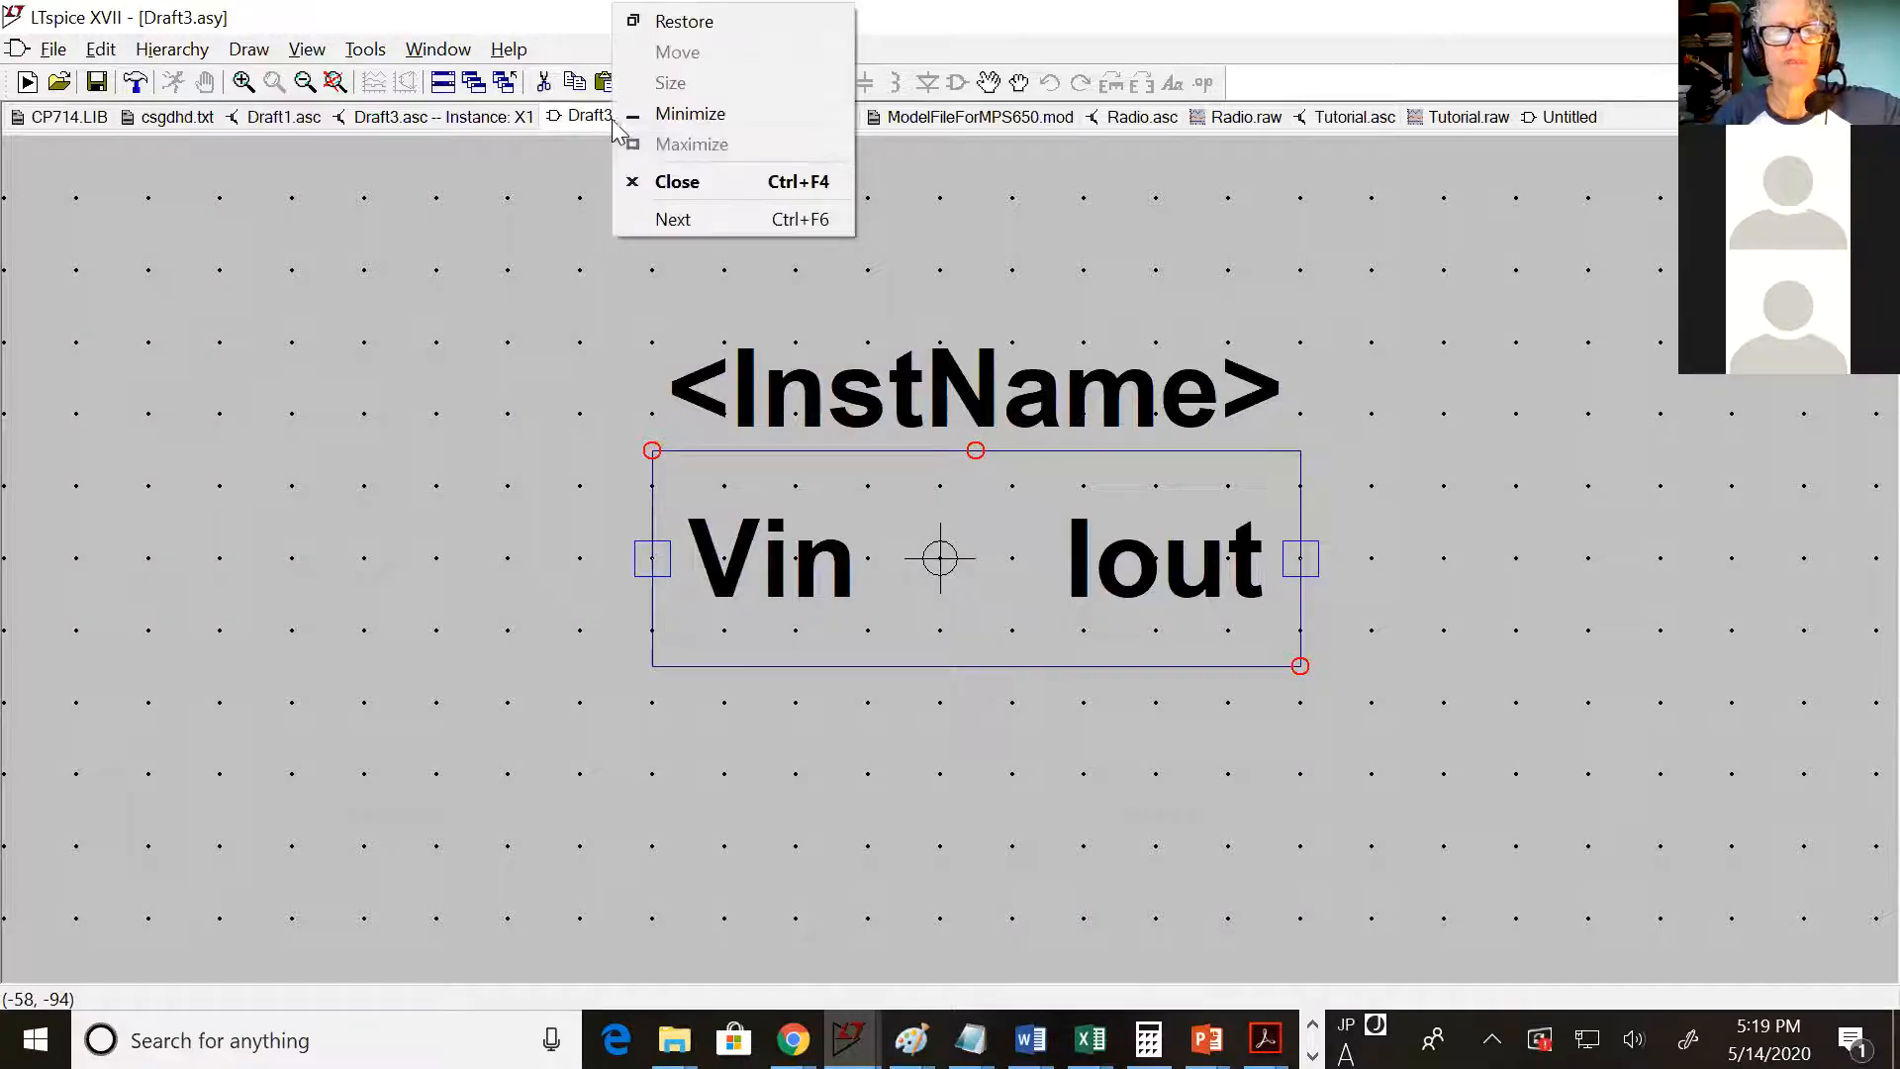
{"action": "left_click", "coordinate": [672, 182]}
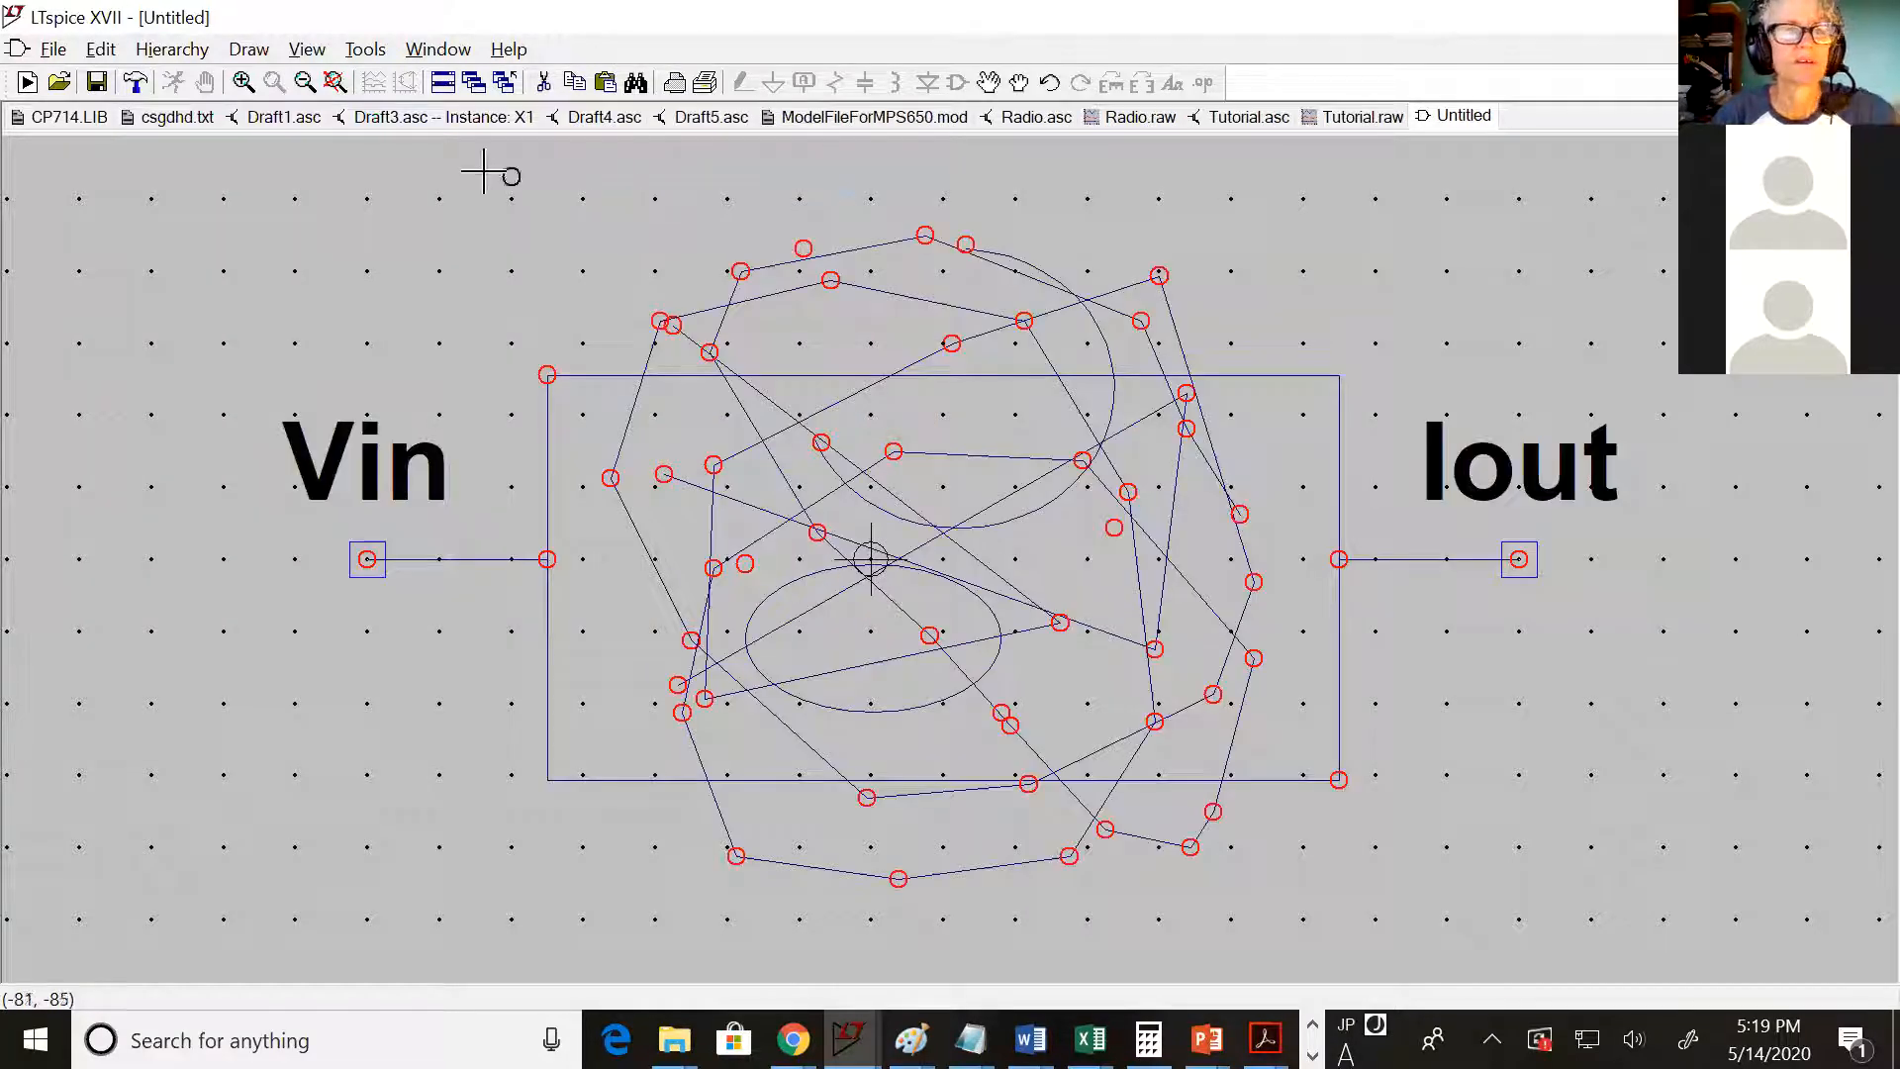
Try to save the custom symbol as Draft3.asy, browsing the Sp2020 and LTSpice folders for a location, and leave without saving
{"action": "left_click", "coordinate": [54, 52]}
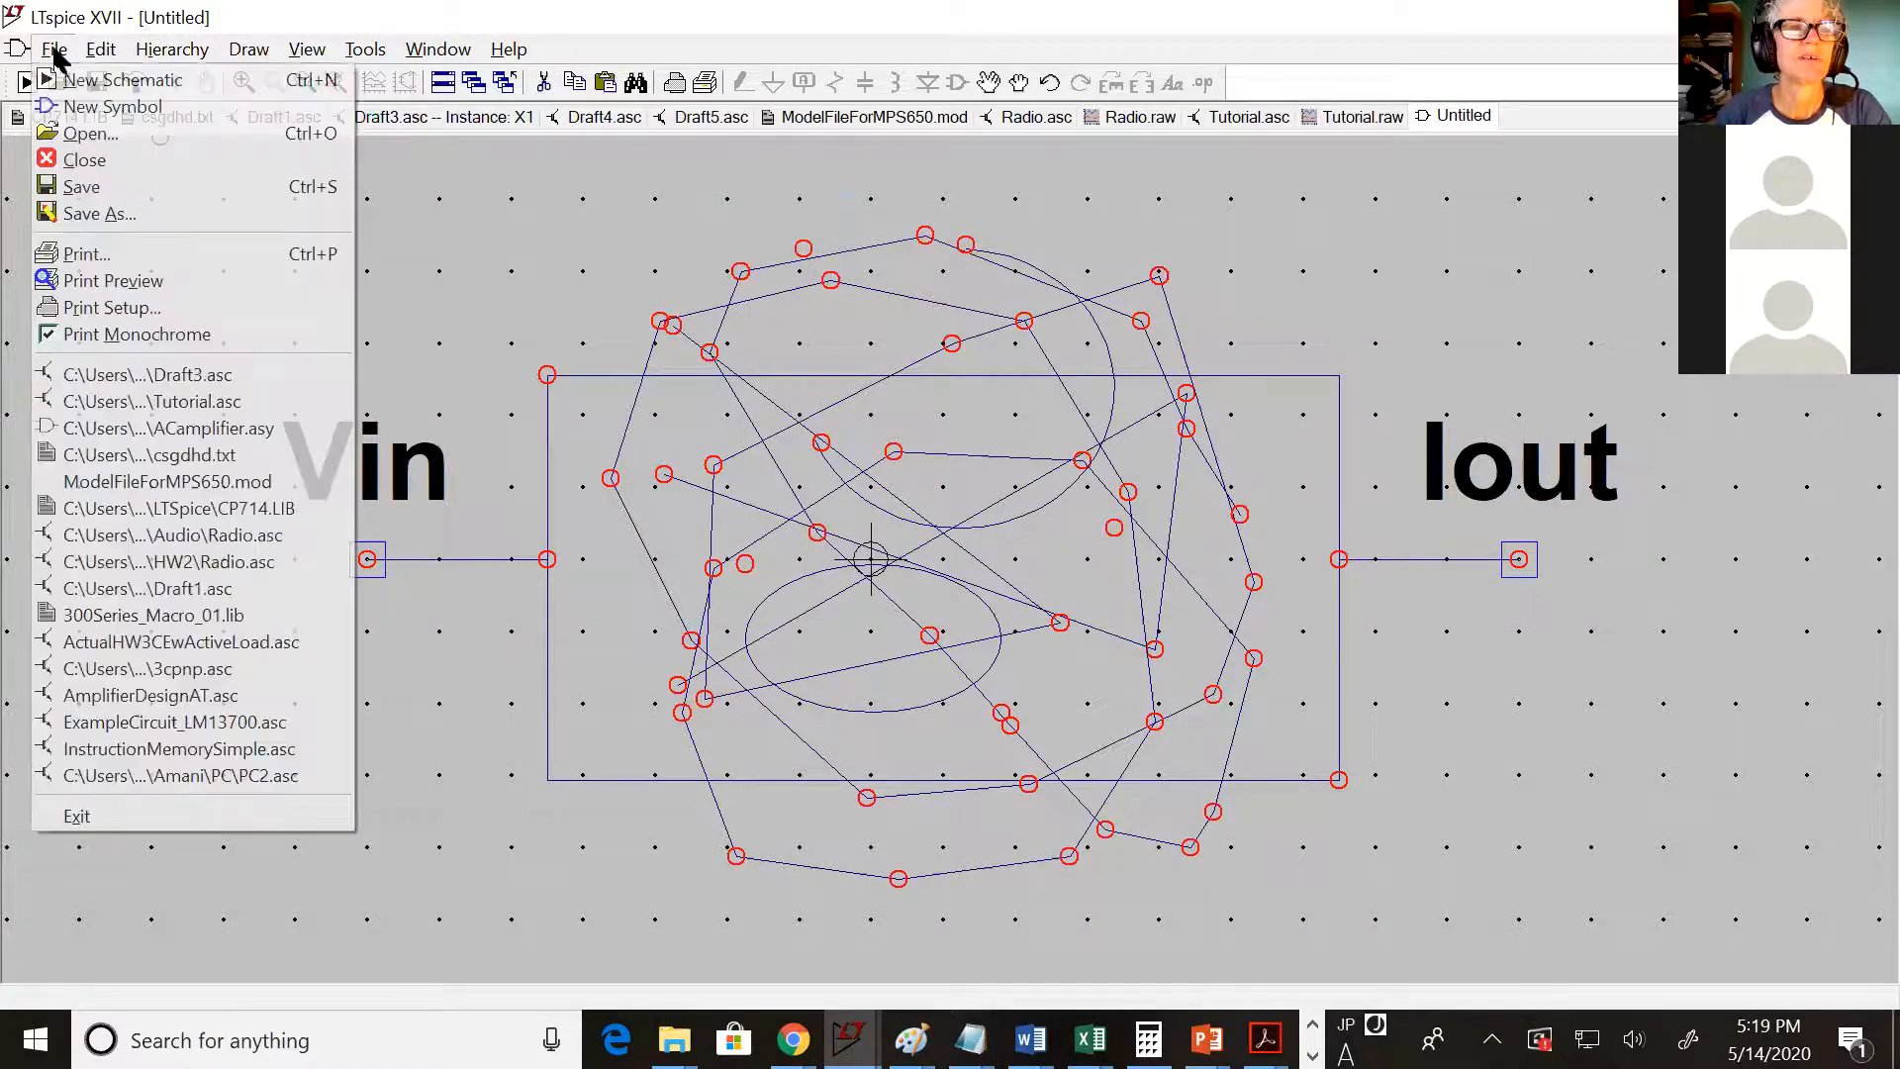
{"action": "left_click", "coordinate": [109, 190]}
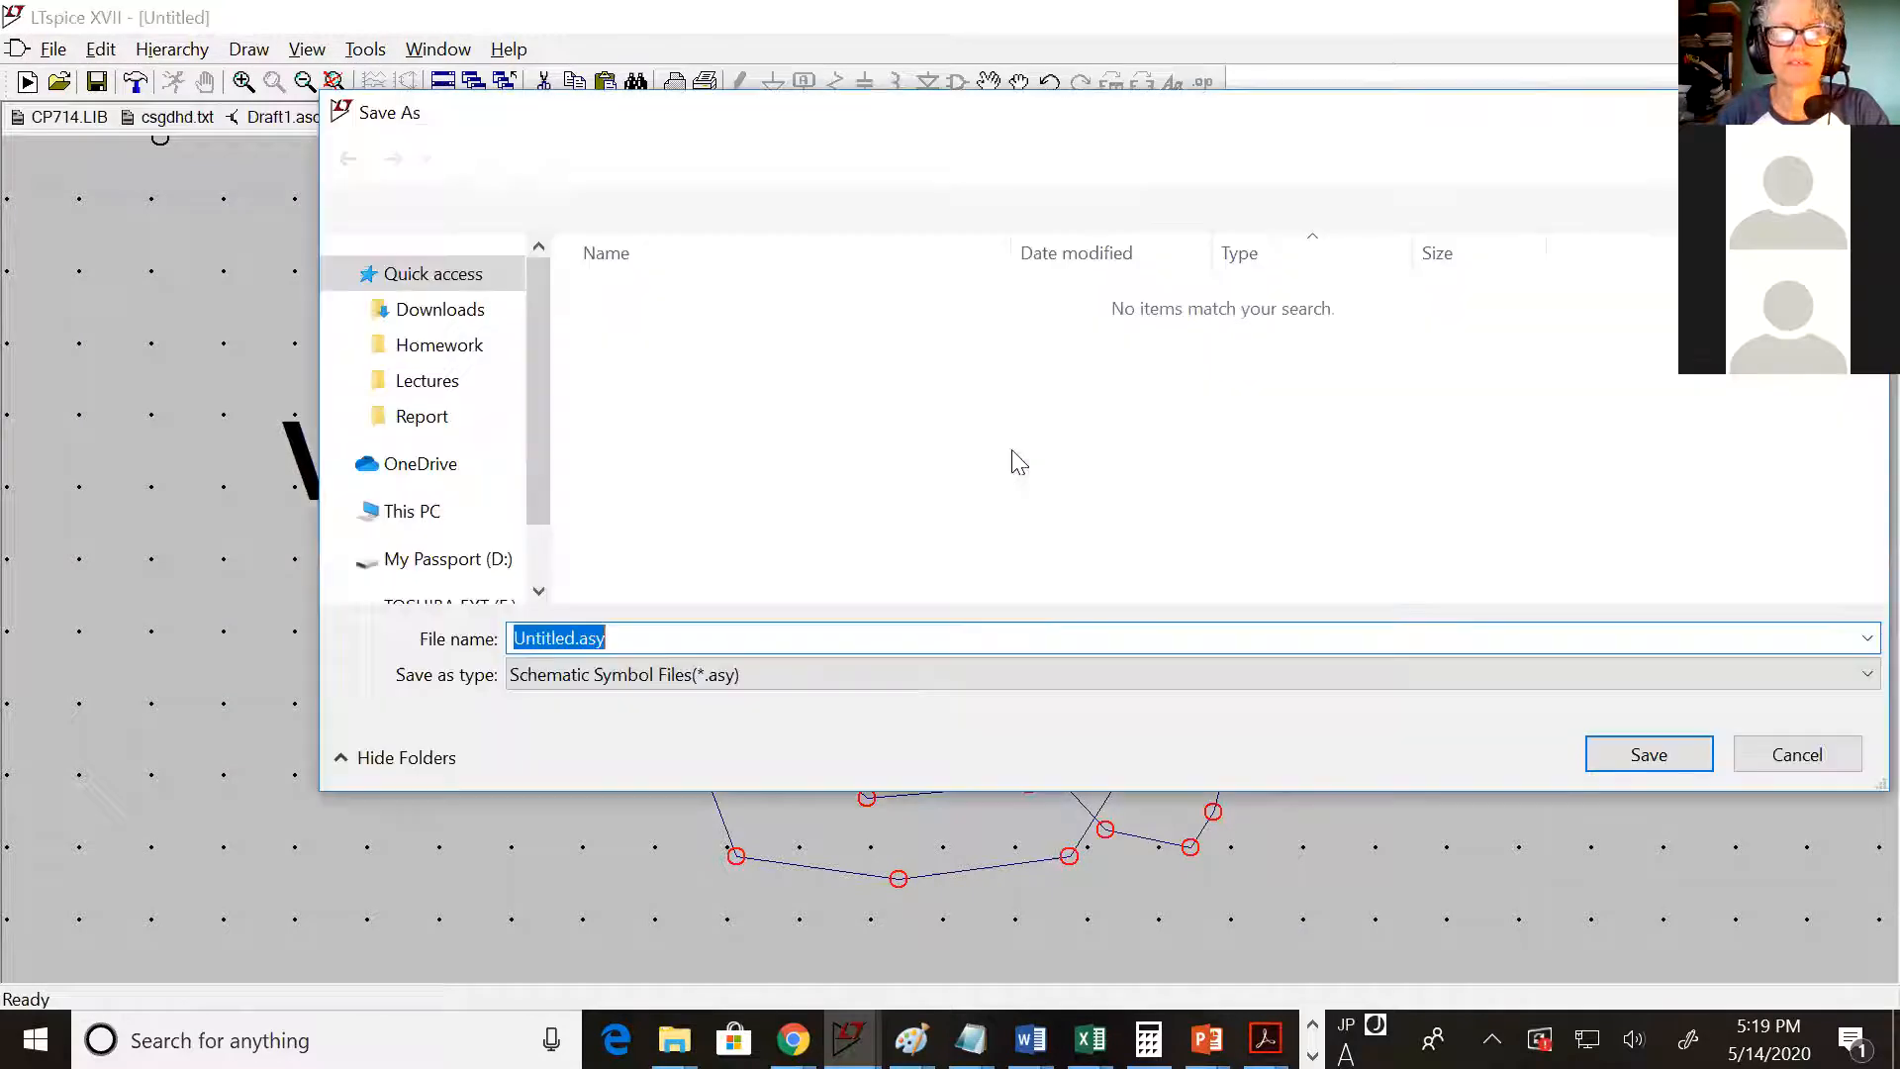
{"action": "left_click", "coordinate": [578, 639]}
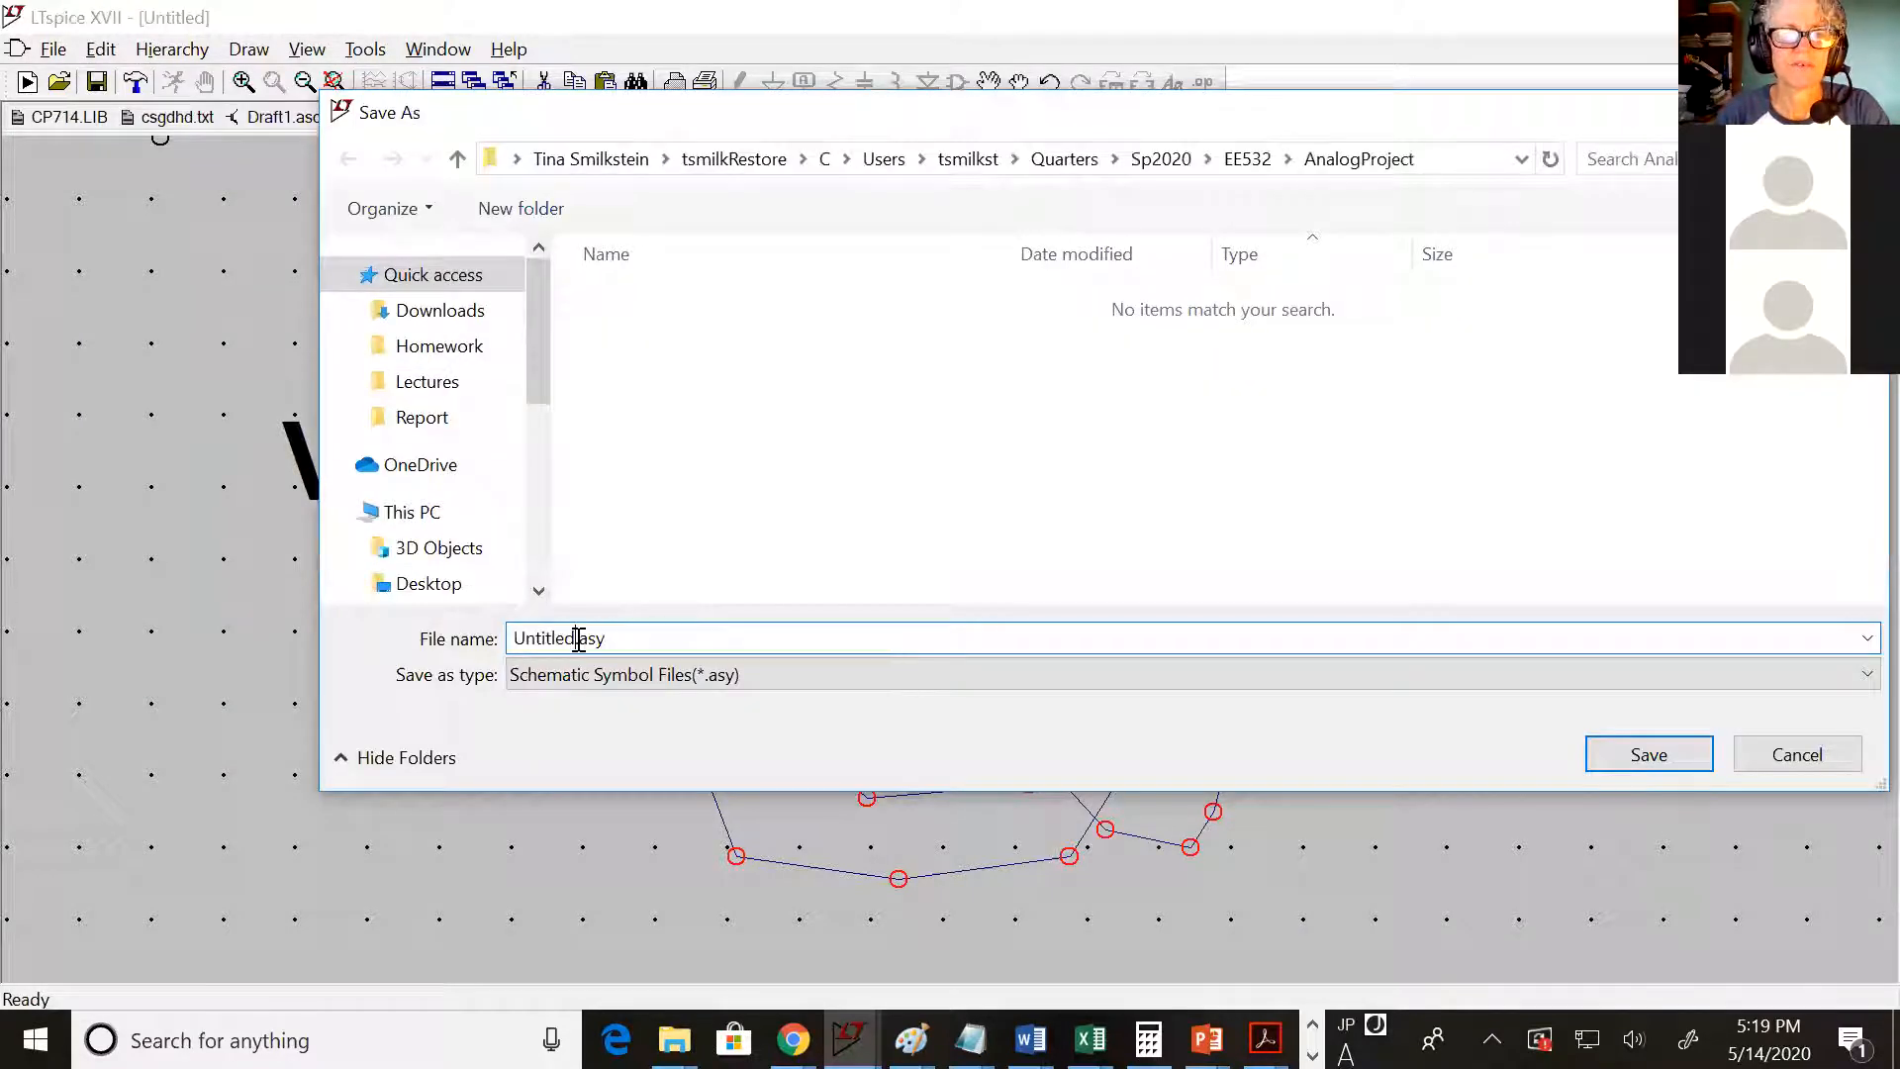
{"action": "left_click_drag", "start_coordinate": [578, 638], "coordinate": [470, 638]}
{"action": "type", "text": "Draf"}
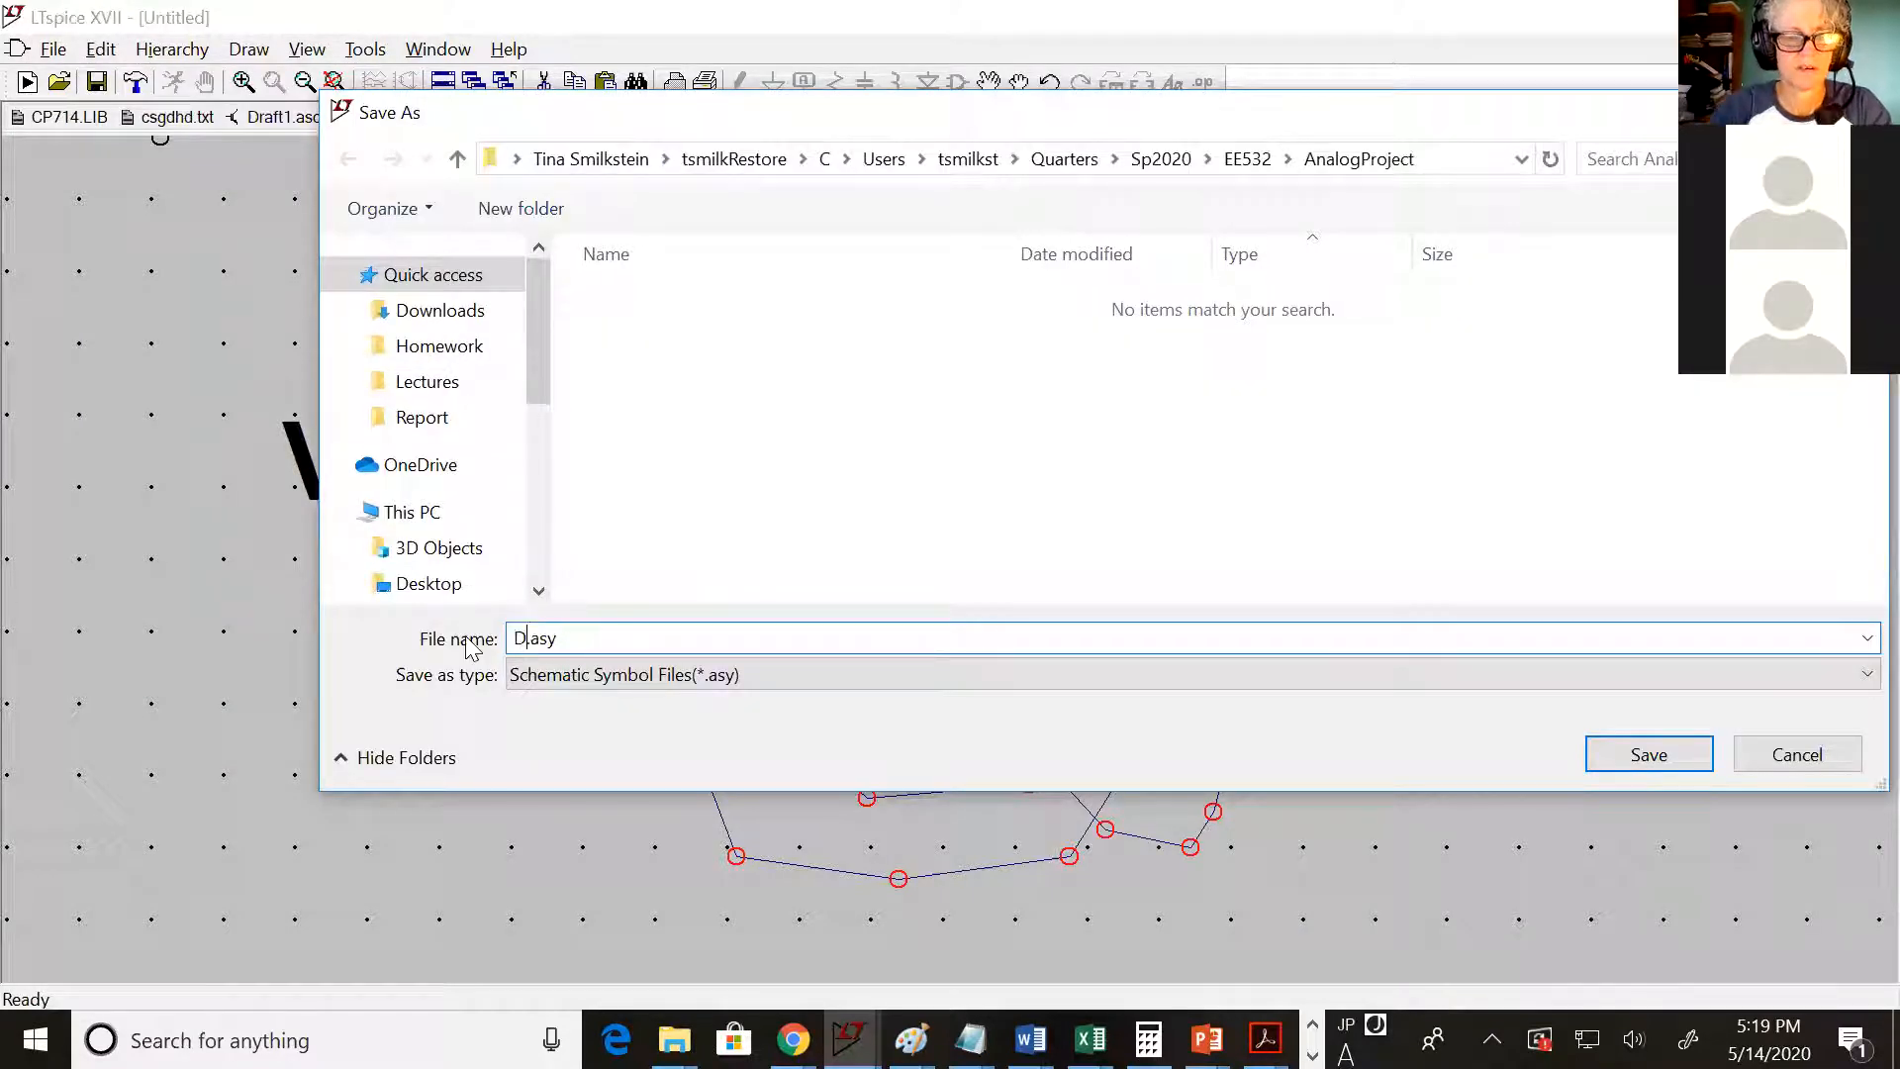
{"action": "type", "text": "t3"}
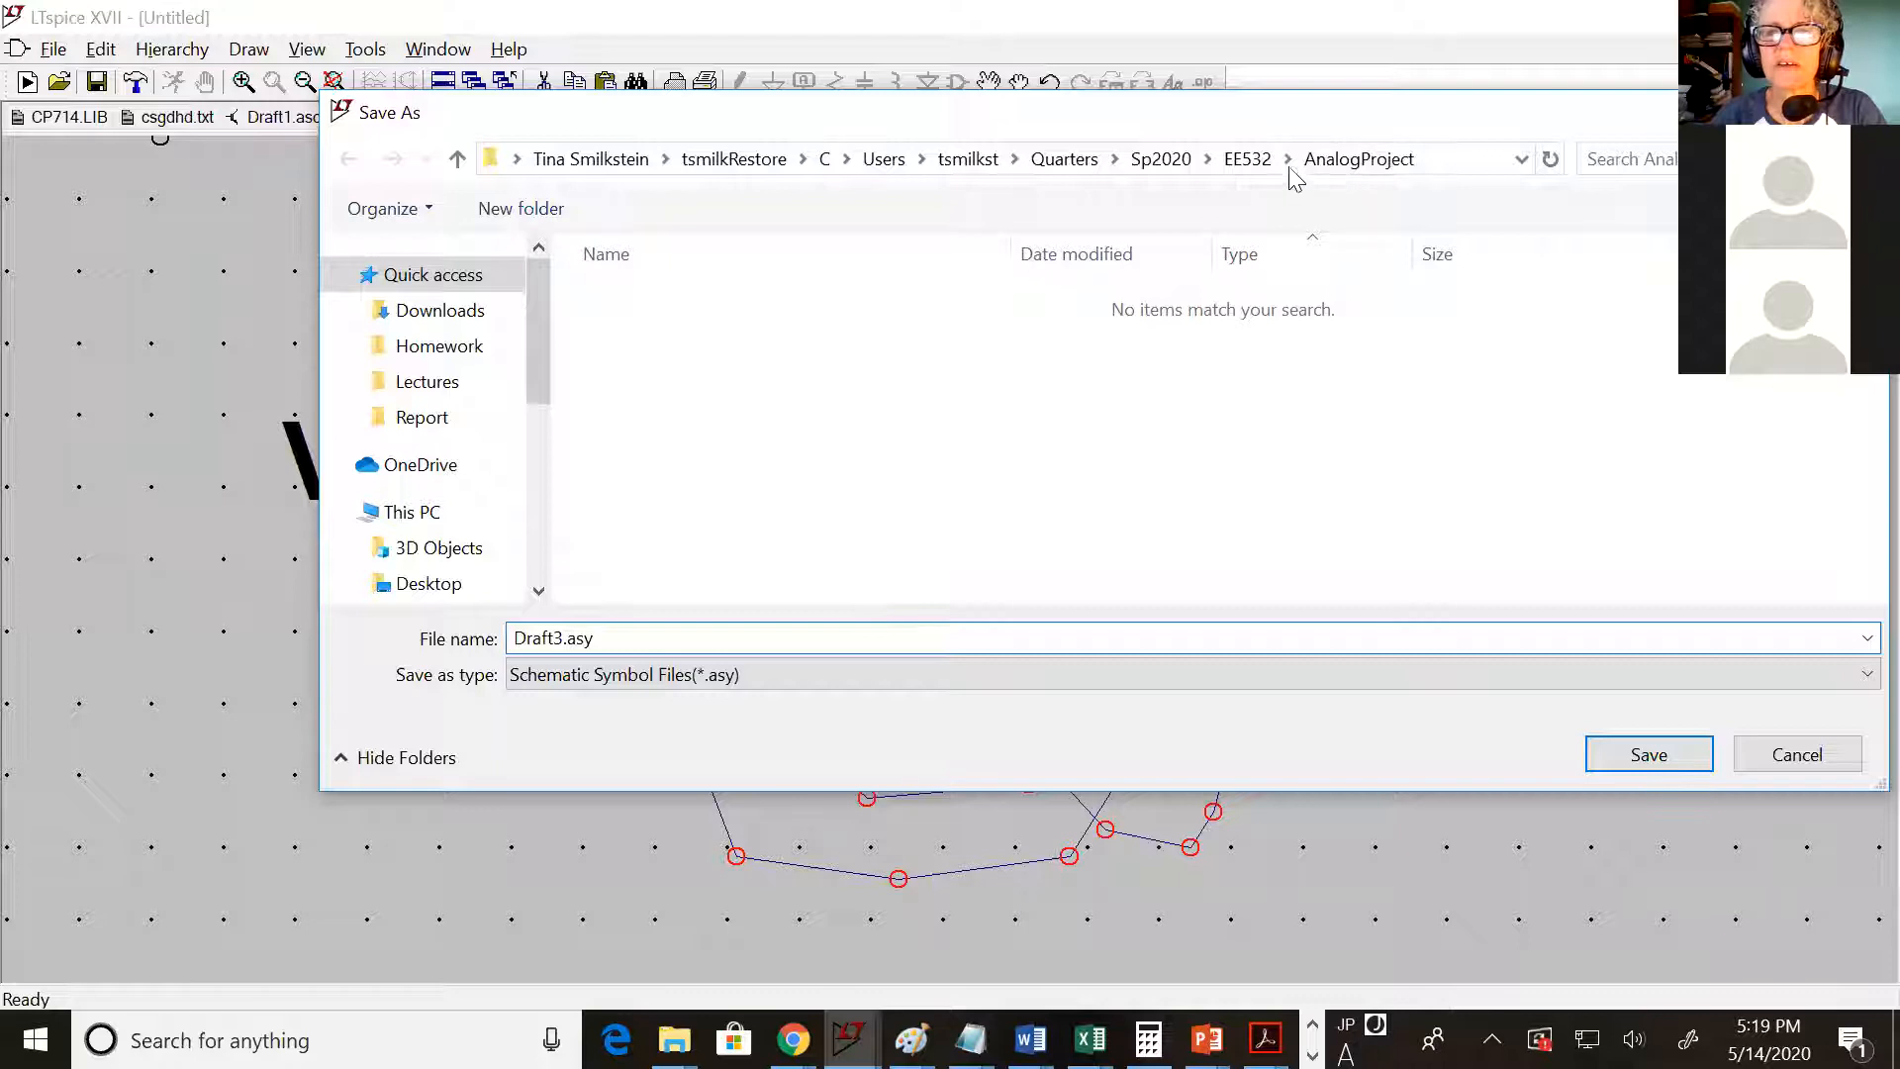
{"action": "left_click", "coordinate": [1166, 160]}
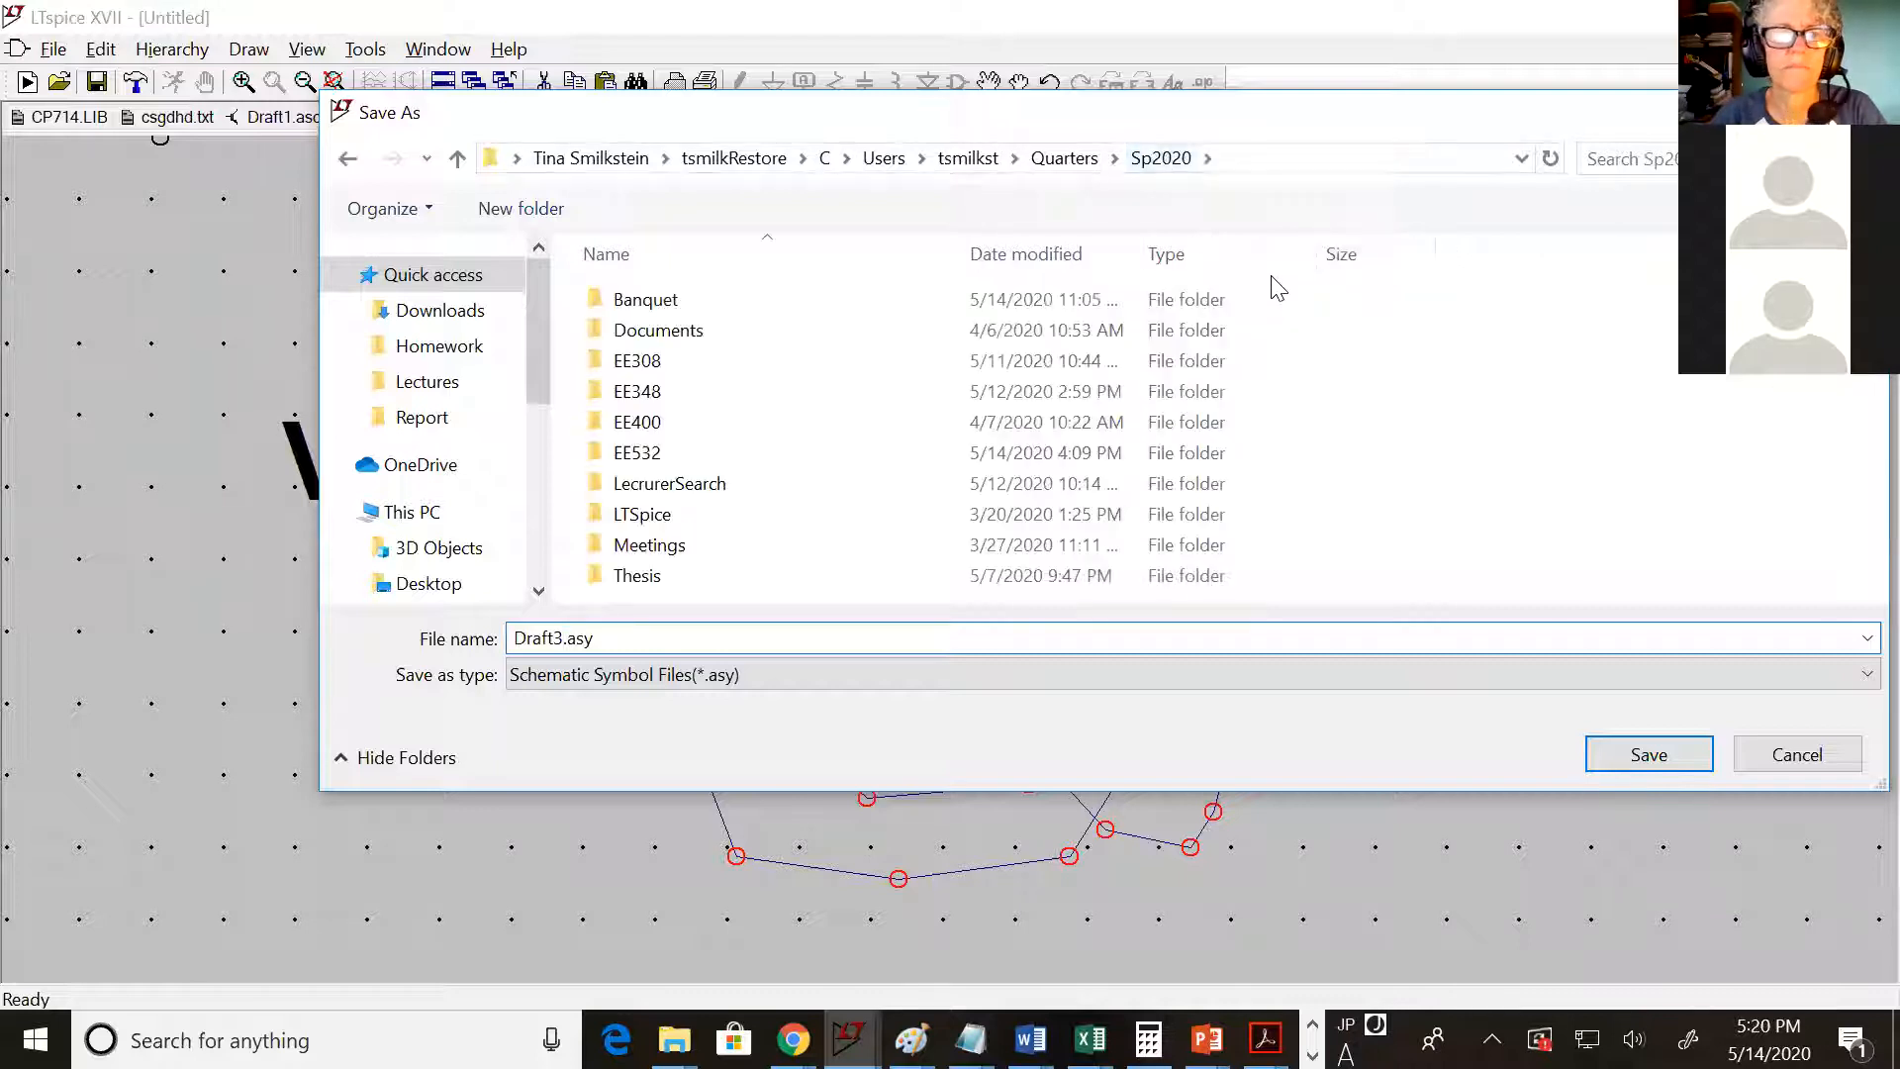
{"action": "double_click", "coordinate": [673, 515]}
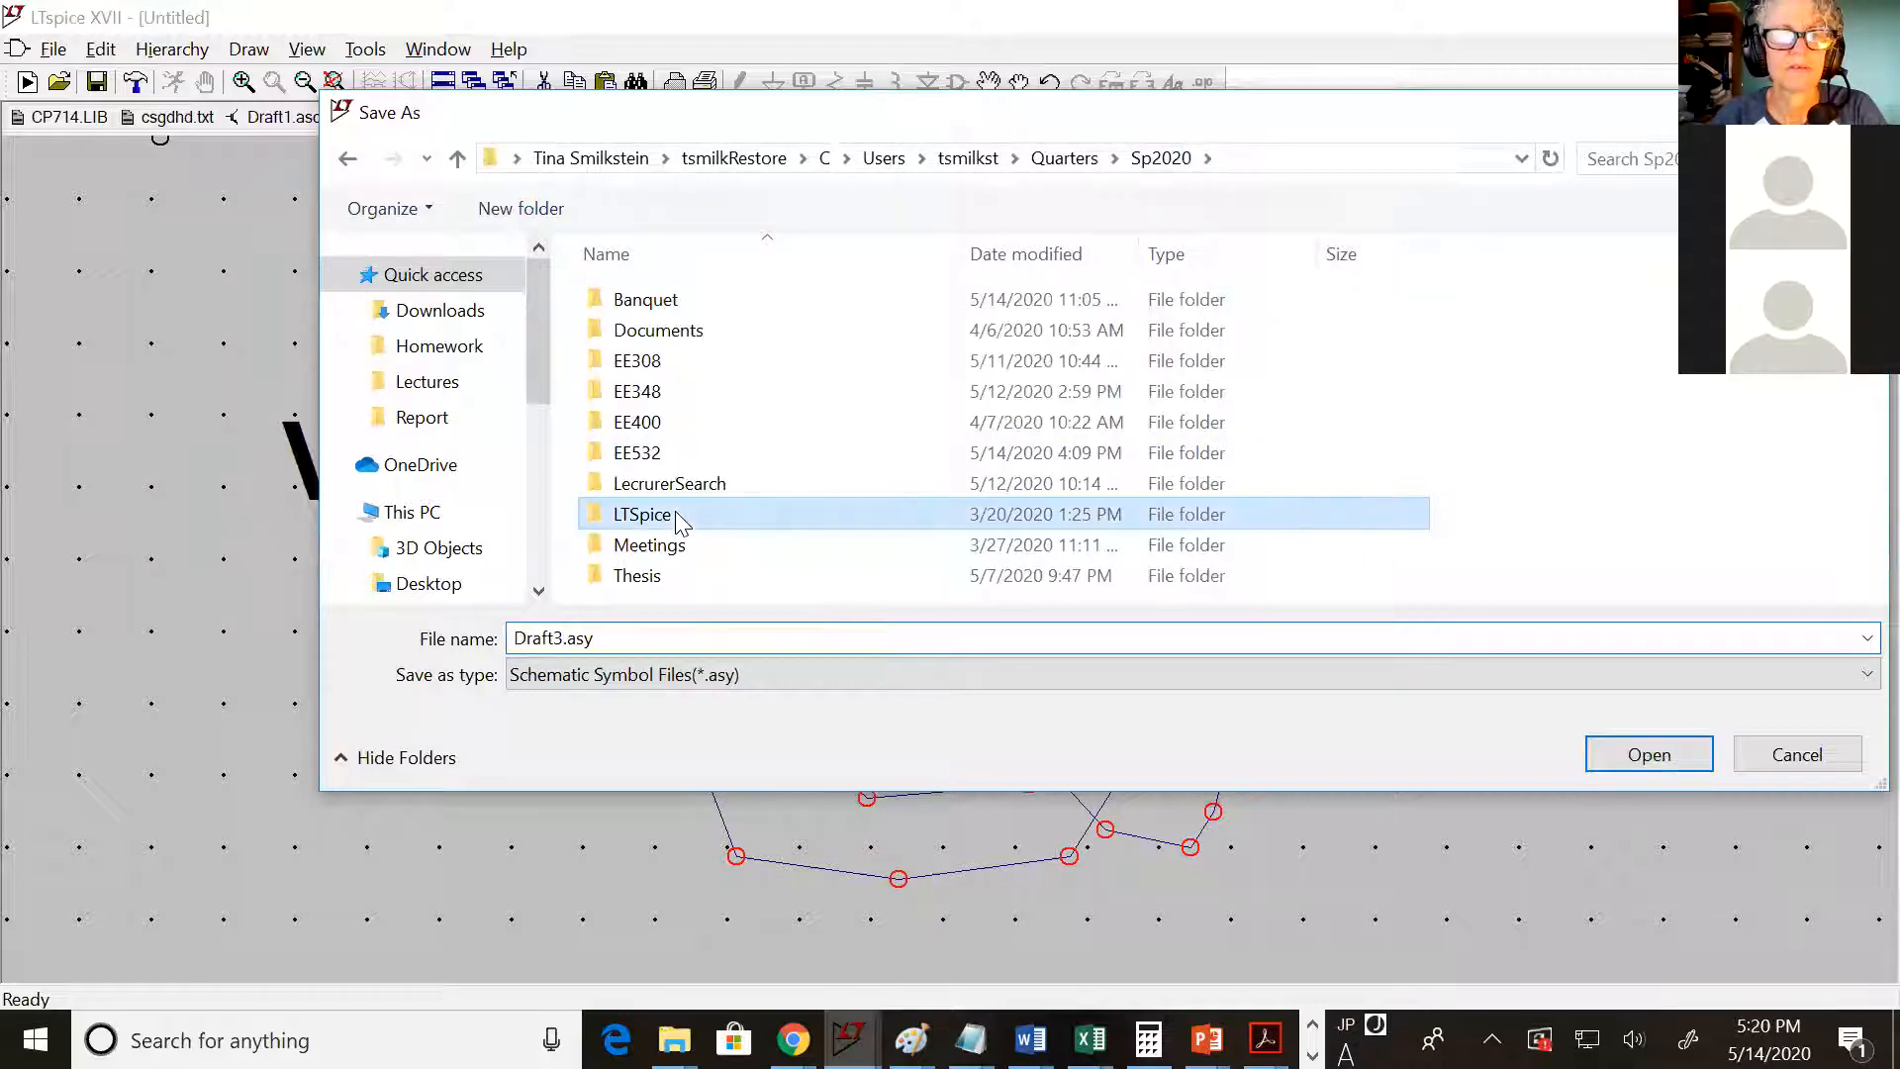
{"action": "left_click", "coordinate": [1156, 160]}
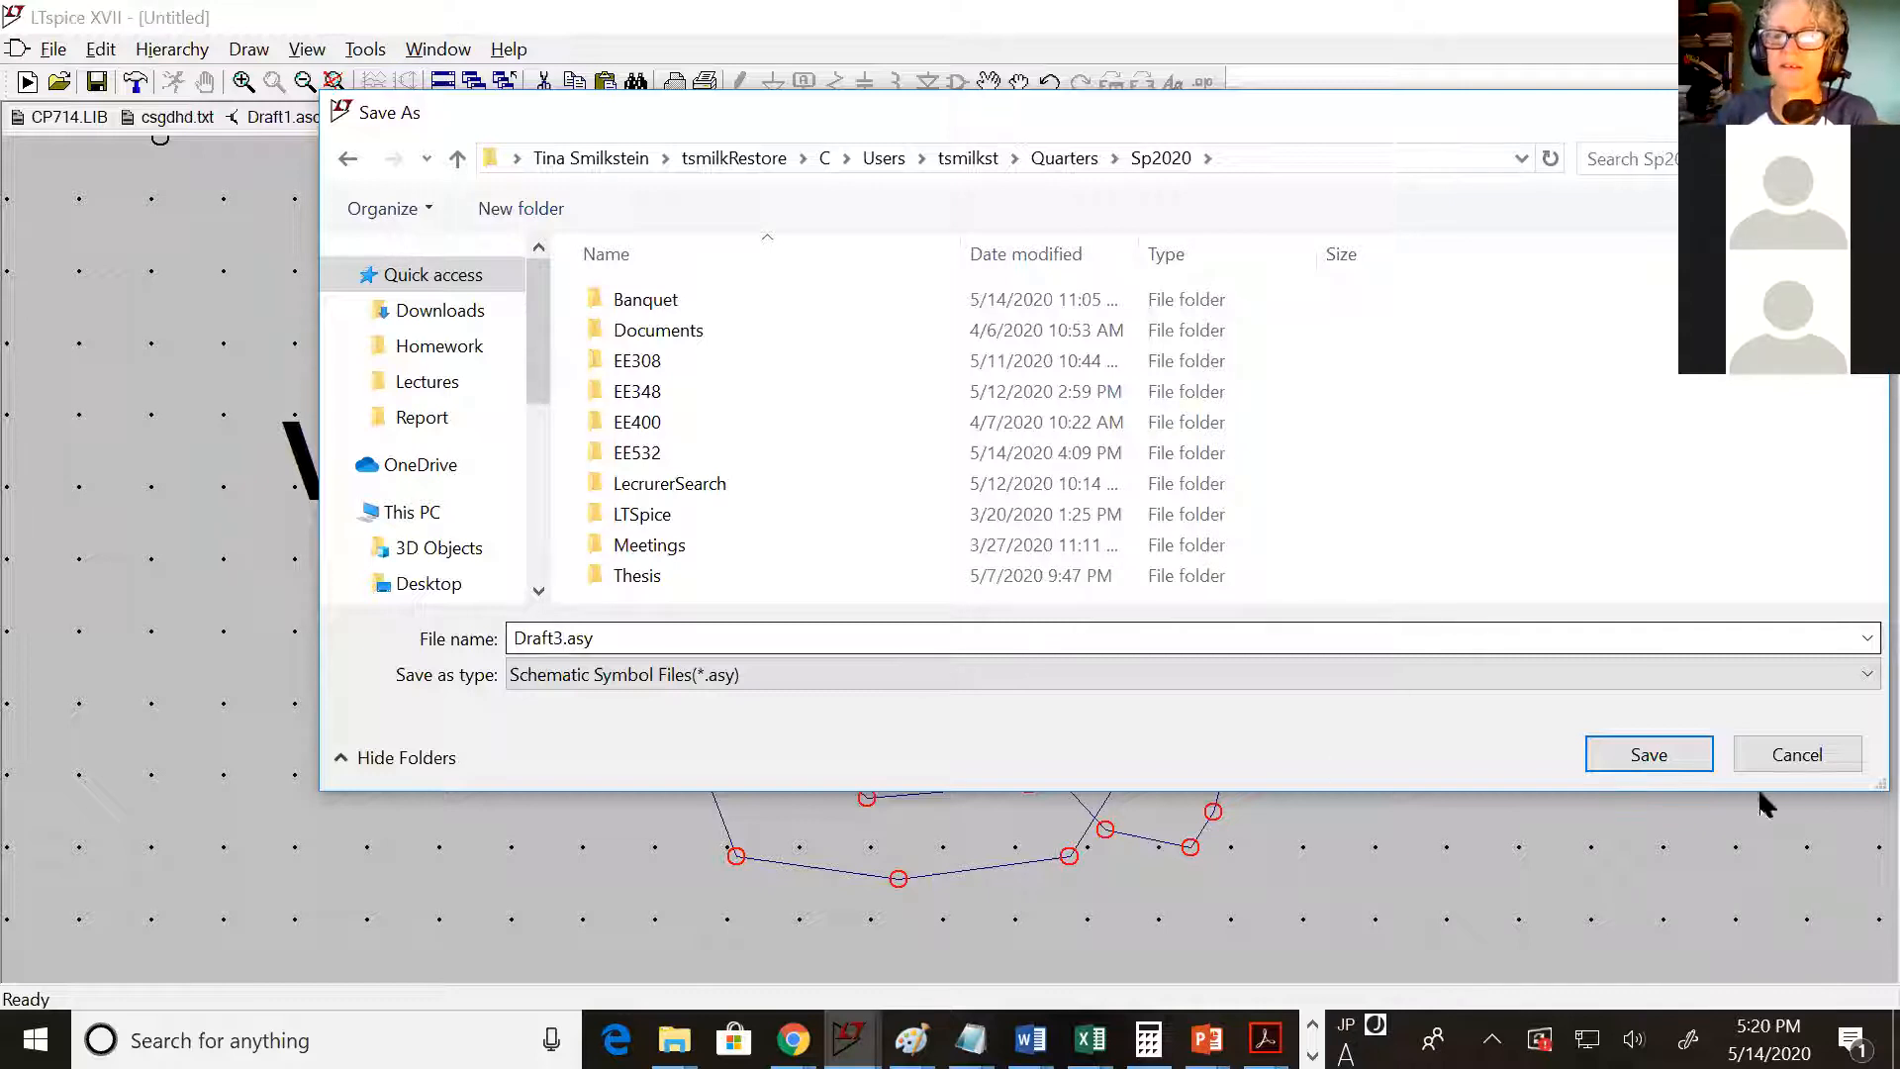
{"action": "left_click", "coordinate": [1792, 760]}
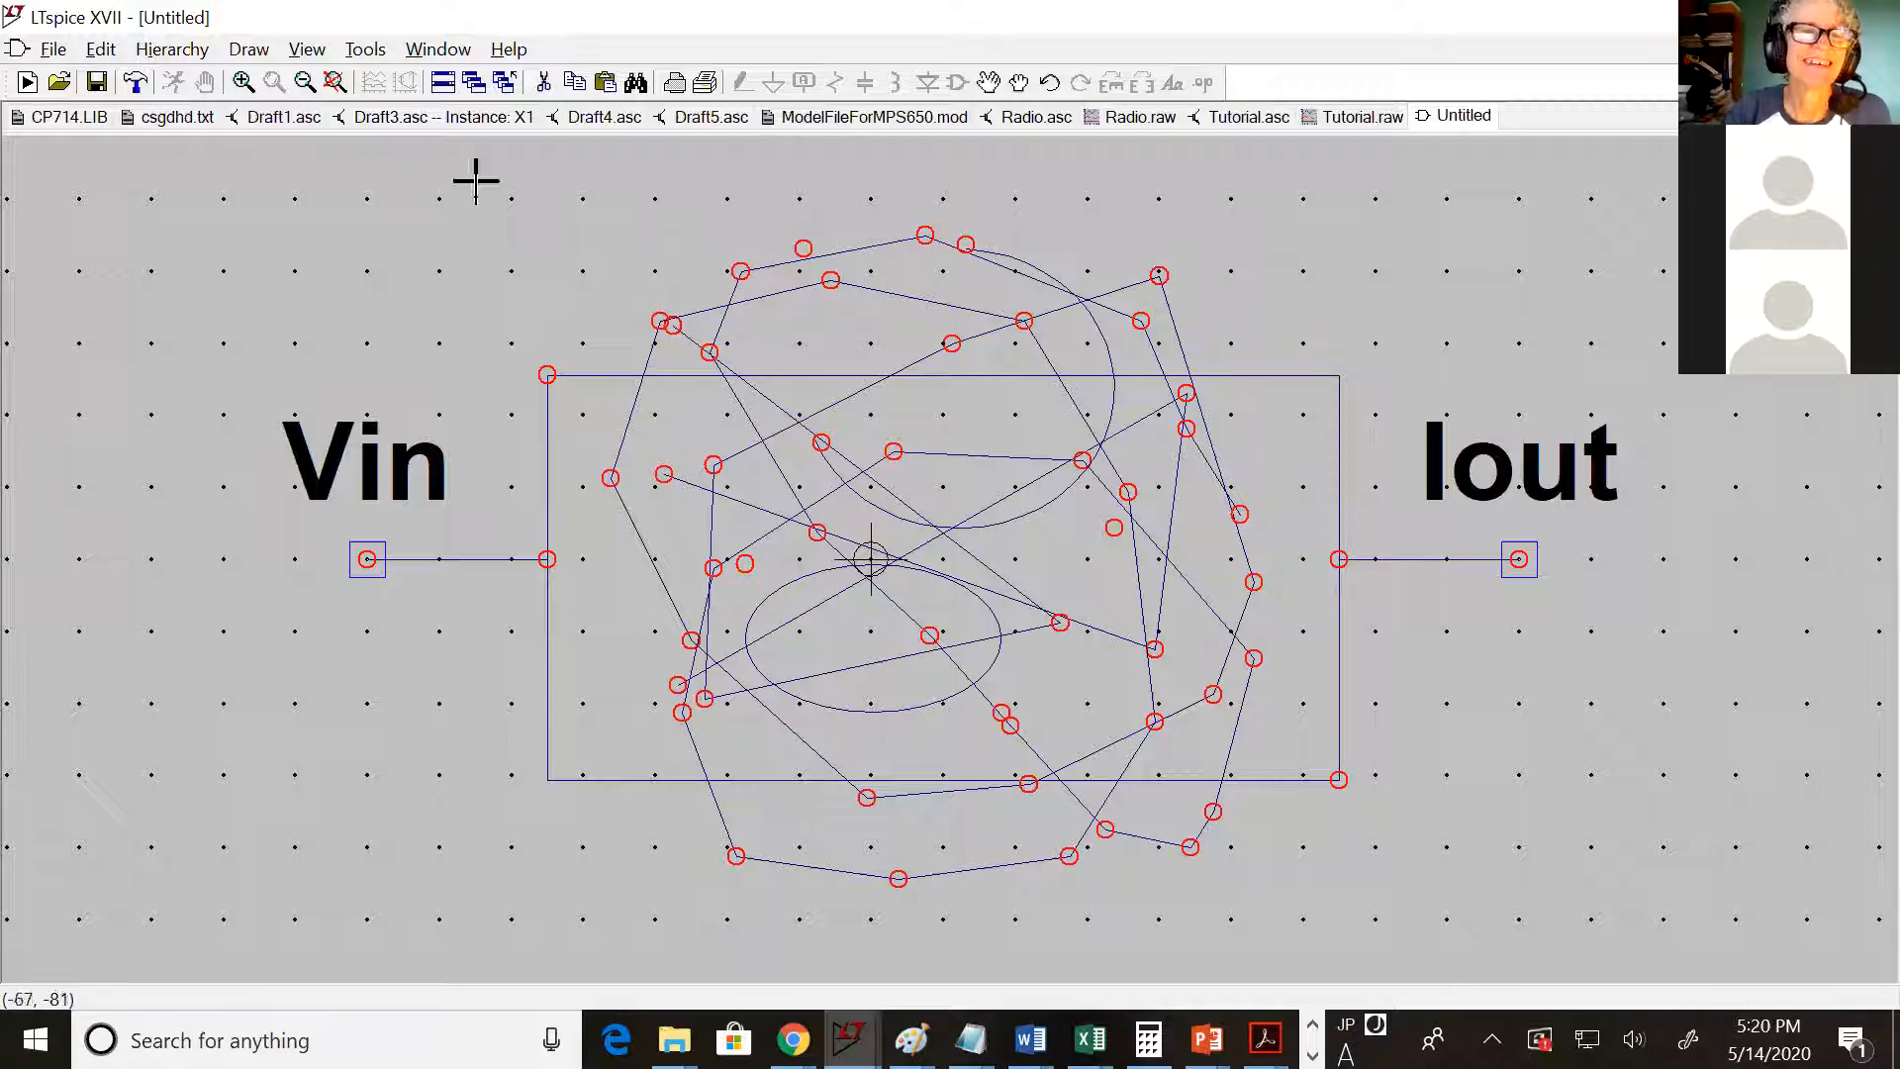
Draw a spiky zigzag outline of connected straight lines clockwise around the whole symbol body
{"action": "left_click", "coordinate": [249, 48]}
{"action": "left_click", "coordinate": [288, 86]}
{"action": "left_click", "coordinate": [911, 352]}
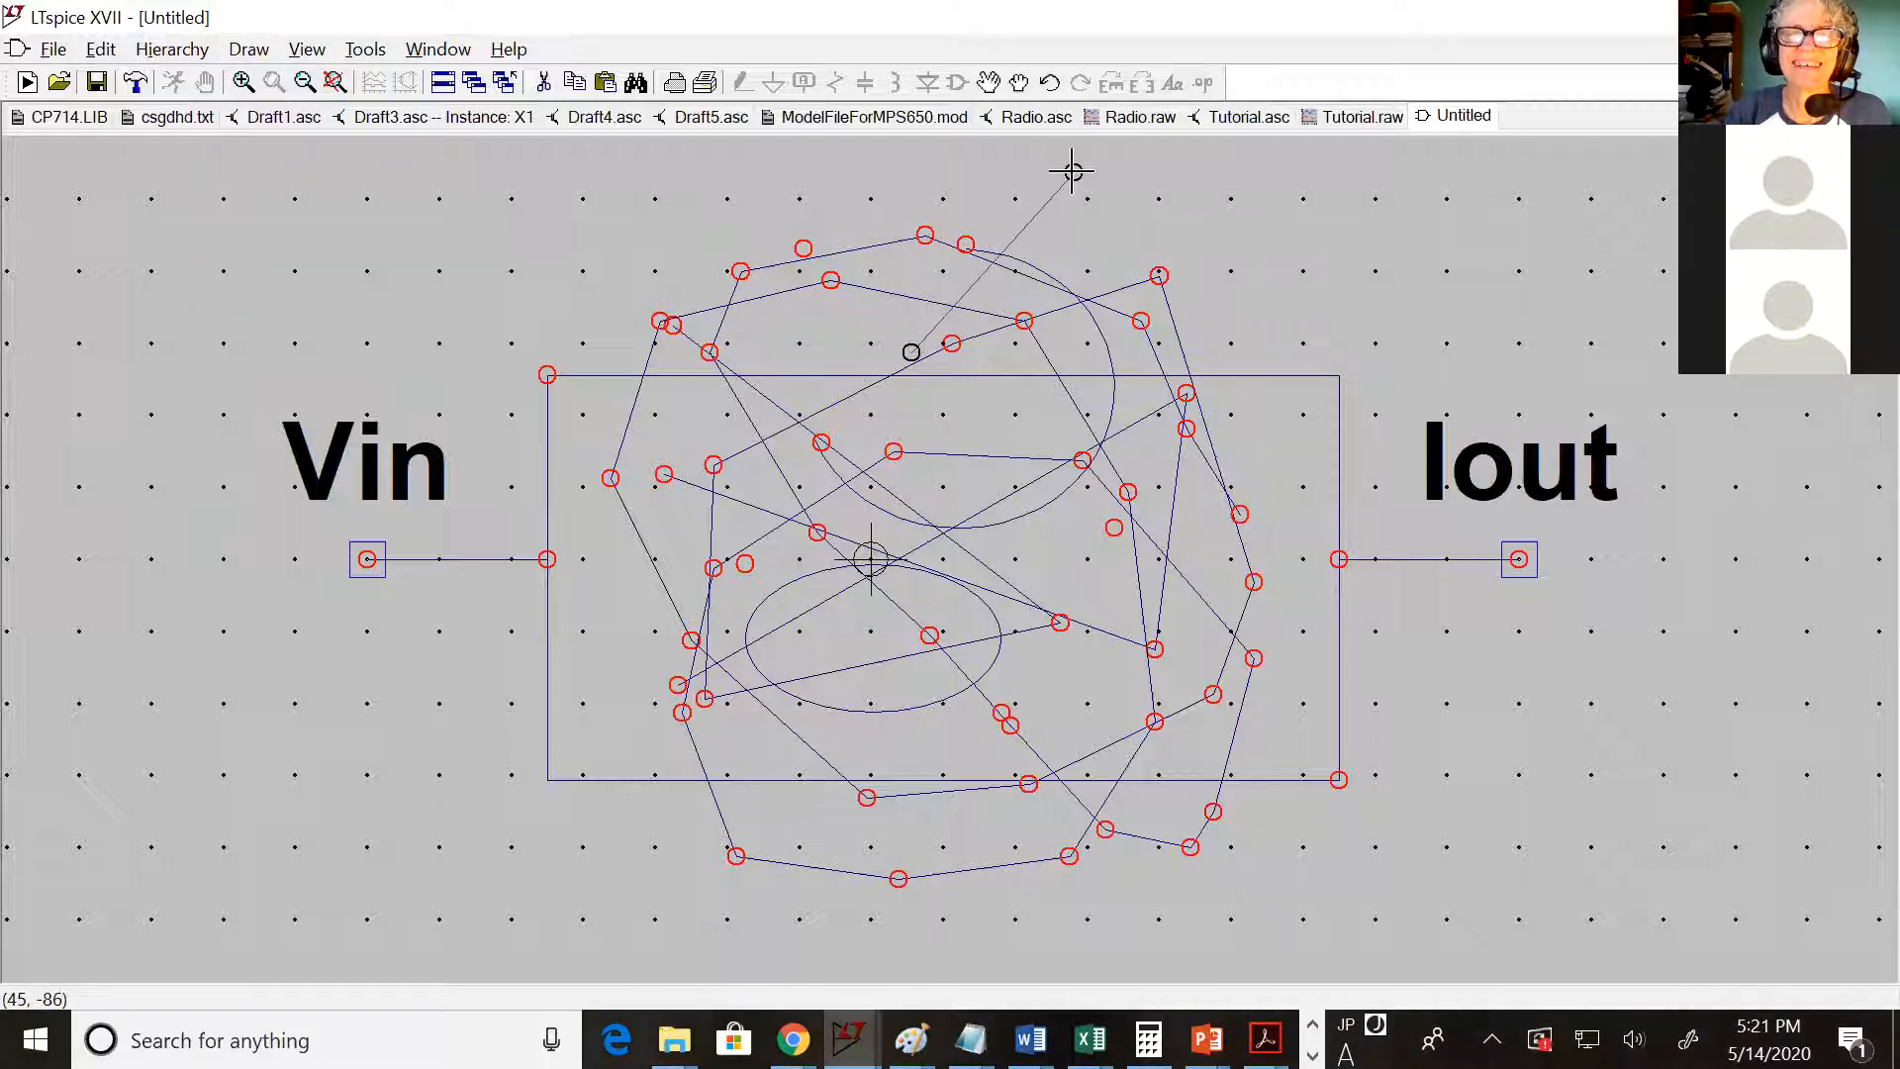
{"action": "left_click", "coordinate": [1071, 171]}
{"action": "left_click", "coordinate": [1065, 381]}
{"action": "left_click", "coordinate": [1276, 251]}
{"action": "left_click", "coordinate": [1191, 402]}
{"action": "left_click", "coordinate": [1298, 373]}
{"action": "left_click", "coordinate": [1186, 511]}
{"action": "left_click", "coordinate": [1359, 485]}
{"action": "left_click", "coordinate": [1216, 610]}
{"action": "left_click", "coordinate": [1372, 641]}
{"action": "left_click", "coordinate": [1238, 680]}
{"action": "left_click", "coordinate": [1390, 754]}
{"action": "left_click", "coordinate": [1225, 759]}
{"action": "left_click", "coordinate": [1294, 919]}
{"action": "left_click", "coordinate": [1117, 811]}
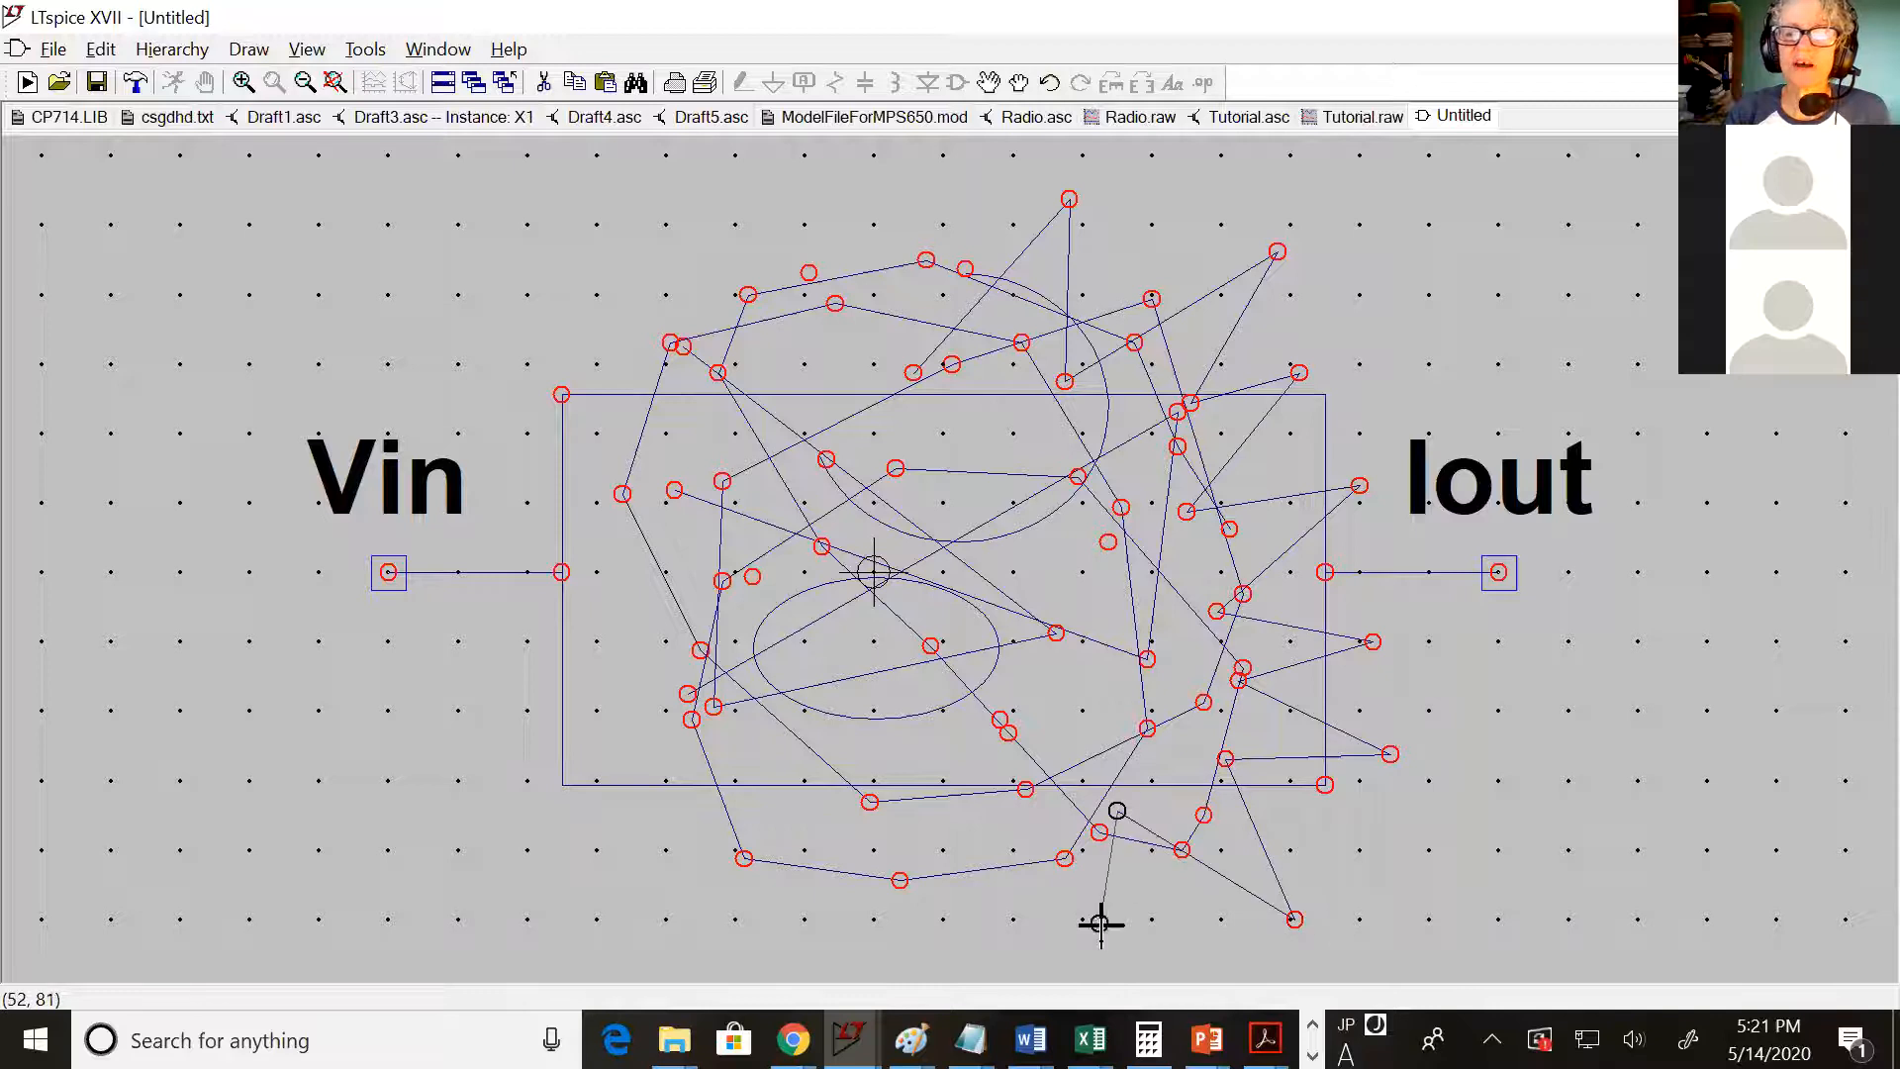
{"action": "left_click", "coordinate": [1100, 924]}
{"action": "left_click", "coordinate": [1005, 789]}
{"action": "left_click", "coordinate": [957, 910]}
{"action": "left_click", "coordinate": [879, 768]}
{"action": "left_click", "coordinate": [792, 902]}
{"action": "left_click", "coordinate": [806, 756]}
{"action": "left_click", "coordinate": [664, 846]}
{"action": "left_click", "coordinate": [699, 730]}
{"action": "left_click", "coordinate": [560, 812]}
{"action": "left_click", "coordinate": [663, 691]}
{"action": "left_click", "coordinate": [496, 678]}
{"action": "left_click", "coordinate": [676, 622]}
{"action": "left_click", "coordinate": [521, 608]}
{"action": "left_click", "coordinate": [689, 566]}
{"action": "left_click", "coordinate": [539, 492]}
{"action": "left_click", "coordinate": [649, 488]}
{"action": "left_click", "coordinate": [564, 393]}
{"action": "left_click", "coordinate": [504, 341]}
{"action": "left_click", "coordinate": [668, 423]}
{"action": "left_click", "coordinate": [611, 281]}
{"action": "left_click", "coordinate": [814, 428]}
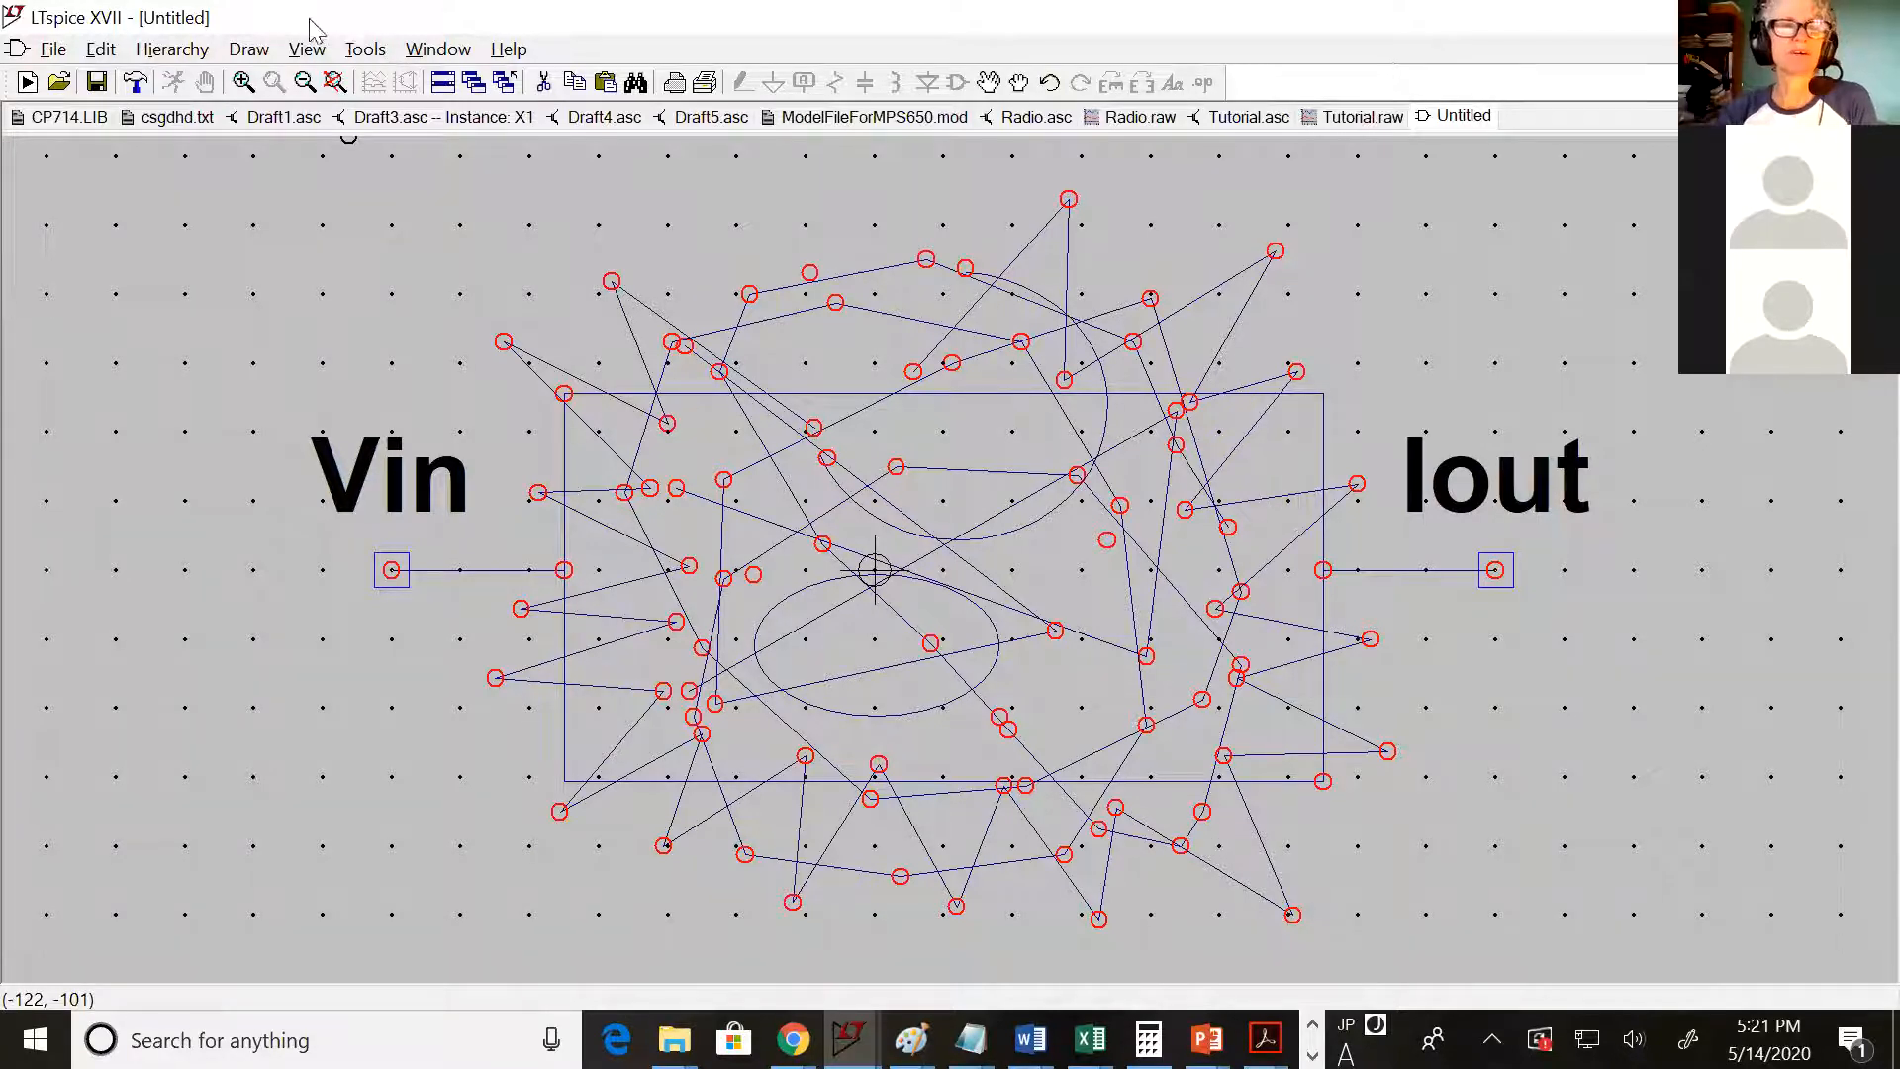
Open the symbol and library search path settings in the Control Panel
{"action": "left_click", "coordinate": [382, 54]}
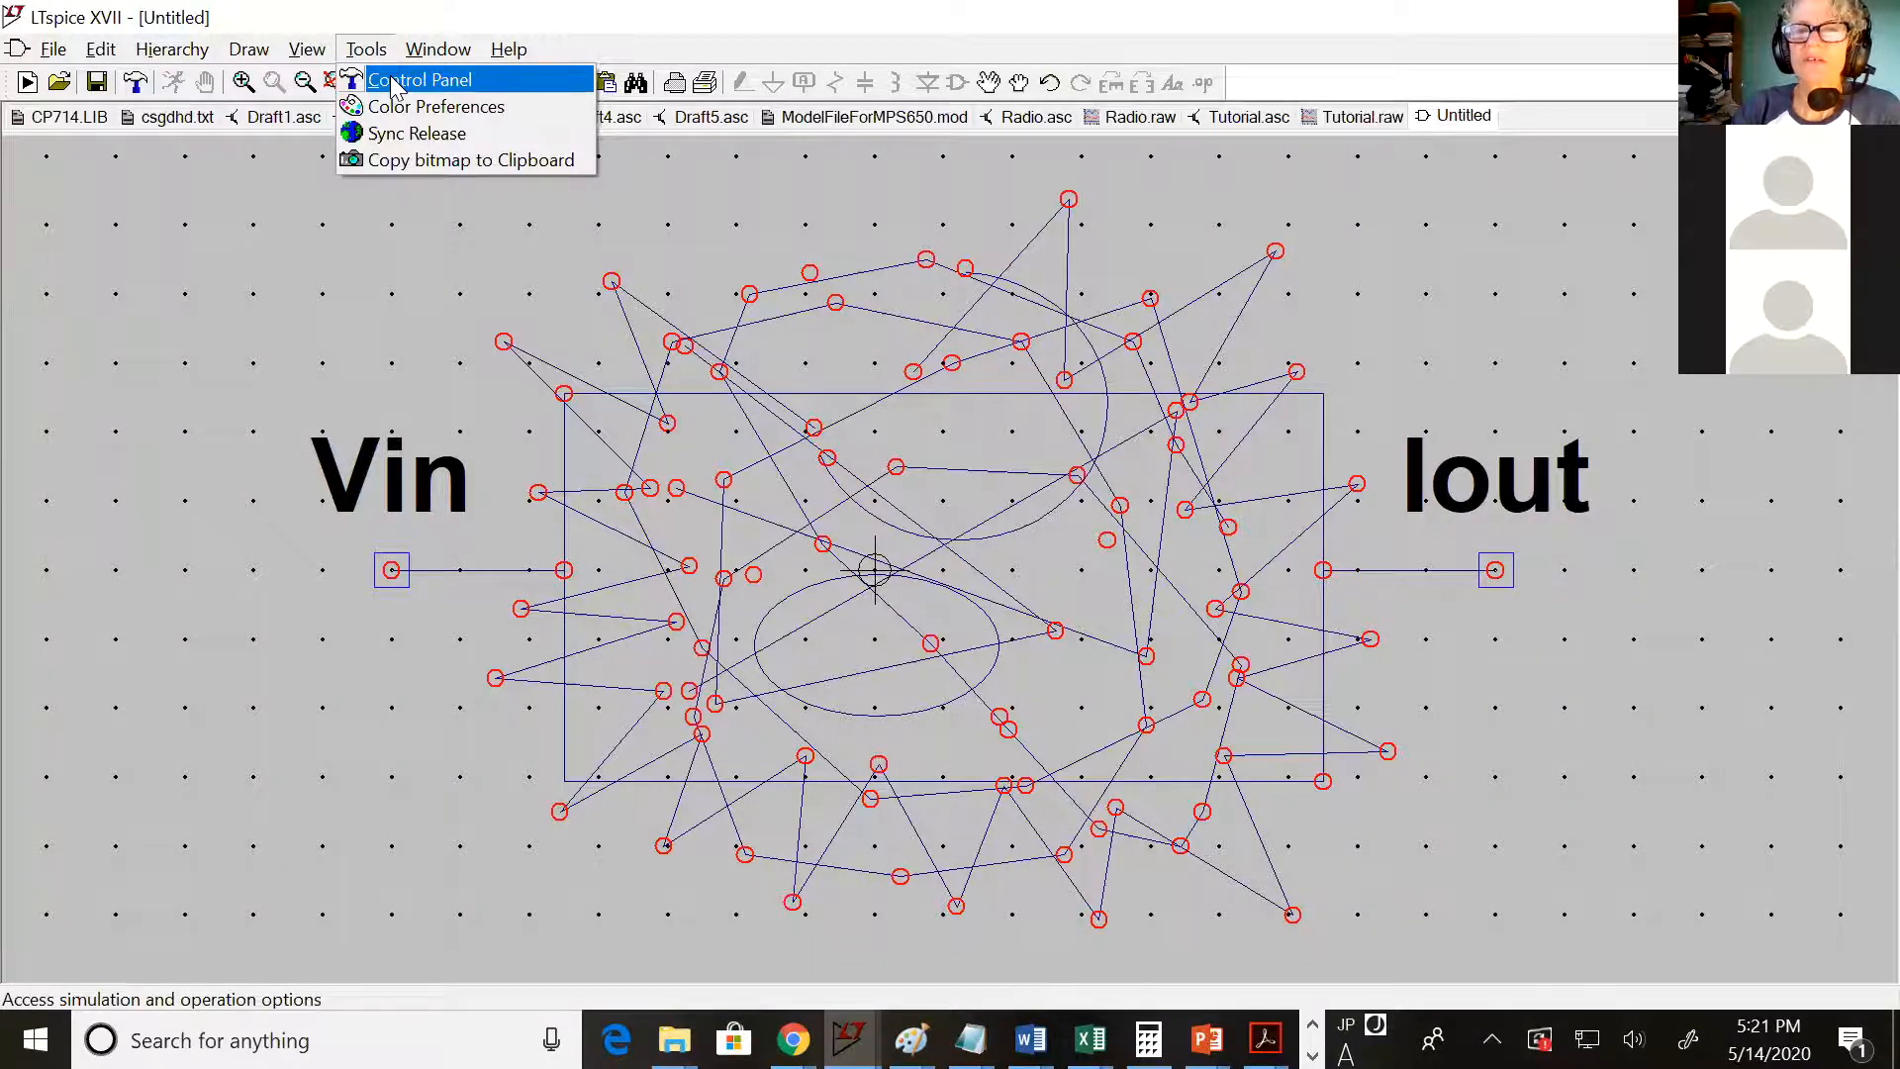
{"action": "left_click", "coordinate": [395, 82]}
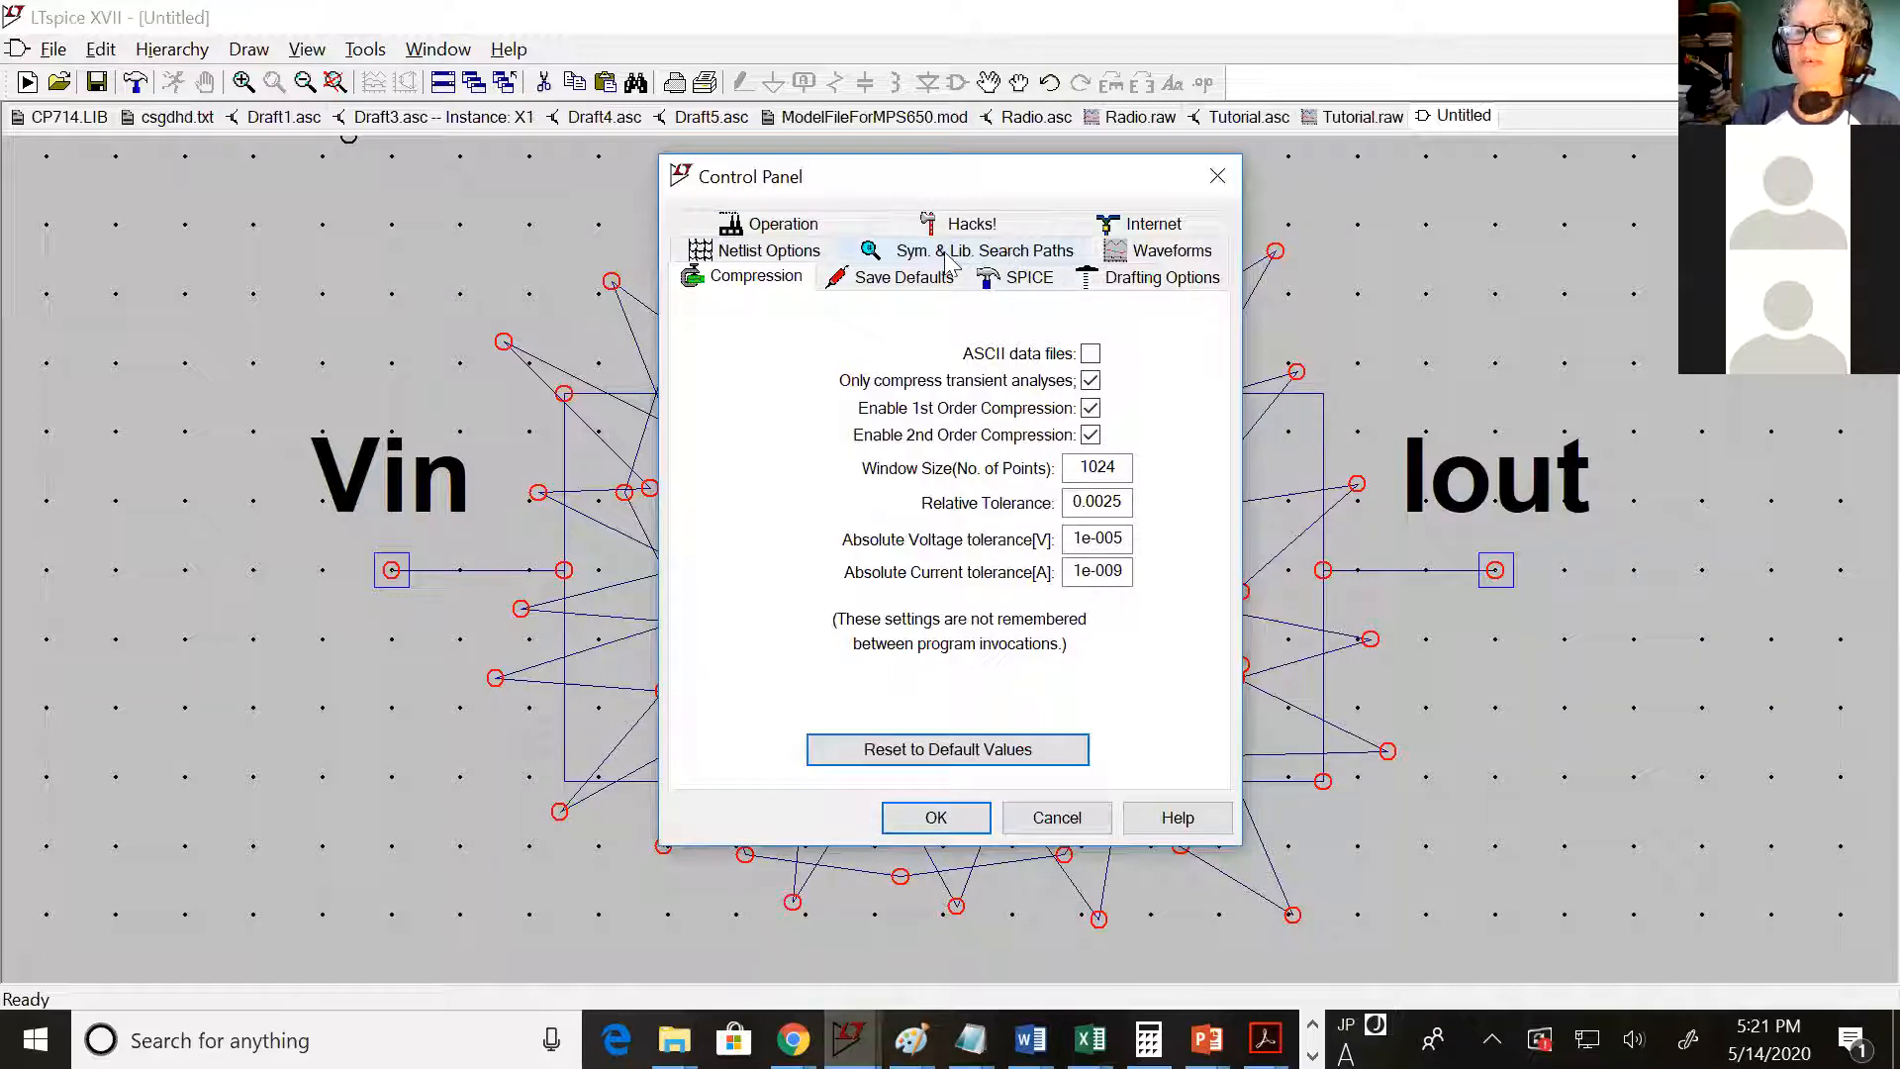
{"action": "left_click", "coordinate": [1004, 257]}
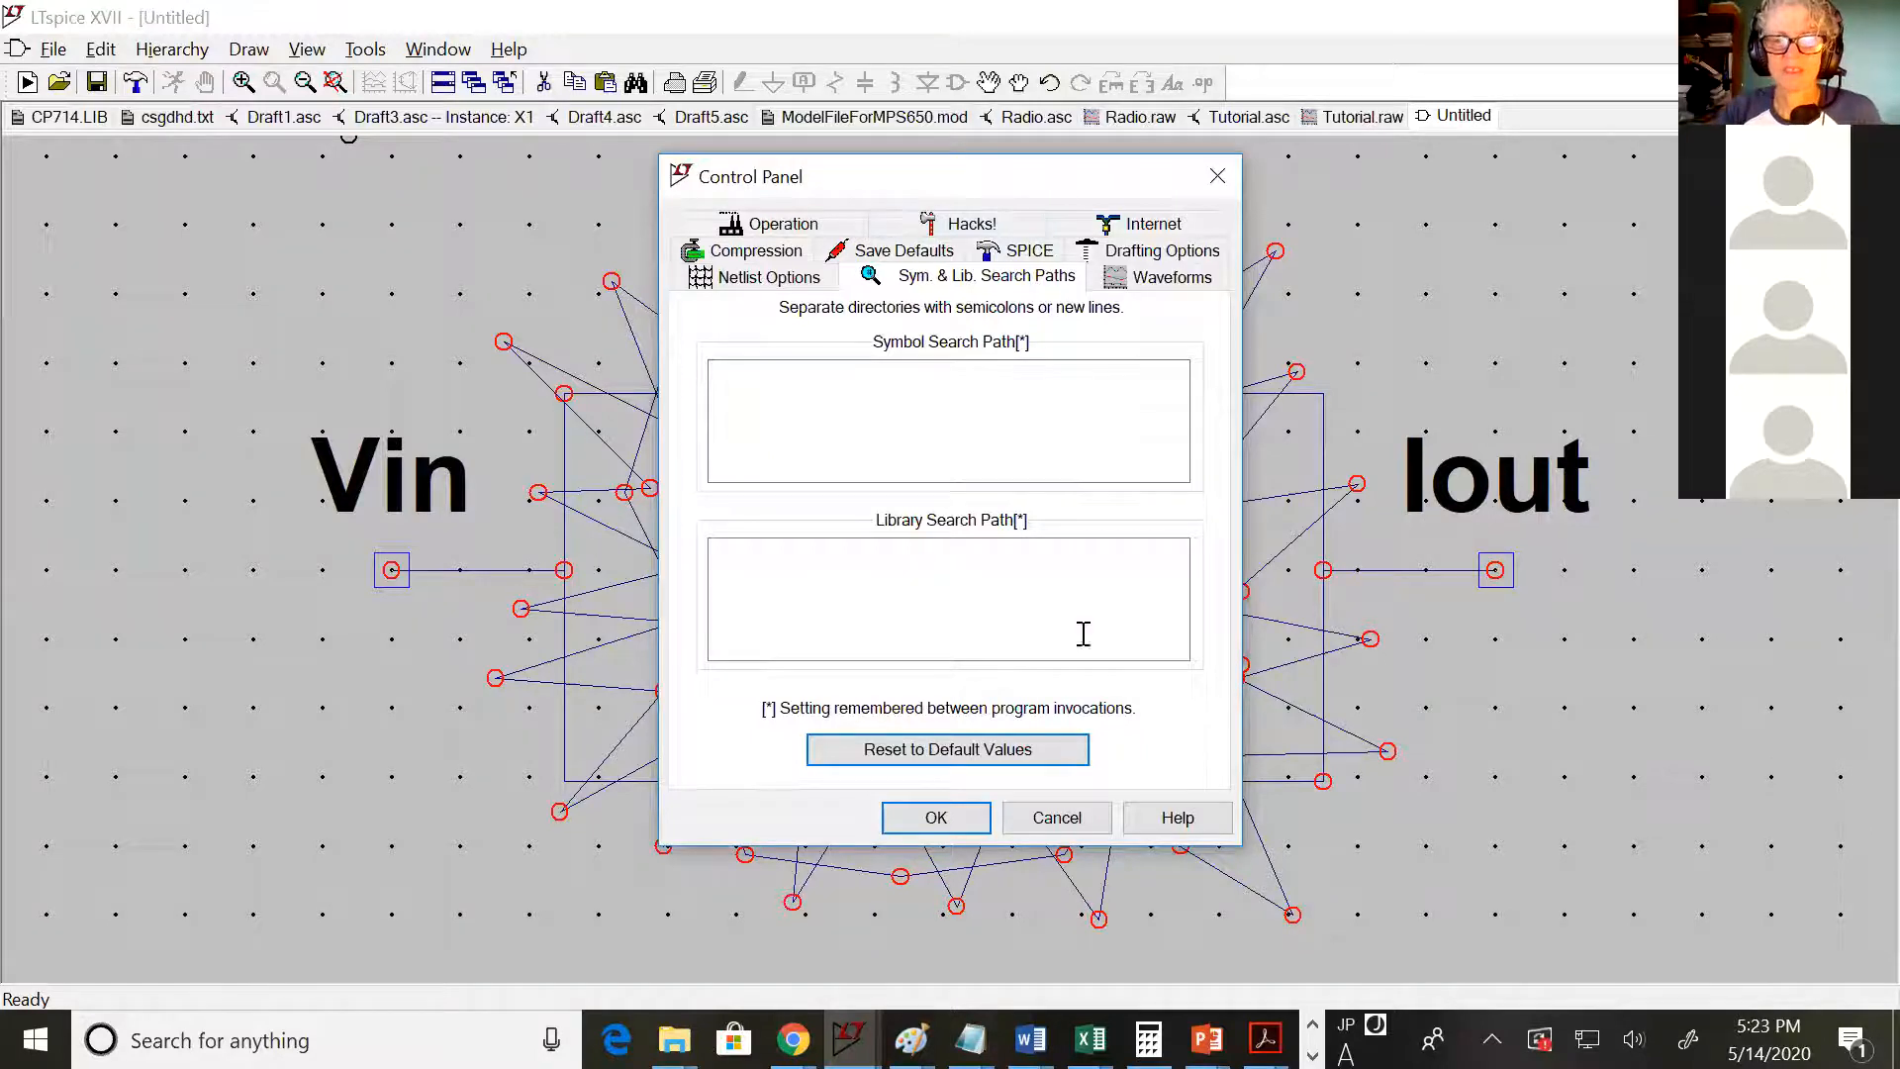
Close the Control Panel without changing the search paths
{"action": "left_click", "coordinate": [1076, 818]}
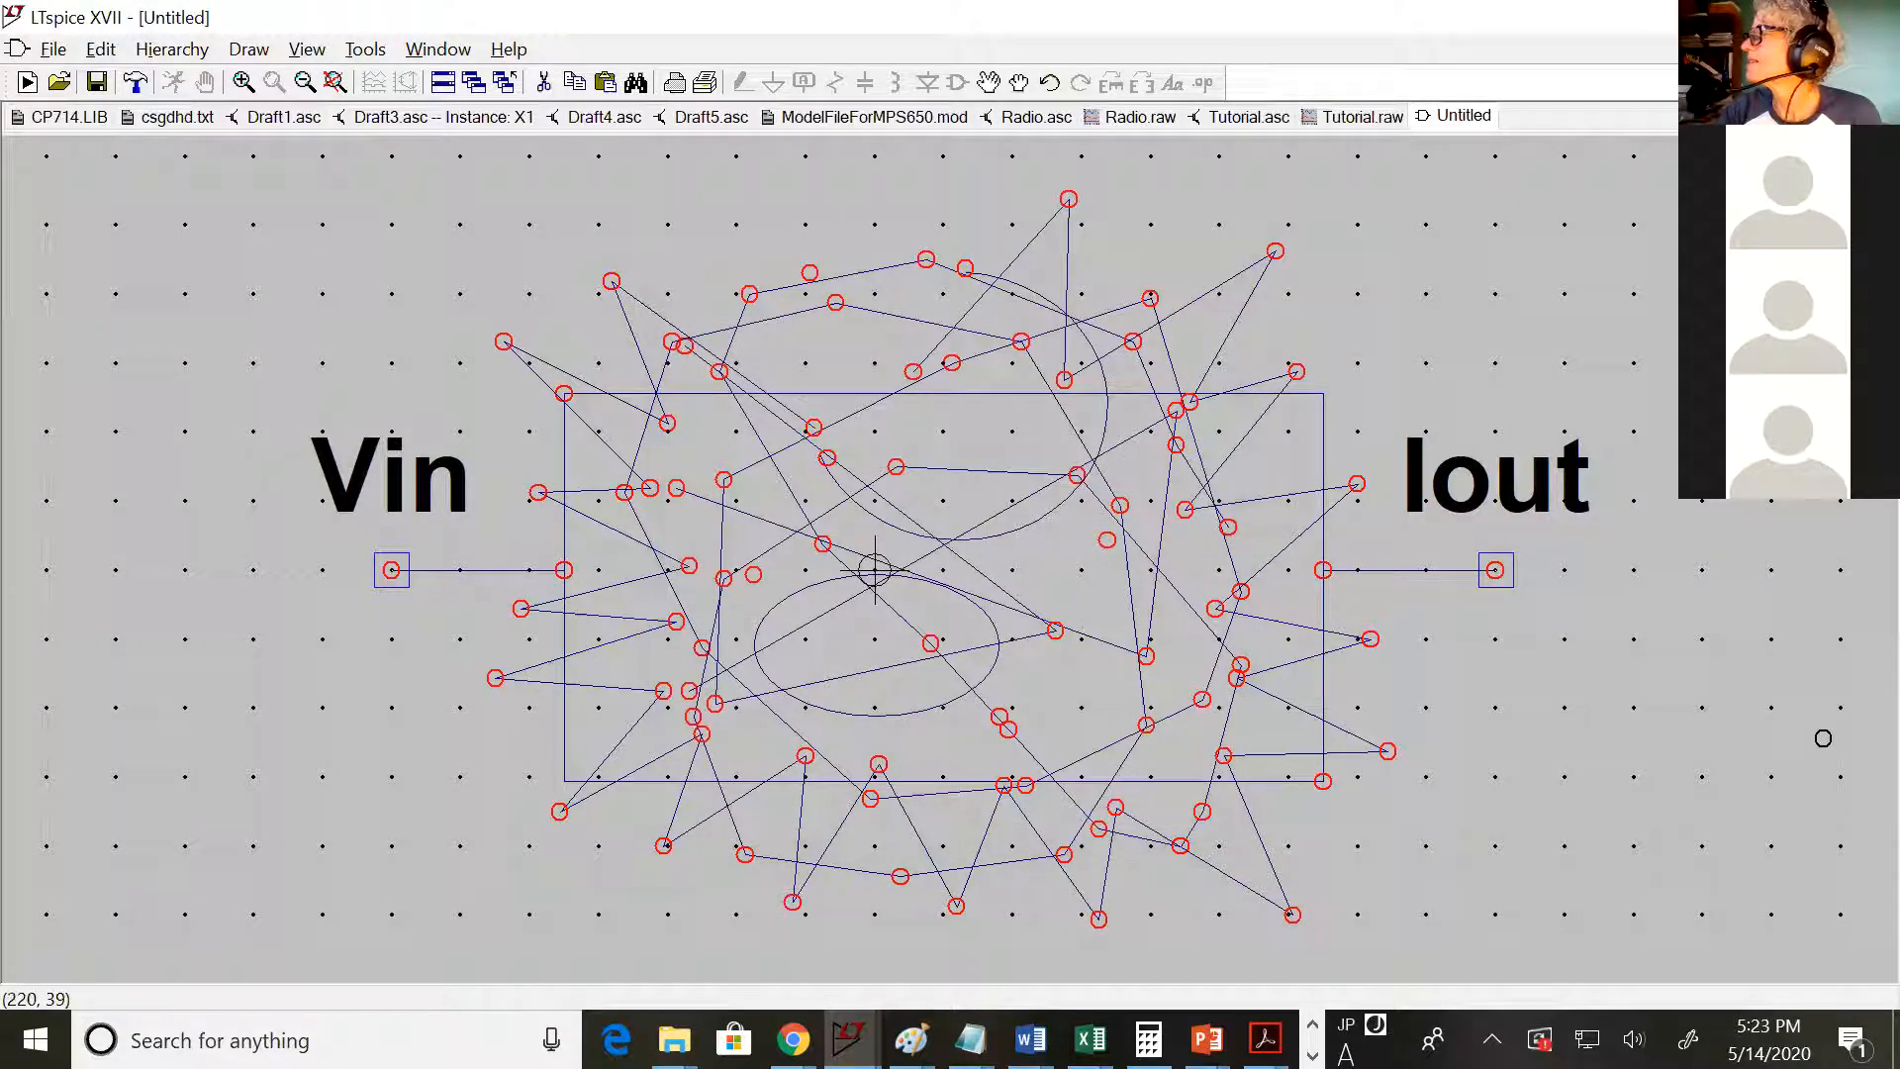
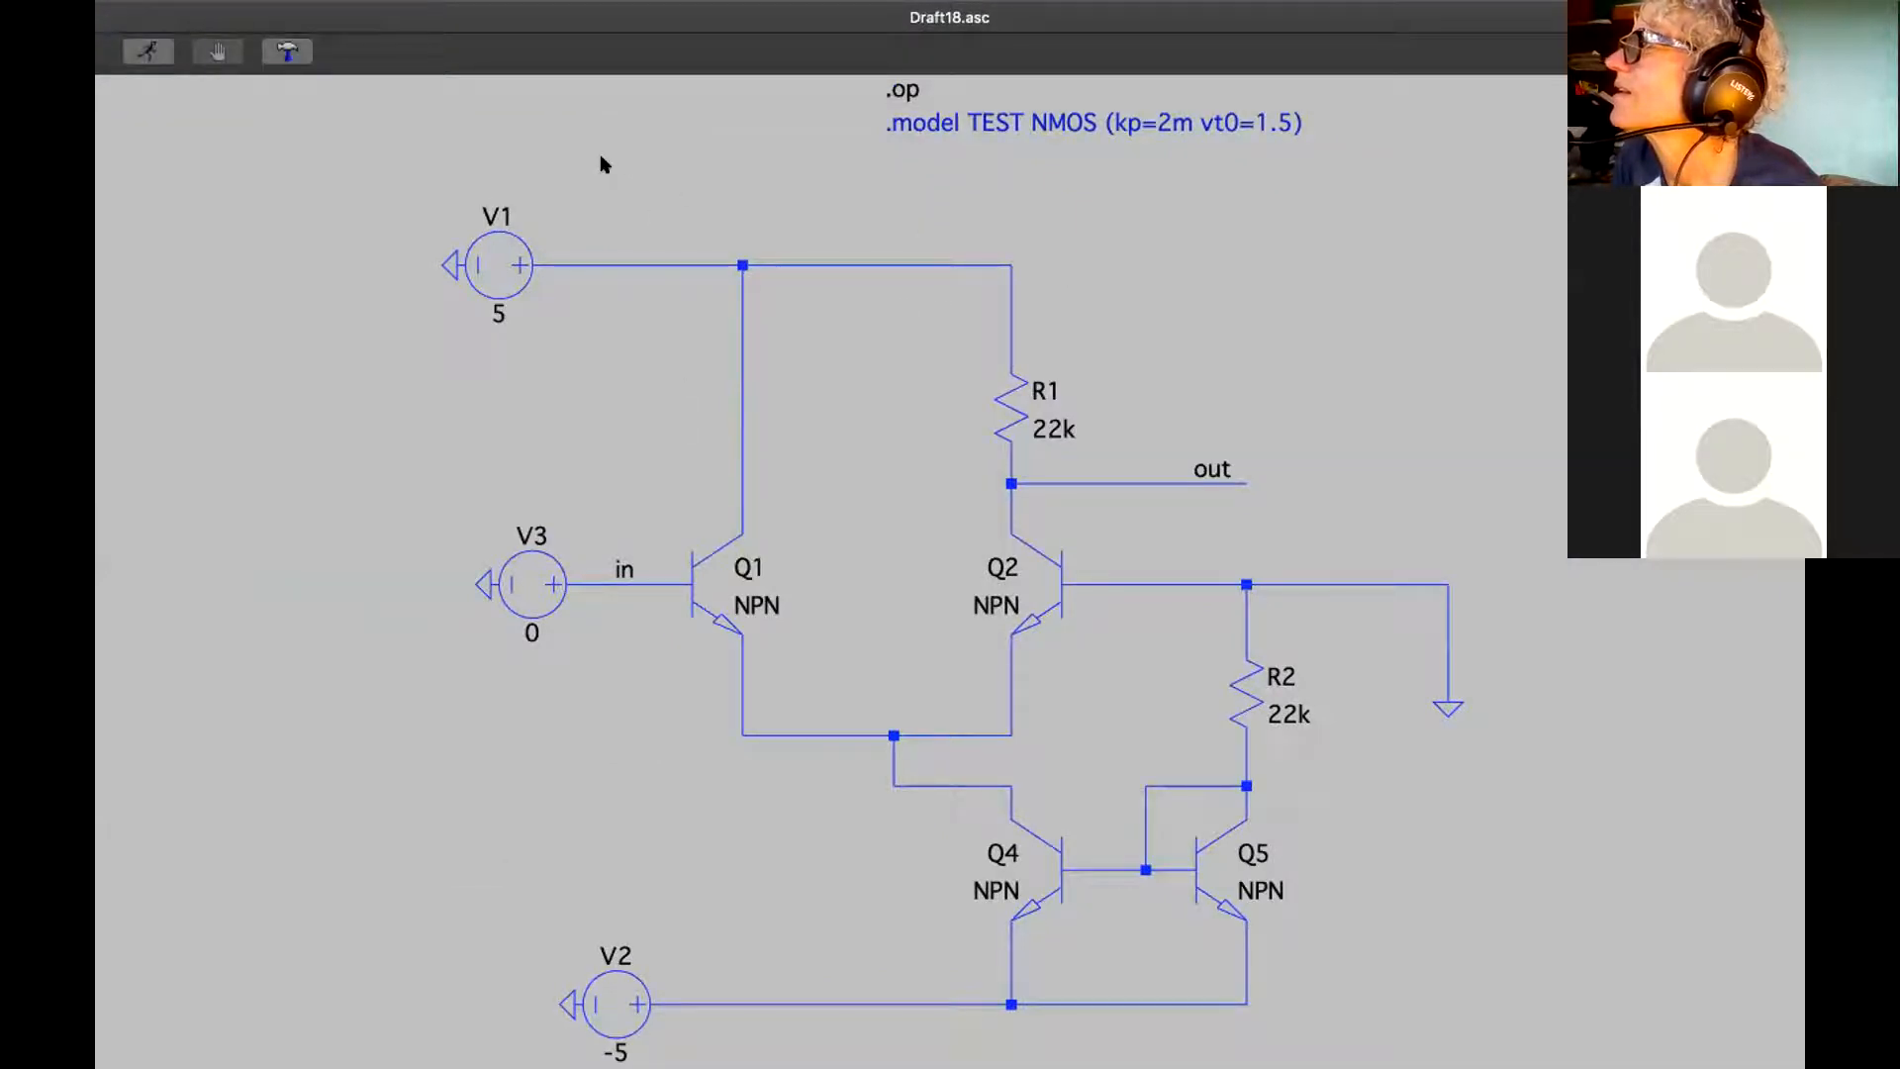
Add a ".inc" SPICE directive in the empty area above the .op directive on the Draft18.asc schematic
{"action": "left_click_drag", "start_coordinate": [938, 163], "coordinate": [933, 483]}
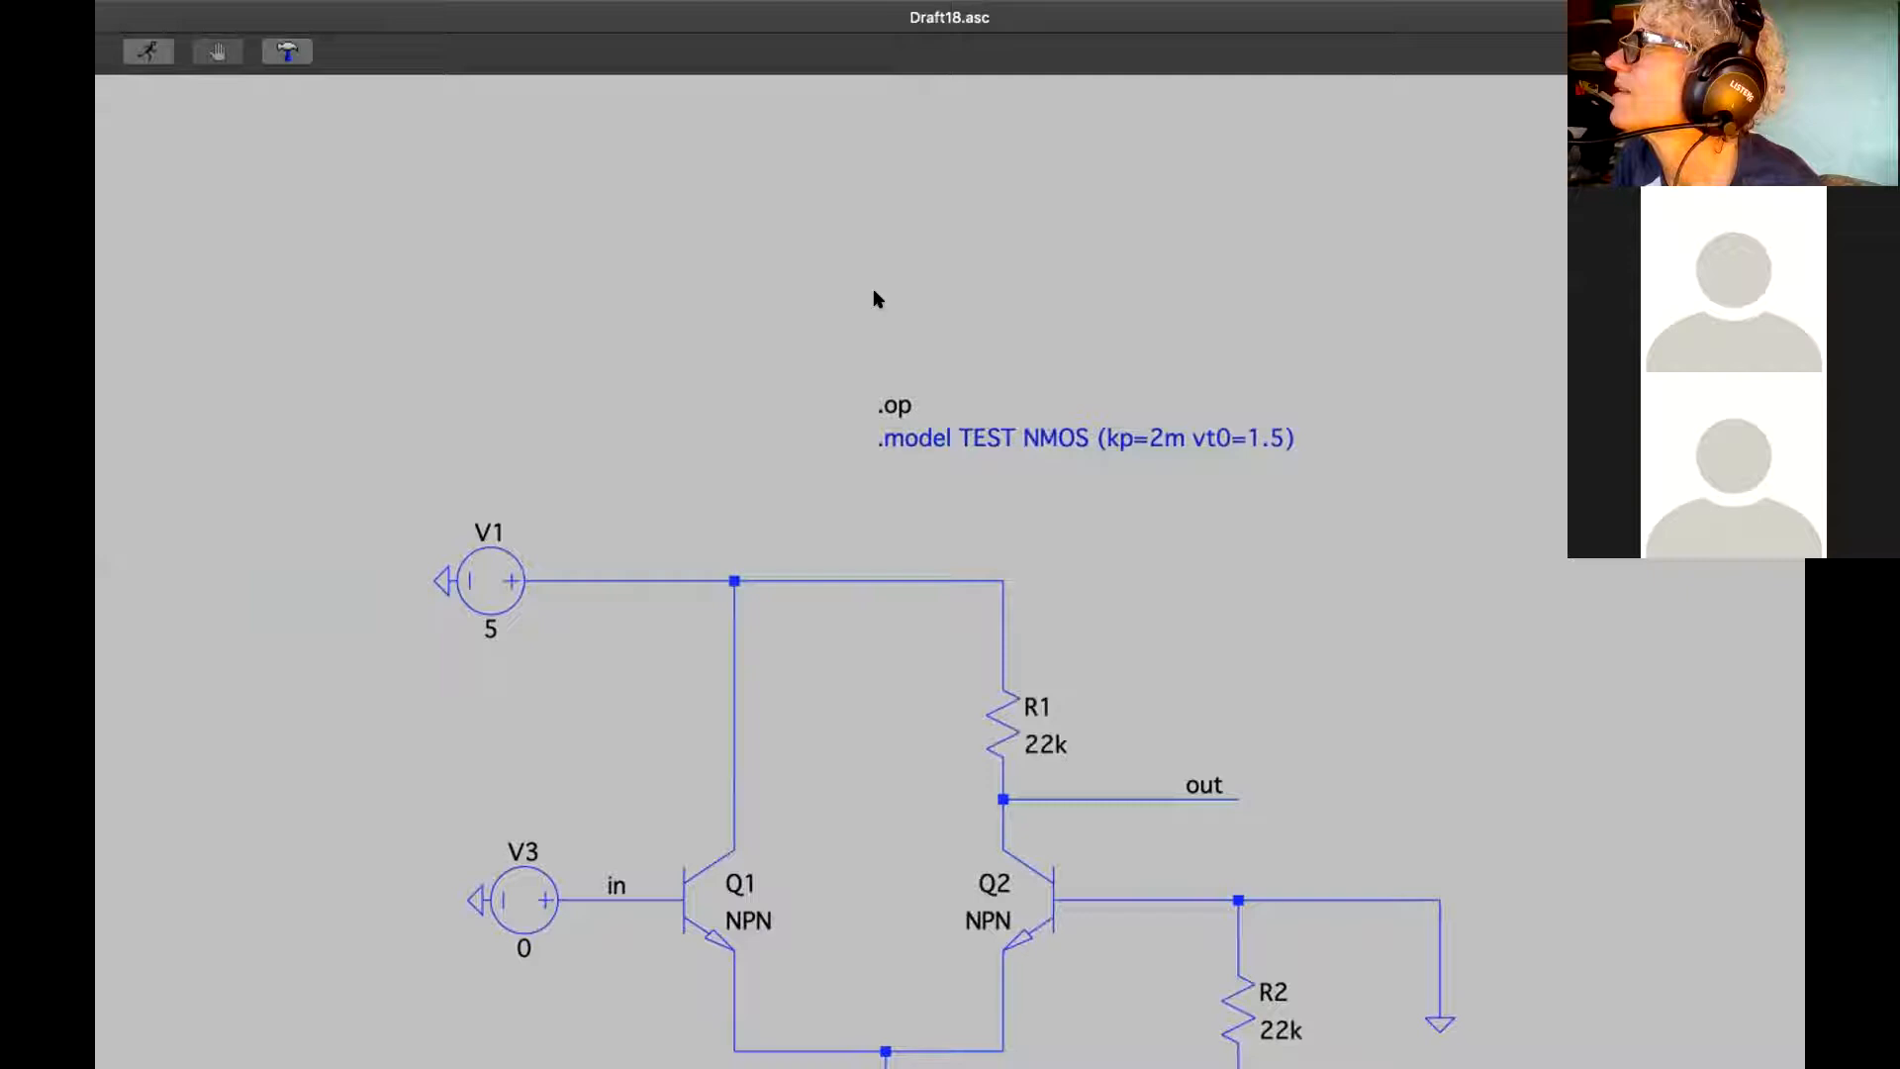
{"action": "key", "text": "ctrl+Left"}
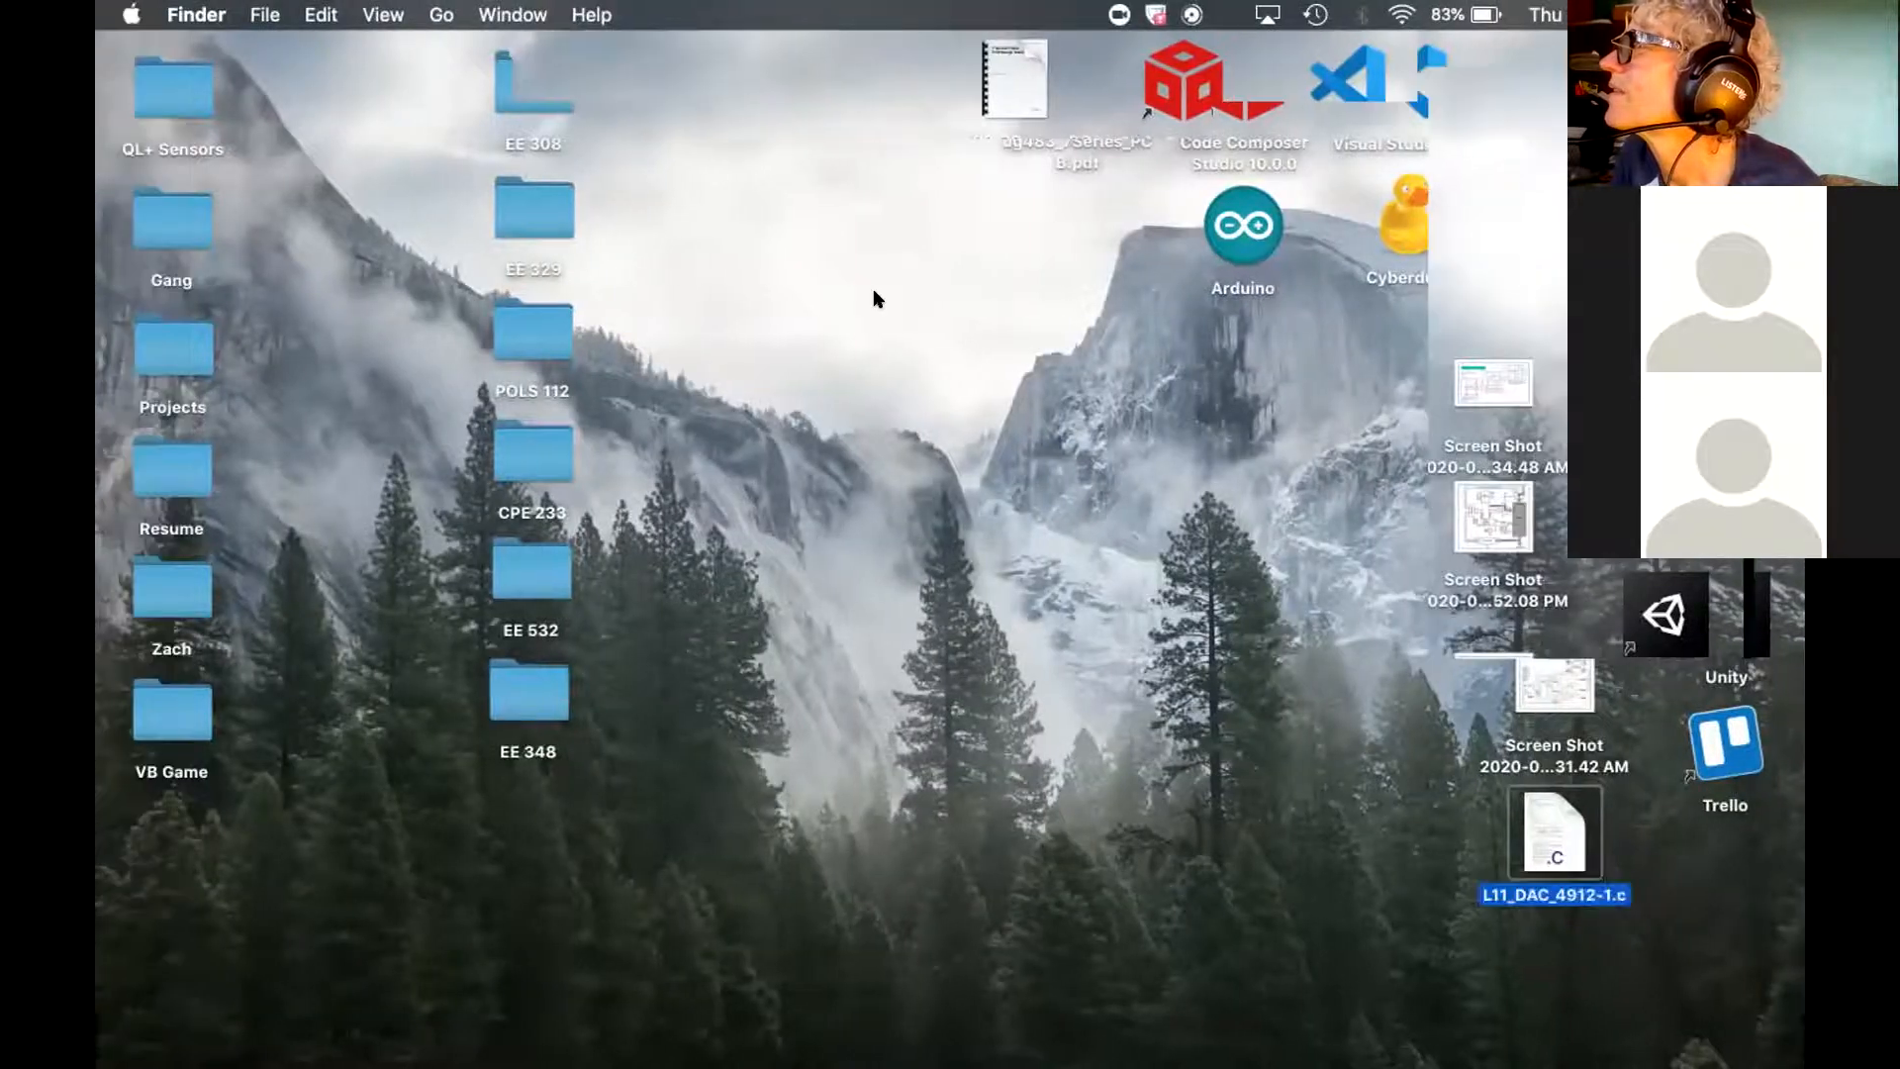
{"action": "key", "text": "ctrl+Right"}
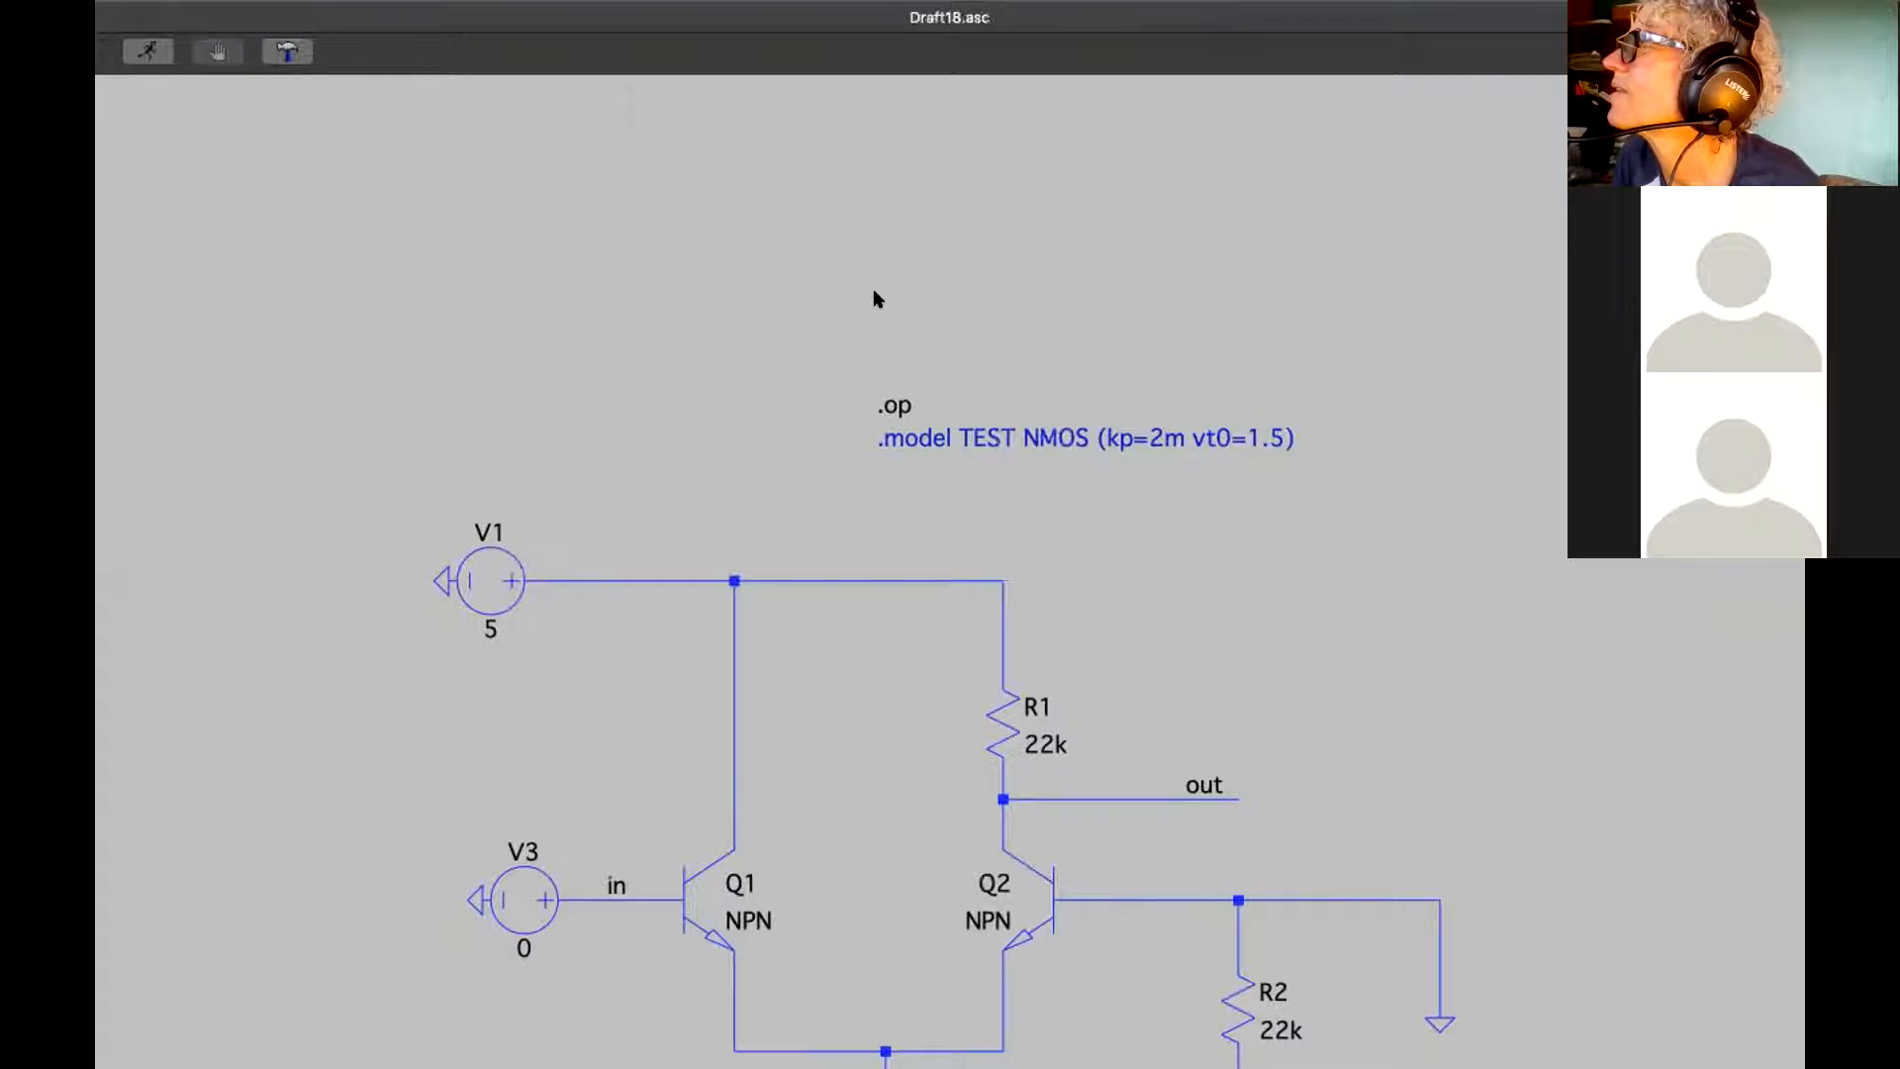
{"action": "key", "text": "s"}
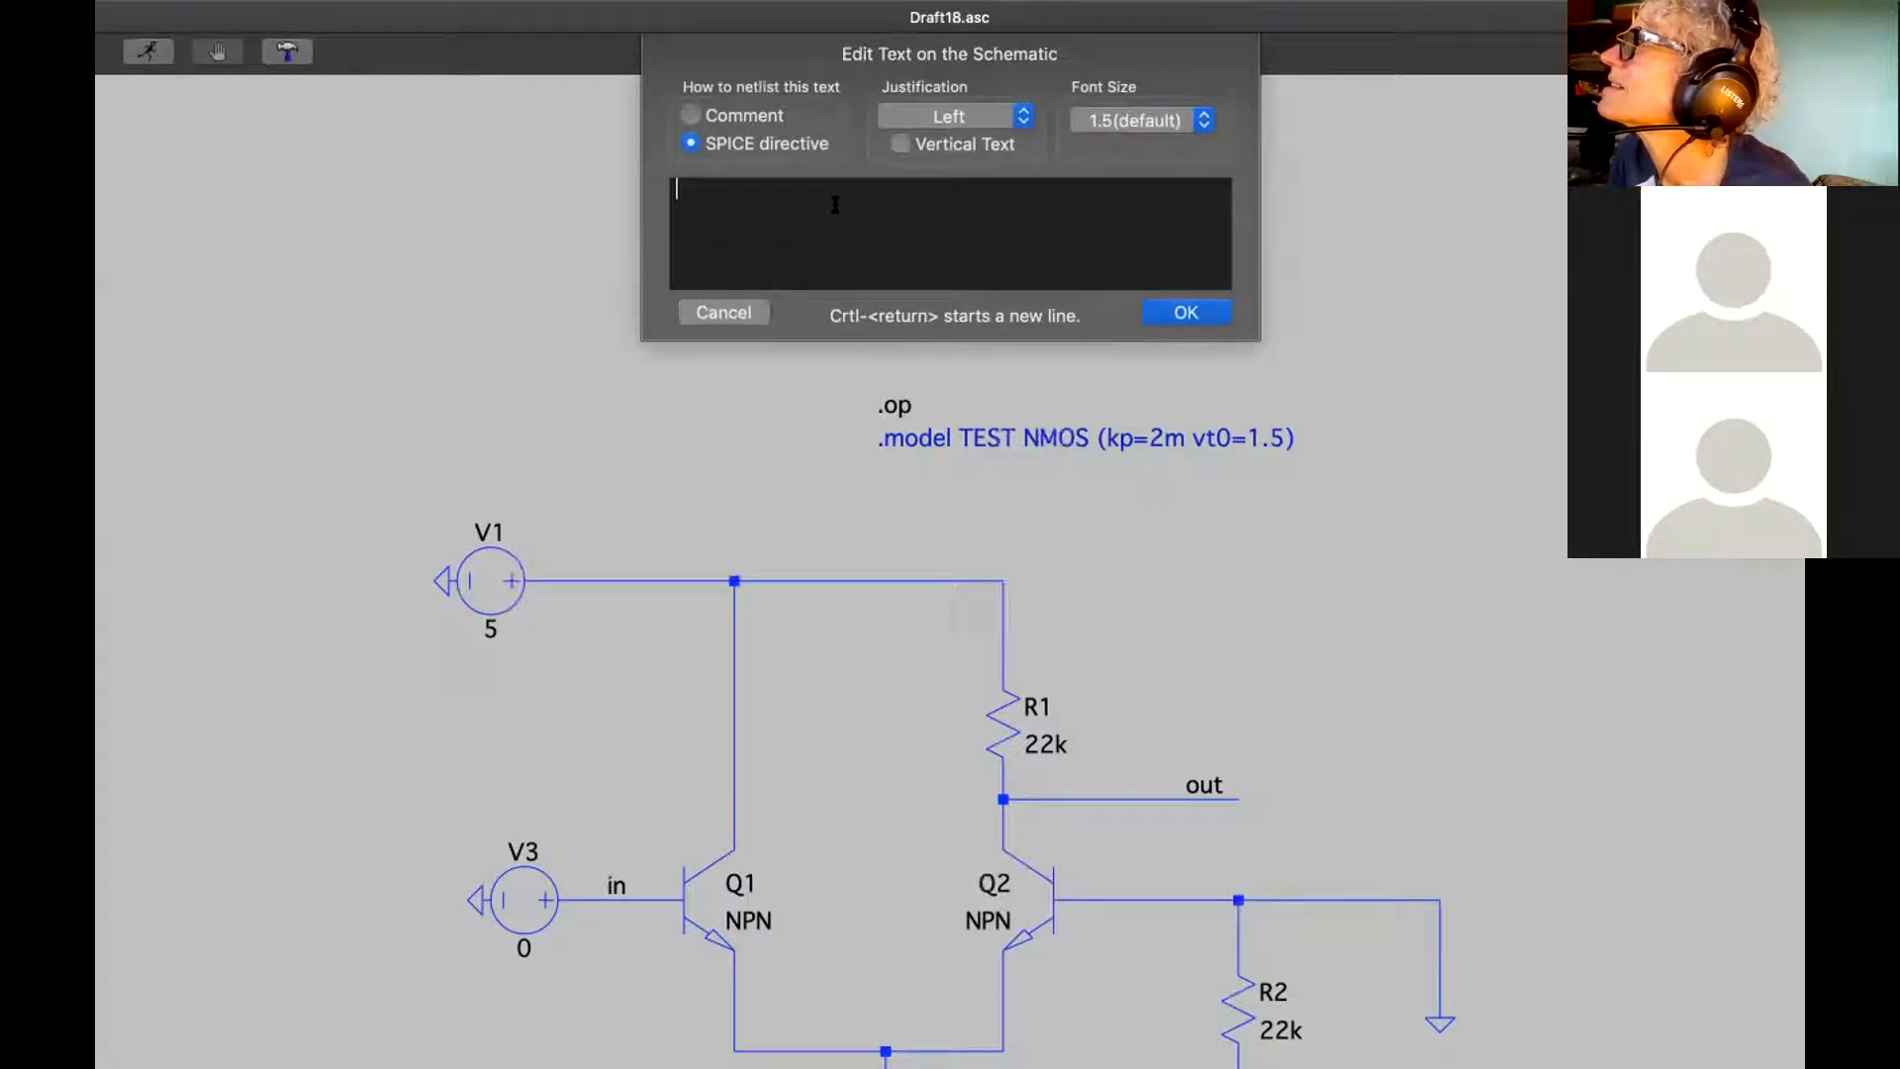
{"action": "type", "text": "inc"}
{"action": "key", "text": "Return"}
{"action": "left_click", "coordinate": [1076, 101]}
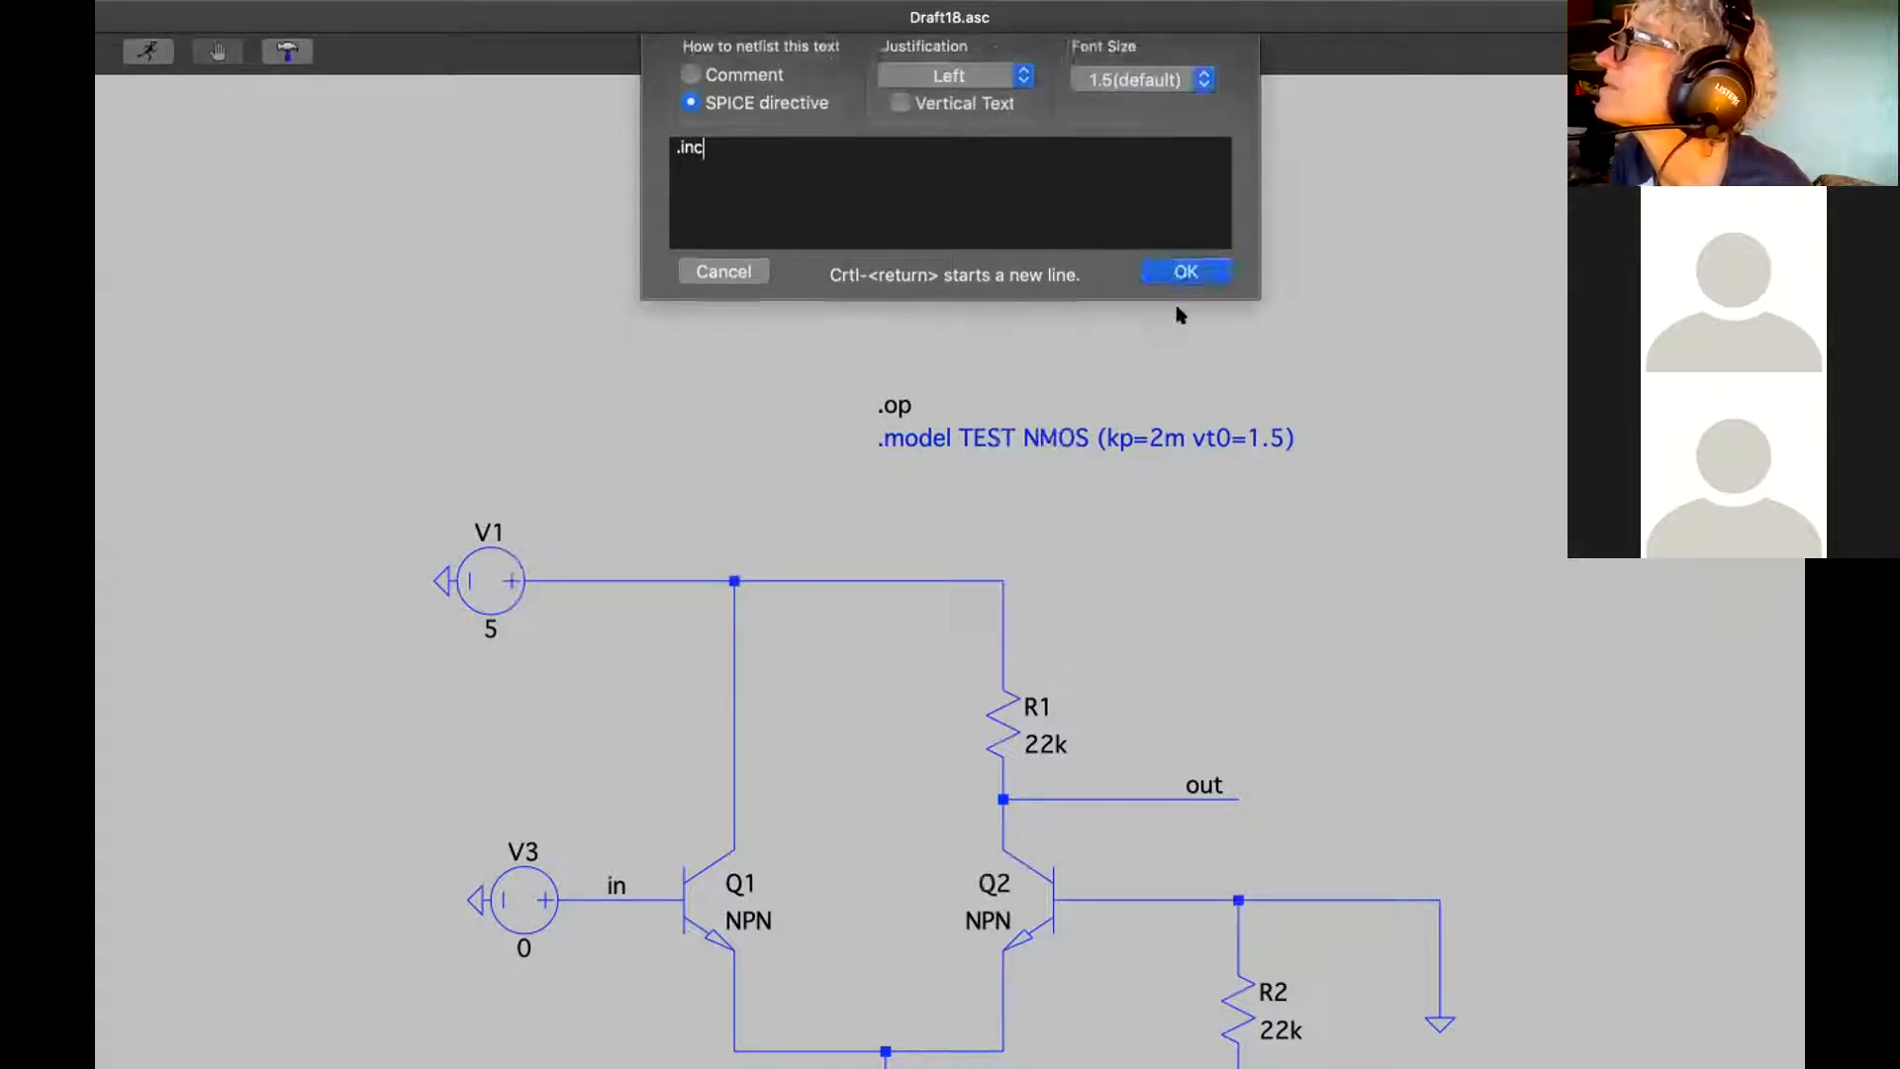
{"action": "left_click", "coordinate": [959, 269]}
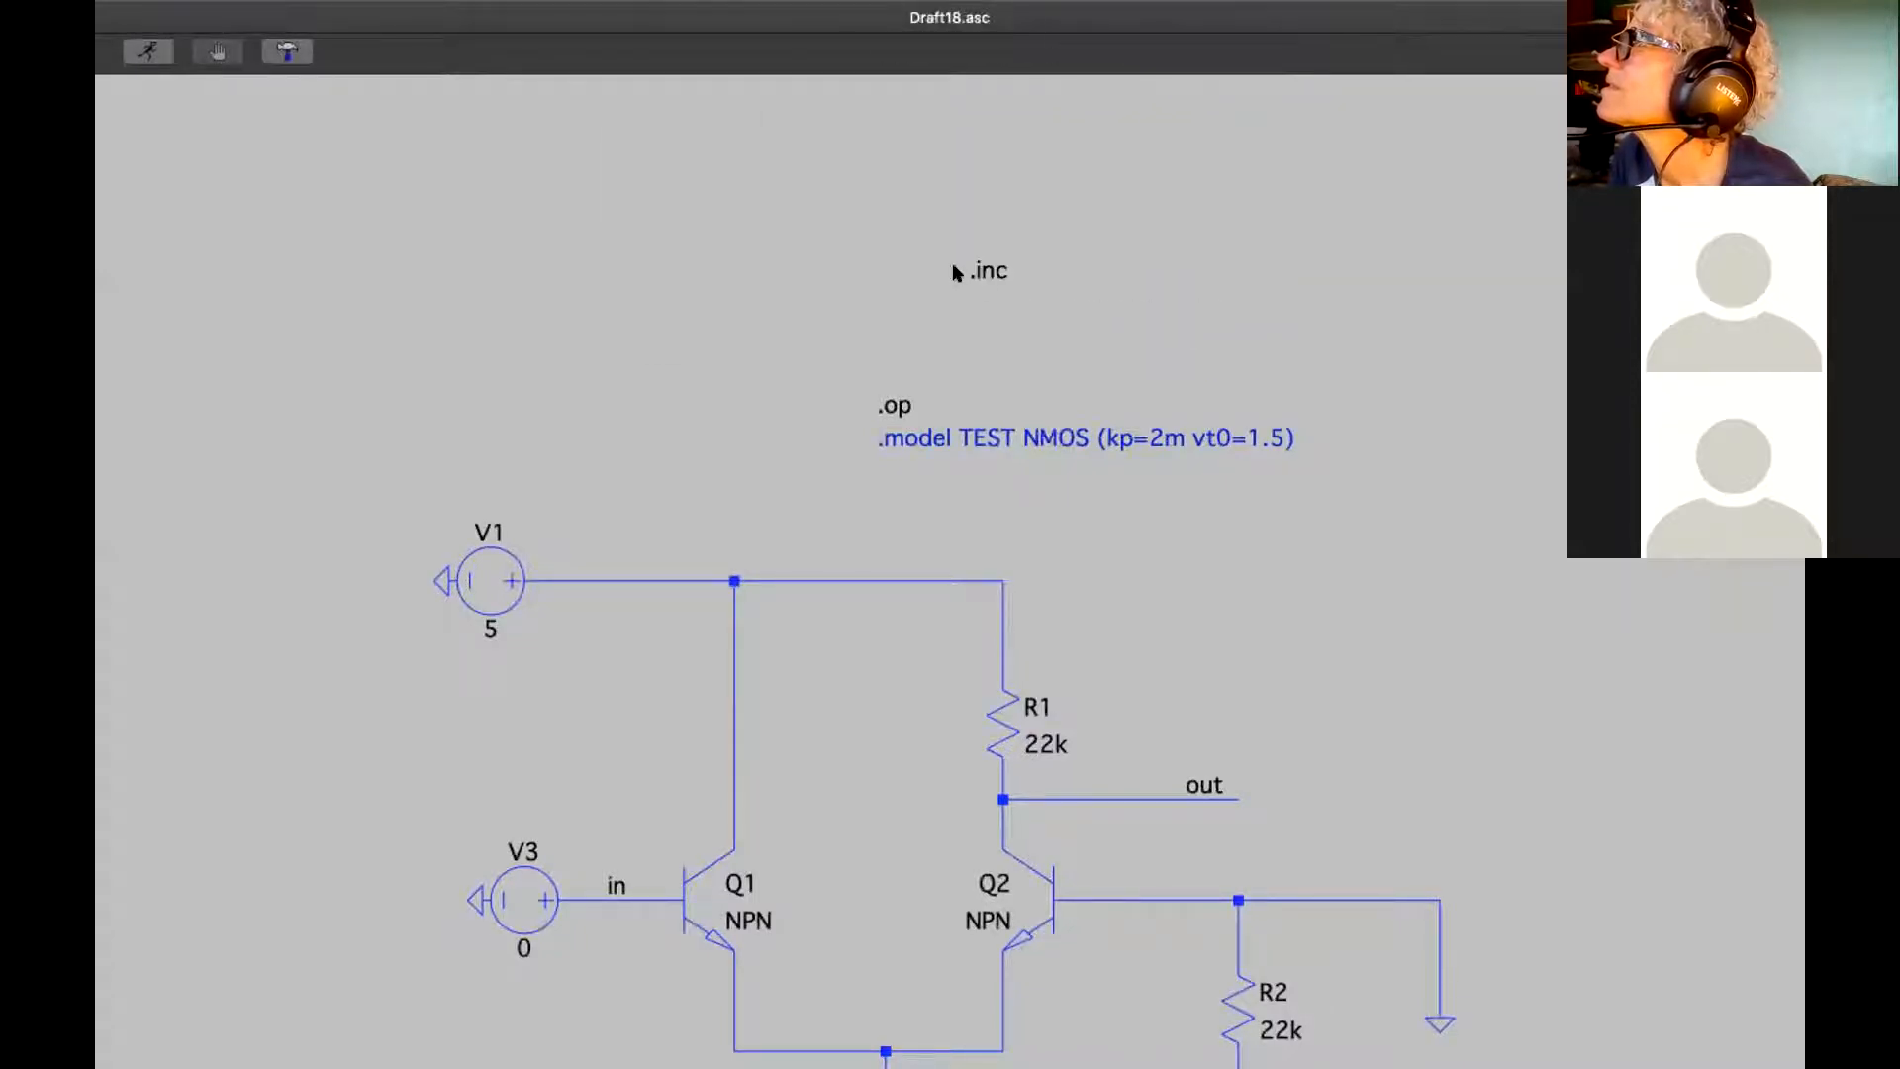
Reopen the .inc directive, clear its text and open the .inc/.lib statement editing helper
{"action": "right_click", "coordinate": [985, 271]}
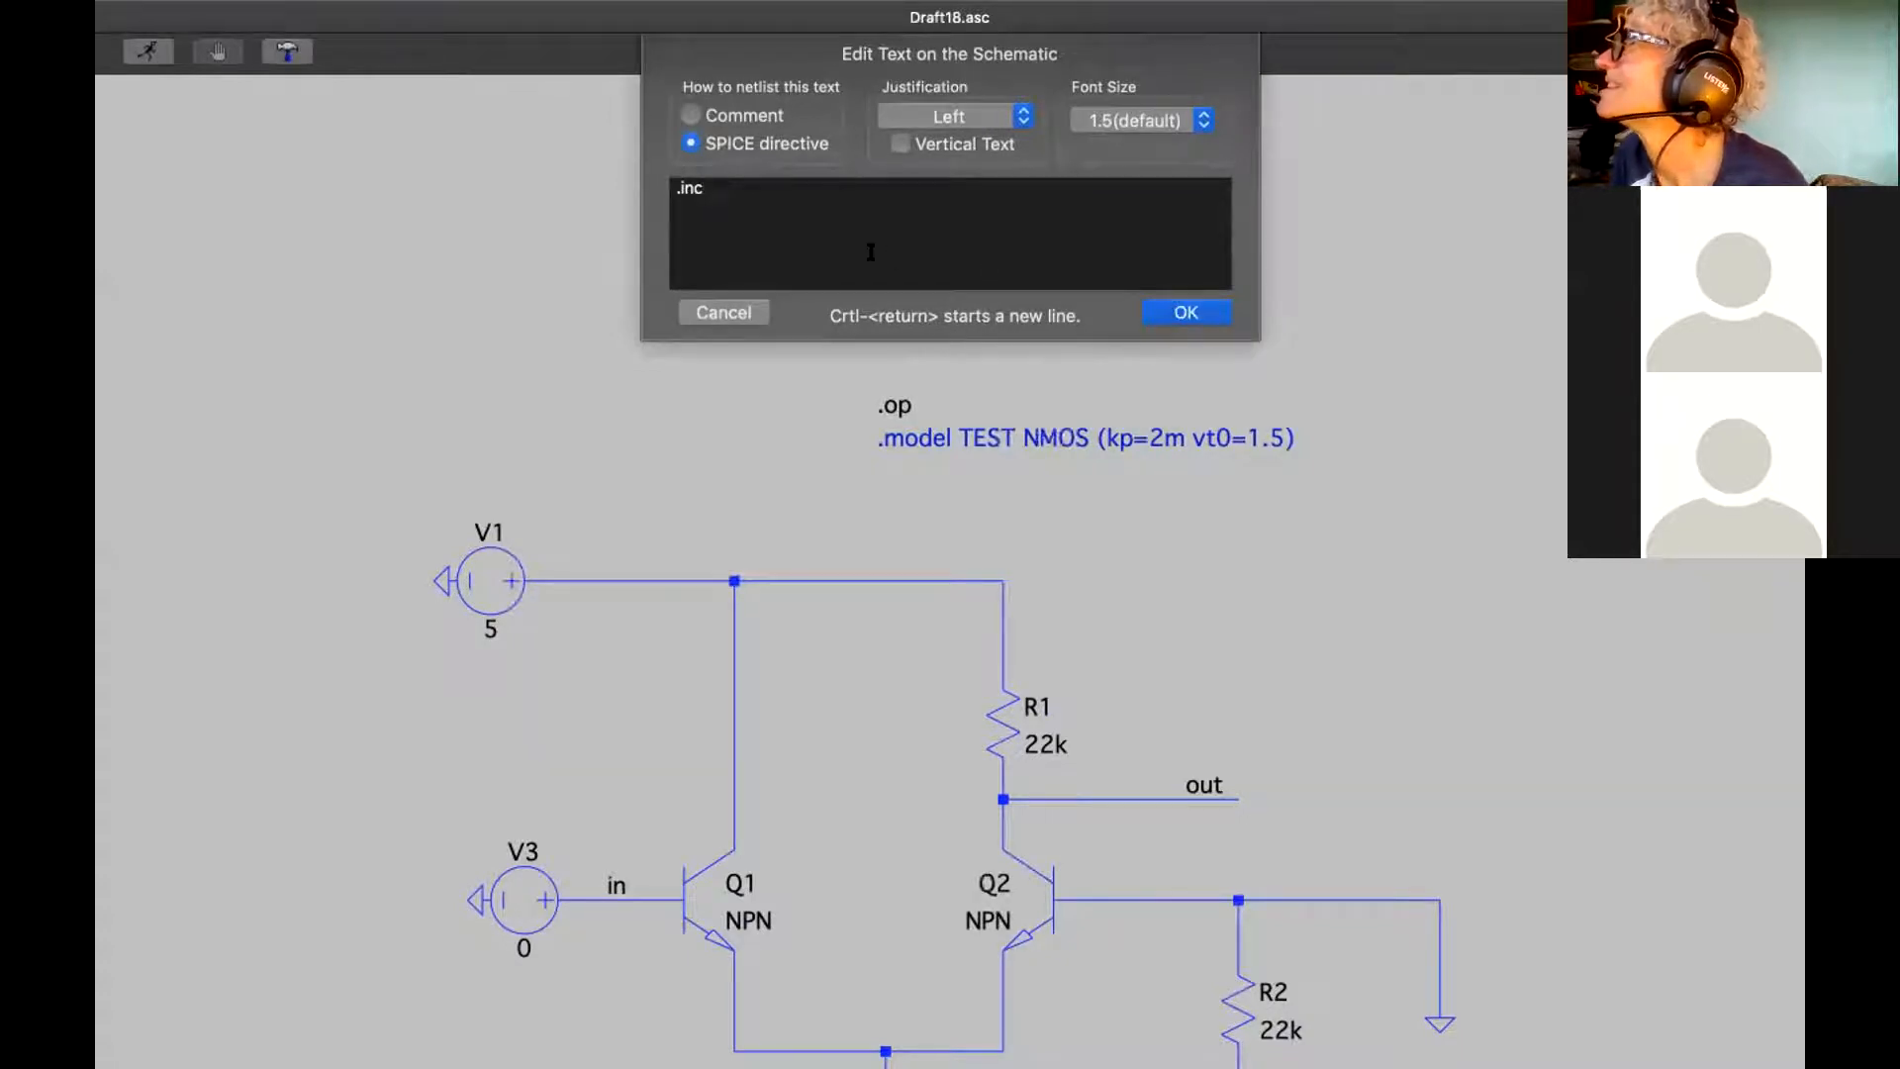
{"action": "key", "text": "BackSpace"}
{"action": "key", "text": "BackSpace"}
{"action": "key", "text": "BackSpace"}
{"action": "key", "text": "BackSpace"}
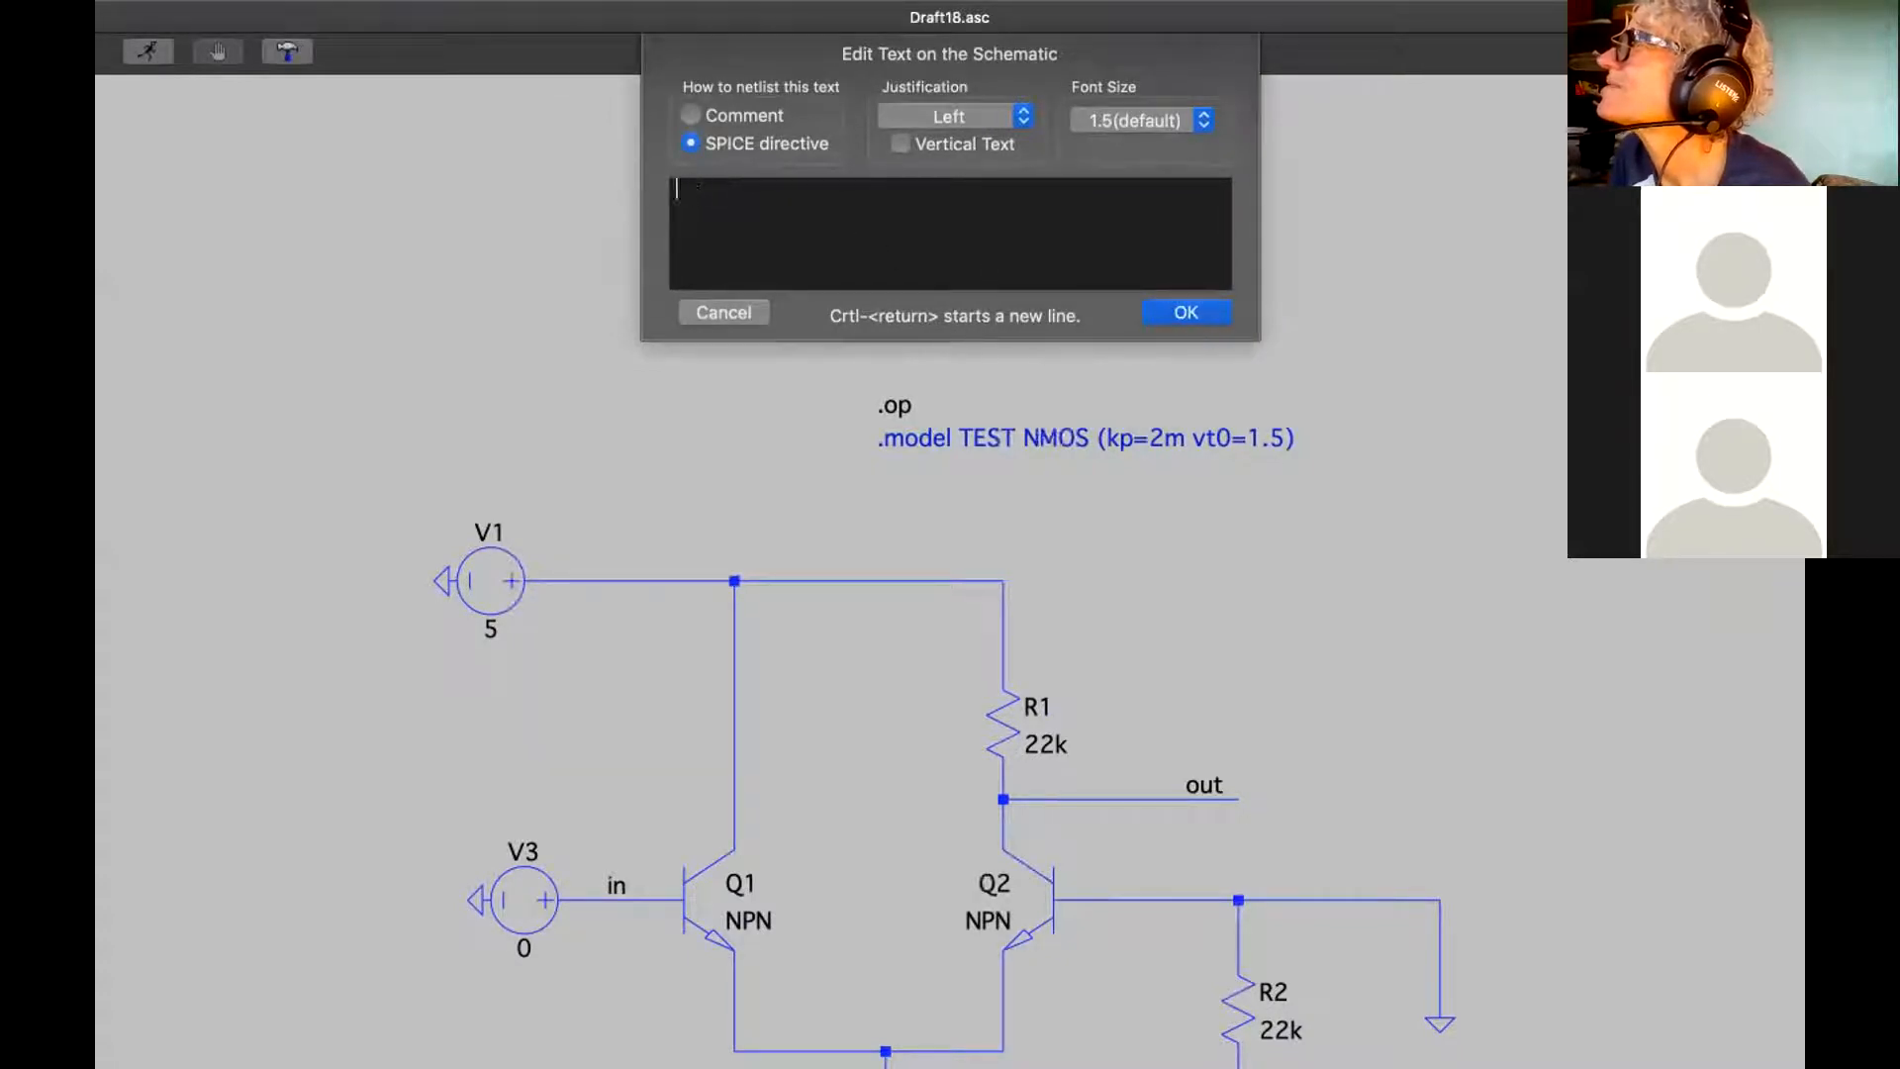
{"action": "right_click", "coordinate": [923, 202]}
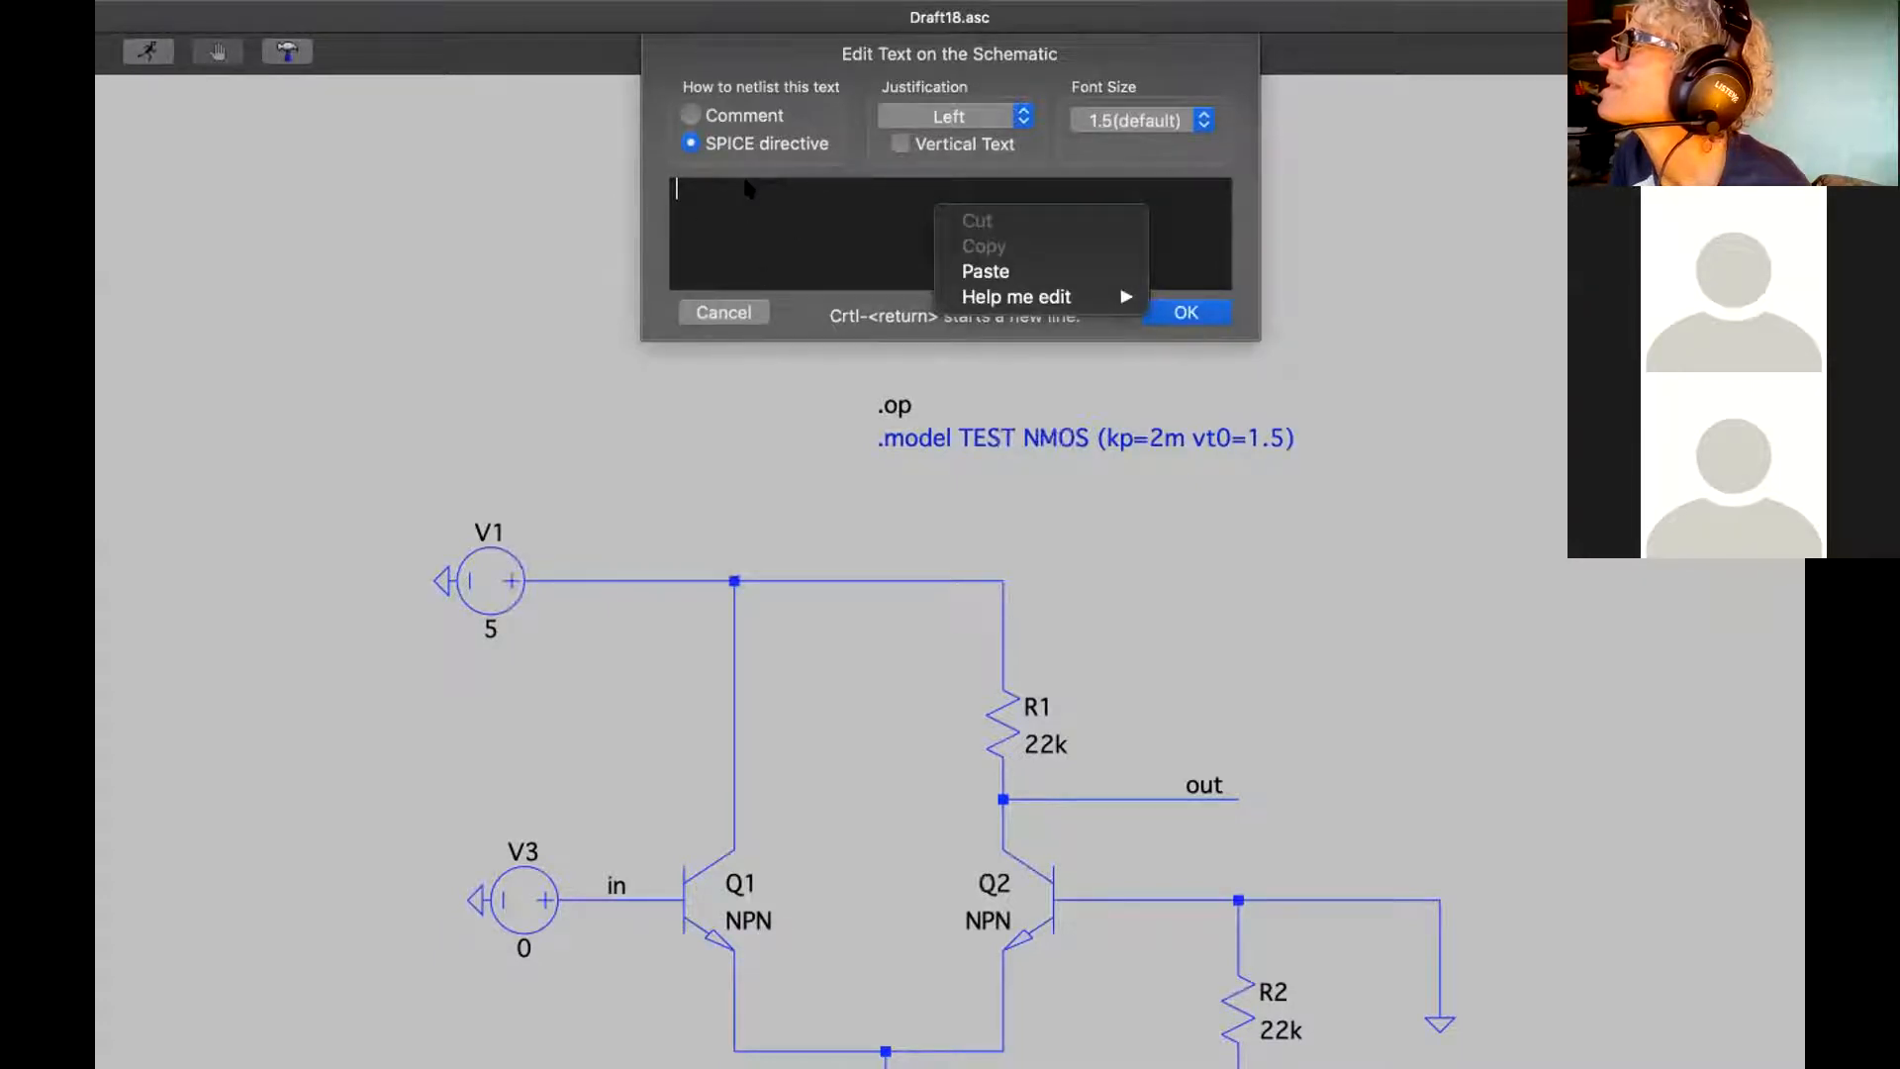
{"action": "mouse_move", "coordinate": [1013, 298]}
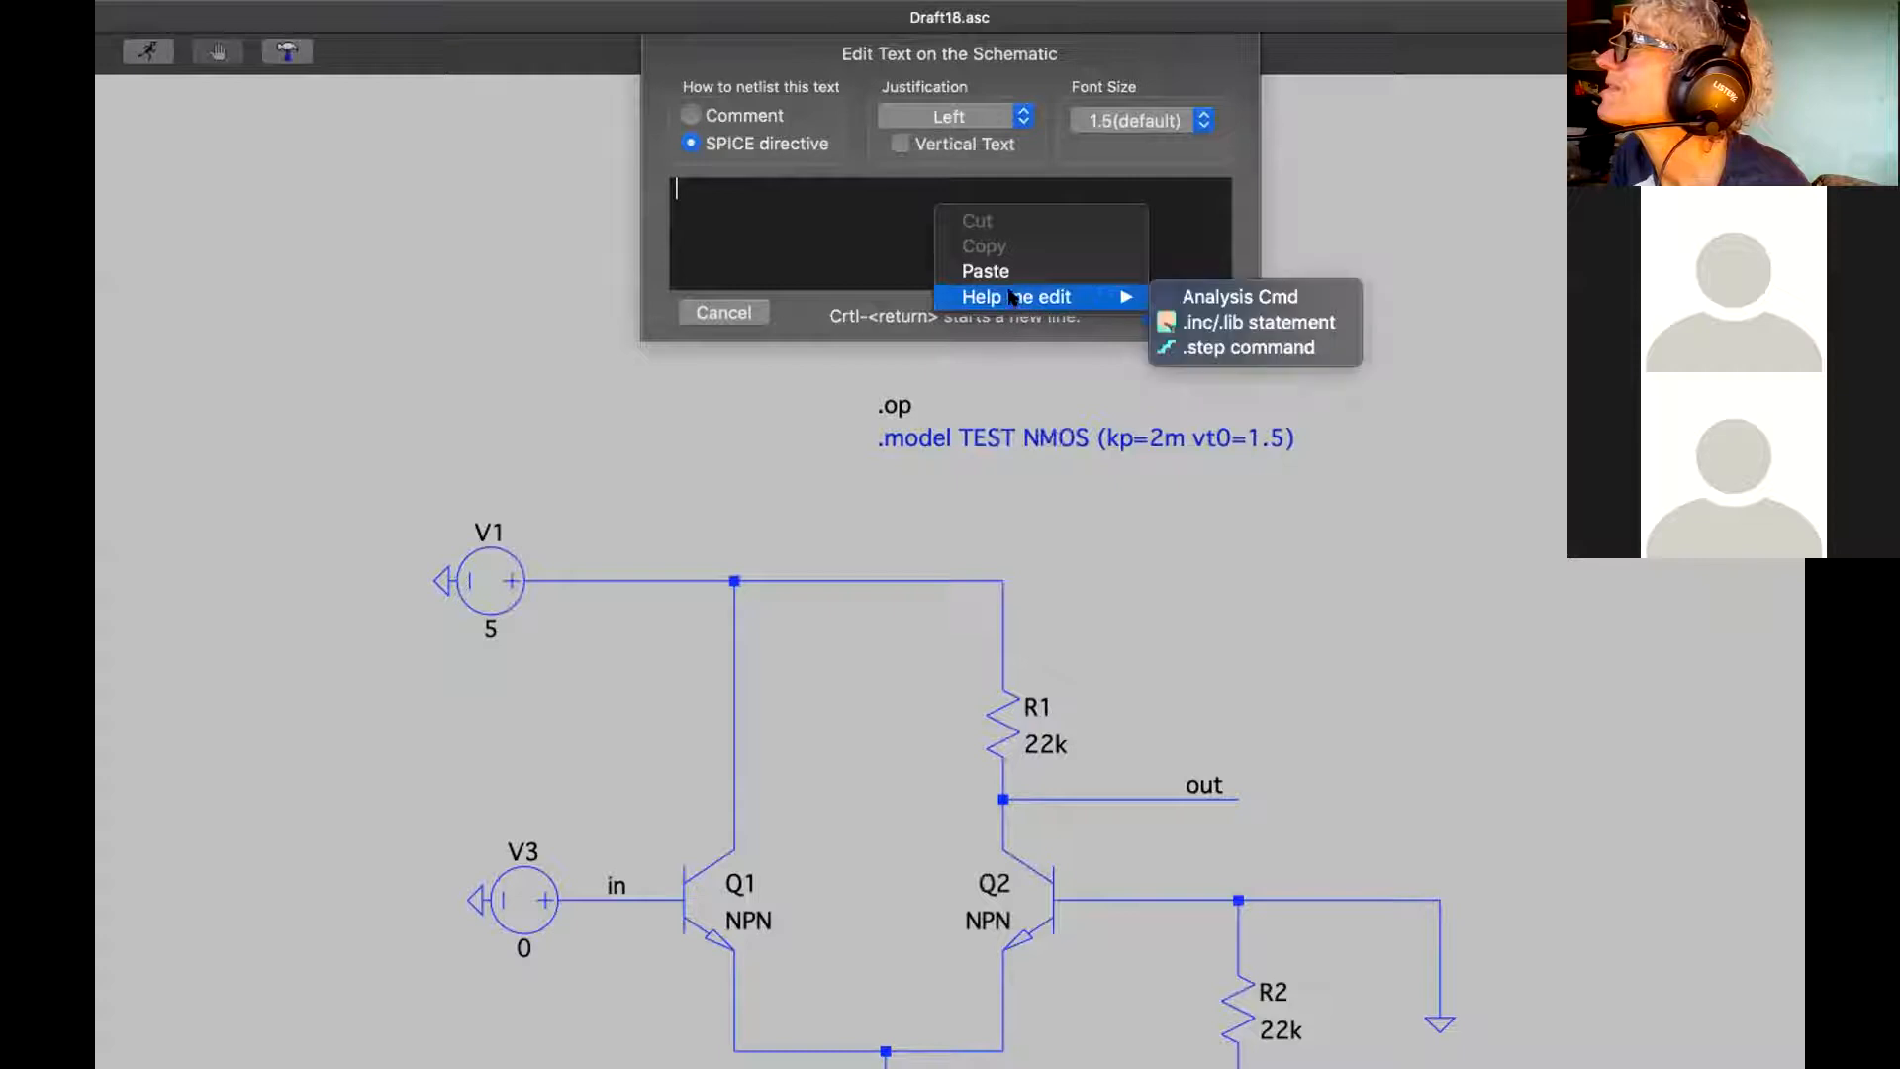
{"action": "left_click", "coordinate": [1235, 322]}
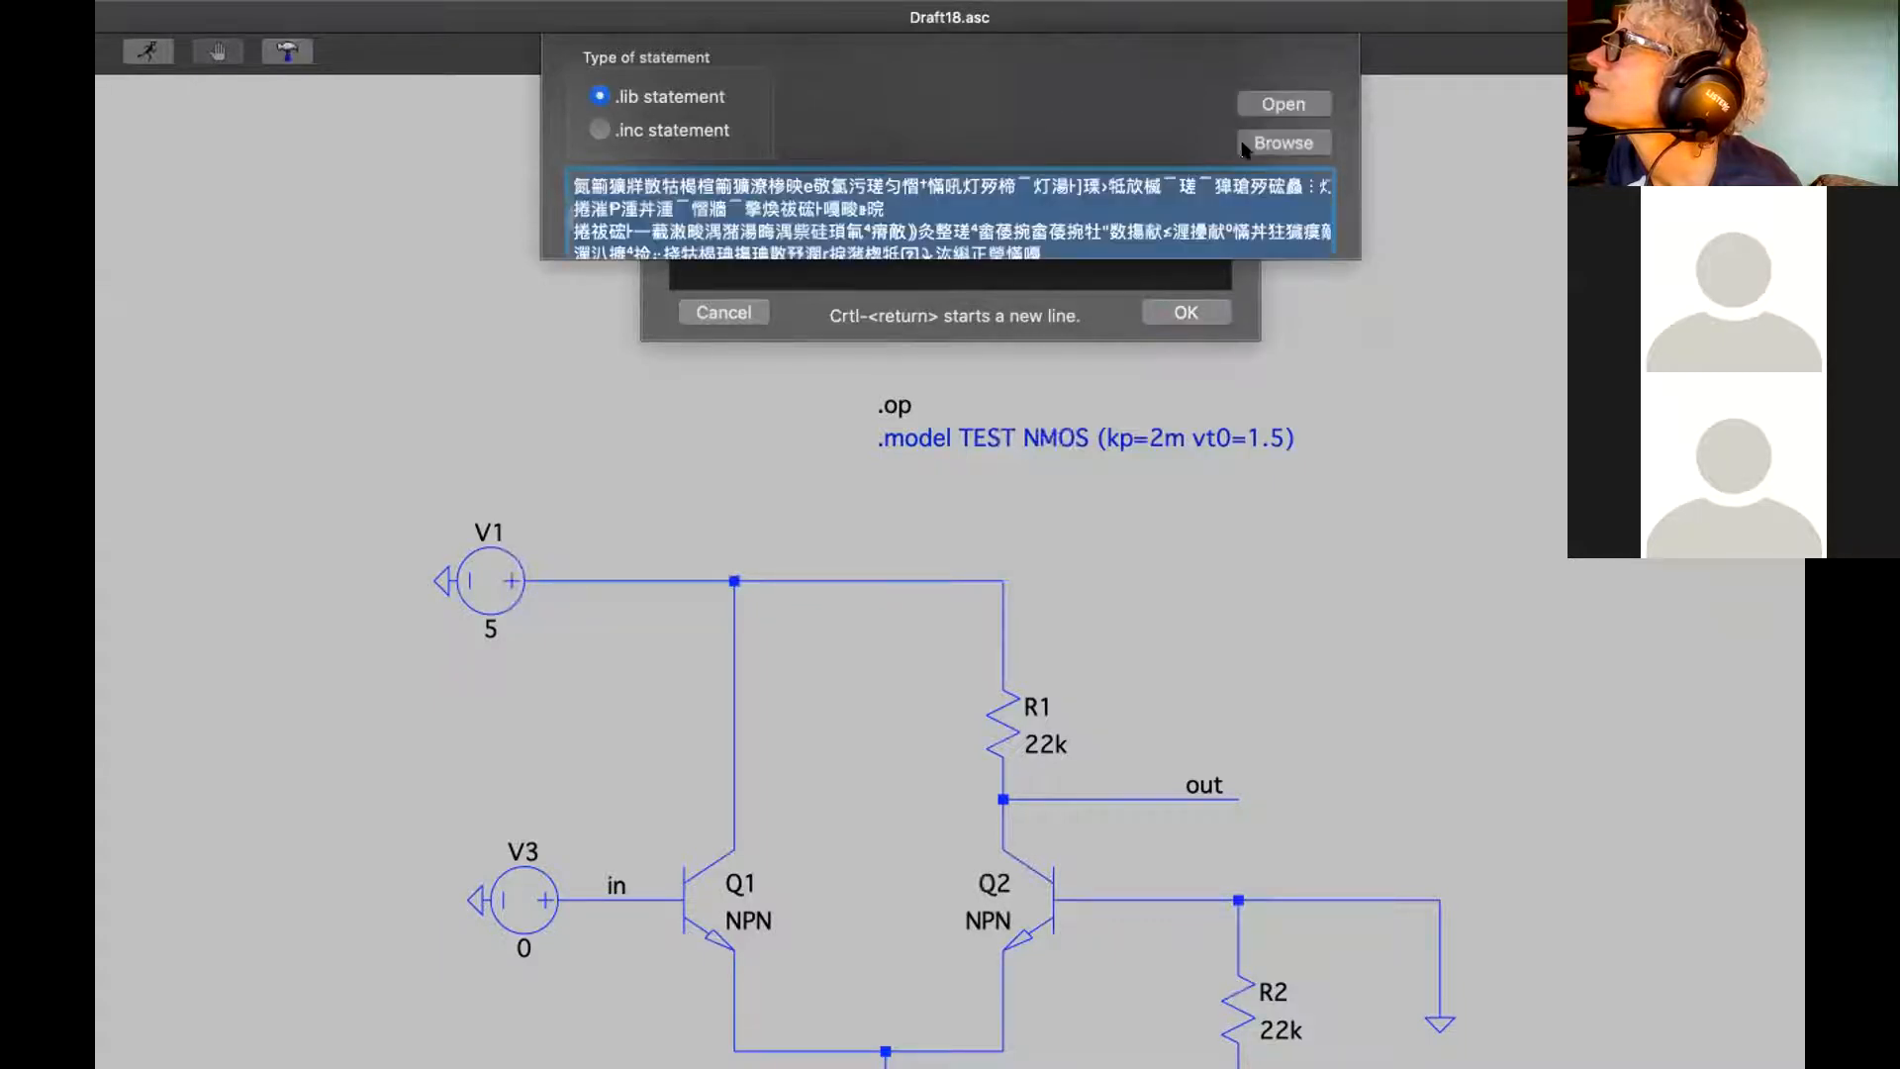
Choose the .lib statement type and browse the LTspice folder for a file, leaving without picking one
{"action": "key", "text": "BackSpace"}
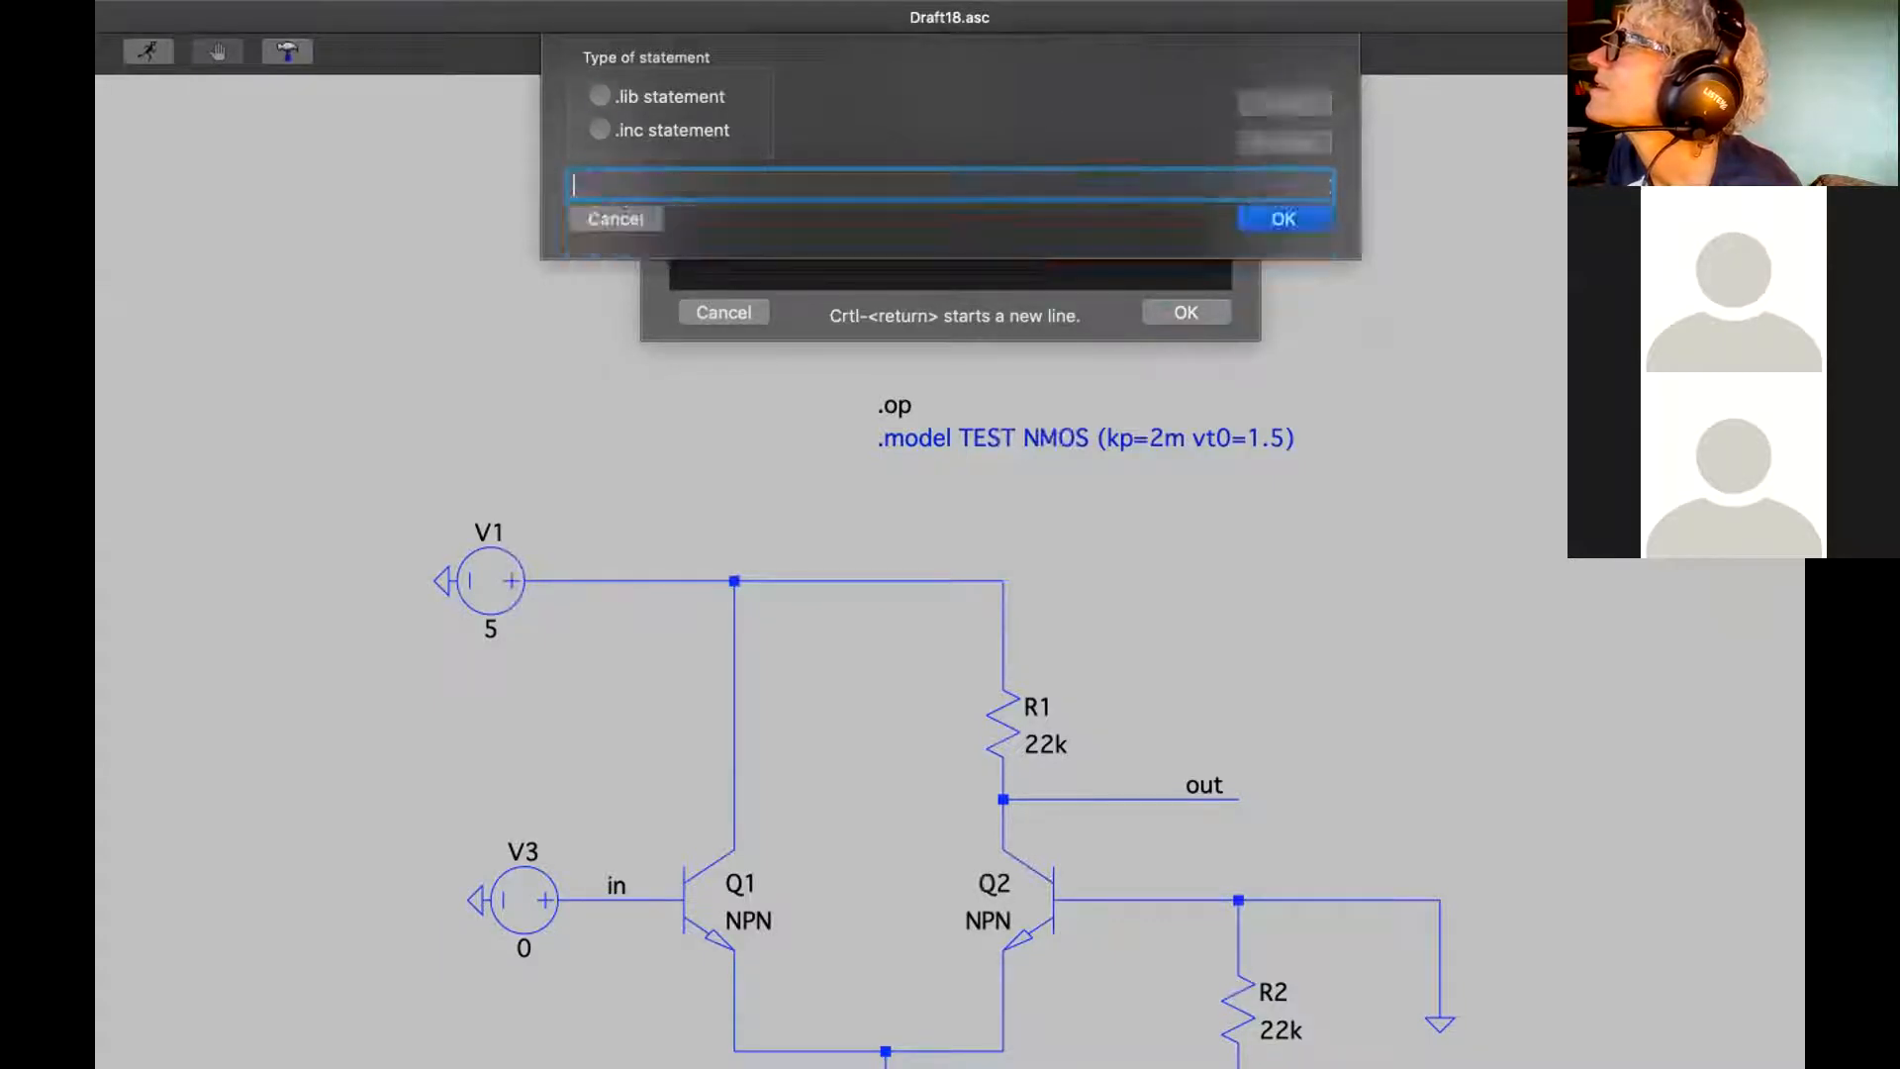
{"action": "left_click", "coordinate": [621, 97]}
{"action": "left_click", "coordinate": [1283, 143]}
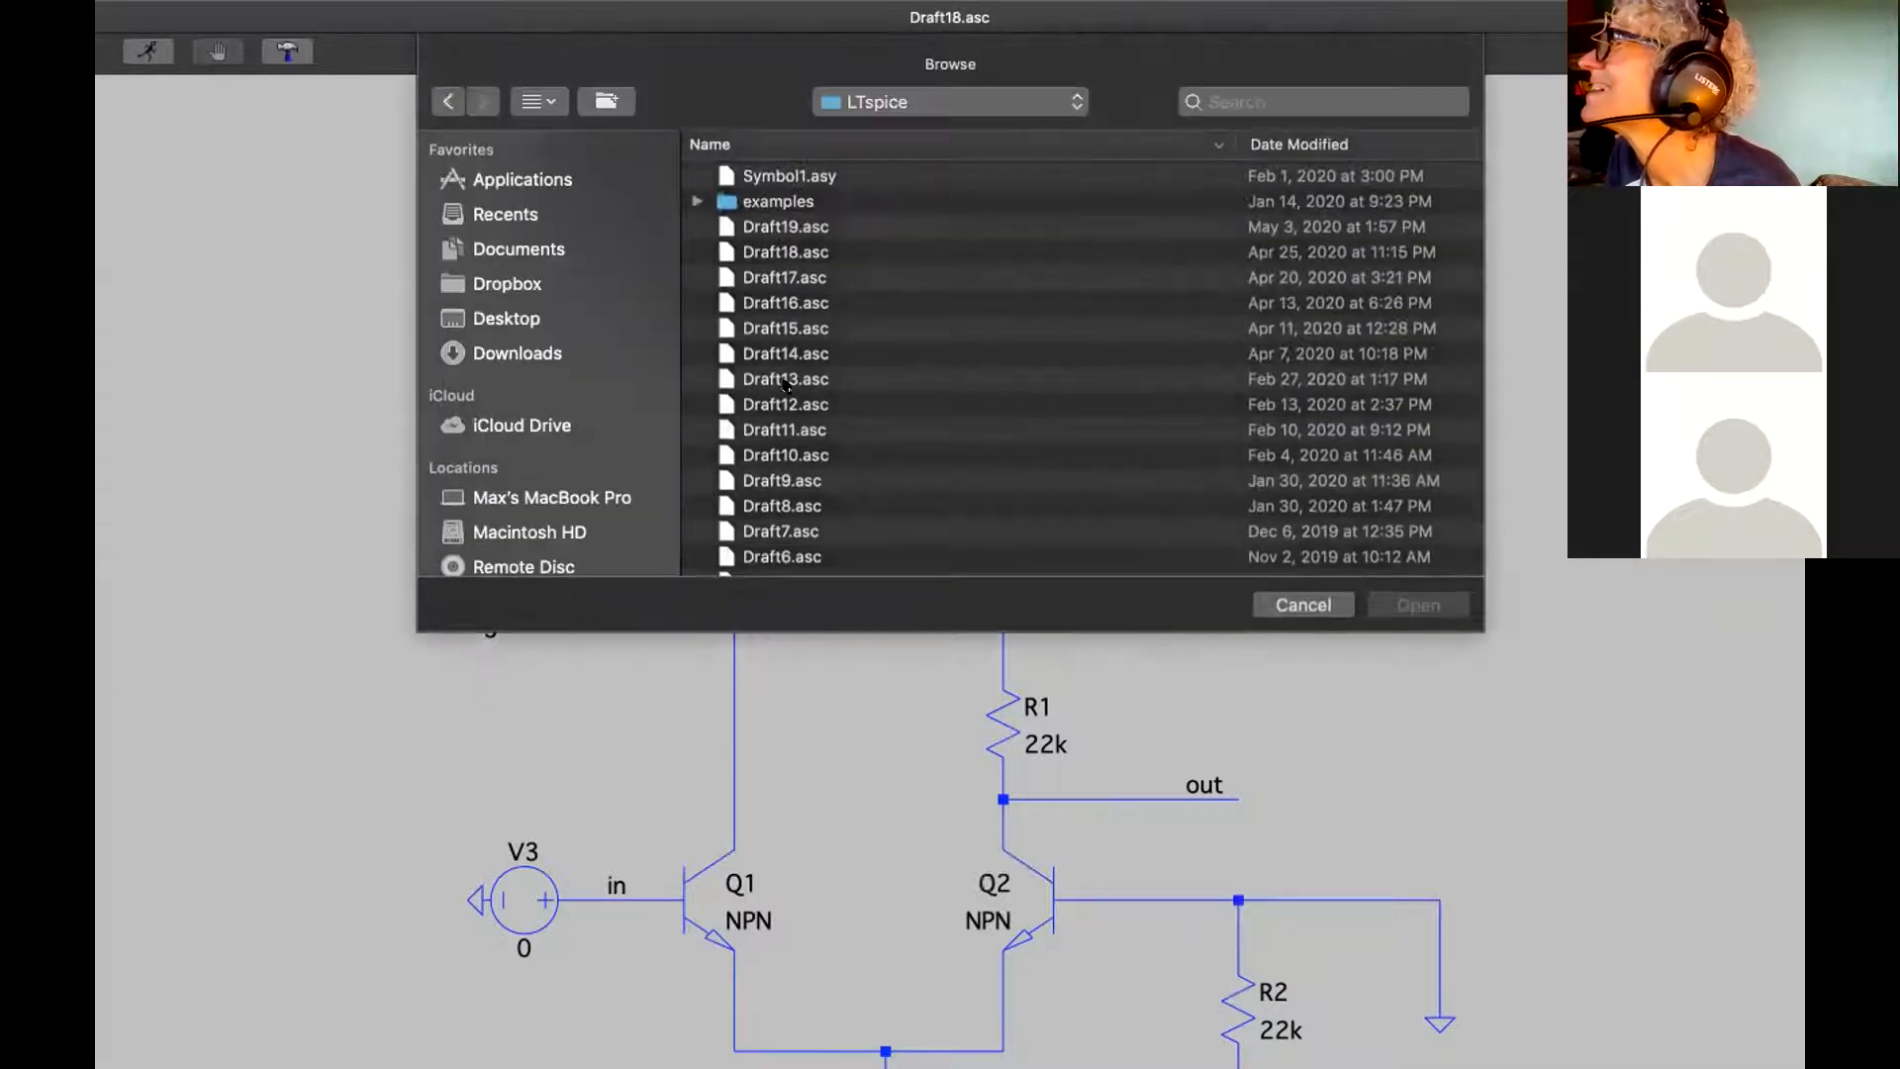
{"action": "scroll", "coordinate": [893, 435], "scroll_direction": "down", "scroll_amount": 3}
{"action": "scroll", "coordinate": [899, 442], "scroll_direction": "up", "scroll_amount": 3}
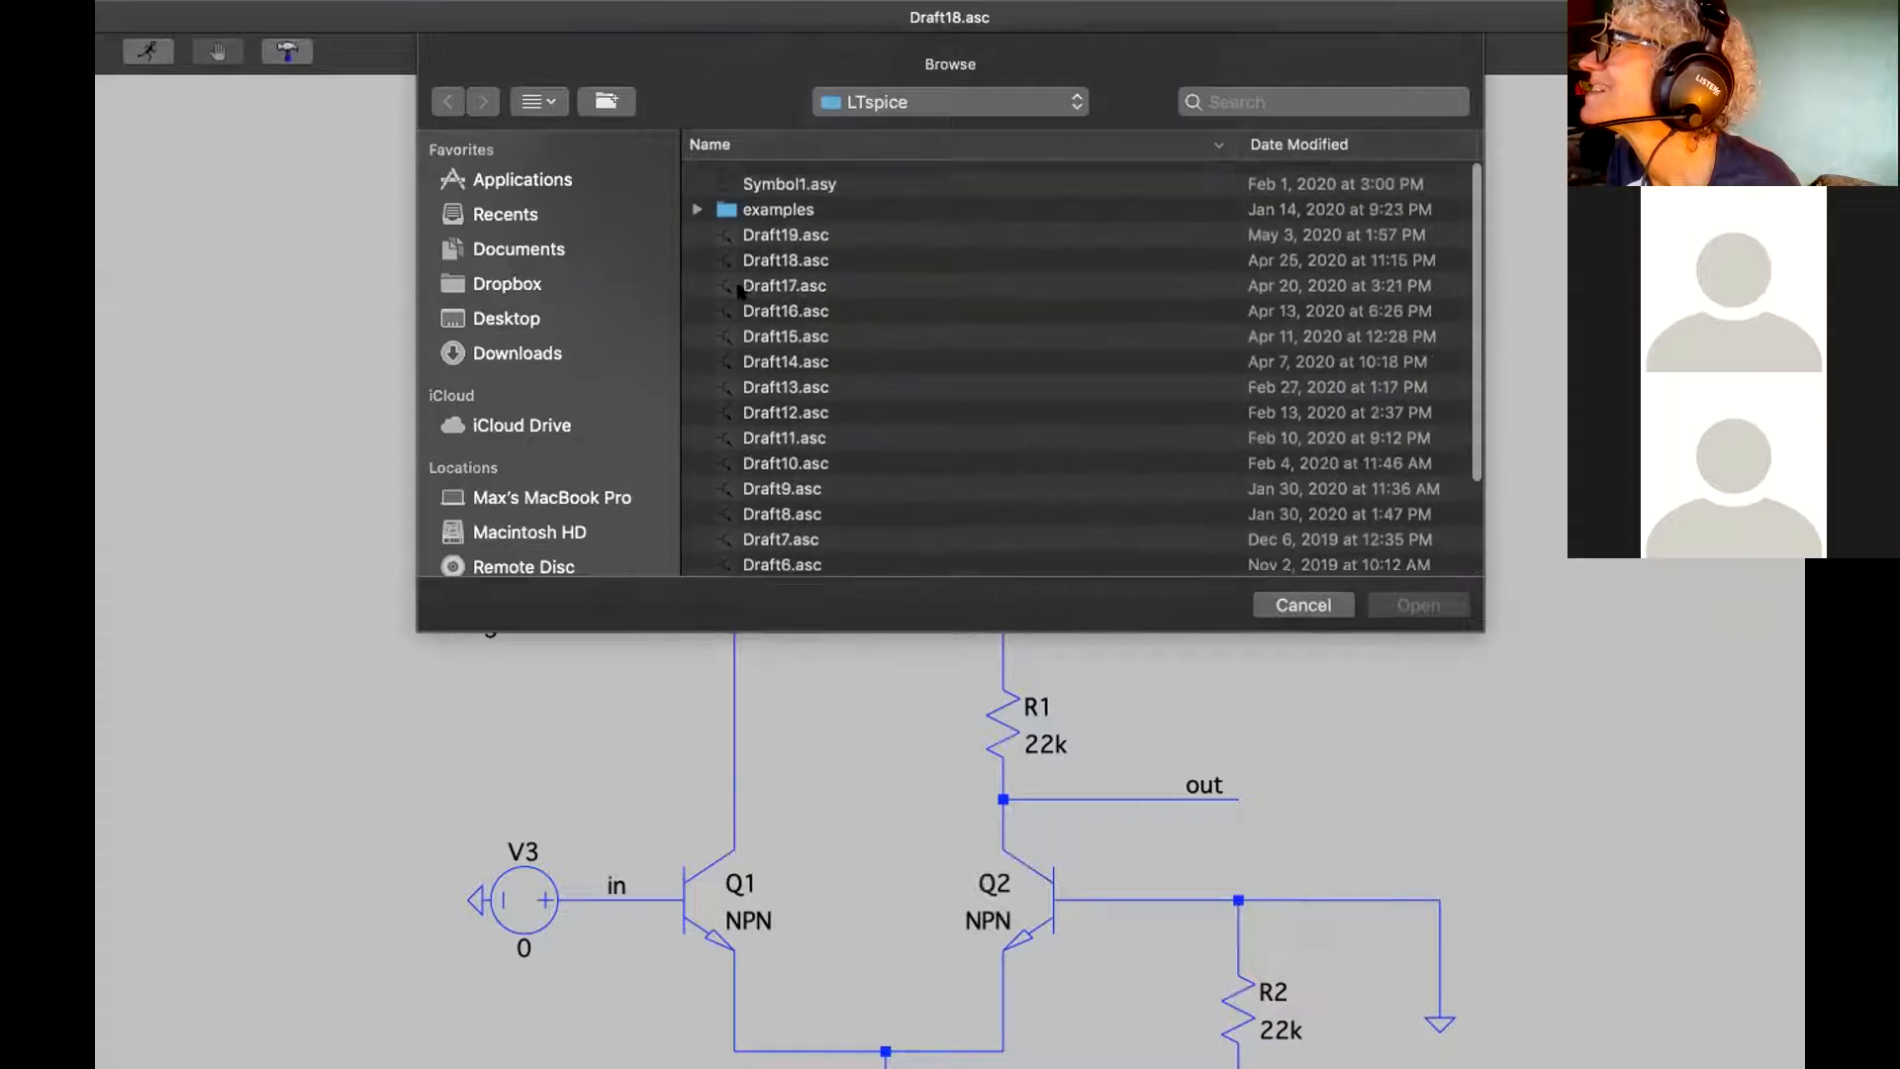
{"action": "left_click", "coordinate": [696, 201]}
{"action": "left_click", "coordinate": [695, 201]}
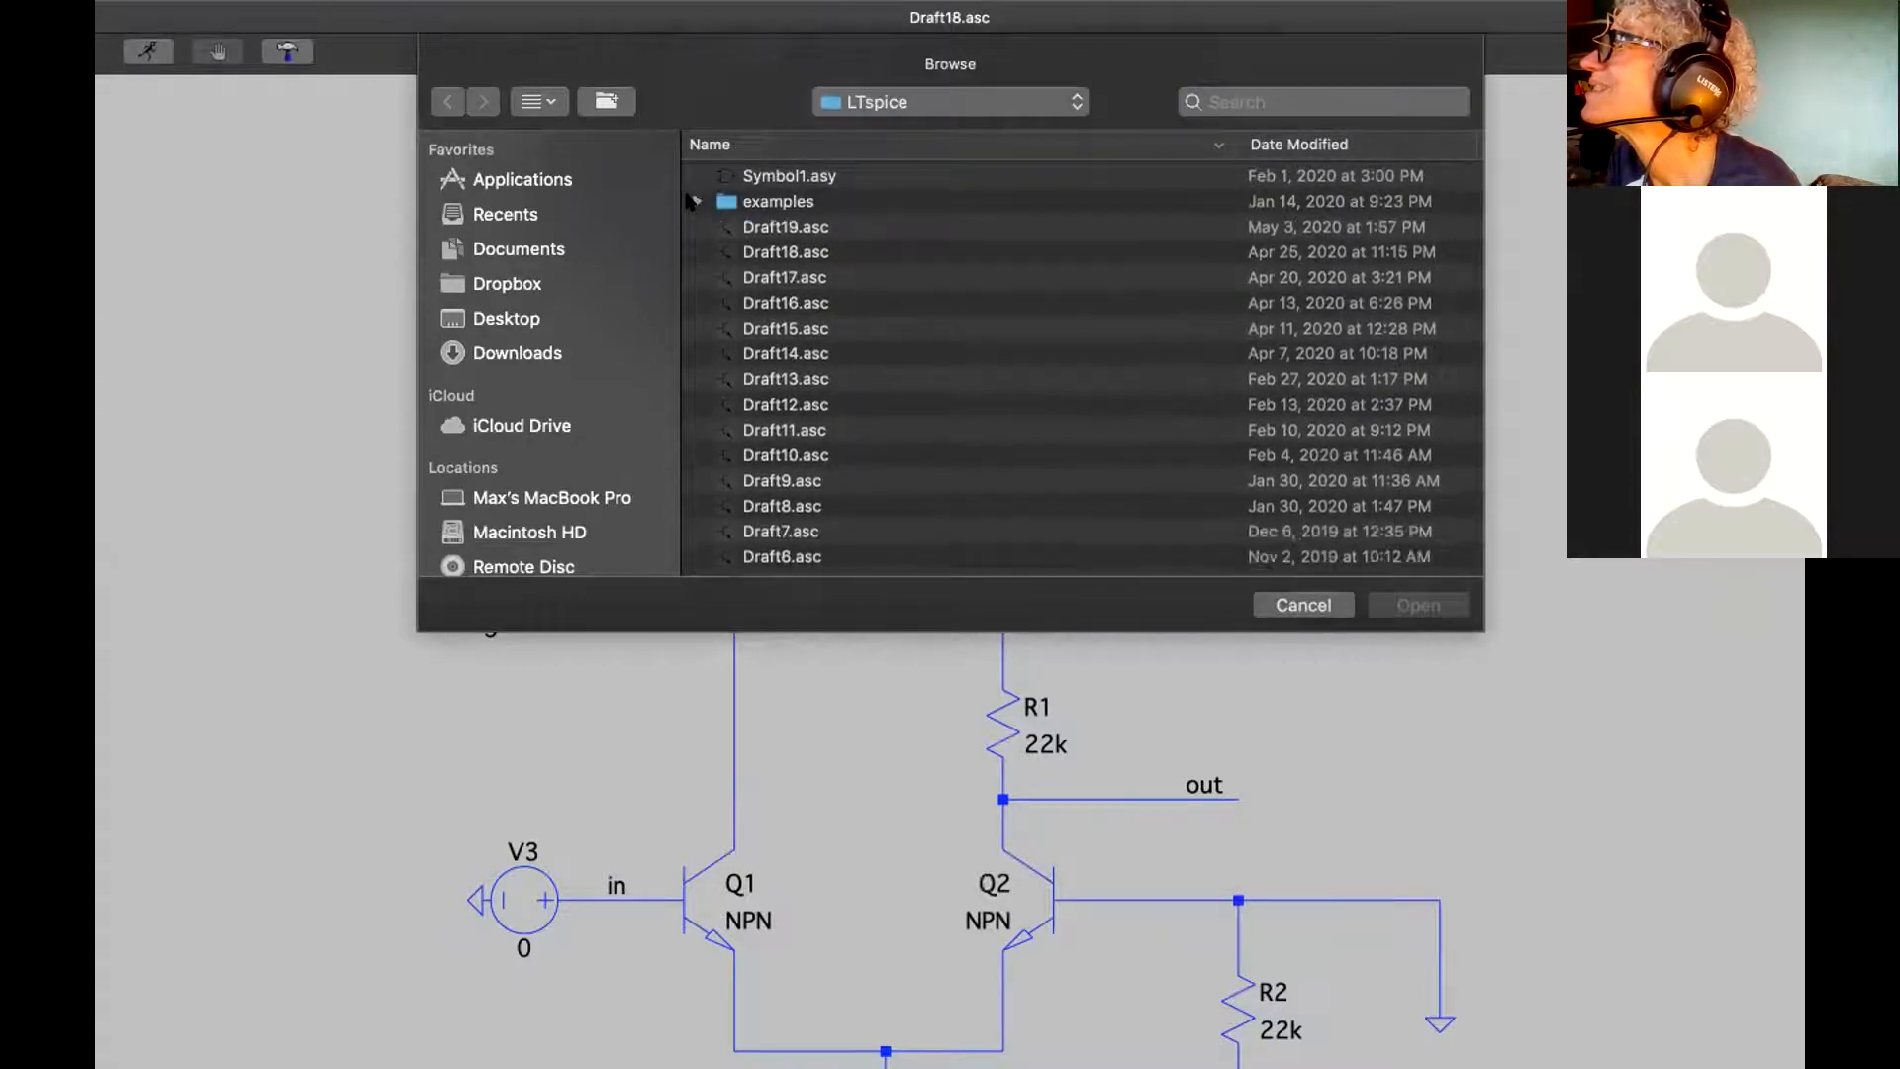
{"action": "left_click", "coordinate": [1302, 602]}
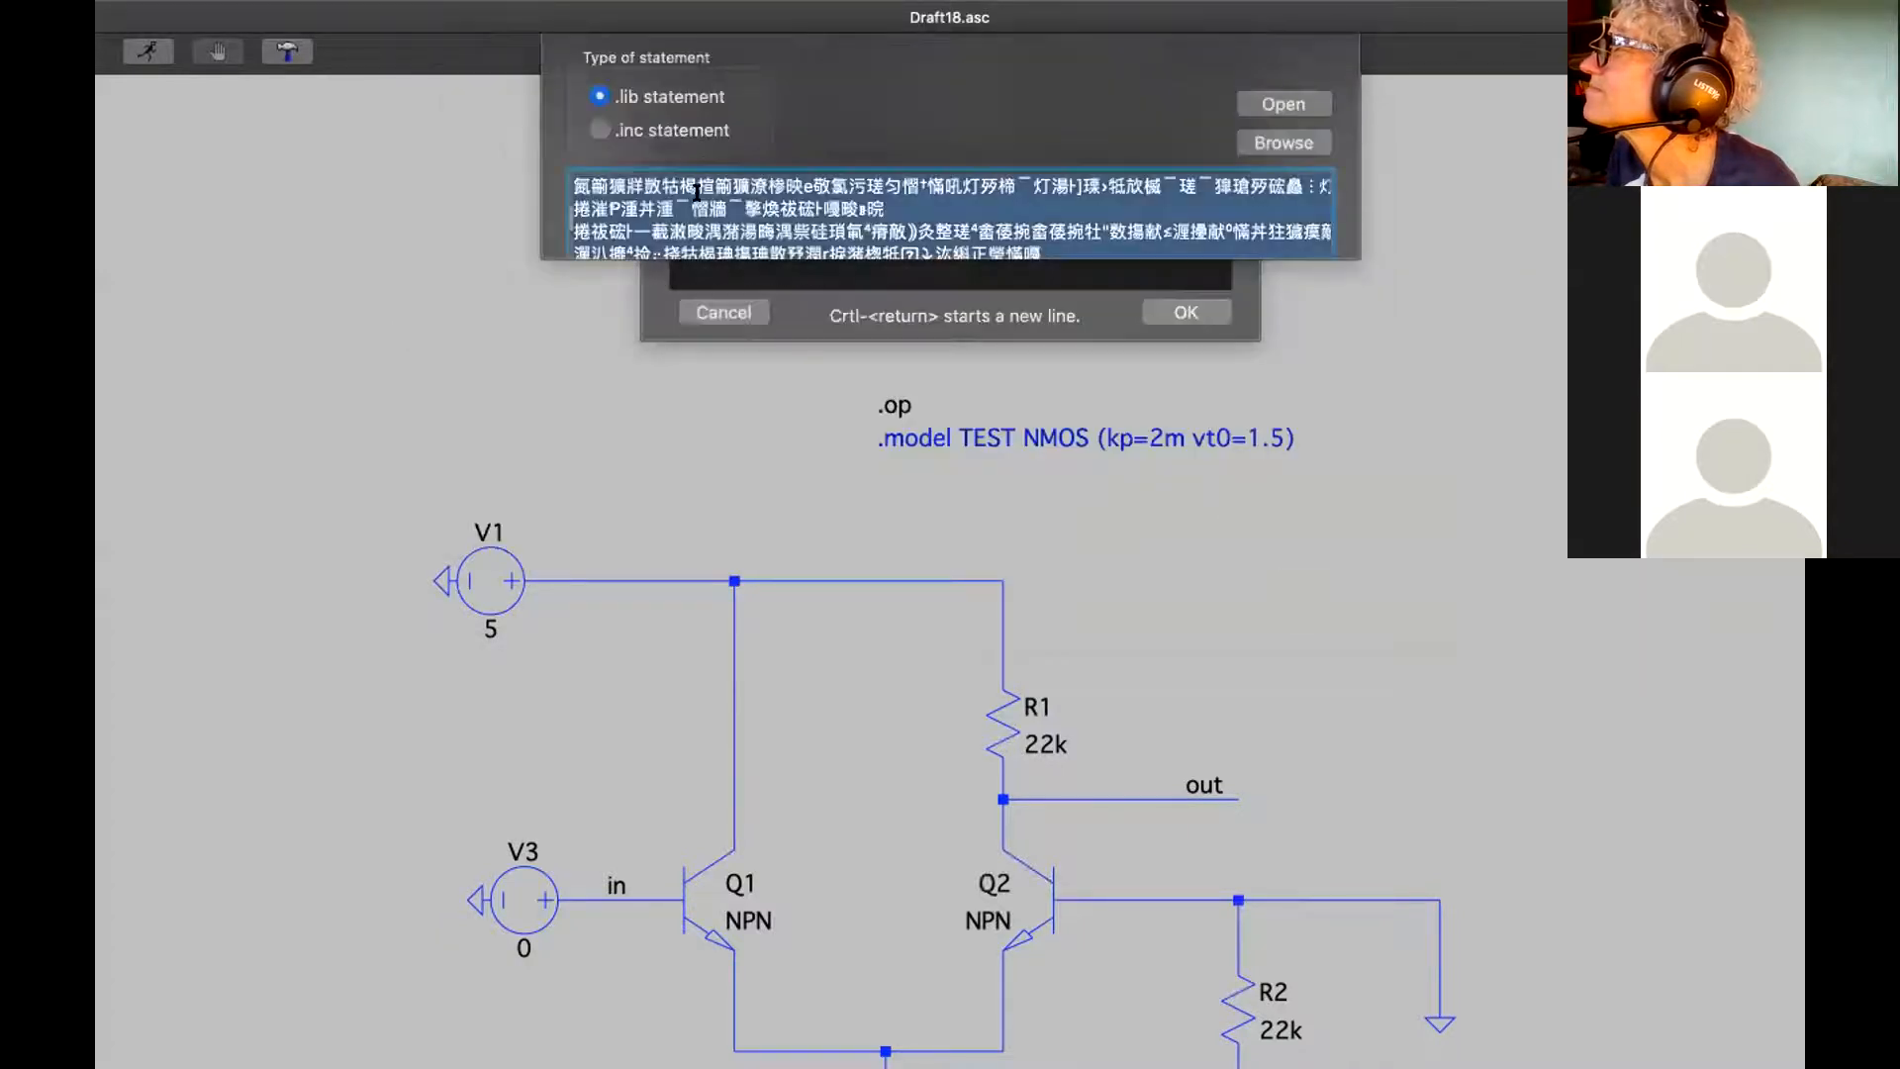
Switch to the .inc statement type, browse for a file without picking one, and discard the directive edits
{"action": "left_click", "coordinate": [598, 130]}
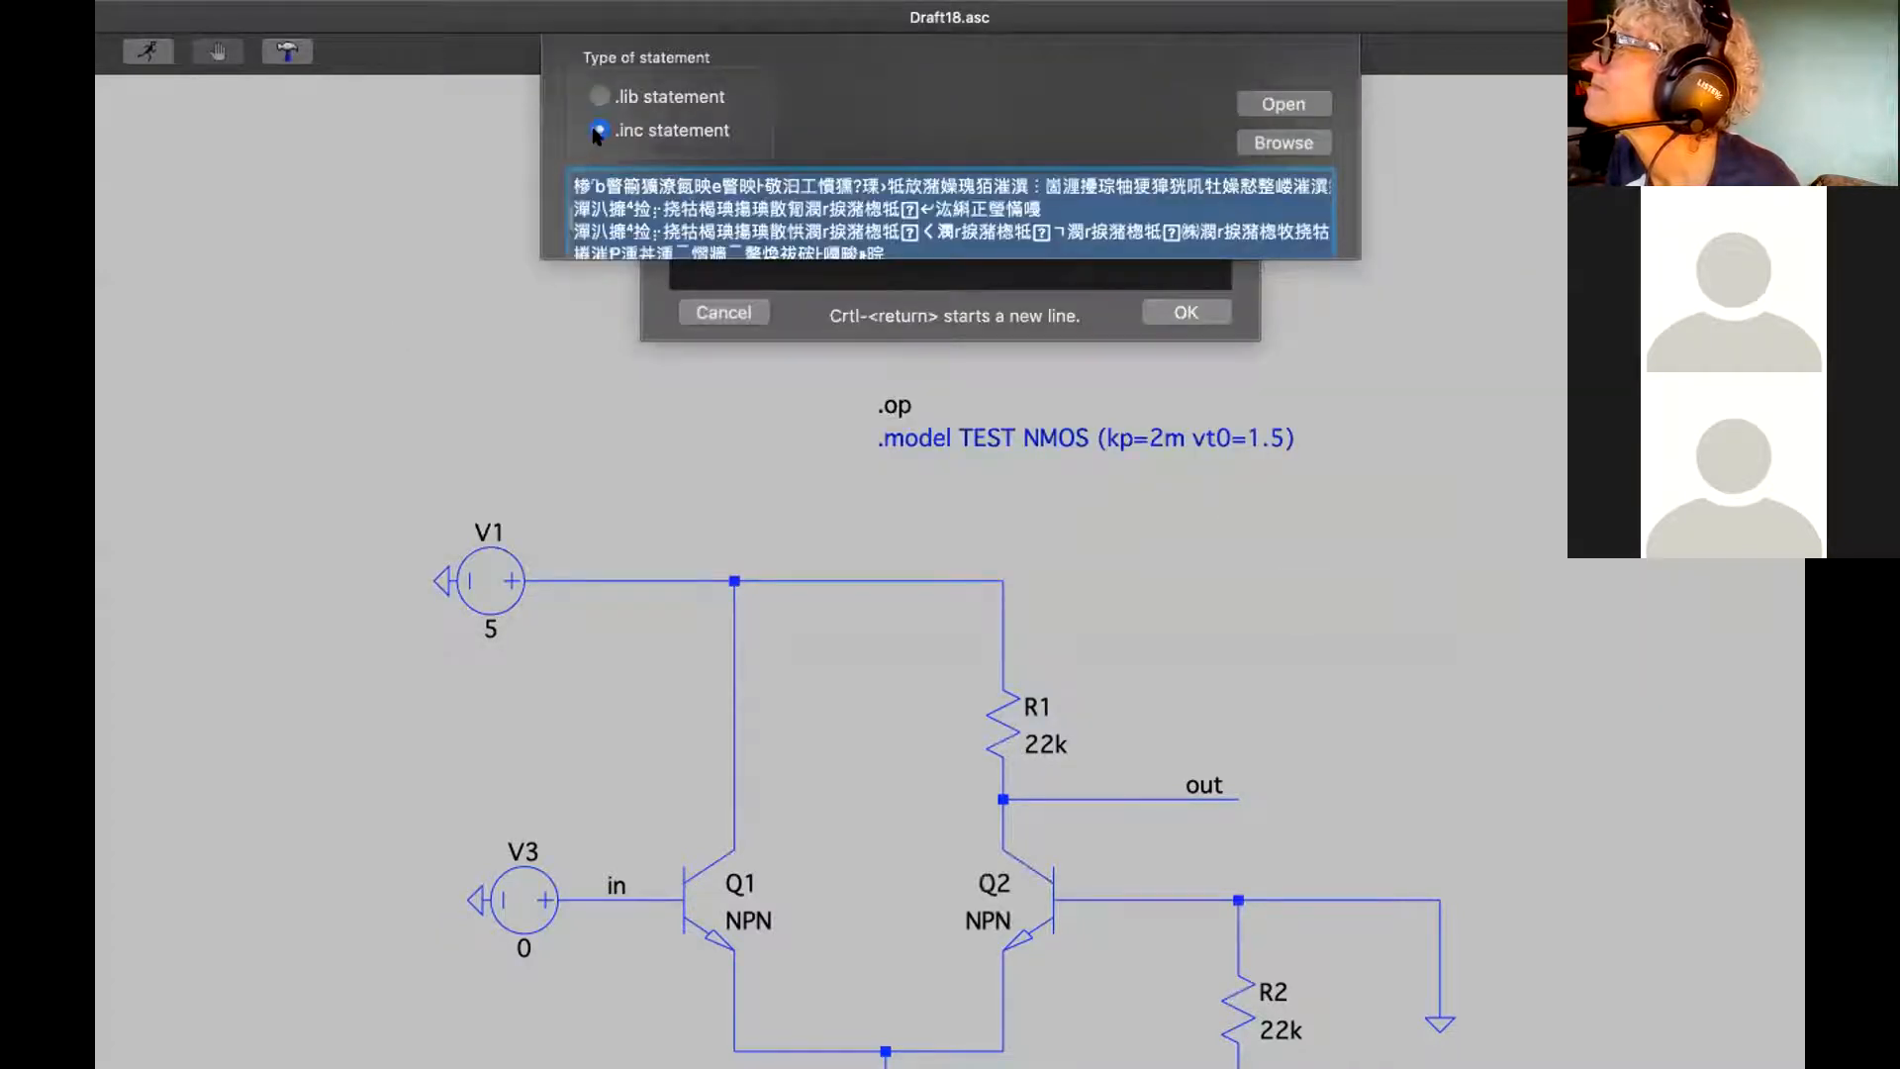
{"action": "left_click", "coordinate": [1283, 142]}
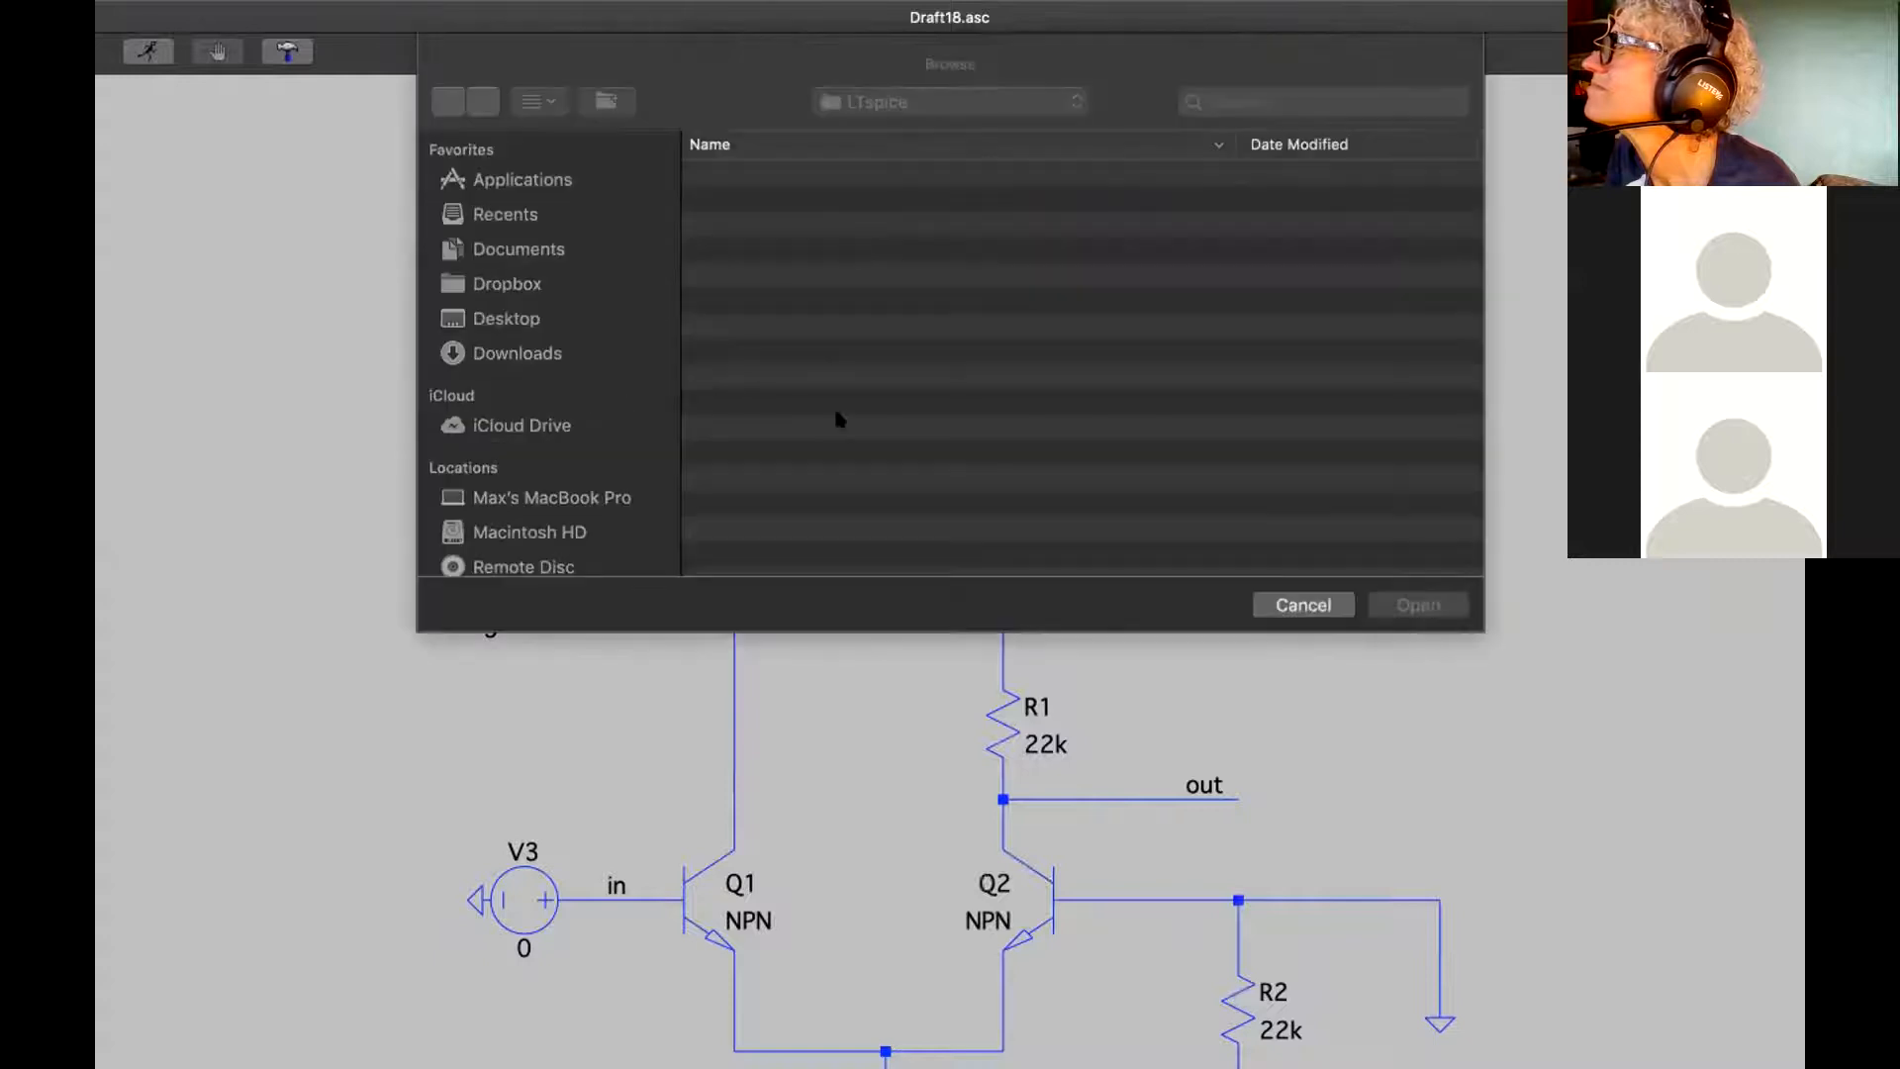
{"action": "left_click", "coordinate": [1296, 605]}
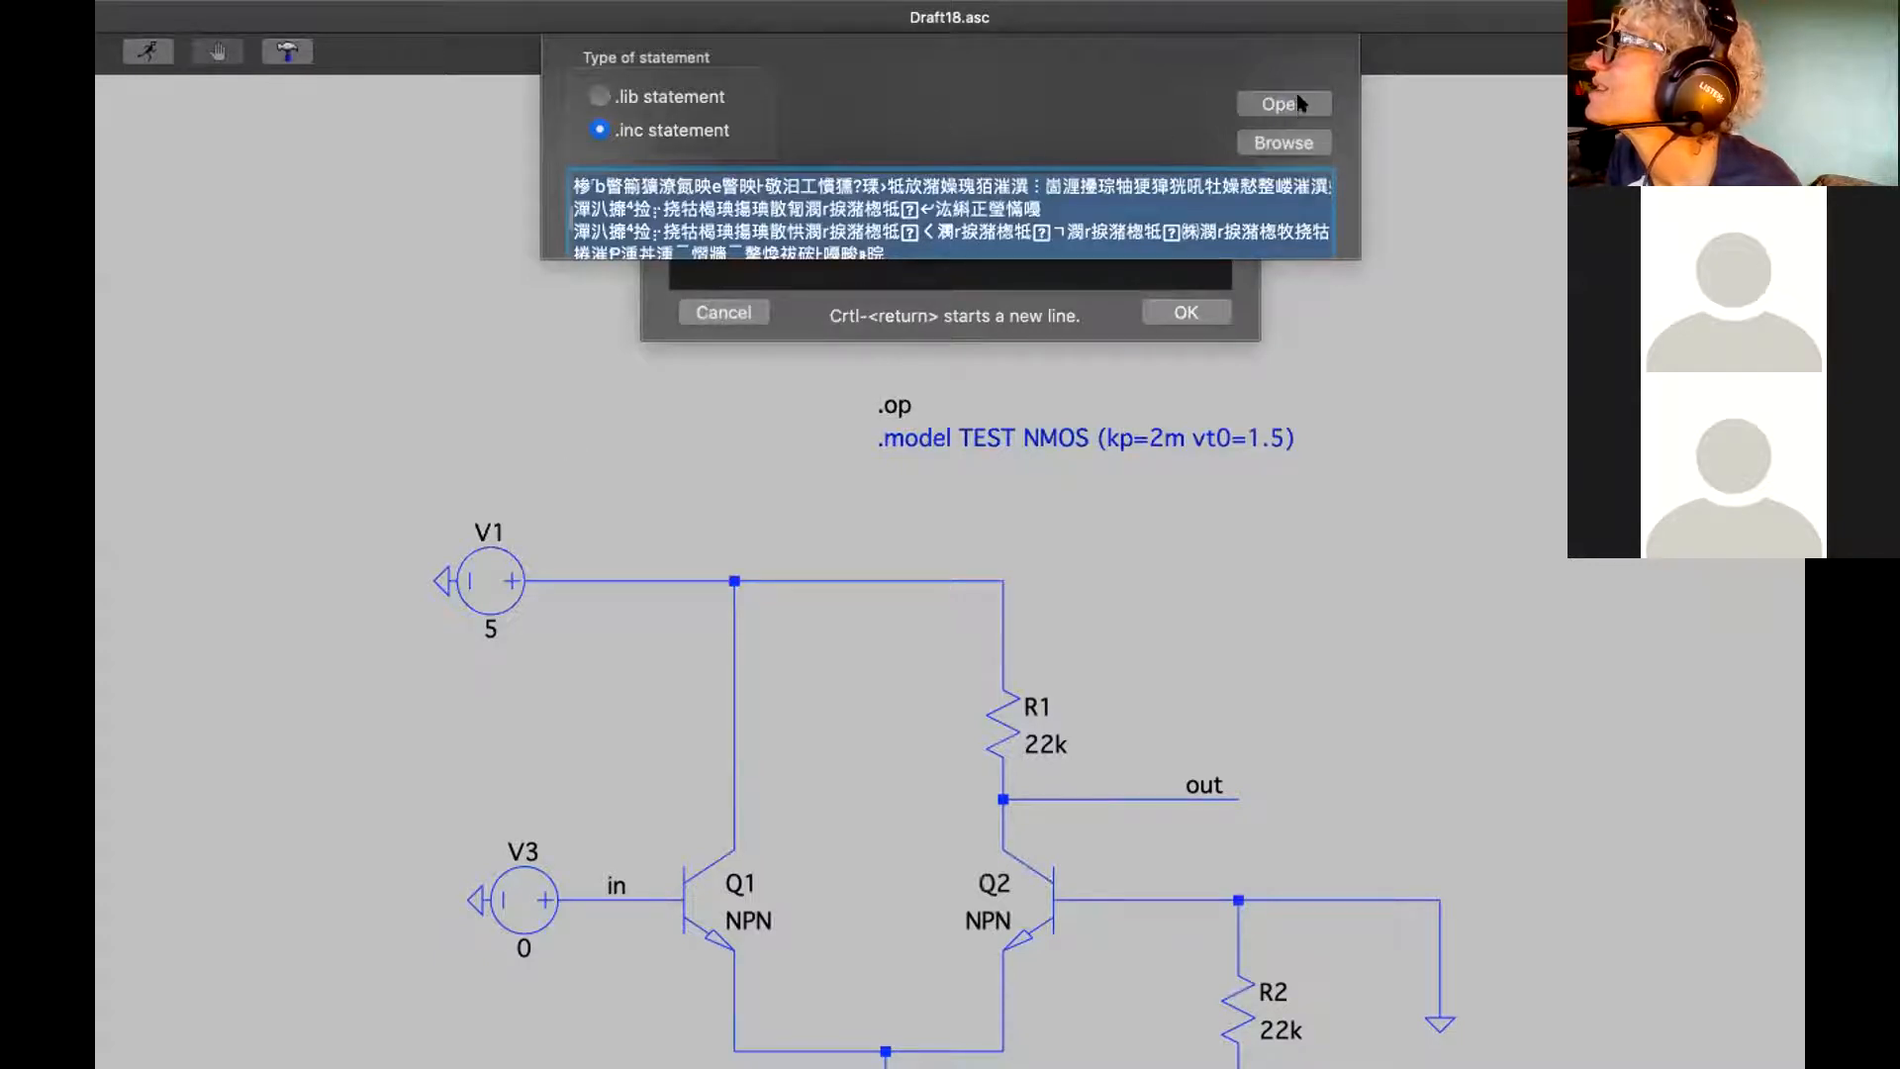
{"action": "right_click", "coordinate": [694, 407]}
{"action": "left_click", "coordinate": [762, 232]}
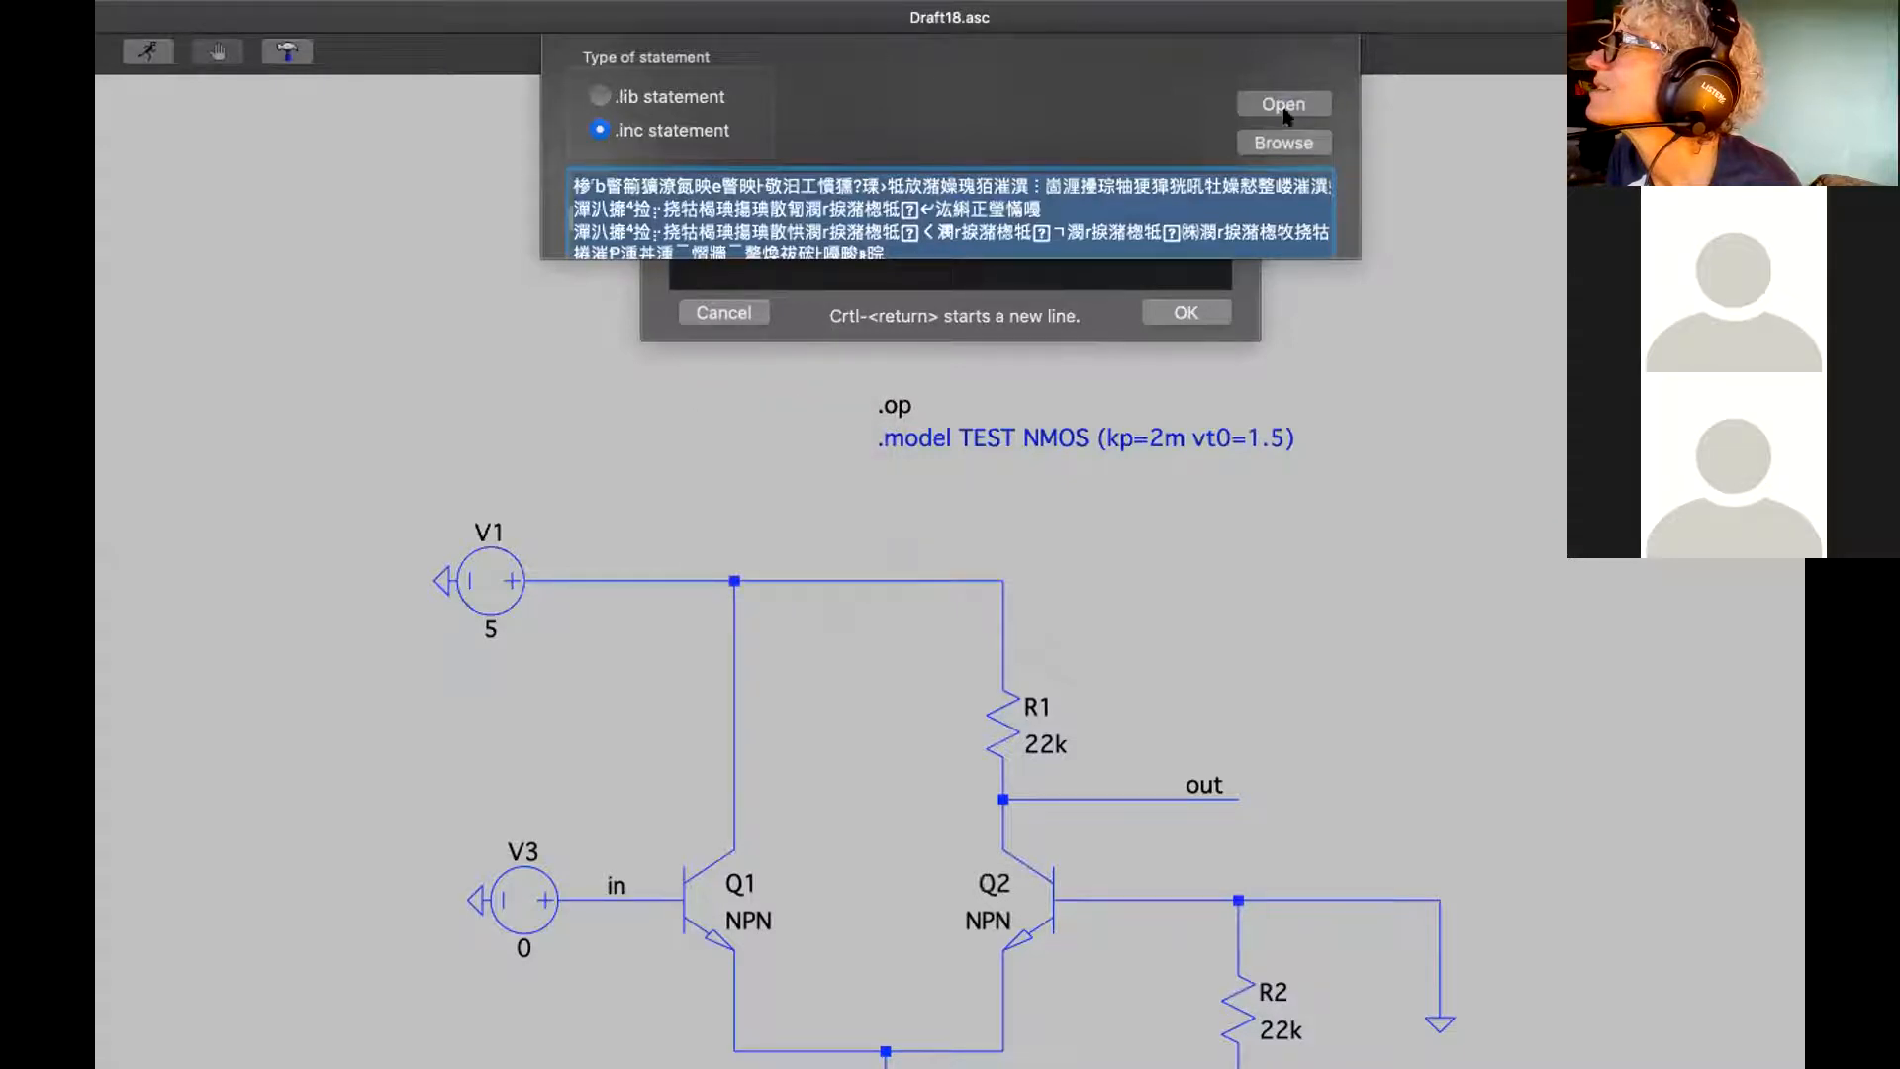
{"action": "left_click", "coordinate": [619, 214]}
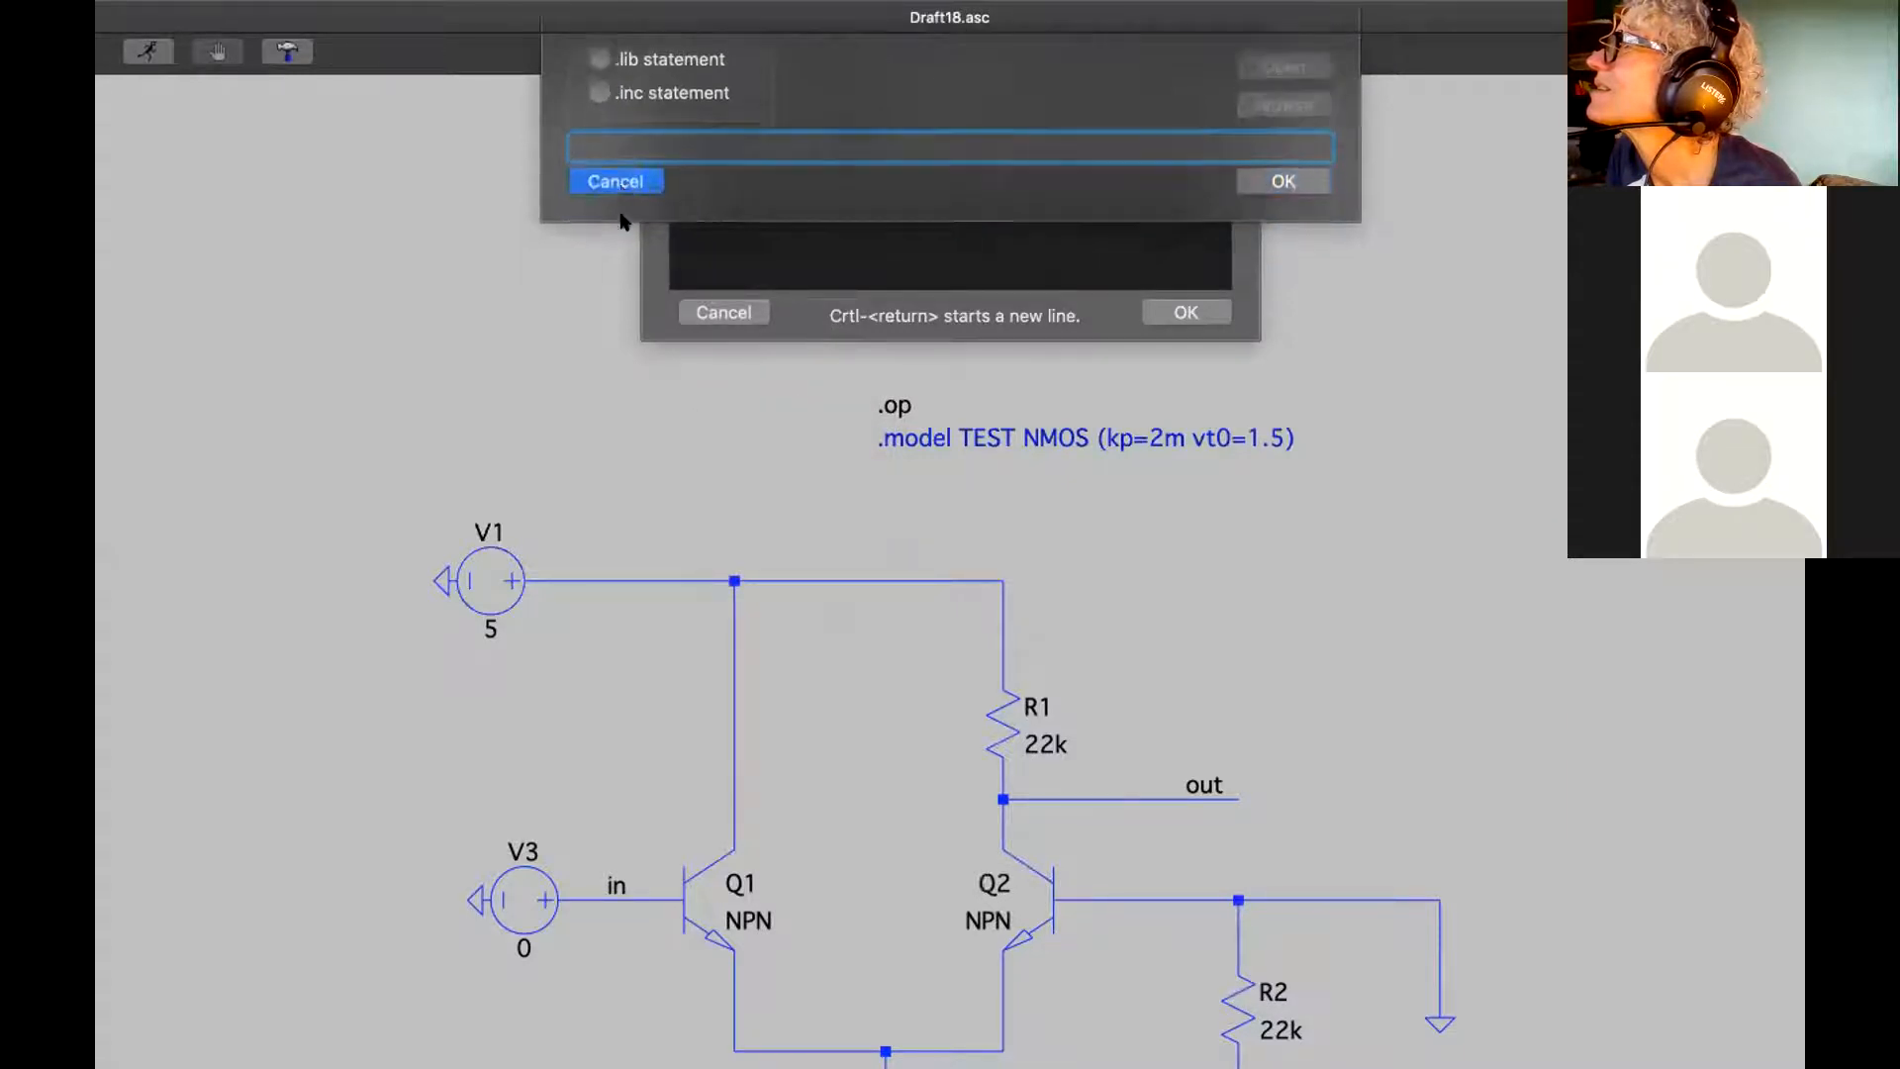
{"action": "left_click", "coordinate": [703, 308]}
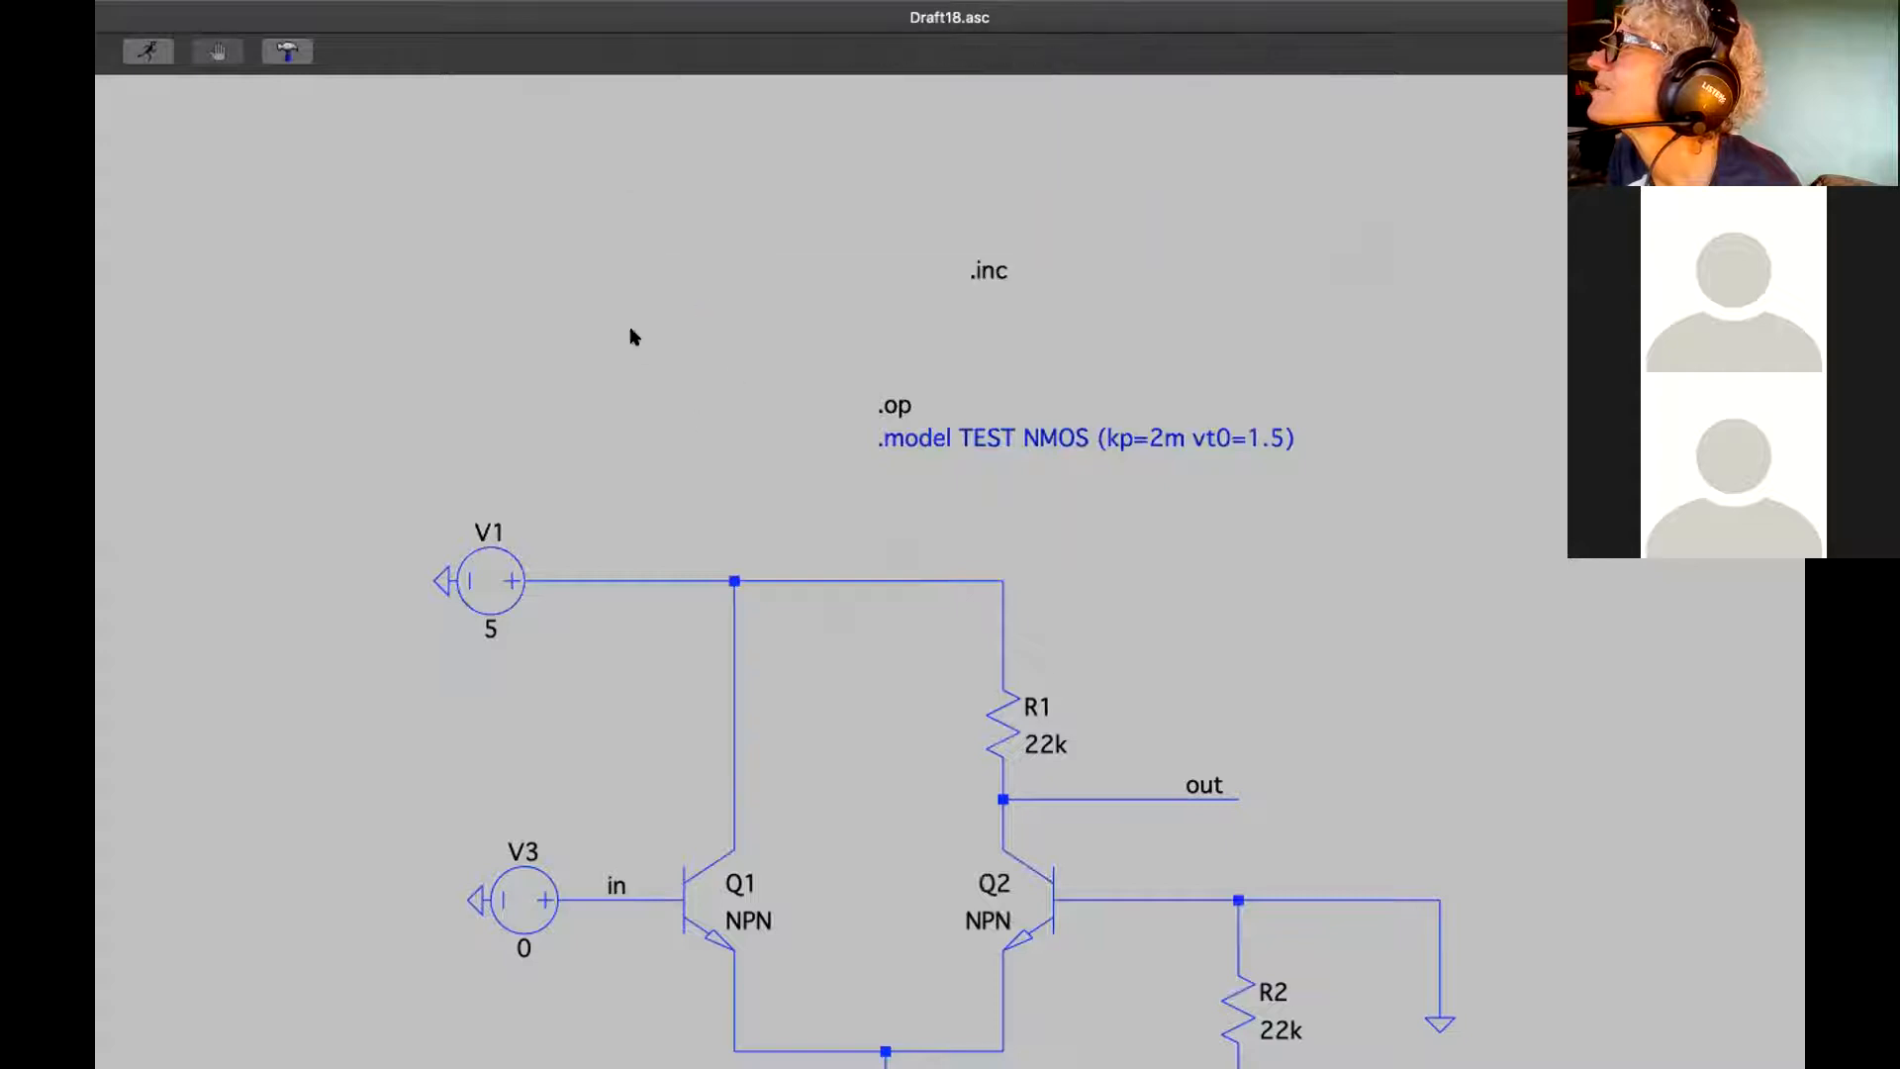
Create a new blank symbol
{"action": "right_click", "coordinate": [582, 316]}
{"action": "left_click", "coordinate": [429, 250]}
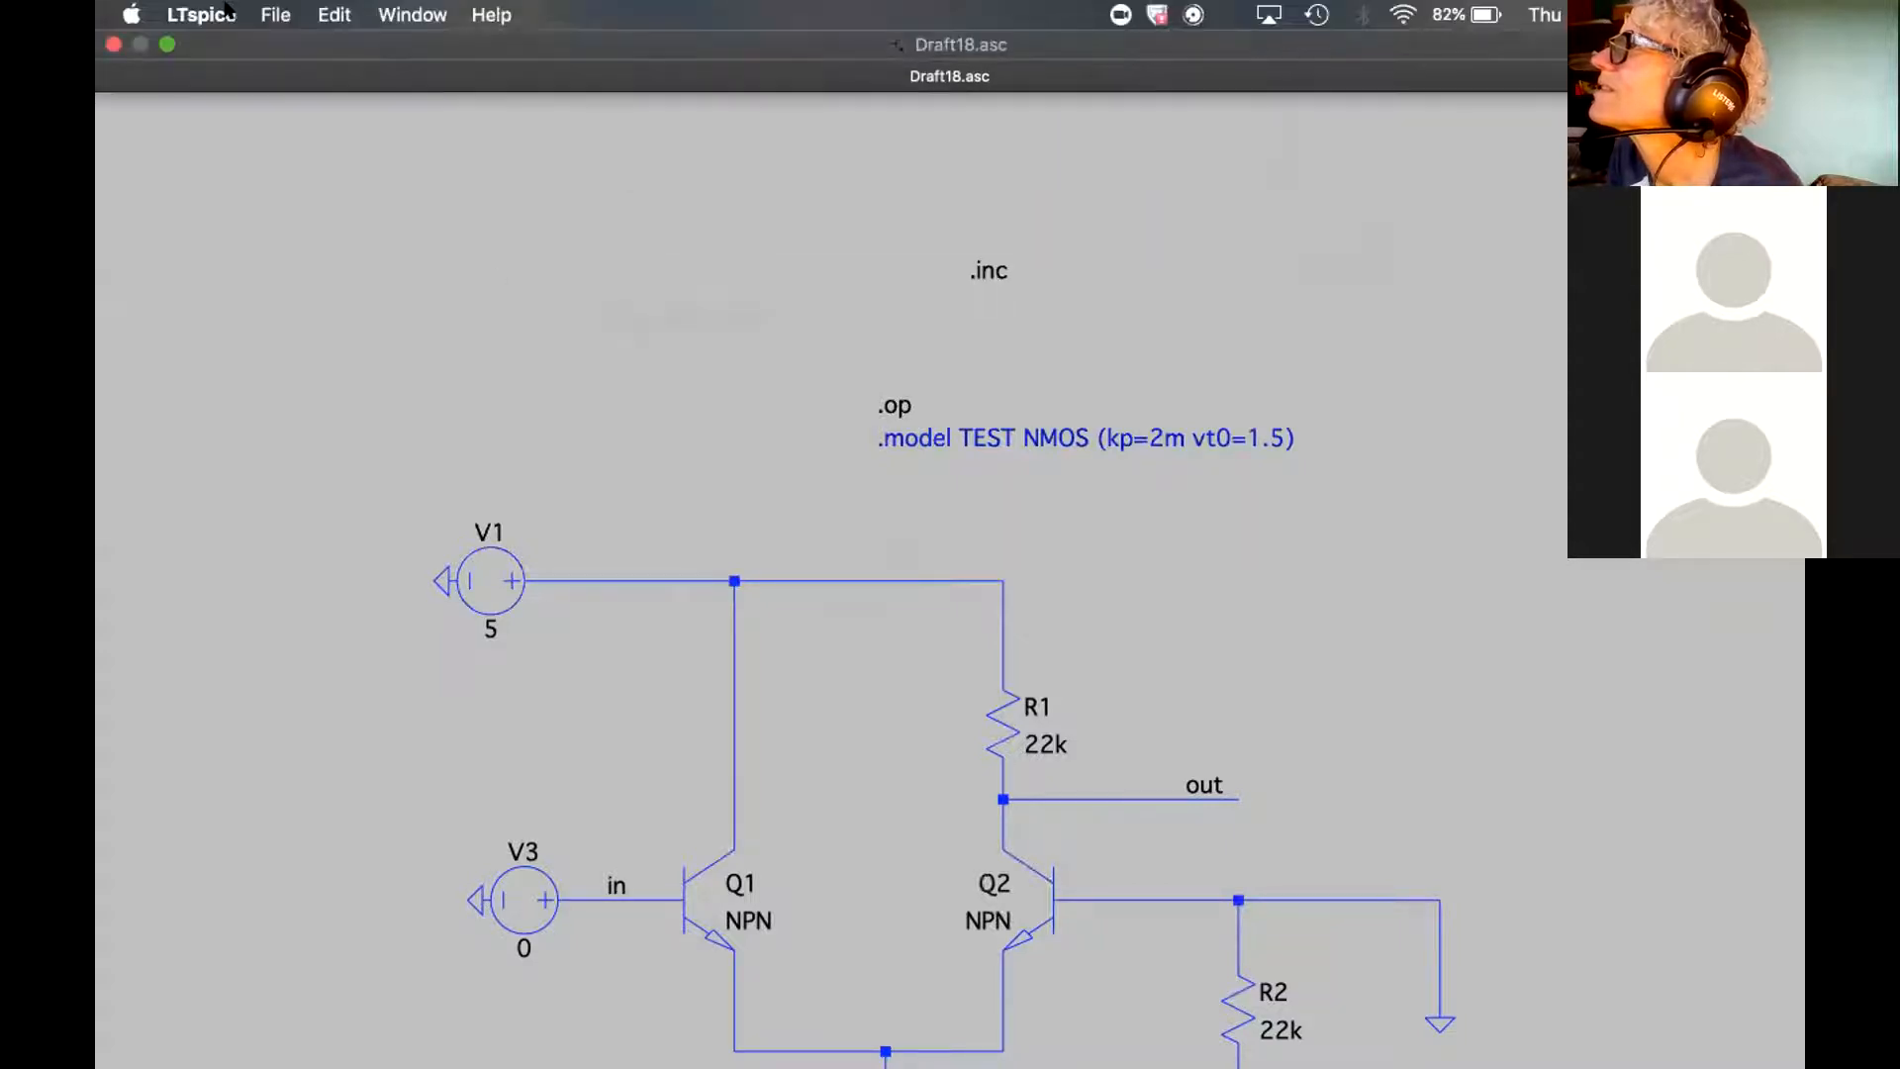
{"action": "left_click", "coordinate": [265, 14]}
{"action": "mouse_move", "coordinate": [297, 50]}
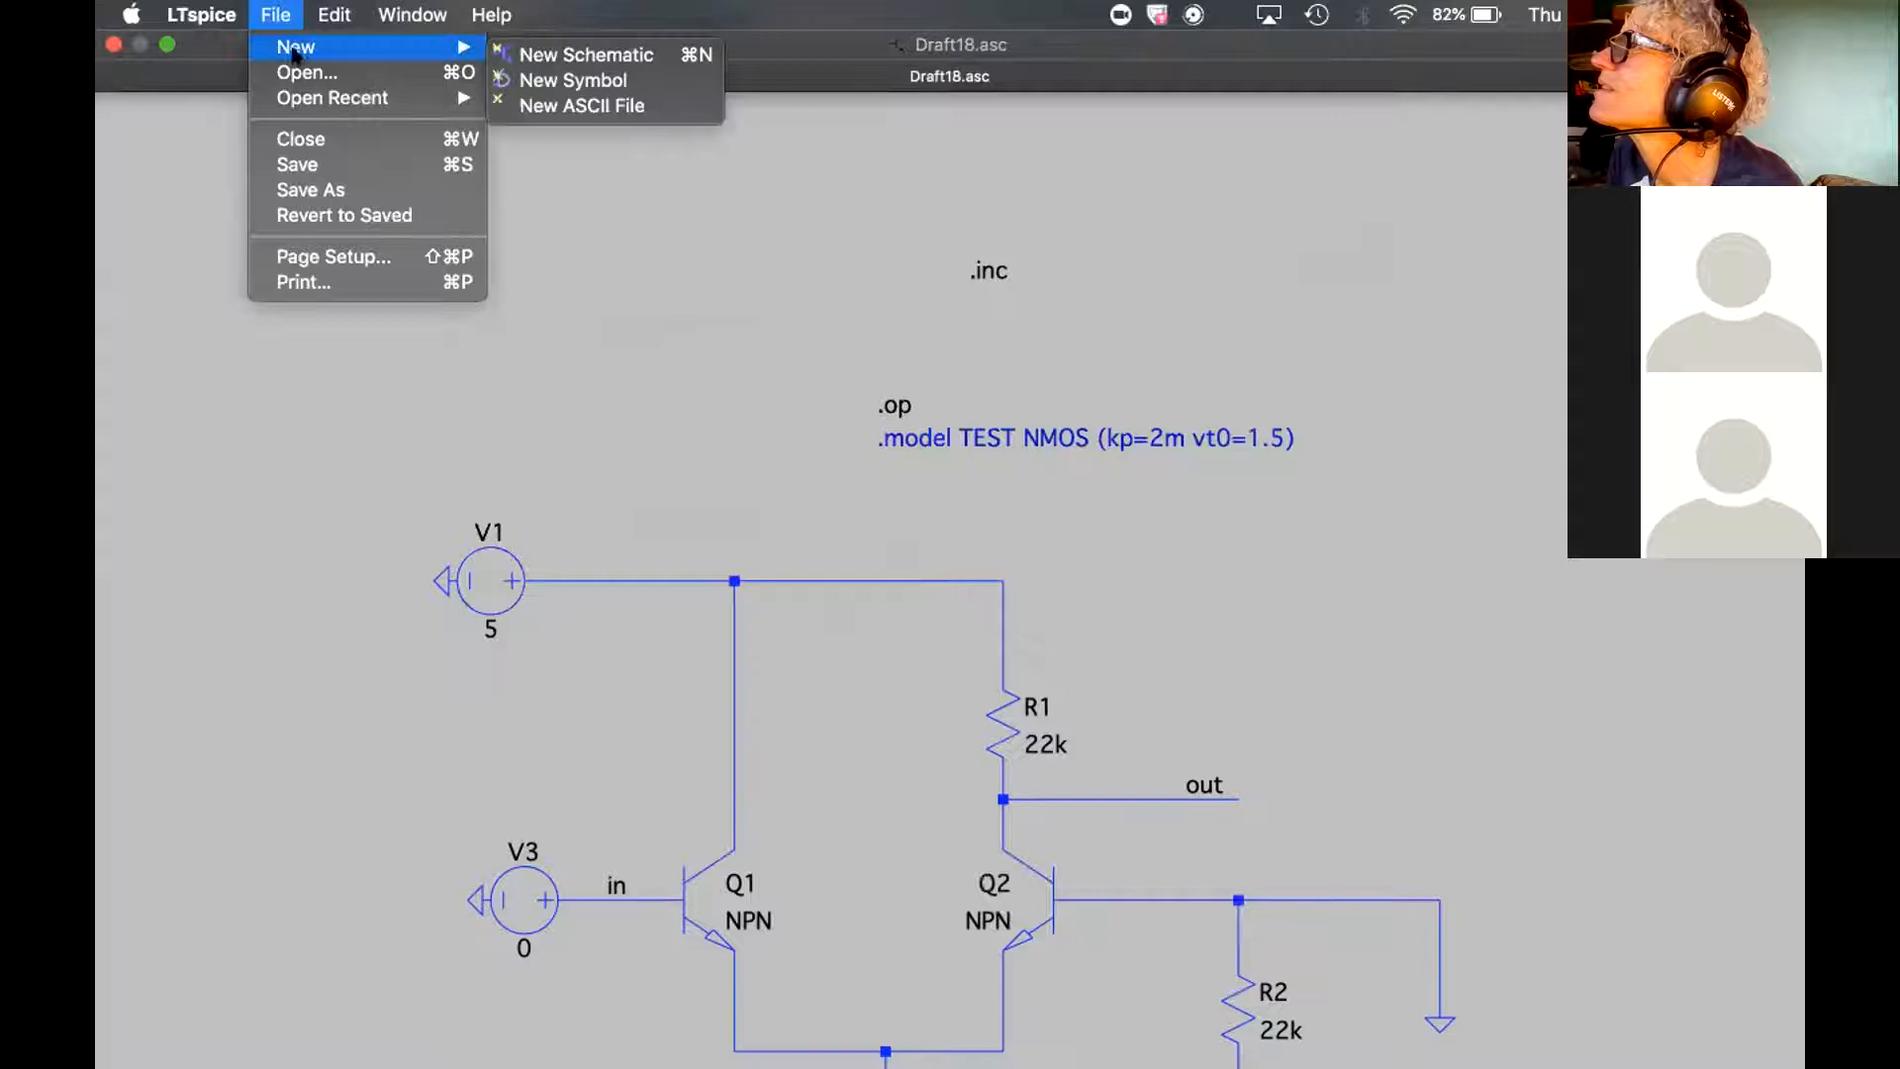
{"action": "left_click", "coordinate": [540, 82]}
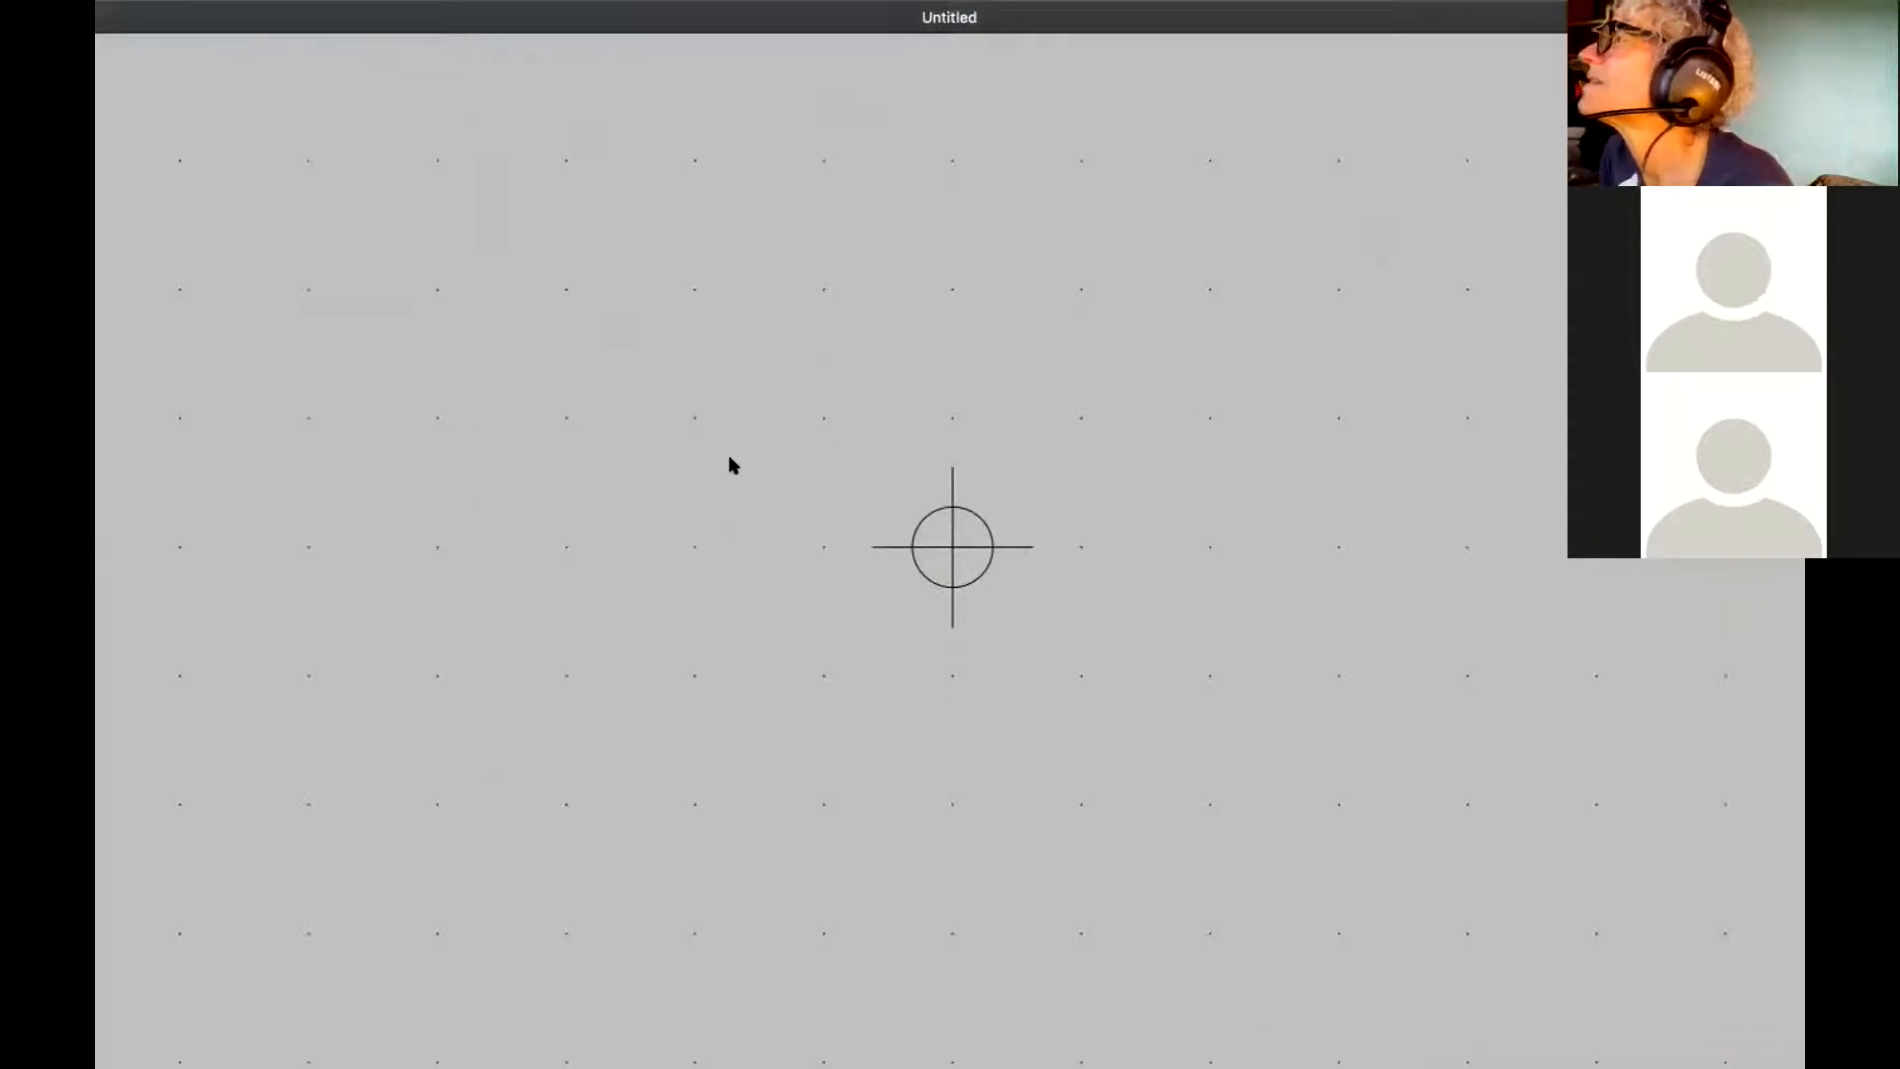
{"action": "right_click", "coordinate": [771, 432]}
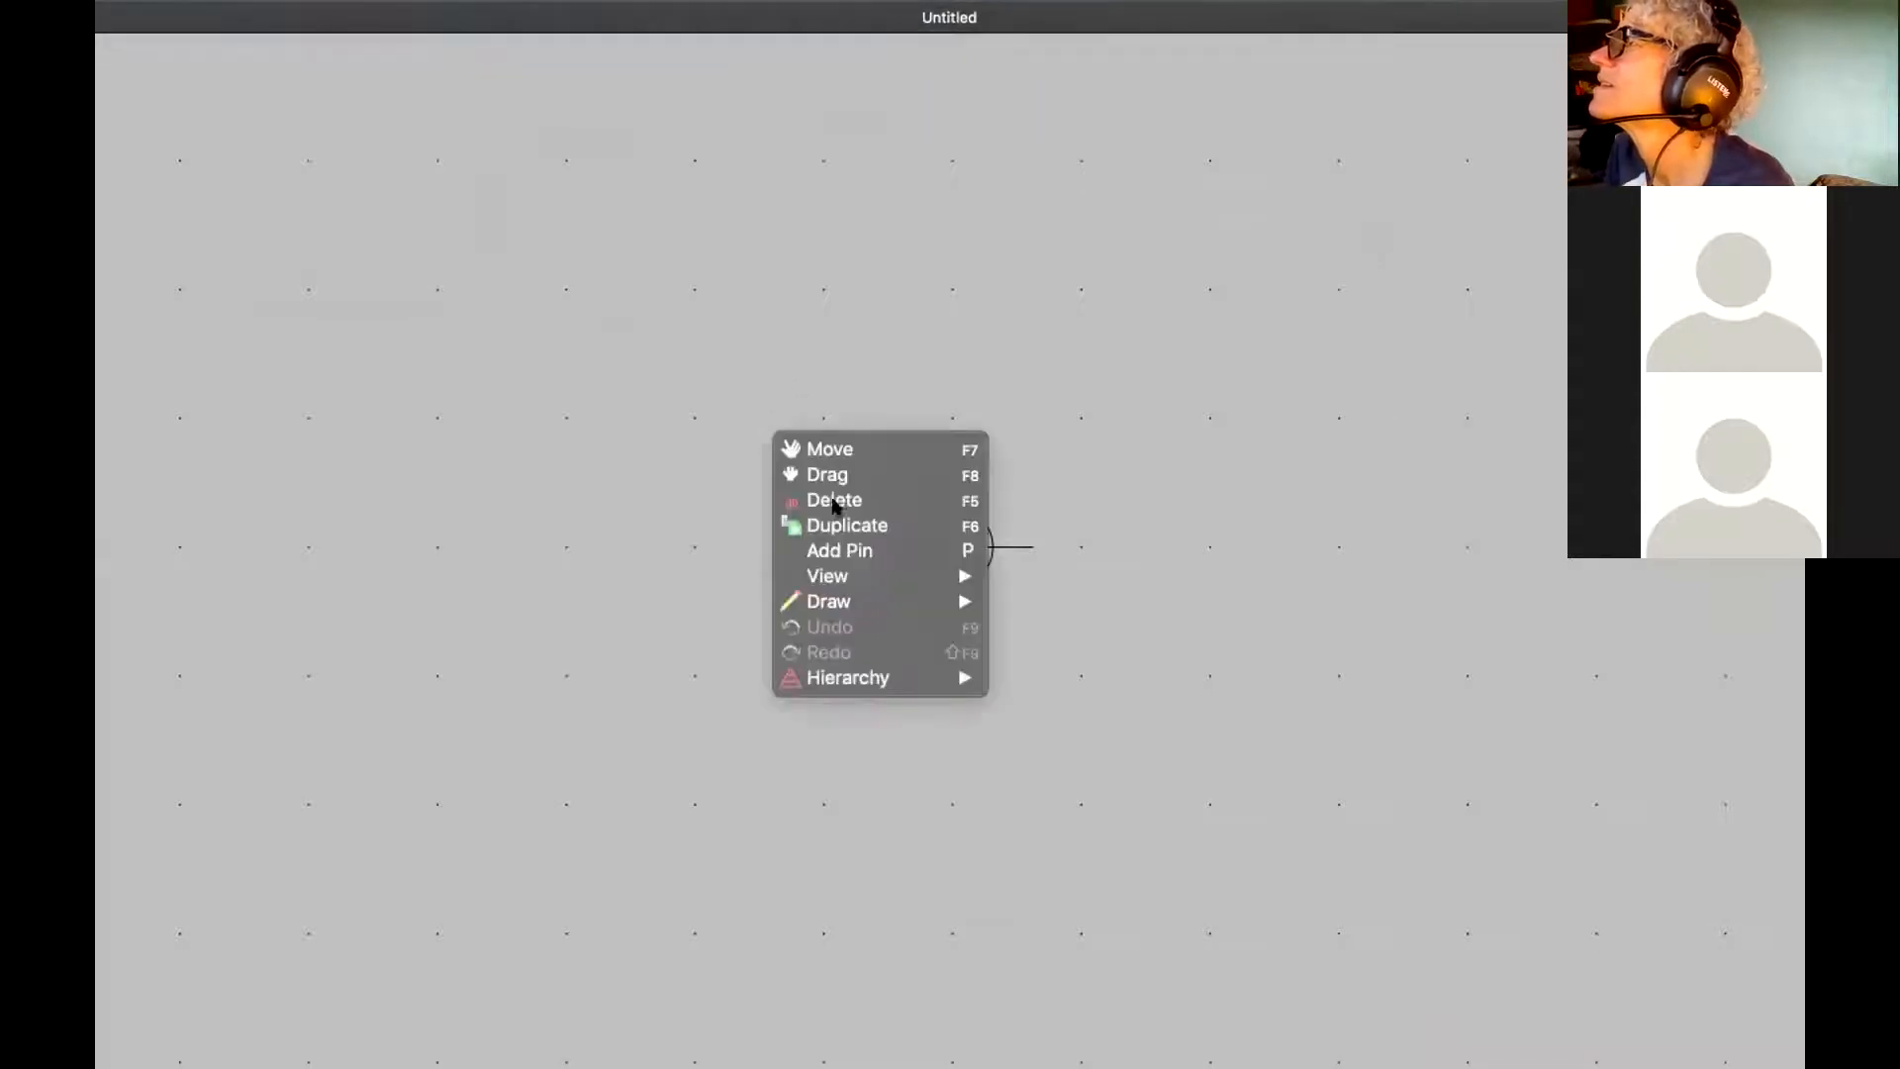
{"action": "mouse_move", "coordinate": [831, 598]}
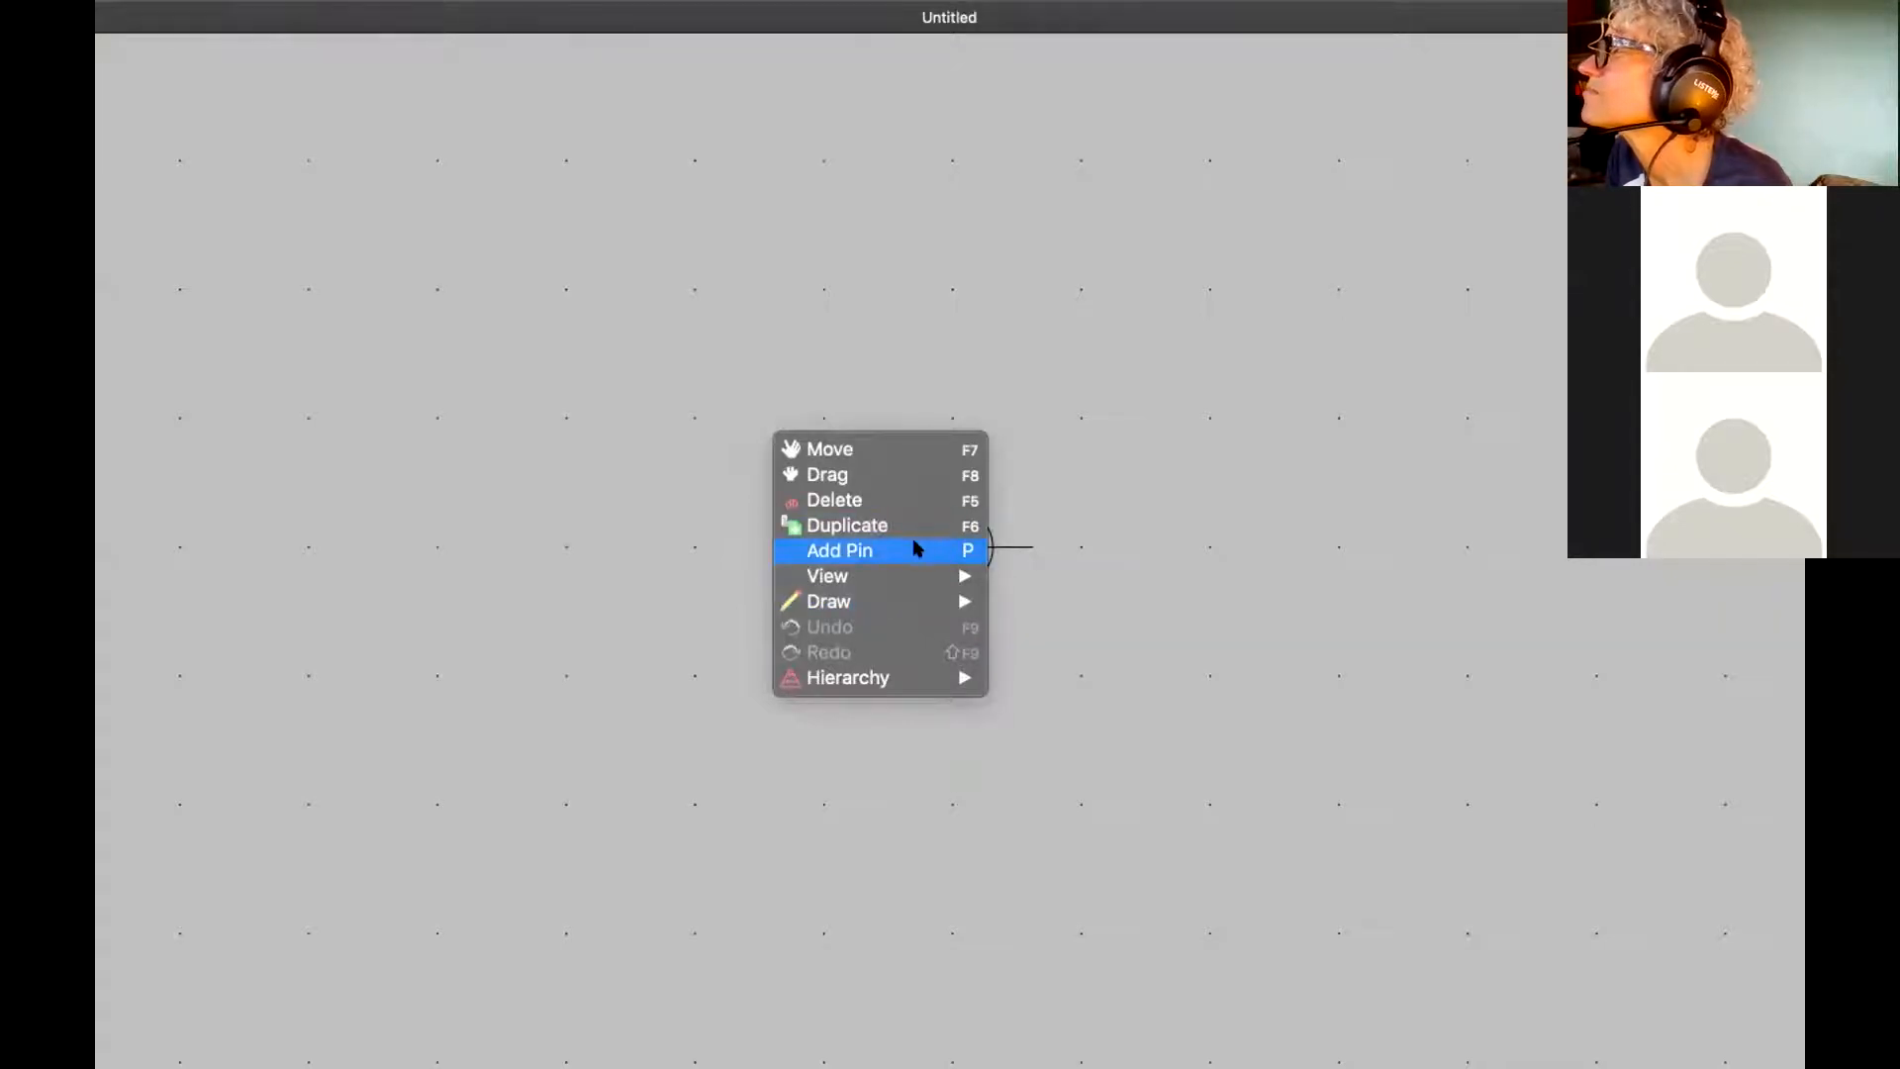
{"action": "left_click", "coordinate": [832, 547]}
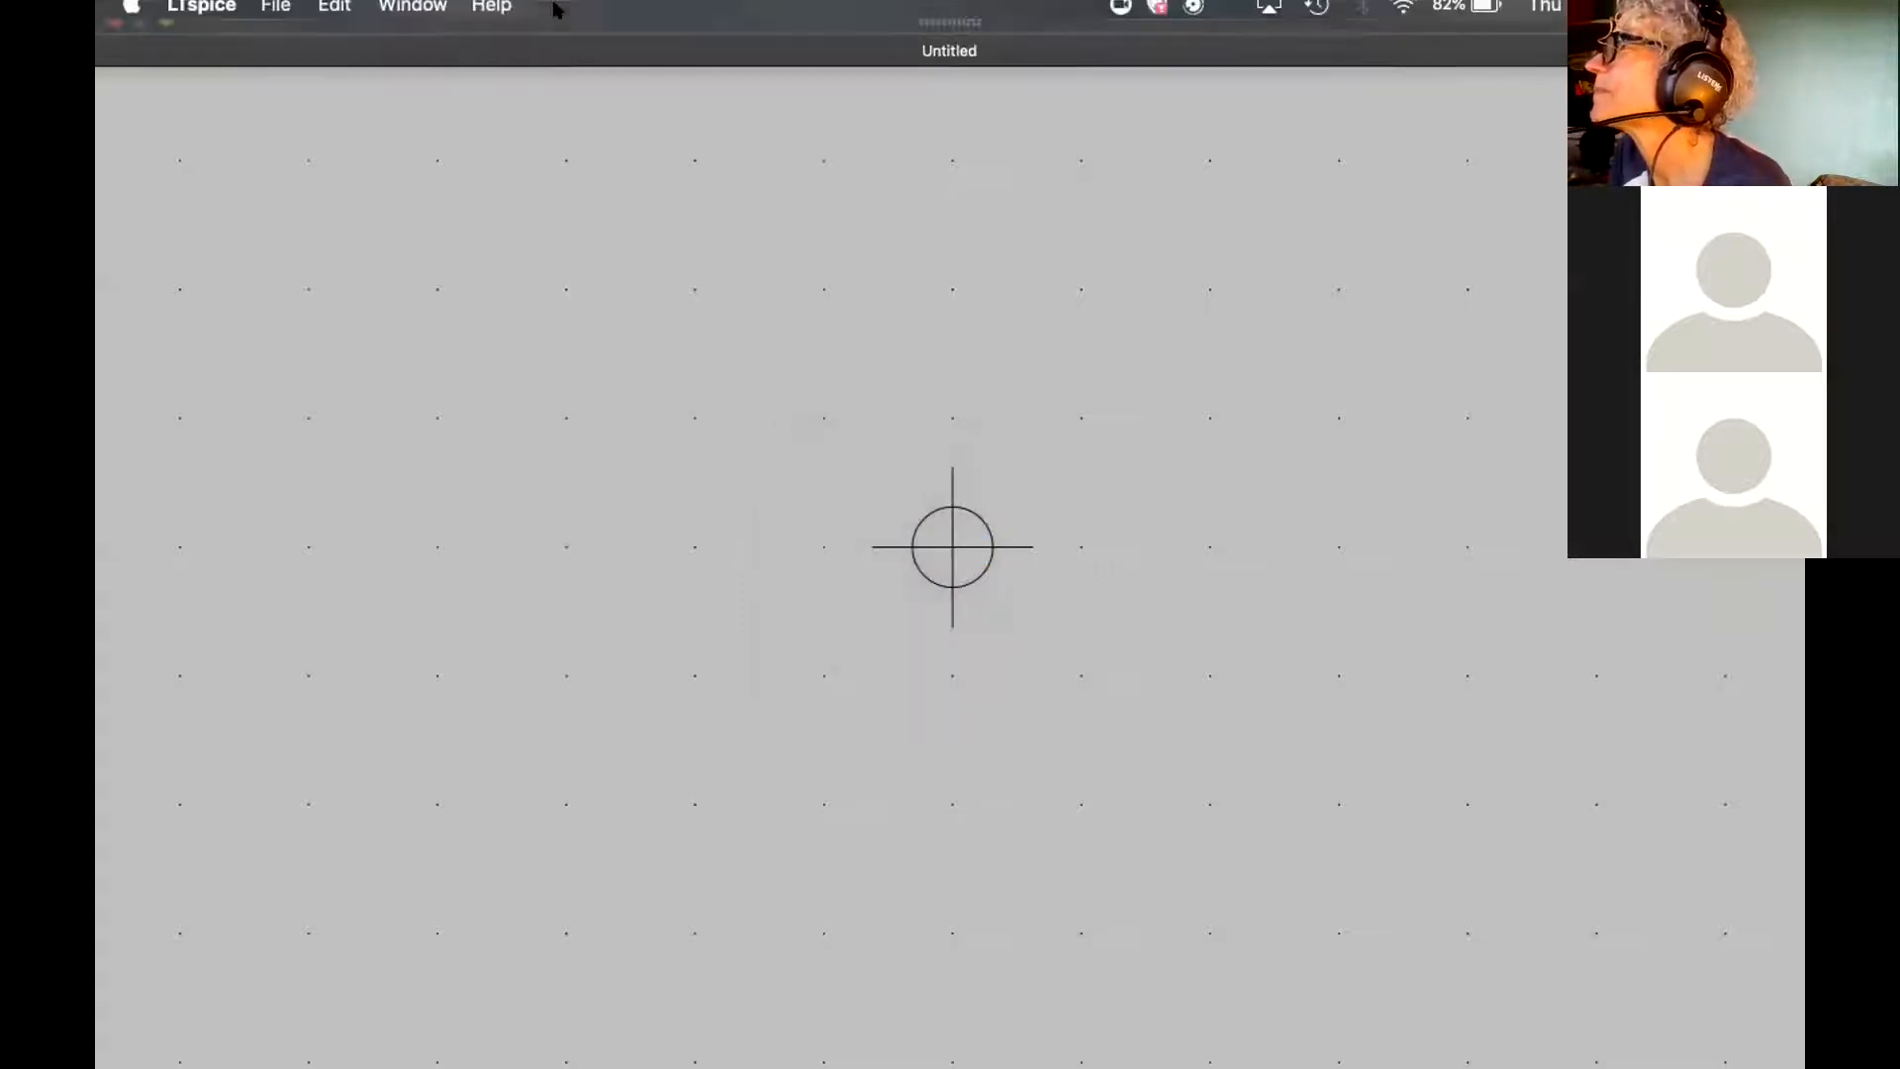
{"action": "left_click", "coordinate": [275, 14]}
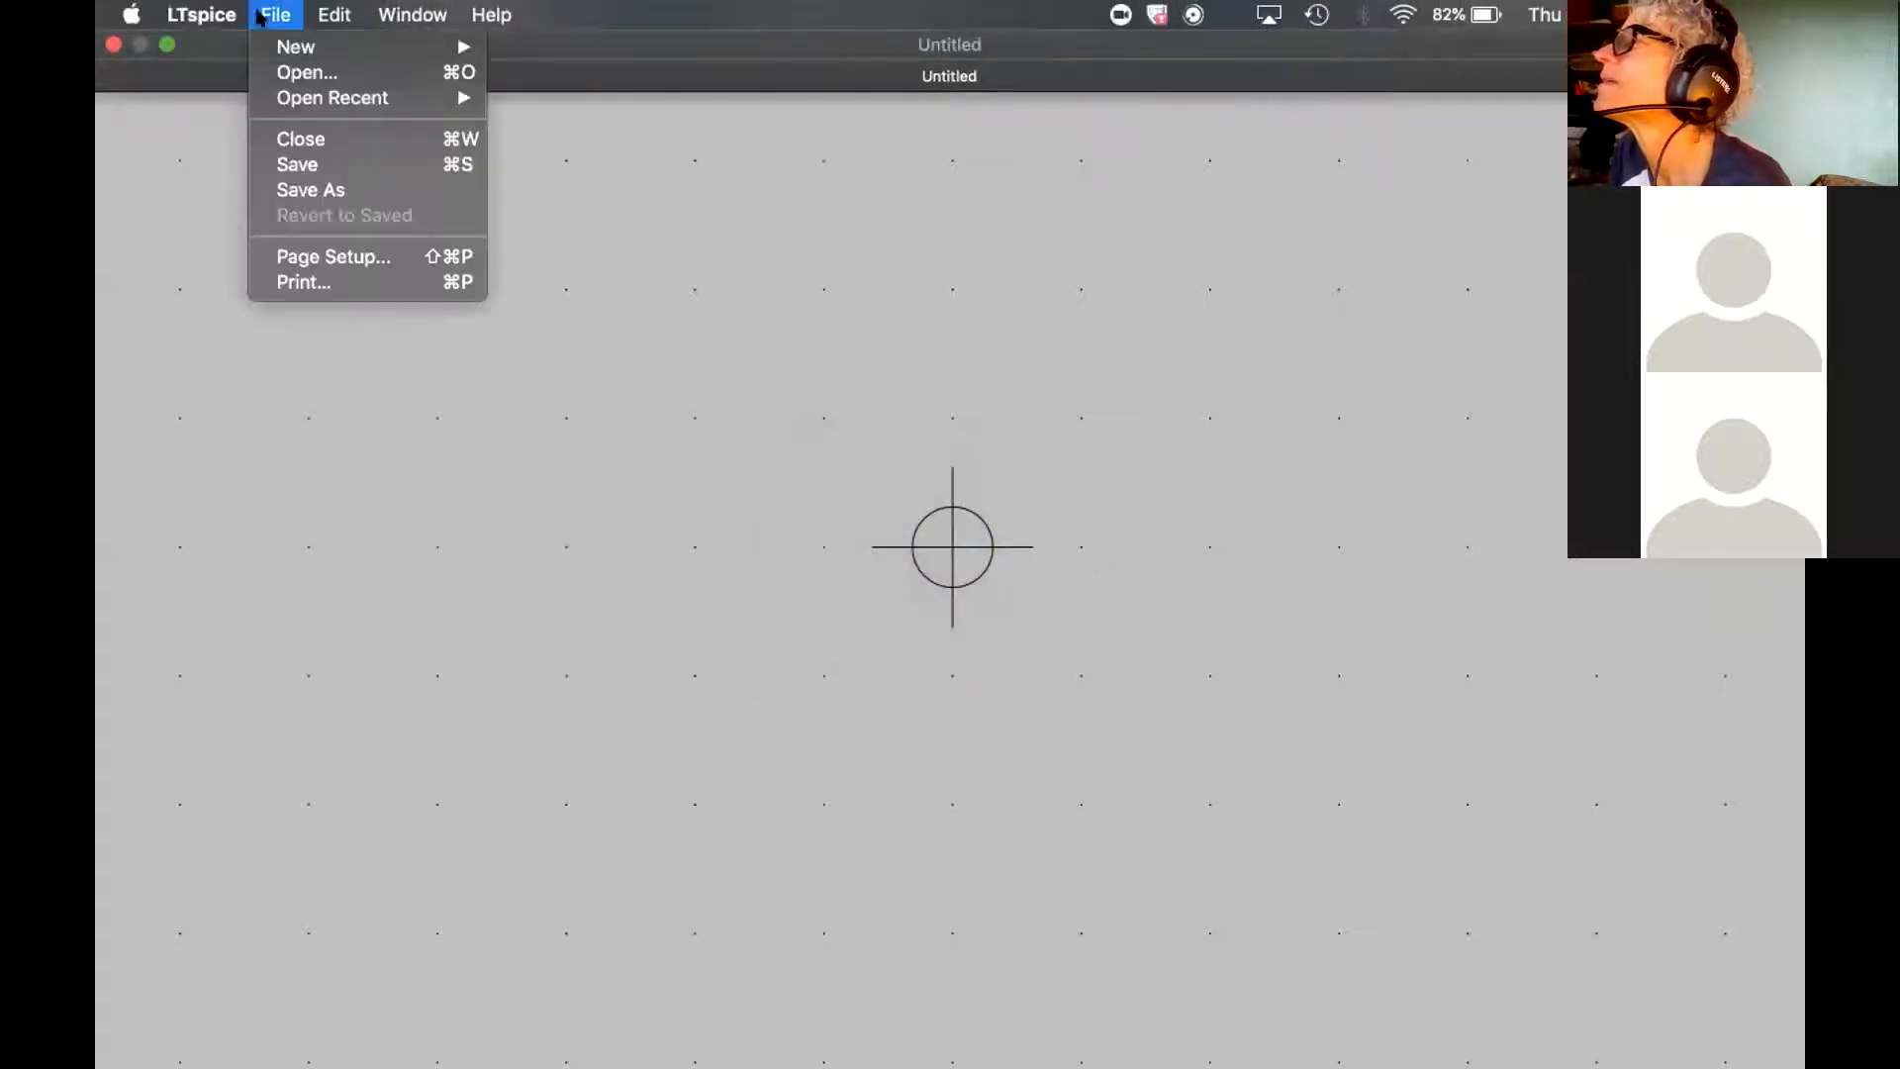
{"action": "left_click", "coordinate": [488, 372]}
{"action": "right_click", "coordinate": [547, 337]}
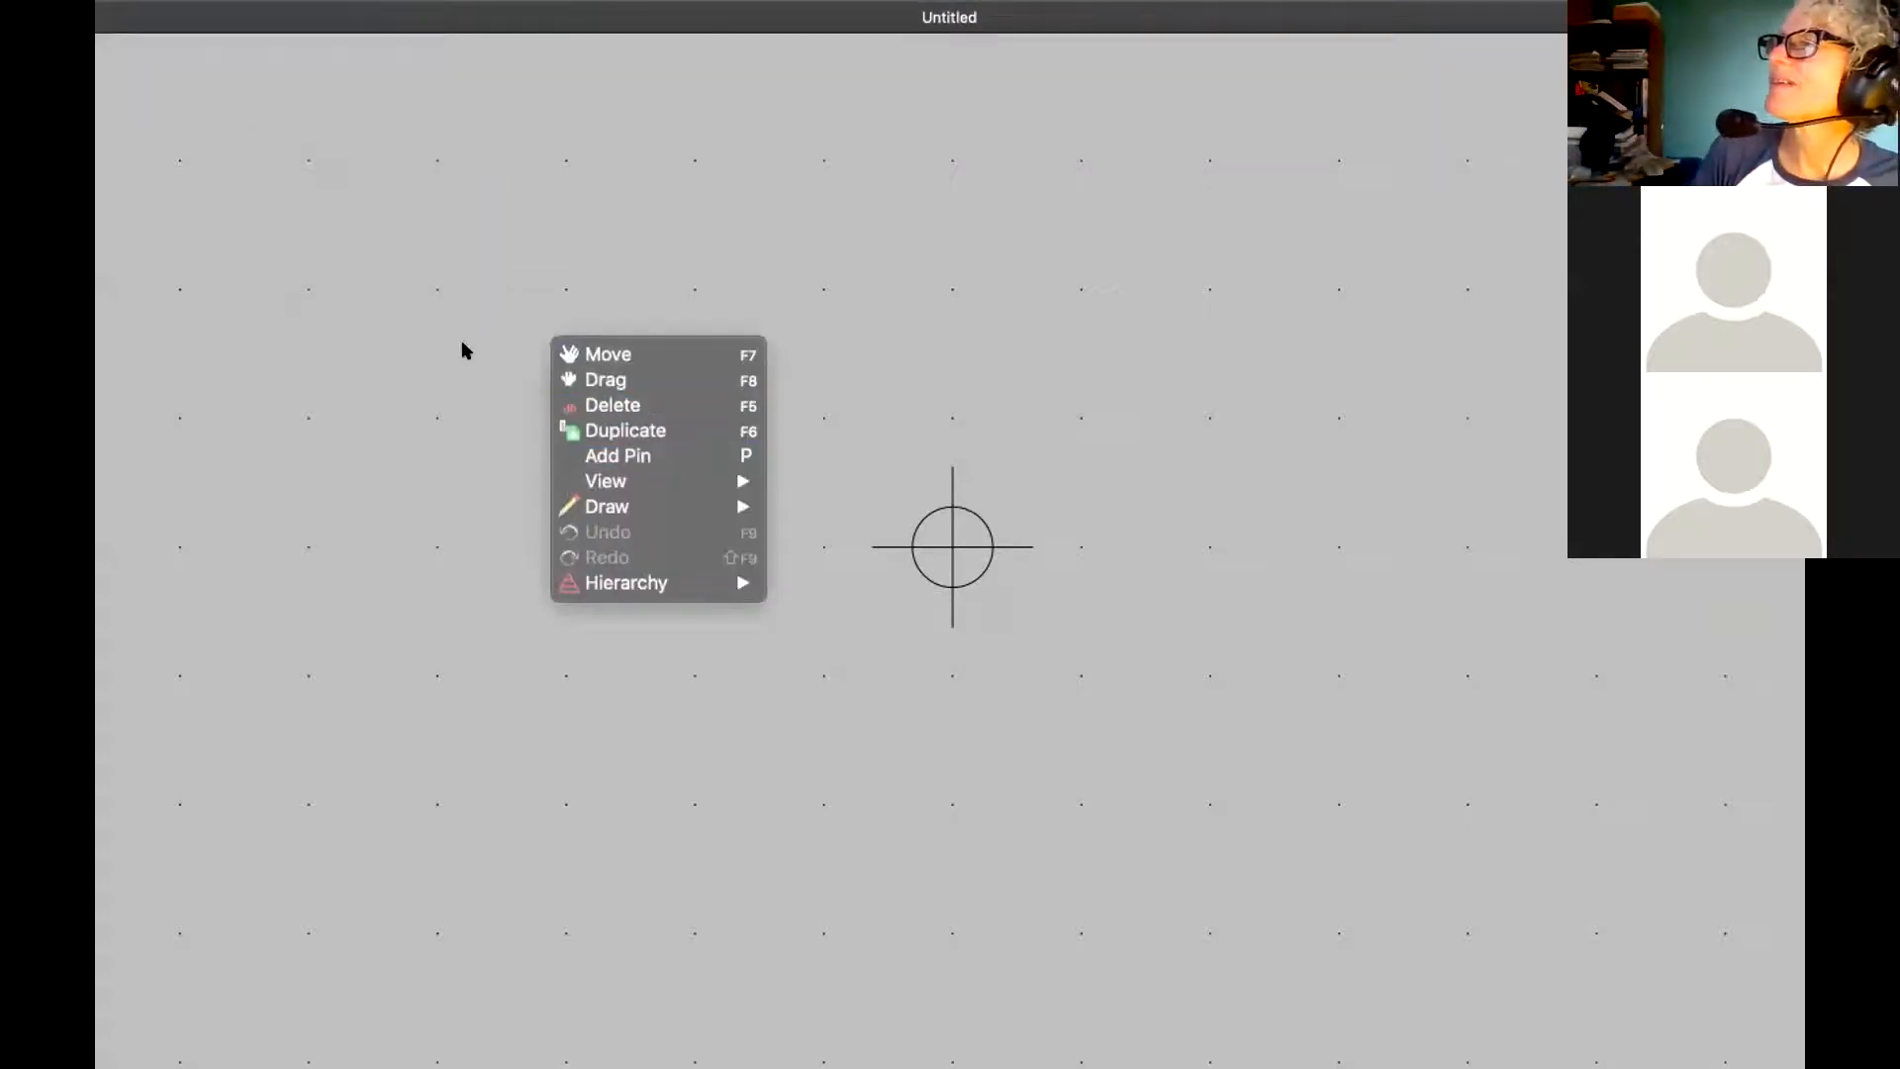
{"action": "left_click", "coordinate": [404, 318]}
Switch to the Mac desktop and create a new folder there named stuff
{"action": "key", "text": "ctrl+Left"}
{"action": "key", "text": "ctrl+Left"}
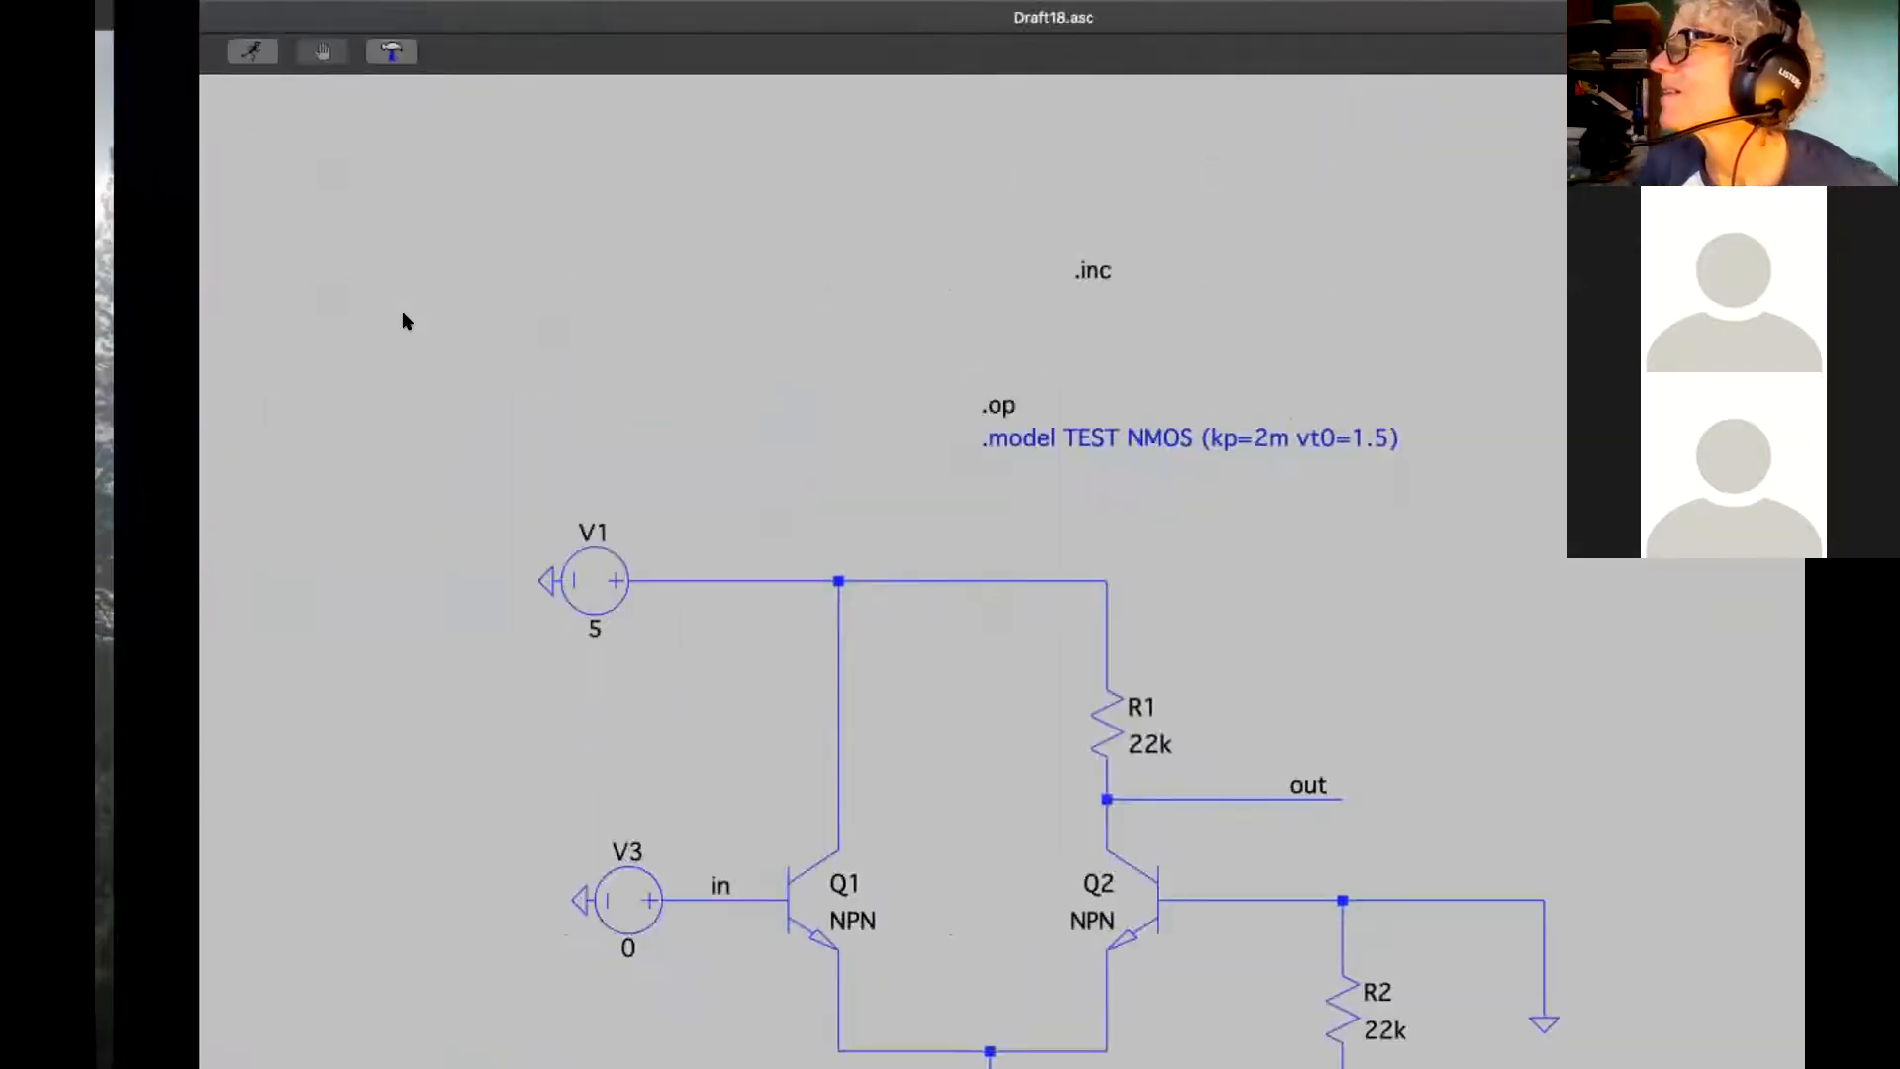
{"action": "right_click", "coordinate": [846, 501]}
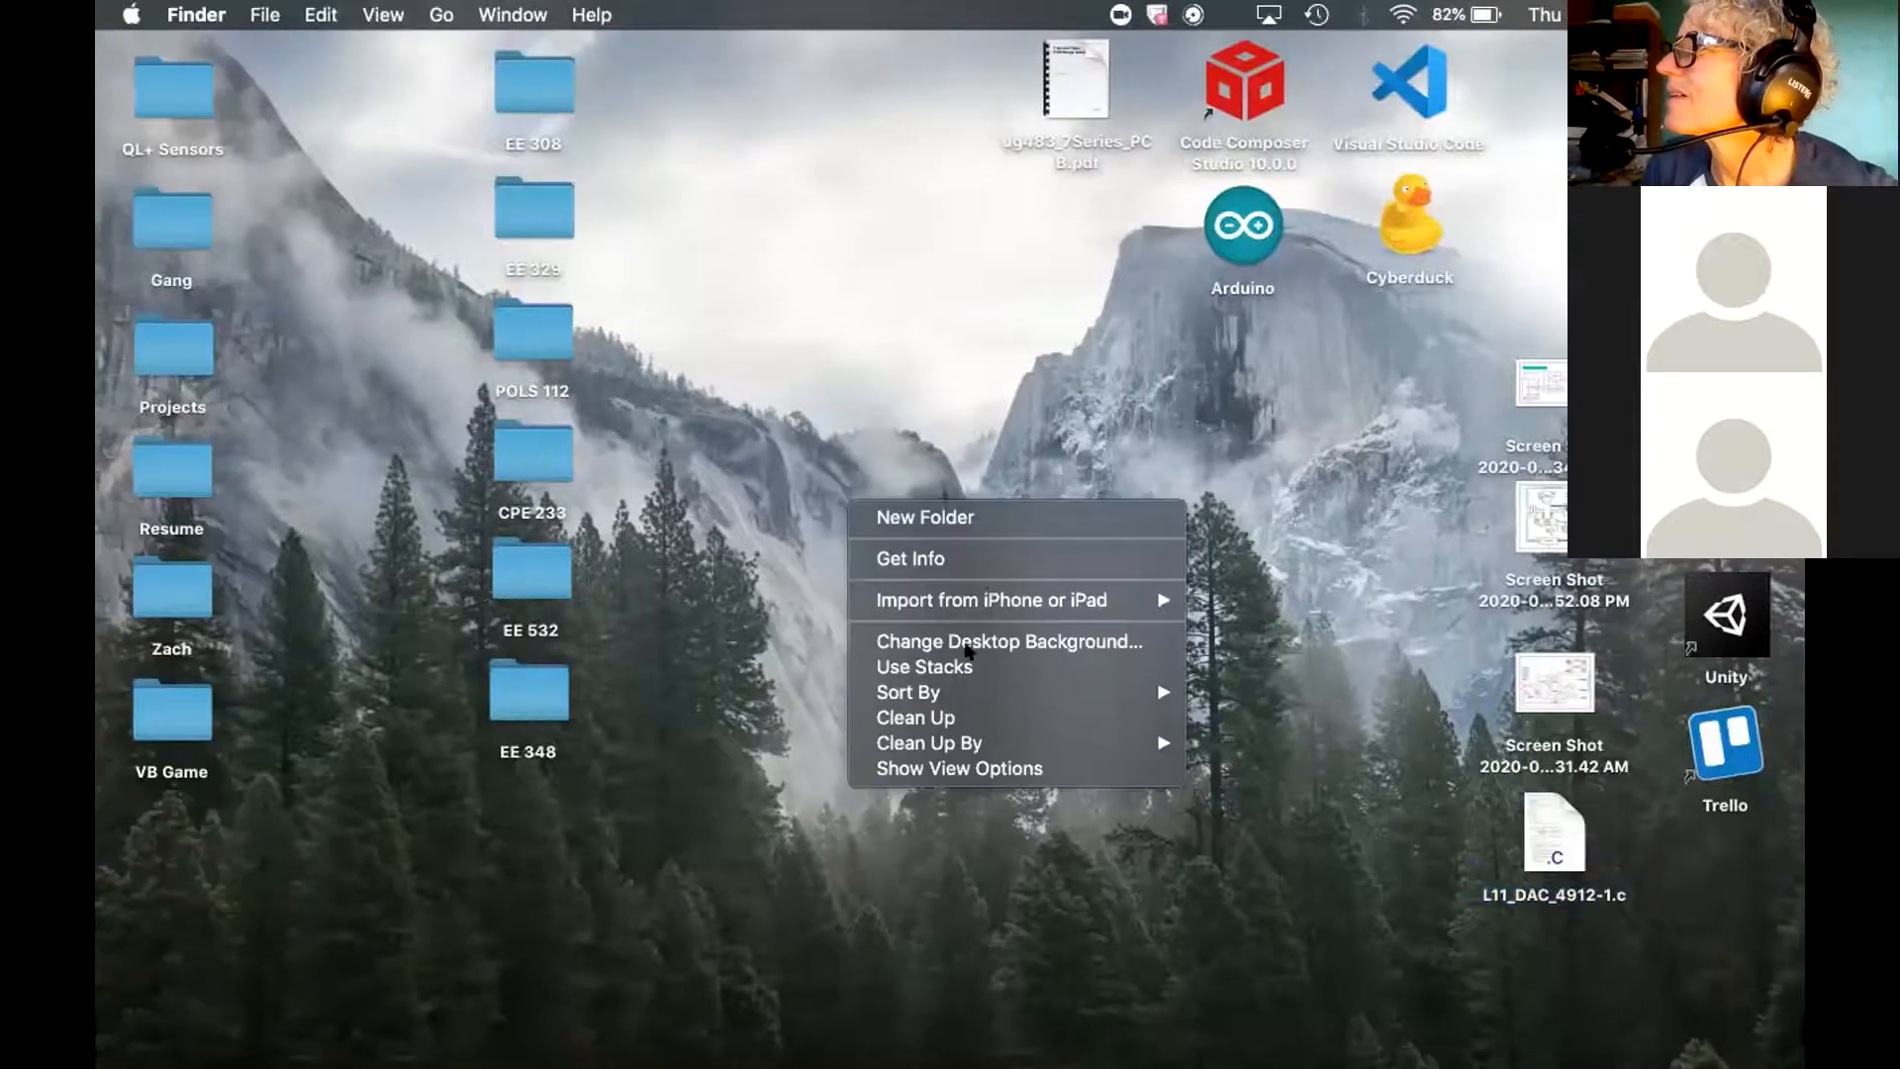
{"action": "left_click", "coordinate": [938, 519]}
{"action": "type", "text": "stuff"}
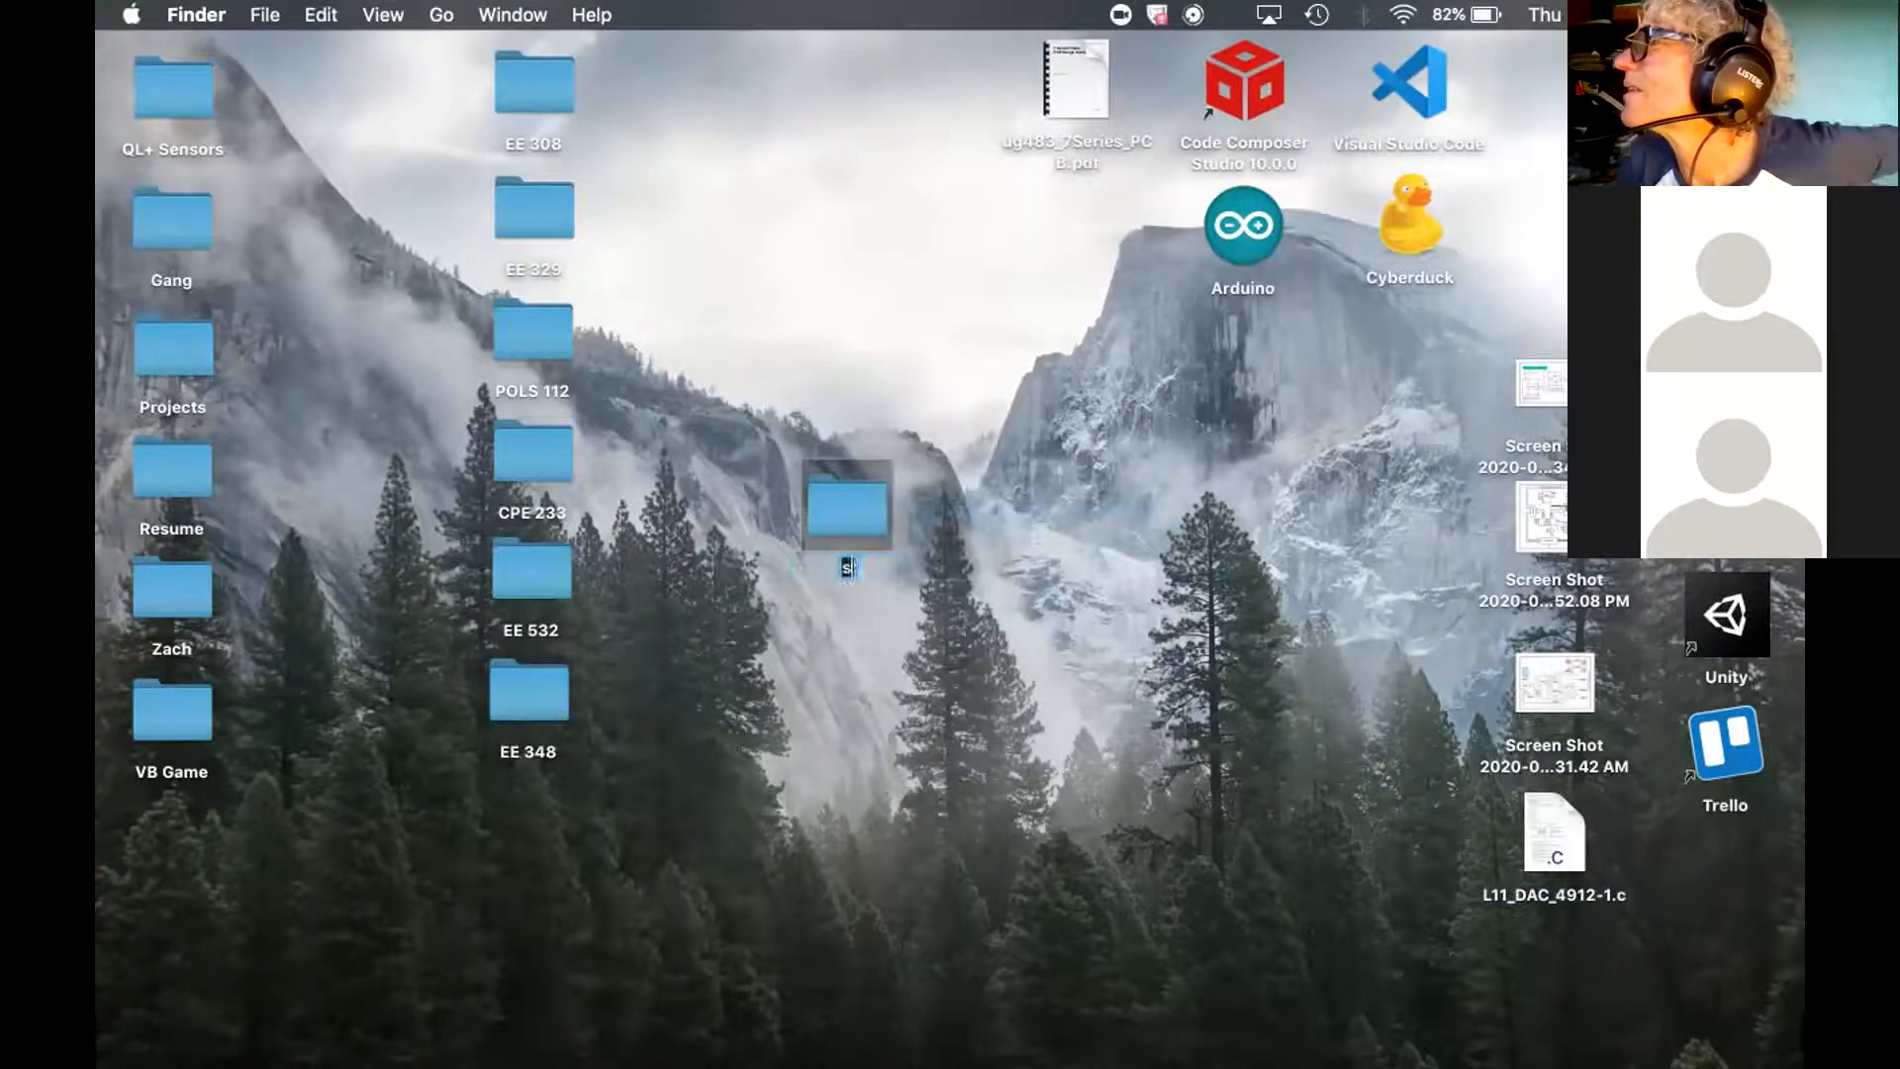
{"action": "key", "text": "Return"}
{"action": "key", "text": "ctrl+Right"}
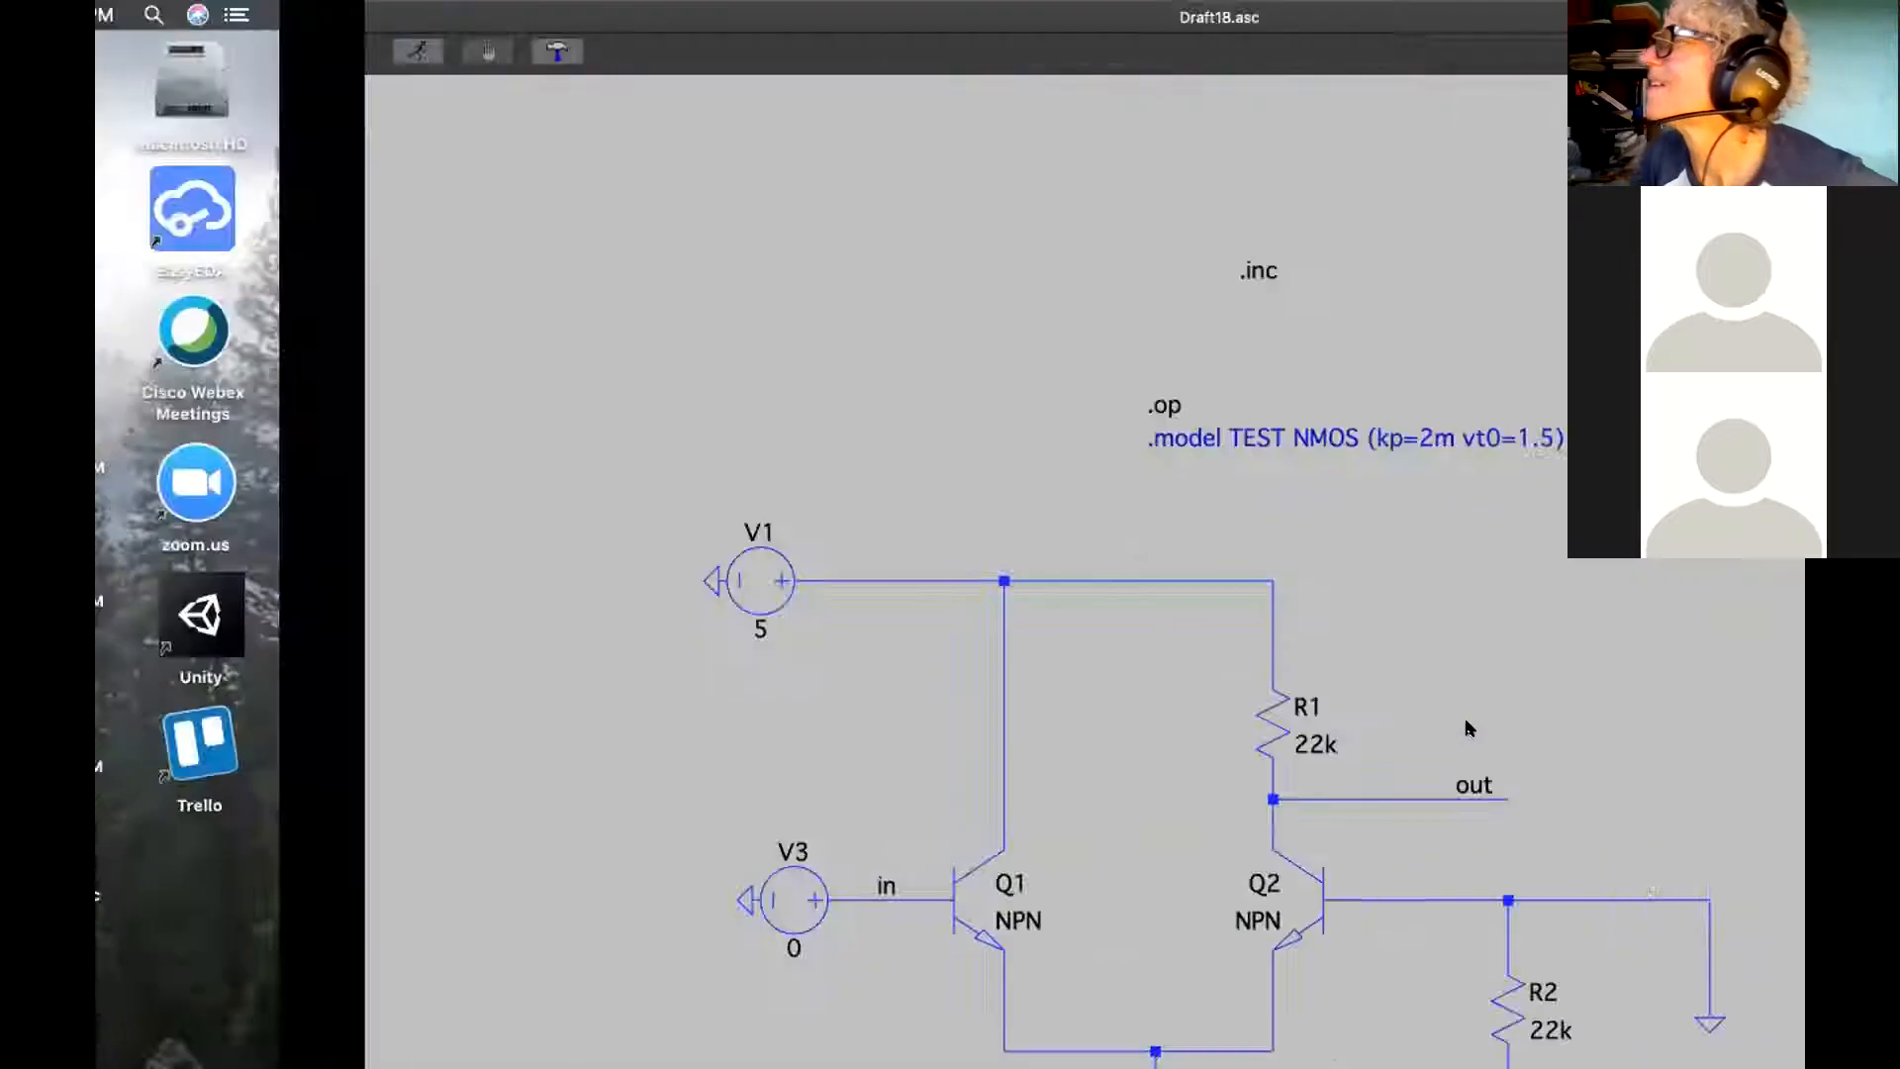
{"action": "key", "text": "ctrl+Right"}
{"action": "right_click", "coordinate": [909, 457]}
{"action": "left_click", "coordinate": [809, 432]}
{"action": "key", "text": "ctrl+Left"}
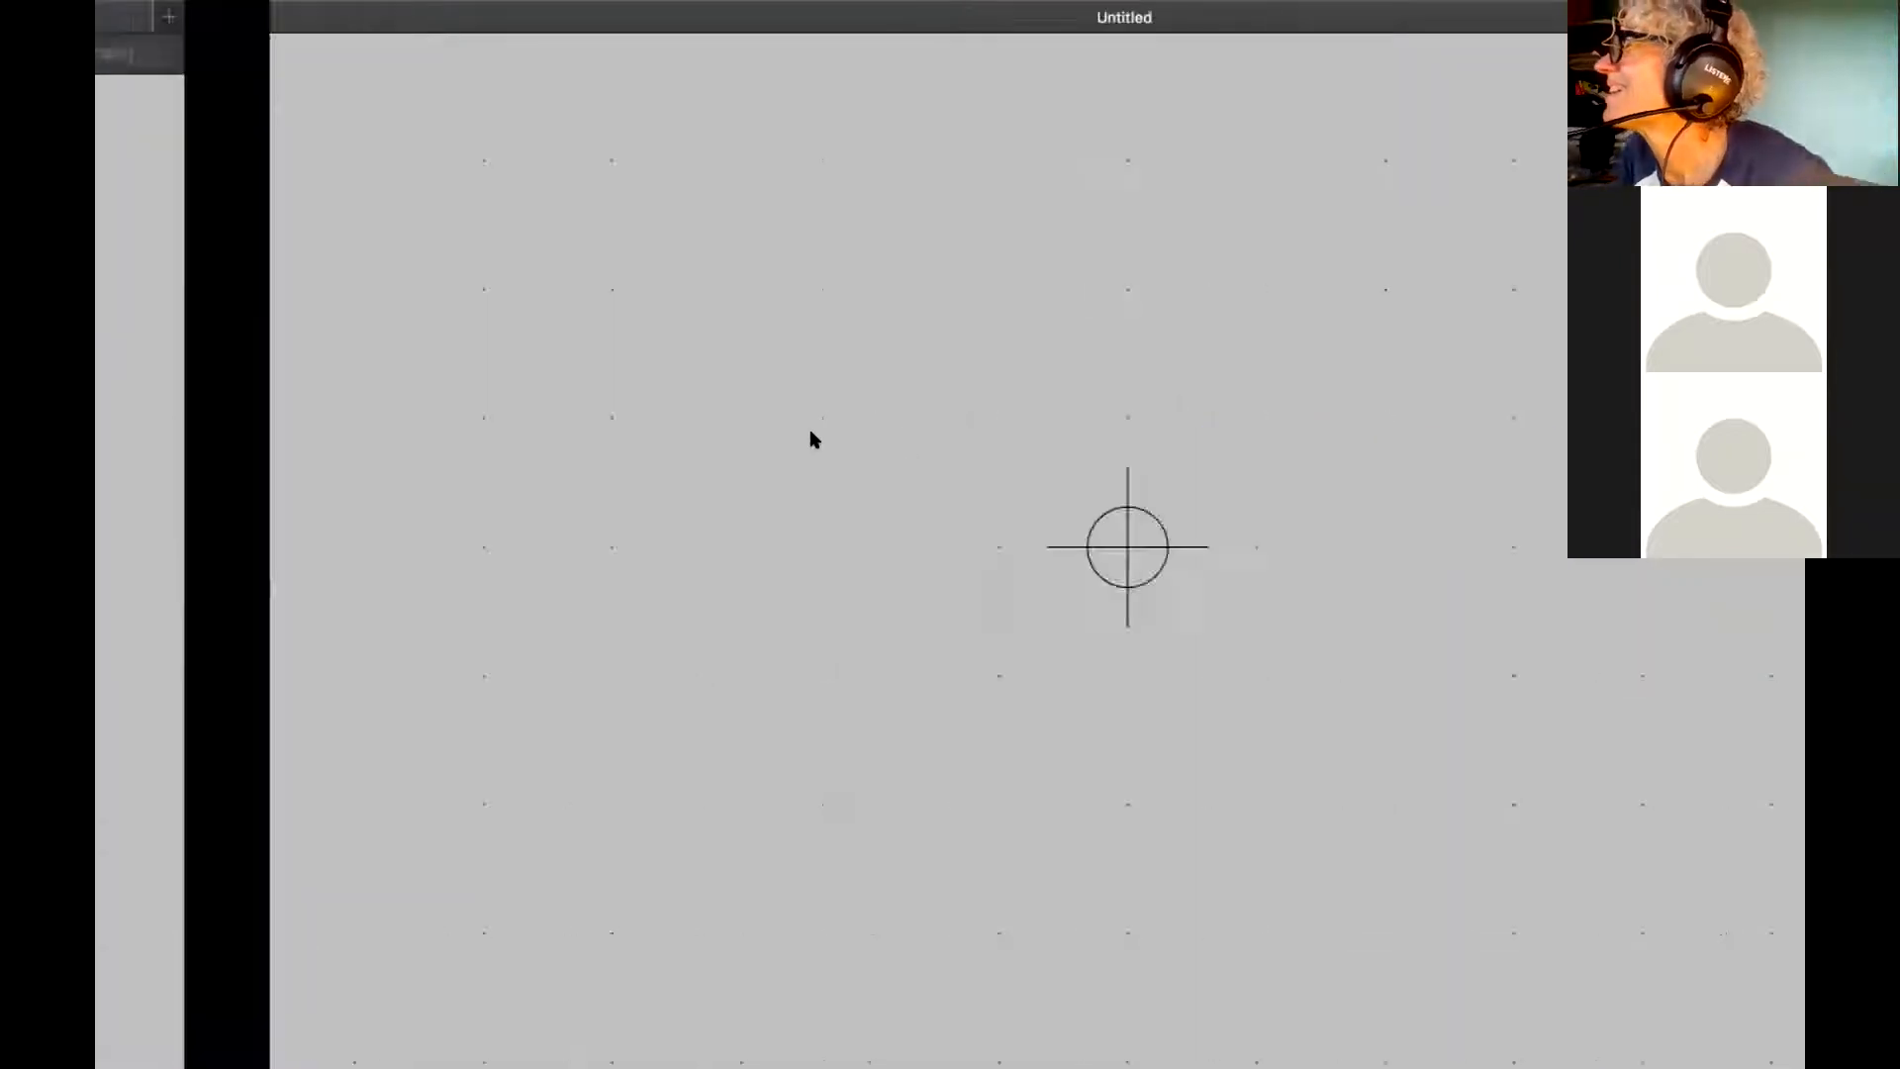
{"action": "key", "text": "ctrl+Left"}
{"action": "key", "text": "ctrl+Right"}
{"action": "mouse_move", "coordinate": [220, 5]}
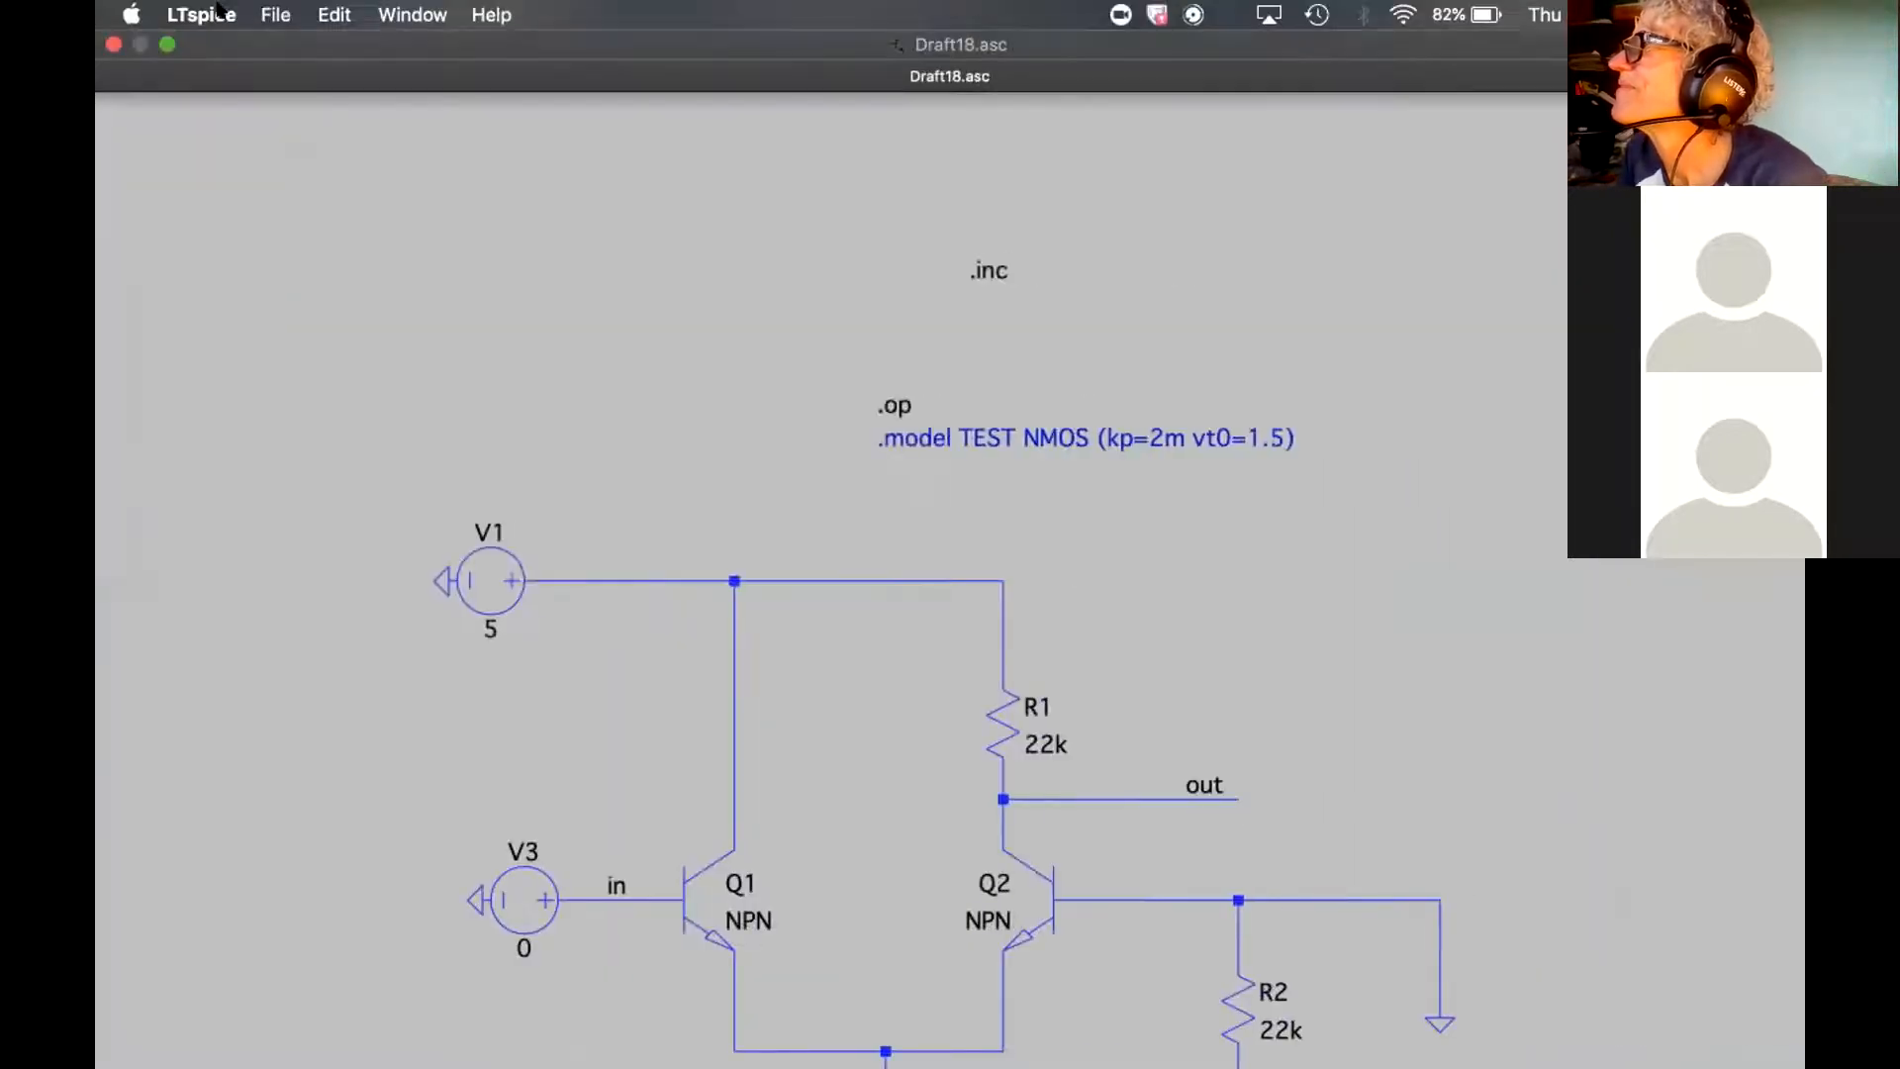
{"action": "left_click", "coordinate": [282, 14]}
{"action": "left_click", "coordinate": [634, 390]}
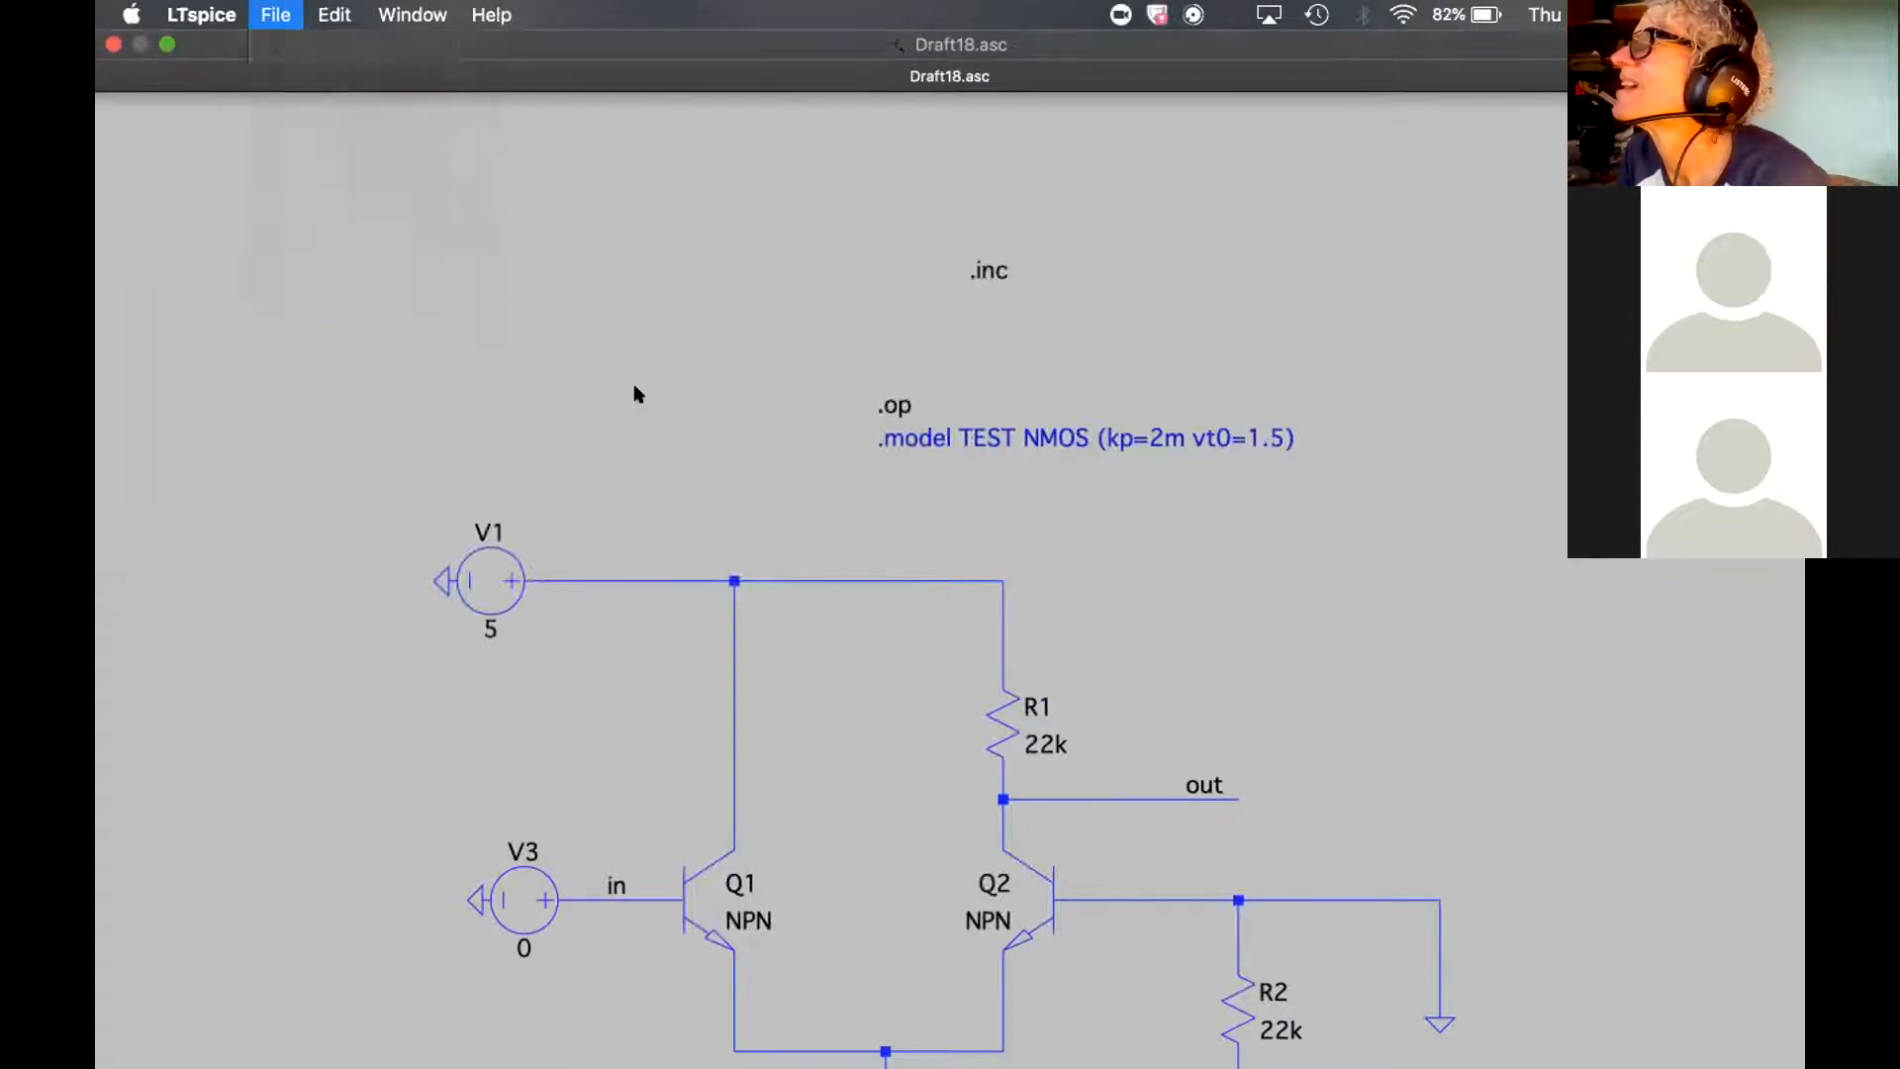
{"action": "right_click", "coordinate": [634, 386]}
{"action": "left_click", "coordinate": [556, 362]}
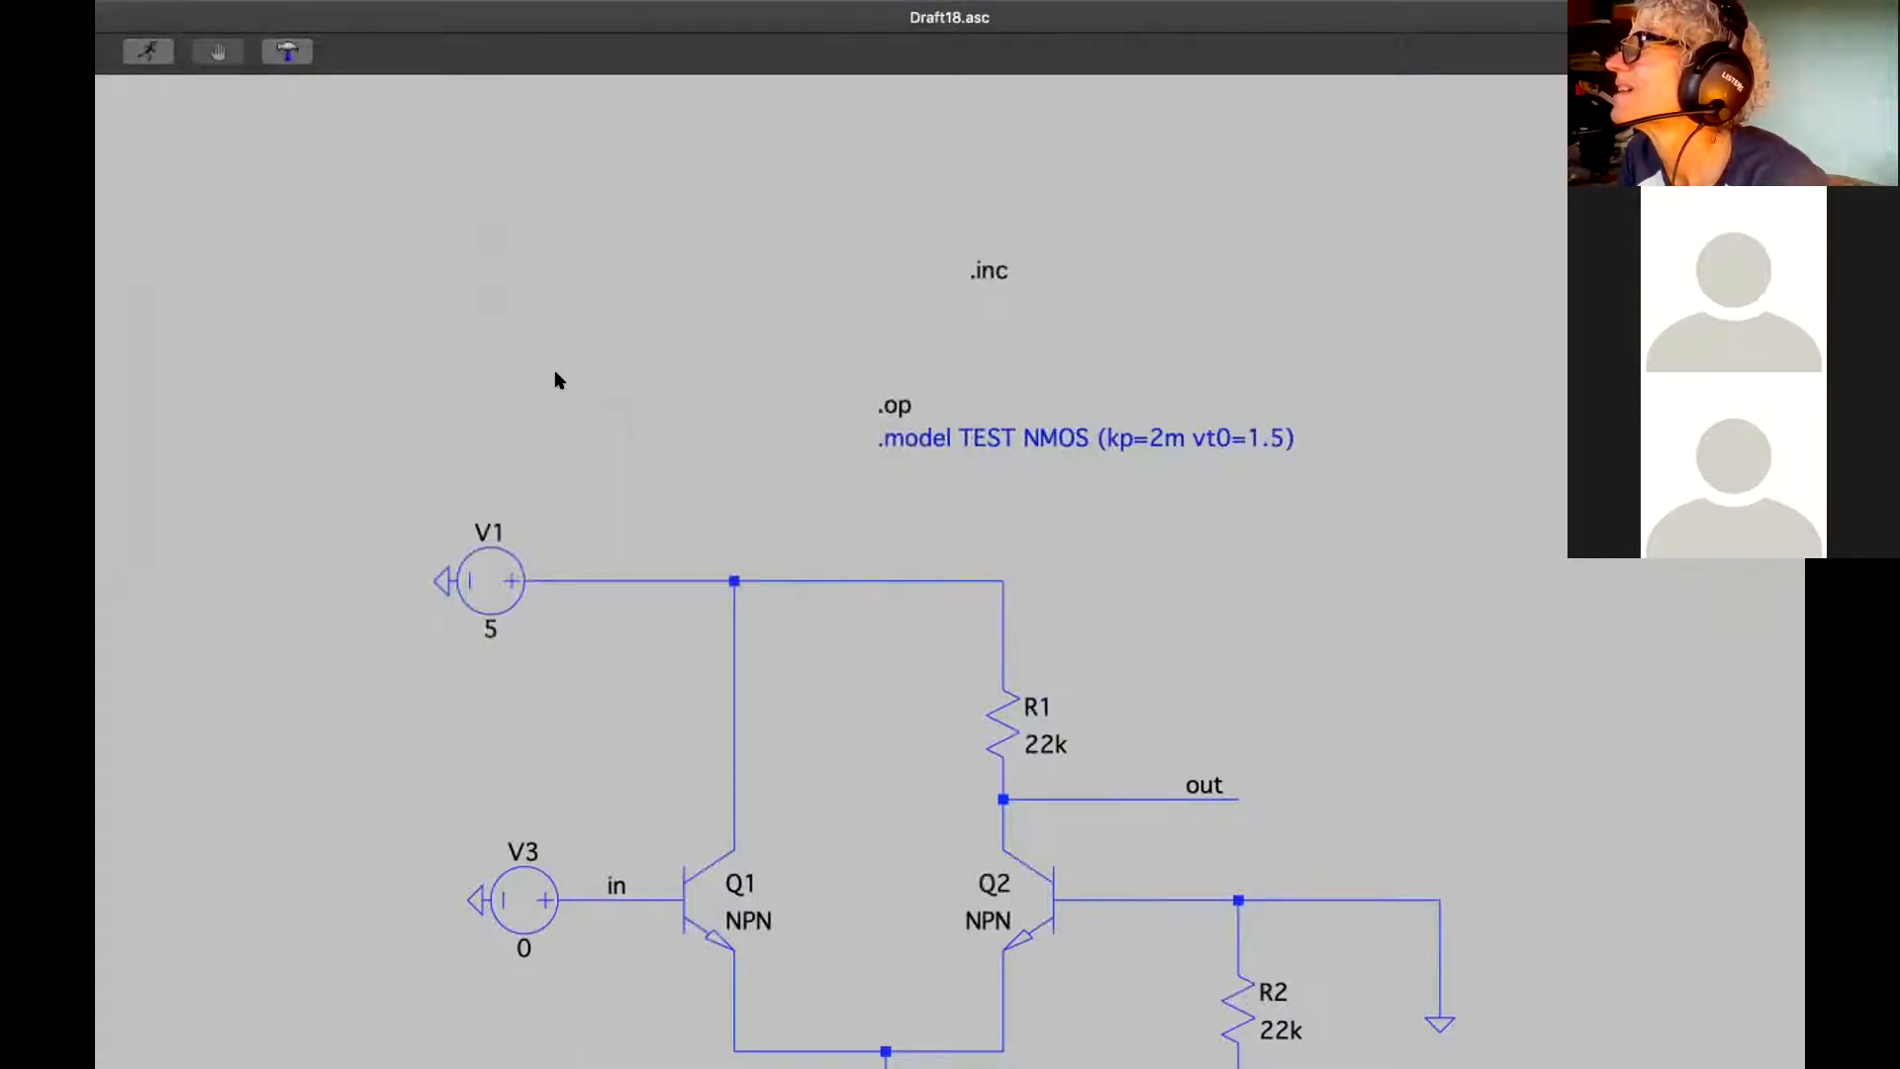
Set the out net label's port type to Output and place it at the open end of its wire
{"action": "scroll", "coordinate": [557, 376], "scroll_direction": "up", "scroll_amount": 1}
{"action": "scroll", "coordinate": [492, 139], "scroll_direction": "down", "scroll_amount": 5}
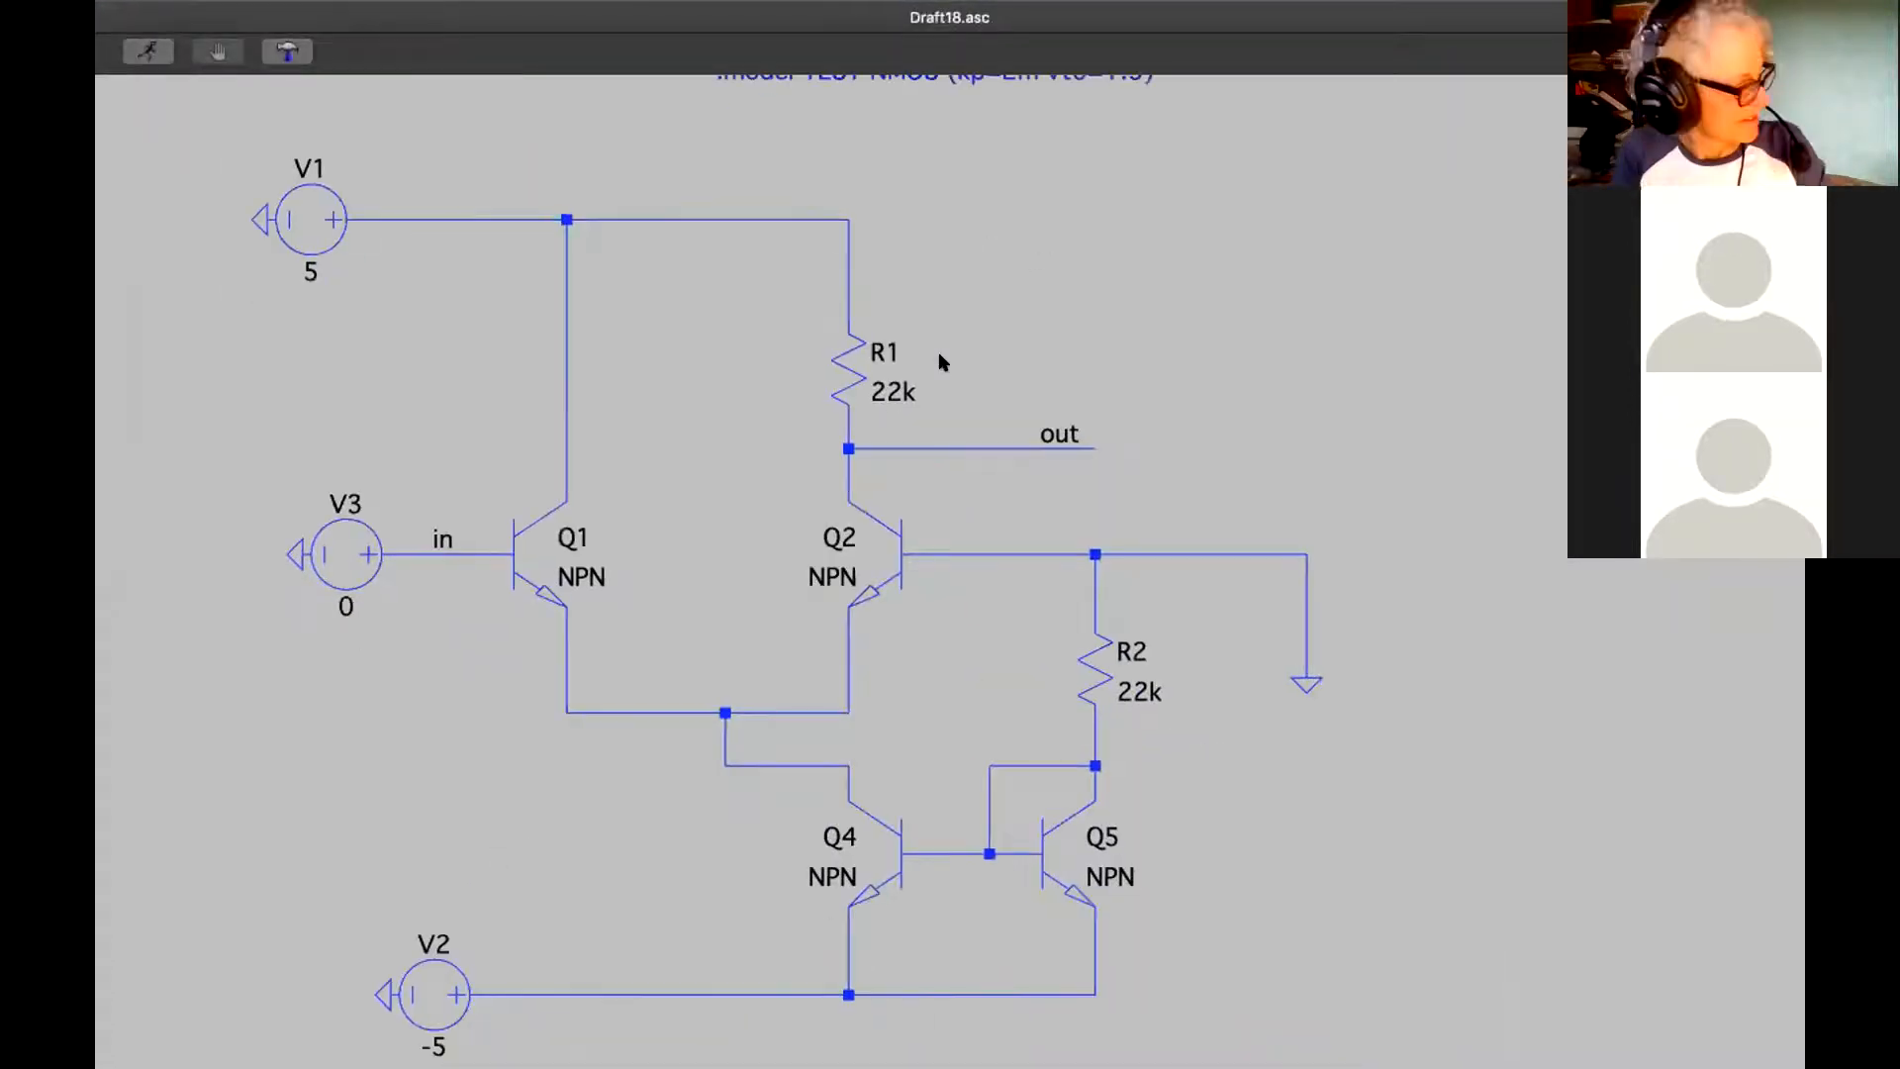
{"action": "right_click", "coordinate": [1055, 433]}
{"action": "left_click", "coordinate": [1007, 195]}
{"action": "left_click", "coordinate": [1005, 242]}
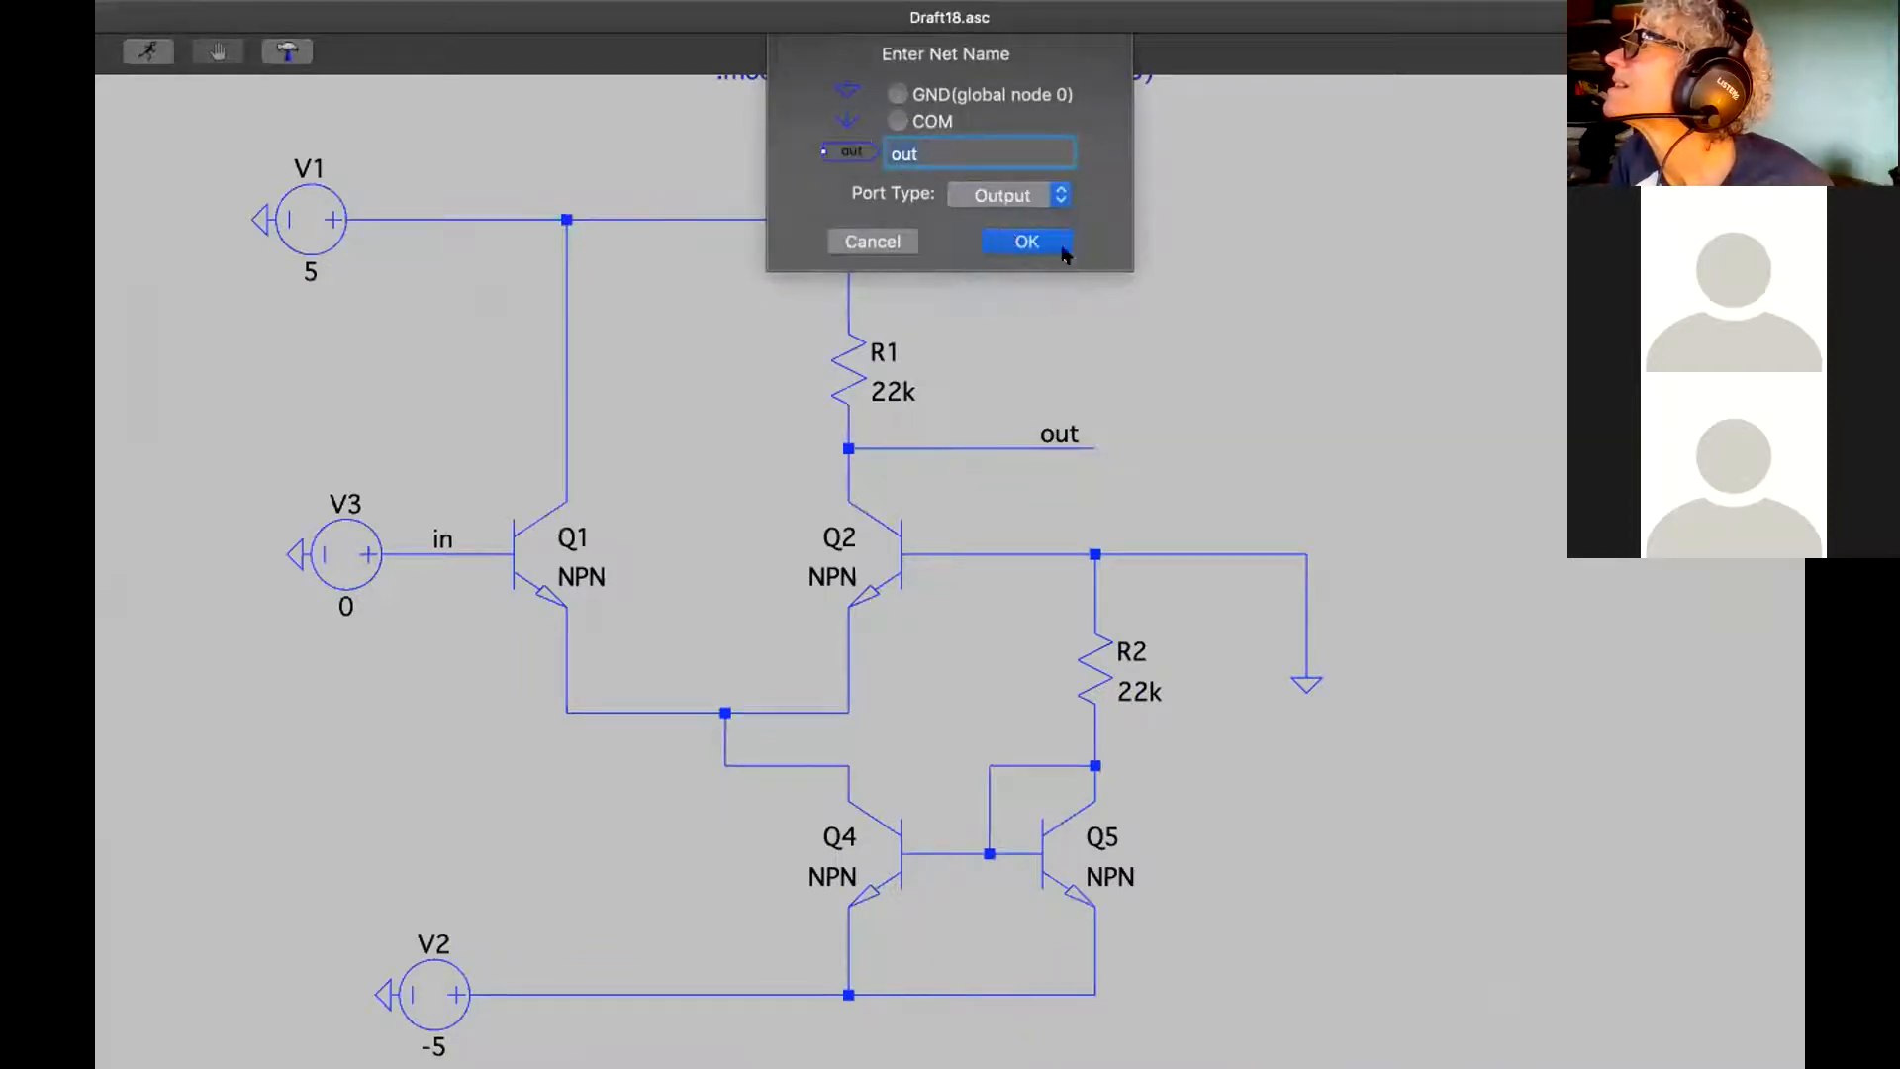
{"action": "left_click", "coordinate": [1019, 241]}
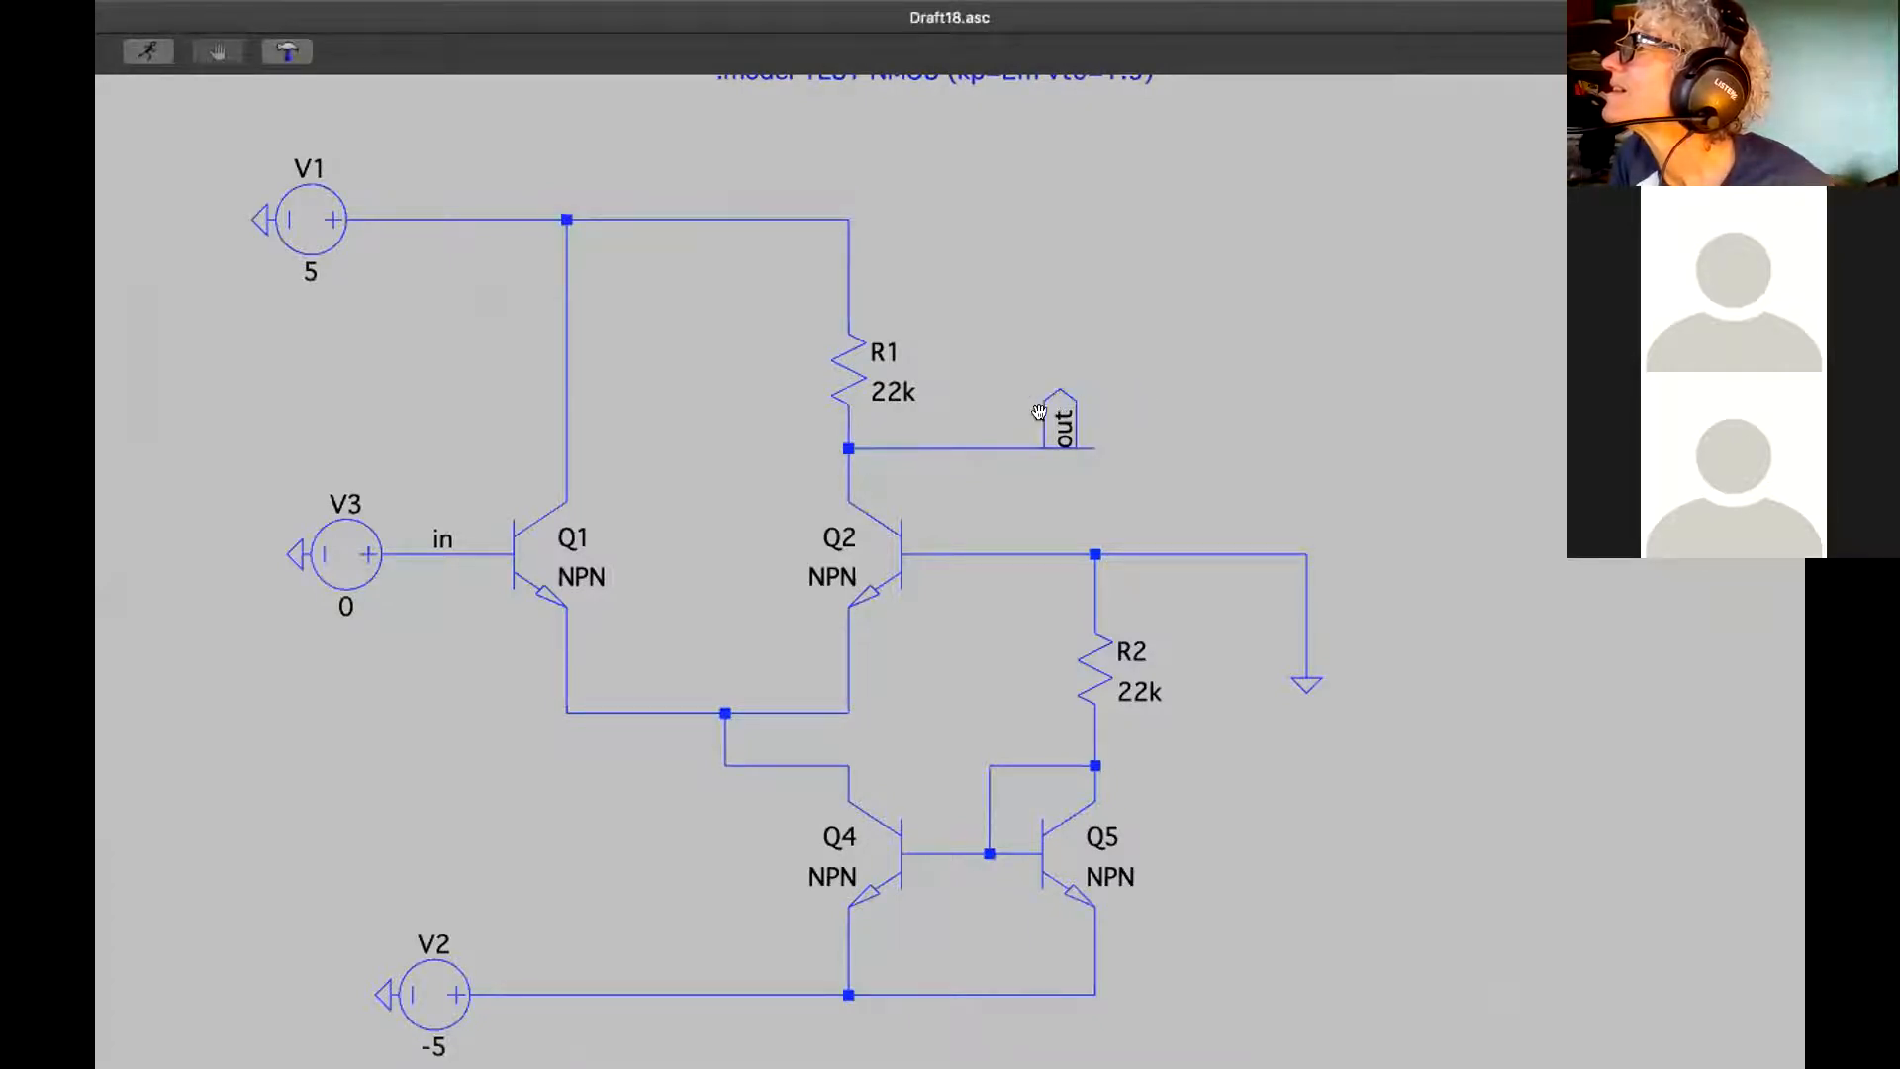
{"action": "left_click", "coordinate": [1052, 404]}
{"action": "left_click", "coordinate": [1093, 402]}
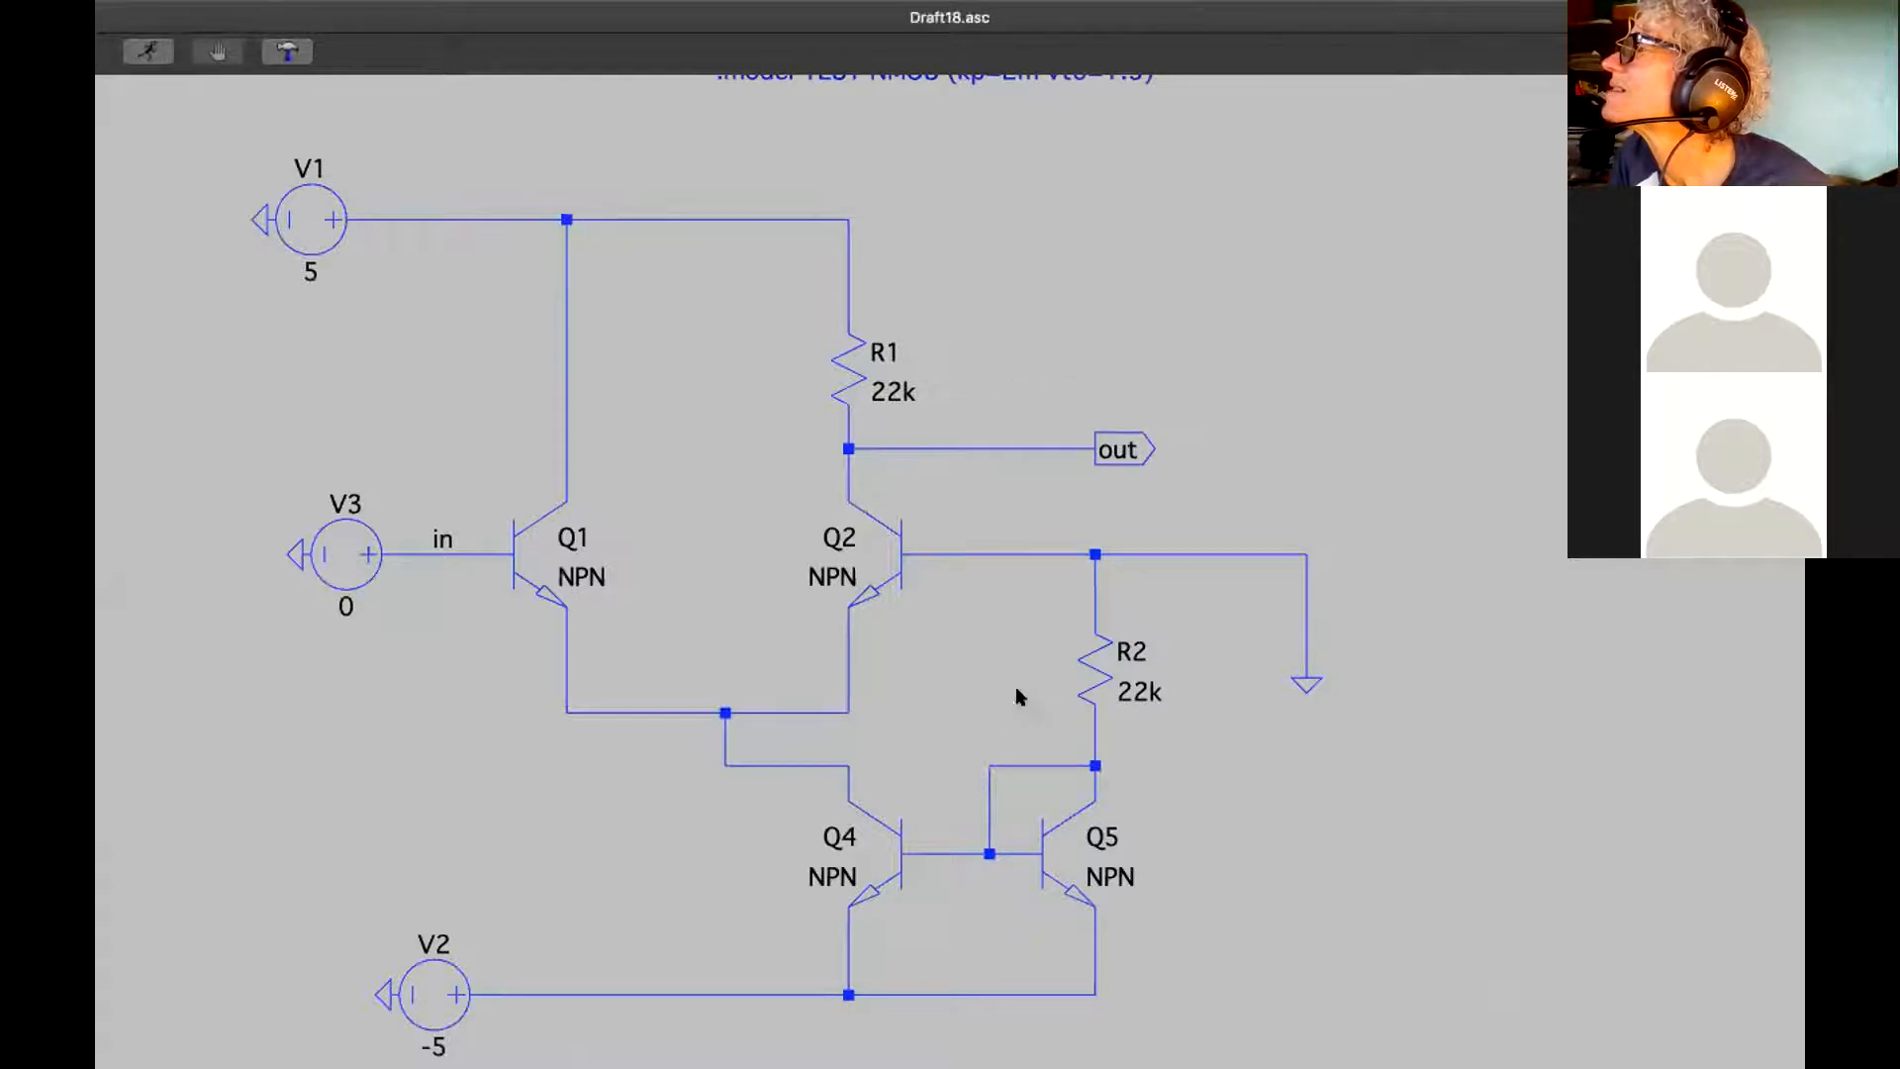
Delete voltage source V3 and its ground from the input wire
{"action": "left_click_drag", "start_coordinate": [250, 446], "coordinate": [527, 780]}
{"action": "key", "text": "F5"}
{"action": "key", "text": "Escape"}
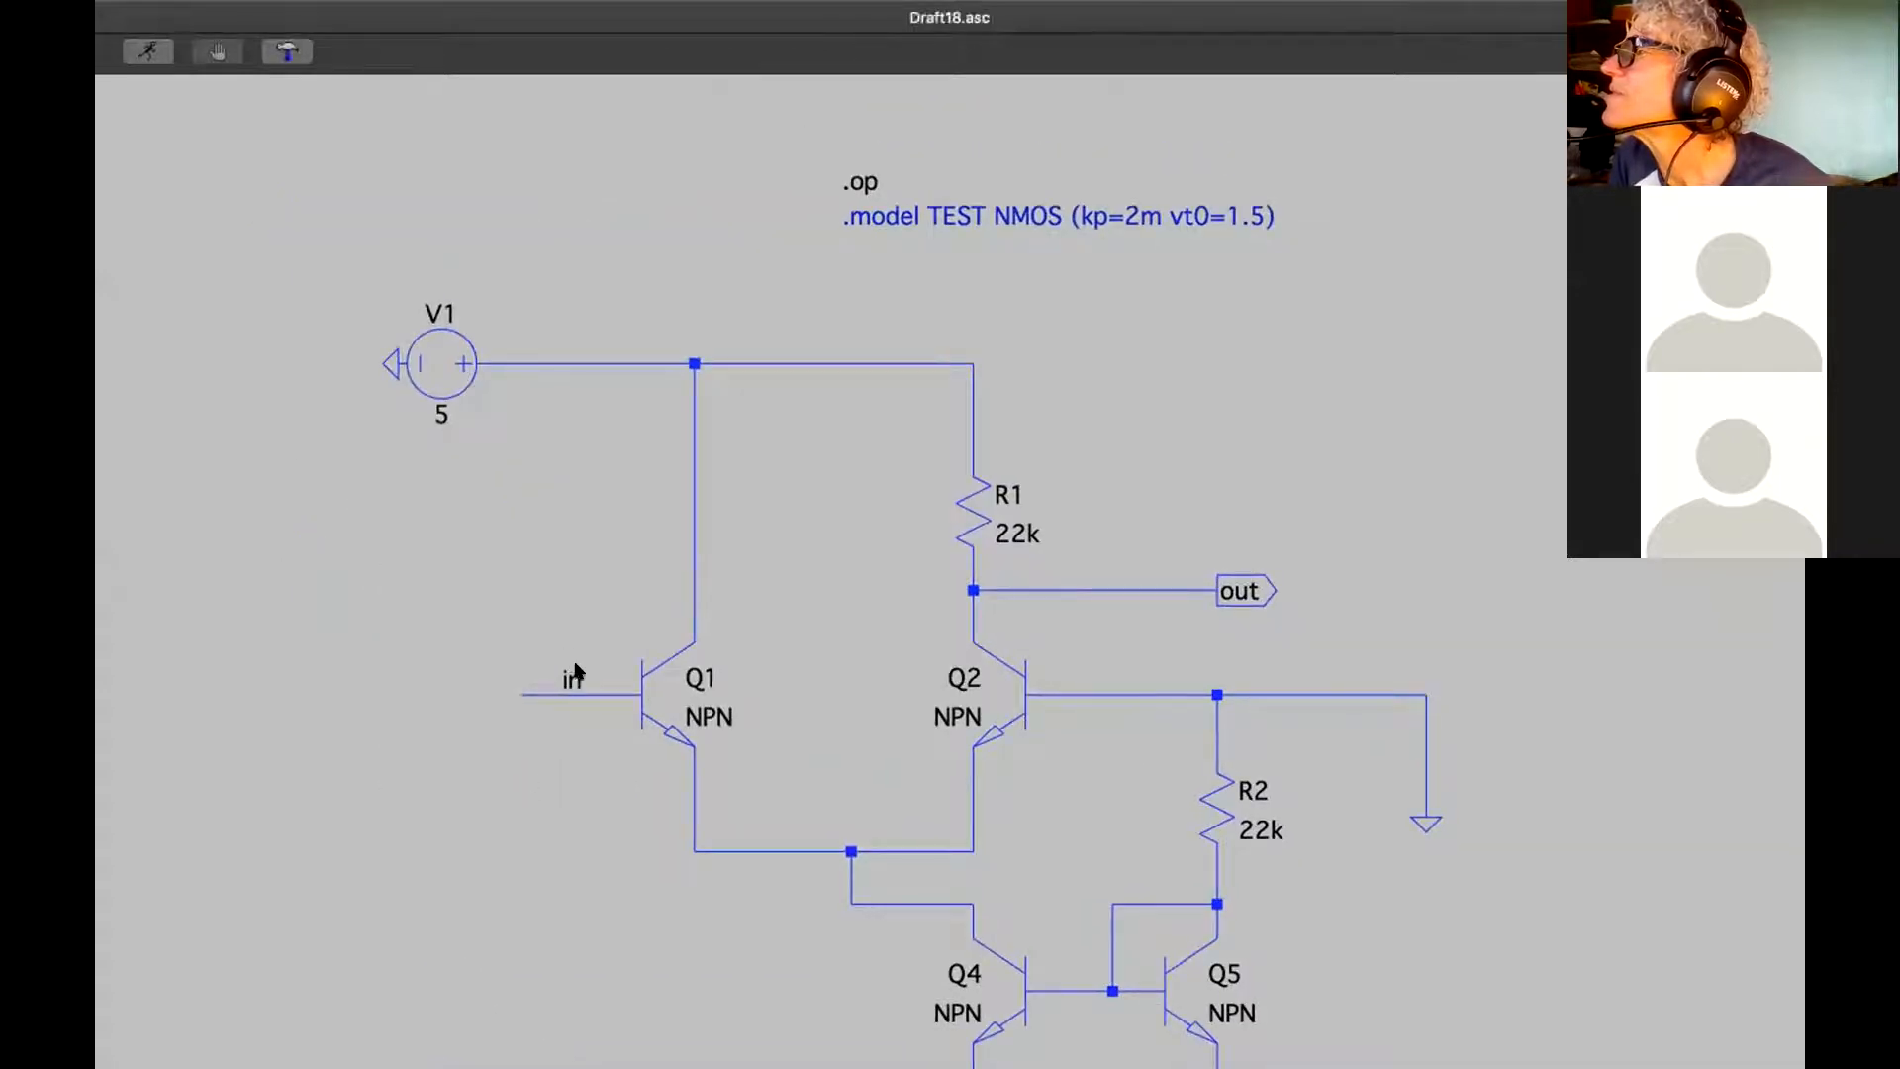
Move the in net label to the open end of Q1's base wire and set its port type to Input
{"action": "key", "text": "F4"}
{"action": "left_click", "coordinate": [863, 240]}
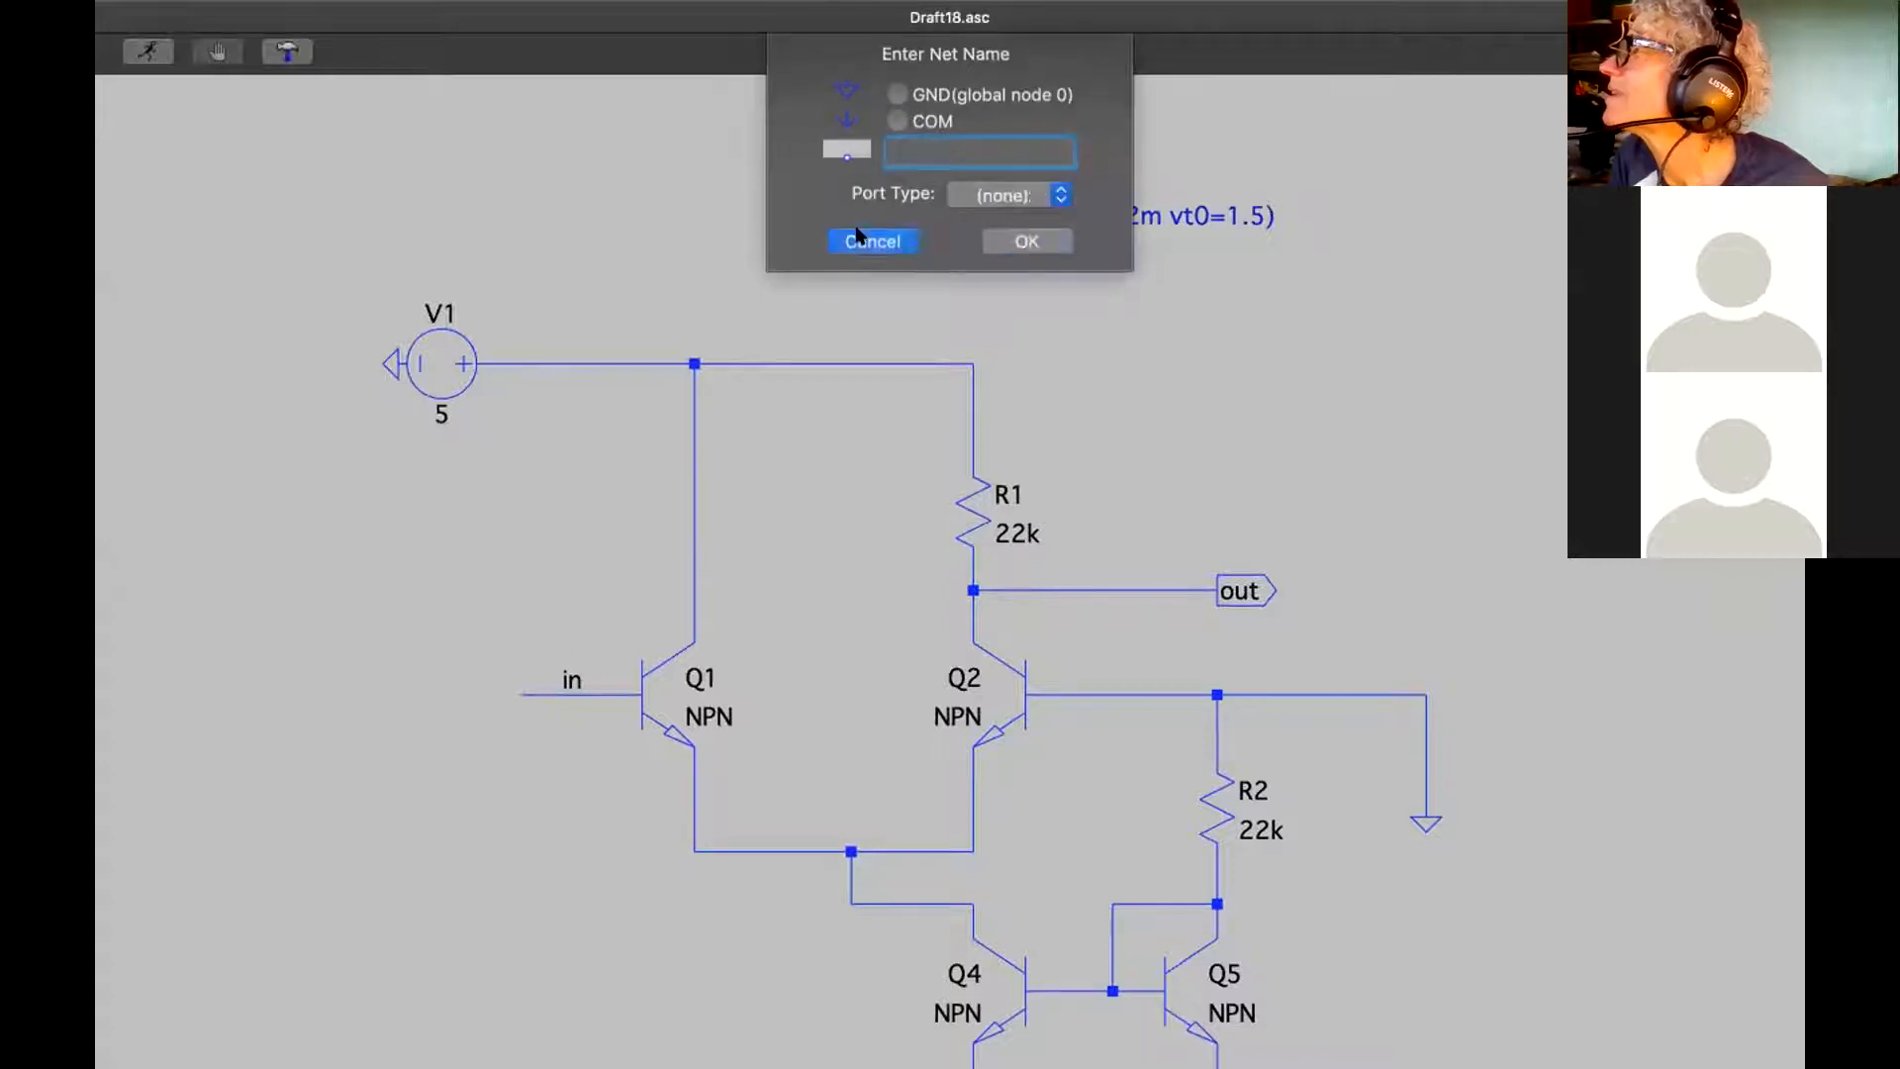
{"action": "left_click_drag", "start_coordinate": [578, 594], "coordinate": [534, 421]}
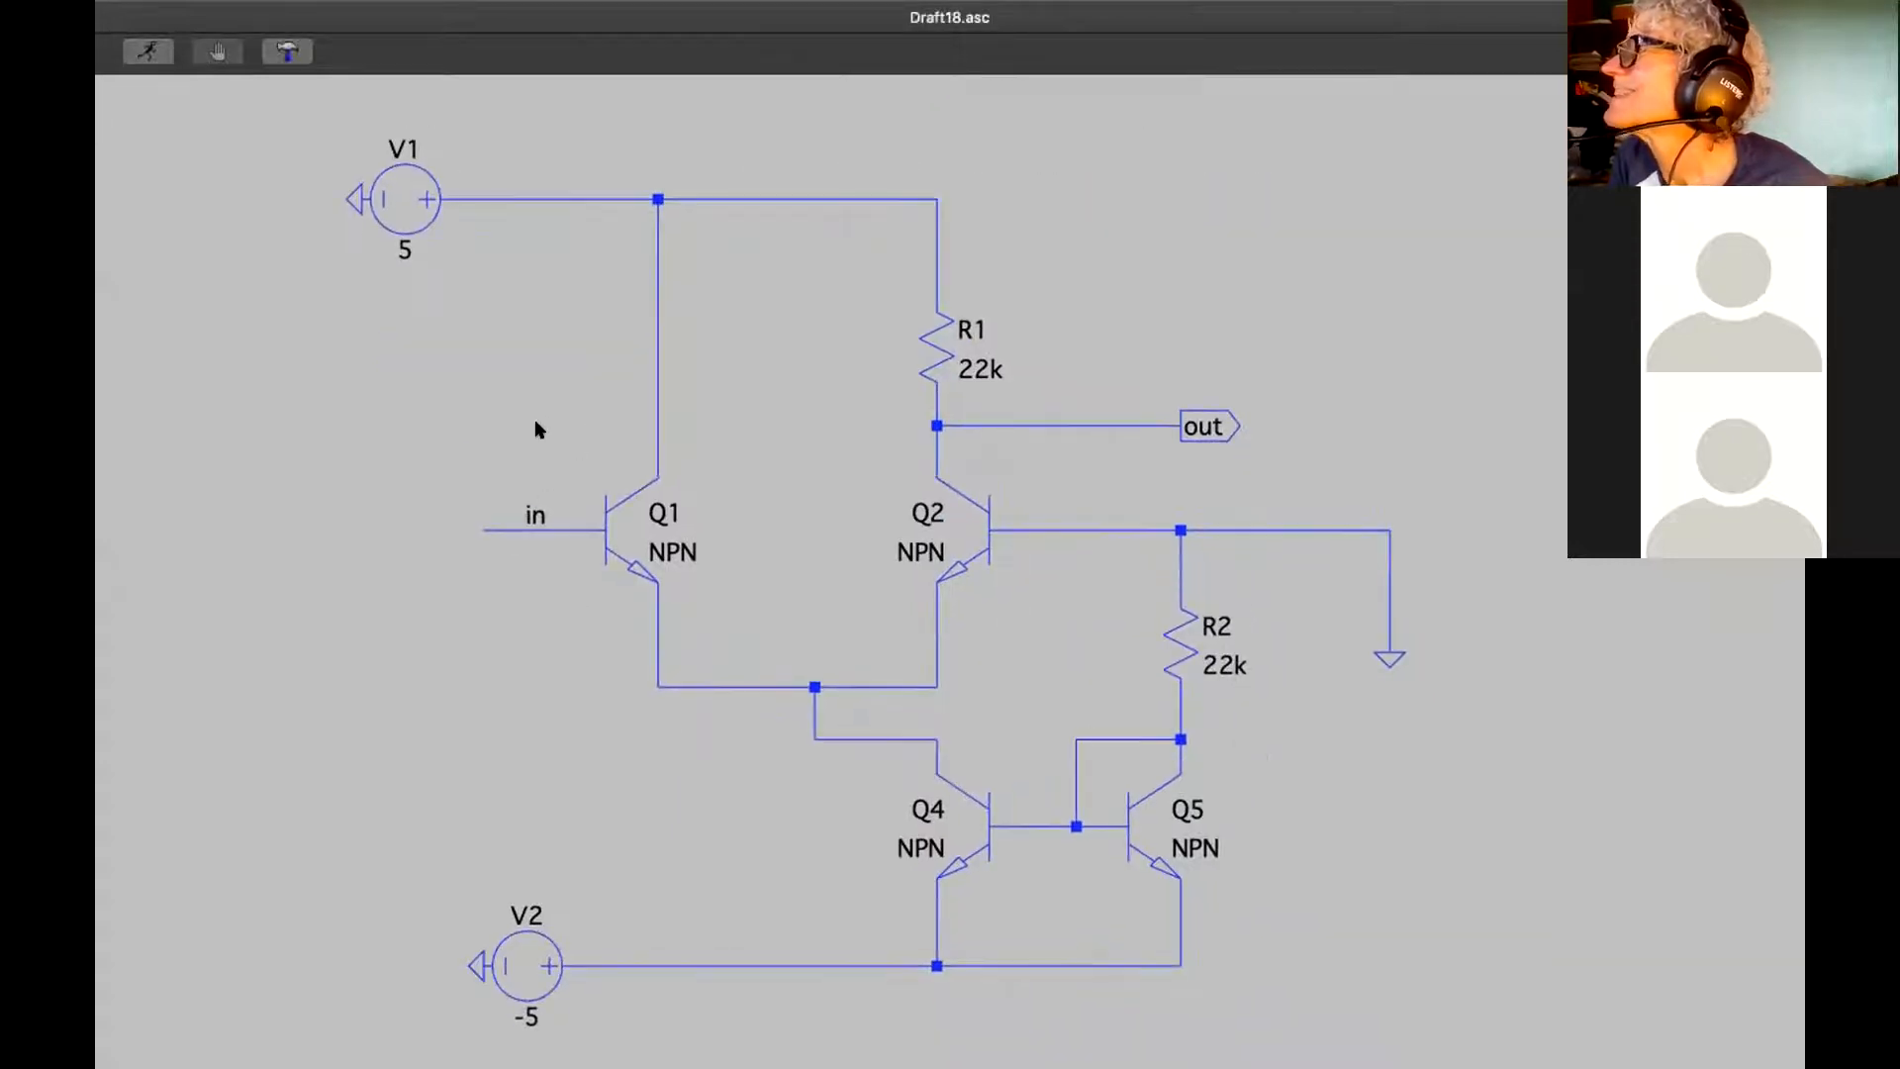
{"action": "left_click_drag", "start_coordinate": [526, 498], "coordinate": [461, 518]}
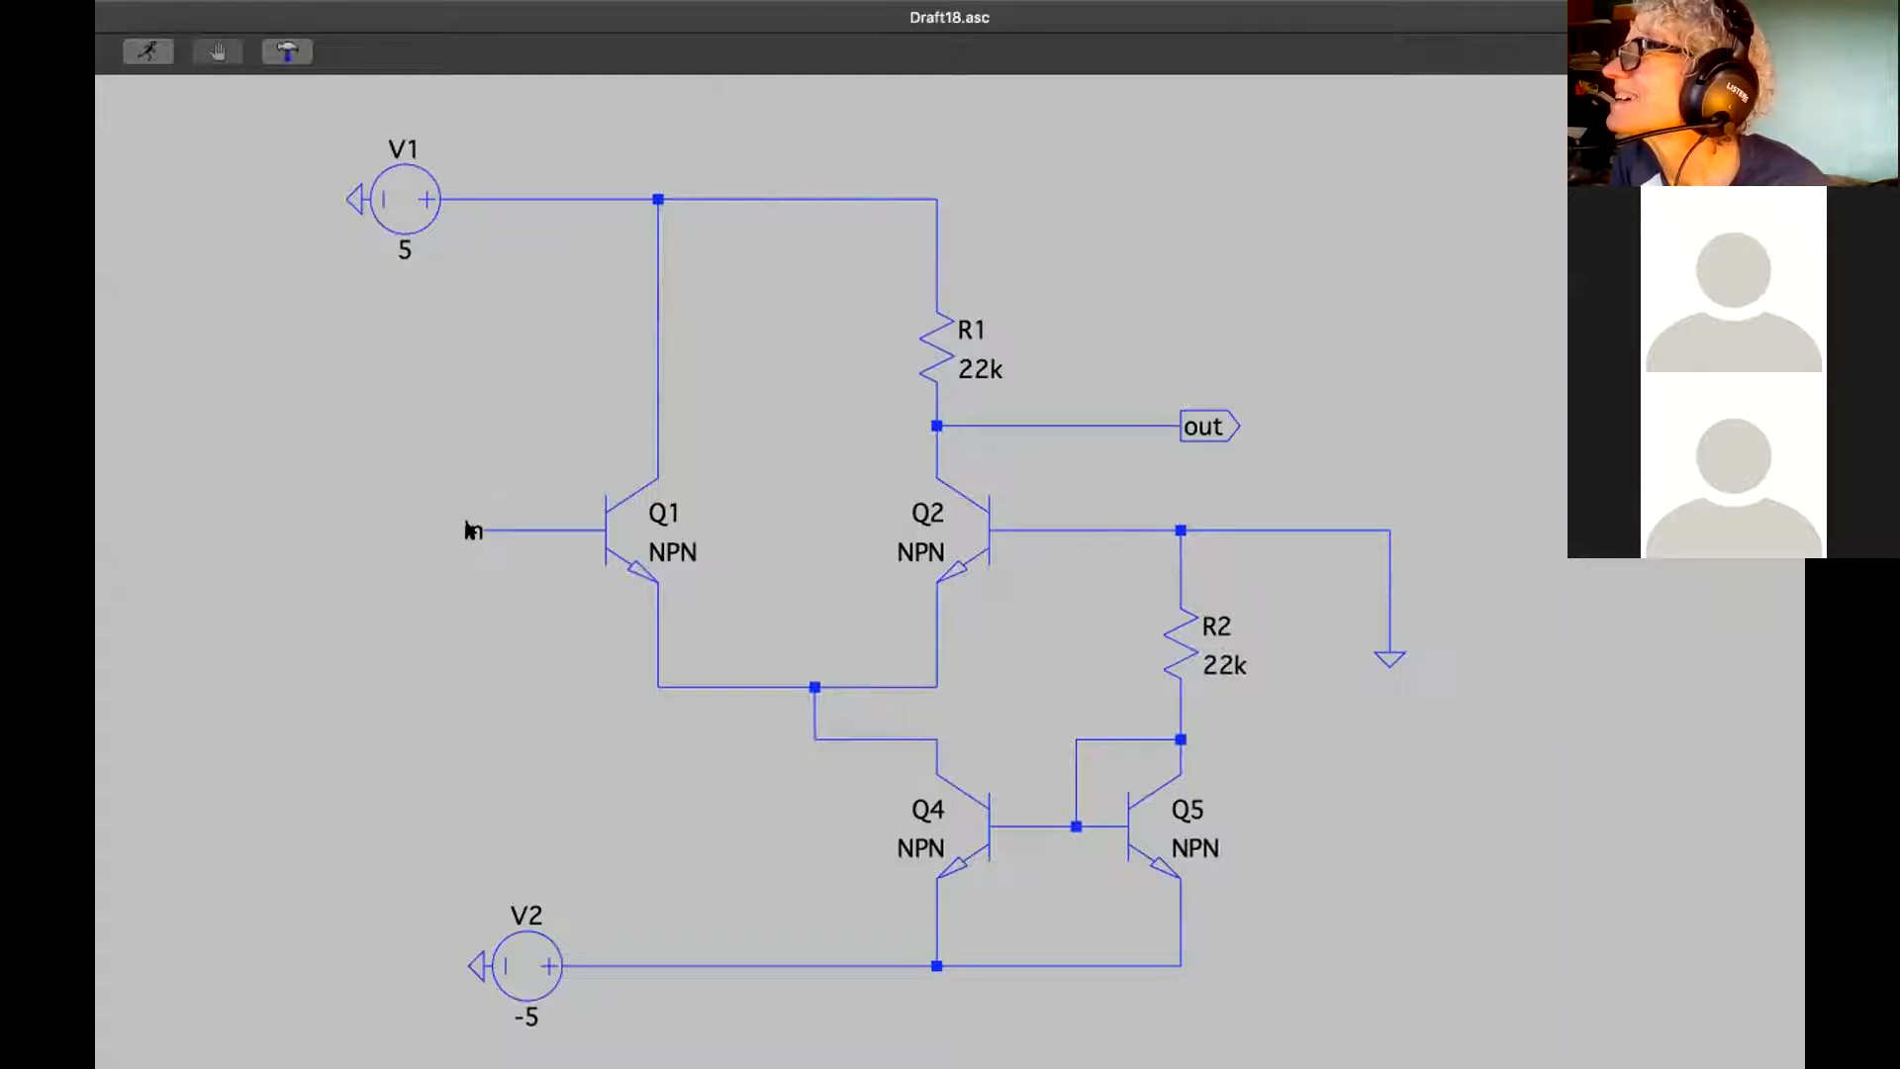
{"action": "right_click", "coordinate": [471, 530]}
{"action": "left_click", "coordinate": [1012, 193]}
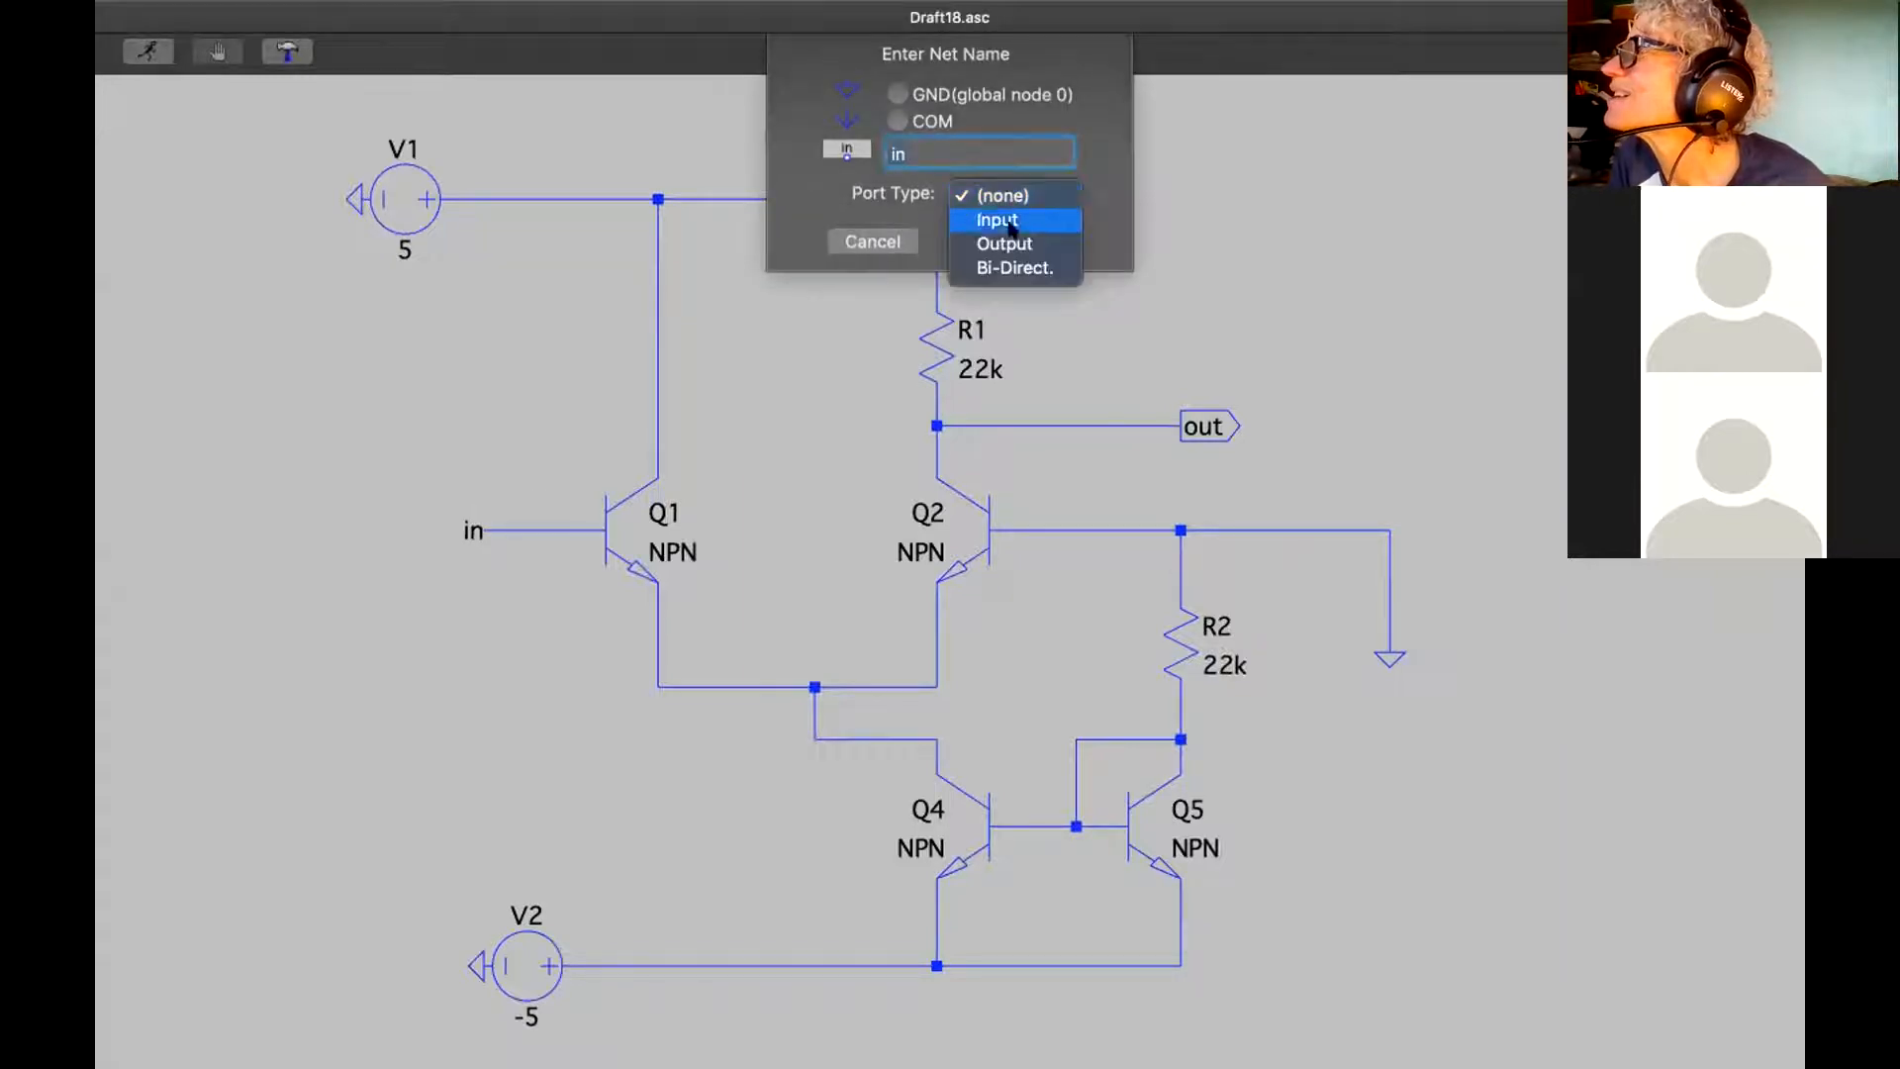
{"action": "left_click", "coordinate": [1007, 221]}
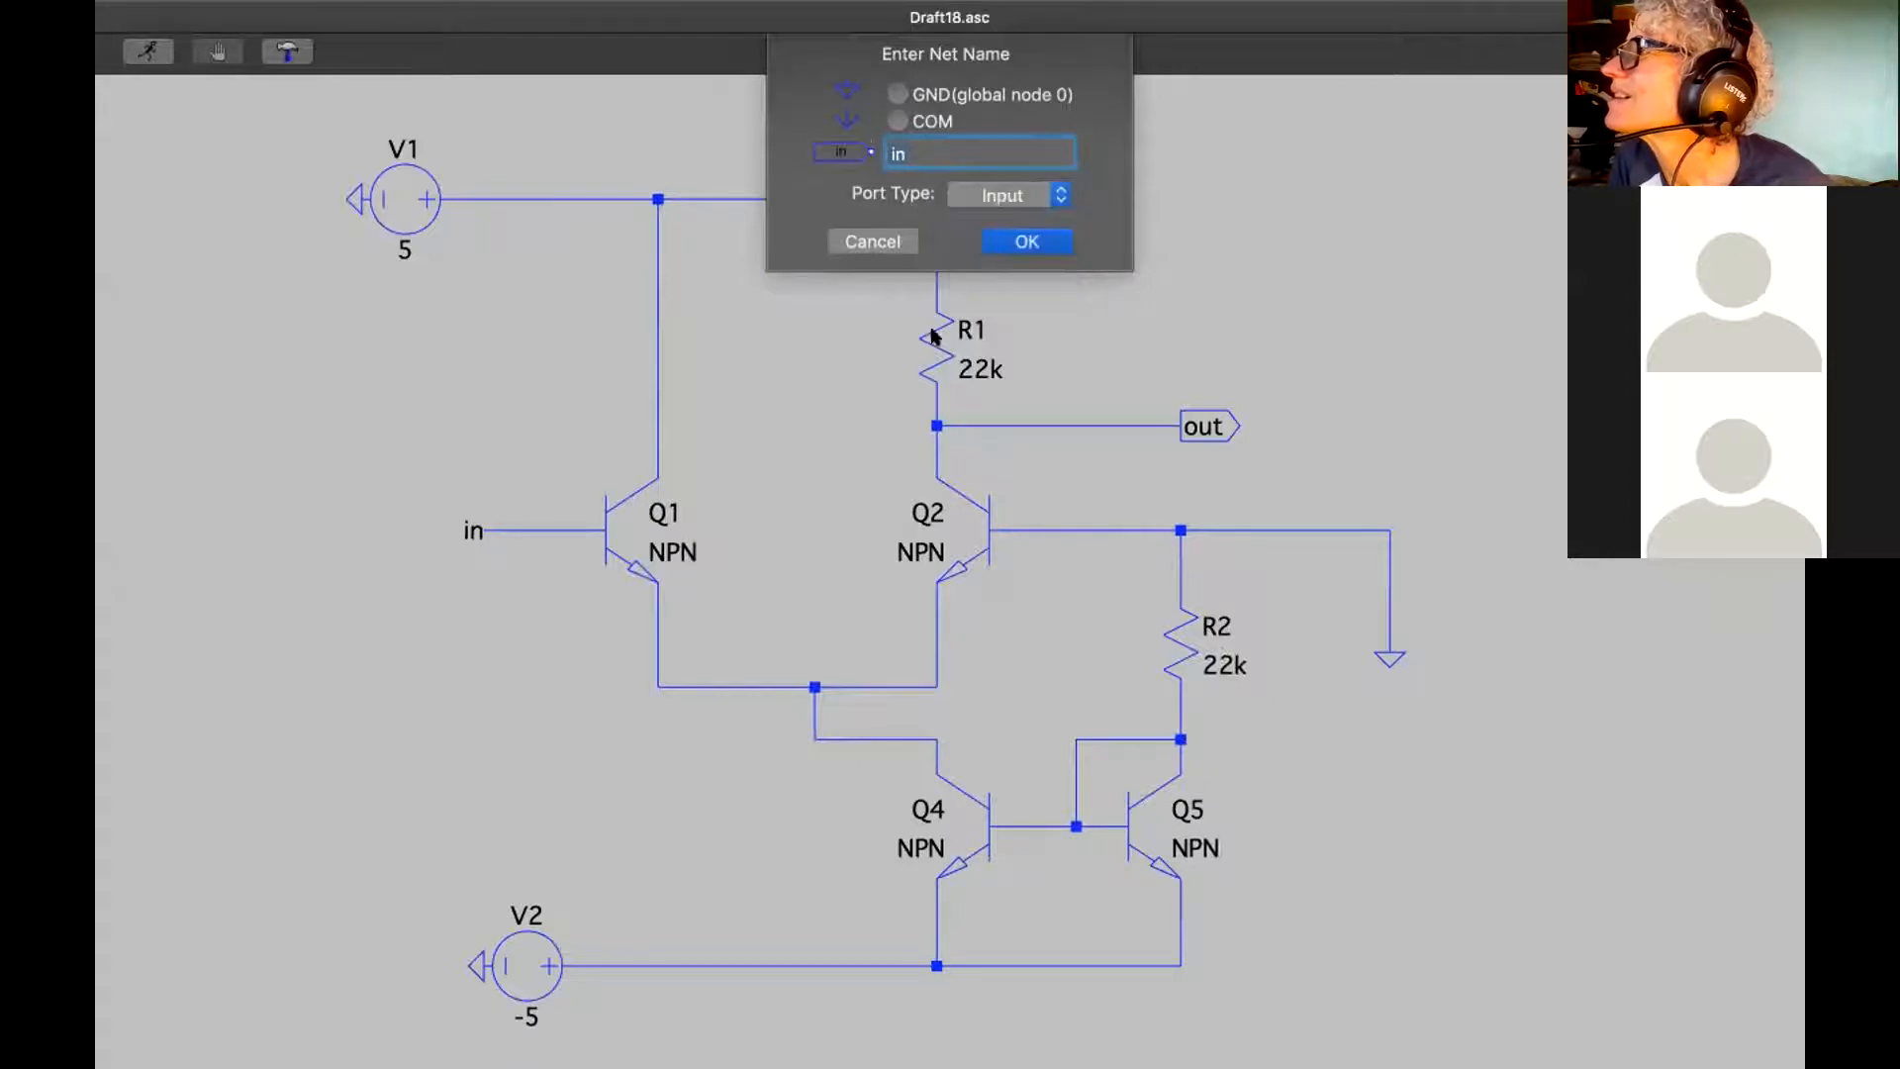
{"action": "left_click", "coordinate": [1029, 243]}
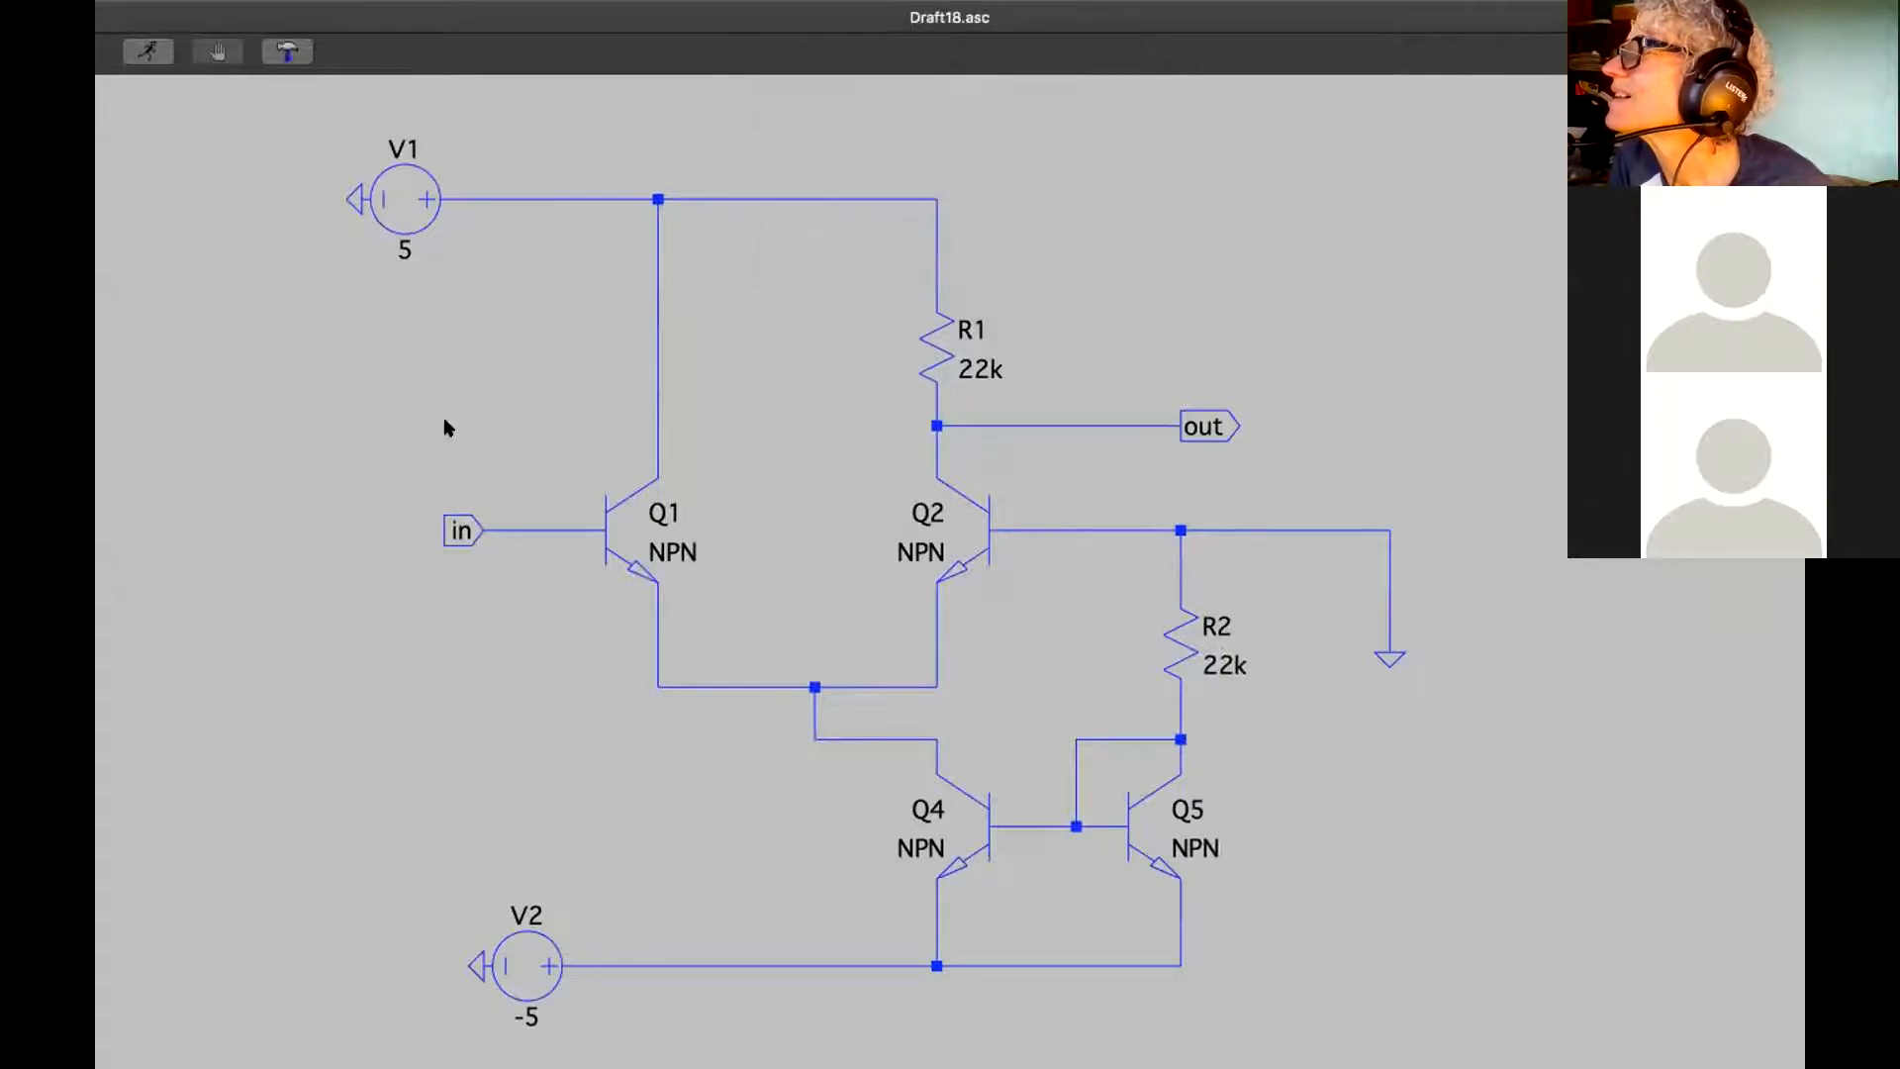
Delete the .op, .model and .inc directives above the circuit
{"action": "scroll", "coordinate": [446, 427], "scroll_direction": "down", "scroll_amount": 3}
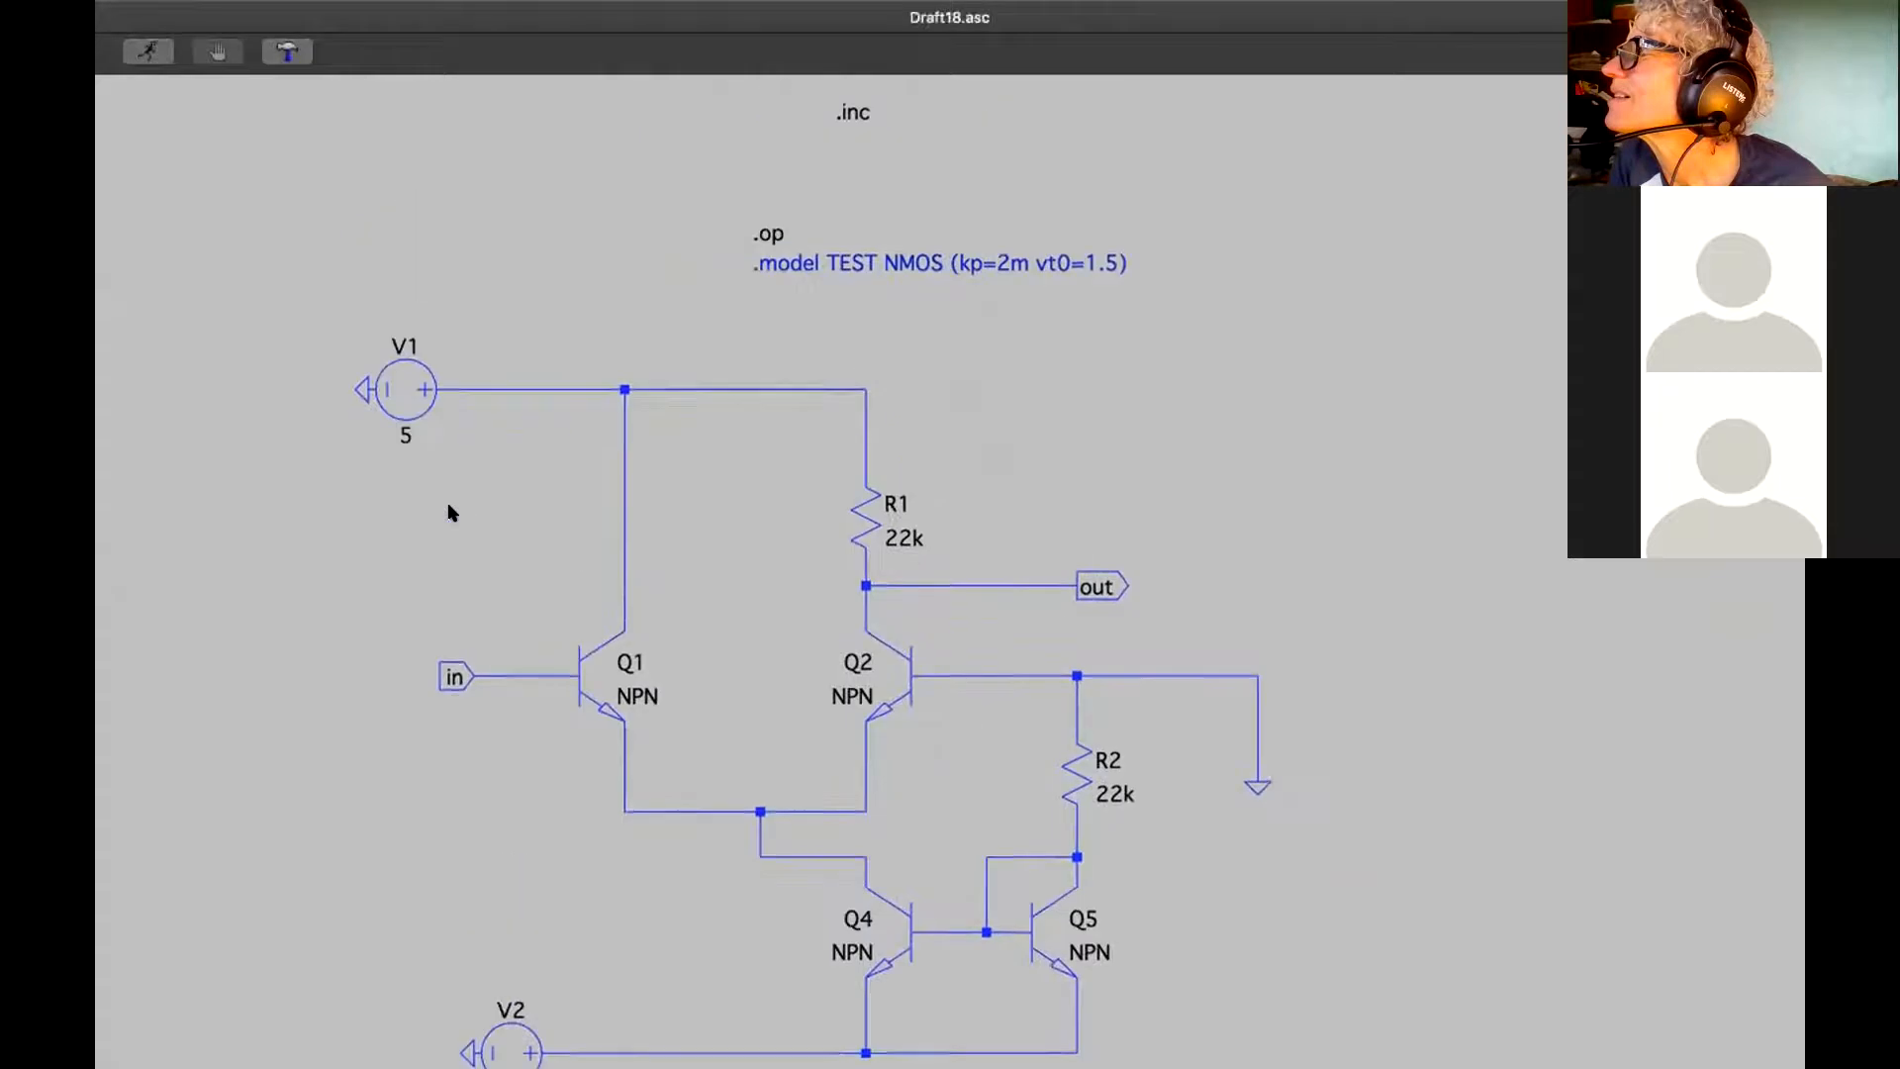
{"action": "key", "text": "Delete"}
{"action": "left_click_drag", "start_coordinate": [714, 99], "coordinate": [1279, 315]}
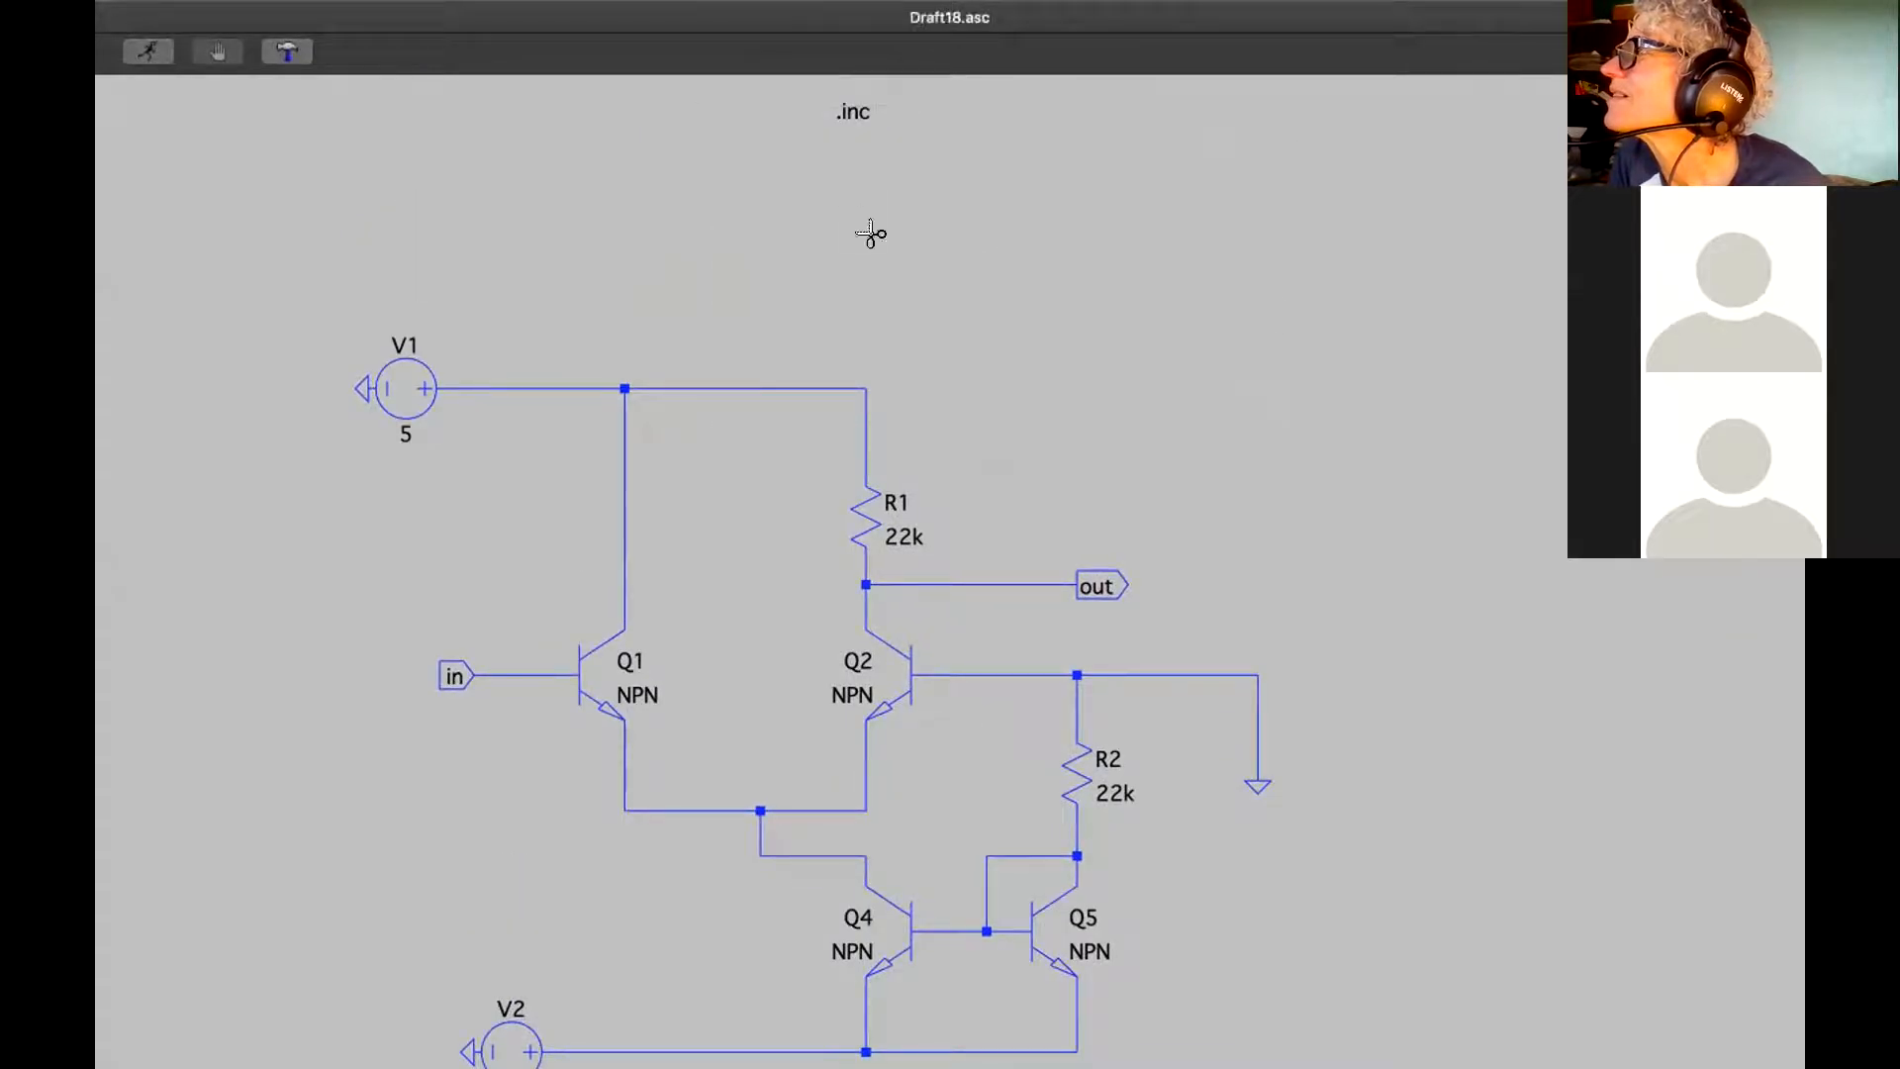
{"action": "left_click_drag", "start_coordinate": [801, 85], "coordinate": [967, 199]}
Open the Draft18 sheet's symbol through the hierarchy and have it generated automatically
{"action": "key", "text": "super+n"}
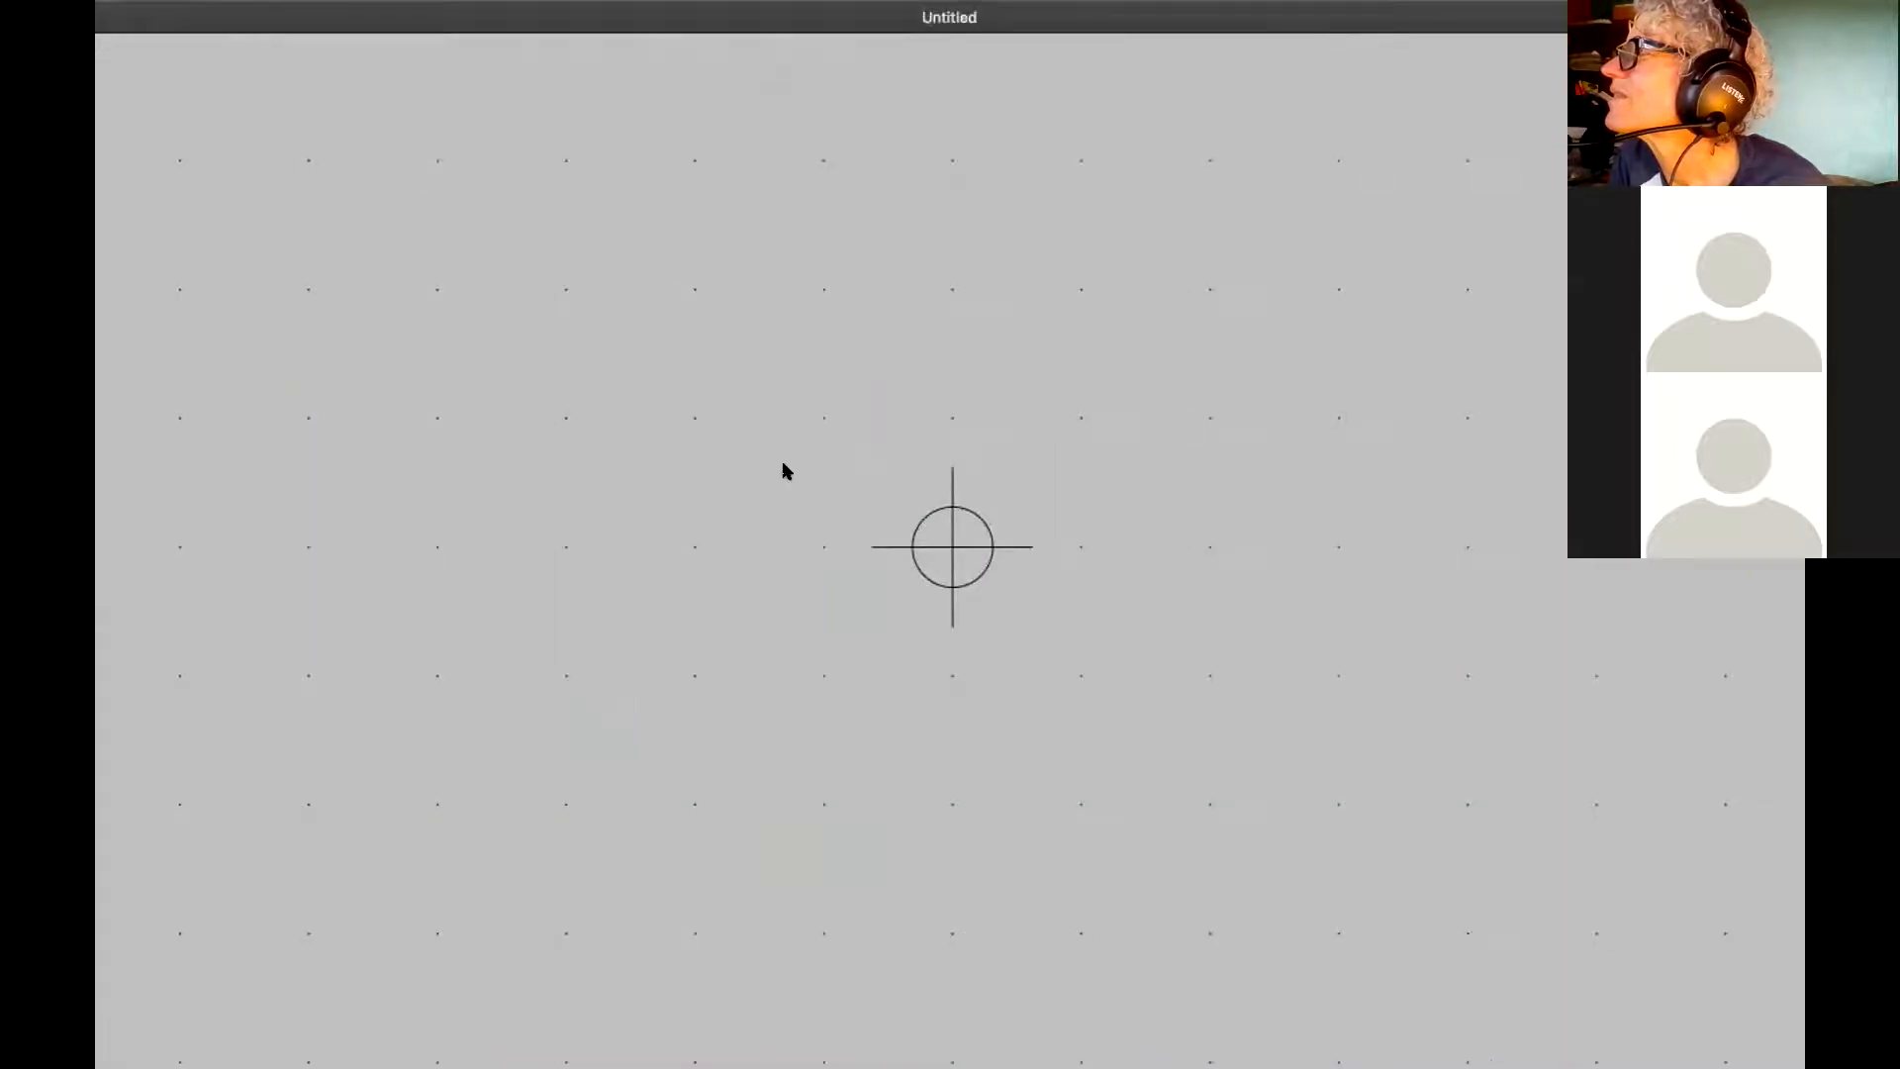
{"action": "key", "text": "super+w"}
{"action": "right_click", "coordinate": [663, 297]}
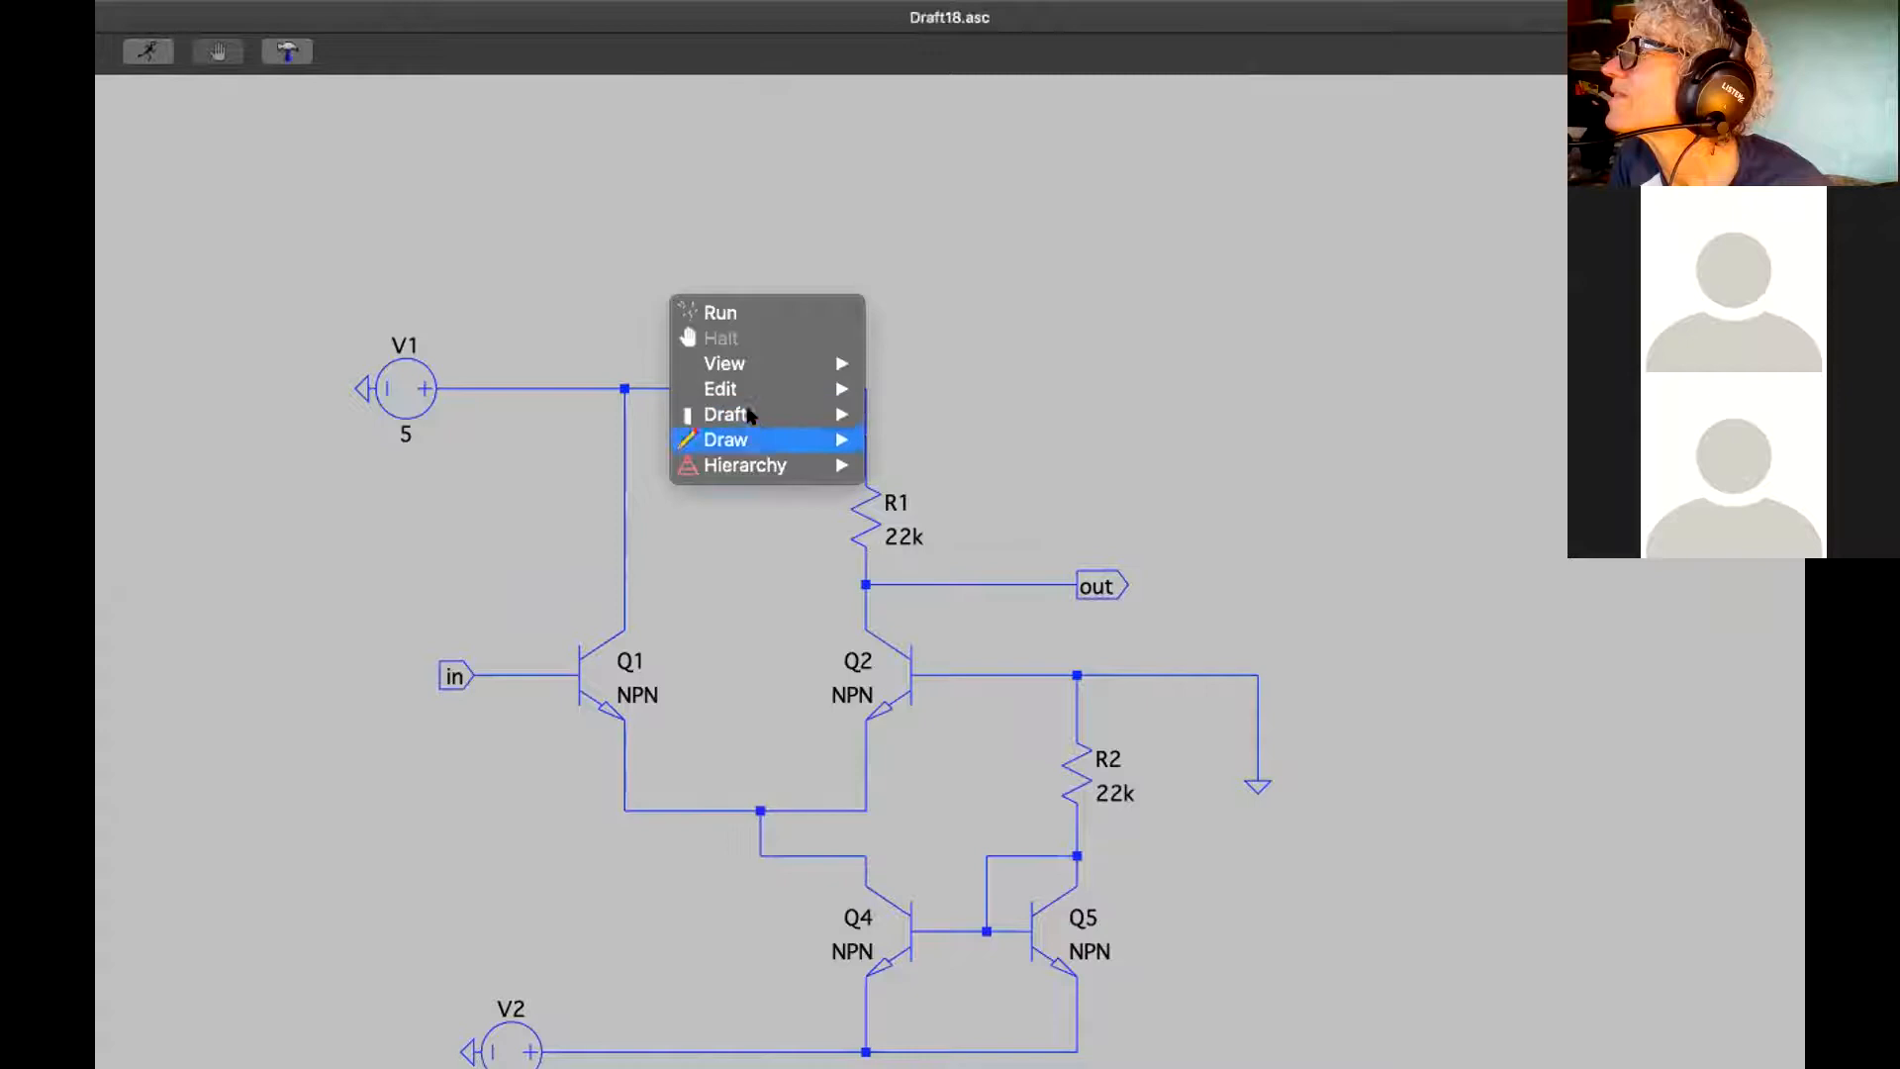
{"action": "mouse_move", "coordinate": [749, 362]}
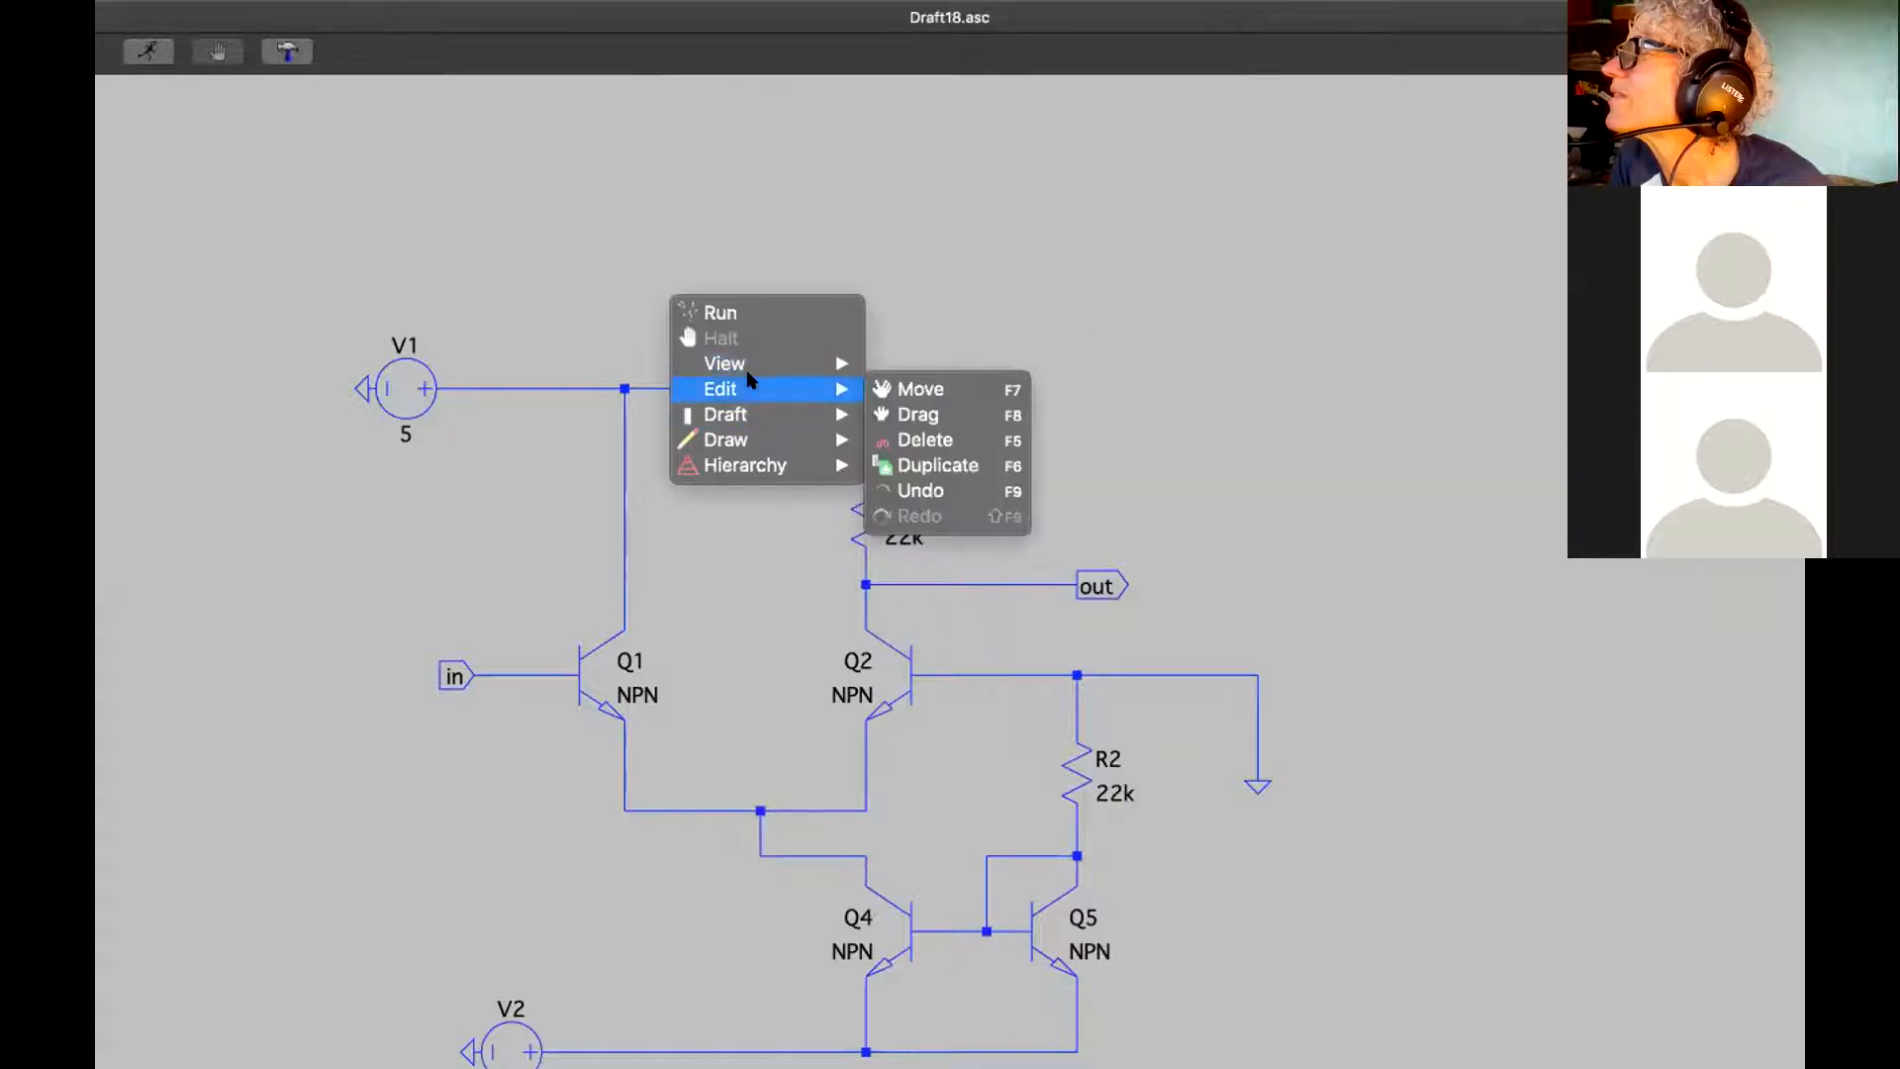
{"action": "mouse_move", "coordinate": [754, 419]}
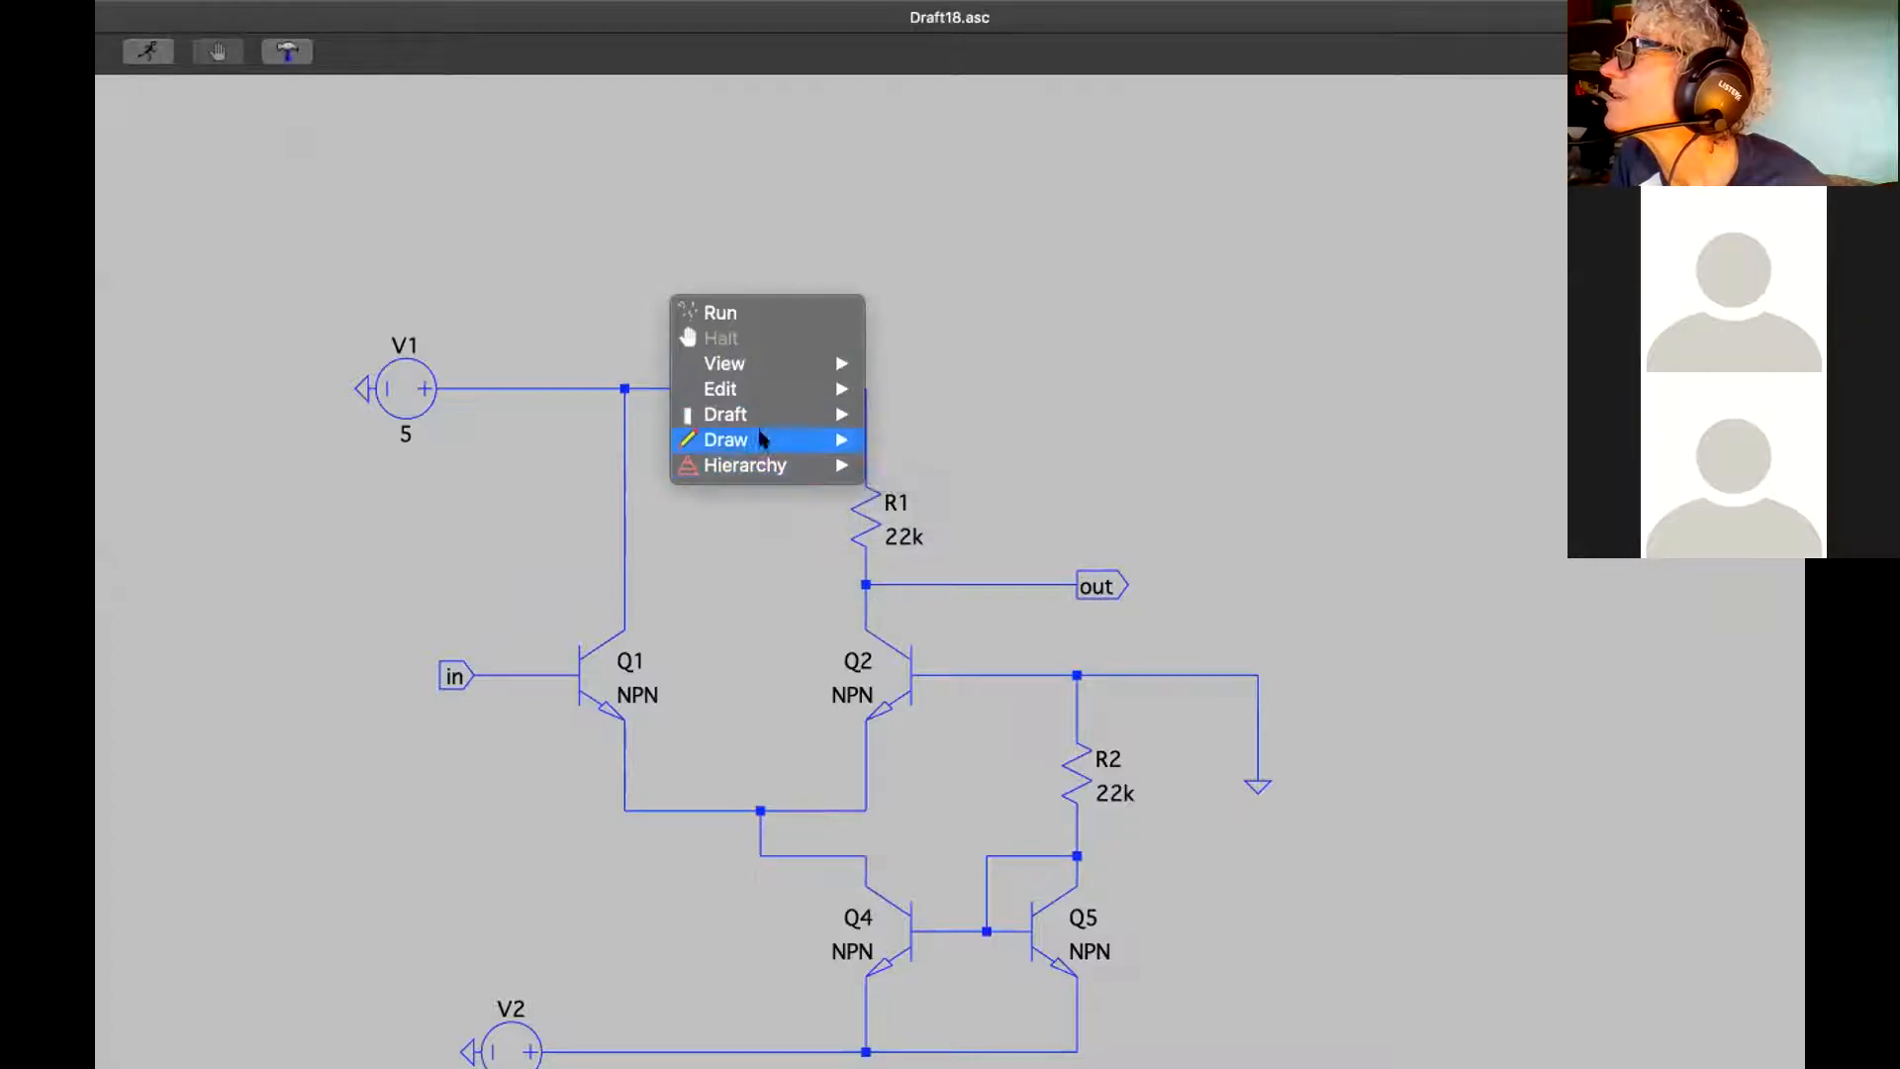
{"action": "mouse_move", "coordinate": [781, 463]}
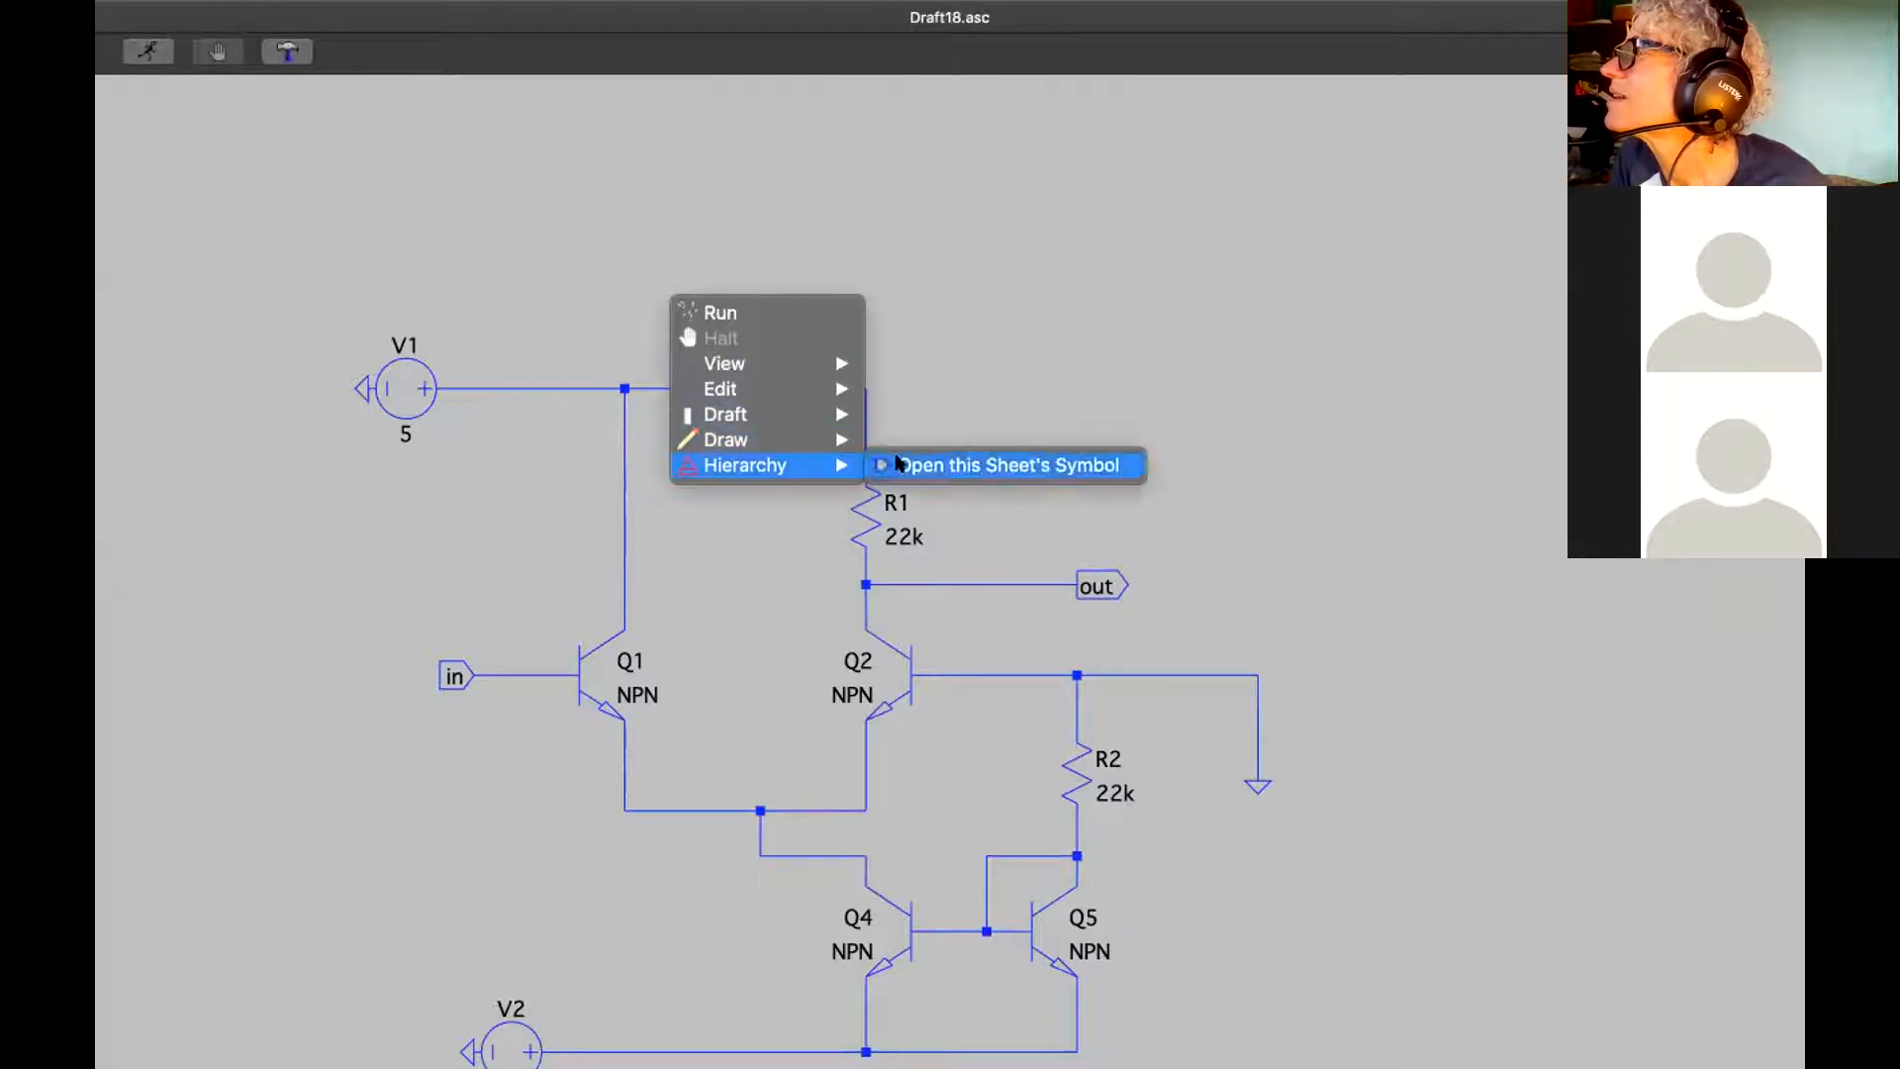
{"action": "left_click", "coordinate": [897, 463]}
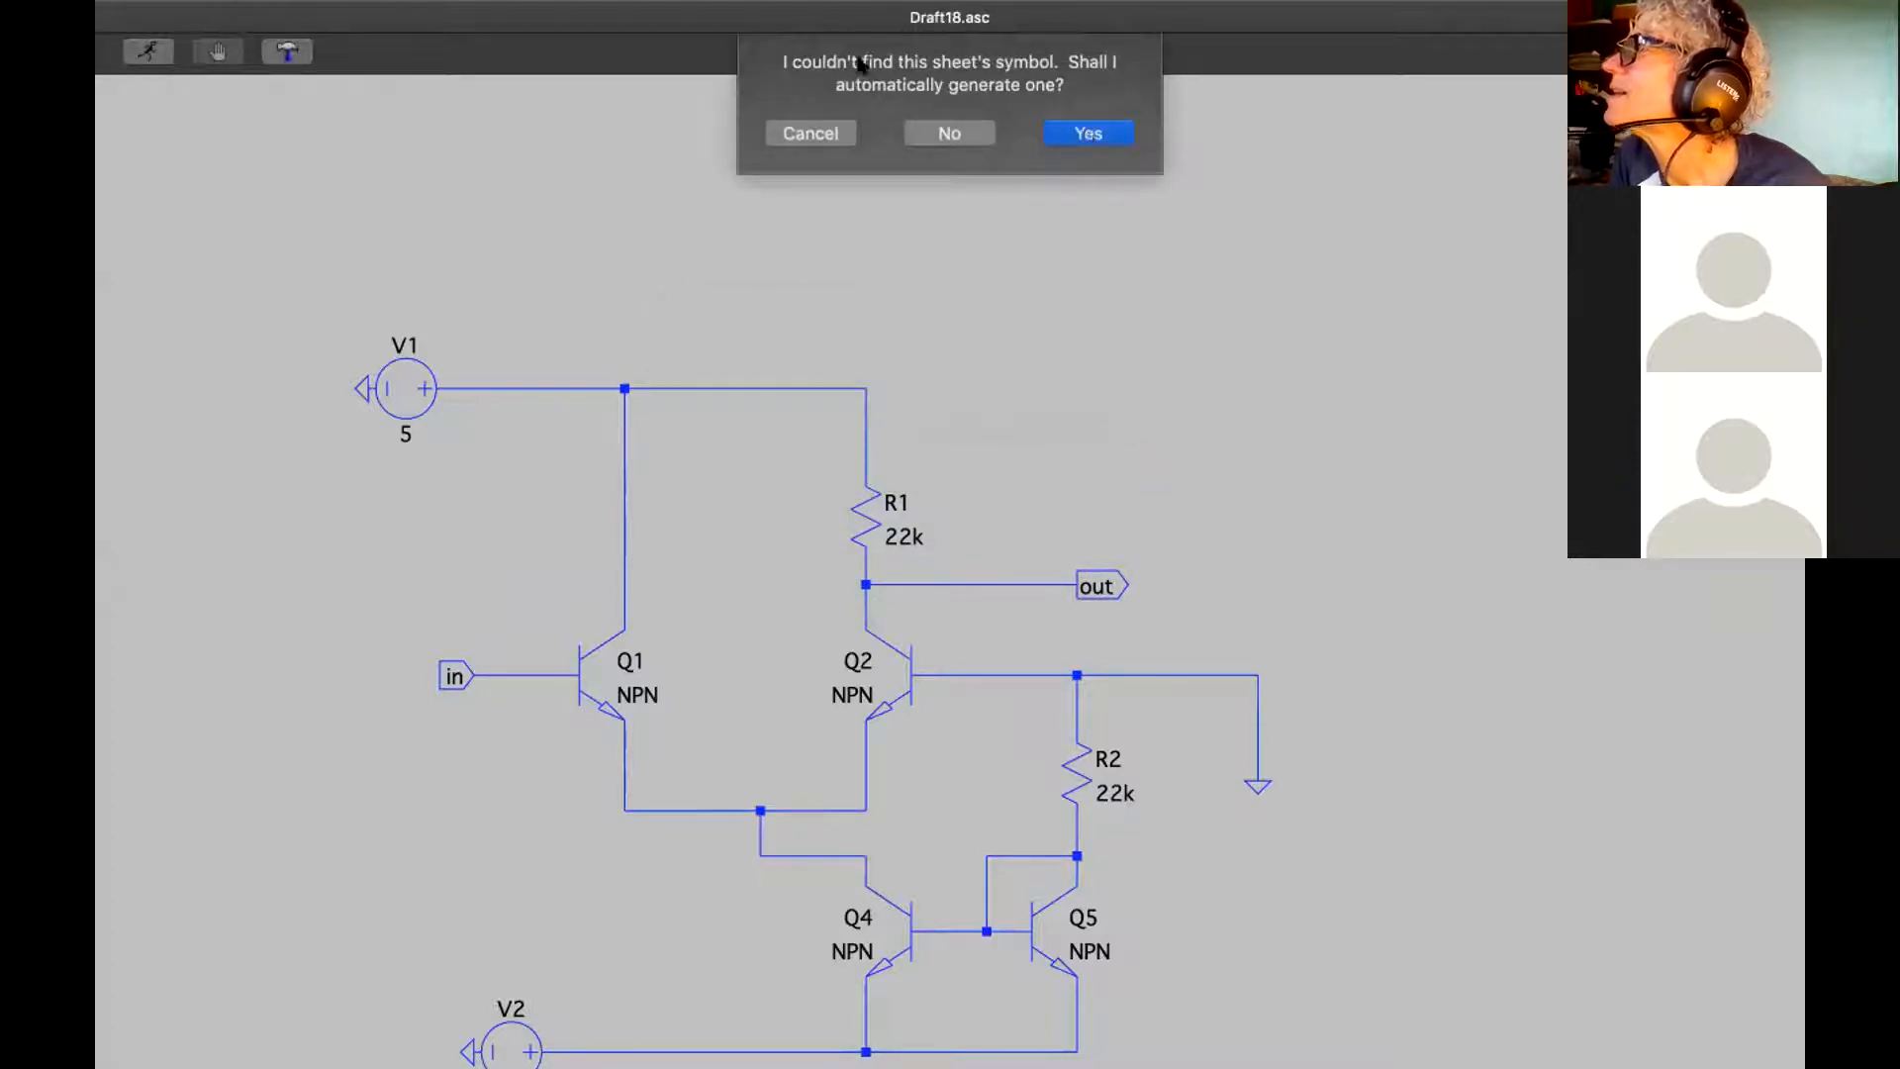
{"action": "left_click", "coordinate": [1071, 129]}
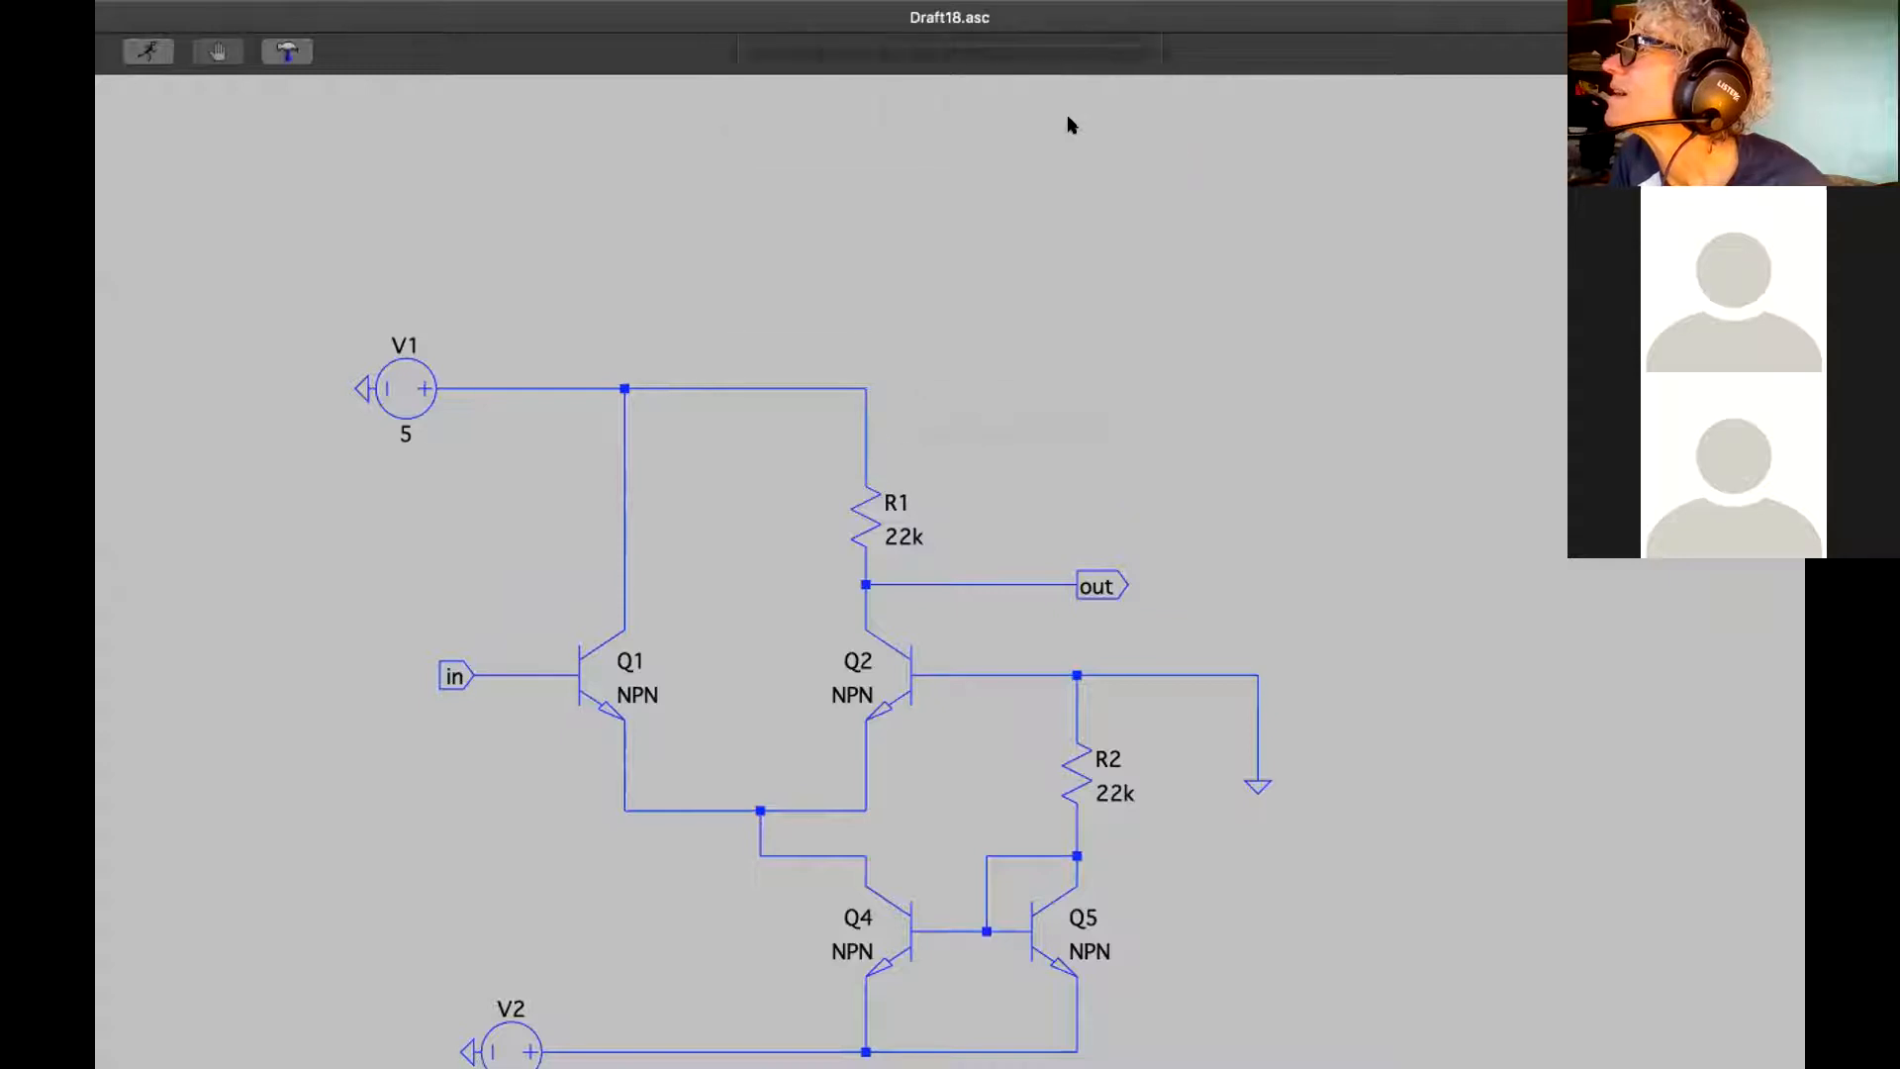
{"action": "scroll", "coordinate": [1032, 302], "scroll_direction": "down", "scroll_amount": 5}
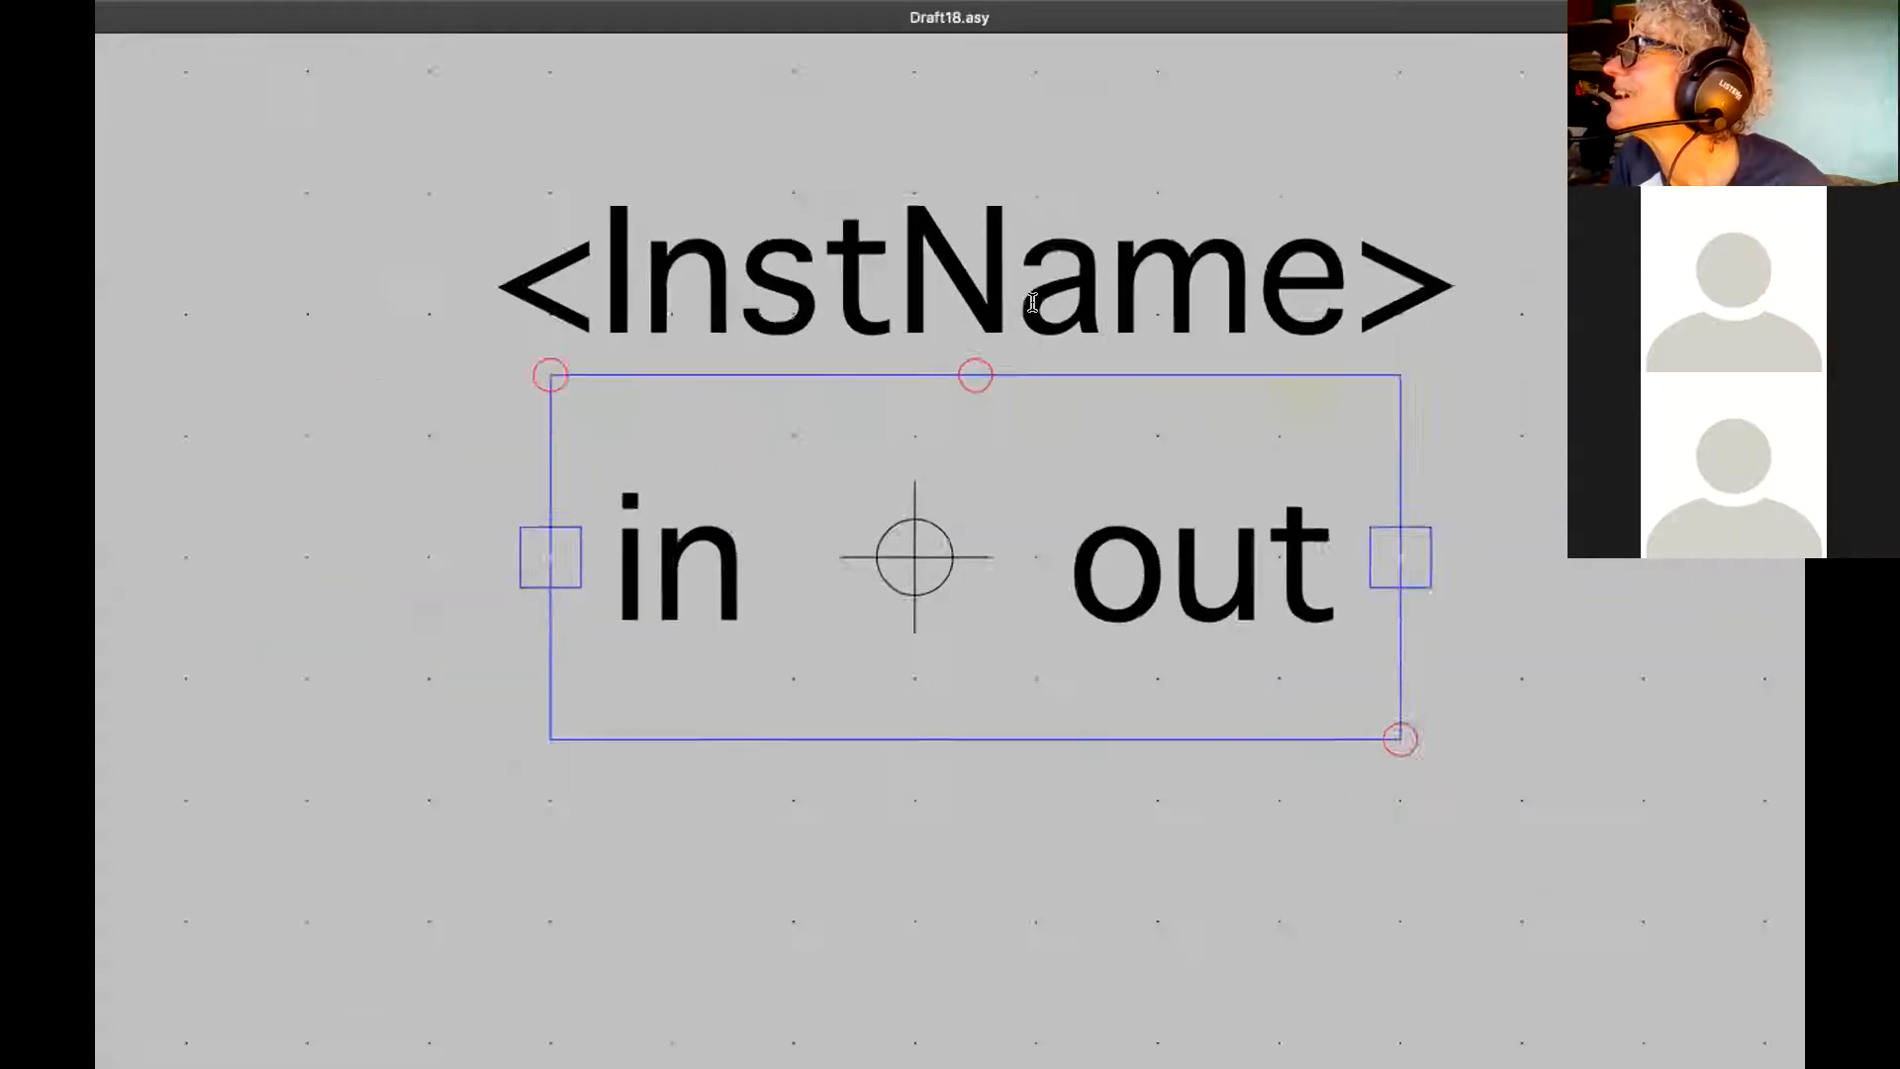
{"action": "key", "text": "ctrl+Right"}
{"action": "key", "text": "ctrl+Left"}
{"action": "key", "text": "ctrl+Right"}
{"action": "key", "text": "ctrl+Left"}
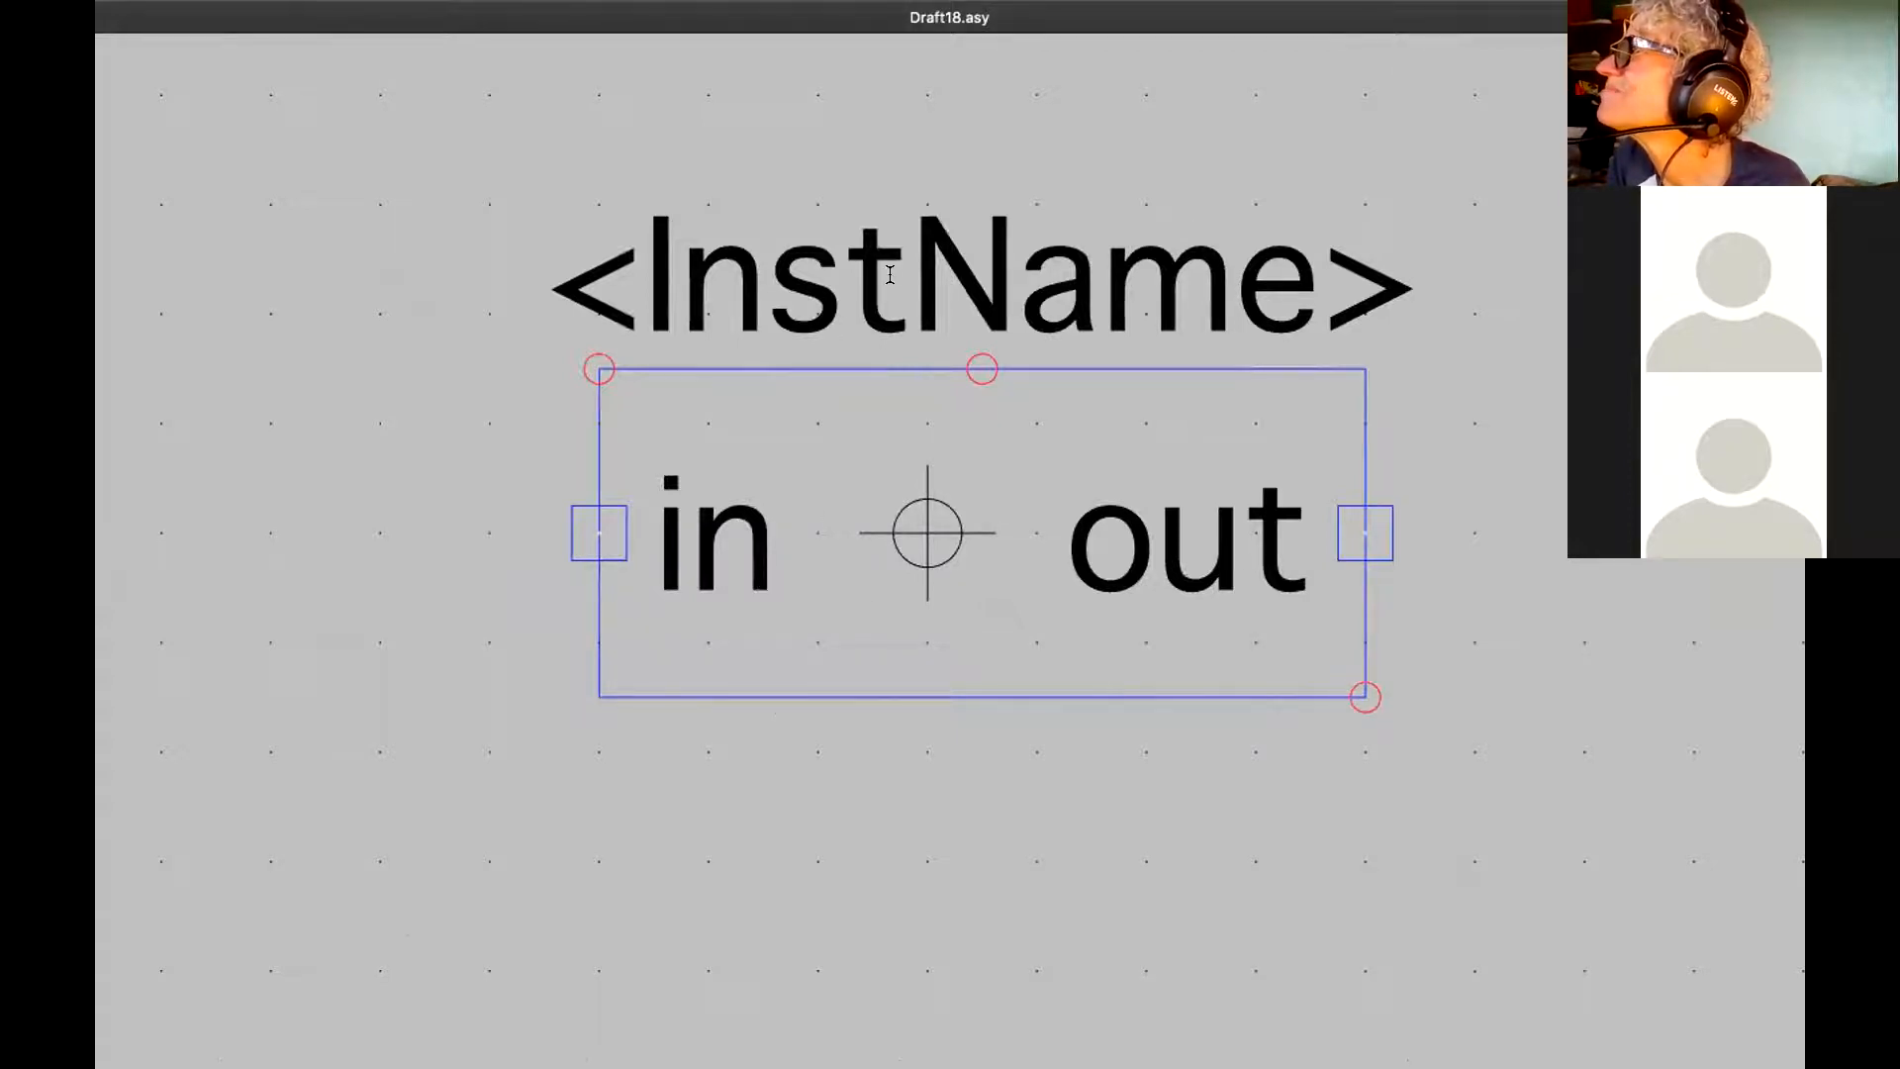
{"action": "scroll", "coordinate": [892, 367], "scroll_direction": "up", "scroll_amount": 1}
{"action": "scroll", "coordinate": [892, 367], "scroll_direction": "up", "scroll_amount": 5}
{"action": "scroll", "coordinate": [891, 367], "scroll_direction": "right", "scroll_amount": 5}
{"action": "scroll", "coordinate": [429, 495], "scroll_direction": "left", "scroll_amount": 10}
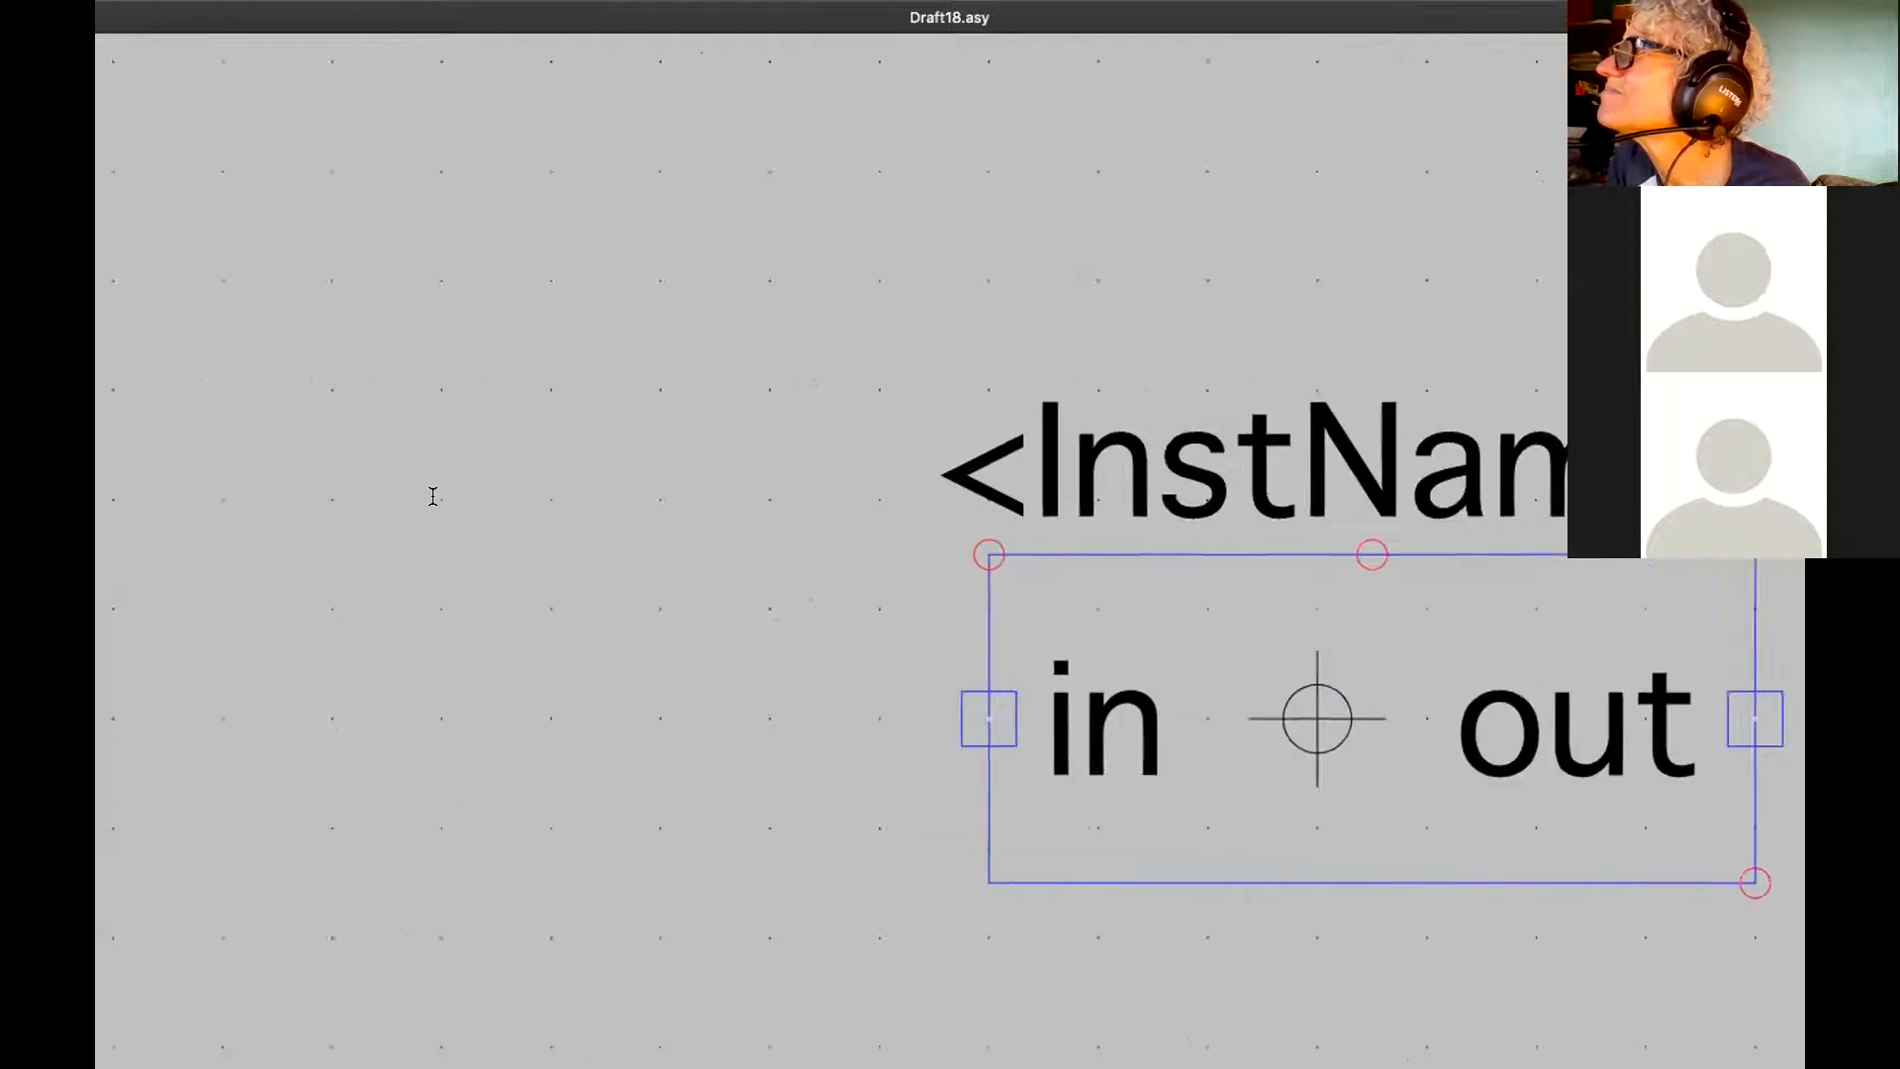
{"action": "scroll", "coordinate": [429, 495], "scroll_direction": "right", "scroll_amount": 9}
Open the Draft18 symbol's attribute table and examine its attributes, including Prefix, SpiceModel and Description
{"action": "right_click", "coordinate": [725, 179]}
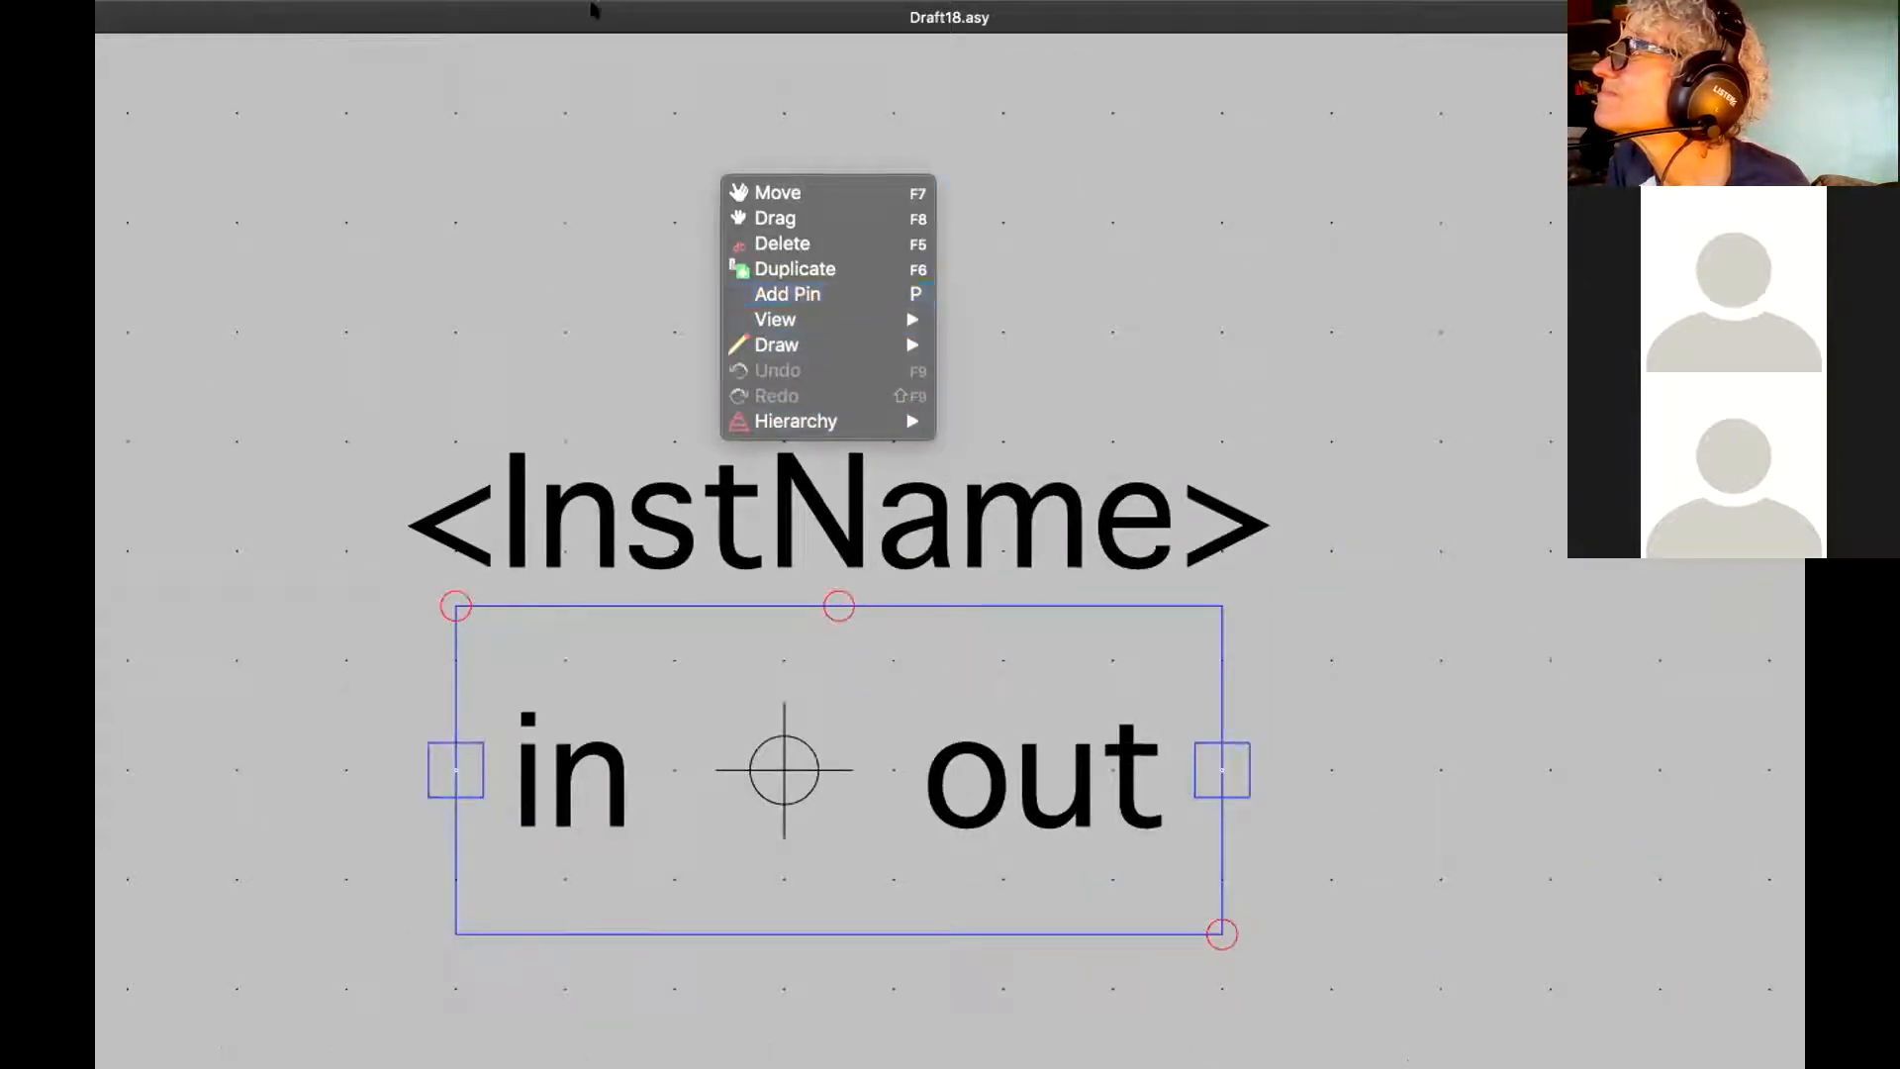
{"action": "left_click", "coordinate": [605, 188]}
{"action": "right_click", "coordinate": [723, 210]}
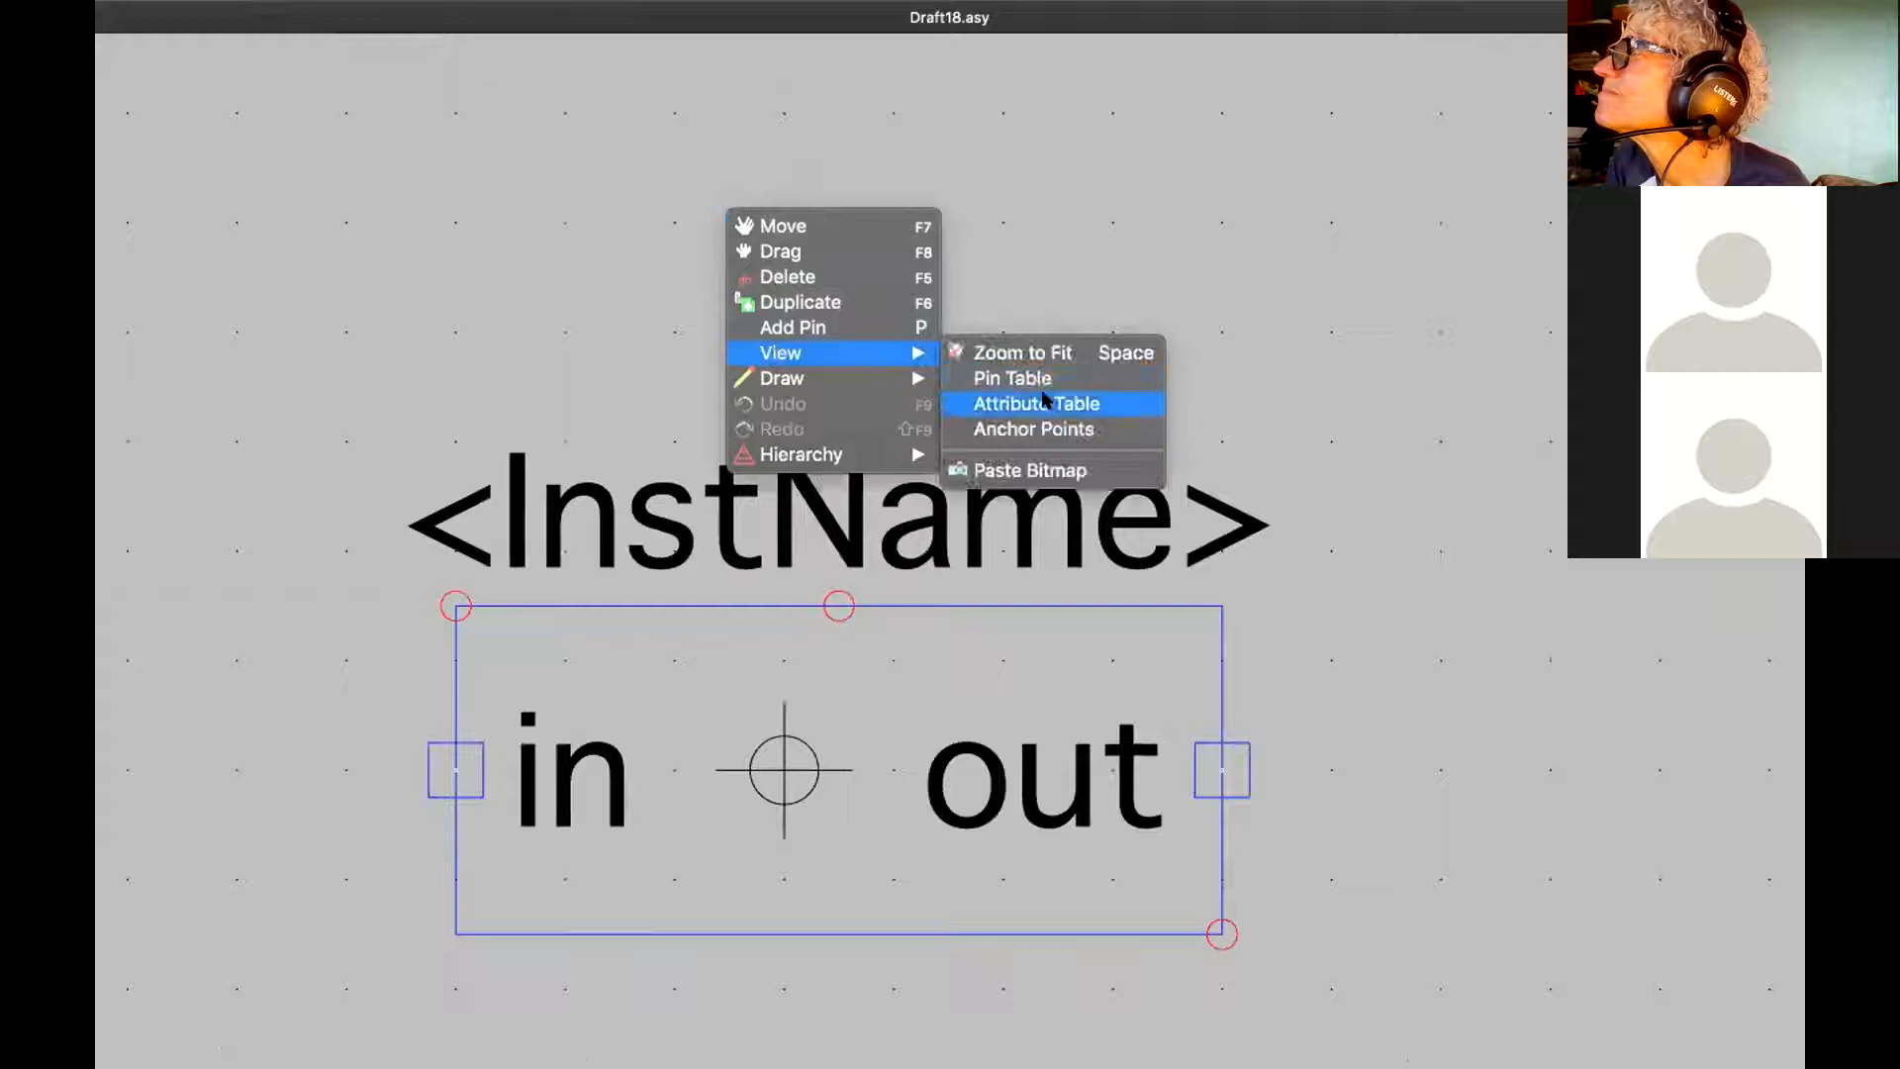
{"action": "left_click", "coordinate": [1050, 400]}
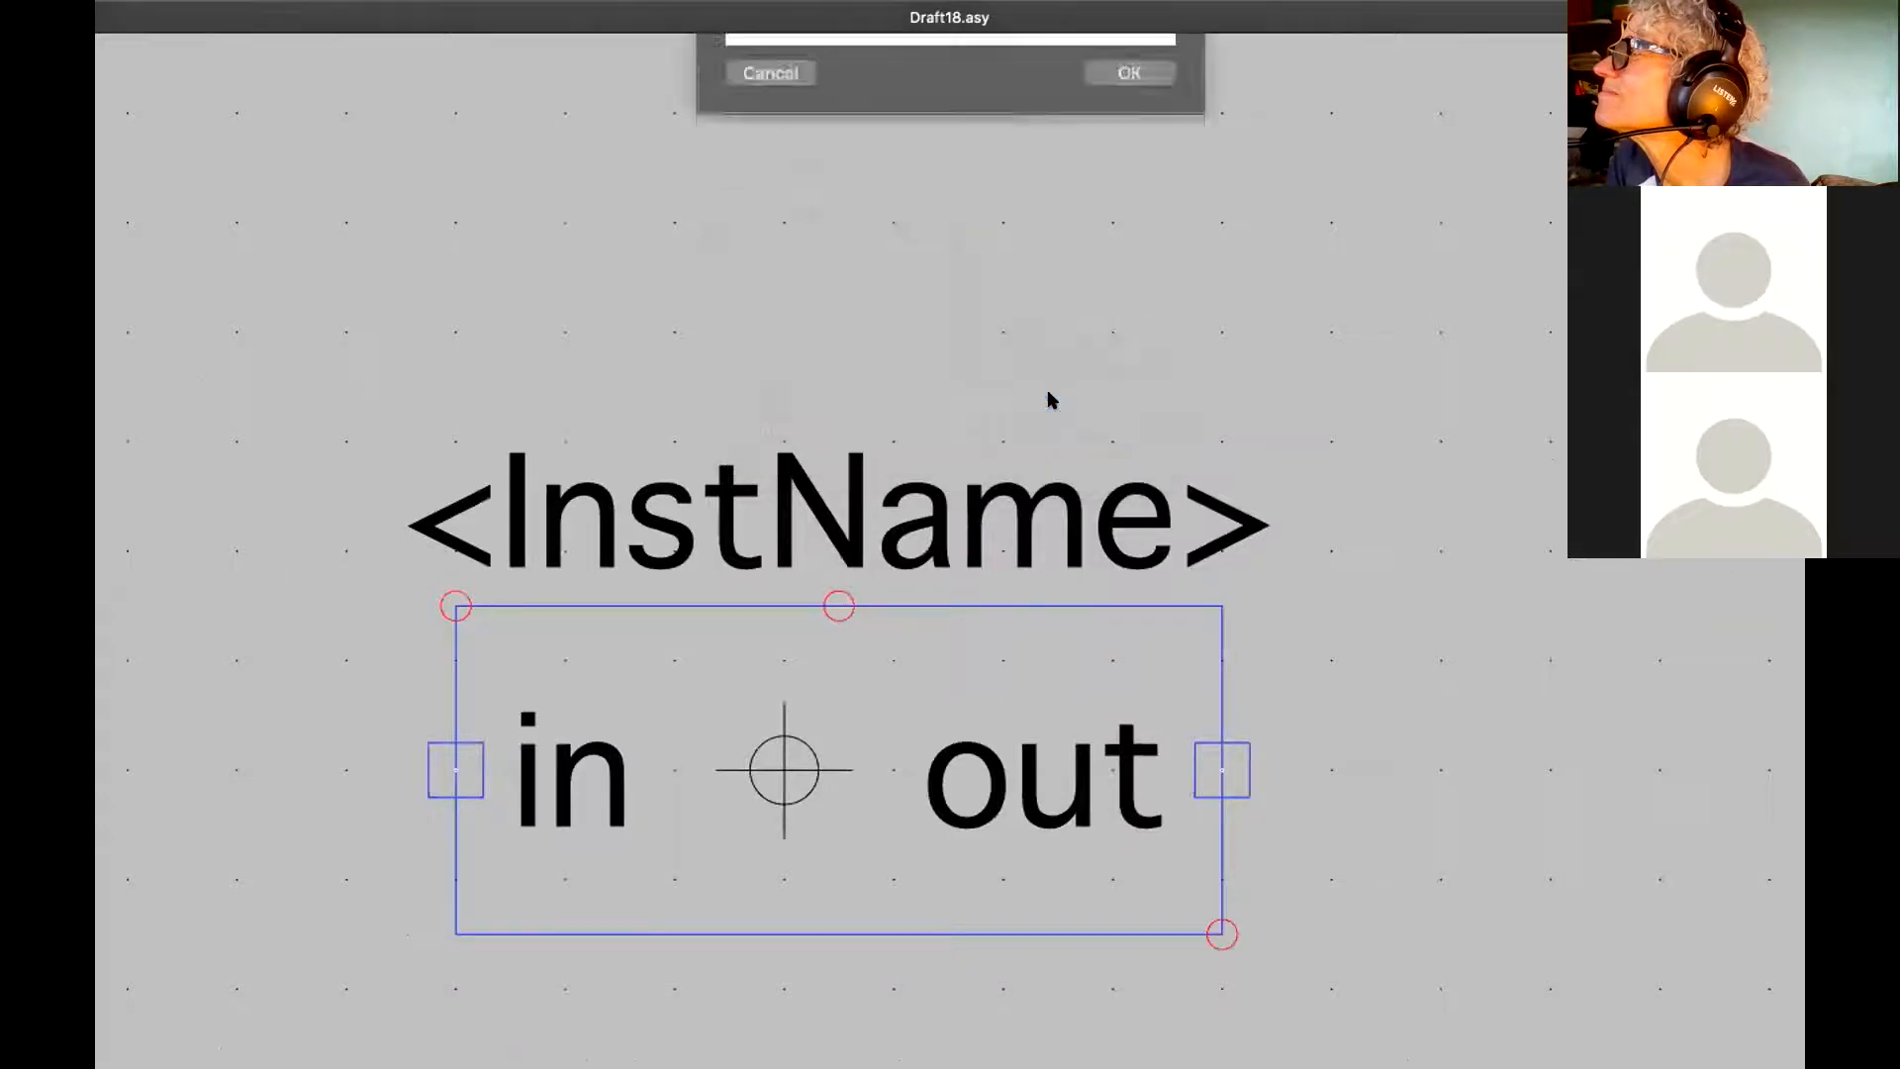
{"action": "left_click", "coordinate": [887, 275]}
{"action": "left_click", "coordinate": [840, 223]}
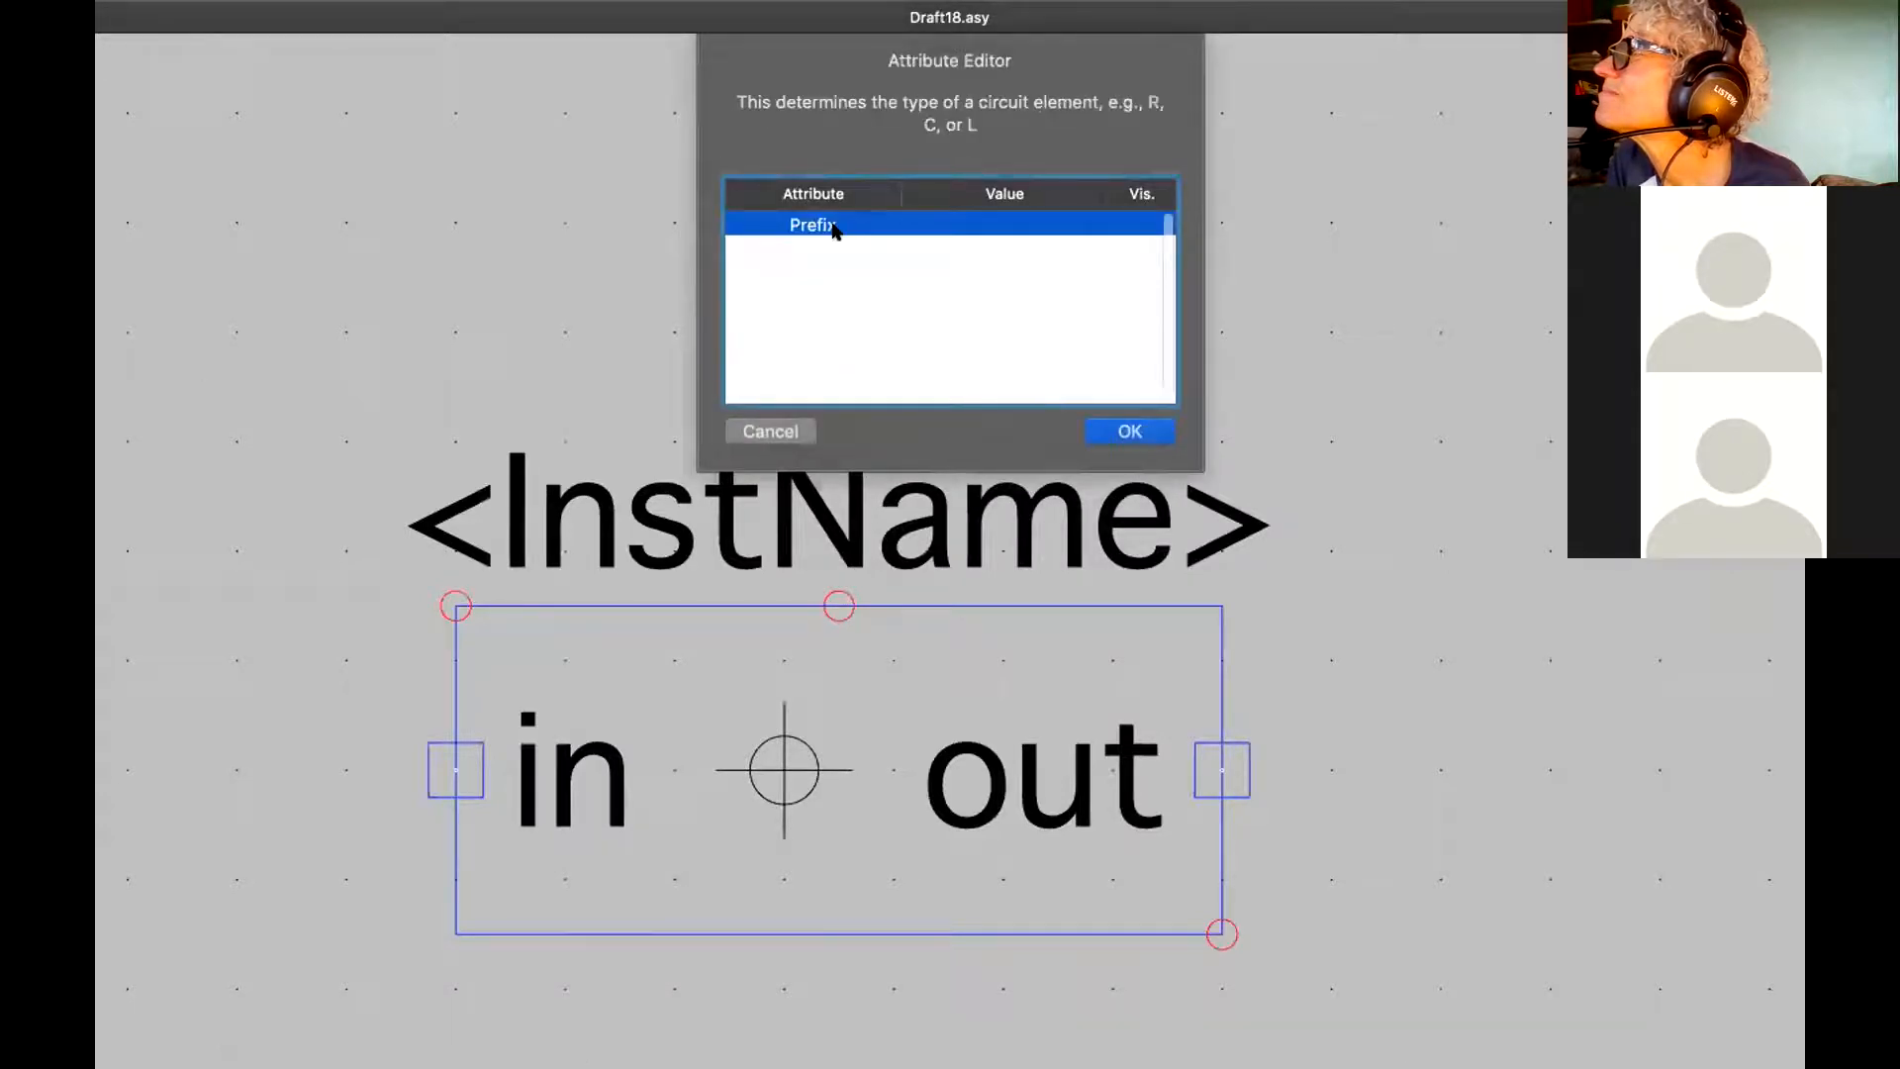
{"action": "left_click", "coordinate": [836, 249]}
{"action": "double_click", "coordinate": [1004, 247]}
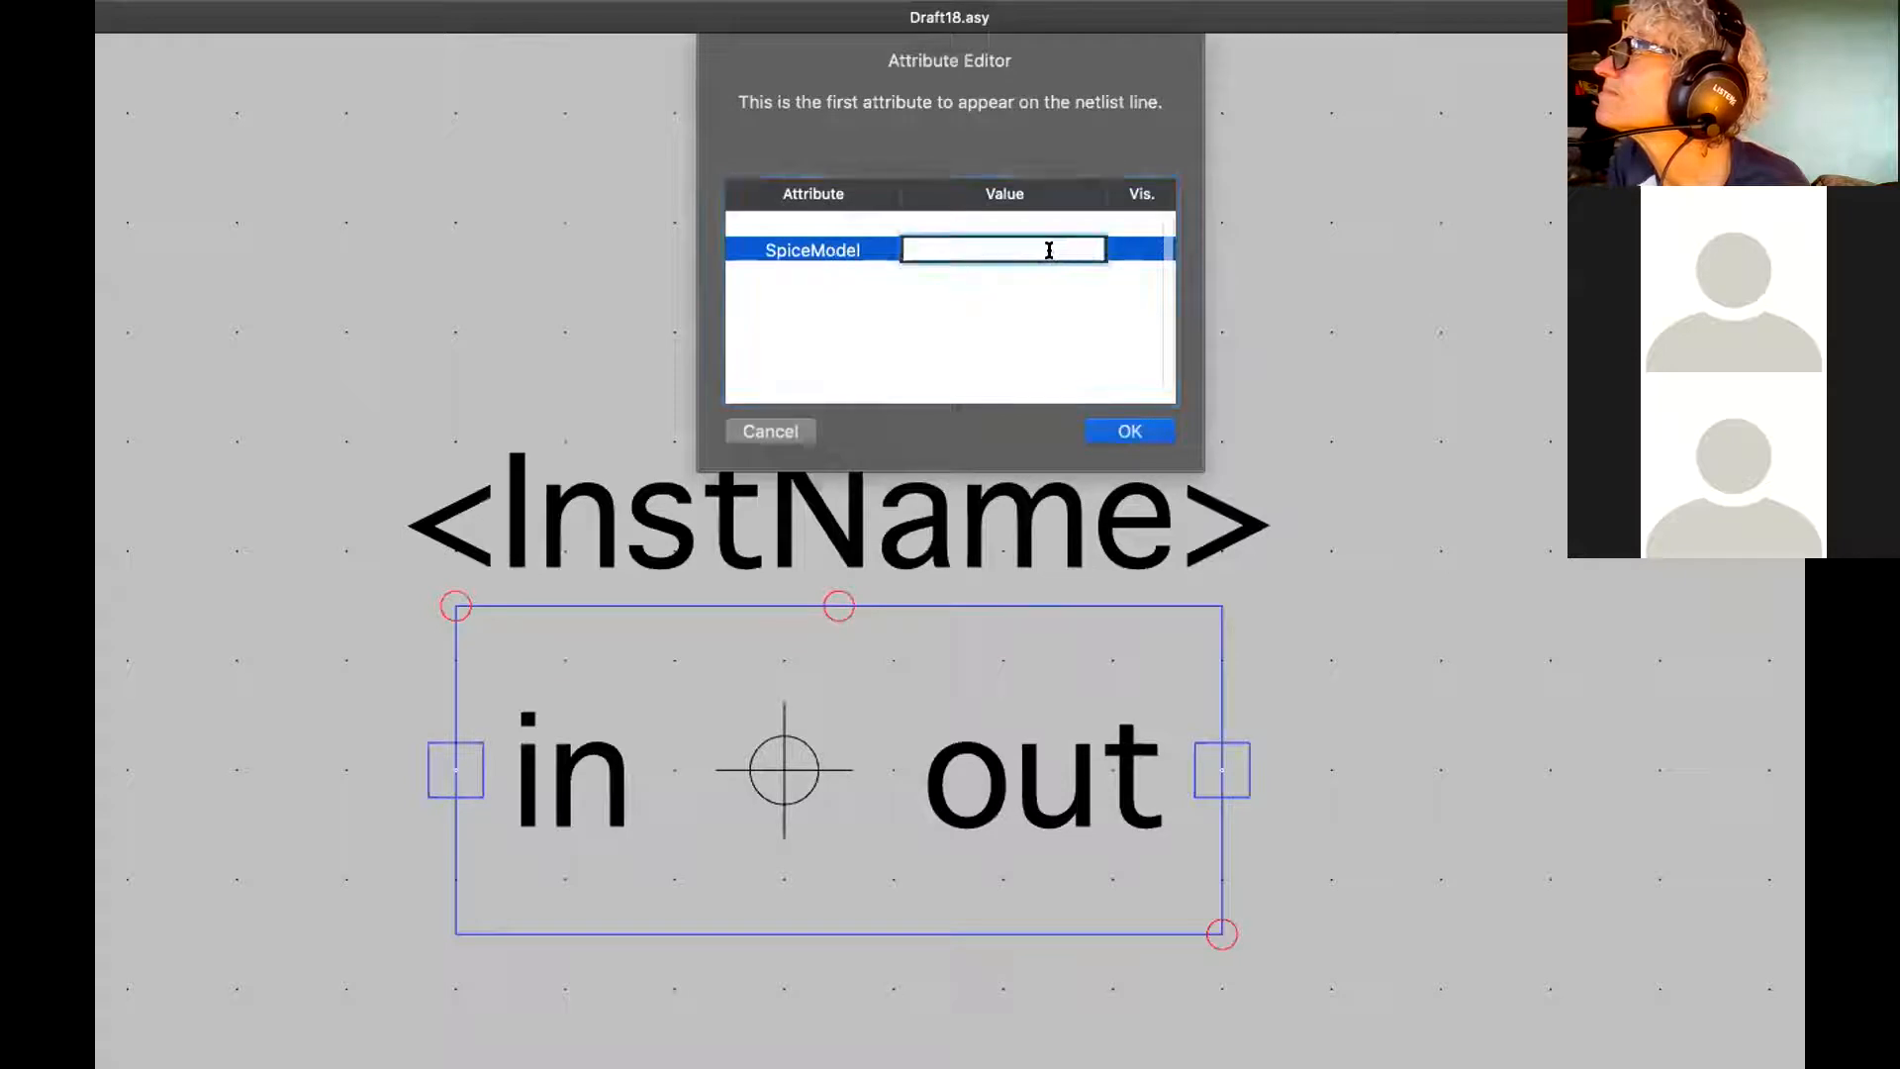
{"action": "left_click", "coordinate": [982, 298]}
{"action": "left_click", "coordinate": [870, 395]}
{"action": "left_click", "coordinate": [839, 360]}
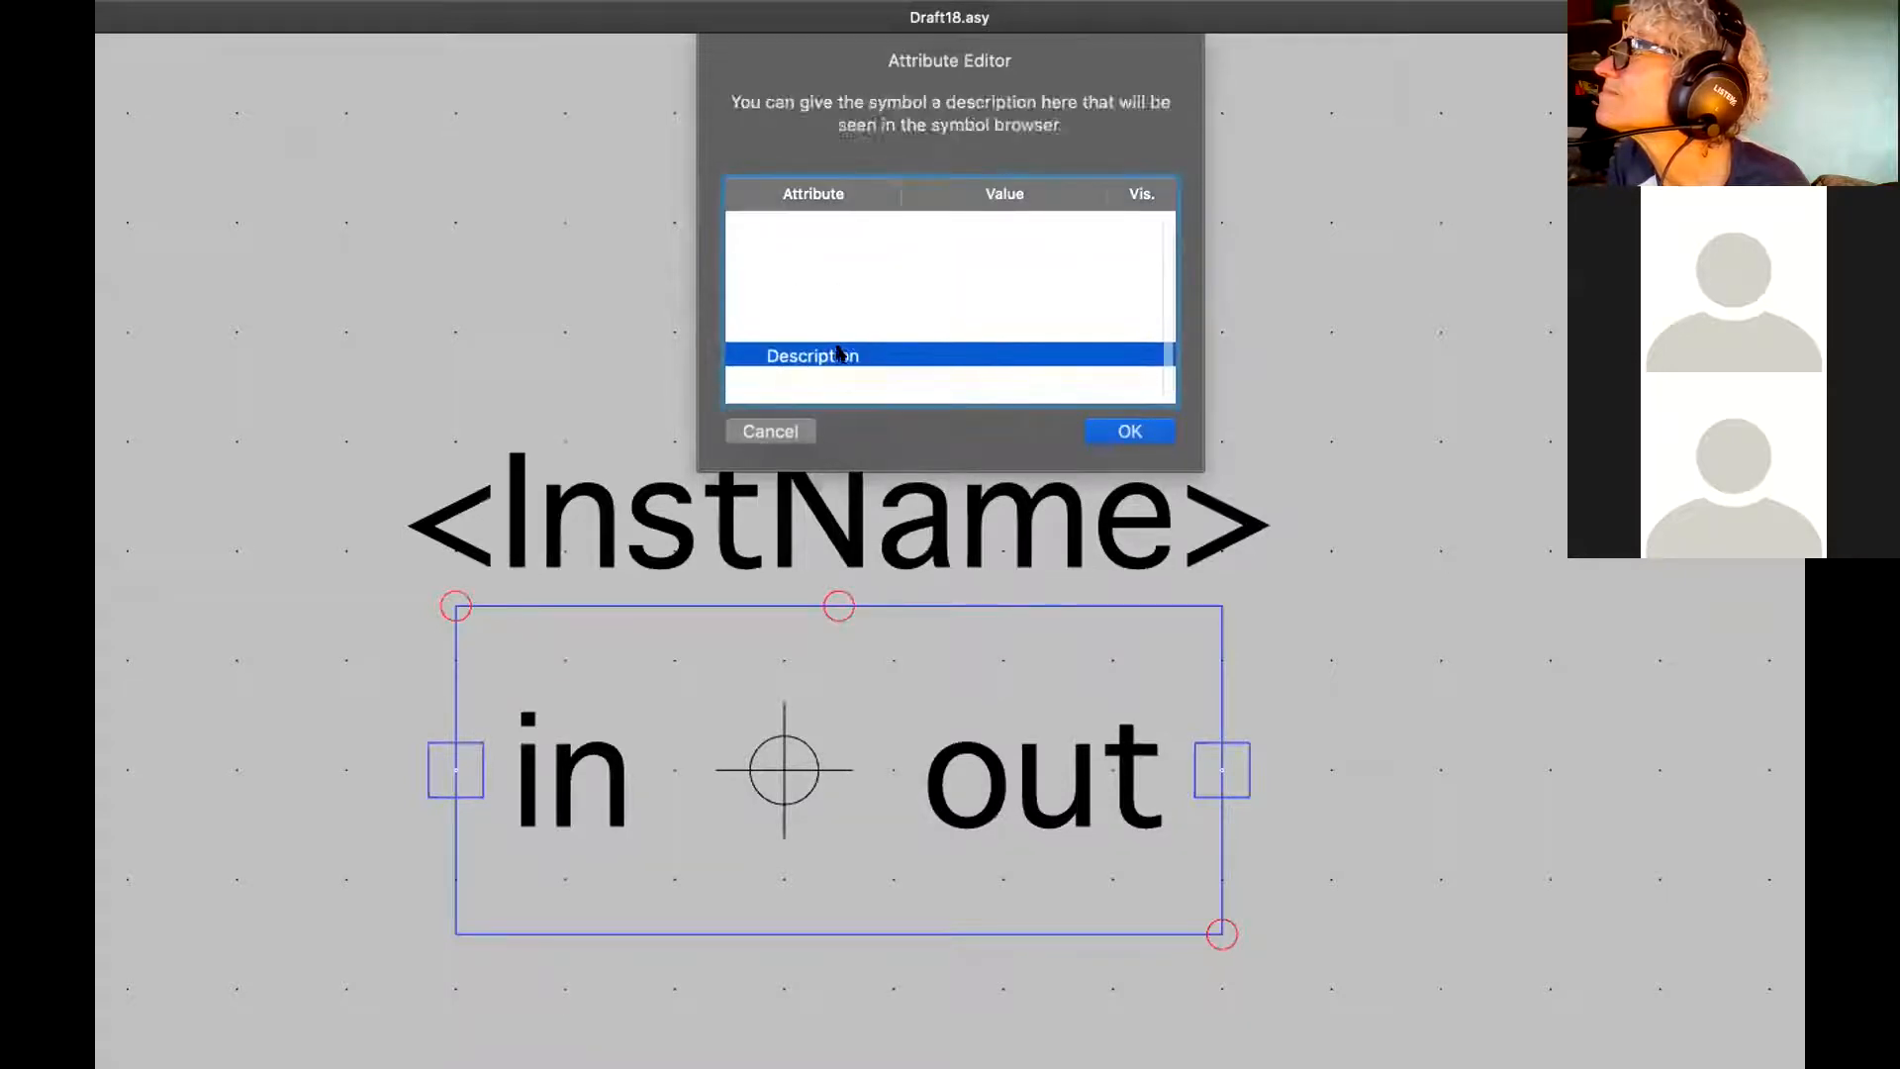
{"action": "left_click", "coordinate": [831, 392]}
{"action": "left_click", "coordinate": [811, 334]}
{"action": "left_click", "coordinate": [810, 262]}
{"action": "left_click", "coordinate": [811, 237]}
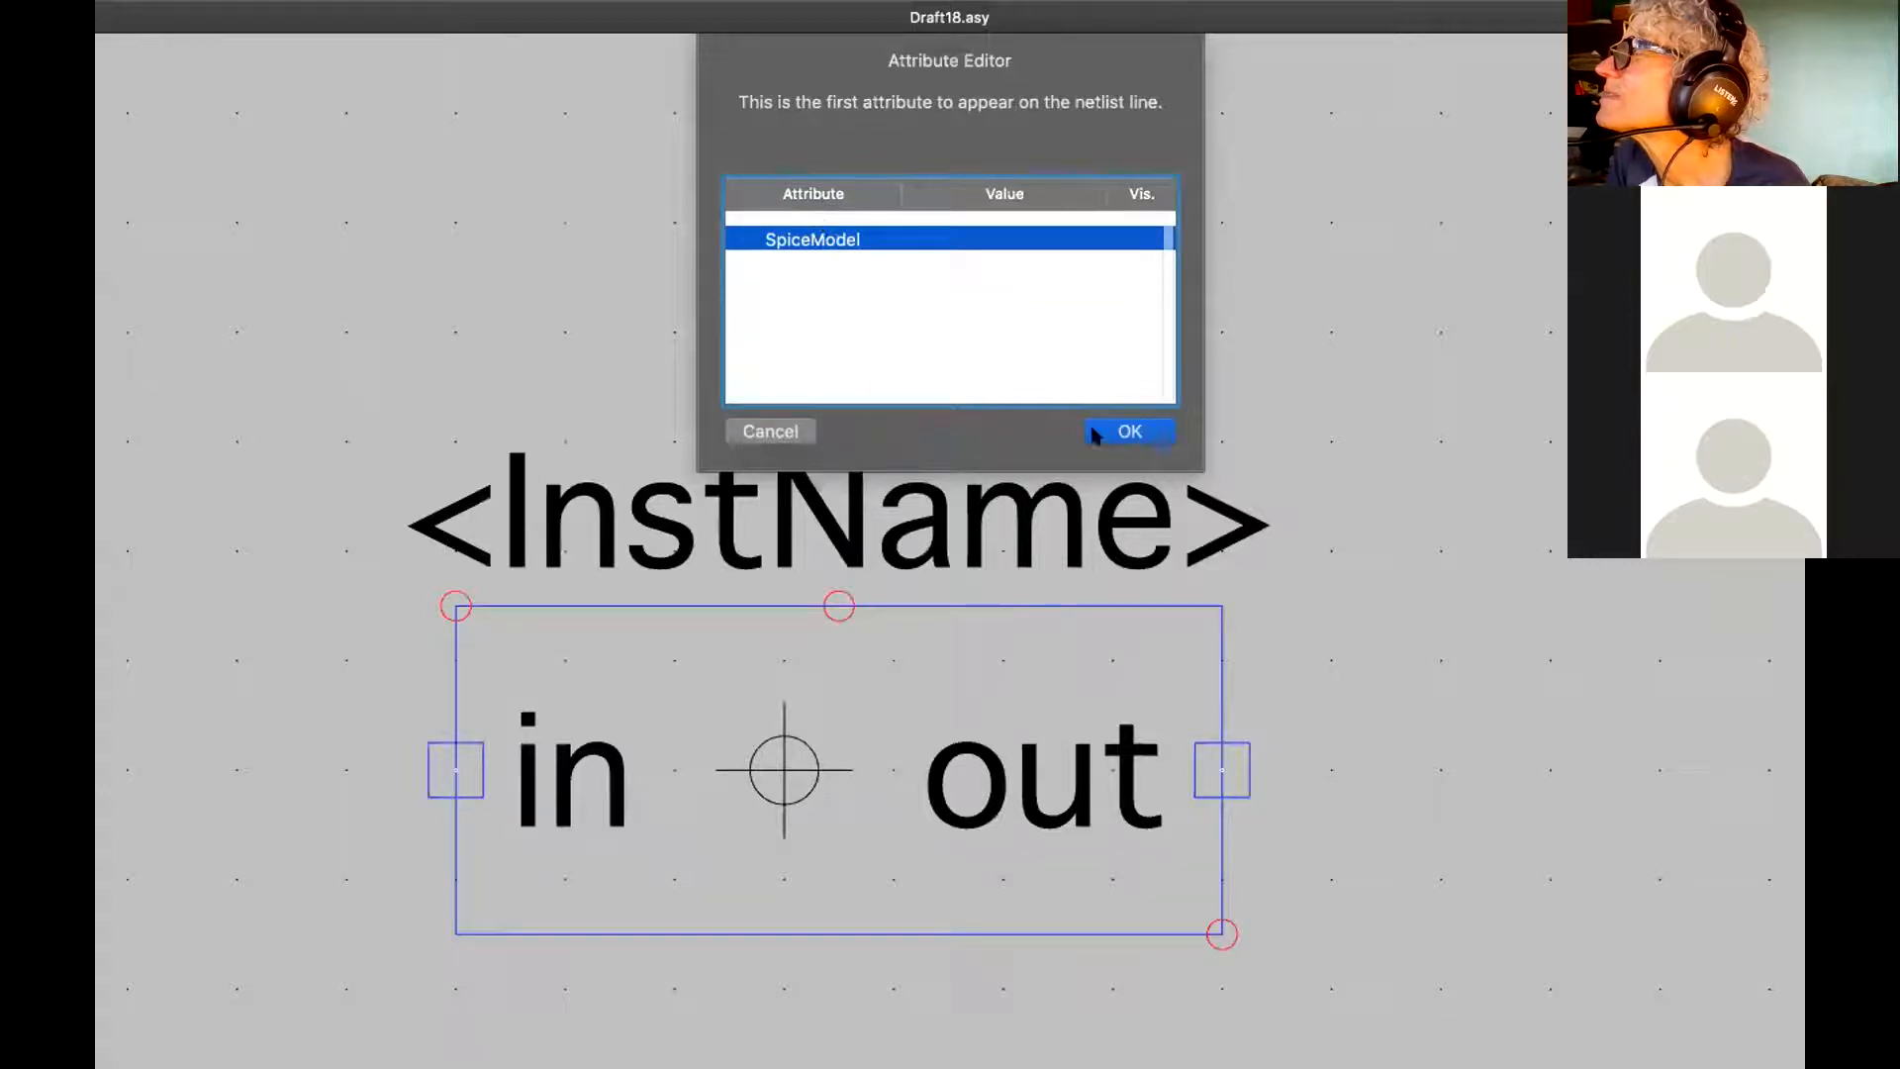
{"action": "left_click", "coordinate": [1130, 434]}
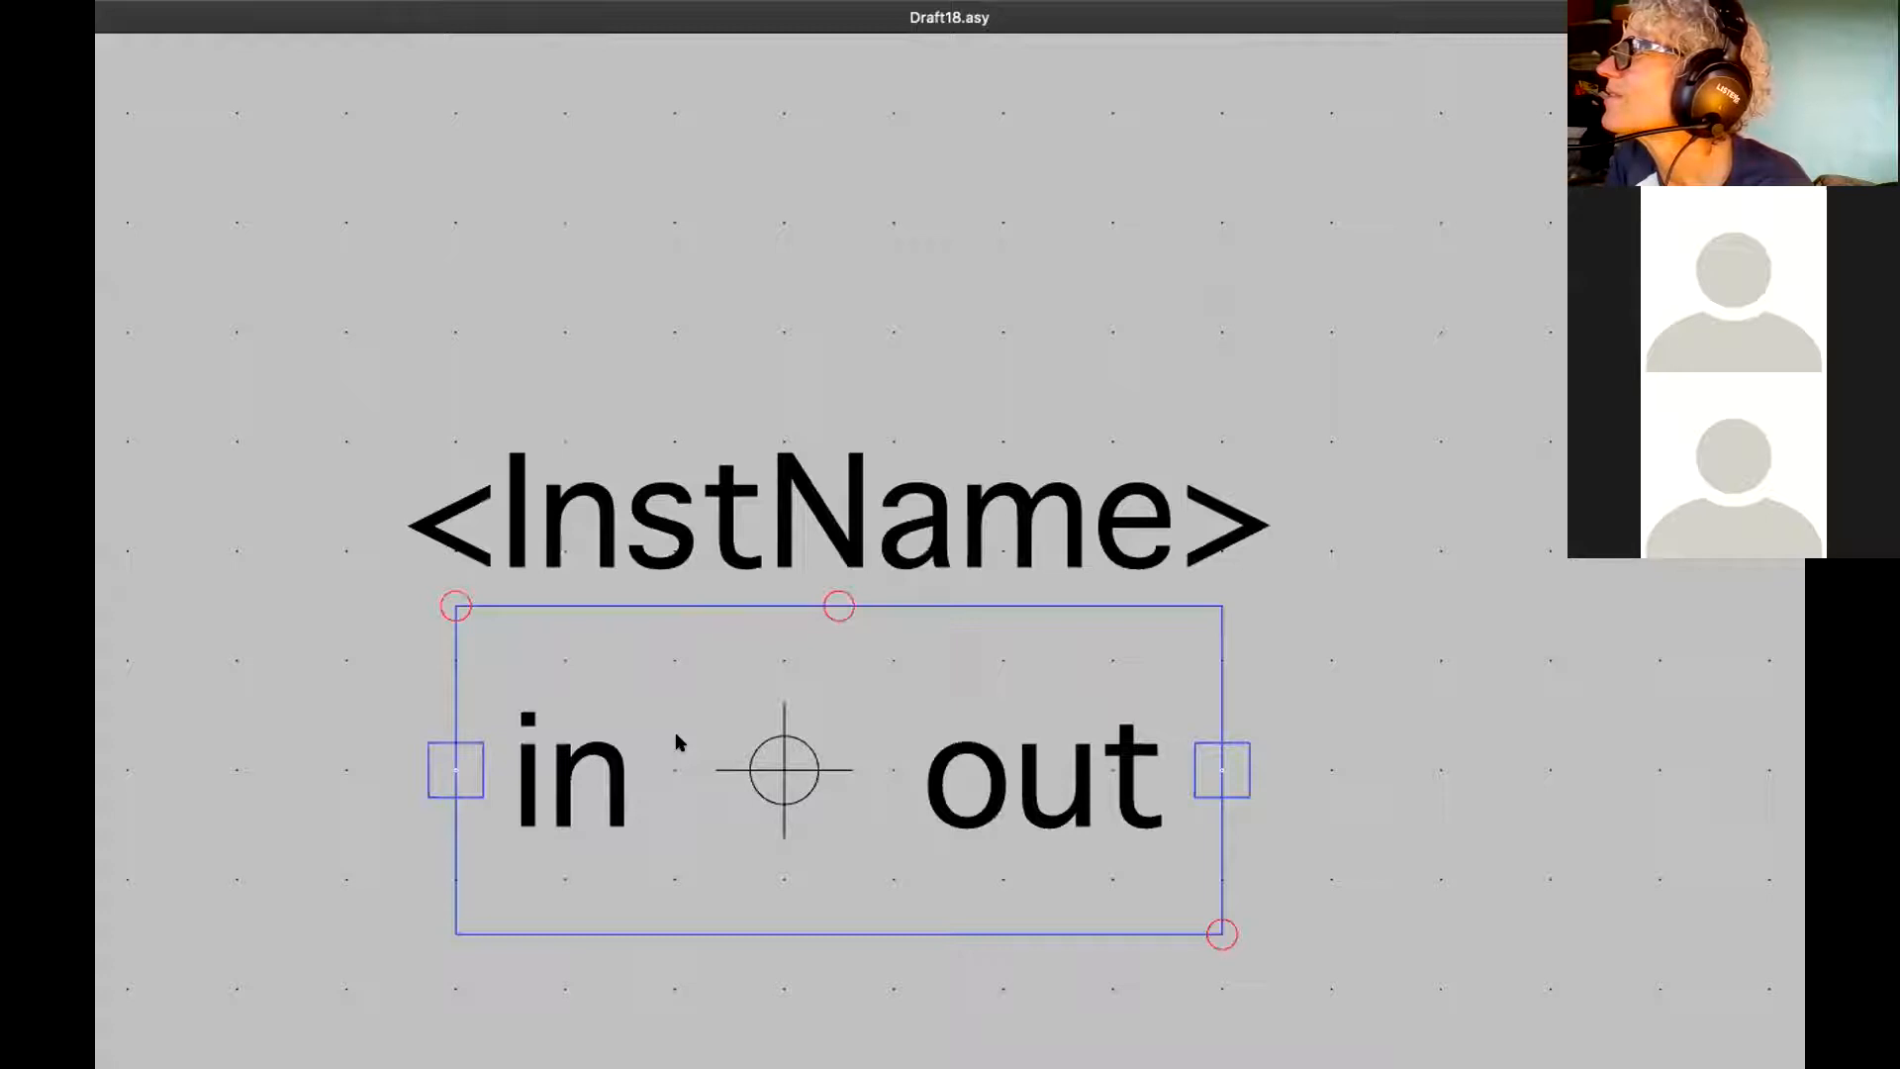
{"action": "key", "text": "ctrl+Left"}
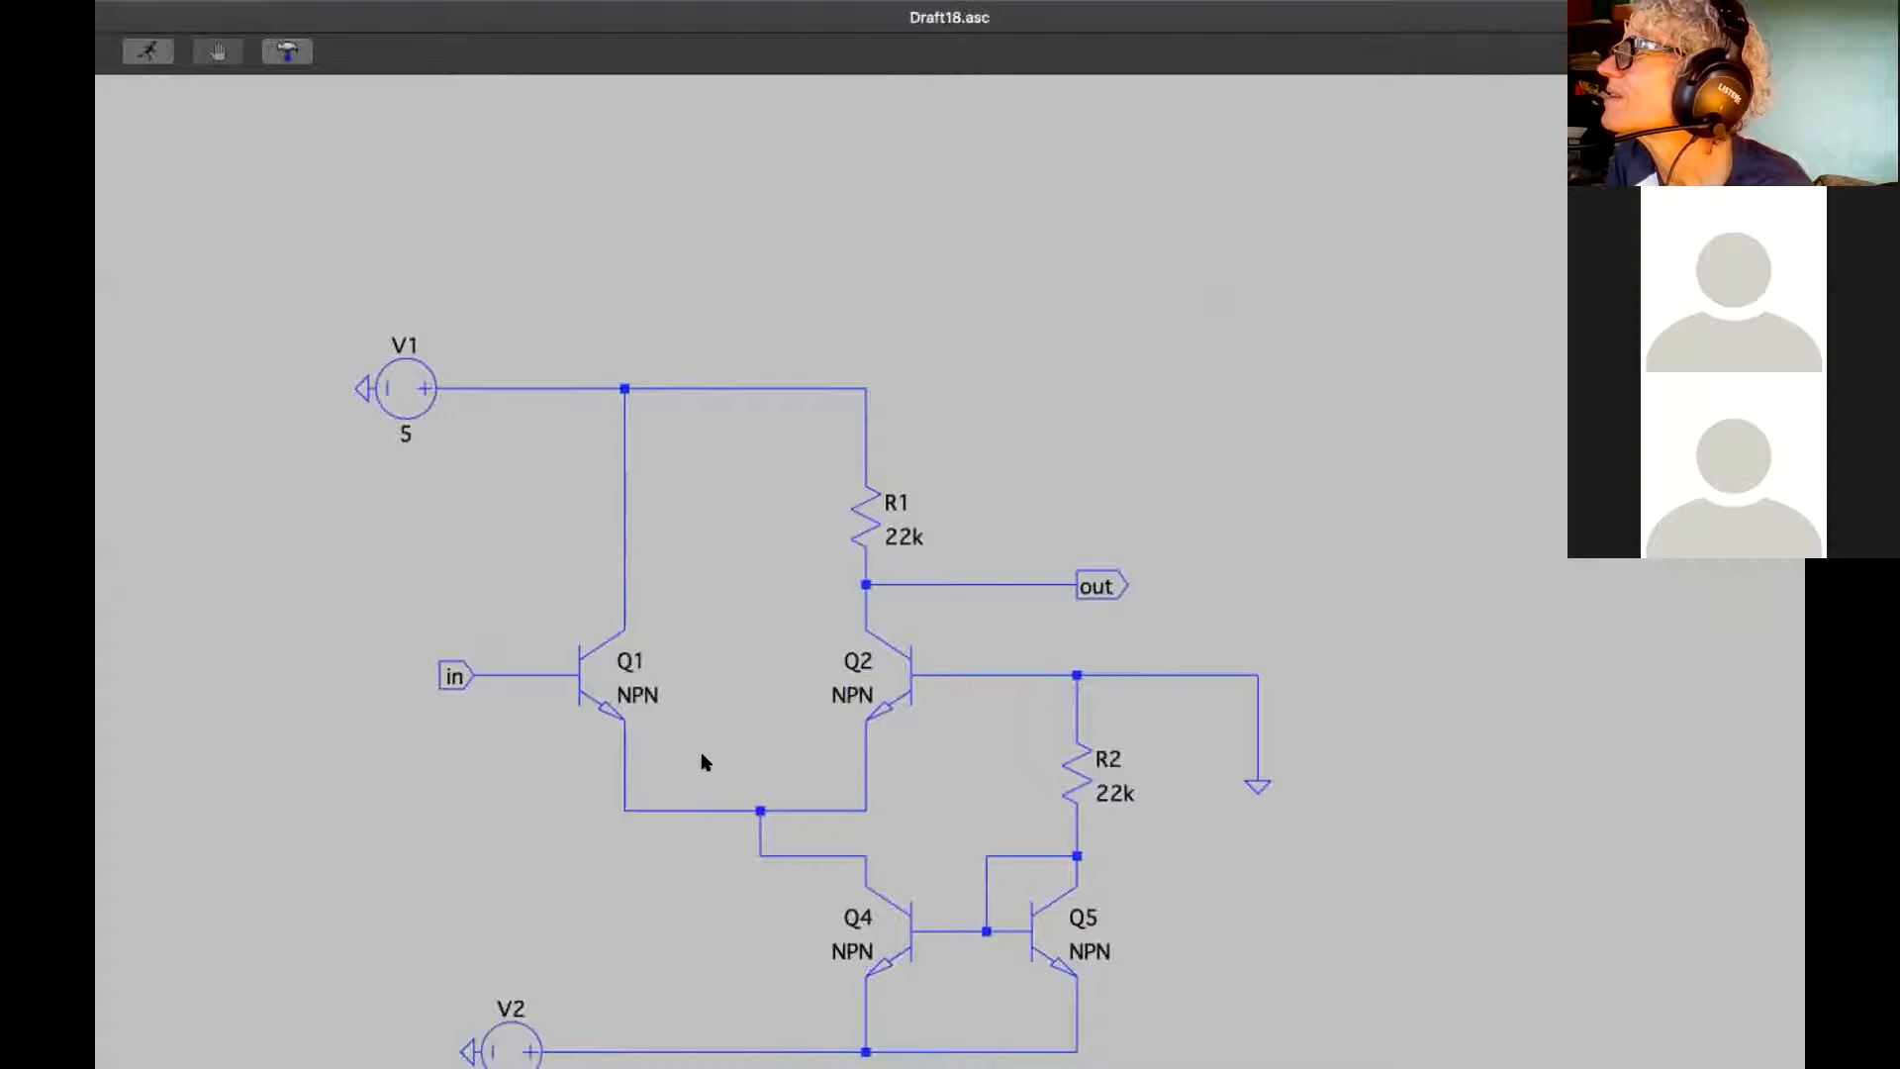
{"action": "key", "text": "ctrl+Left"}
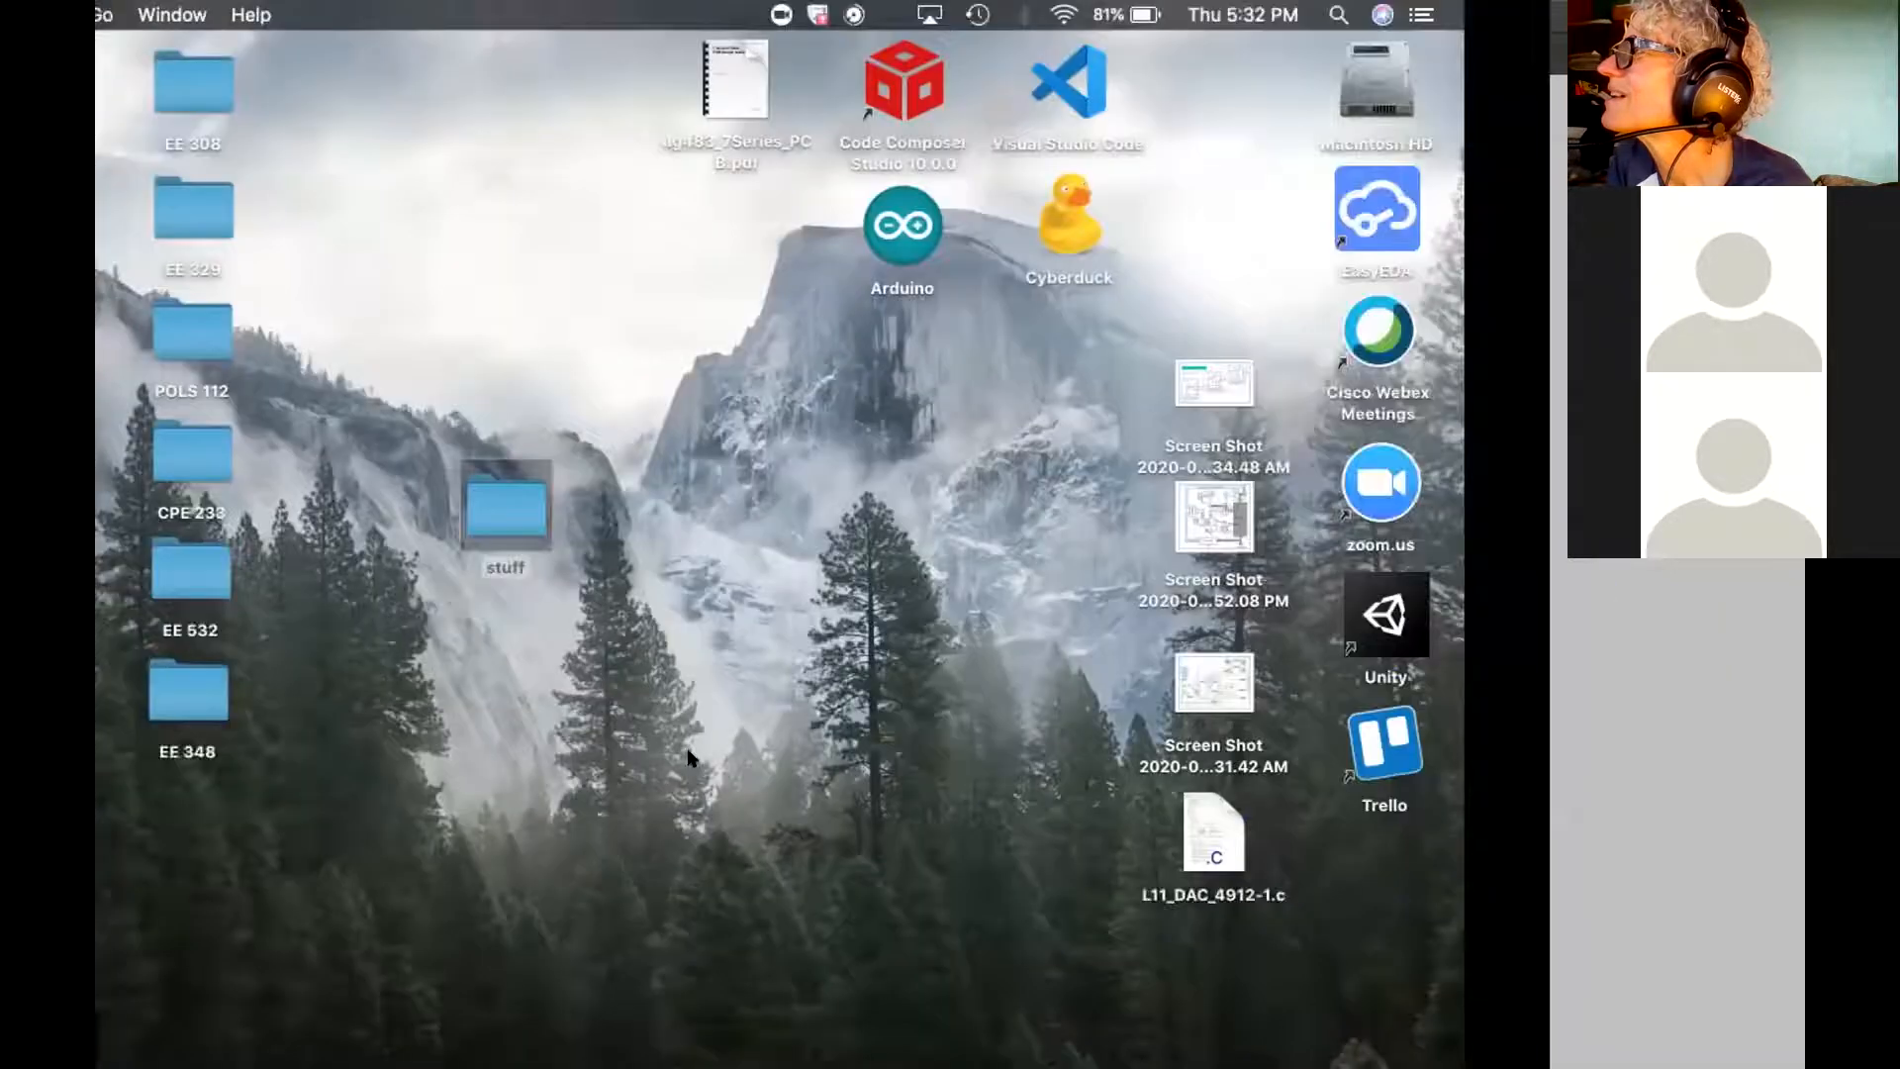
{"action": "key", "text": "ctrl+Right"}
{"action": "key", "text": "ctrl+Right"}
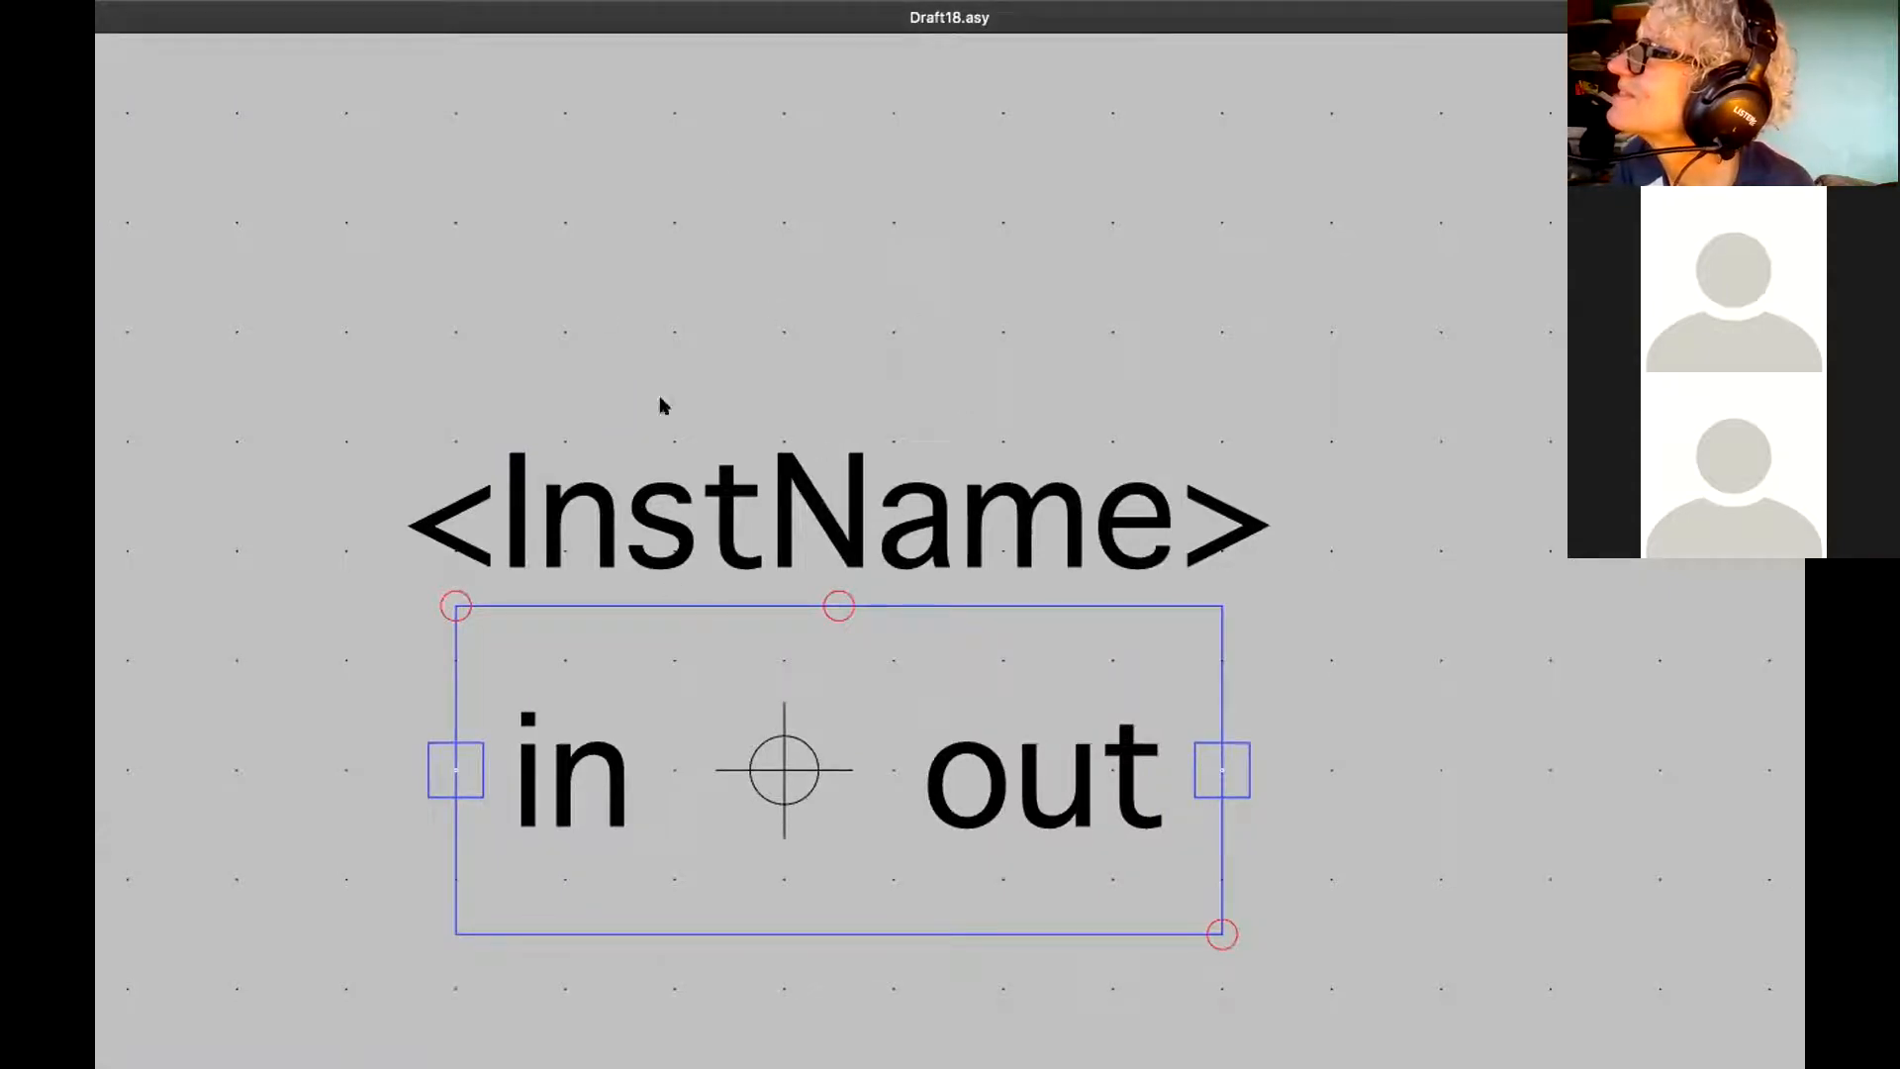
Switch to the blank untitled symbol and examine its attribute table down to the ModelFile attribute
{"action": "key", "text": "ctrl+Right"}
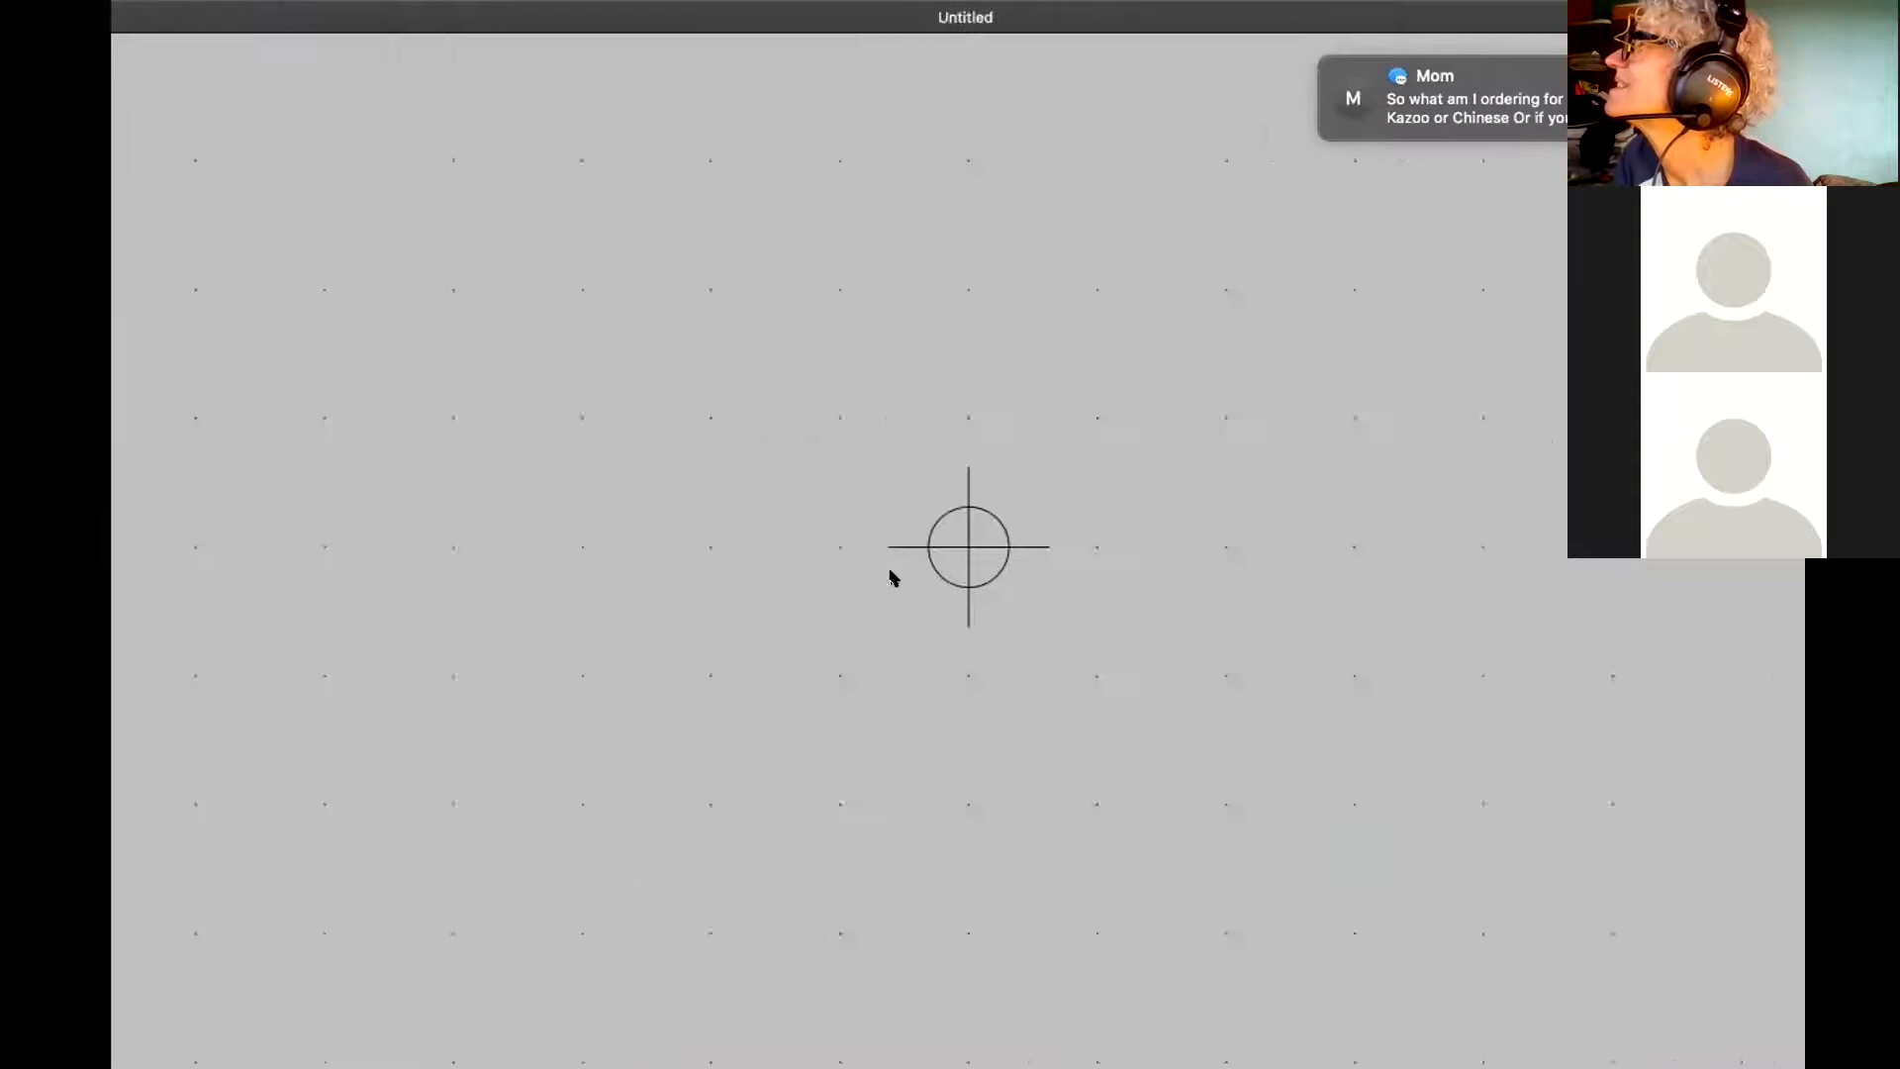
{"action": "right_click", "coordinate": [1034, 519]}
{"action": "mouse_move", "coordinate": [1151, 670]}
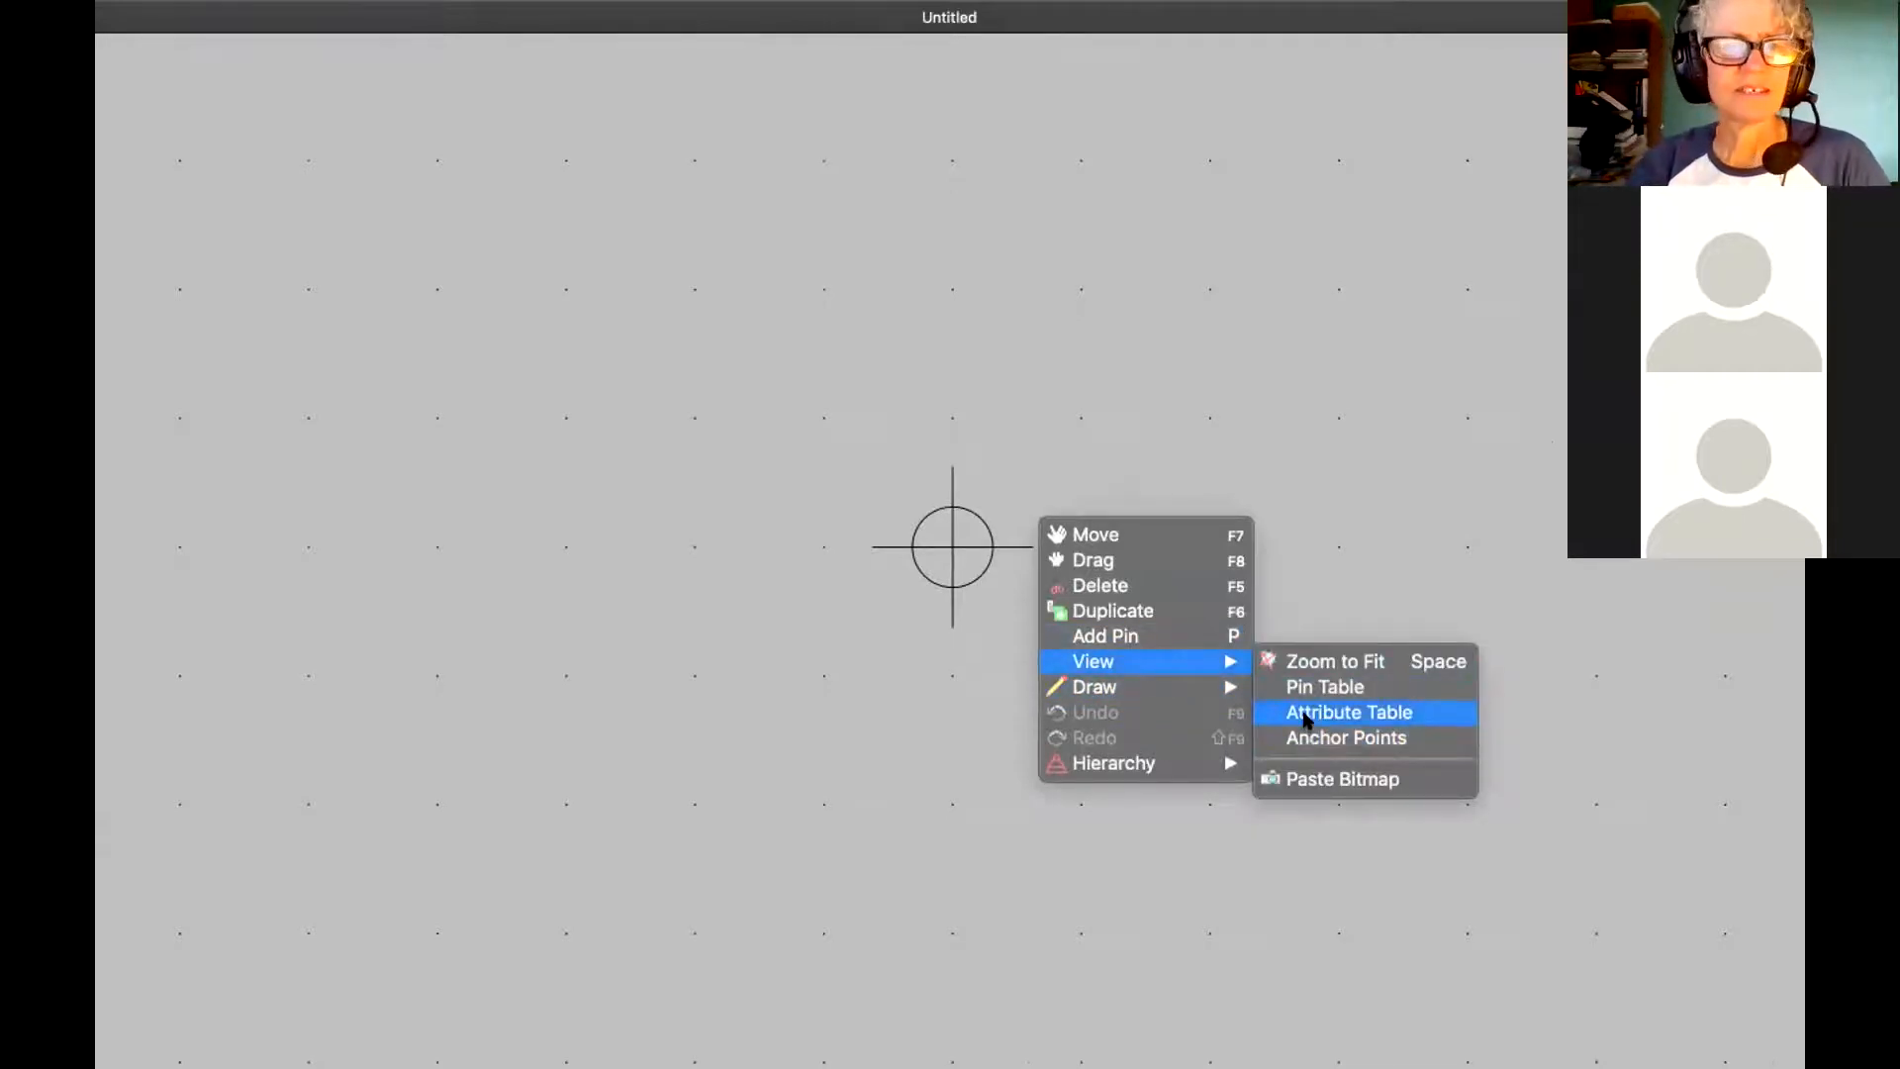
{"action": "left_click", "coordinate": [1306, 716]}
{"action": "double_click", "coordinate": [790, 223]}
{"action": "left_click", "coordinate": [790, 251]}
{"action": "left_click", "coordinate": [790, 293]}
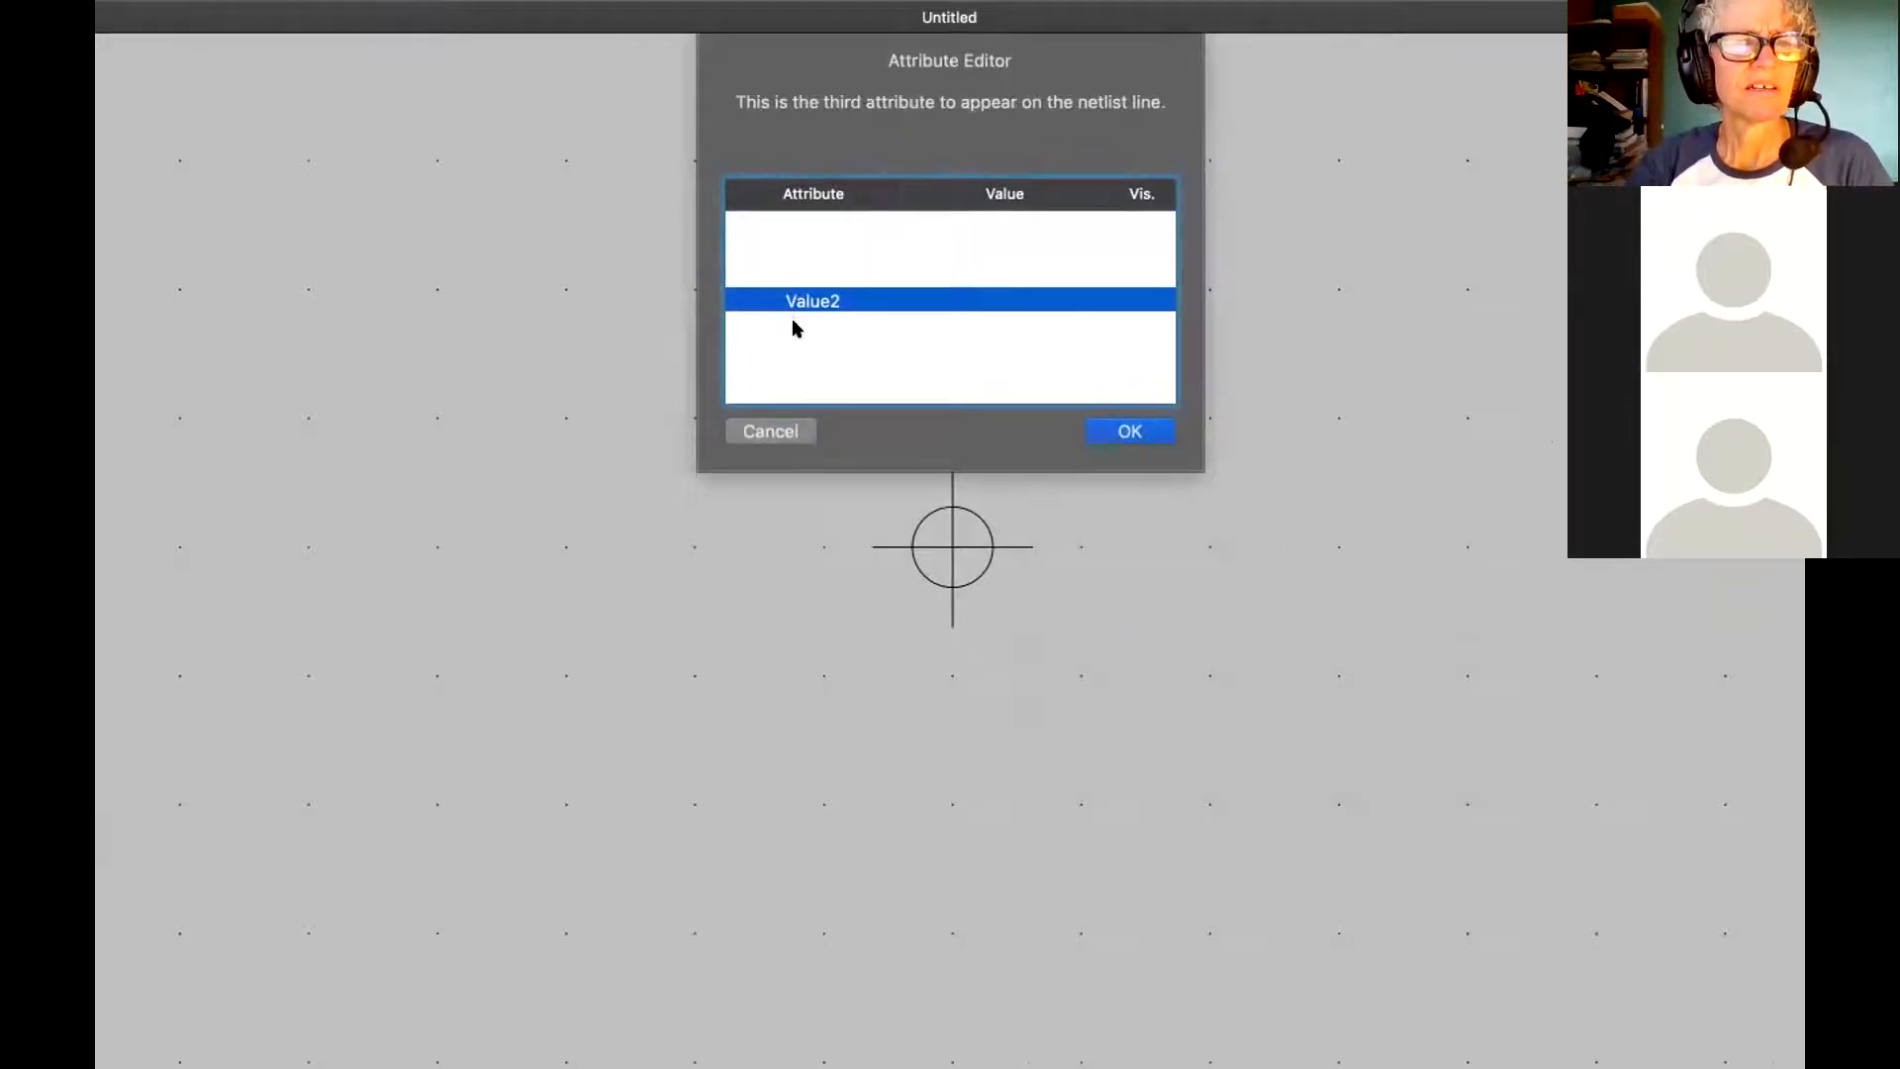
{"action": "left_click", "coordinate": [793, 323]}
{"action": "left_click", "coordinate": [792, 344]}
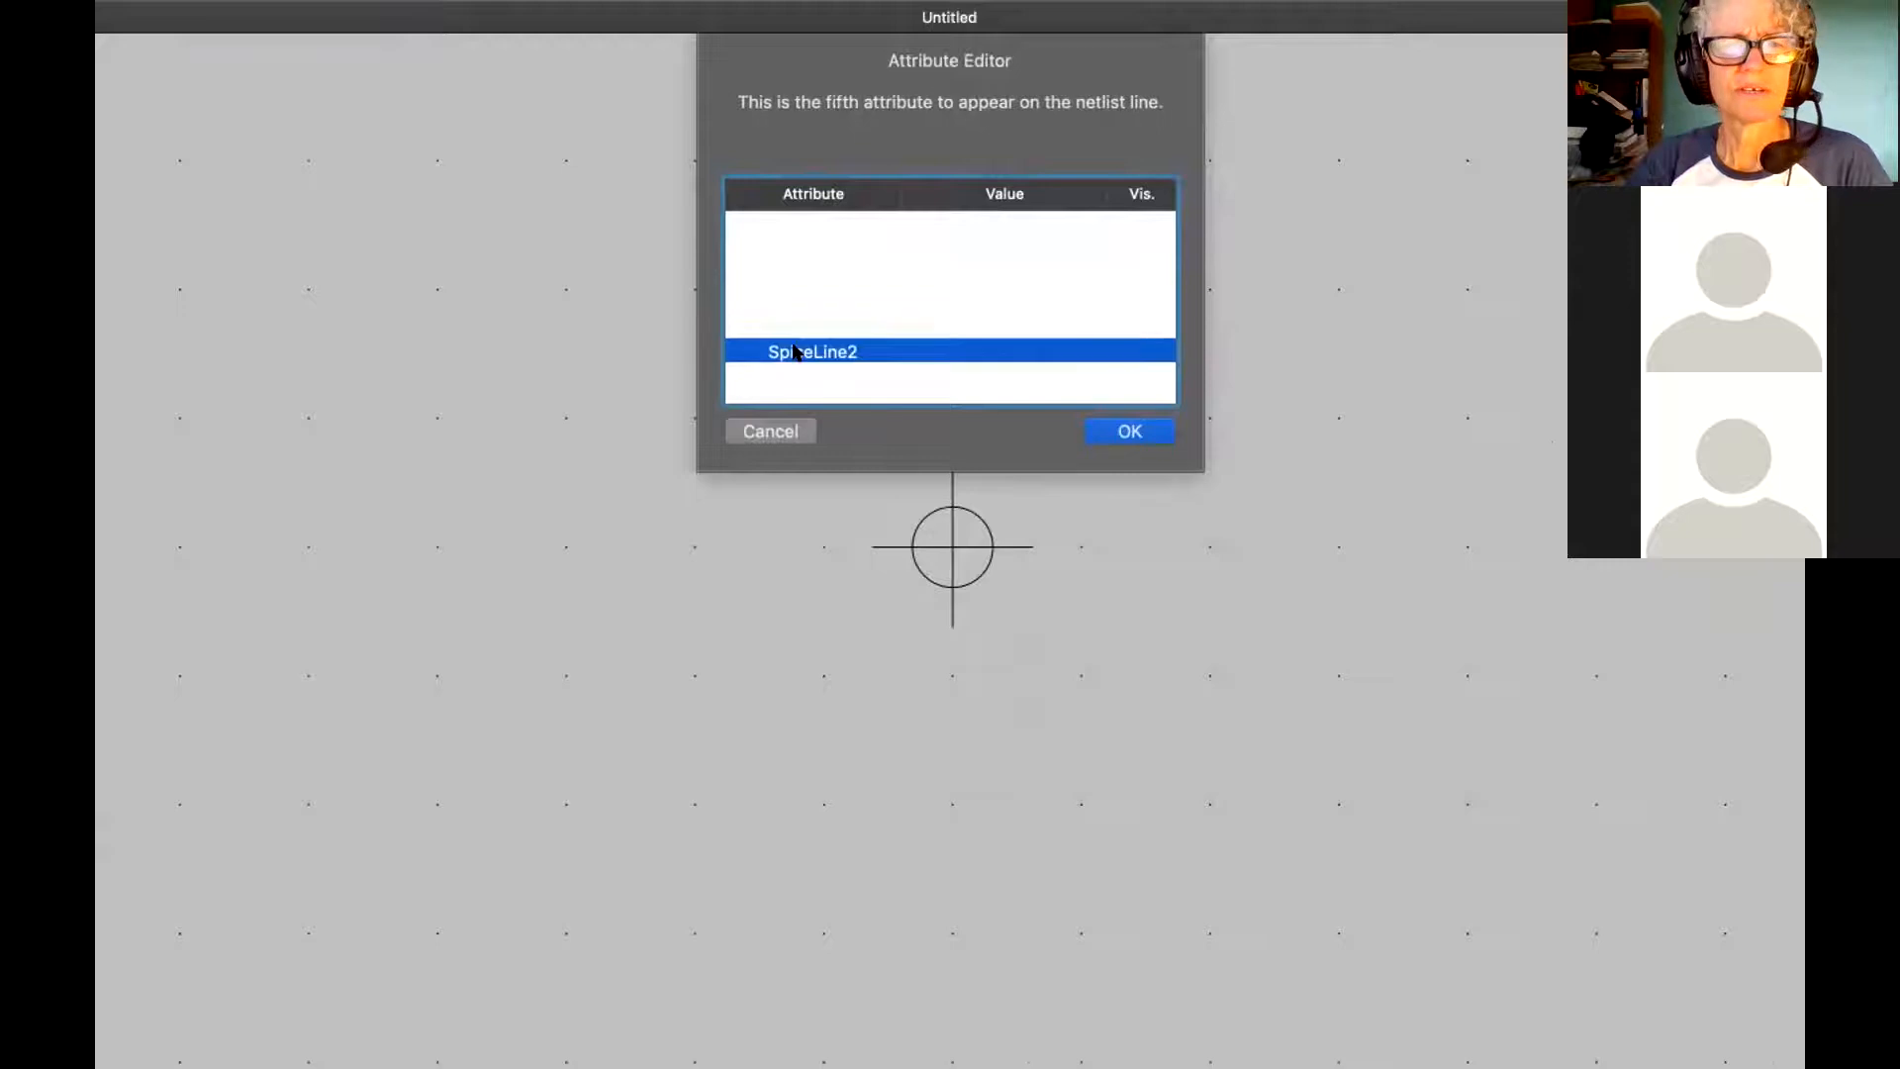
{"action": "left_click", "coordinate": [796, 377]}
{"action": "left_click", "coordinate": [798, 393]}
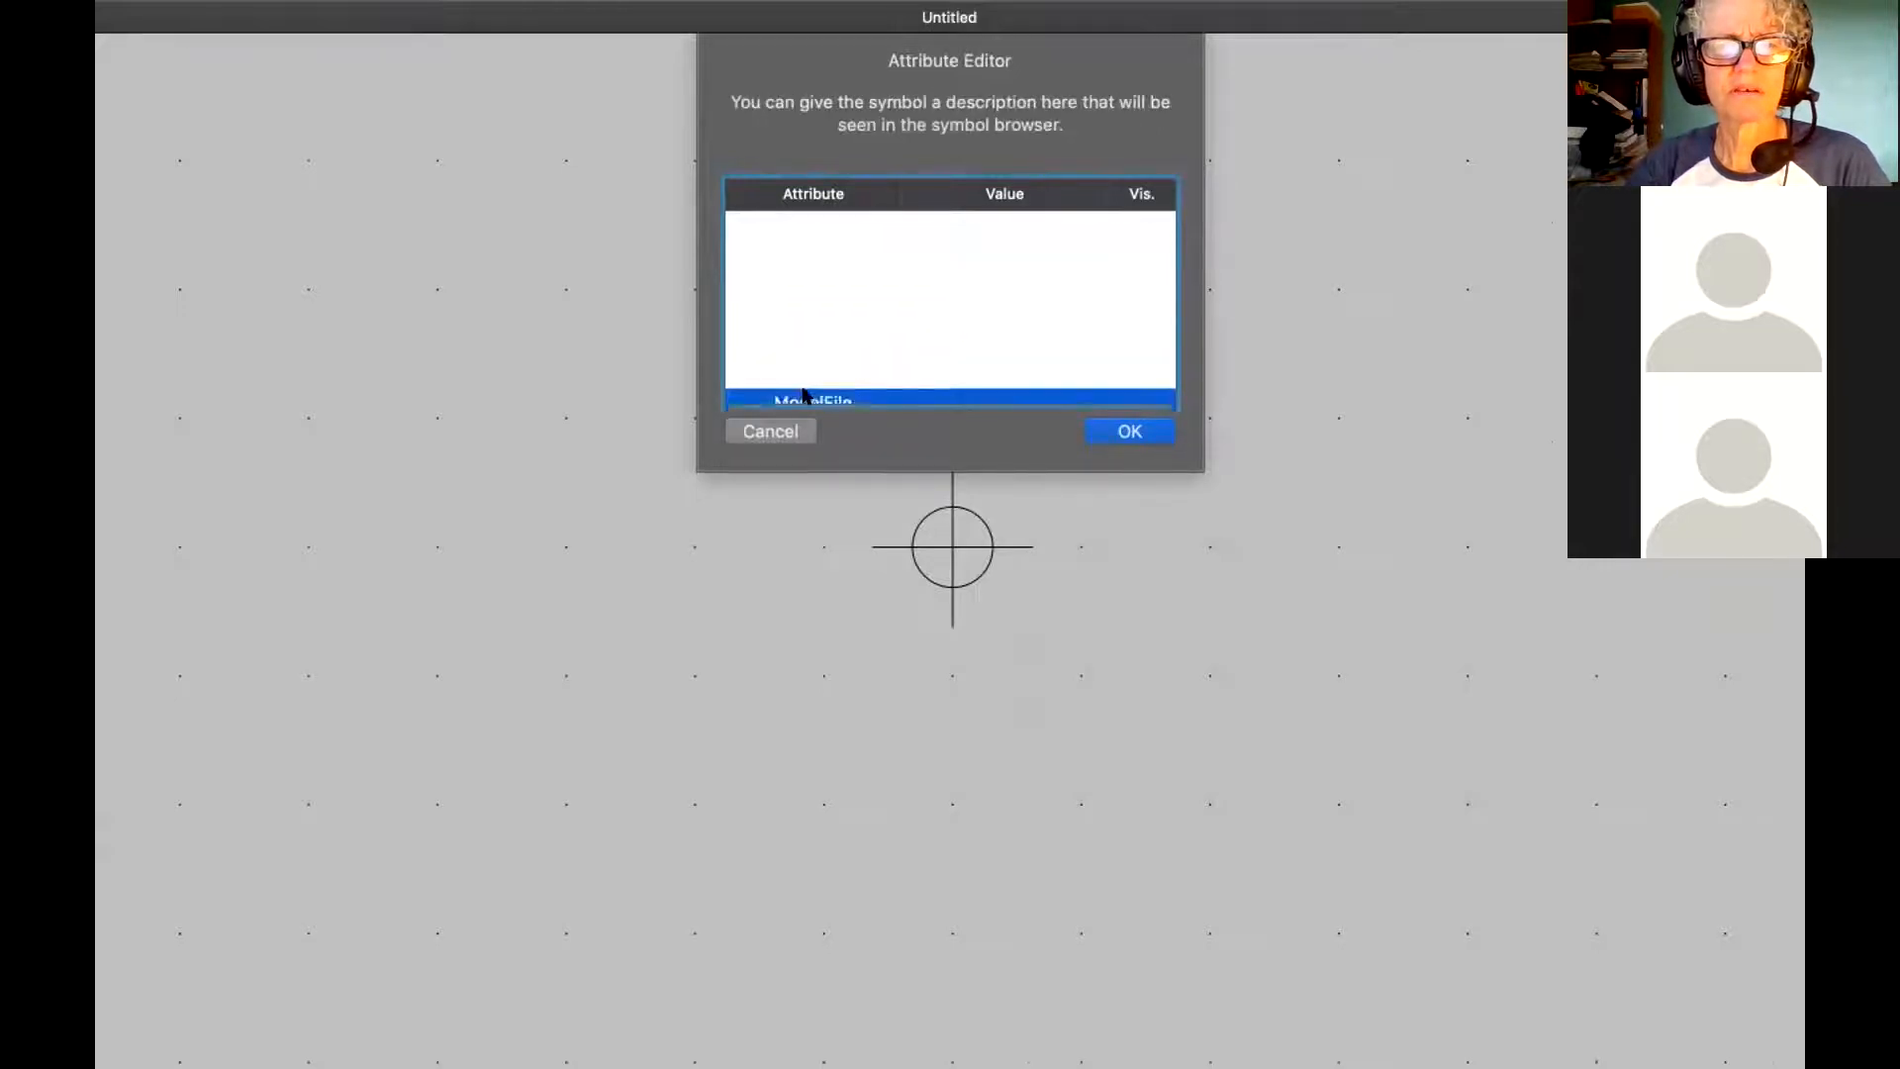
{"action": "left_click", "coordinate": [1126, 430]}
{"action": "mouse_move", "coordinate": [369, 10]}
{"action": "left_click", "coordinate": [275, 14]}
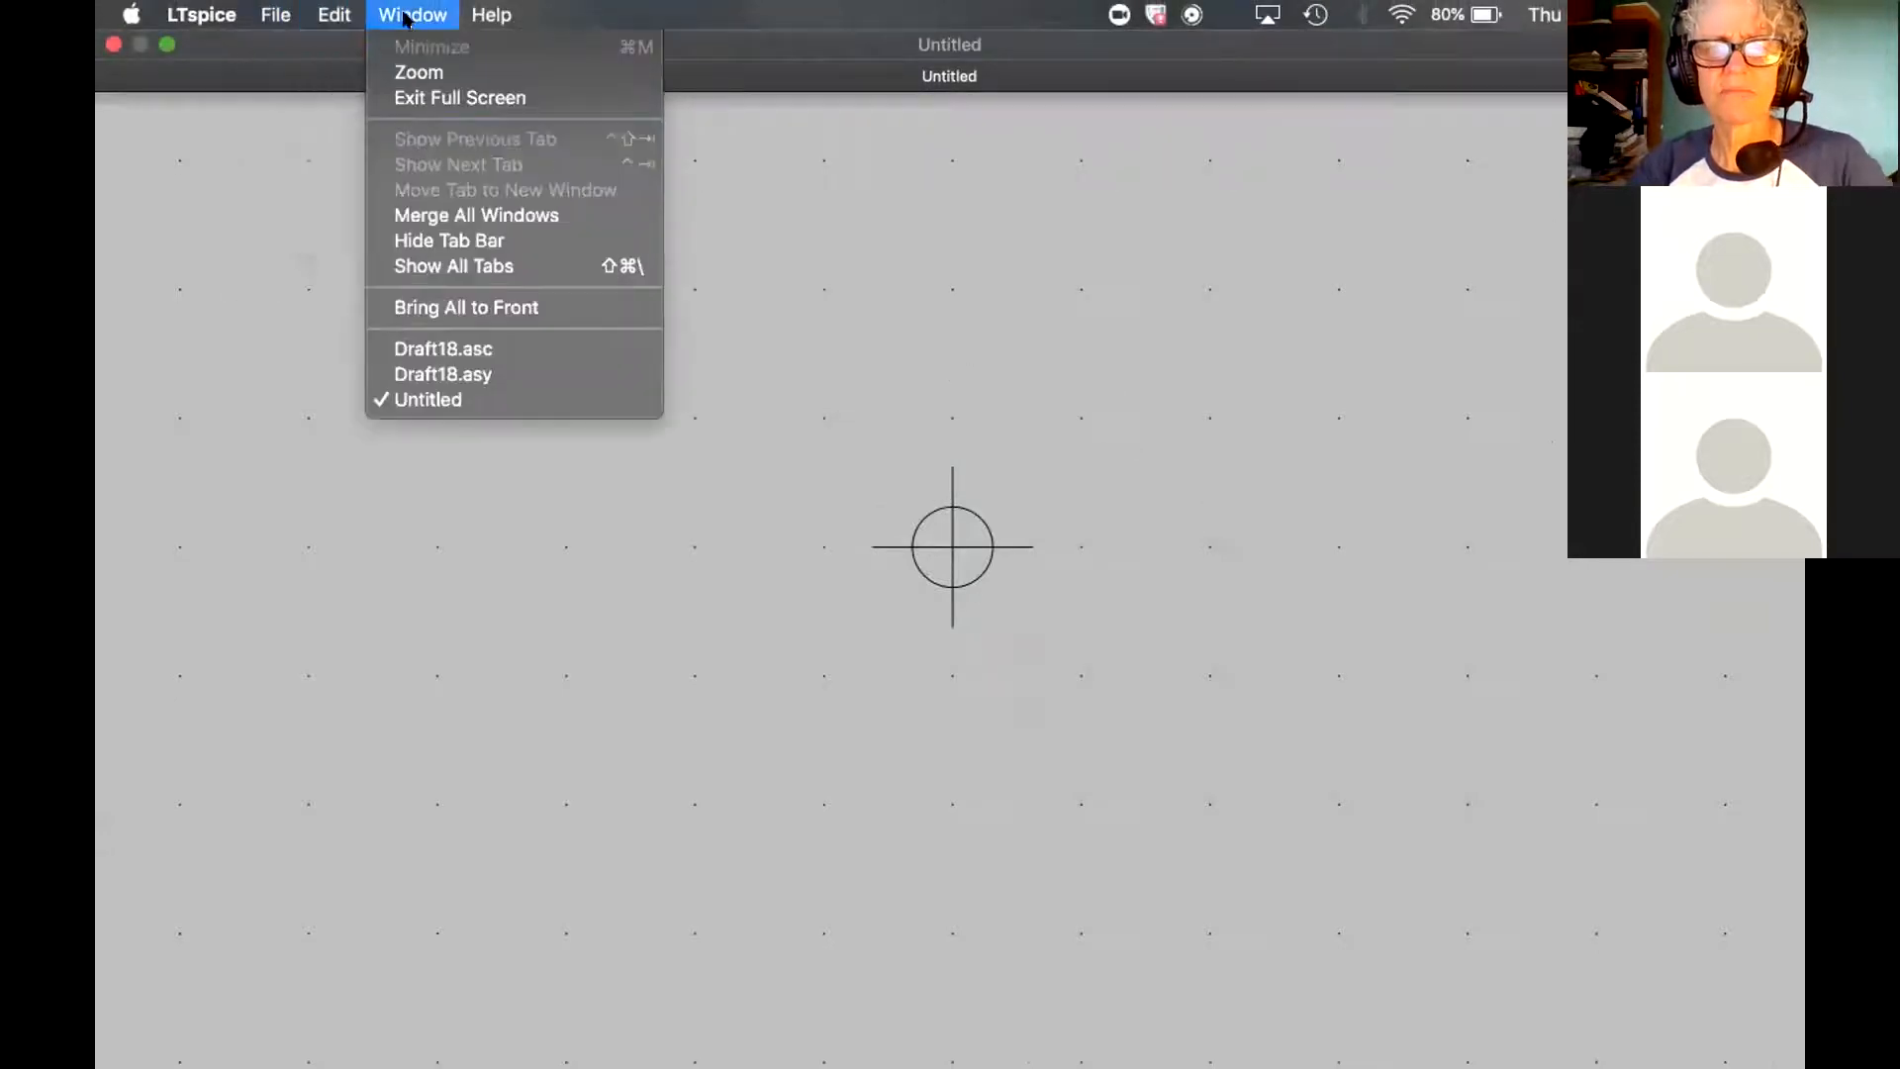
{"action": "mouse_move", "coordinate": [272, 10]}
{"action": "left_click", "coordinate": [657, 308]}
{"action": "right_click", "coordinate": [723, 398]}
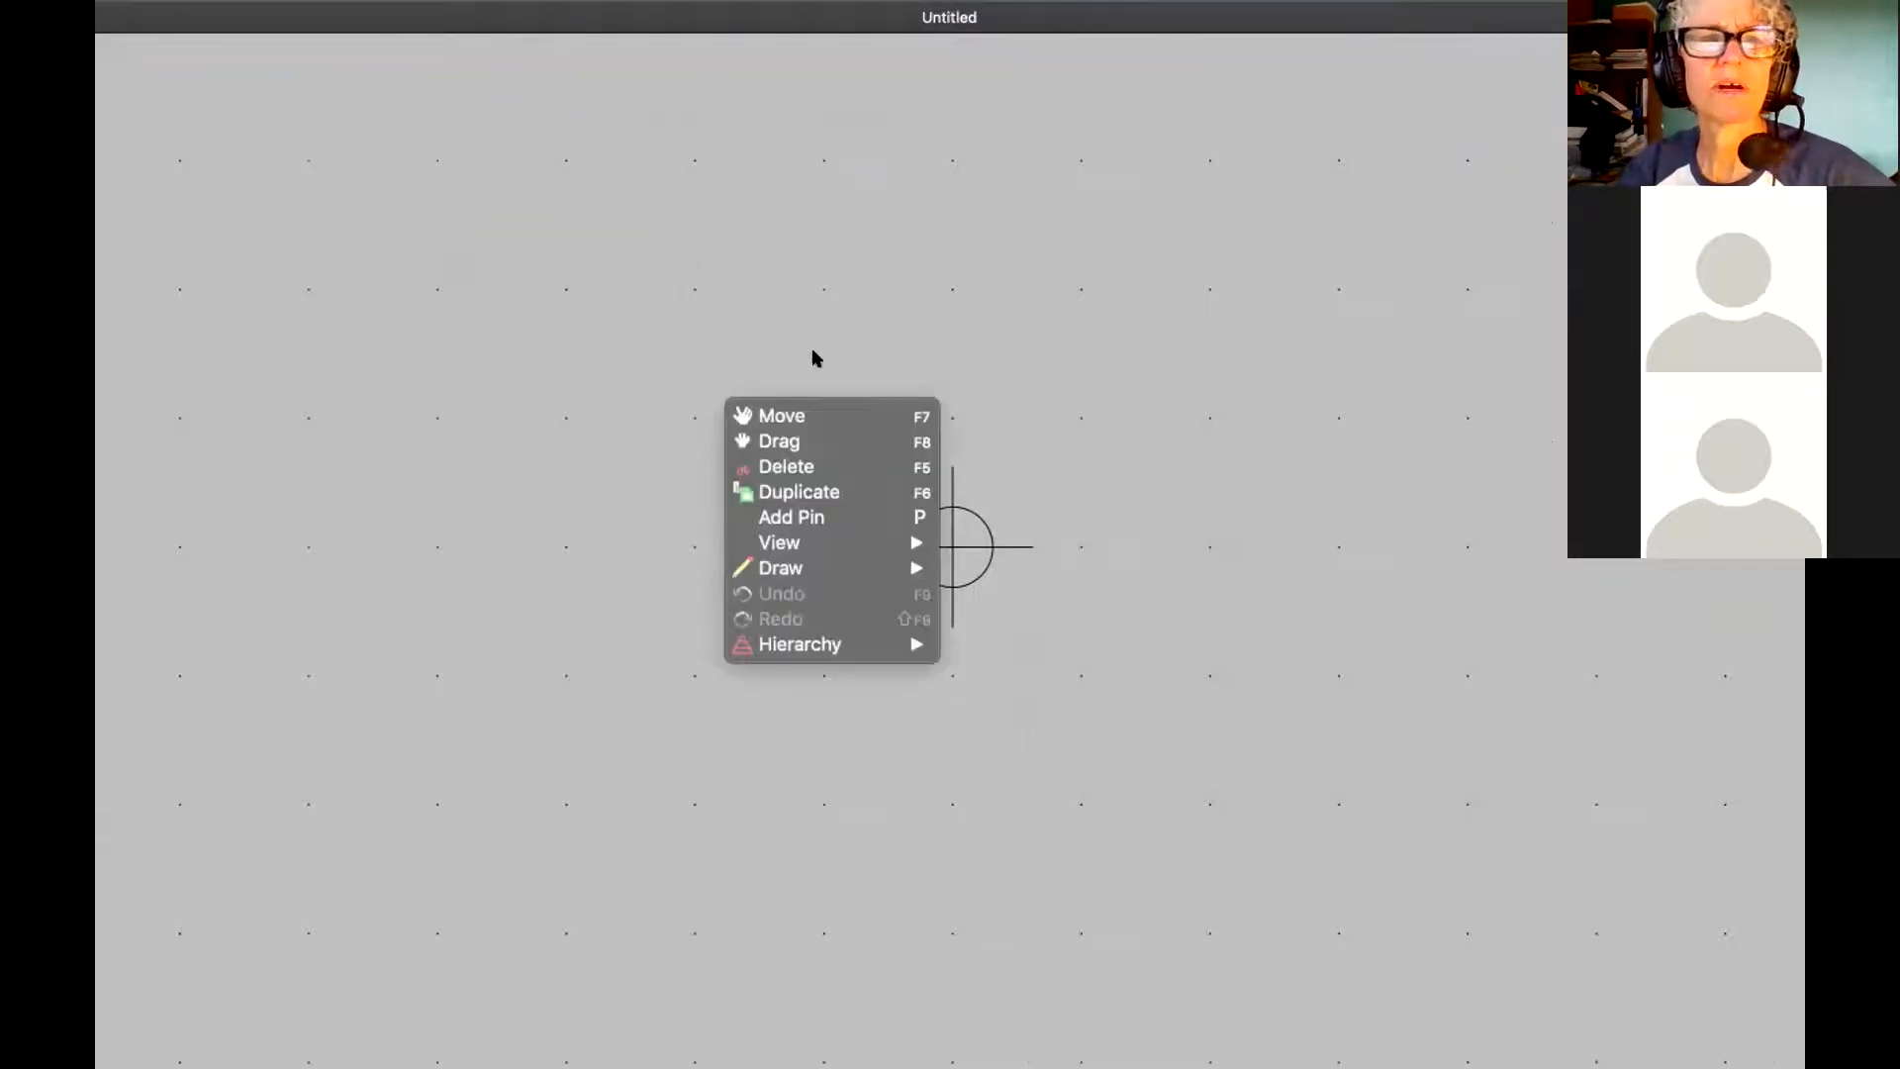
{"action": "mouse_move", "coordinate": [836, 534]}
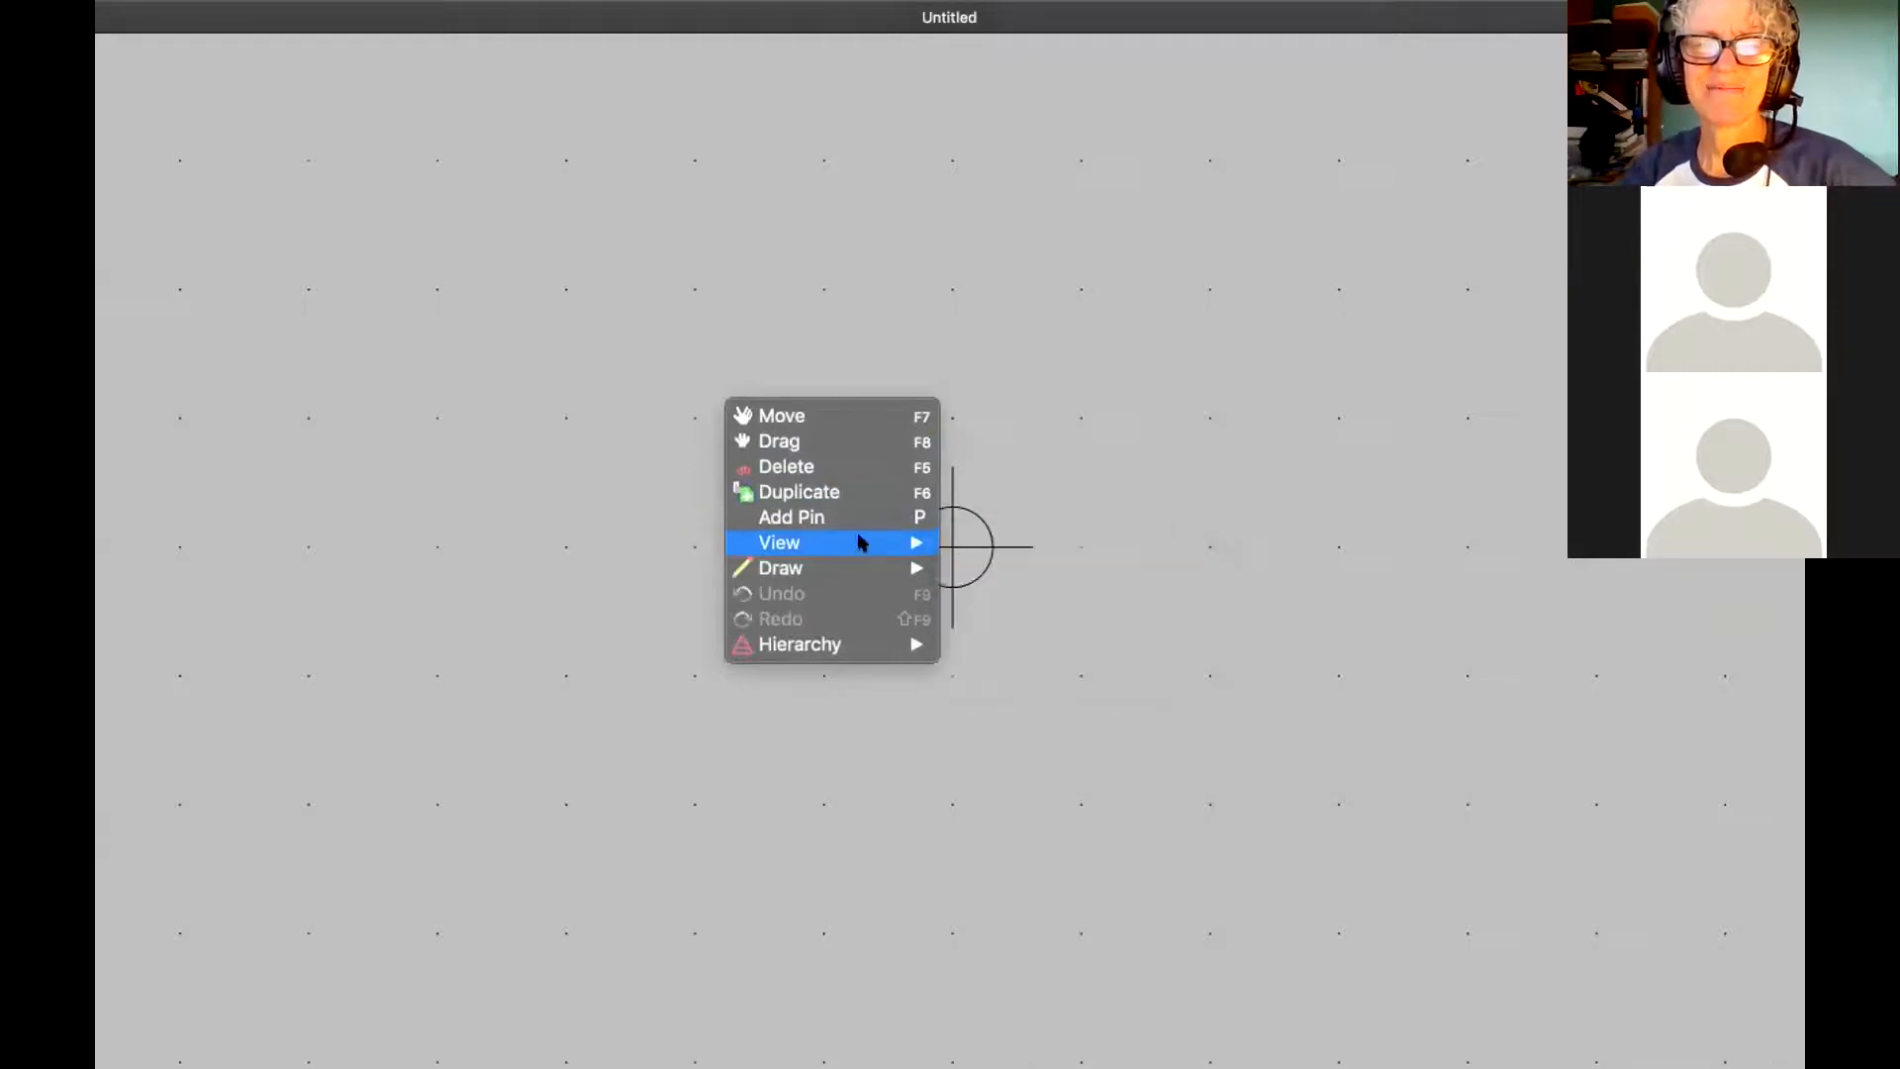
{"action": "mouse_move", "coordinate": [861, 569]}
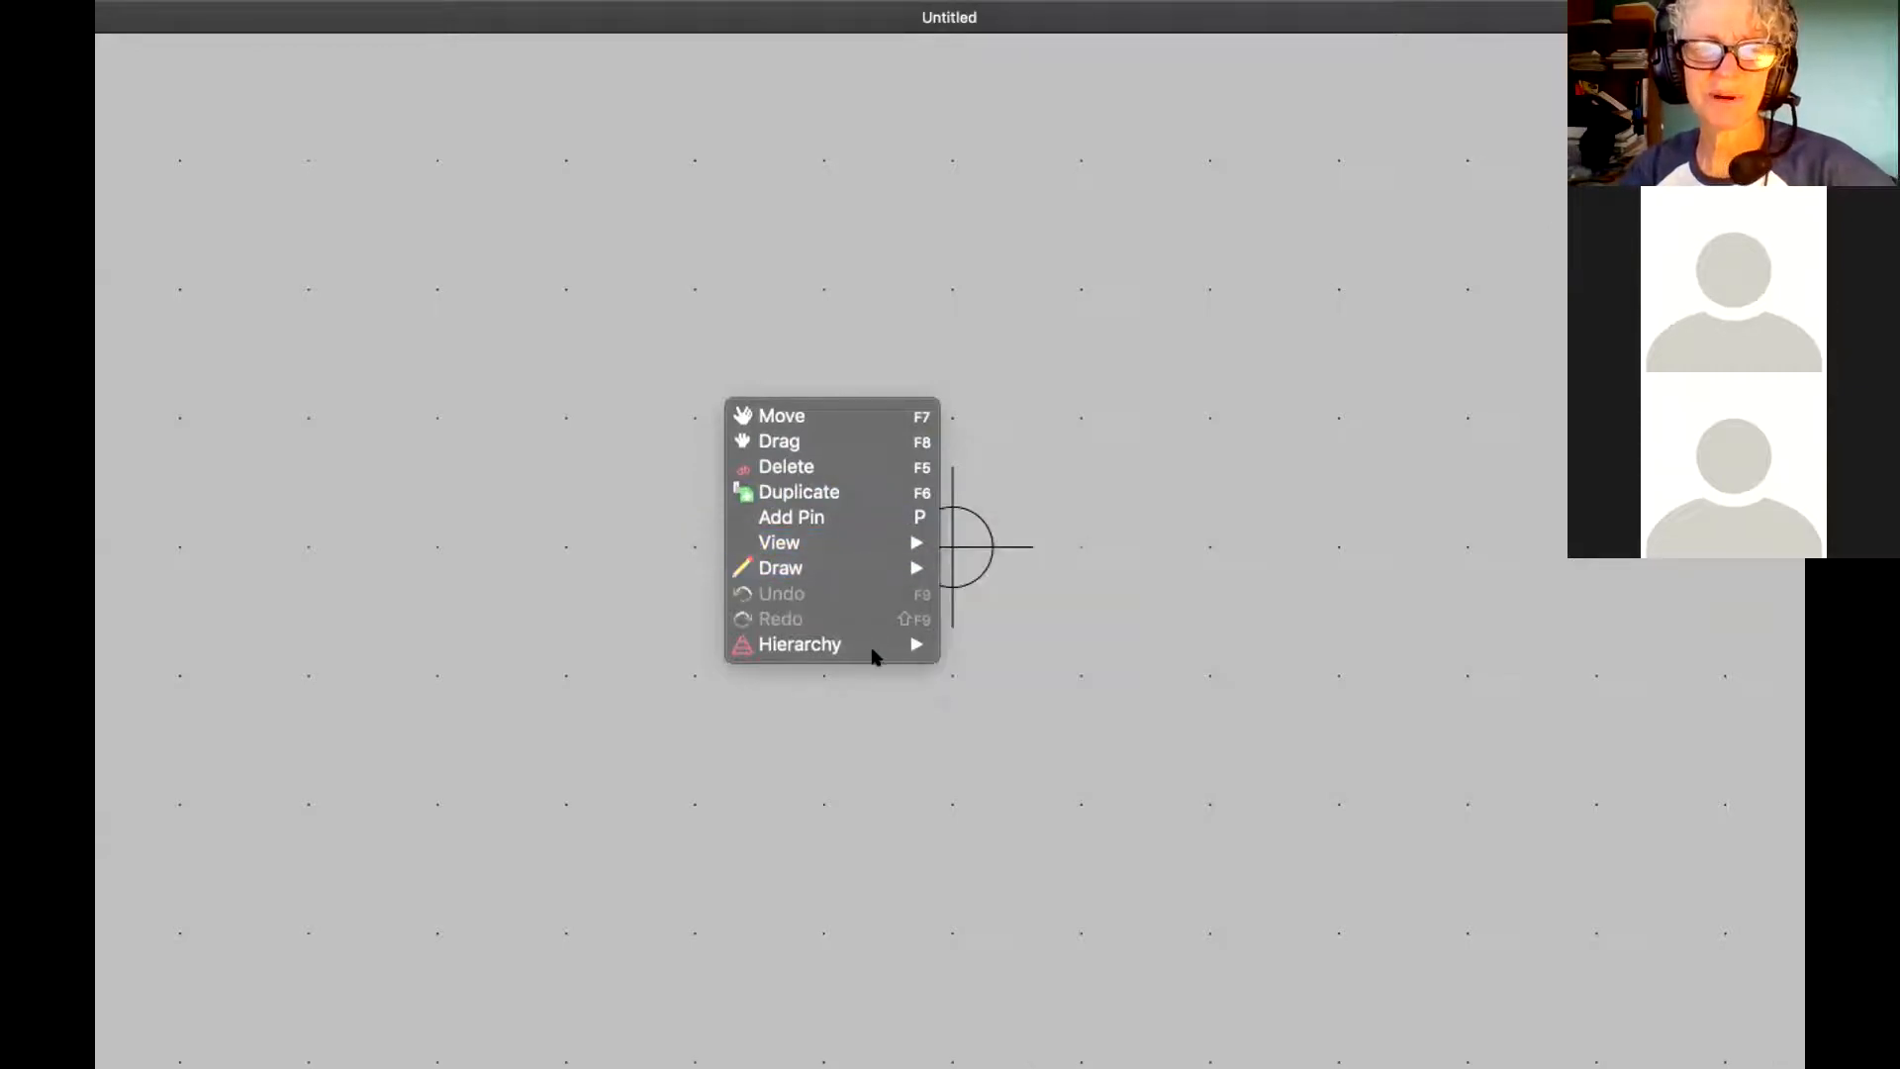
{"action": "mouse_move", "coordinate": [875, 650]}
{"action": "left_click", "coordinate": [1057, 556]}
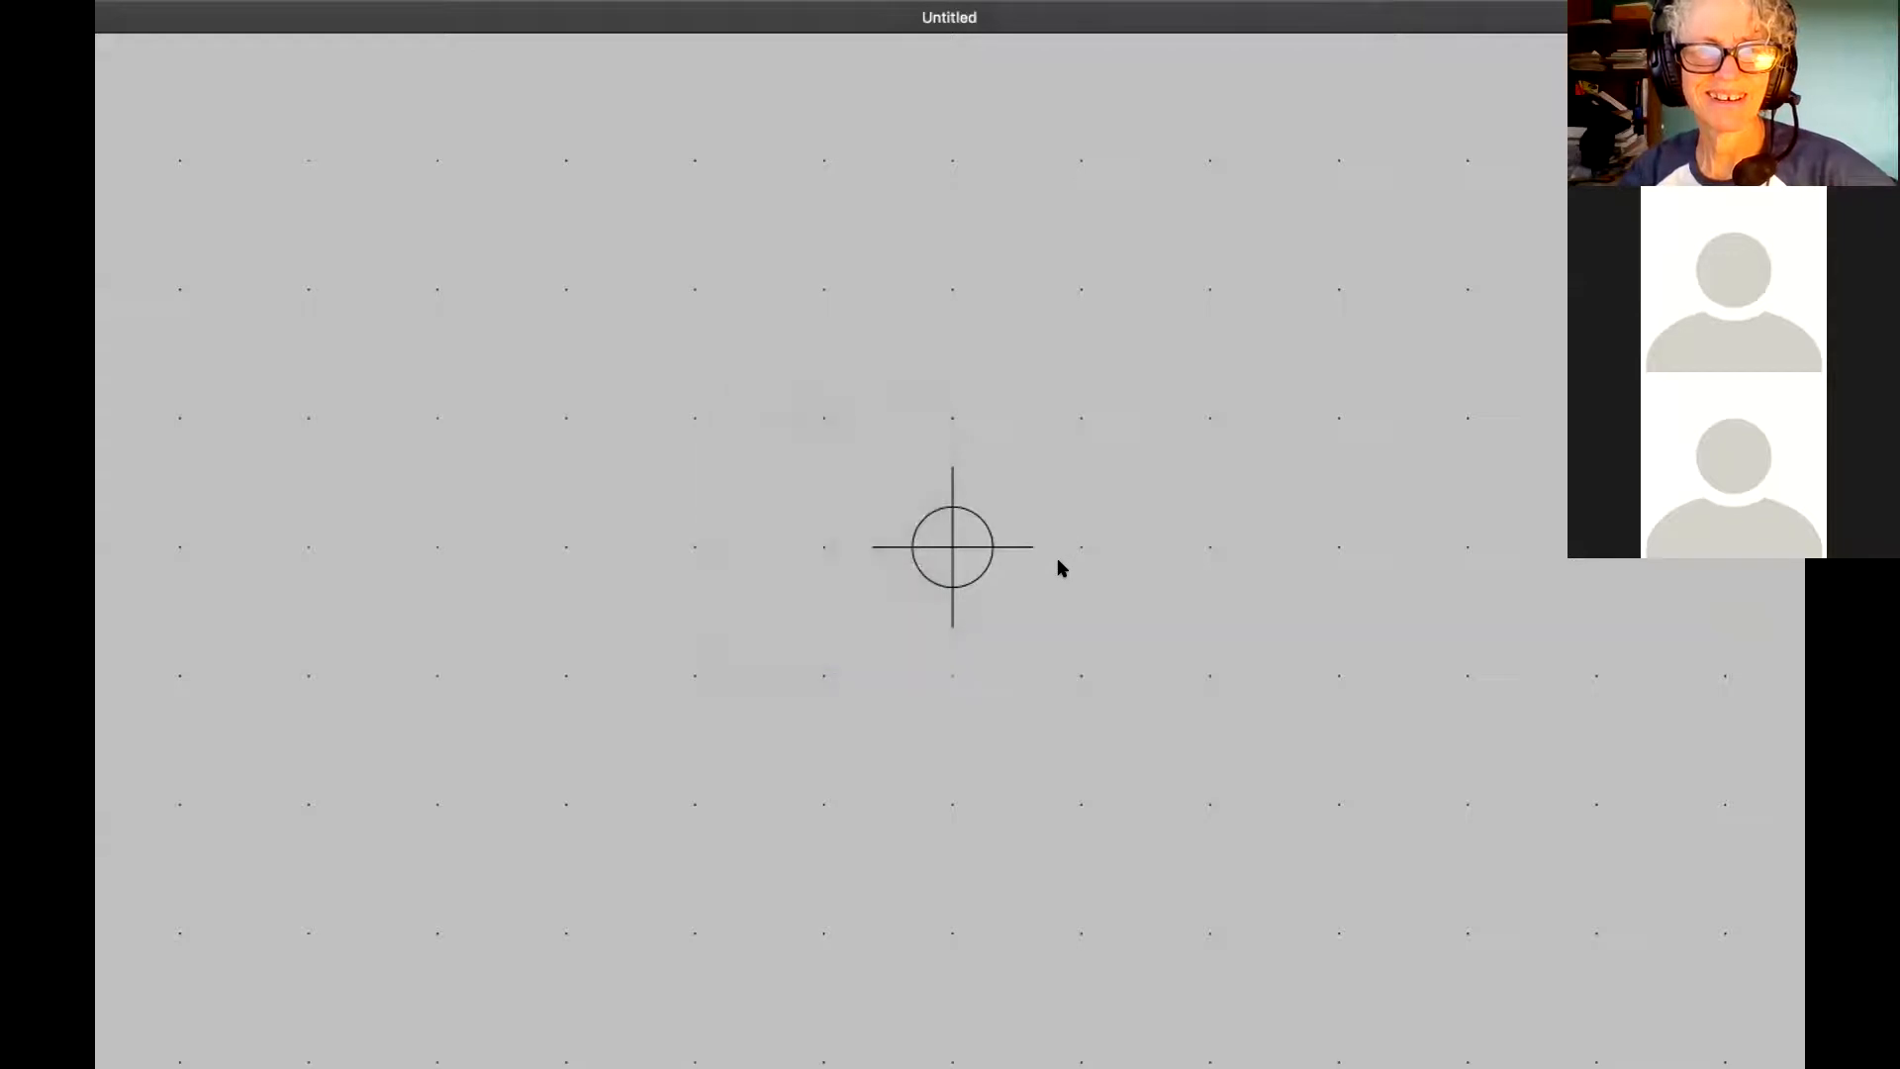
Reopen the untitled symbol's attribute table and check what the ModelFile, Value2, Prefix and SpiceModel attributes are for
{"action": "right_click", "coordinate": [1058, 557]}
{"action": "mouse_move", "coordinate": [1128, 707]}
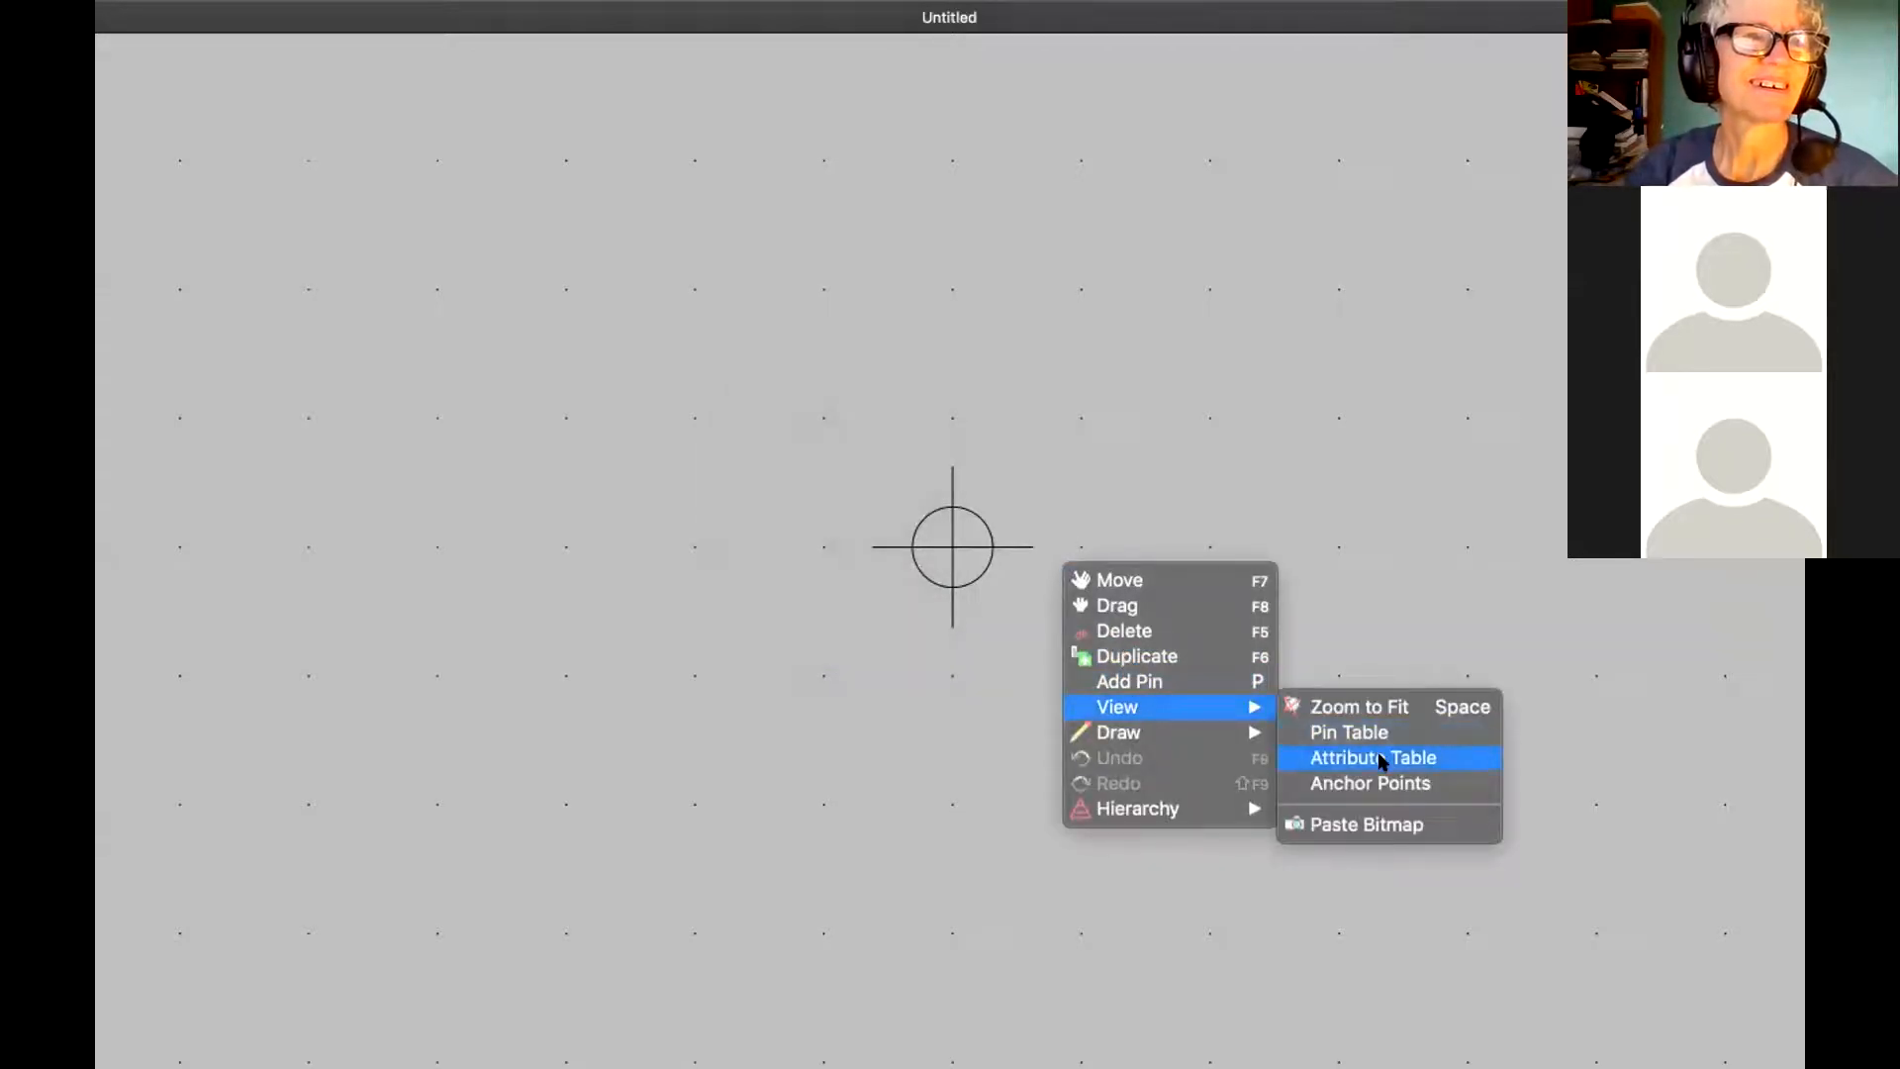
{"action": "left_click", "coordinate": [1379, 709]}
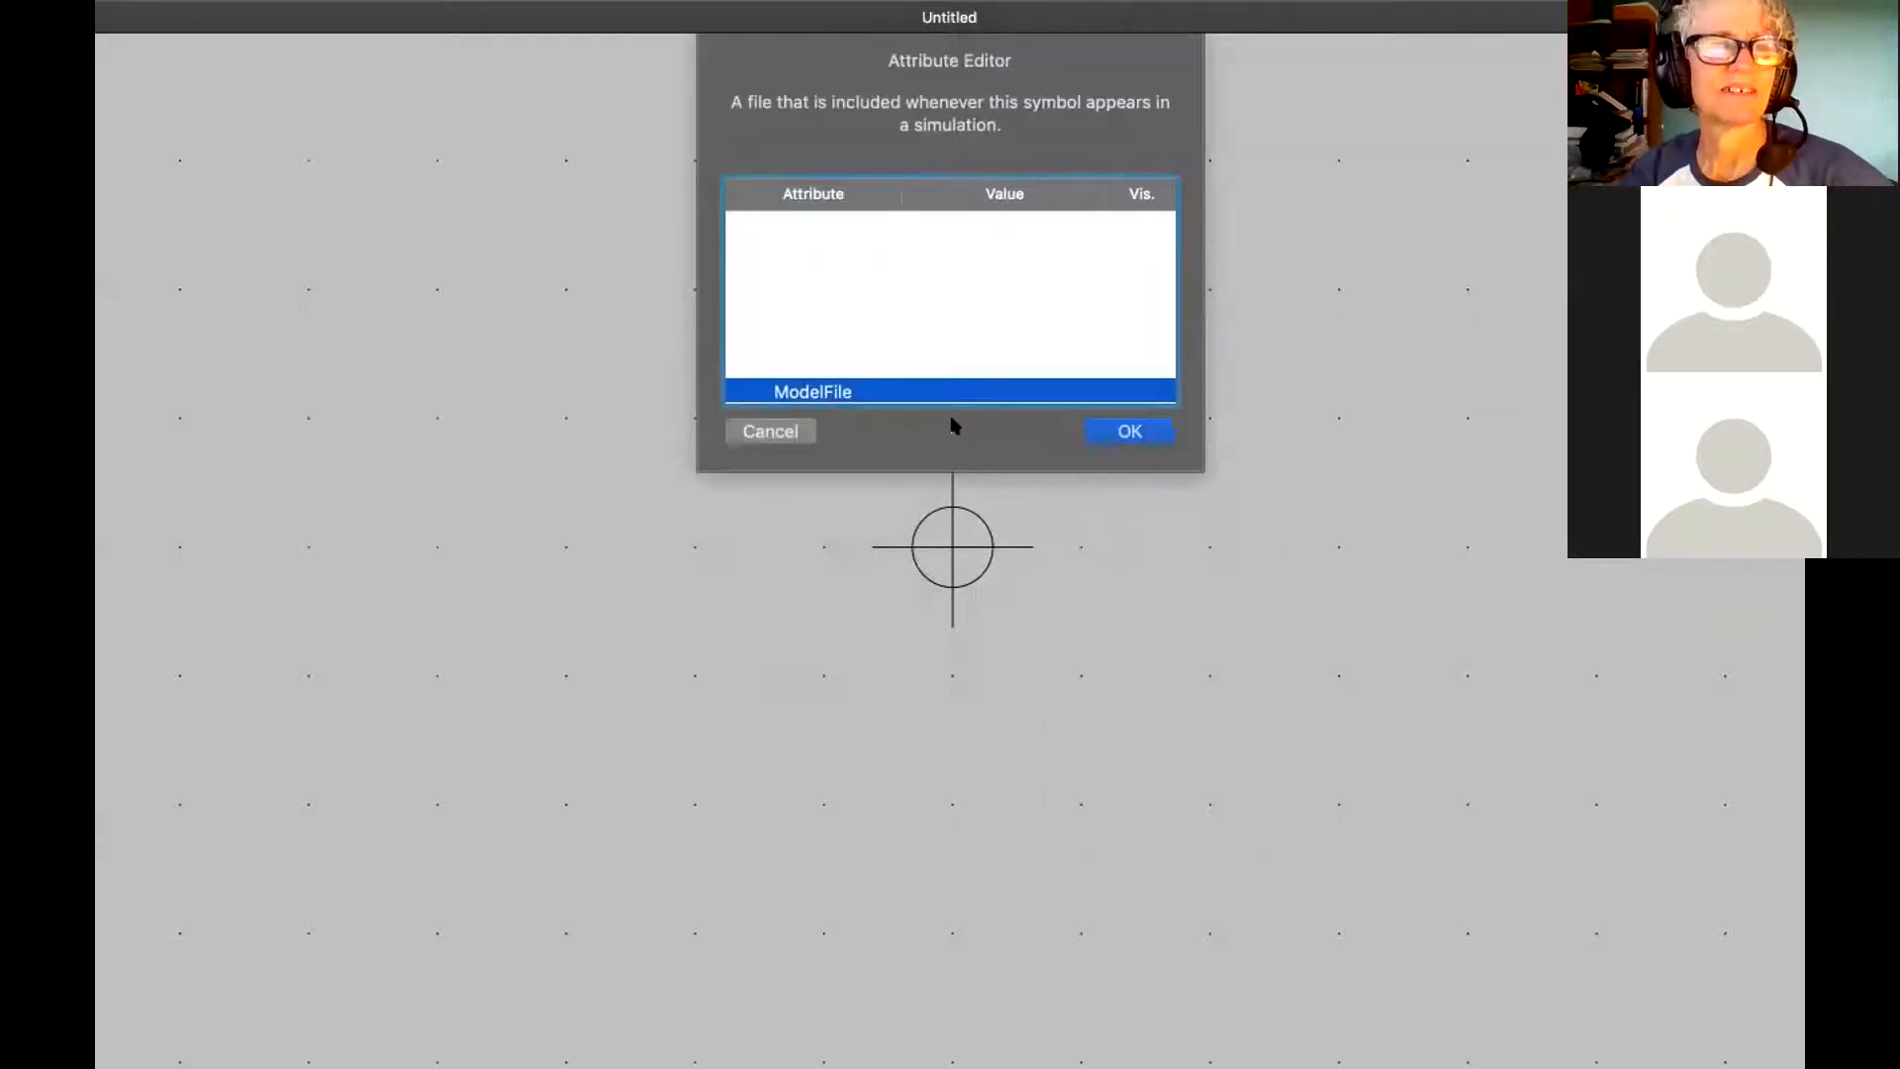
{"action": "left_click", "coordinate": [857, 358]}
{"action": "left_click", "coordinate": [844, 314]}
{"action": "left_click", "coordinate": [835, 263]}
{"action": "left_click", "coordinate": [831, 243]}
{"action": "left_click", "coordinate": [831, 285]}
{"action": "scroll", "coordinate": [829, 285], "scroll_direction": "up", "scroll_amount": 1}
{"action": "double_click", "coordinate": [811, 208]}
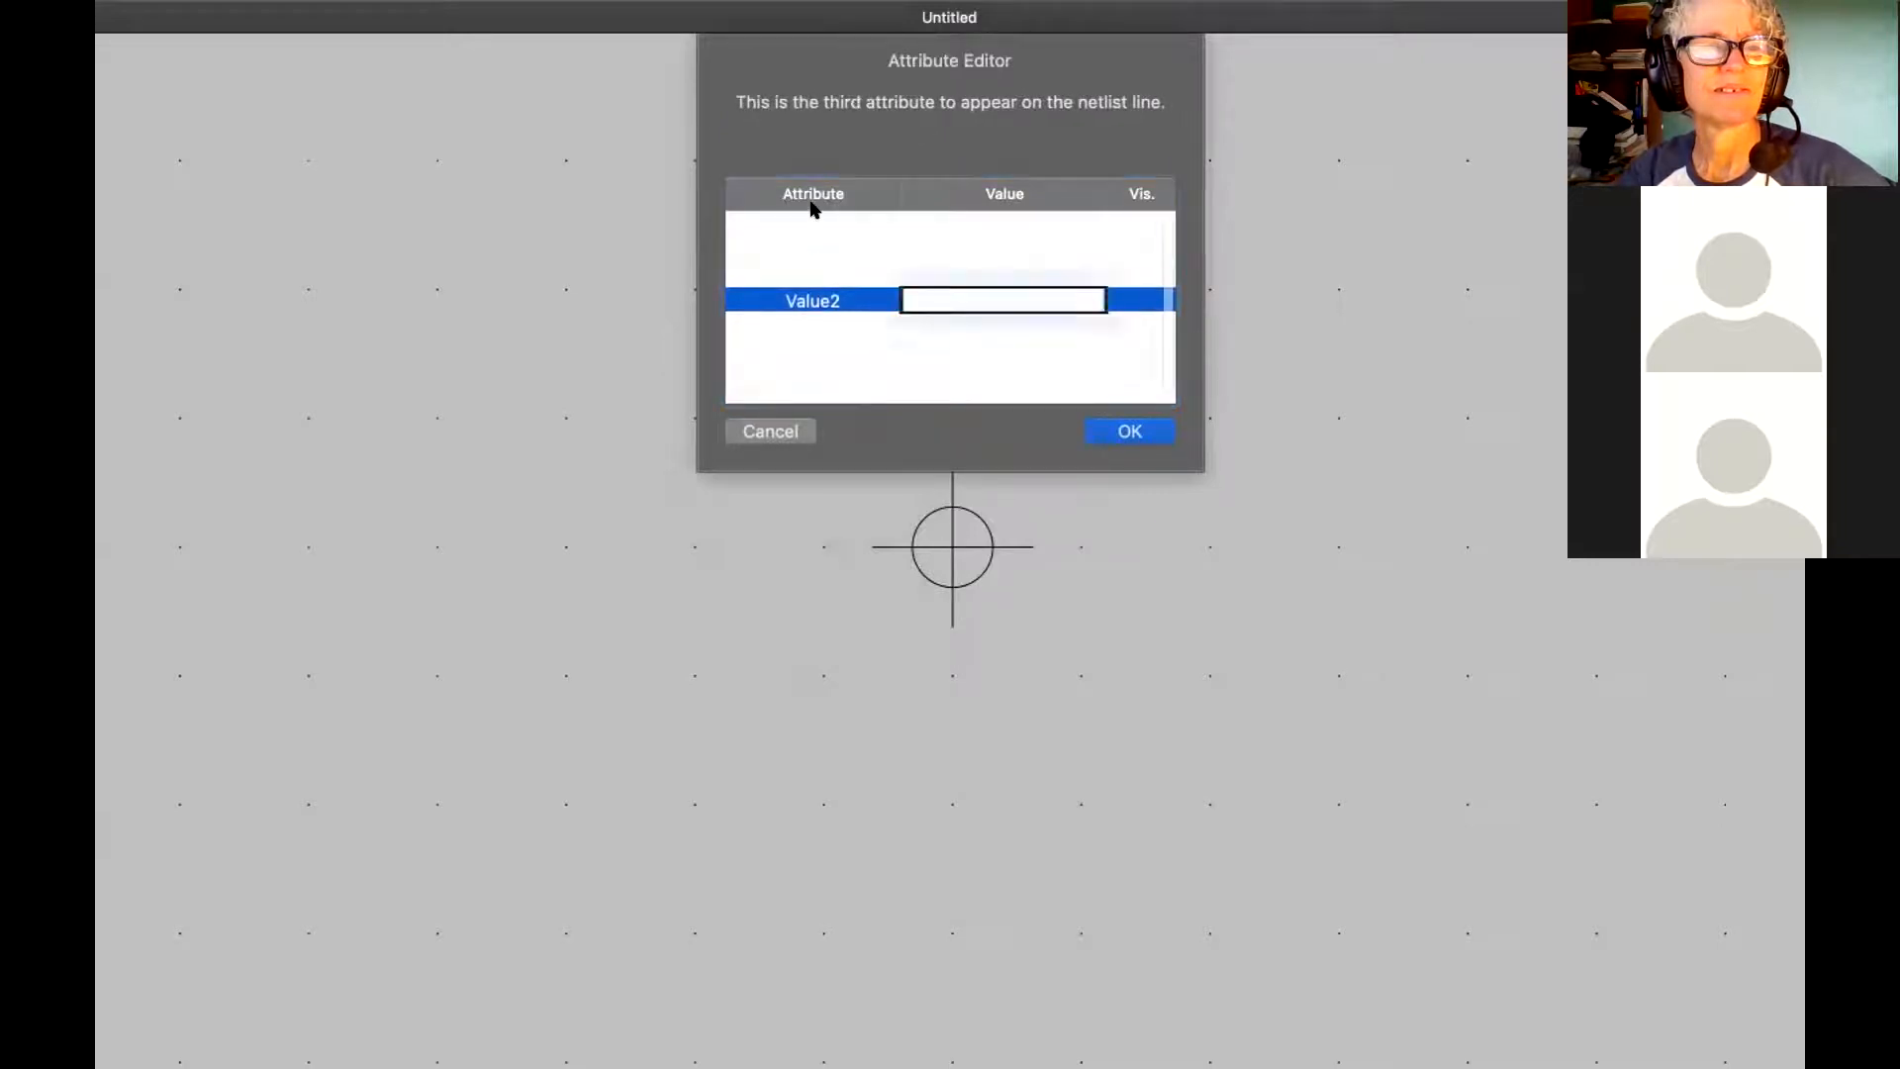
{"action": "left_click", "coordinate": [811, 213]}
{"action": "double_click", "coordinate": [811, 213]}
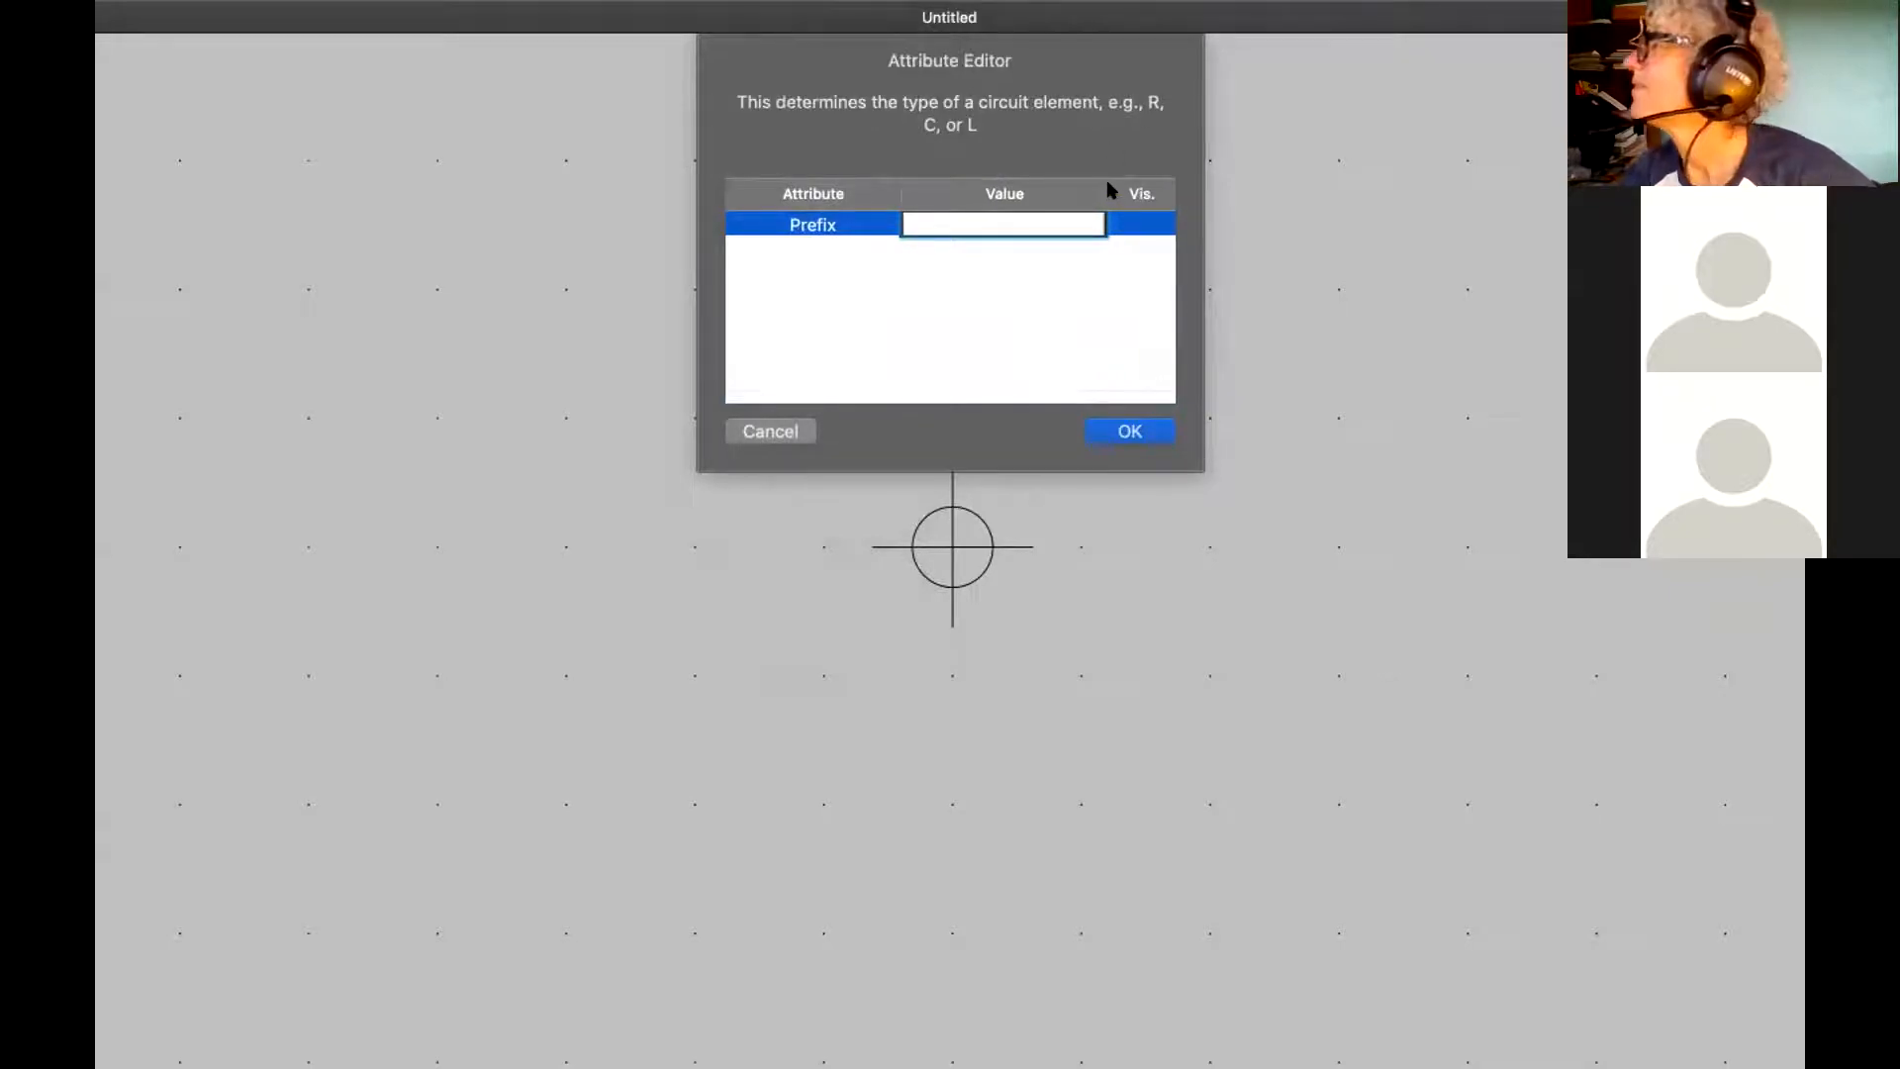
{"action": "scroll", "coordinate": [1109, 183], "scroll_direction": "right", "scroll_amount": 1}
{"action": "scroll", "coordinate": [817, 311], "scroll_direction": "right", "scroll_amount": 1}
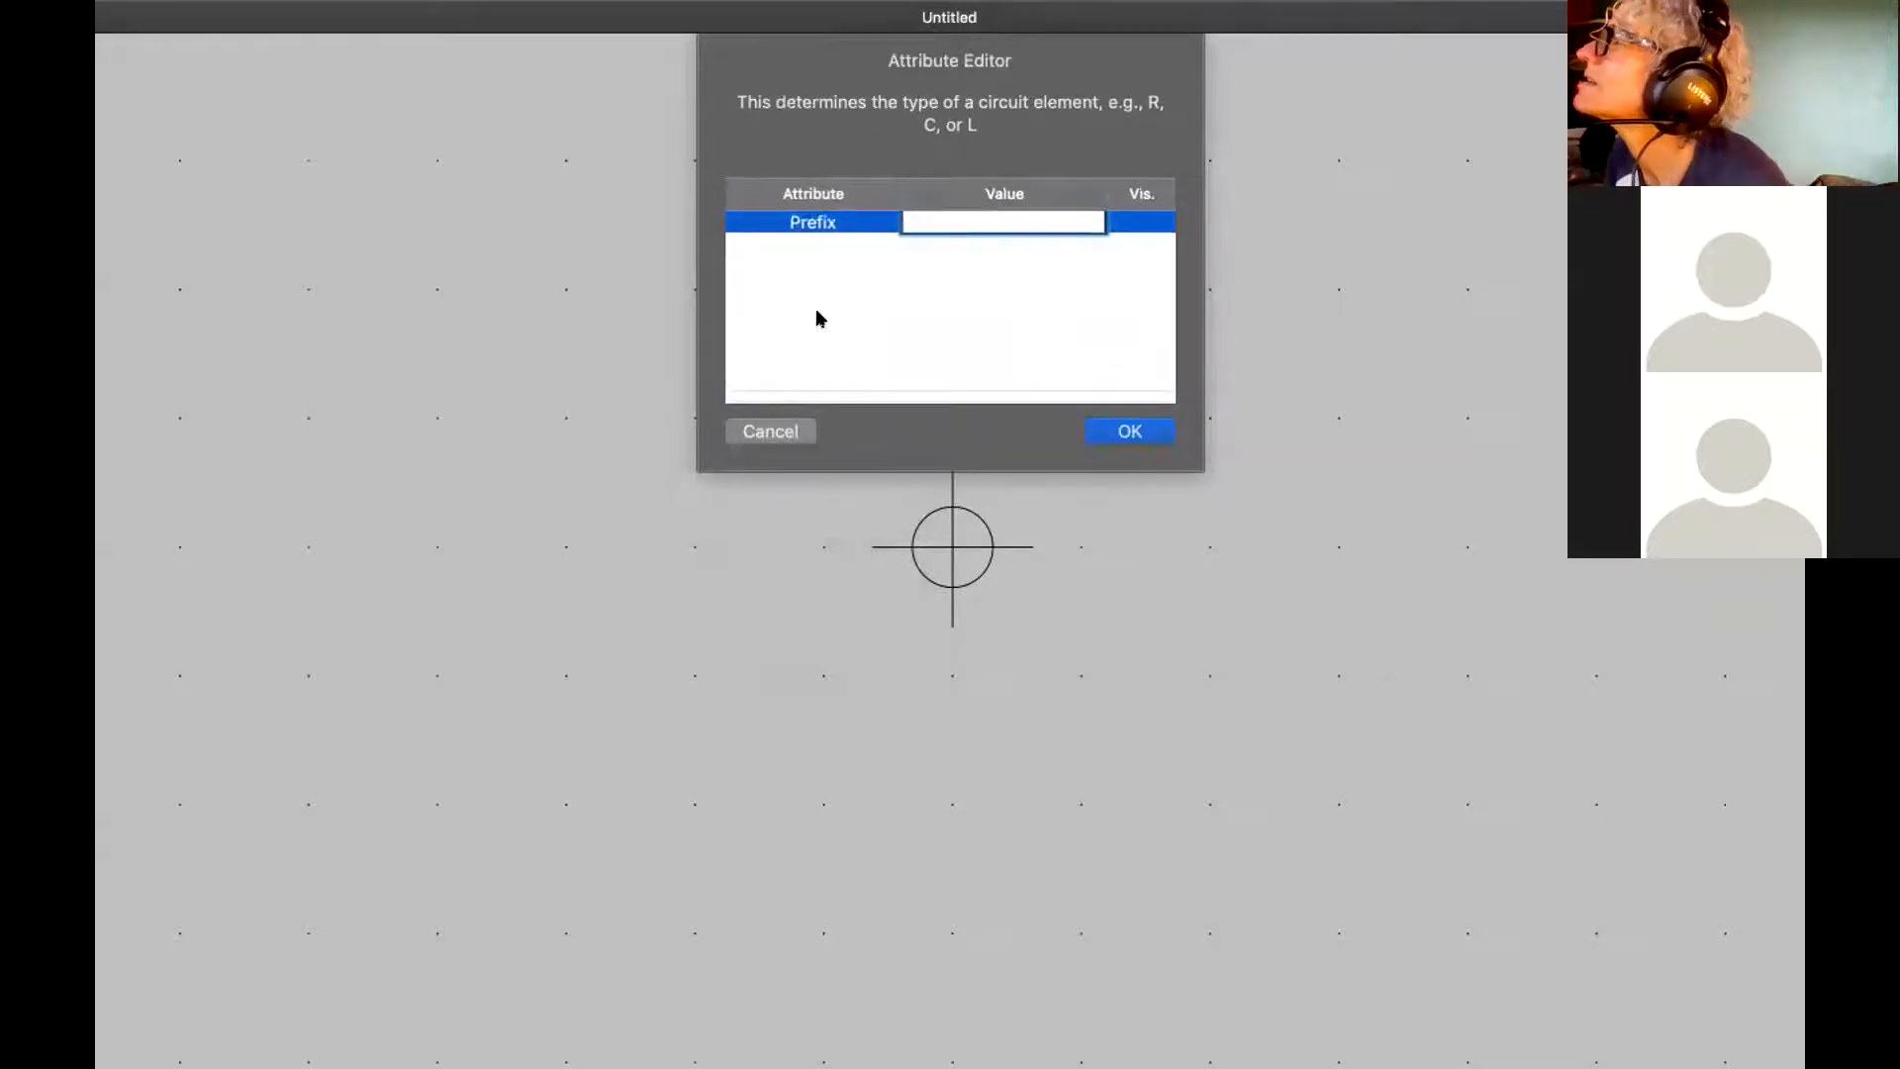
{"action": "left_click", "coordinate": [848, 245]}
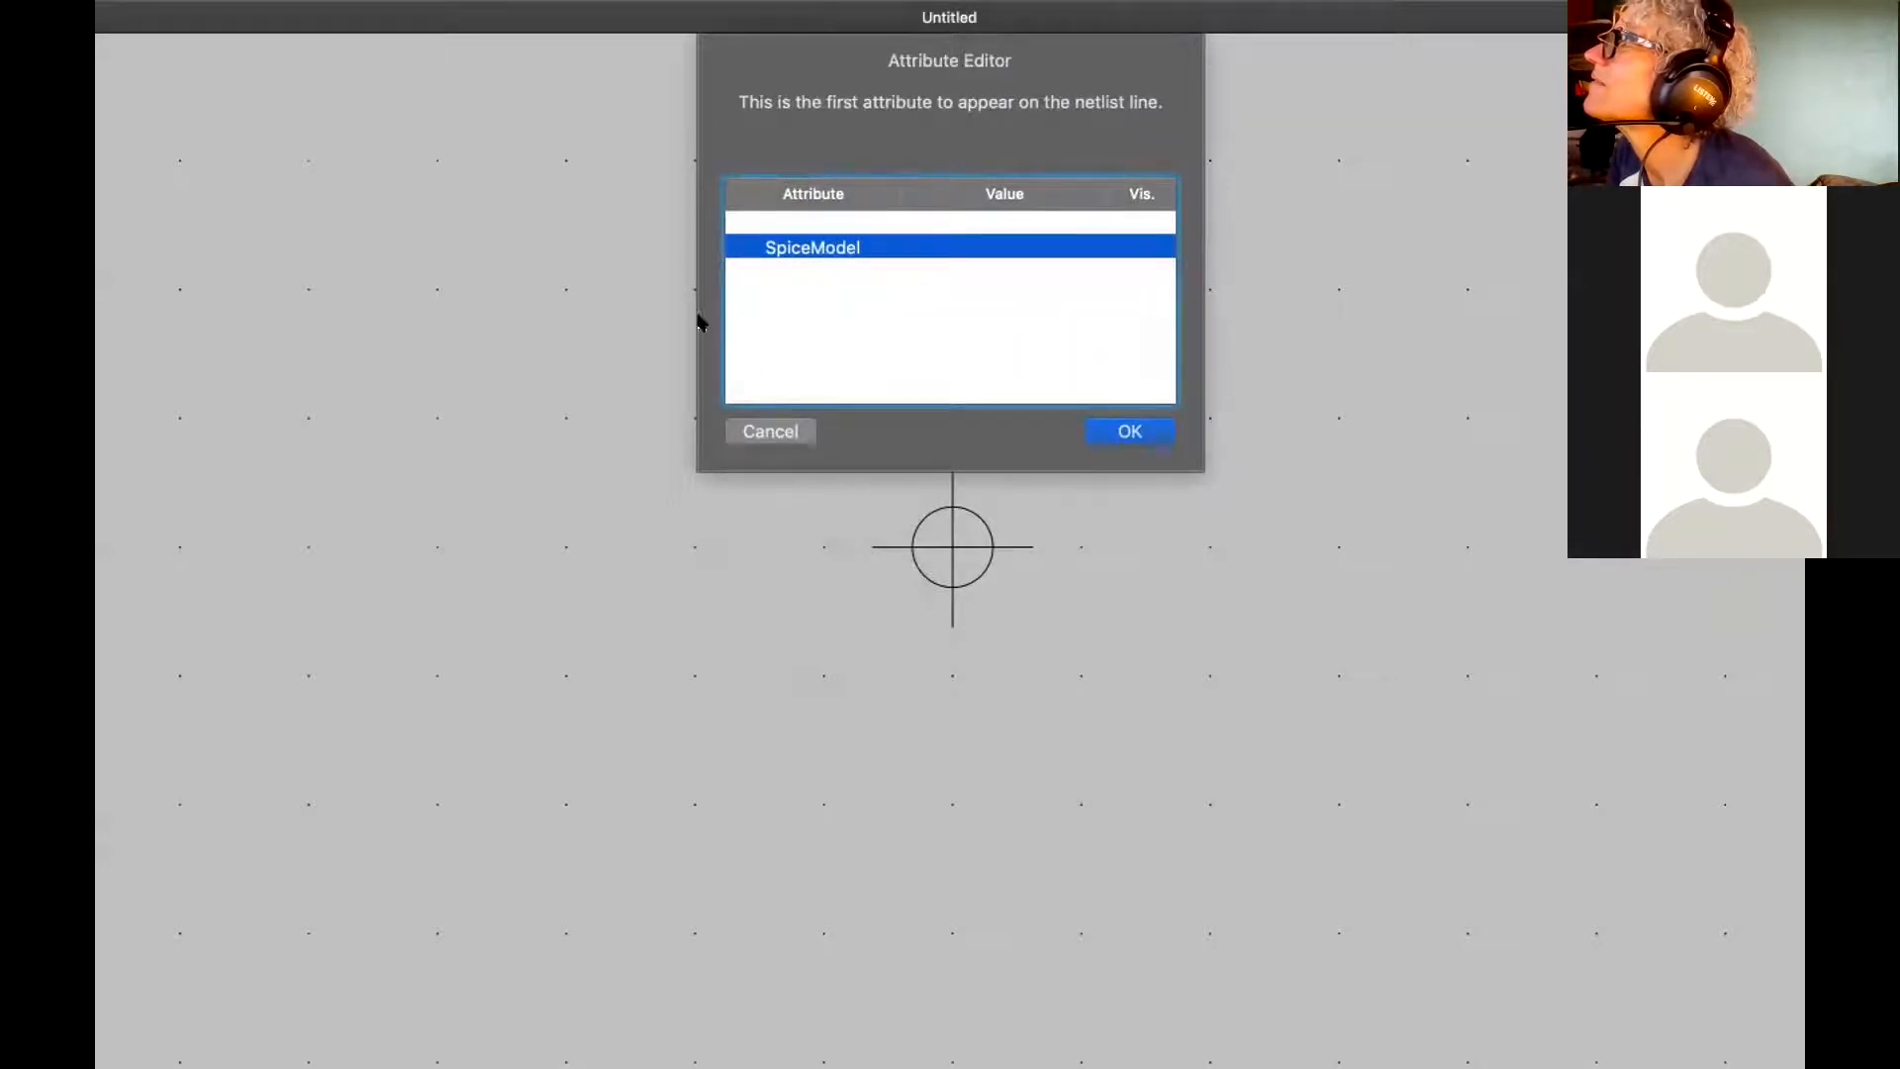
{"action": "left_click", "coordinate": [765, 425]}
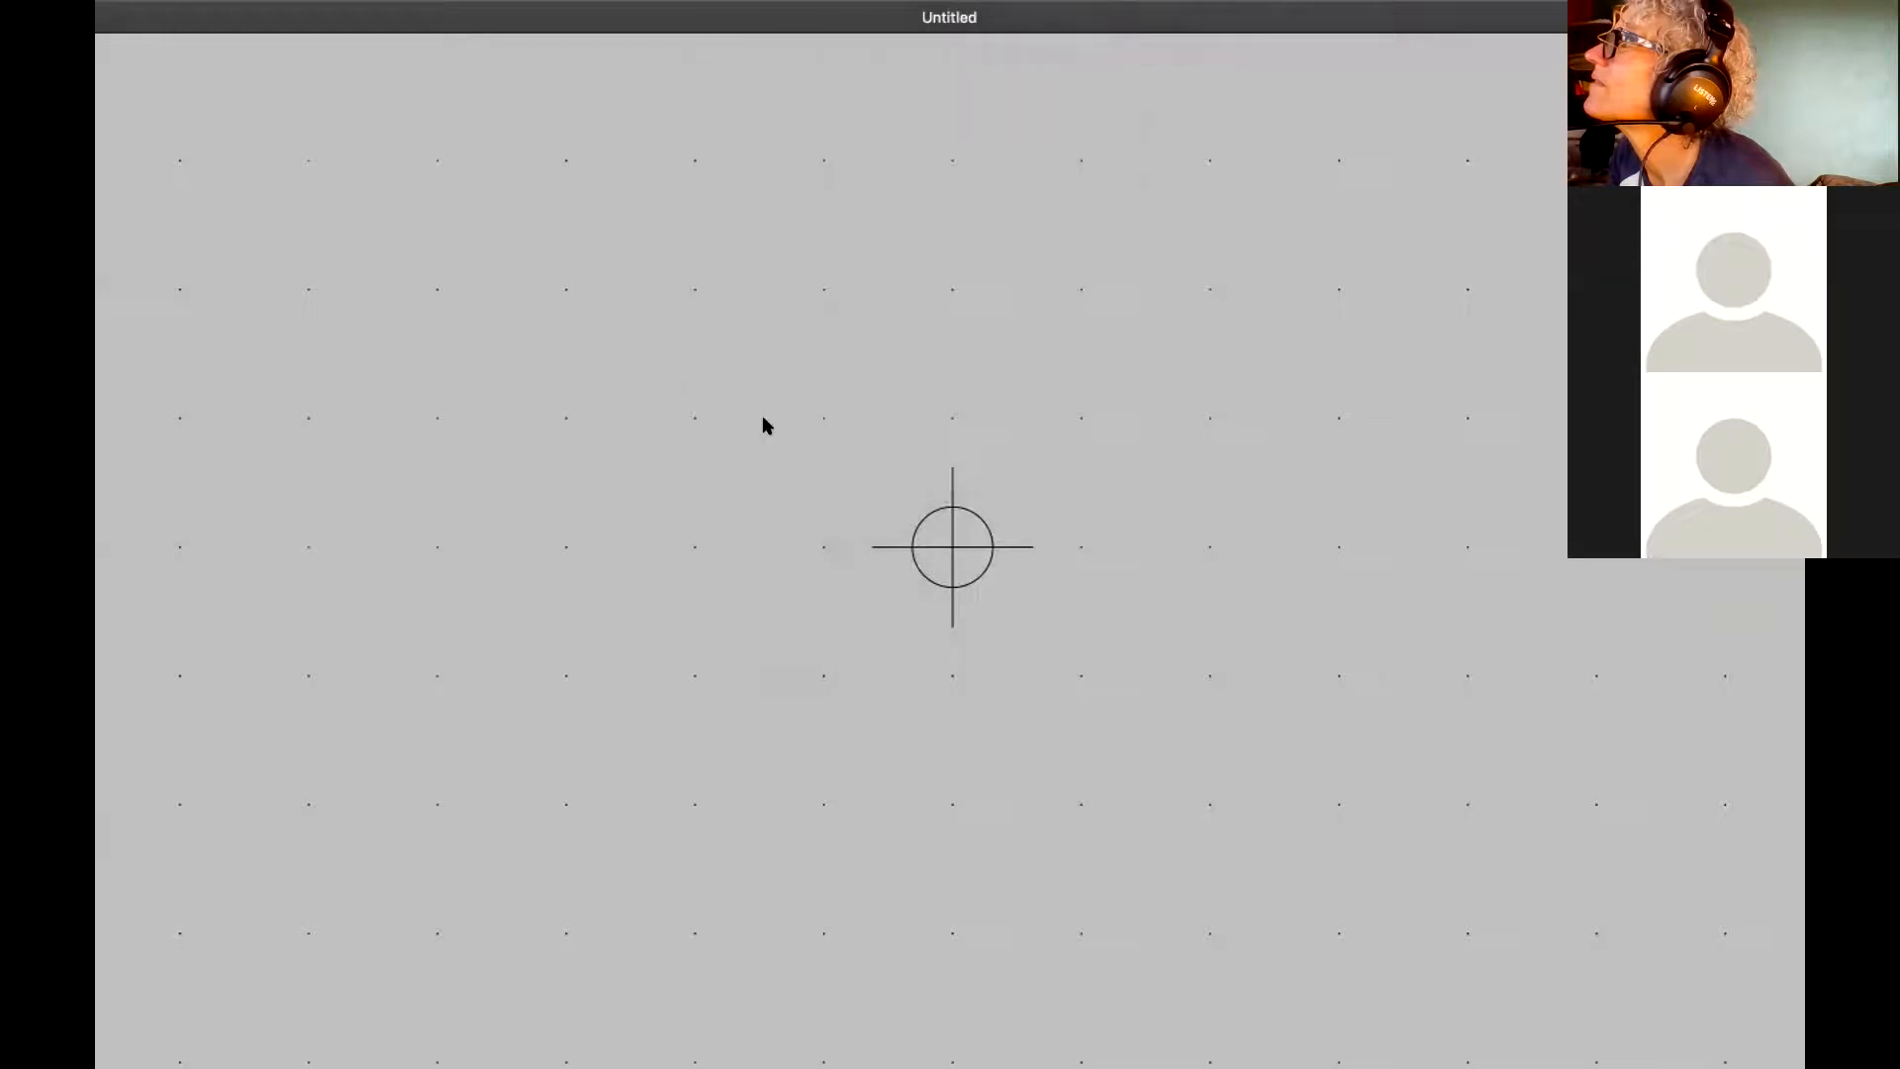
{"action": "key", "text": "super+t"}
{"action": "key", "text": "Escape"}
{"action": "key", "text": "super+t"}
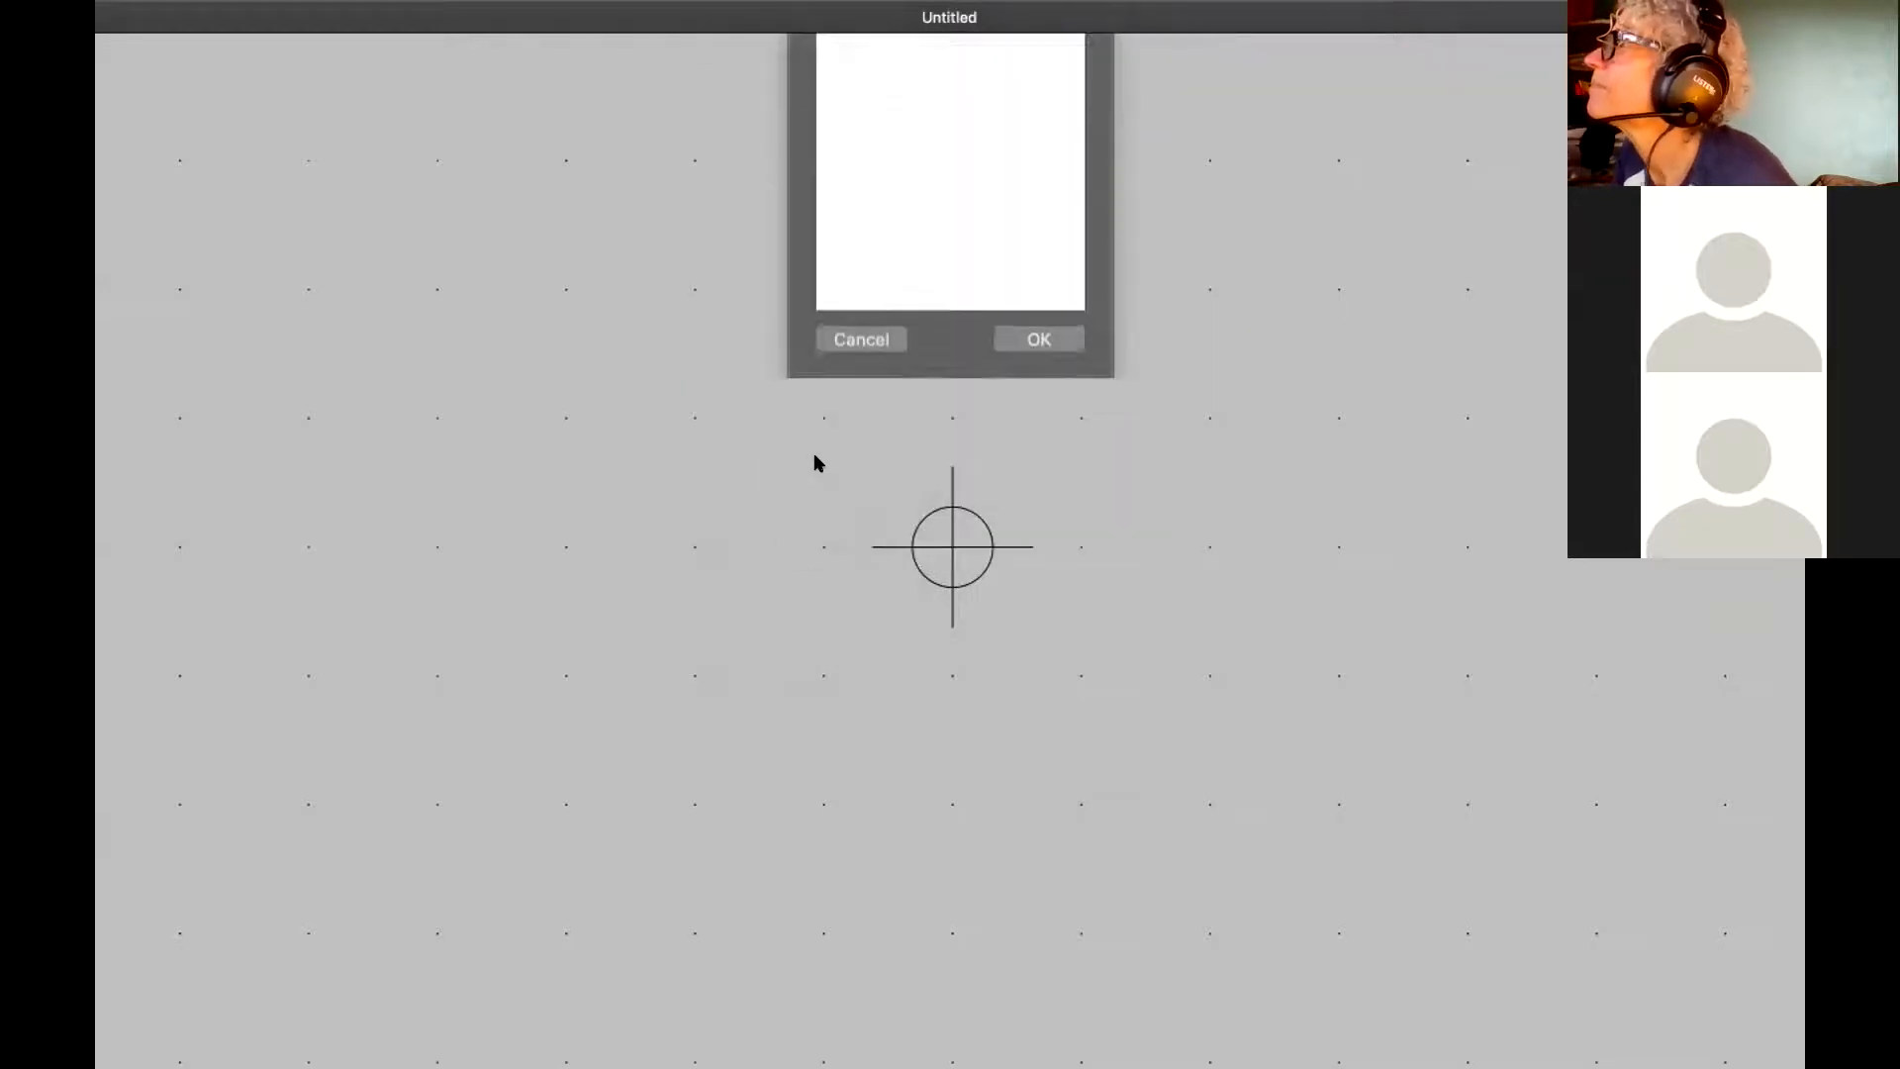
{"action": "left_click", "coordinate": [859, 509]}
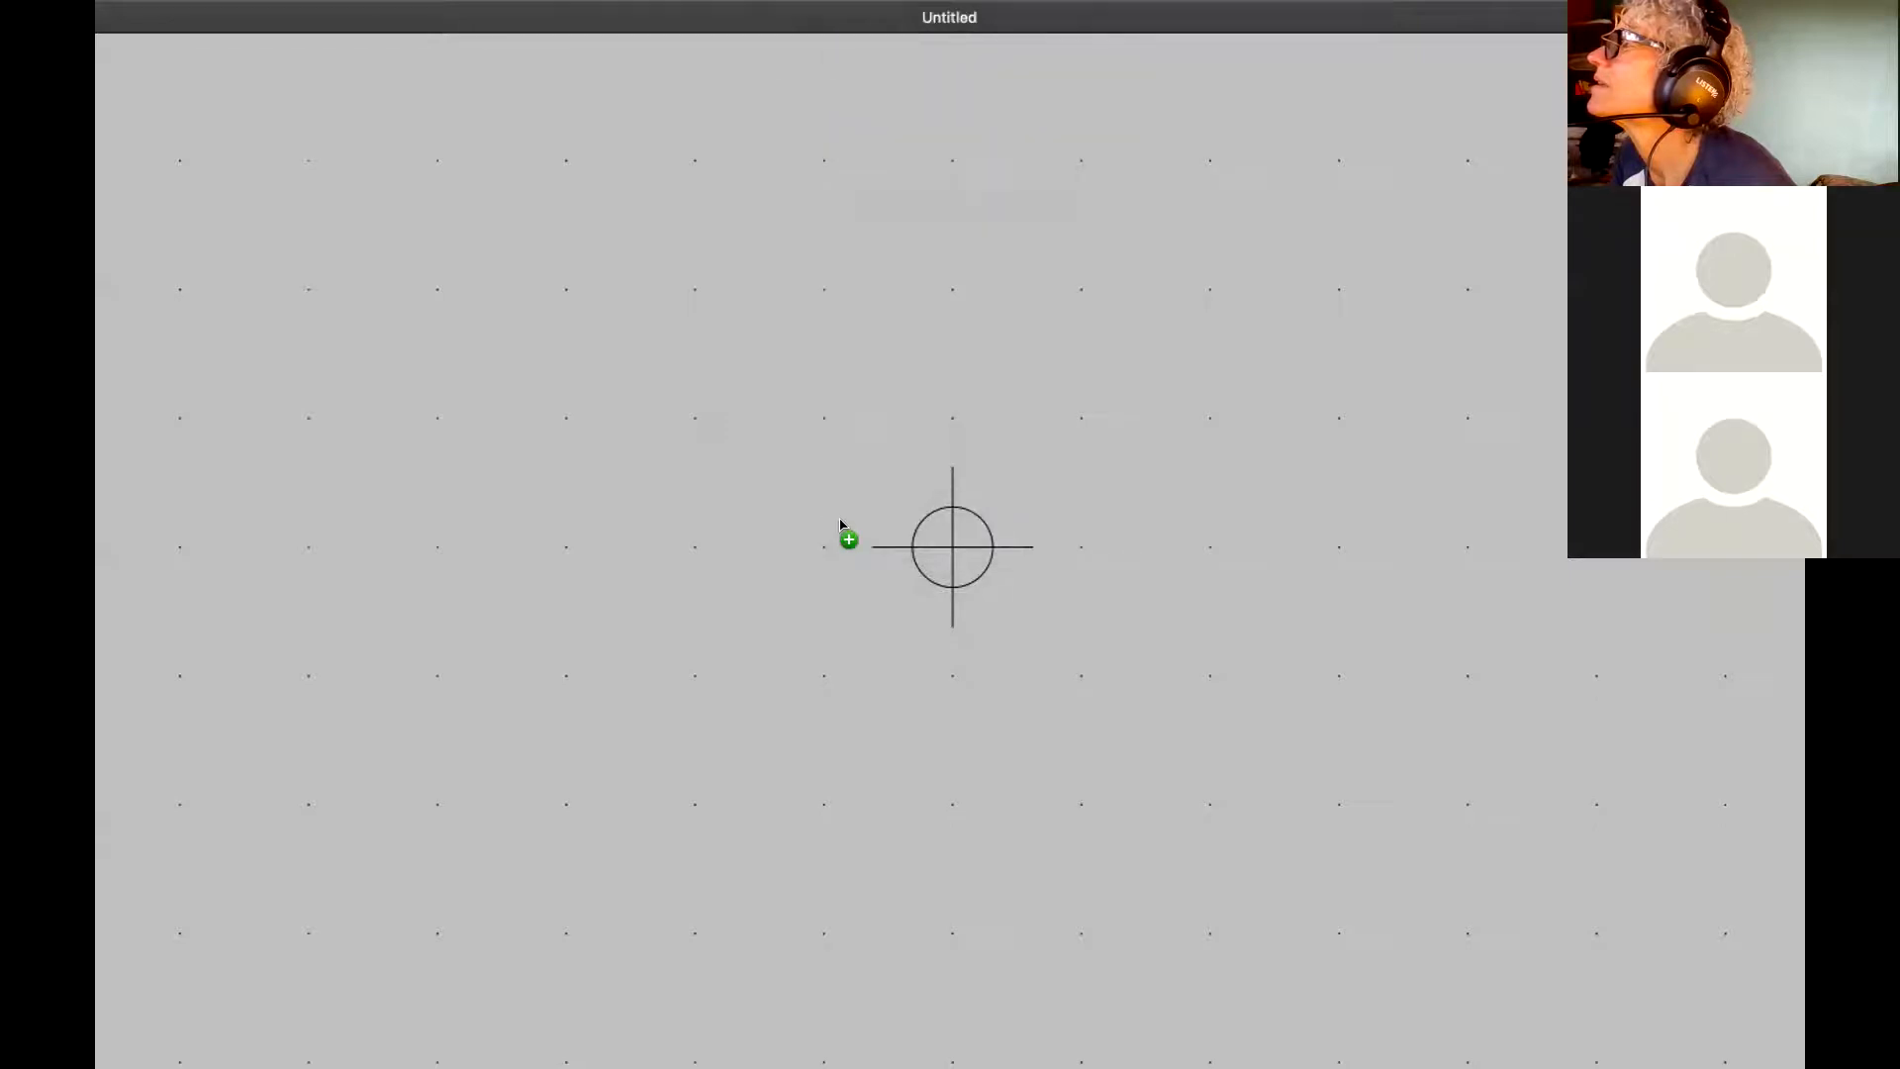
{"action": "key", "text": "ctrl+Left"}
{"action": "key", "text": "ctrl+Left"}
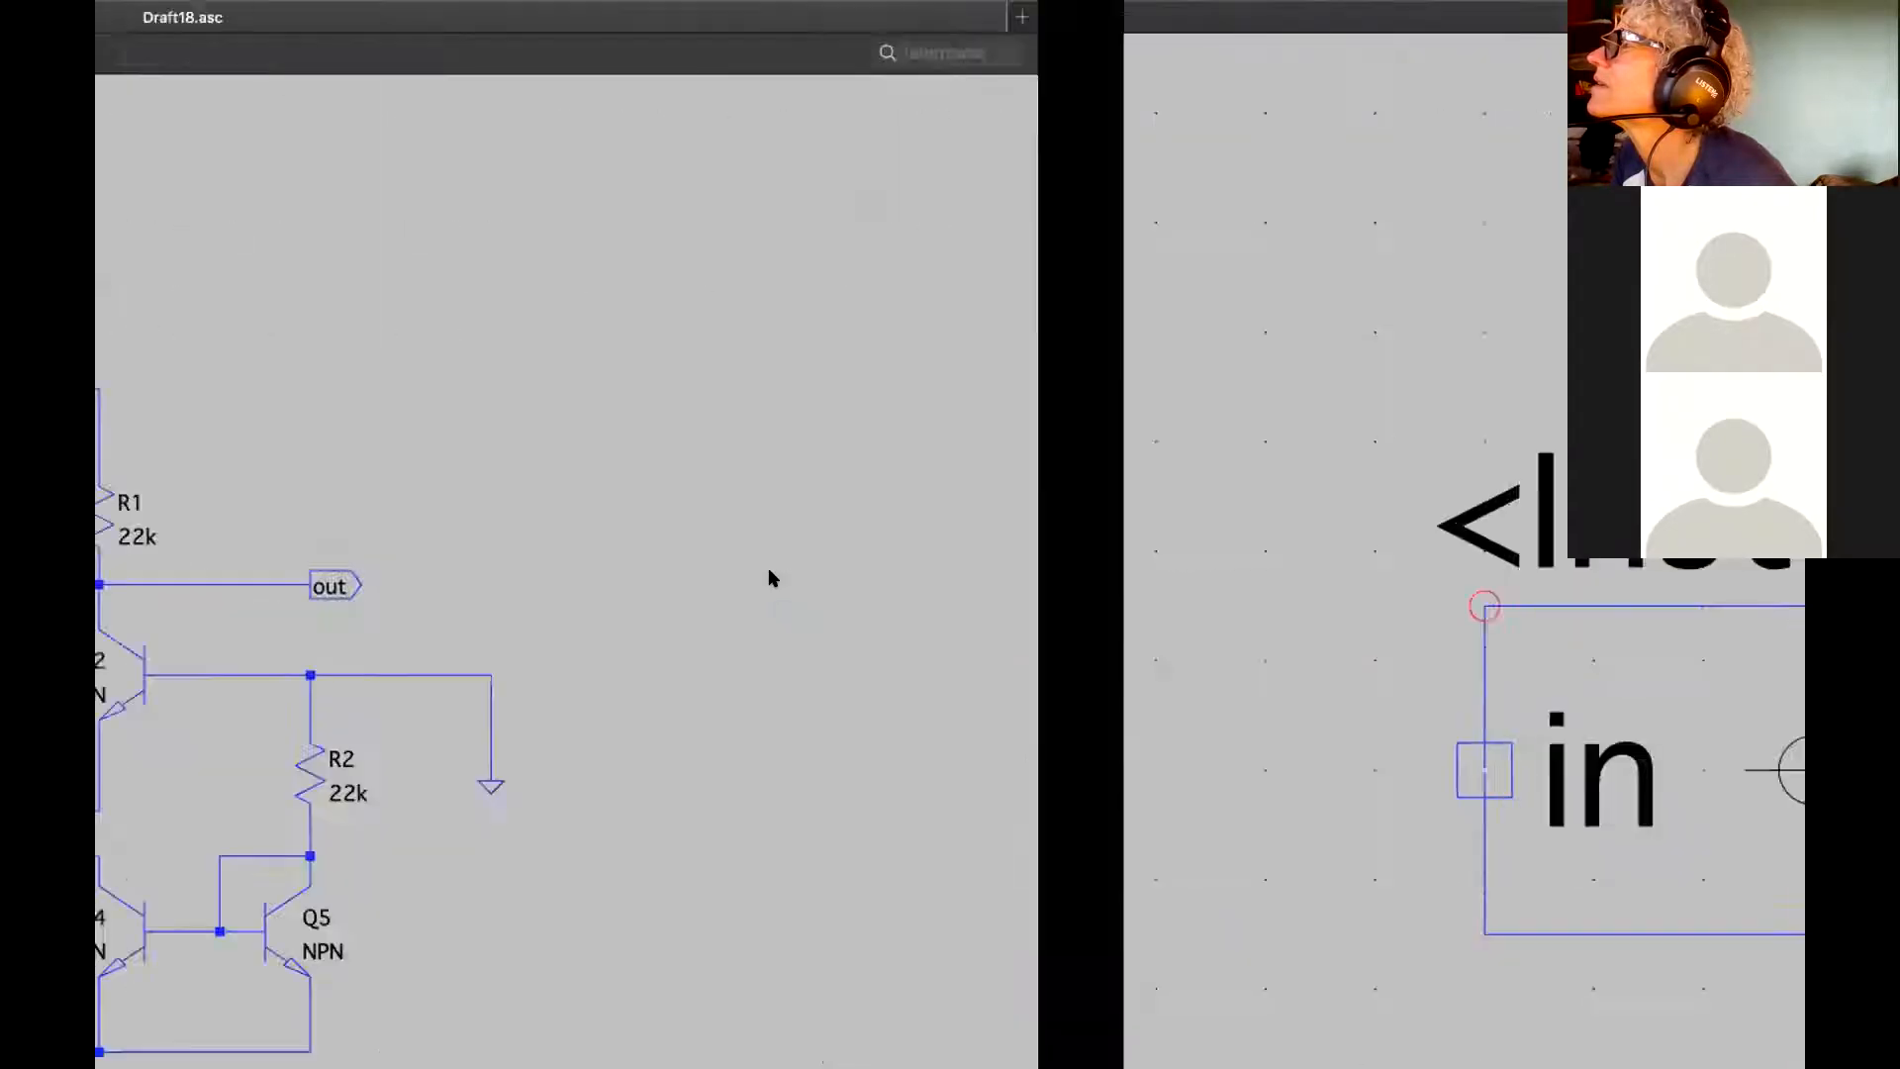
{"action": "key", "text": "ctrl+Left"}
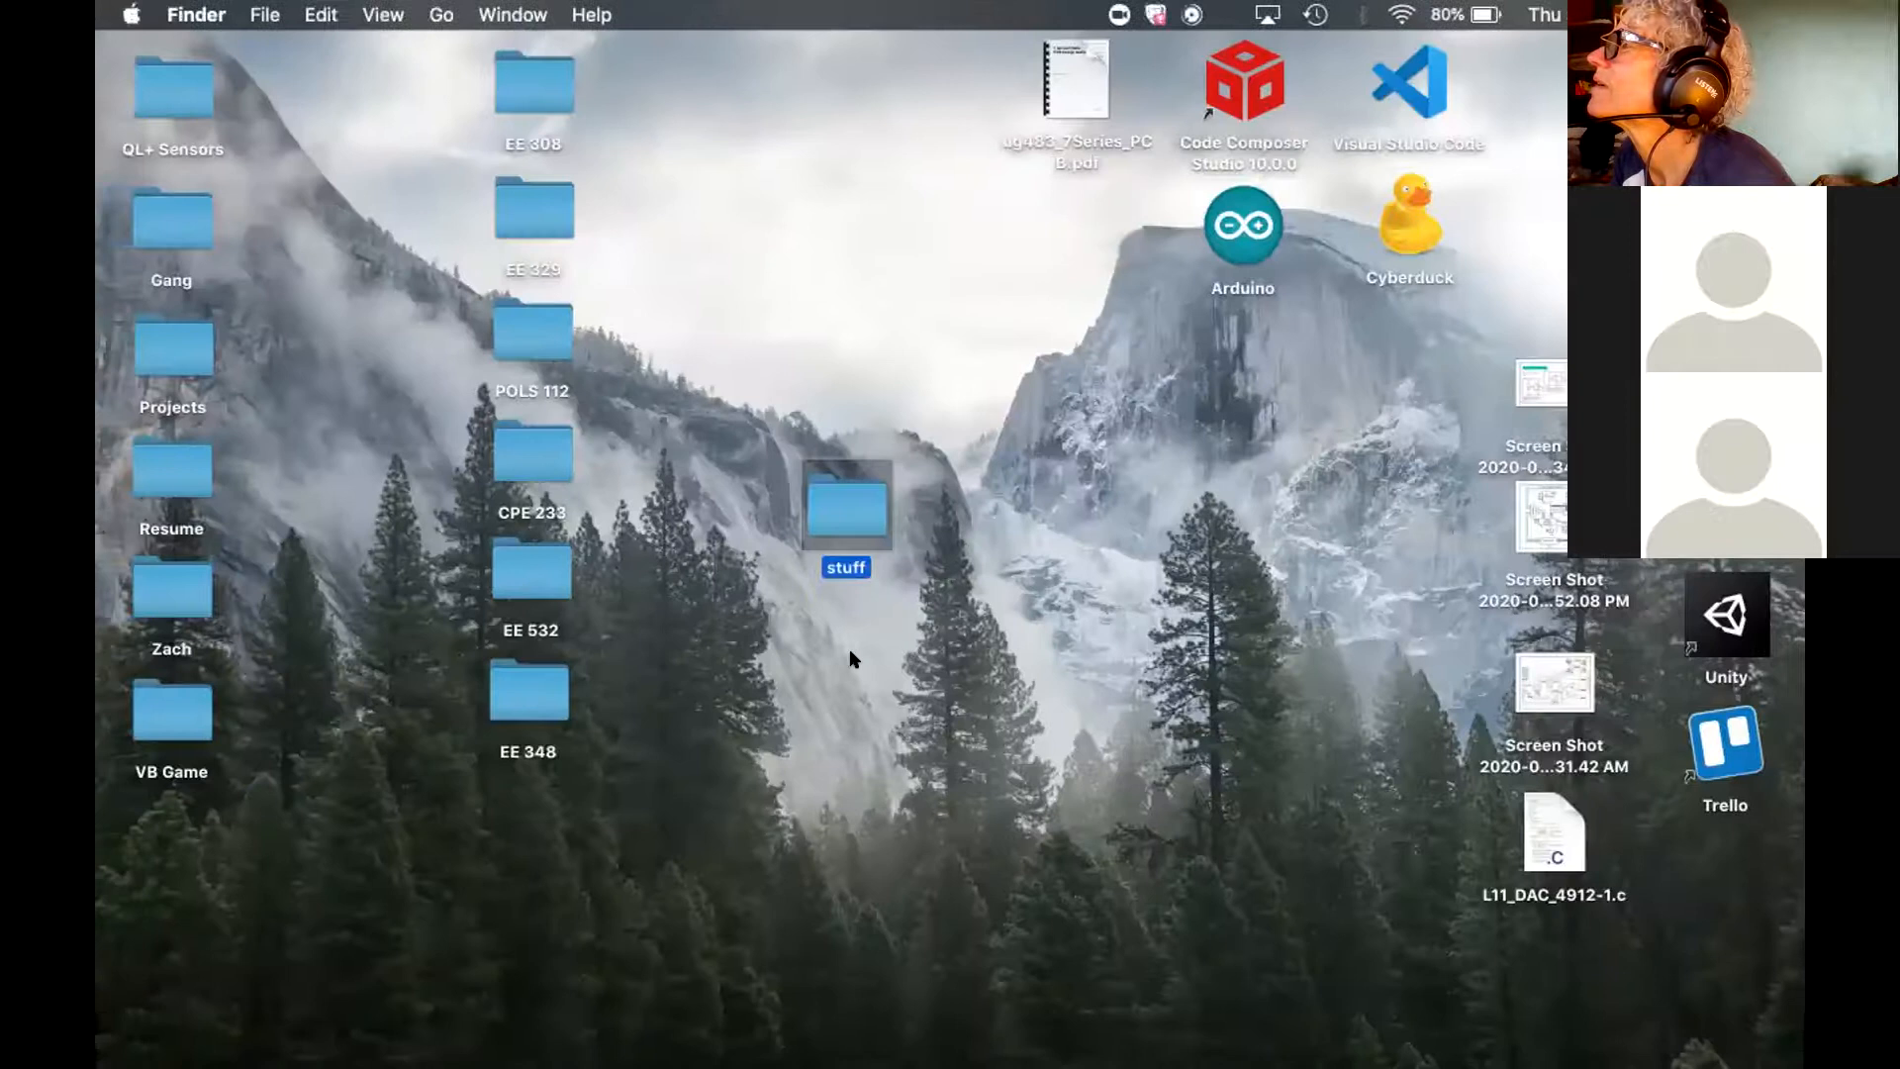
{"action": "key", "text": "ctrl+Right"}
{"action": "key", "text": "ctrl+Right"}
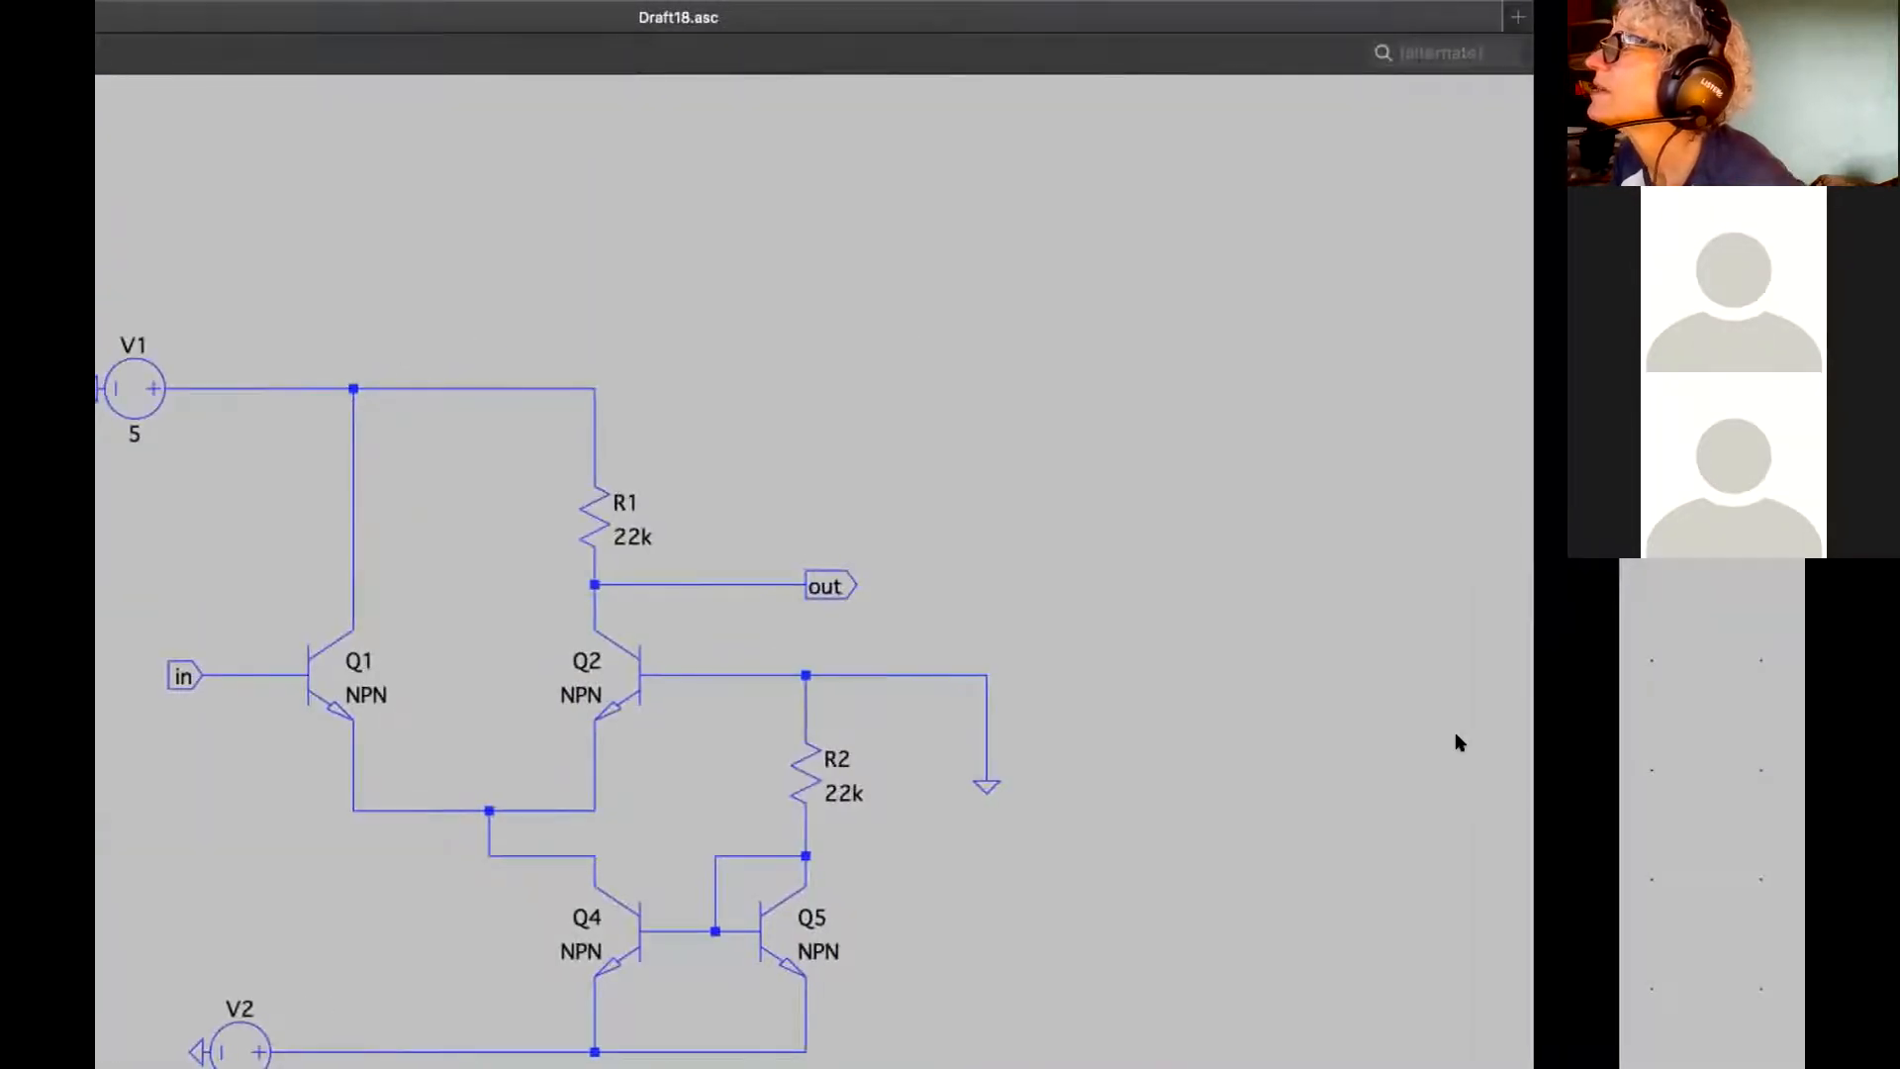
{"action": "key", "text": "ctrl+Right"}
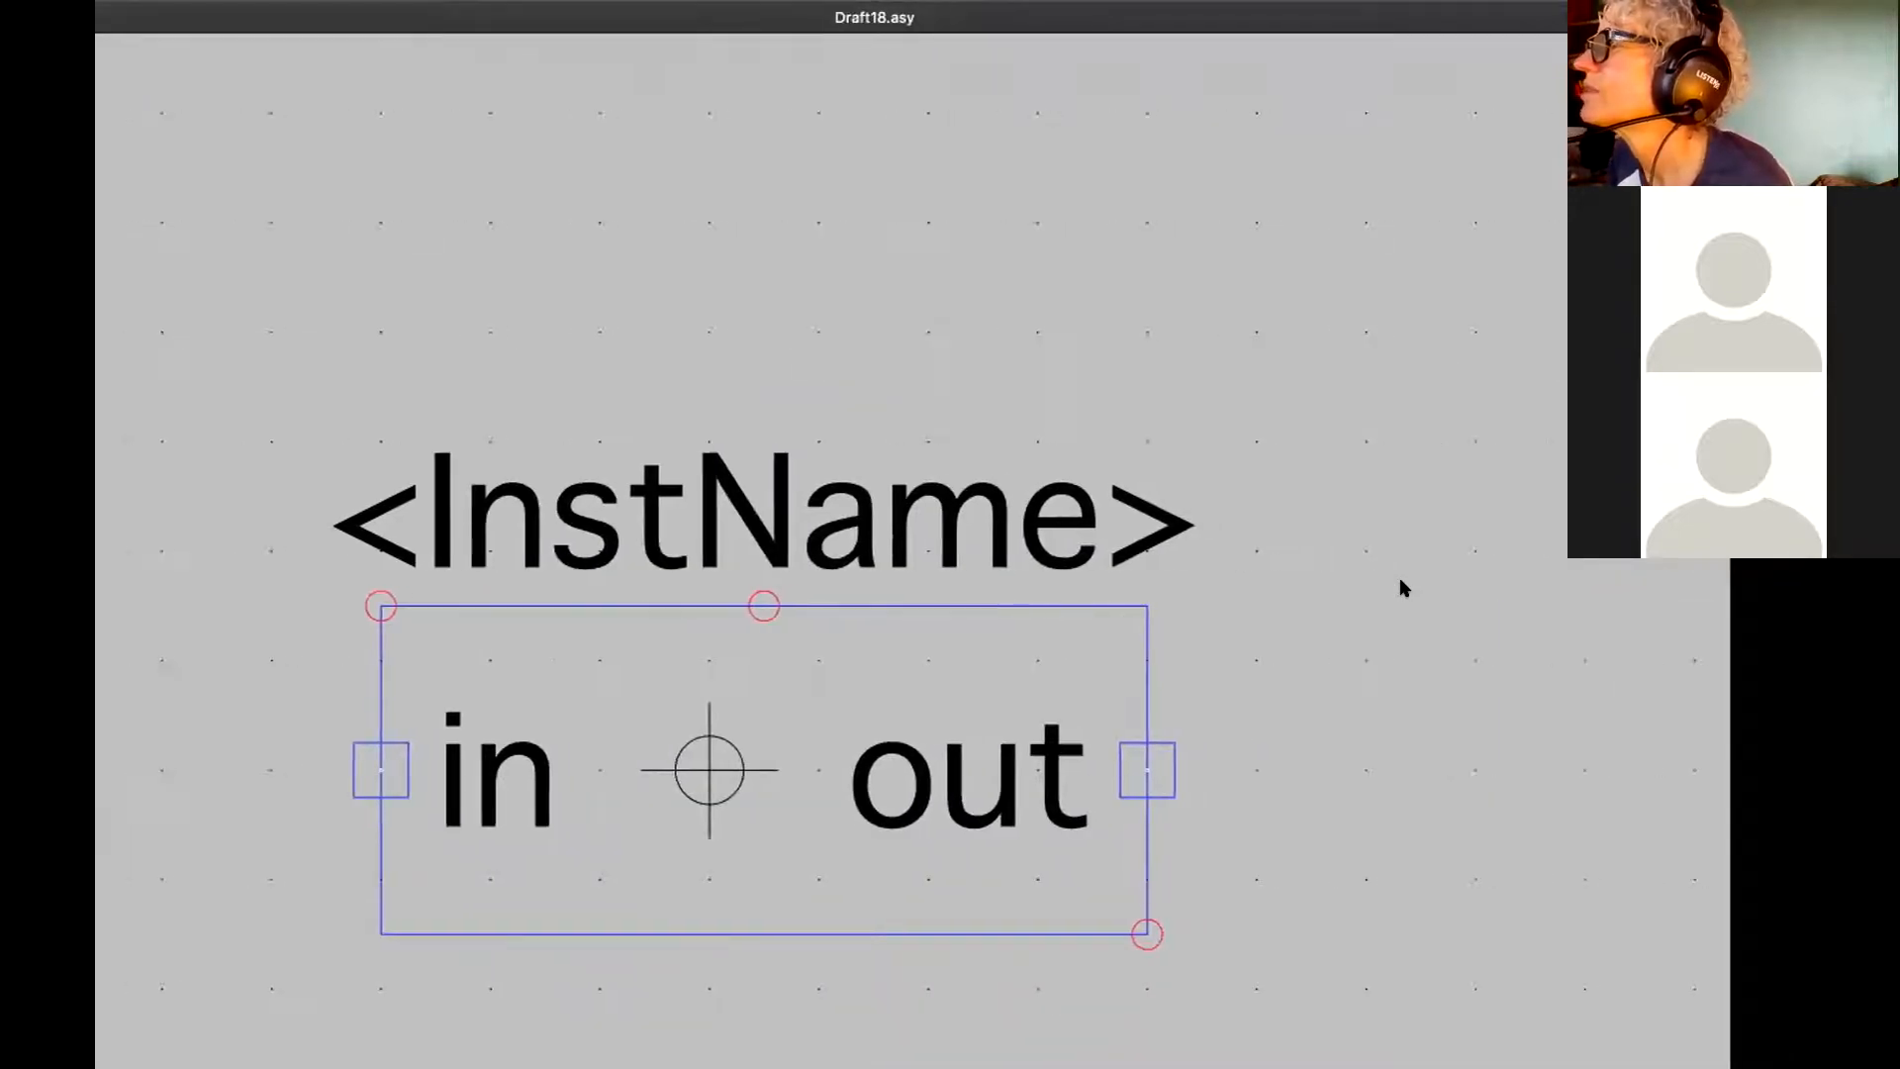
{"action": "key", "text": "ctrl+Left"}
{"action": "key", "text": "ctrl+Left"}
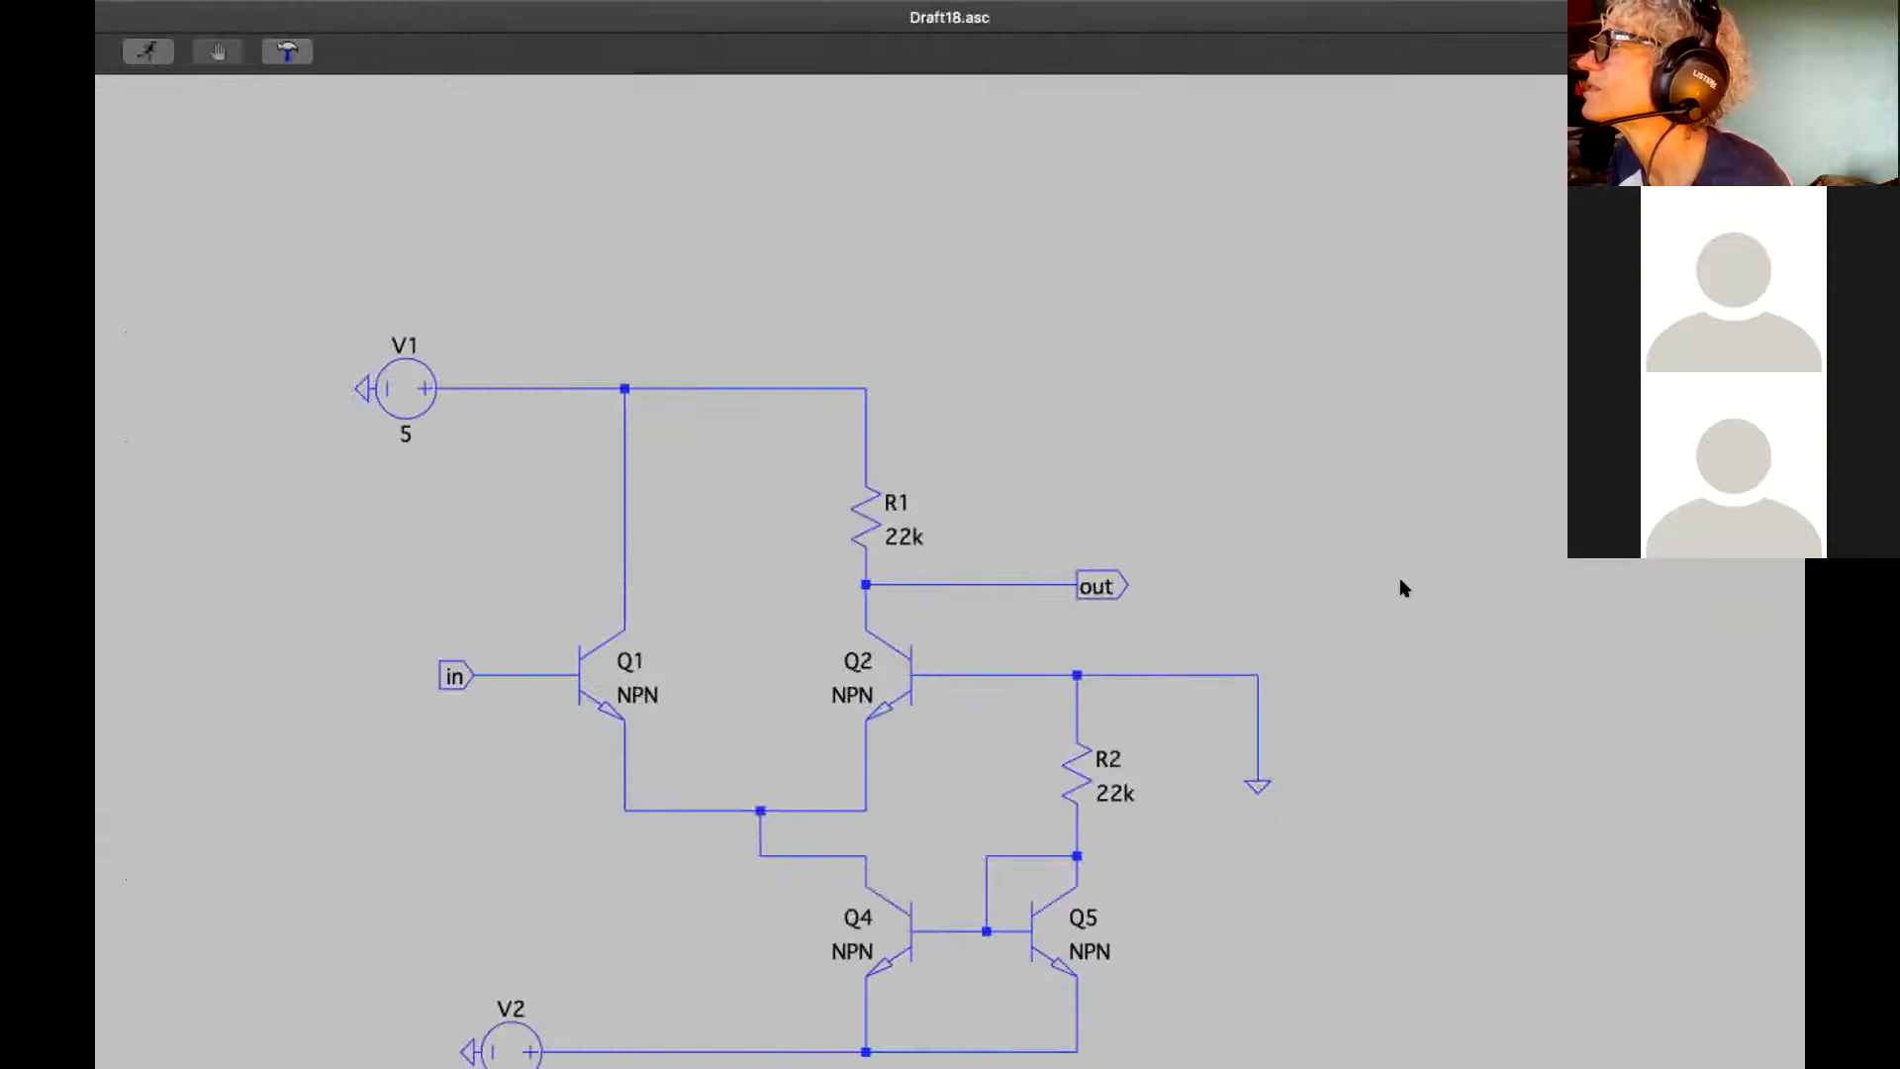
{"action": "key", "text": "ctrl+Right"}
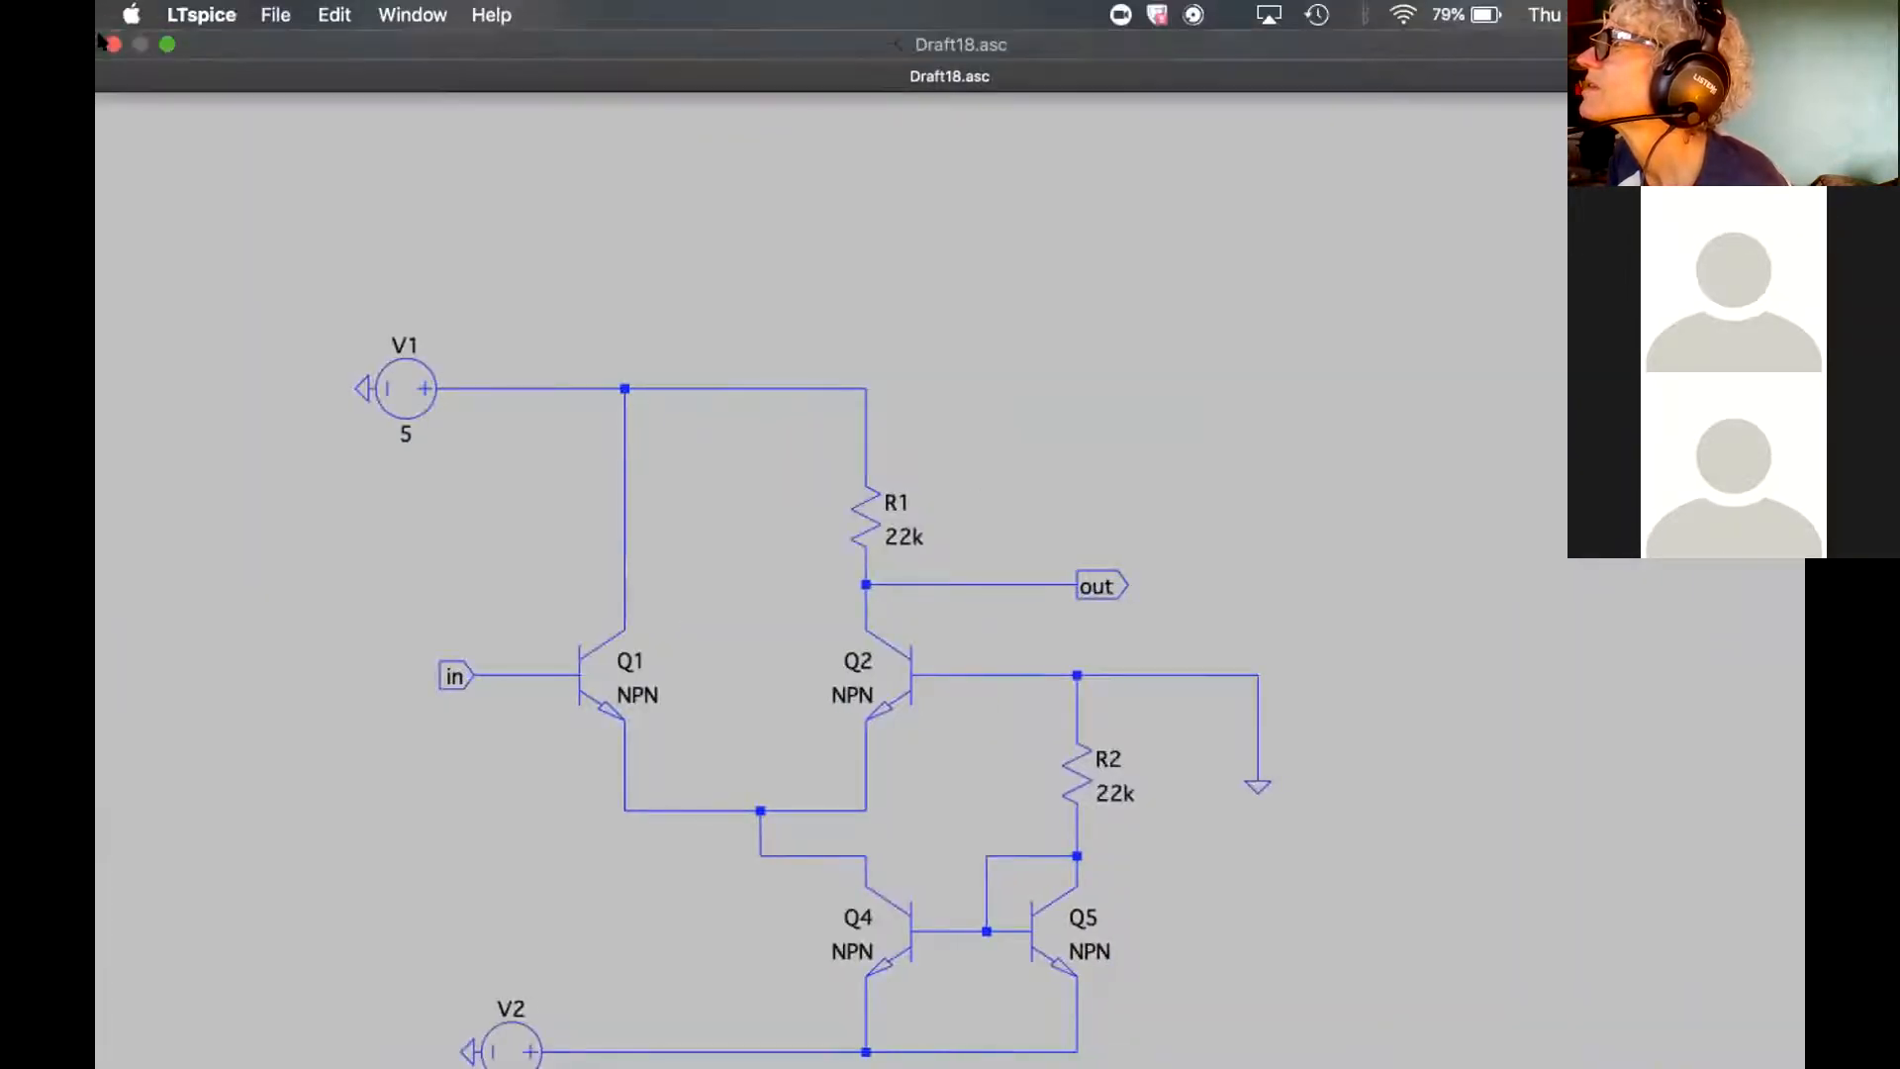
{"action": "key", "text": "ctrl+Left"}
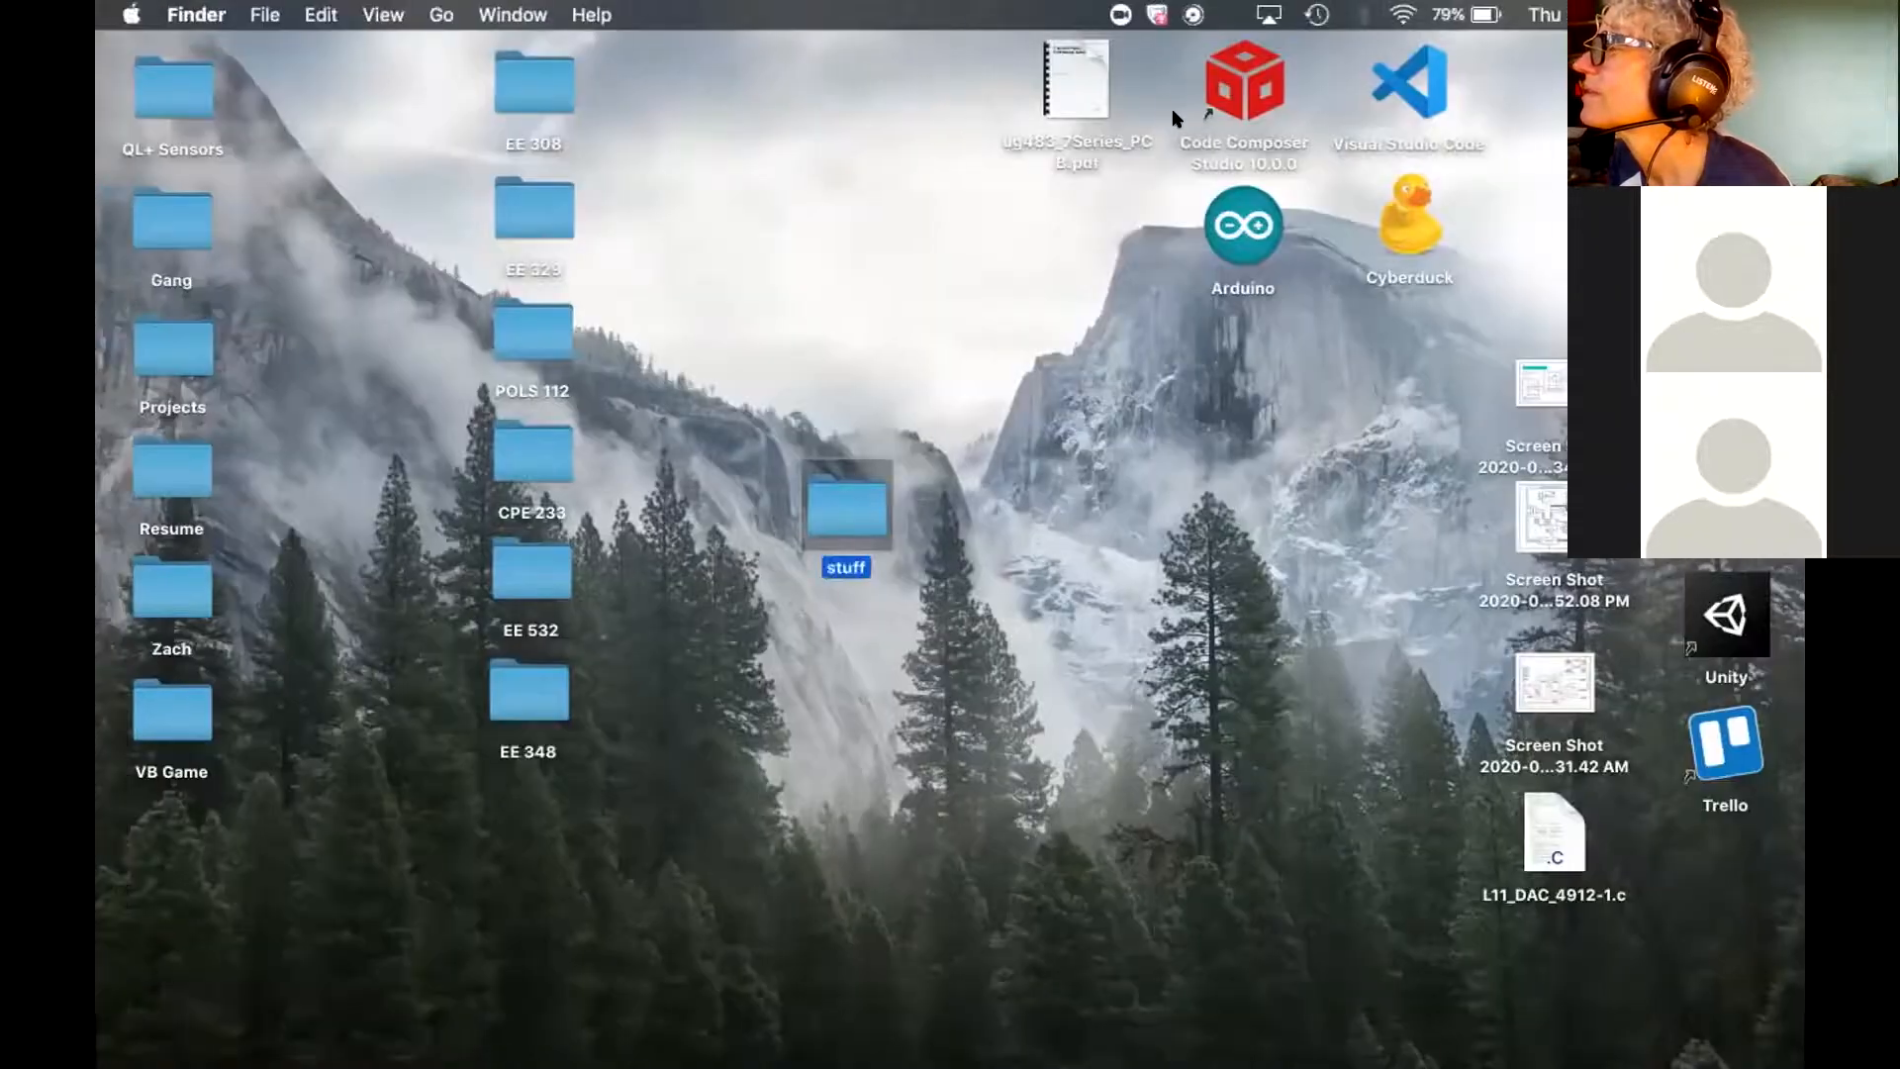